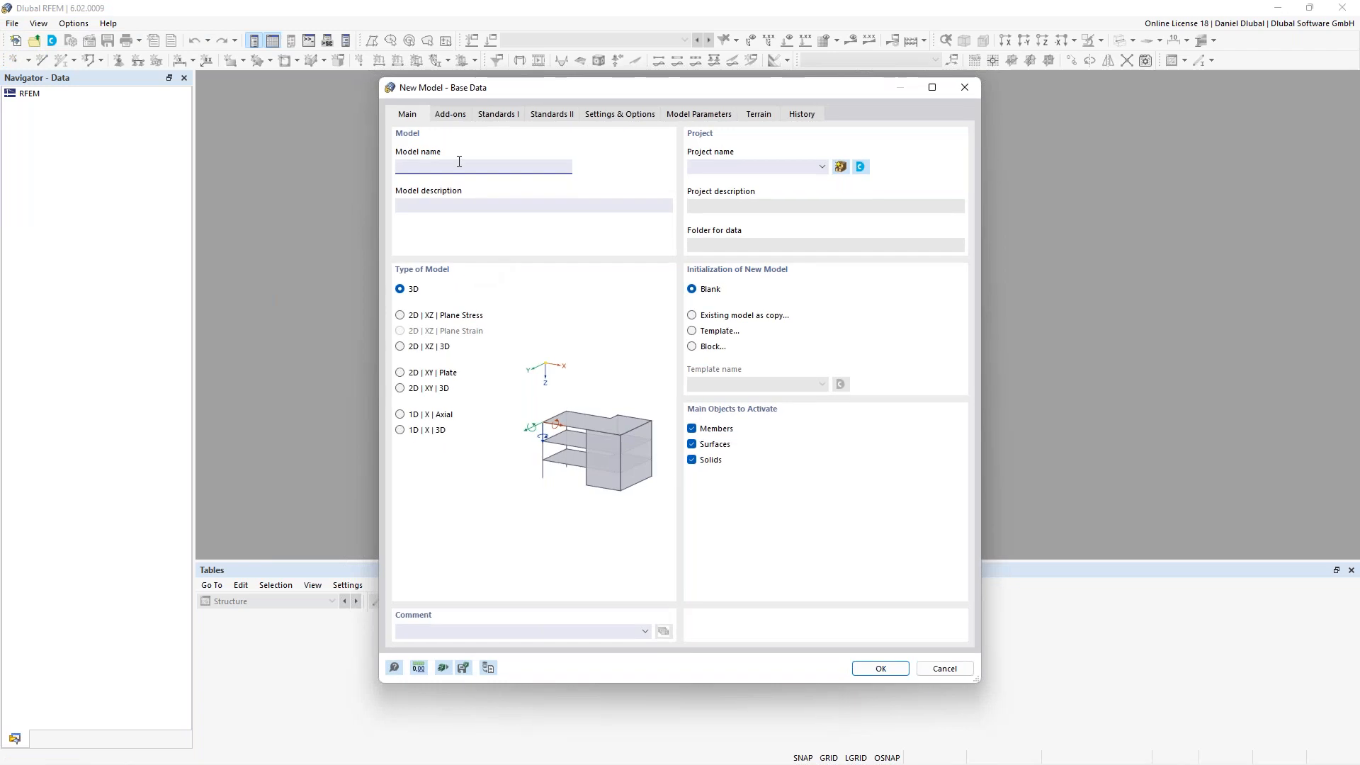
- Name the new model "Two-span beam" and set its type to 2D | XZ | Plane Stress
text(Two-span beam)
click(427, 318)
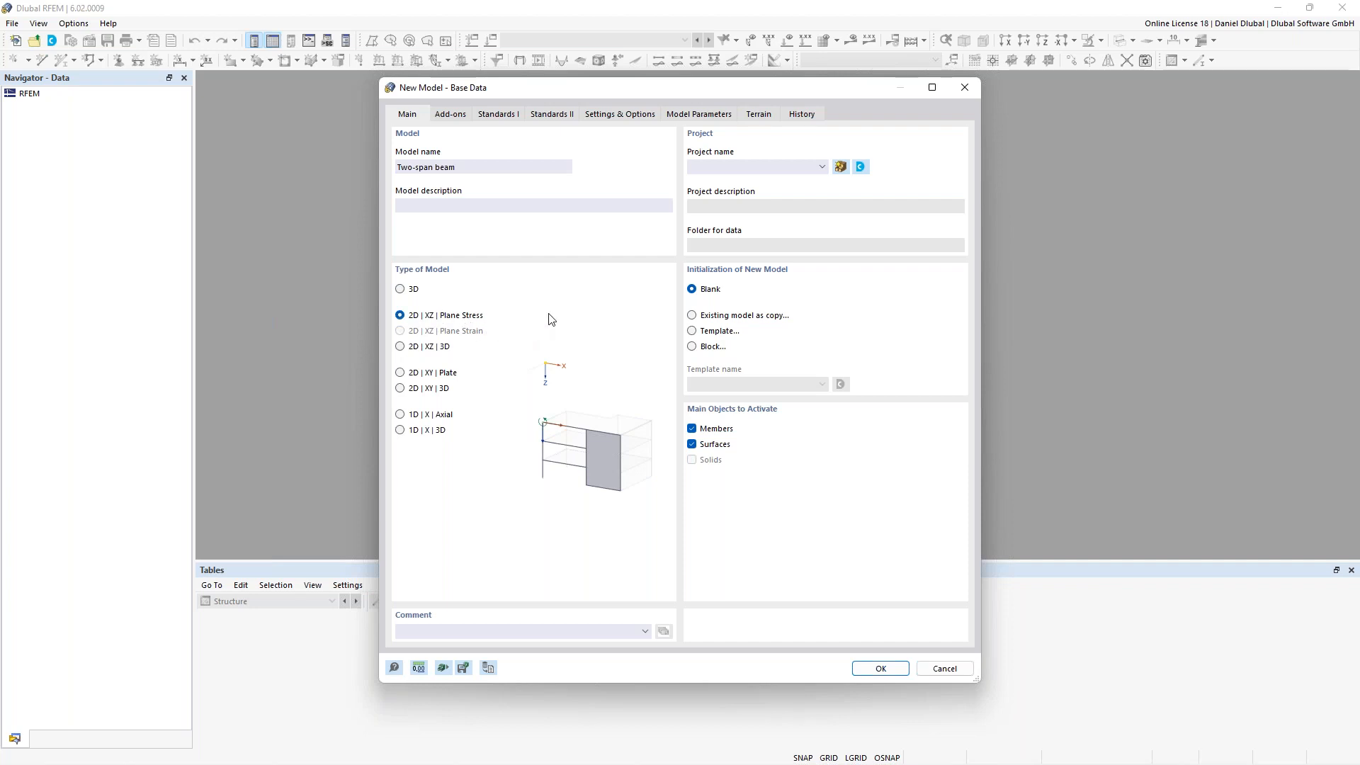
- Activate the Steel Design add-on for the new model
click(465, 119)
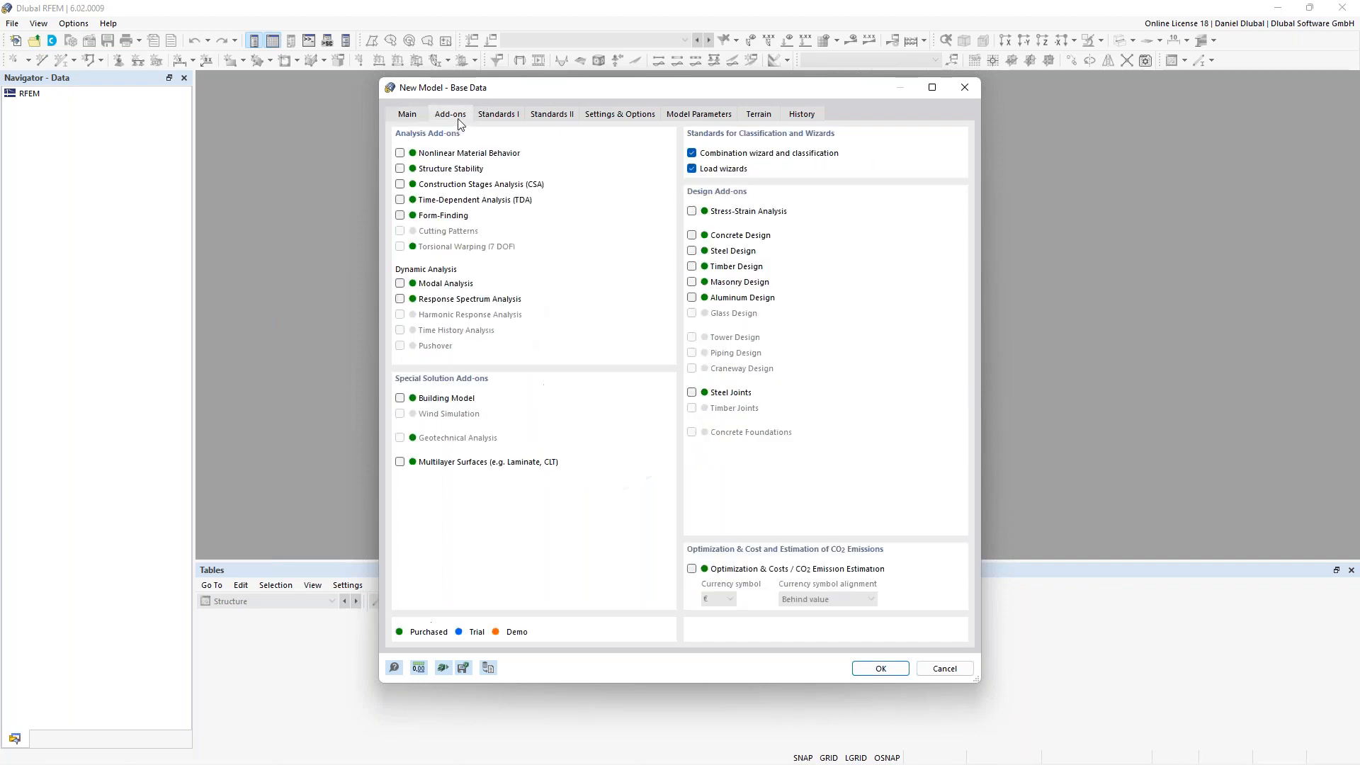
click(692, 251)
- Try the DIN | 2016-04 national annex for EN 1993 steel design, return to CEN | 2015-06, and create the model
click(505, 116)
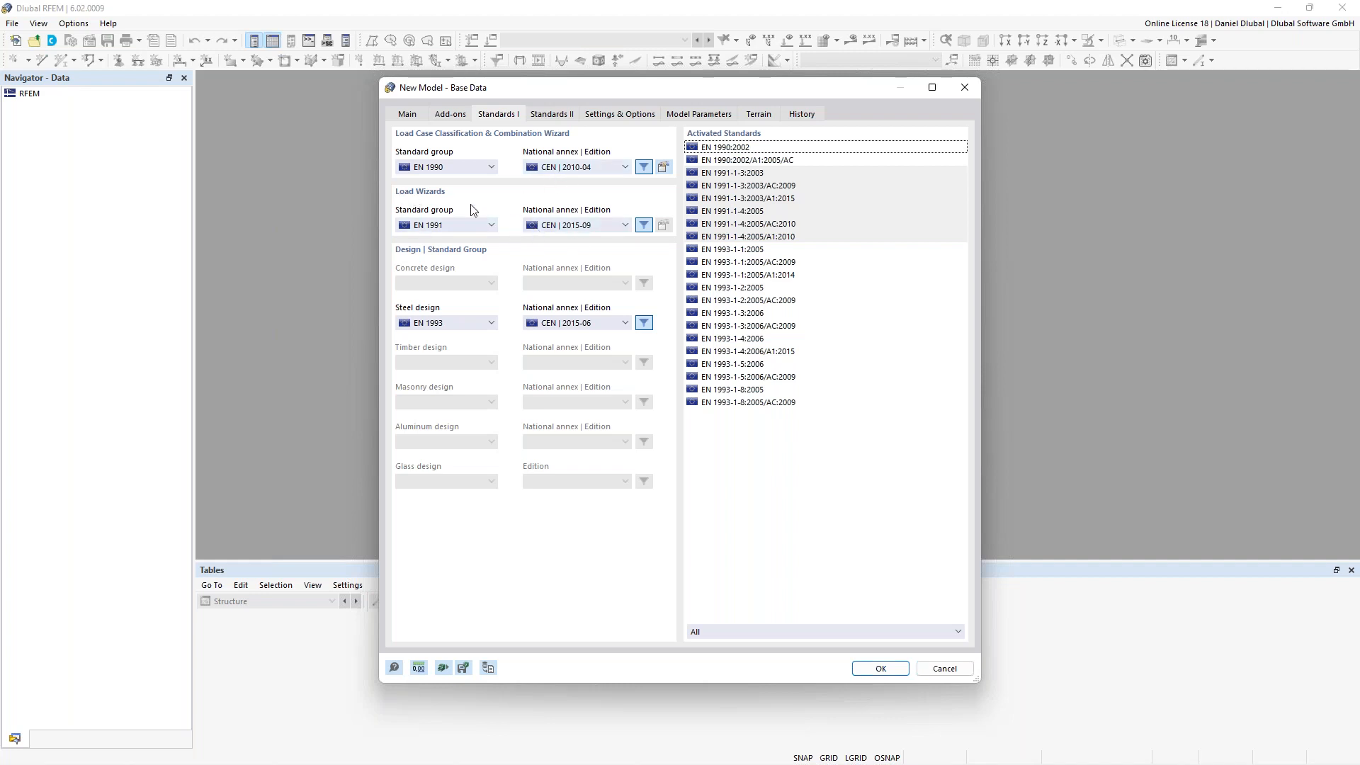
click(567, 326)
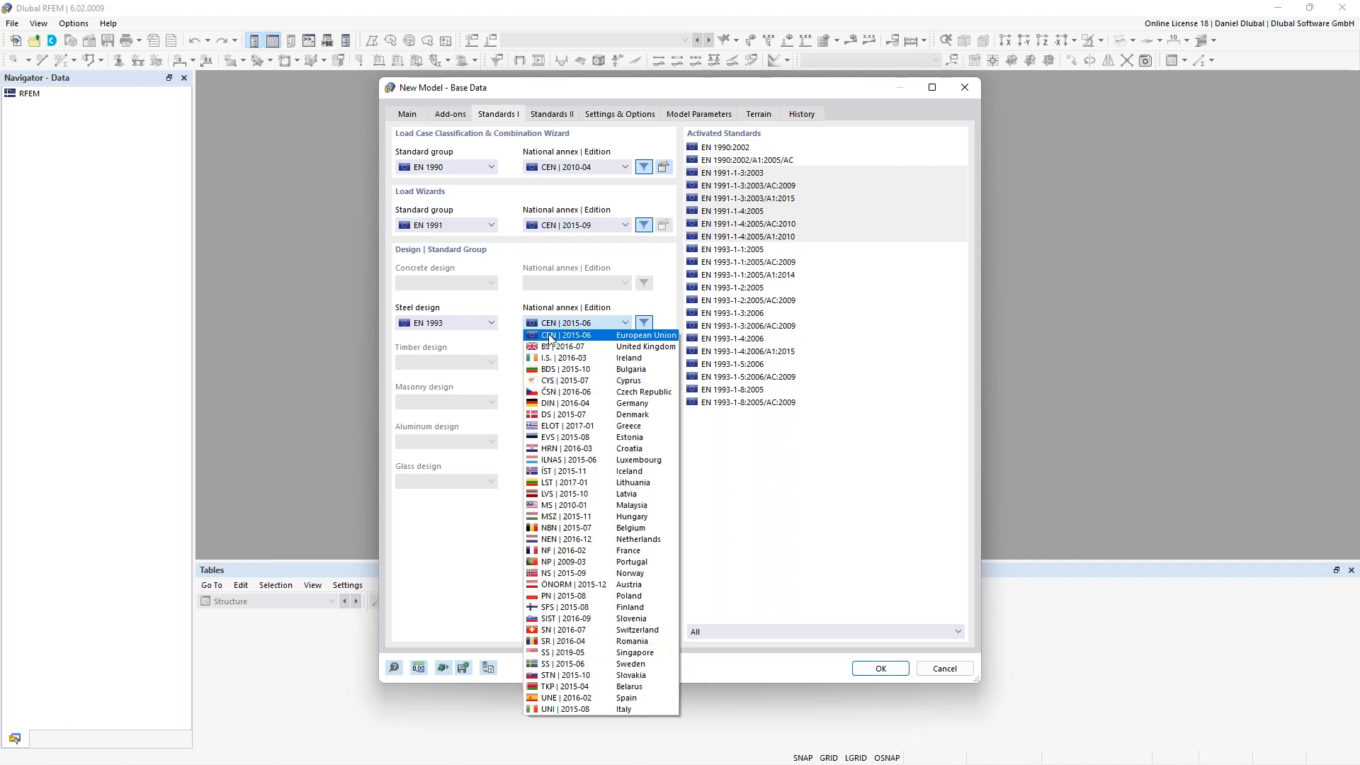
click(560, 404)
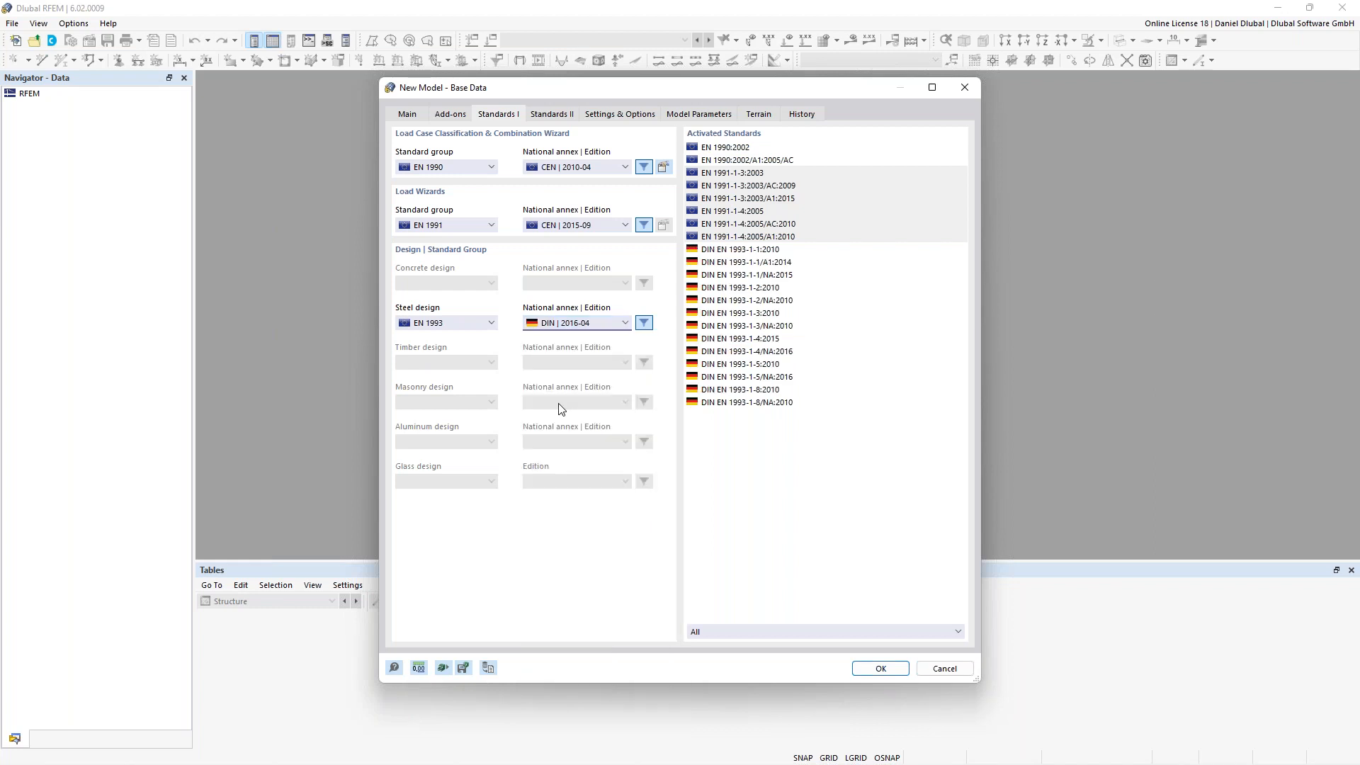
click(582, 323)
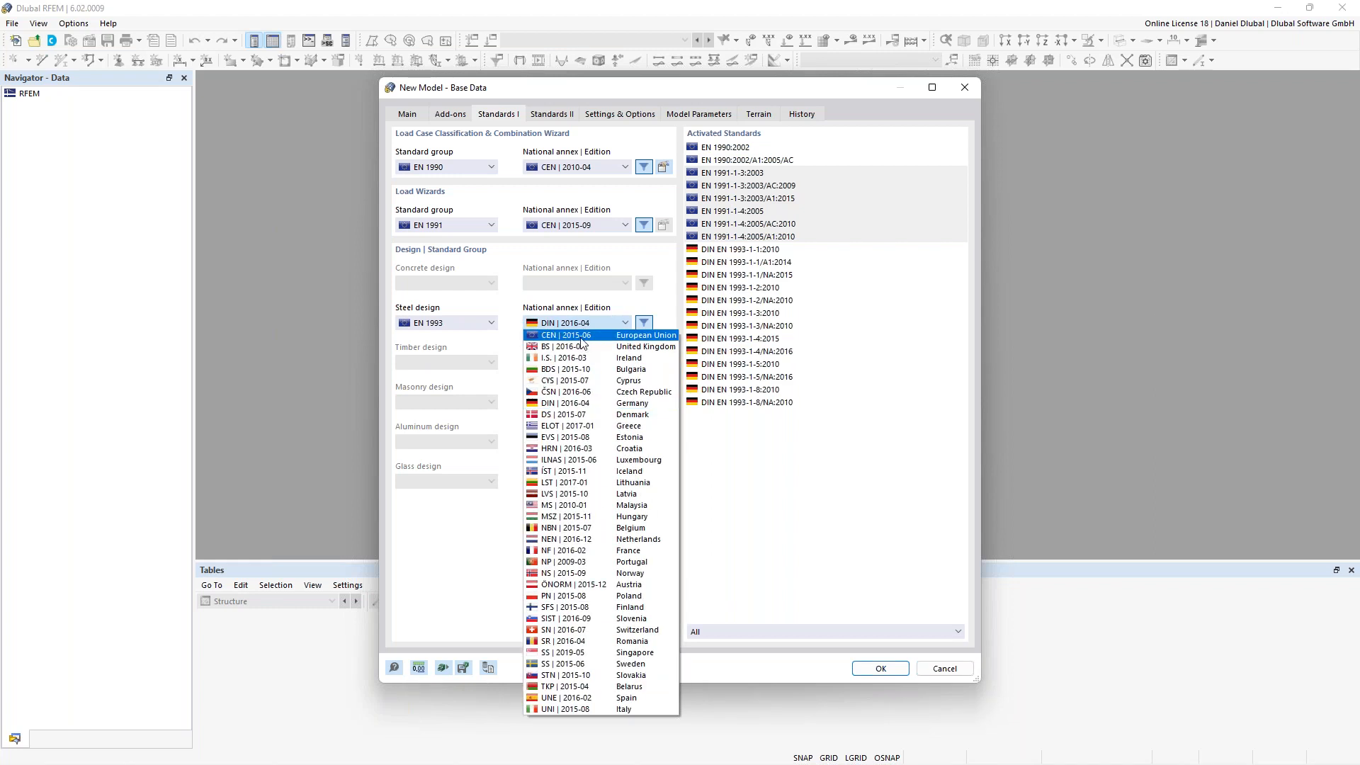
click(582, 337)
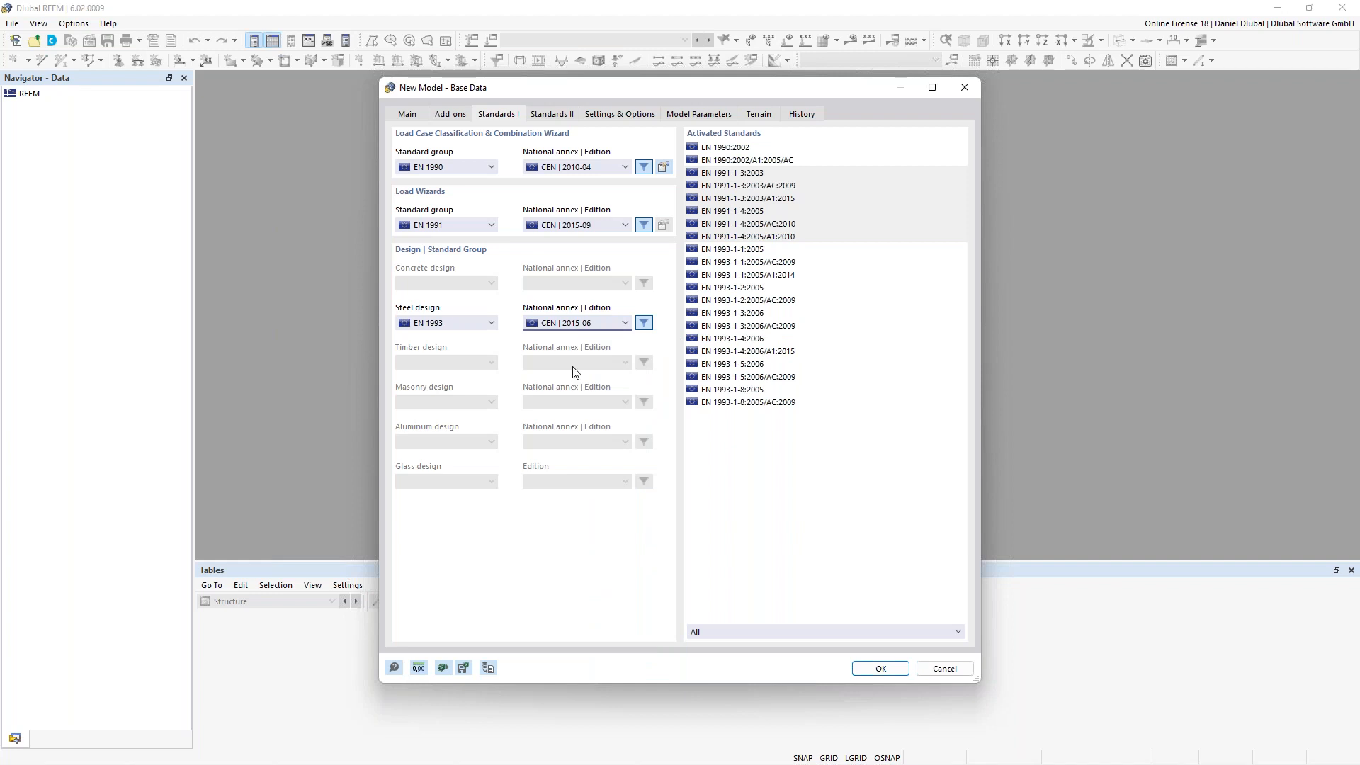
click(888, 668)
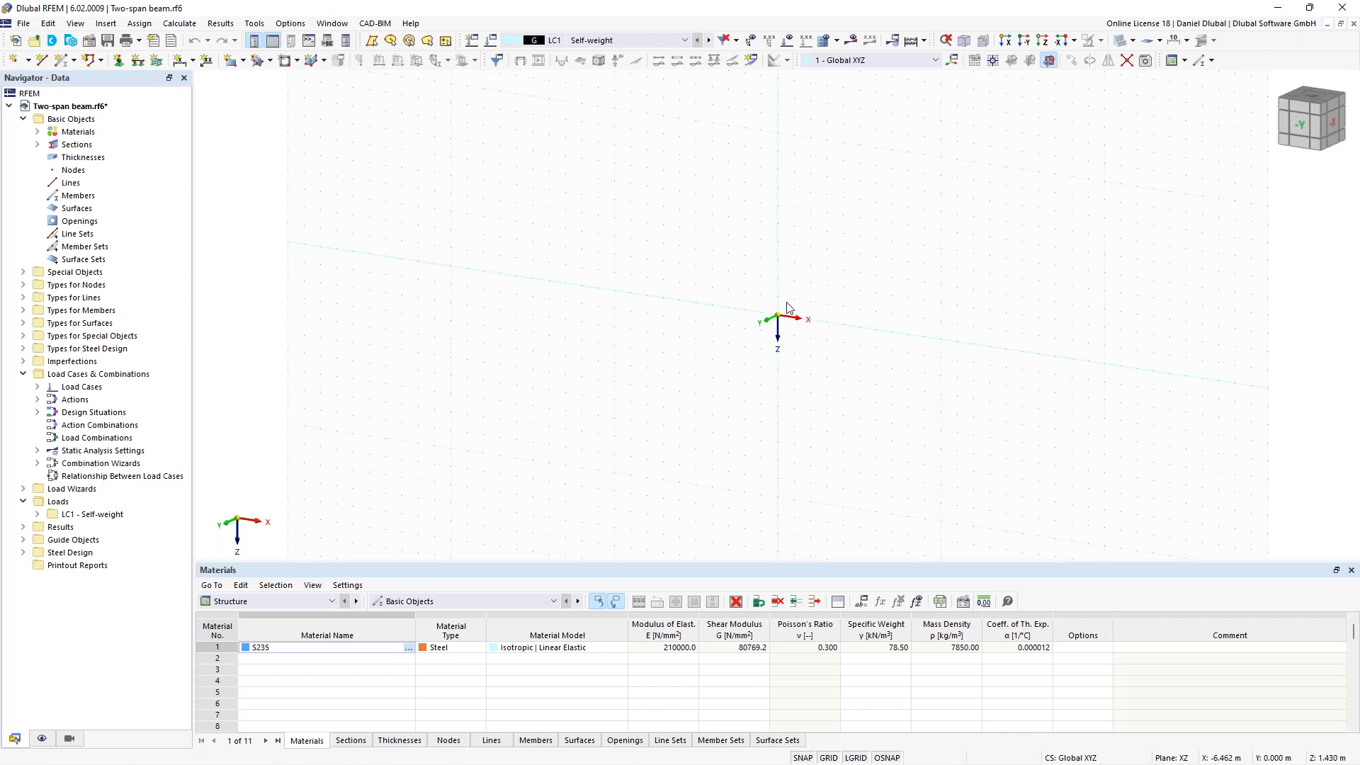
- Start a new beam member facing the XZ plane and assign it the existing IPE 550 section in S235
middle_drag(782, 294, 711, 280)
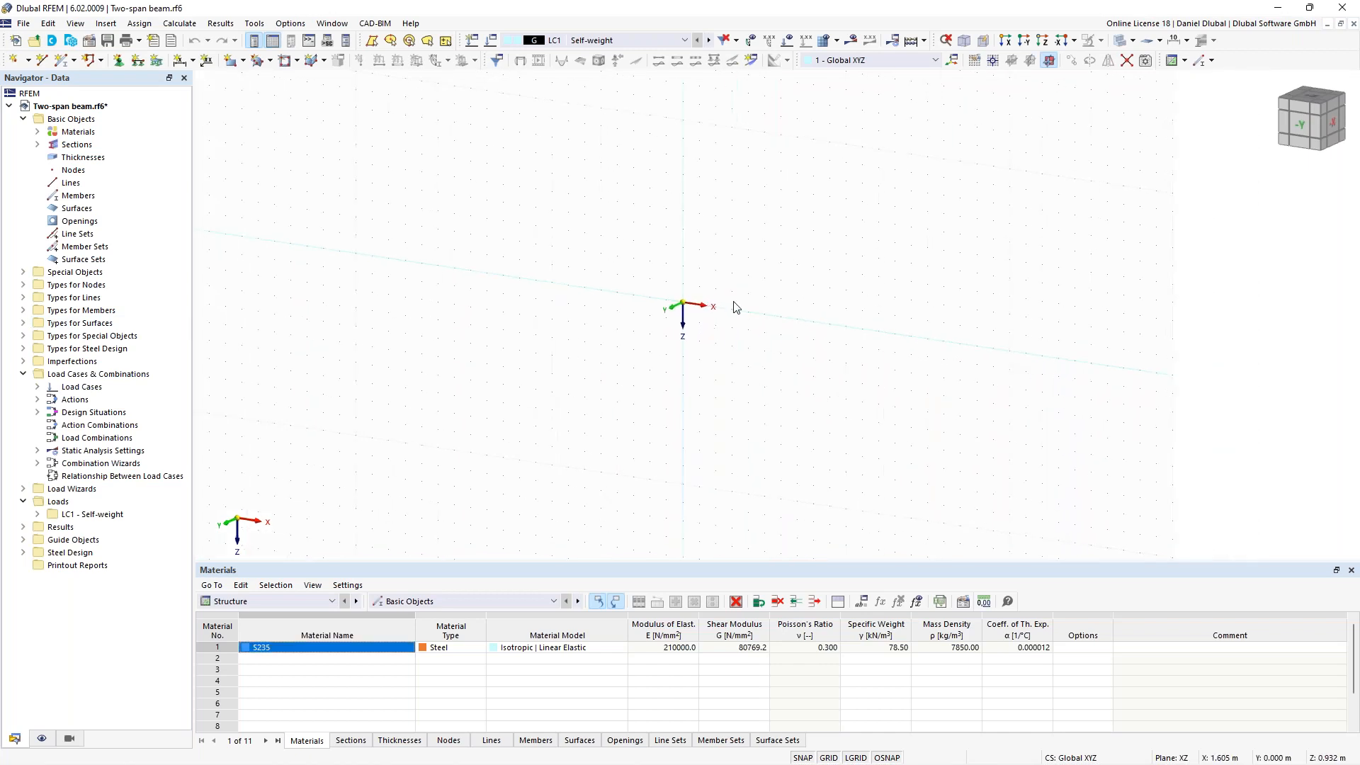
click(1024, 43)
middle_drag(779, 211, 554, 220)
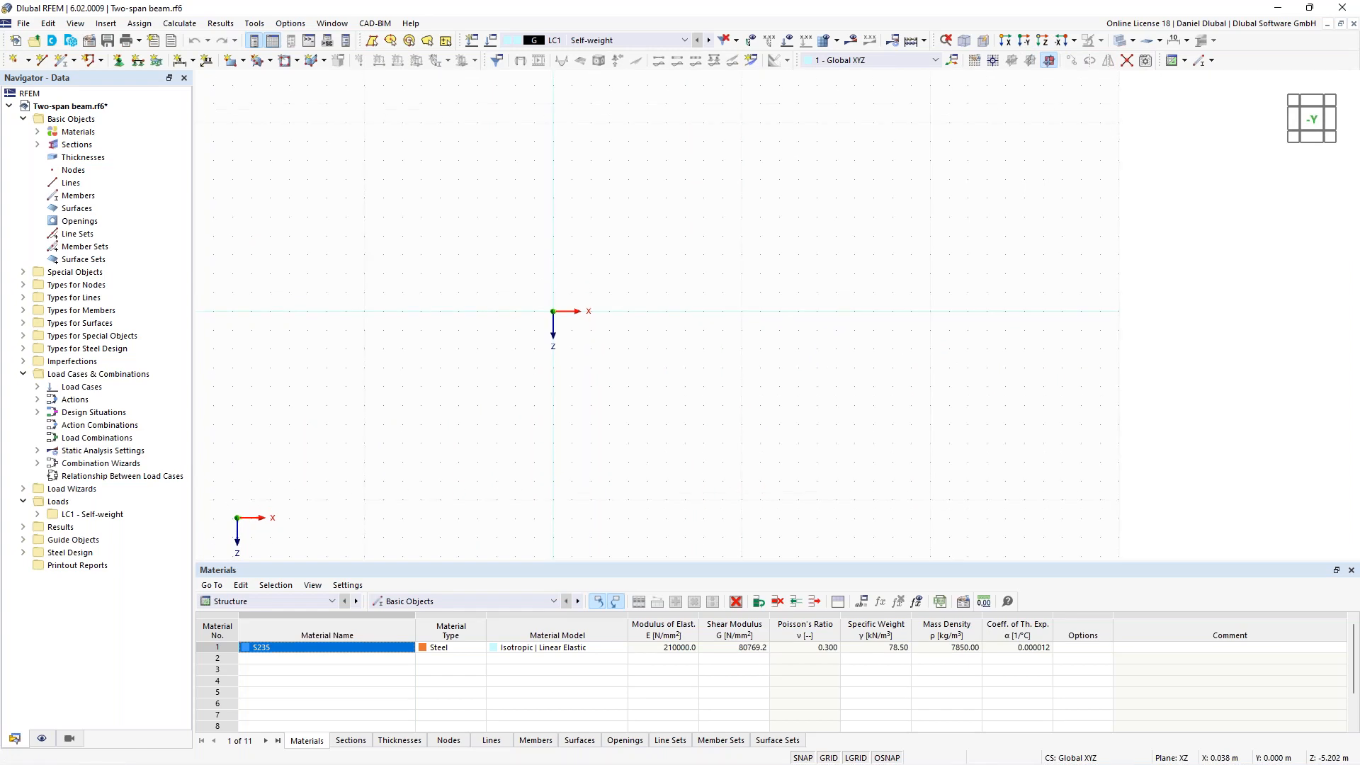
middle_drag(554, 220, 554, 249)
click(62, 63)
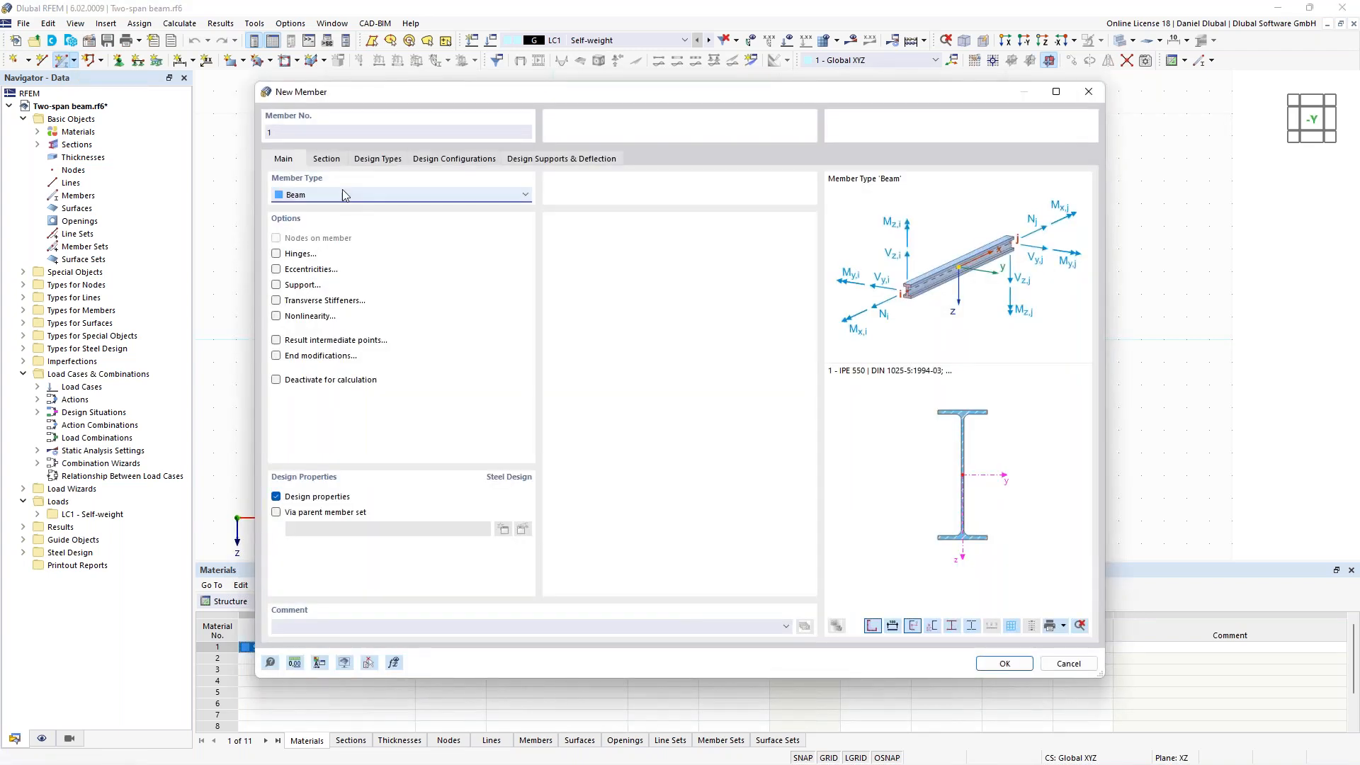
click(327, 160)
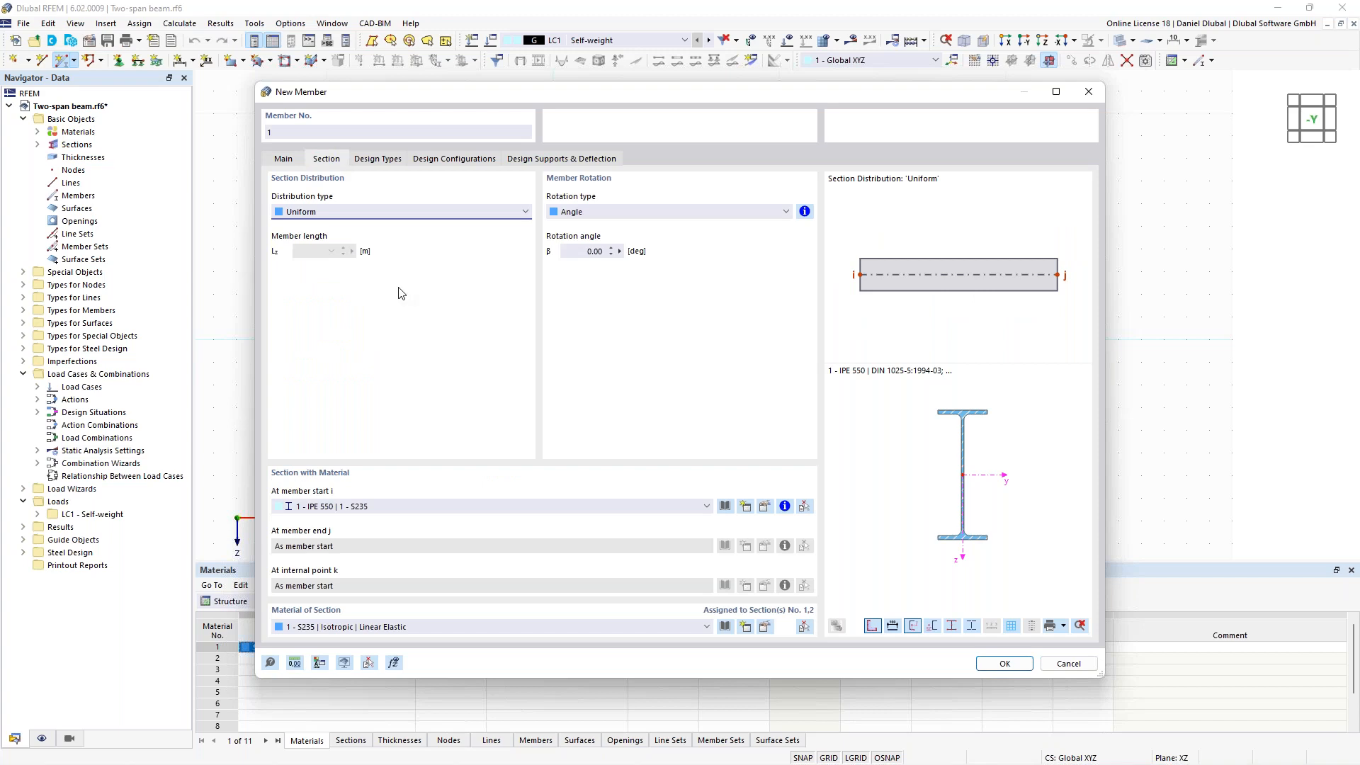
click(439, 507)
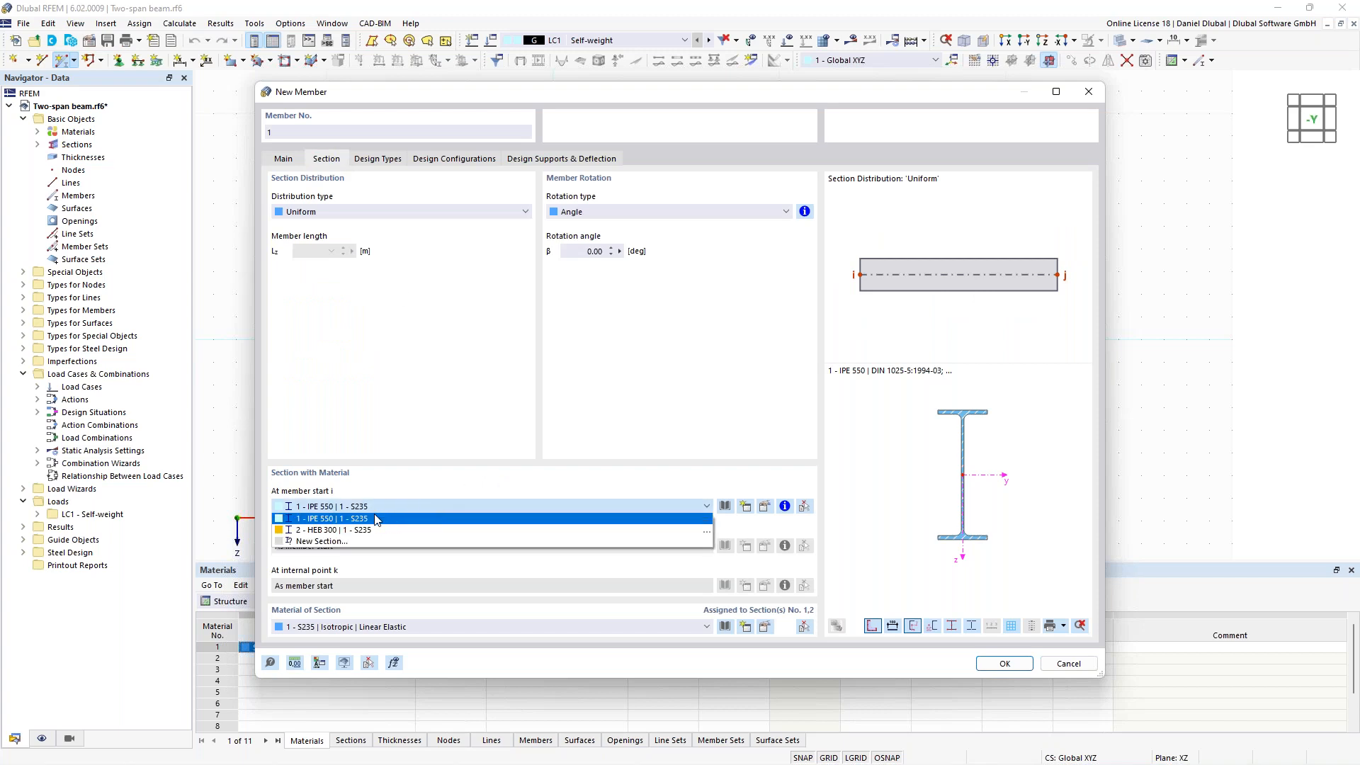
click(376, 519)
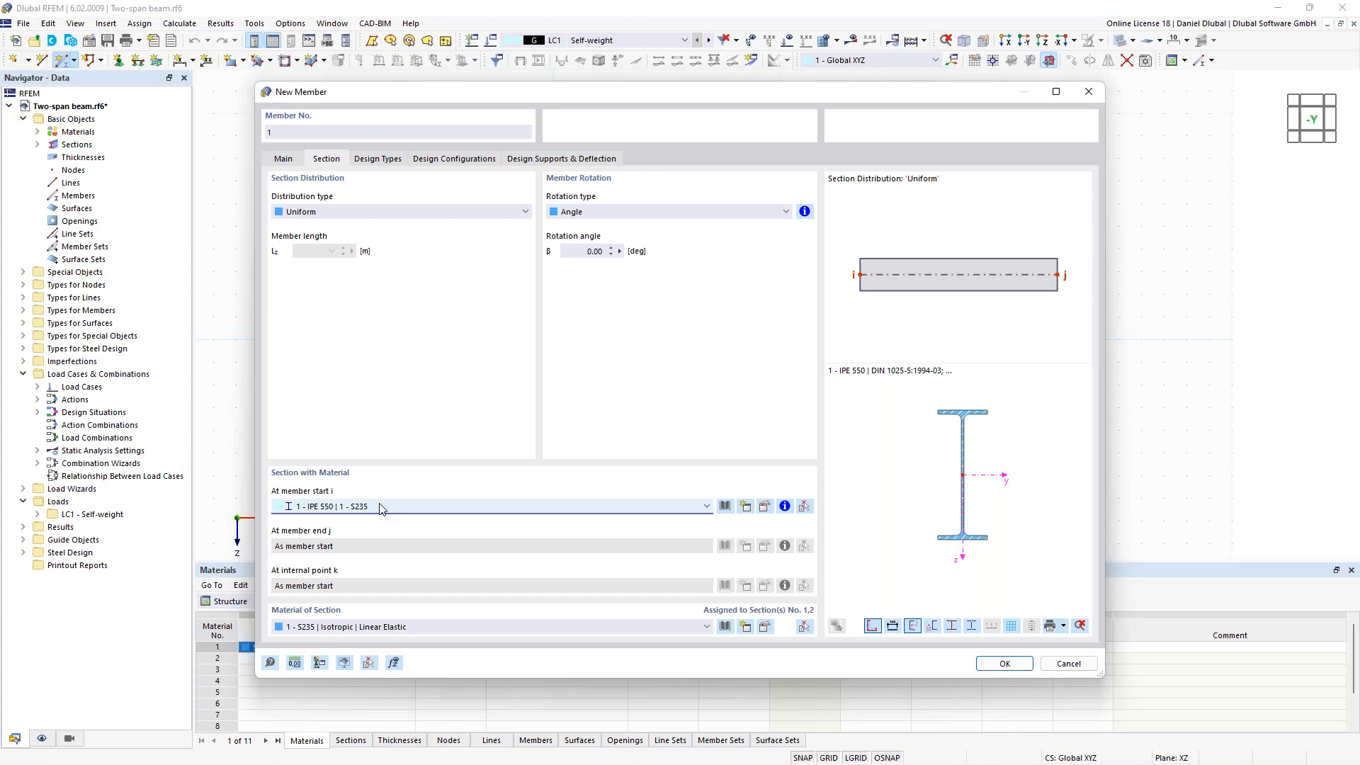
- Define a new section for the member as IPE 550 | DIN 1025-5:1994-03; Euronorm 19-57
click(745, 507)
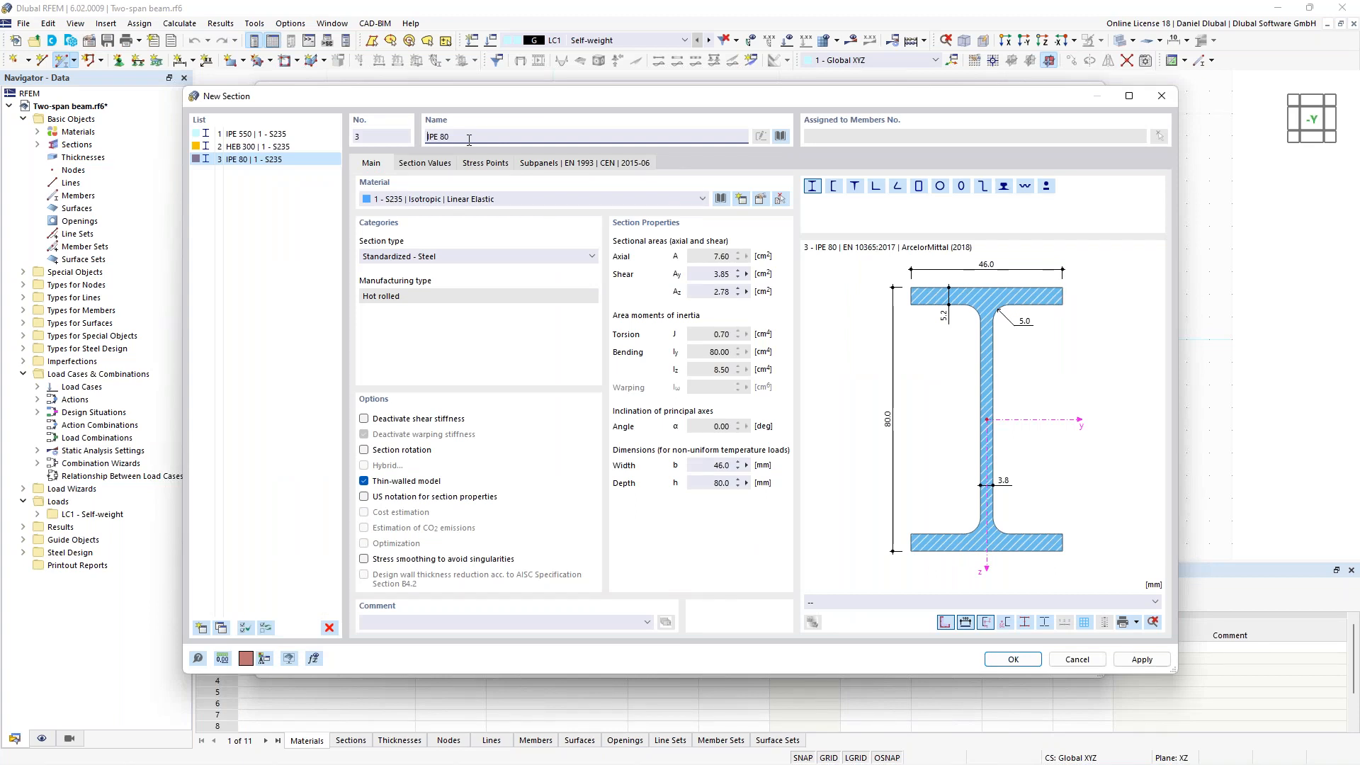
double_click(442, 138)
text(550)
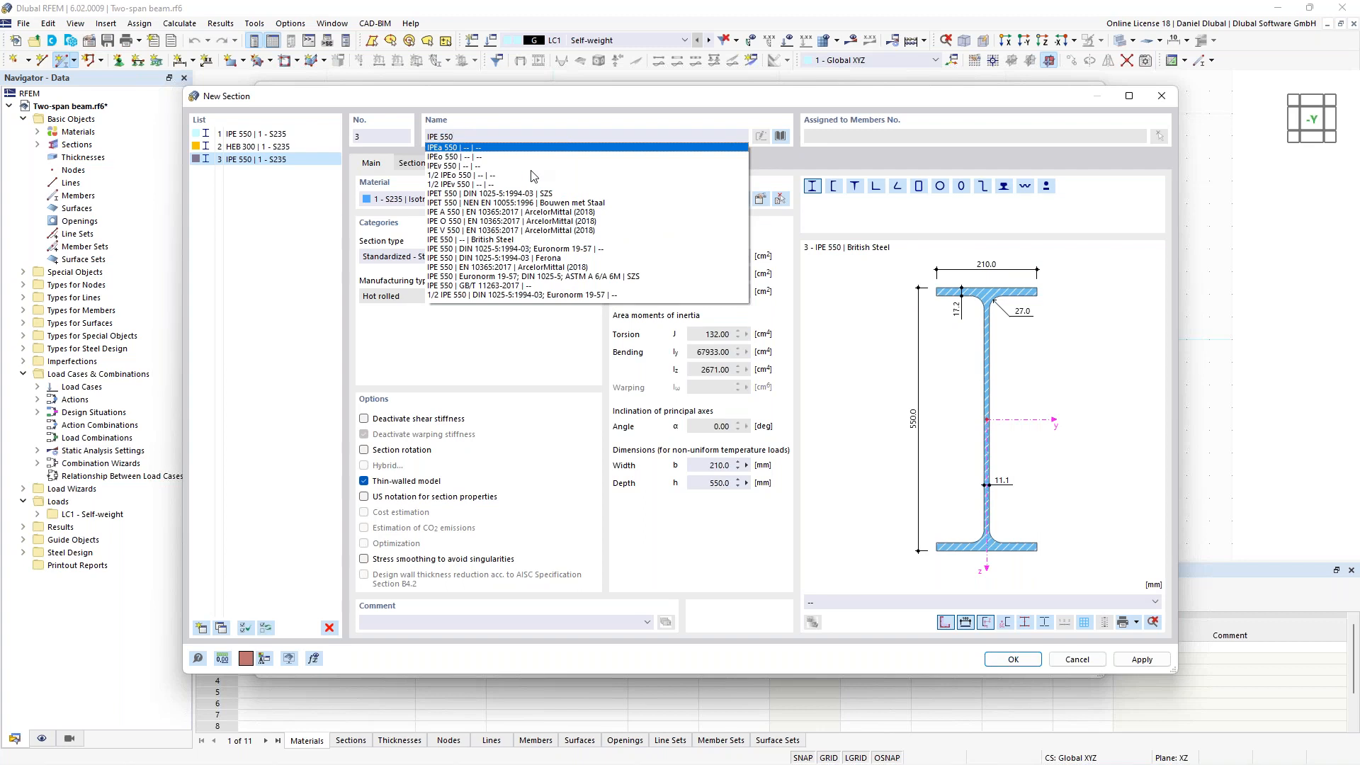
key(Down)
key(Down)
key(Down)
key(Down)
key(Down)
key(Down)
key(Down)
key(Down)
key(Down)
key(Down)
key(Down)
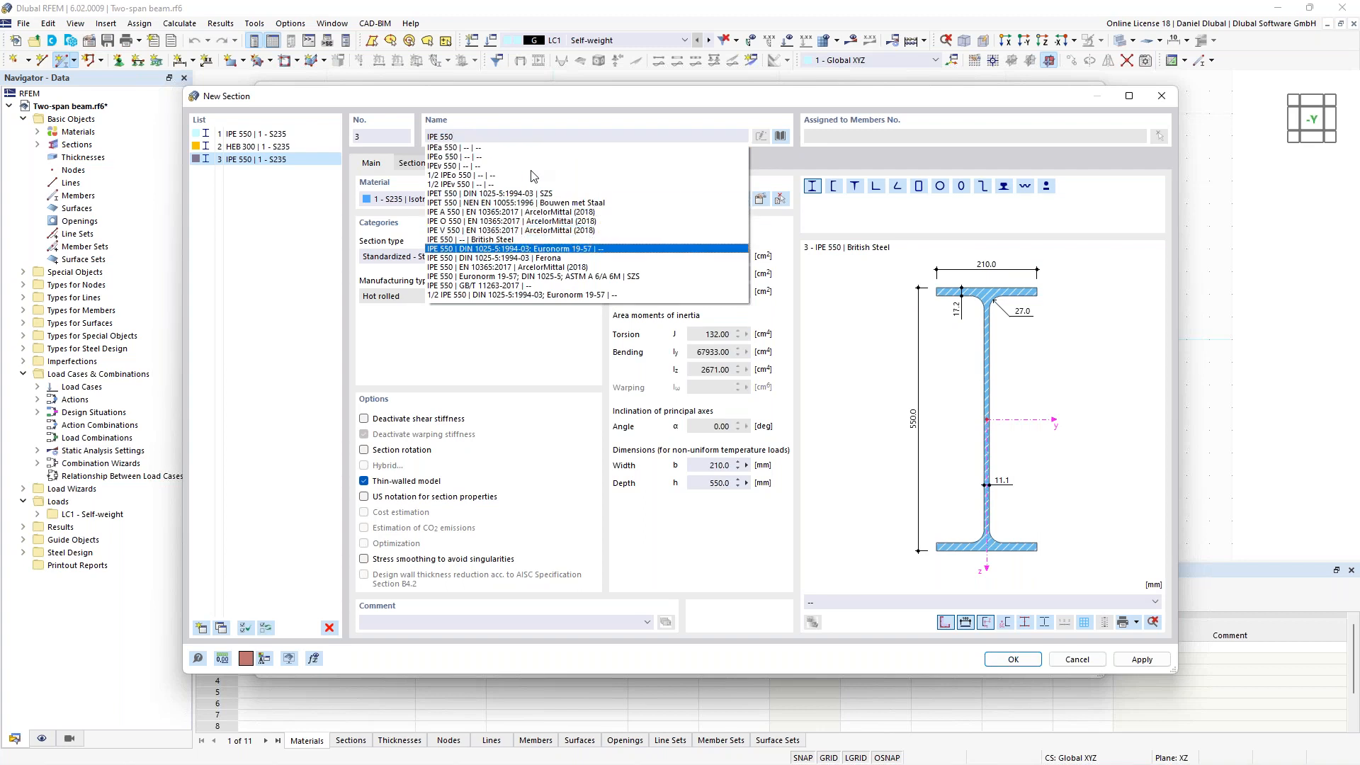
key(Return)
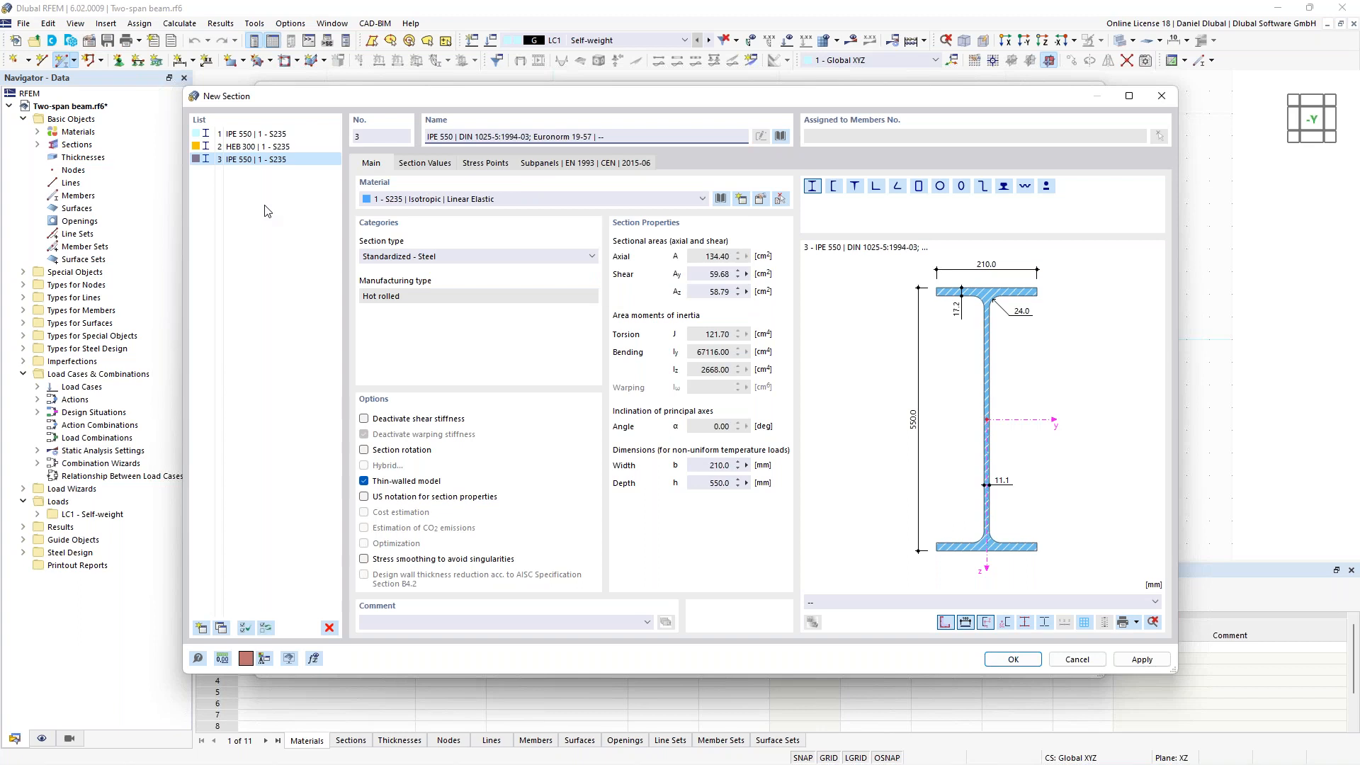
- Examine the S235 material's properties, strength values and EN 1993 partial factors, leaving the material unedited
click(409, 201)
click(408, 209)
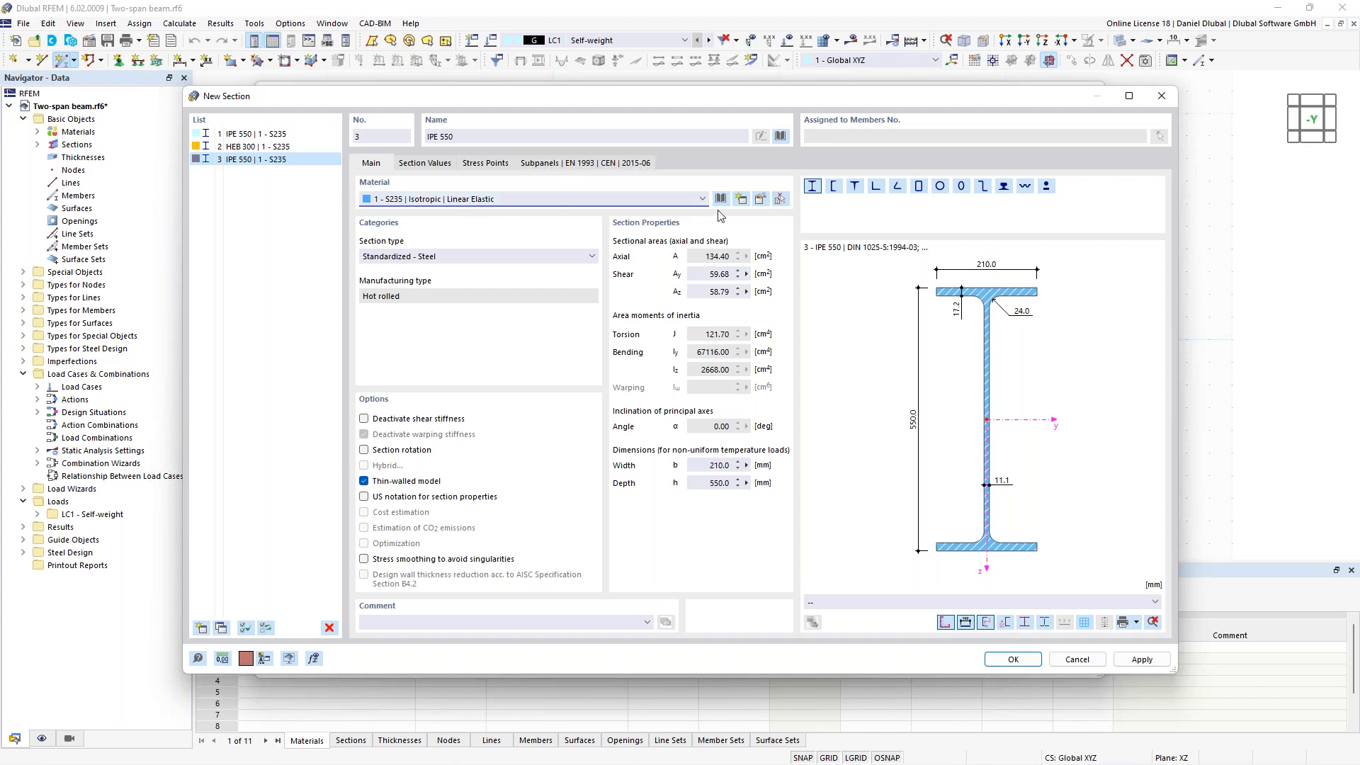
click(760, 200)
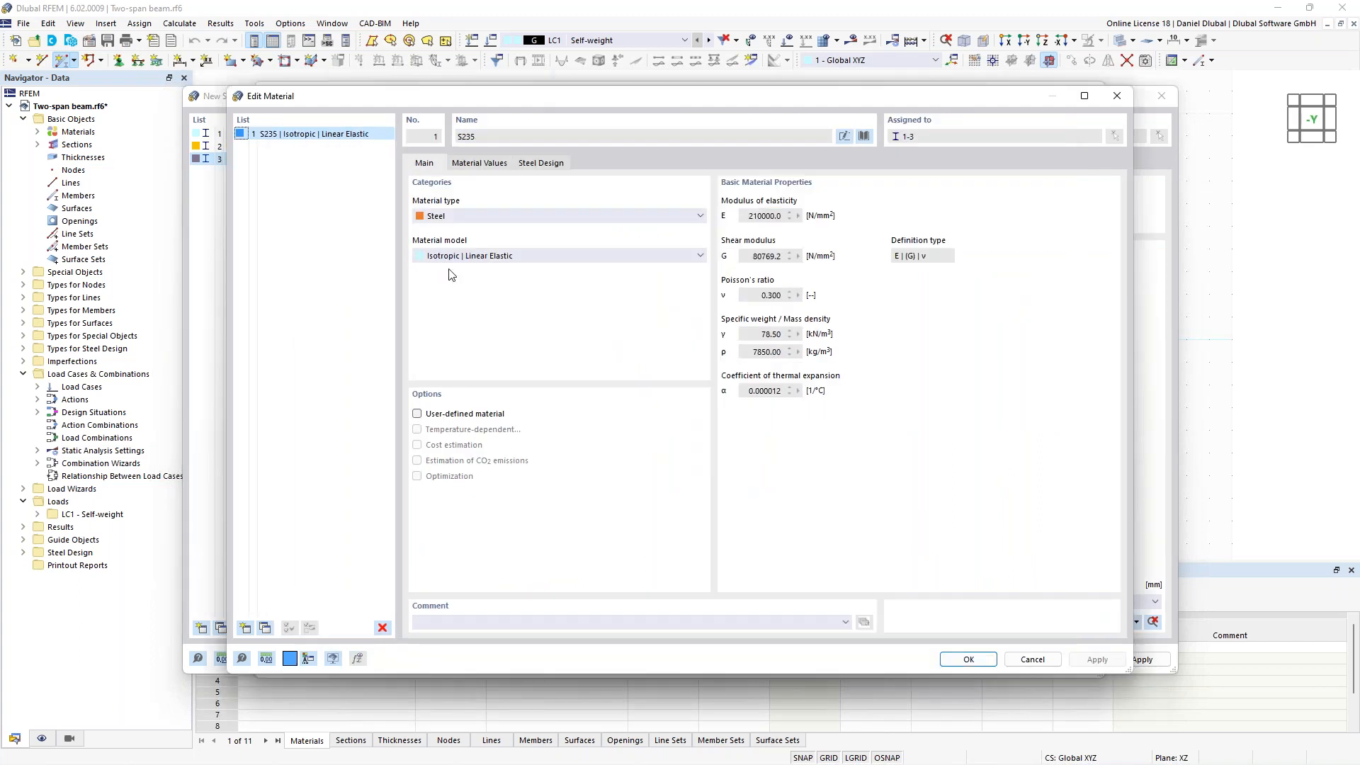
click(540, 163)
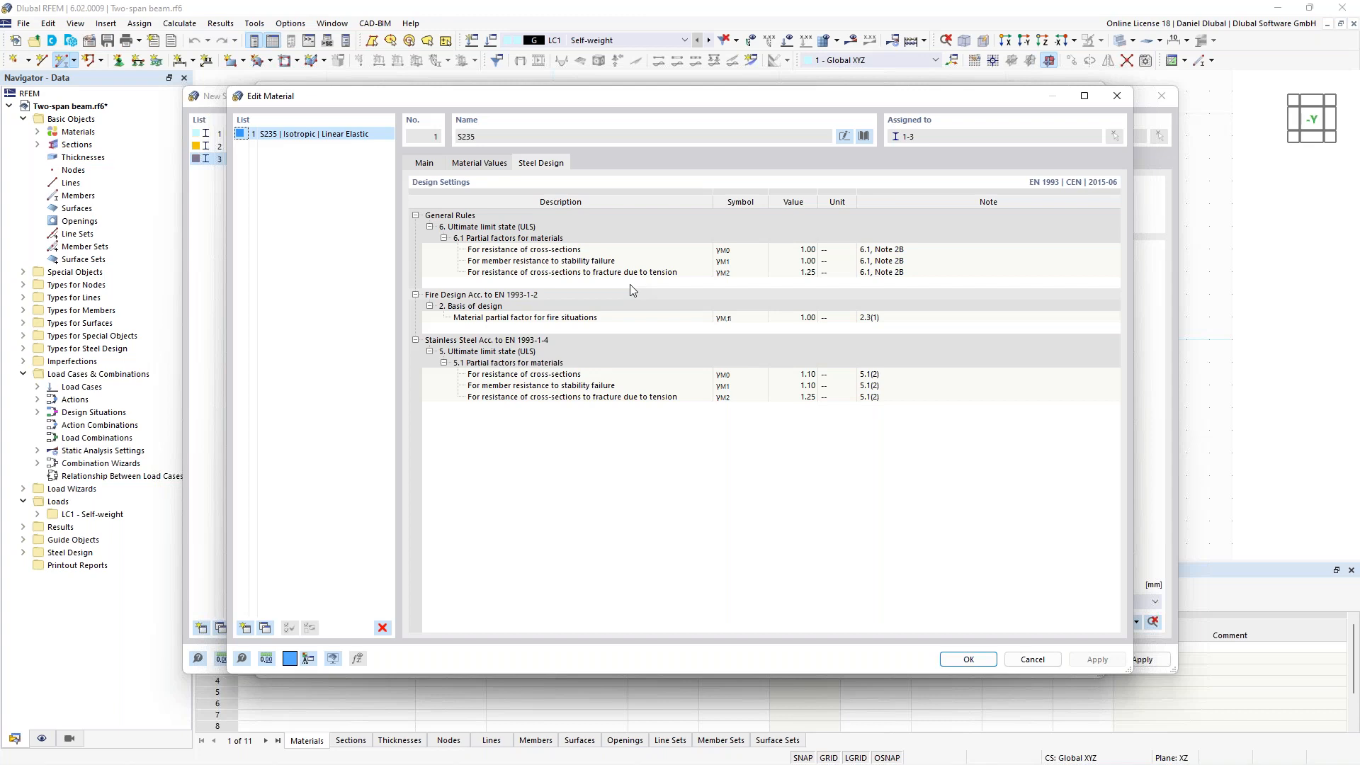
click(734, 255)
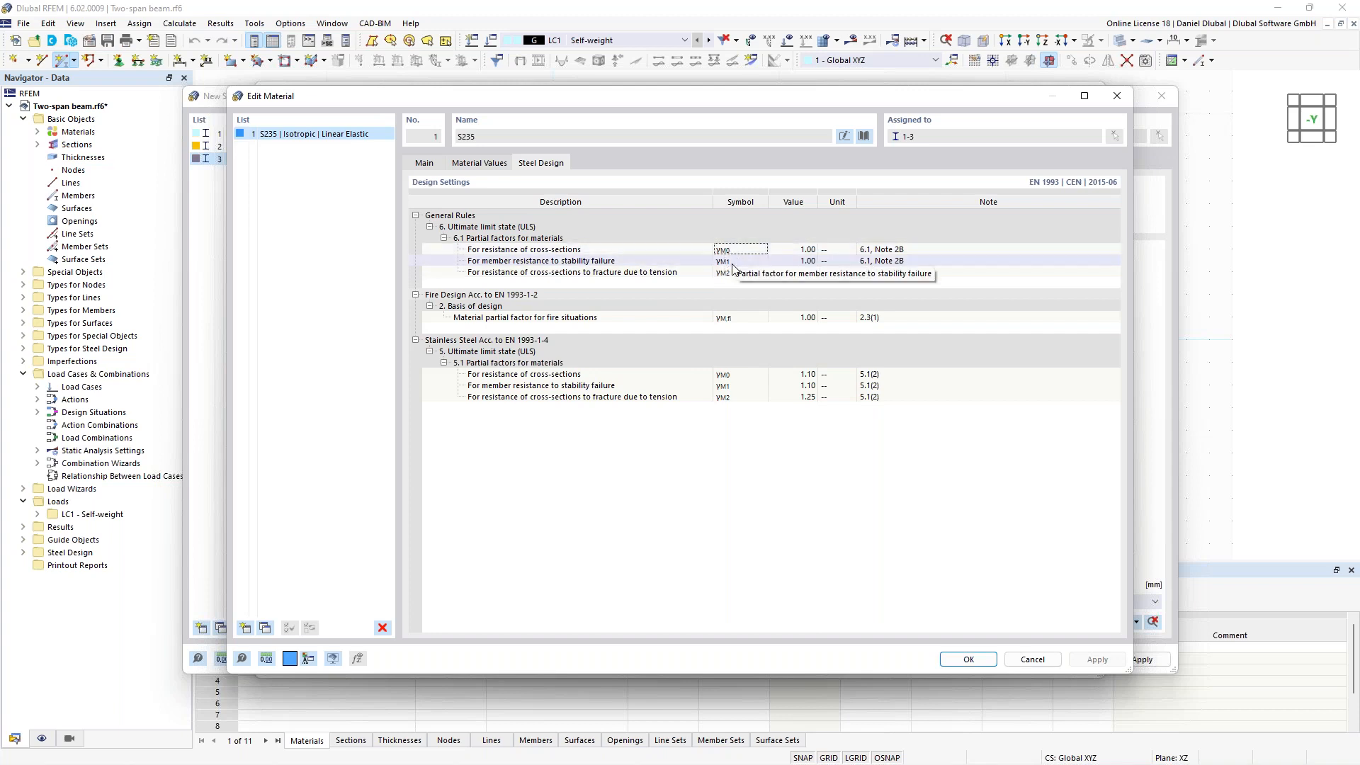
click(737, 263)
click(804, 262)
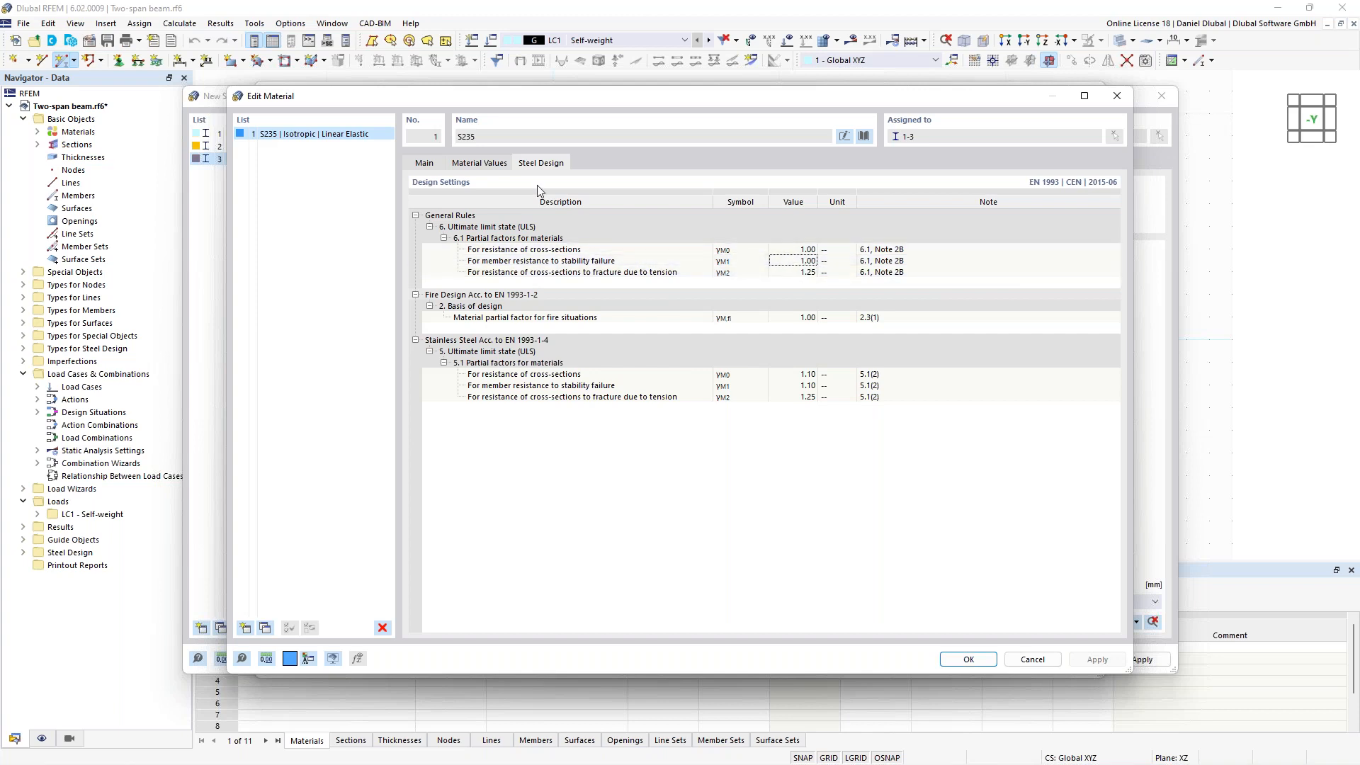
click(487, 167)
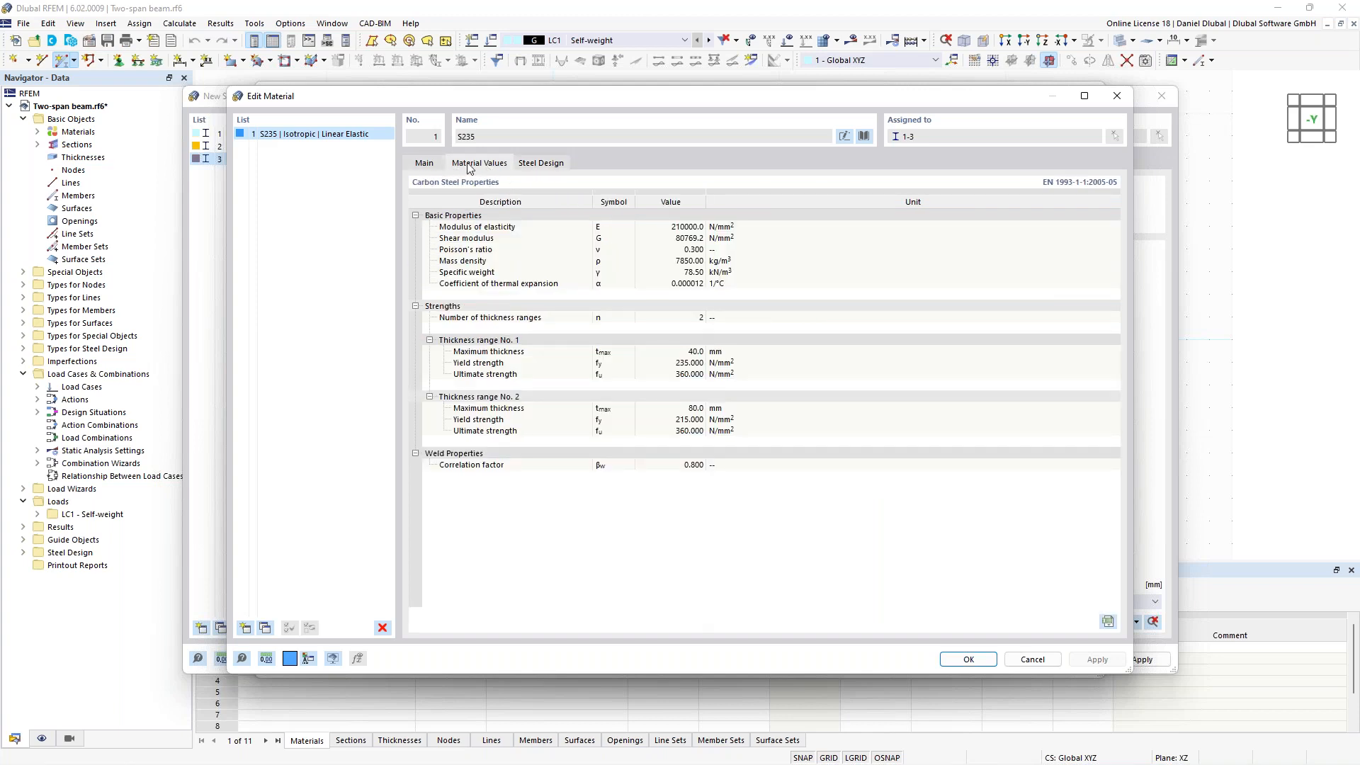
click(522, 165)
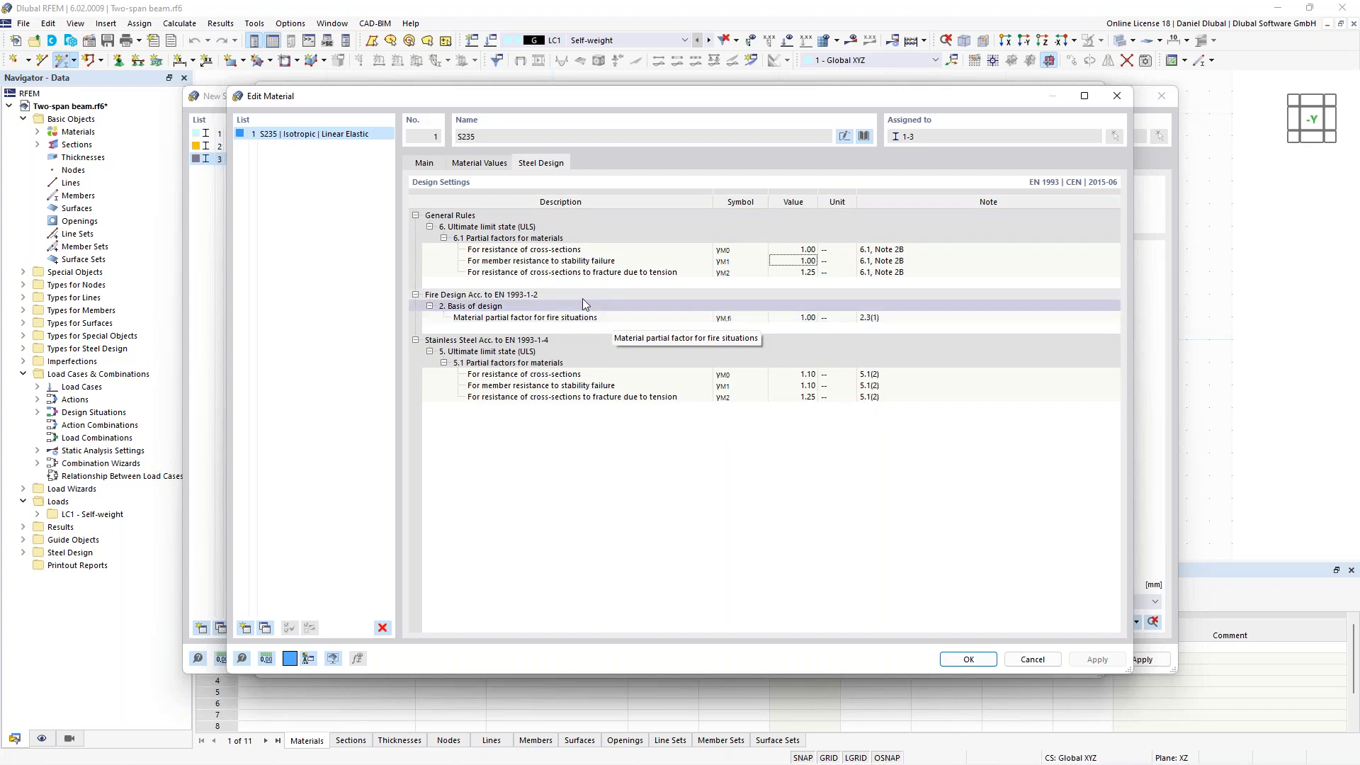
click(424, 163)
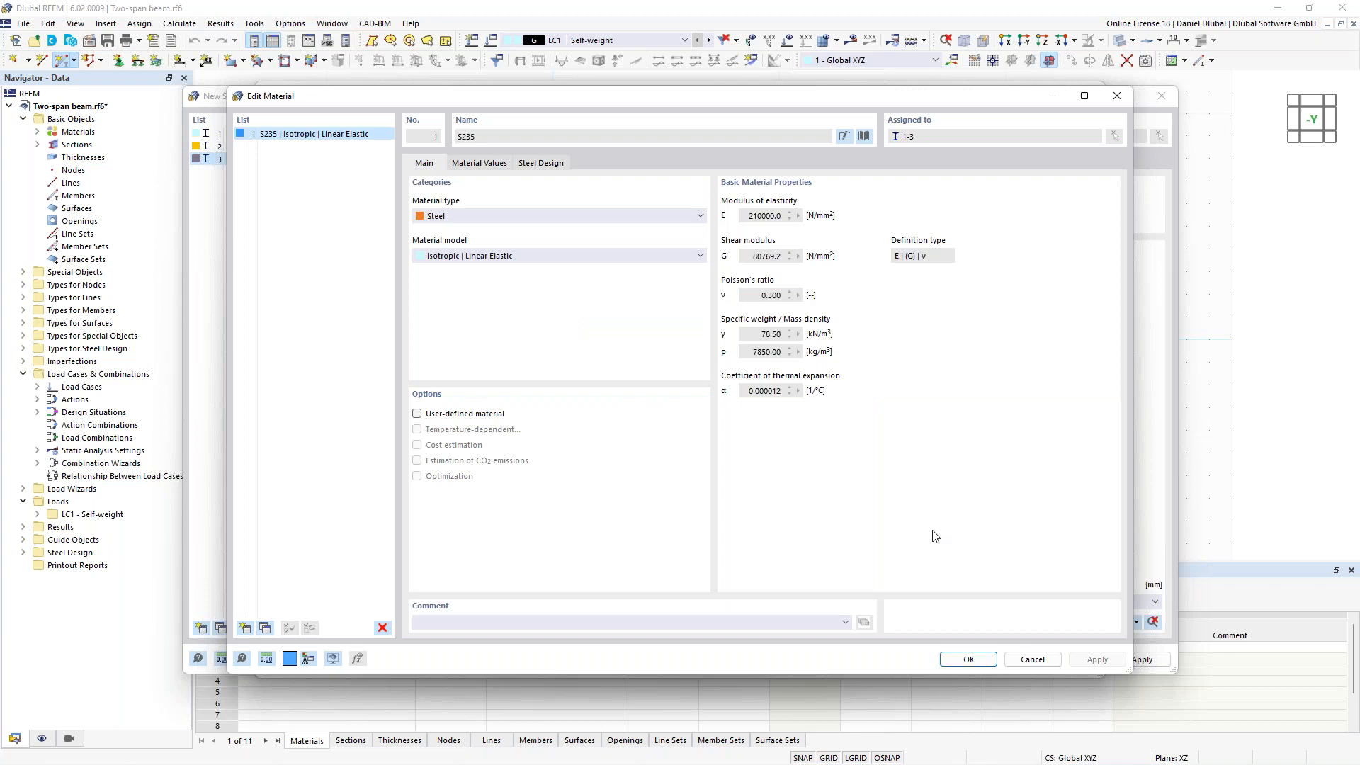
click(1031, 658)
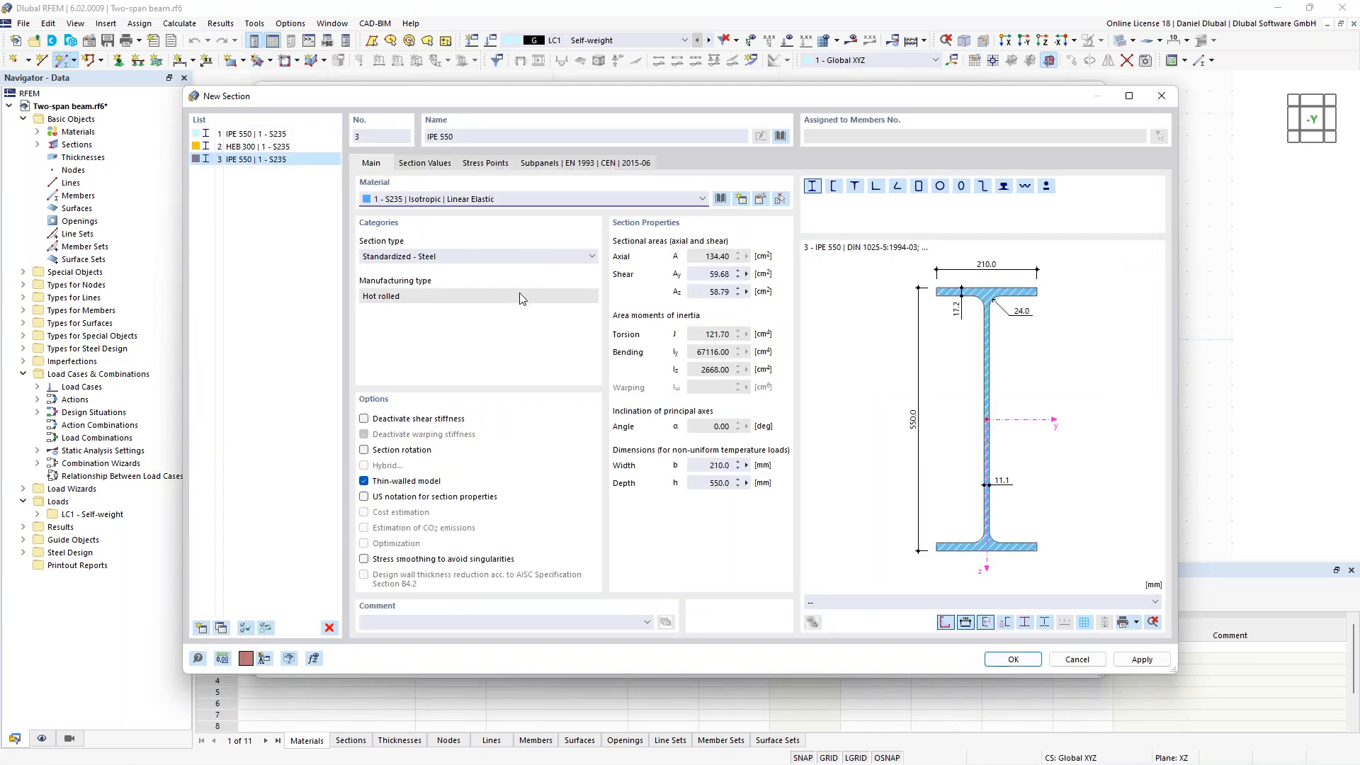
- Accept the new IPE 550 section for the member and place the member horizontally from the origin along the X-axis
click(247, 161)
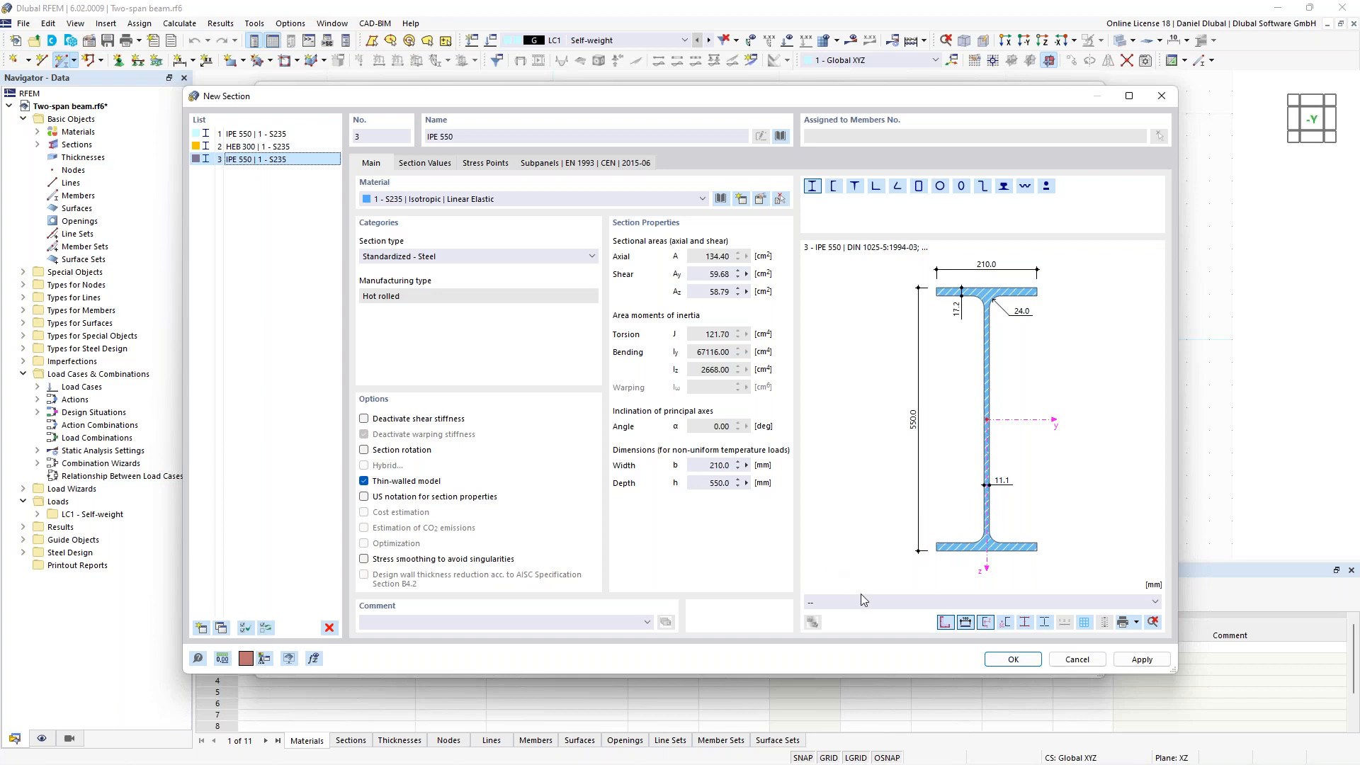
click(1013, 659)
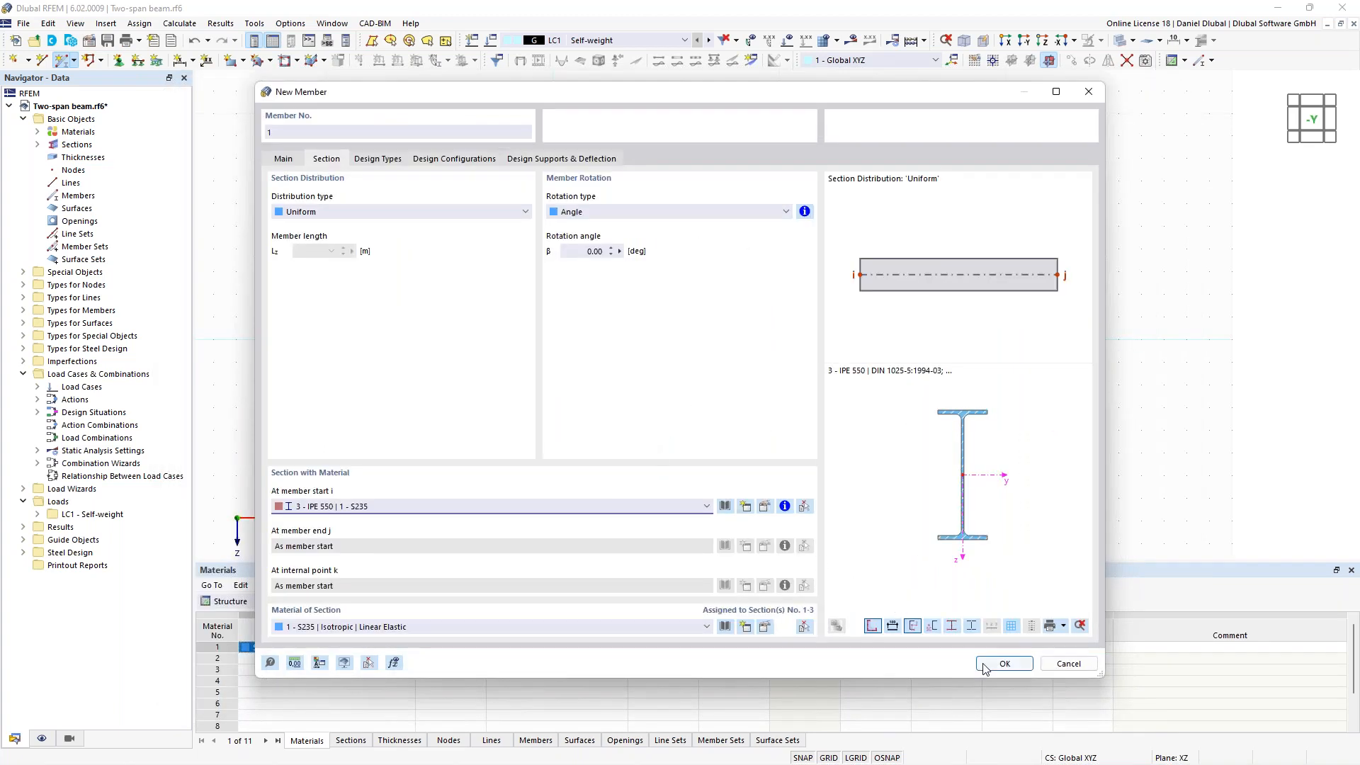
click(1005, 663)
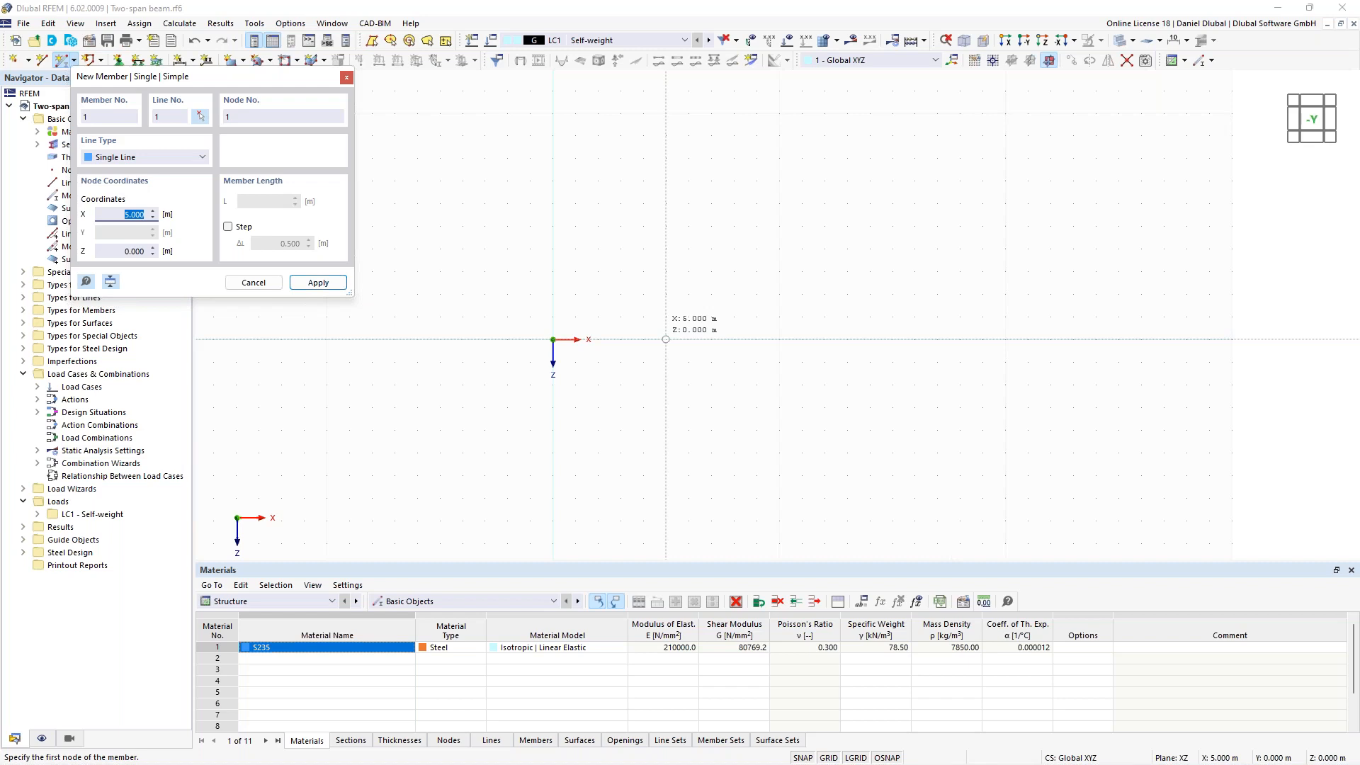
click(552, 339)
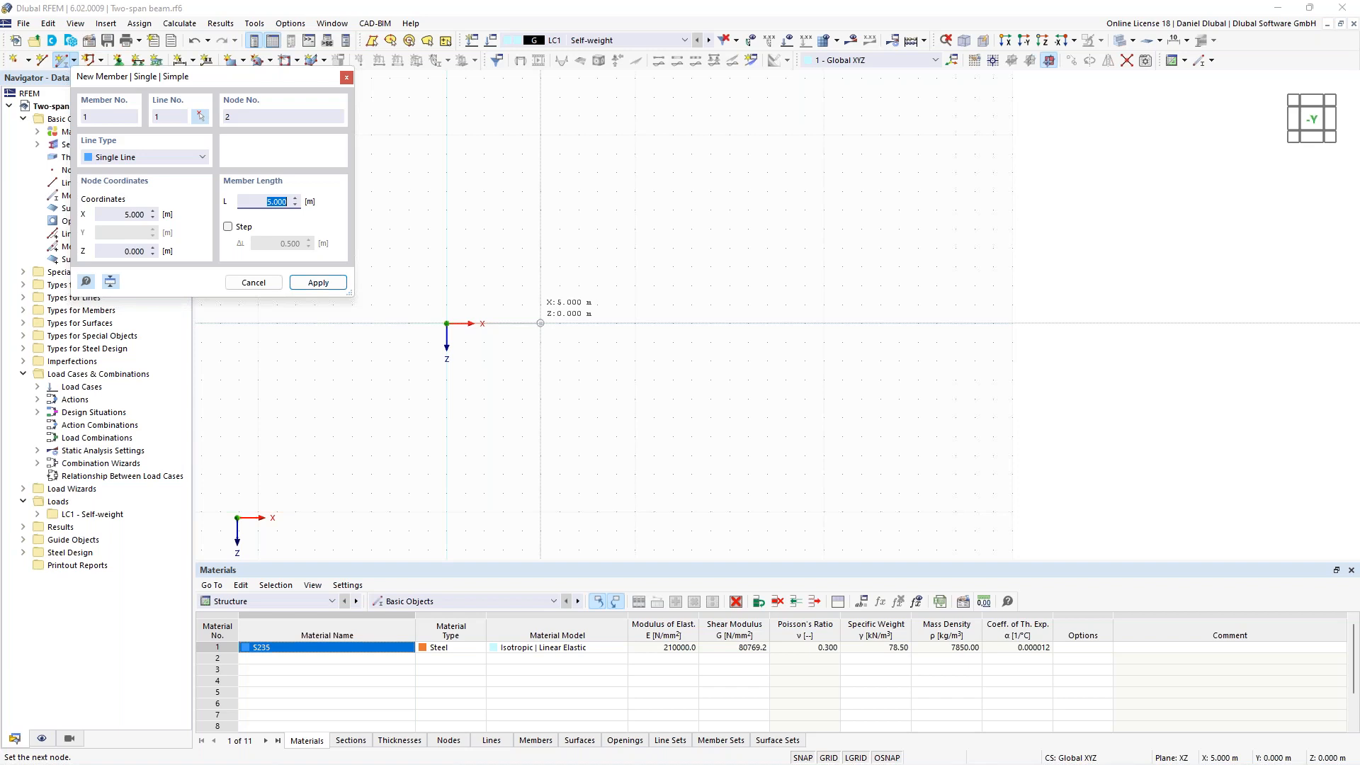
key(Return)
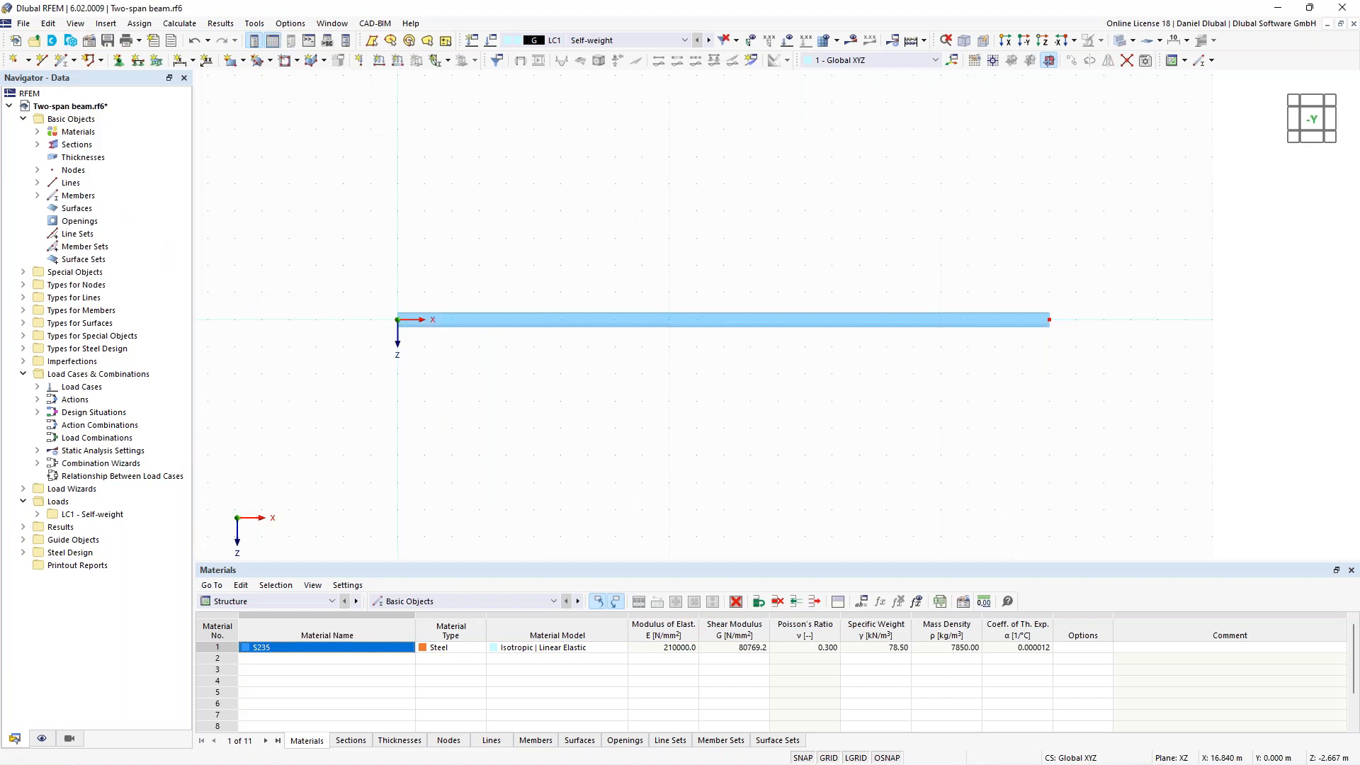
- Add one intermediate 'On Member' node to the beam without dividing the member, and check the new node's type
scroll(907, 272, up, 1)
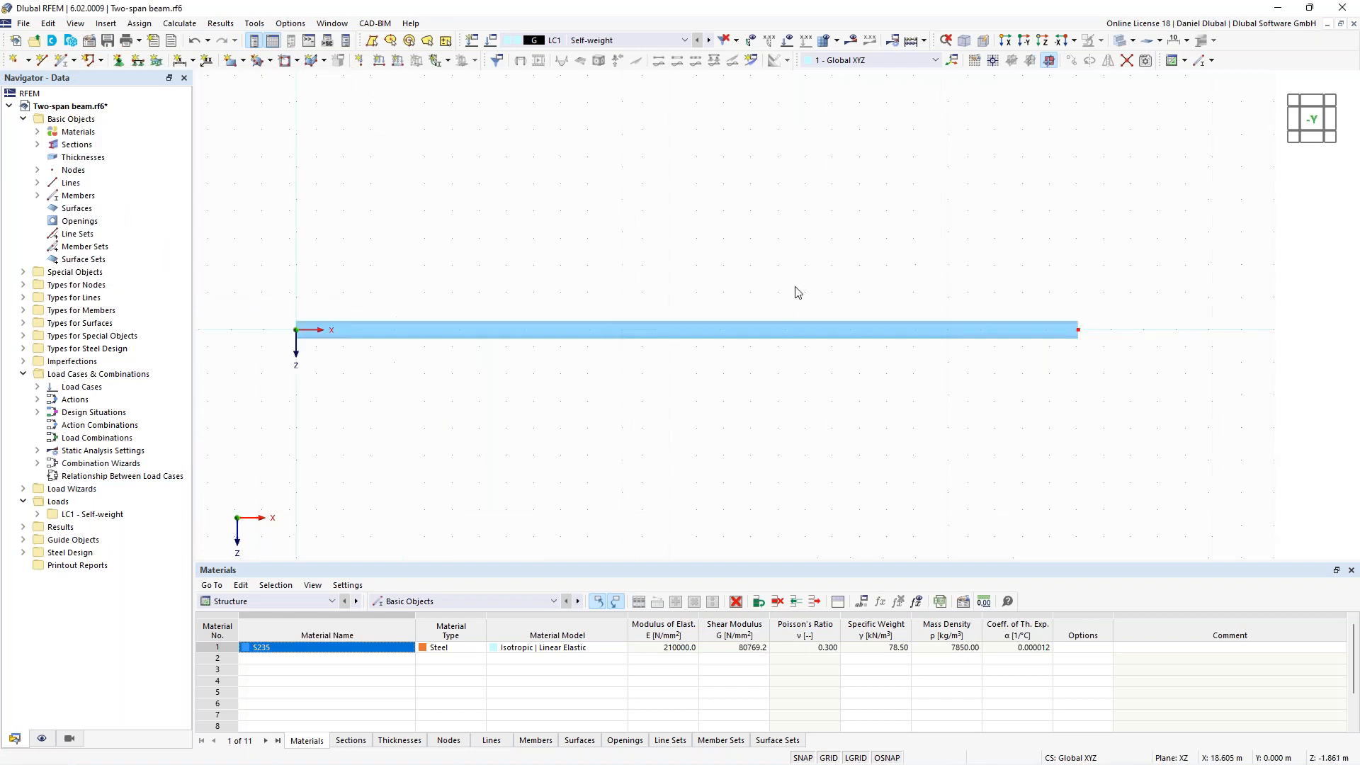
right_click(780, 333)
mouse_move(825, 375)
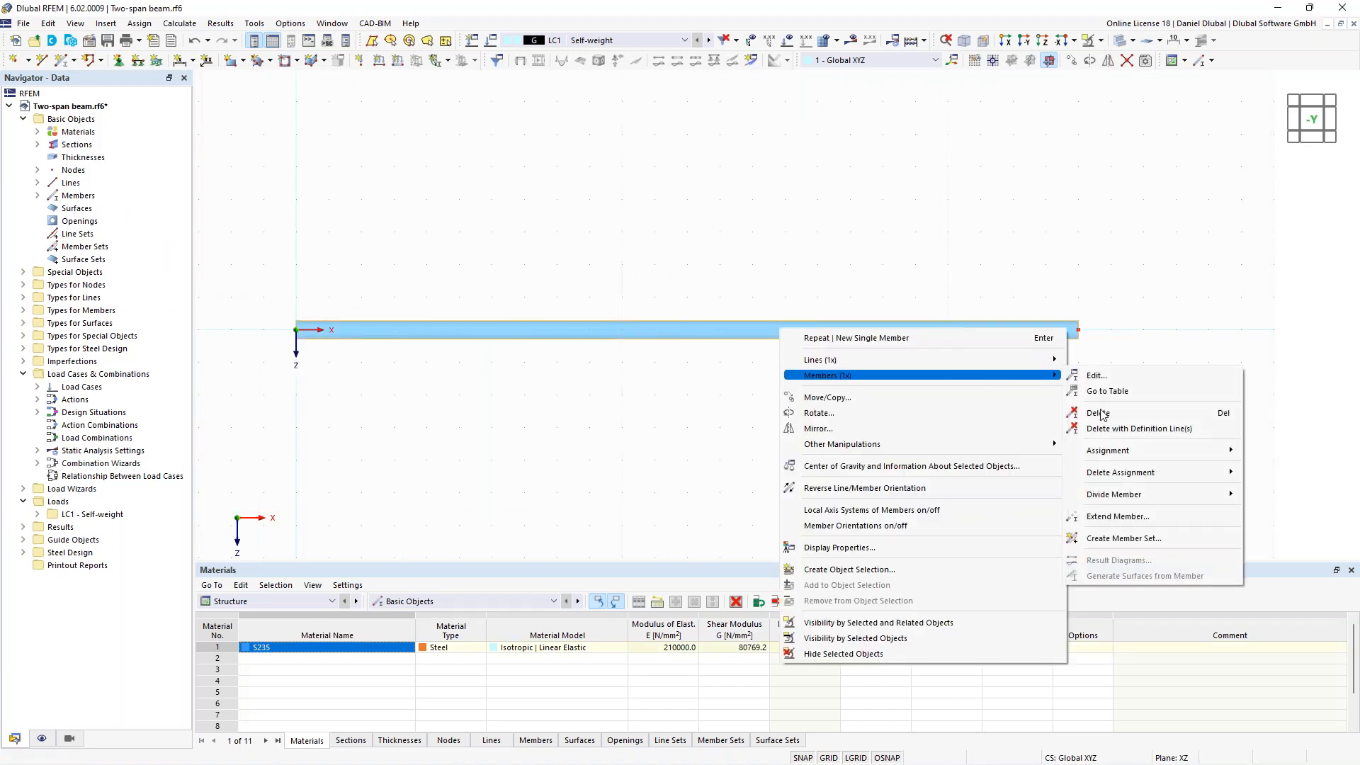
mouse_move(1147, 494)
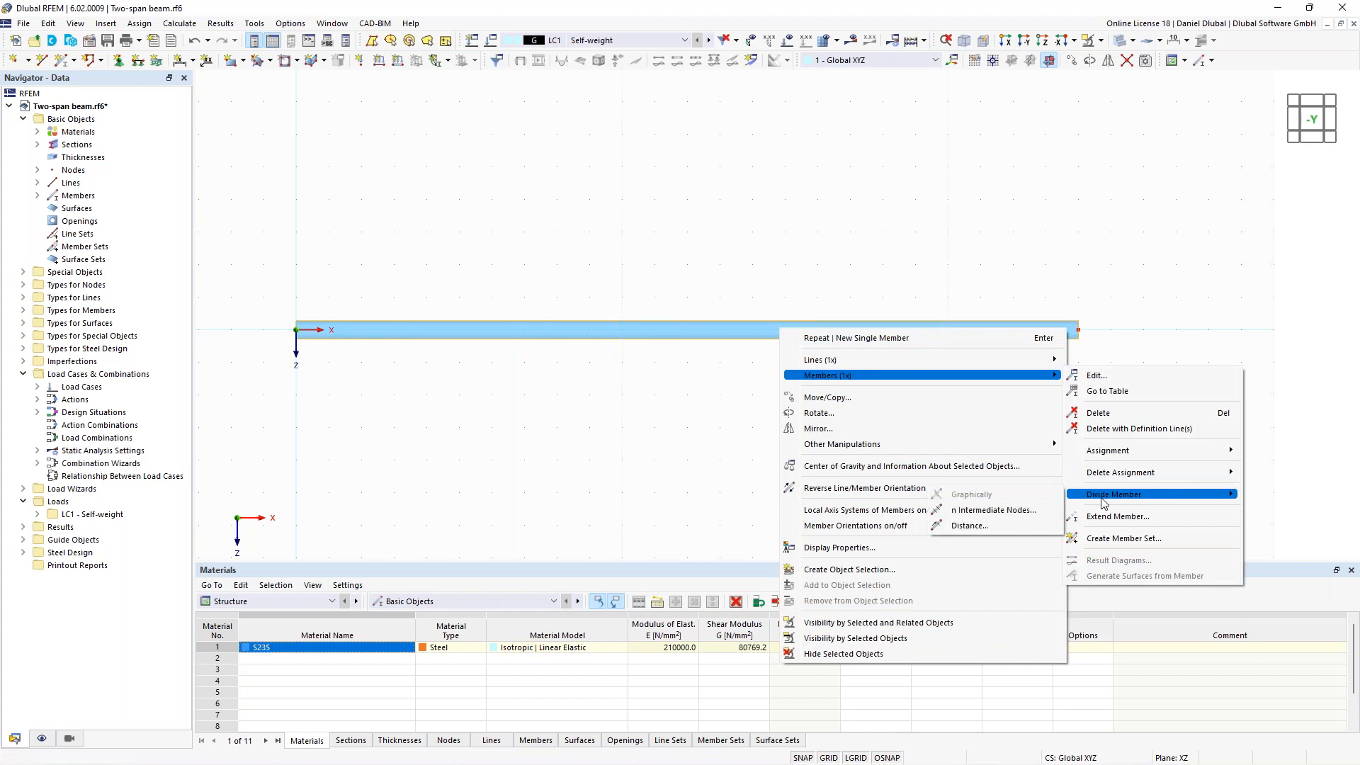
click(994, 510)
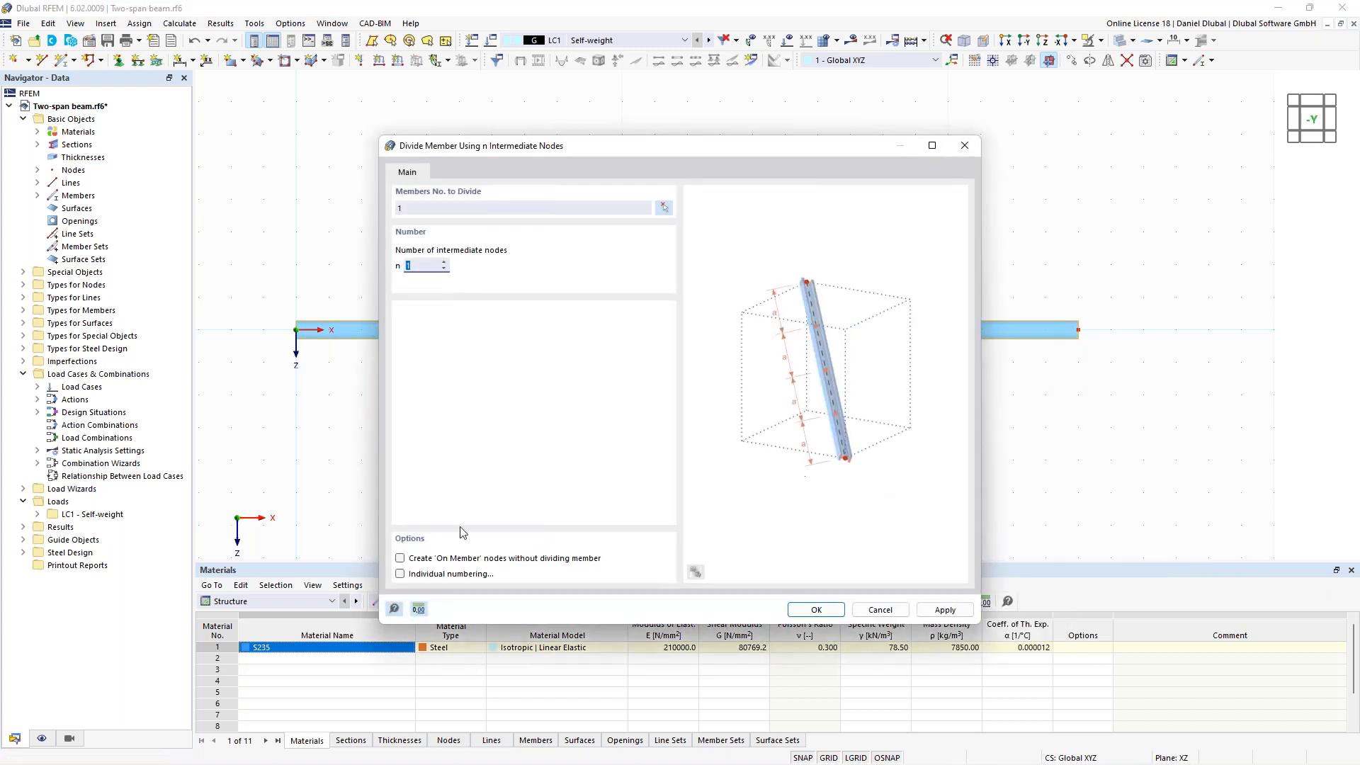
click(434, 559)
key(Return)
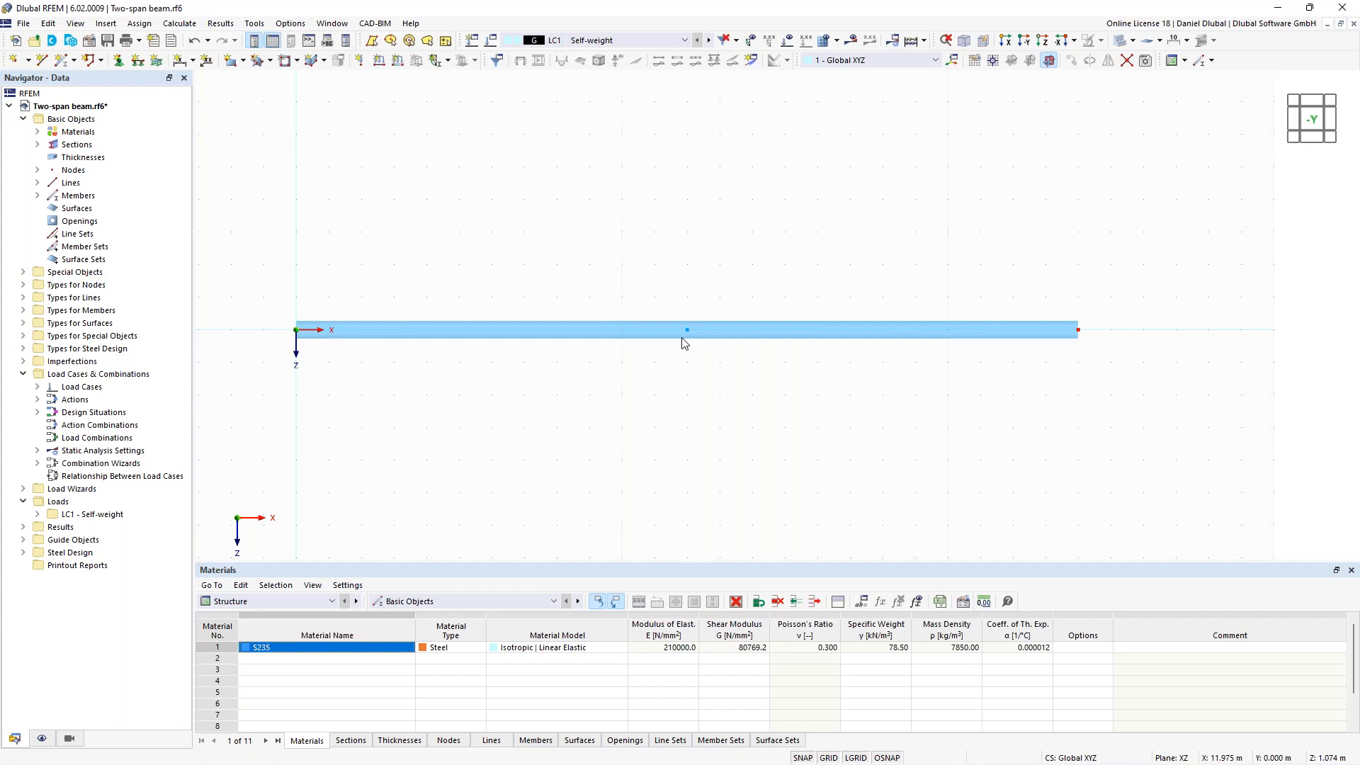
double_click(685, 333)
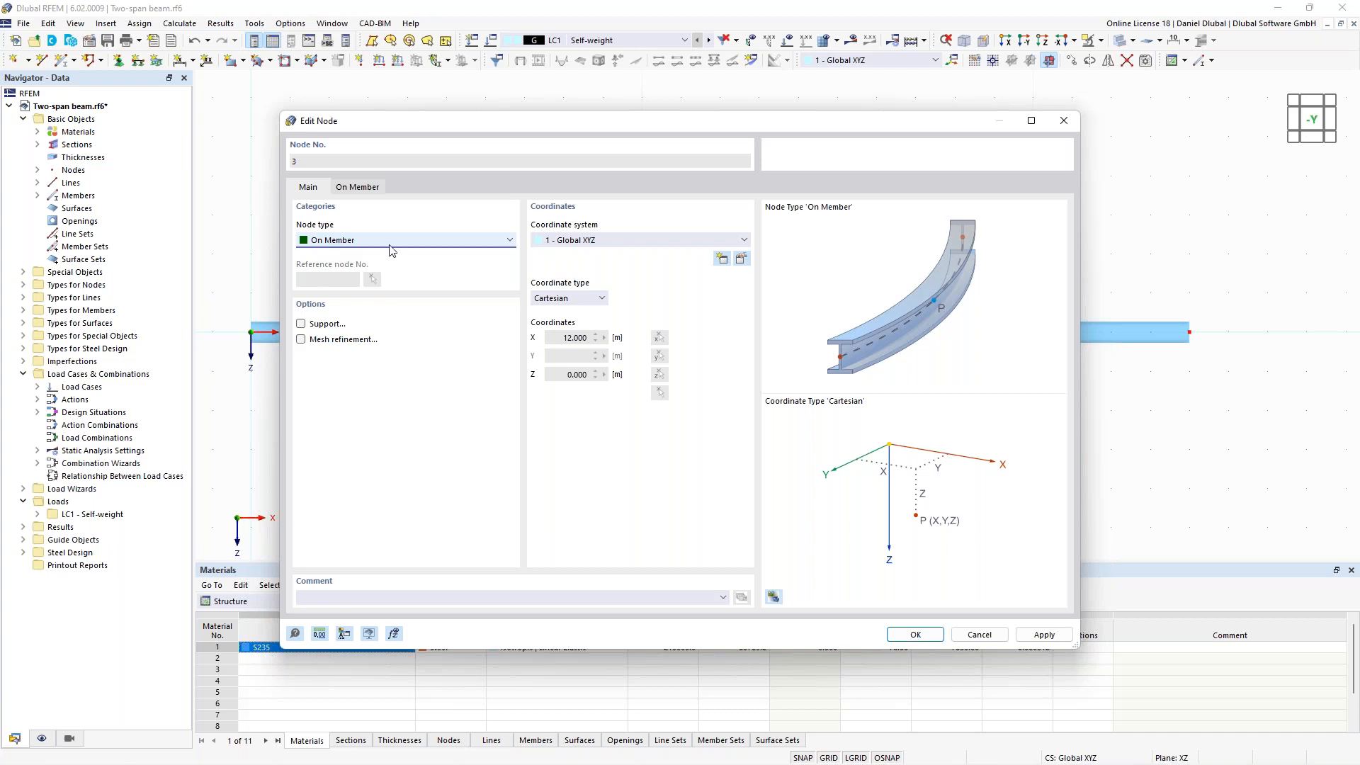
click(1063, 120)
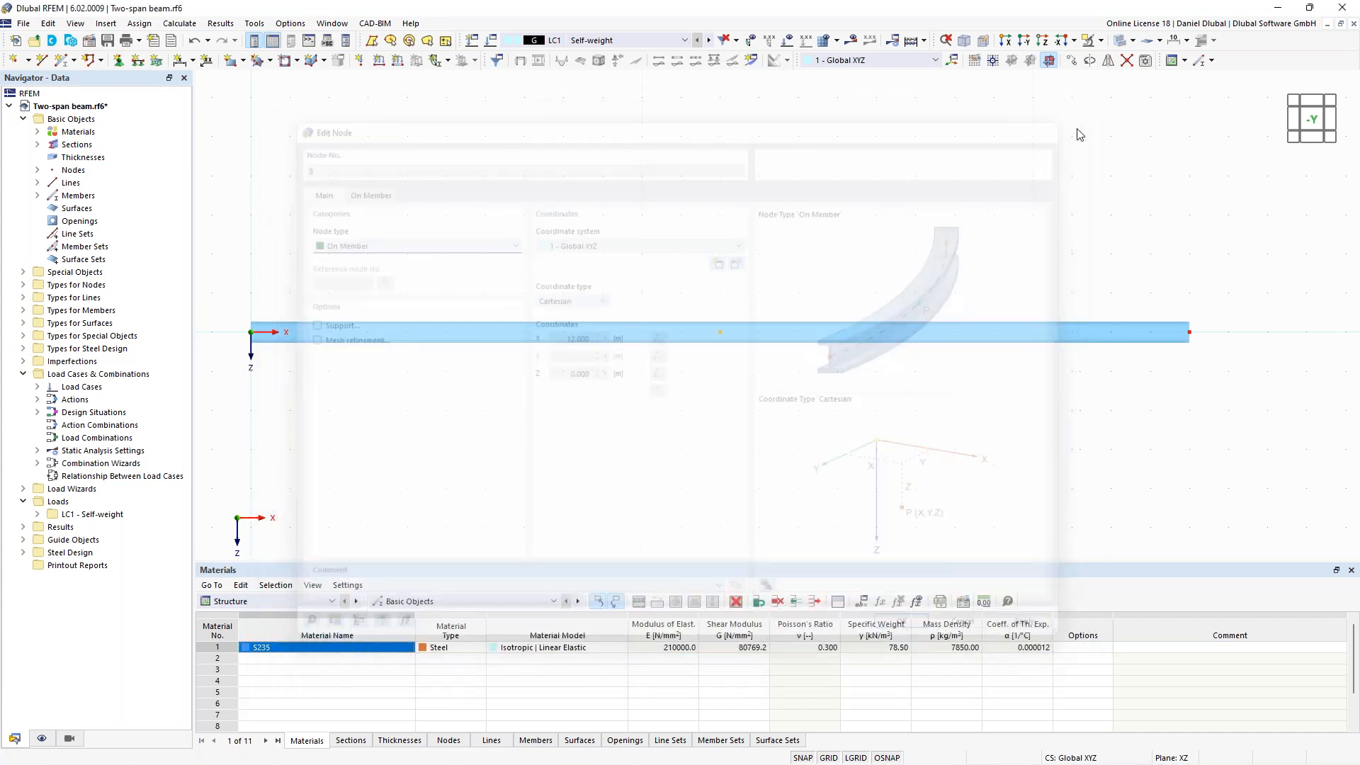
- Define a new nodal support with uX, uY, uZ, φX and φZ restrained and φY free
scroll(565, 252, down, 1)
scroll(632, 232, down, 1)
middle_drag(631, 232, 599, 228)
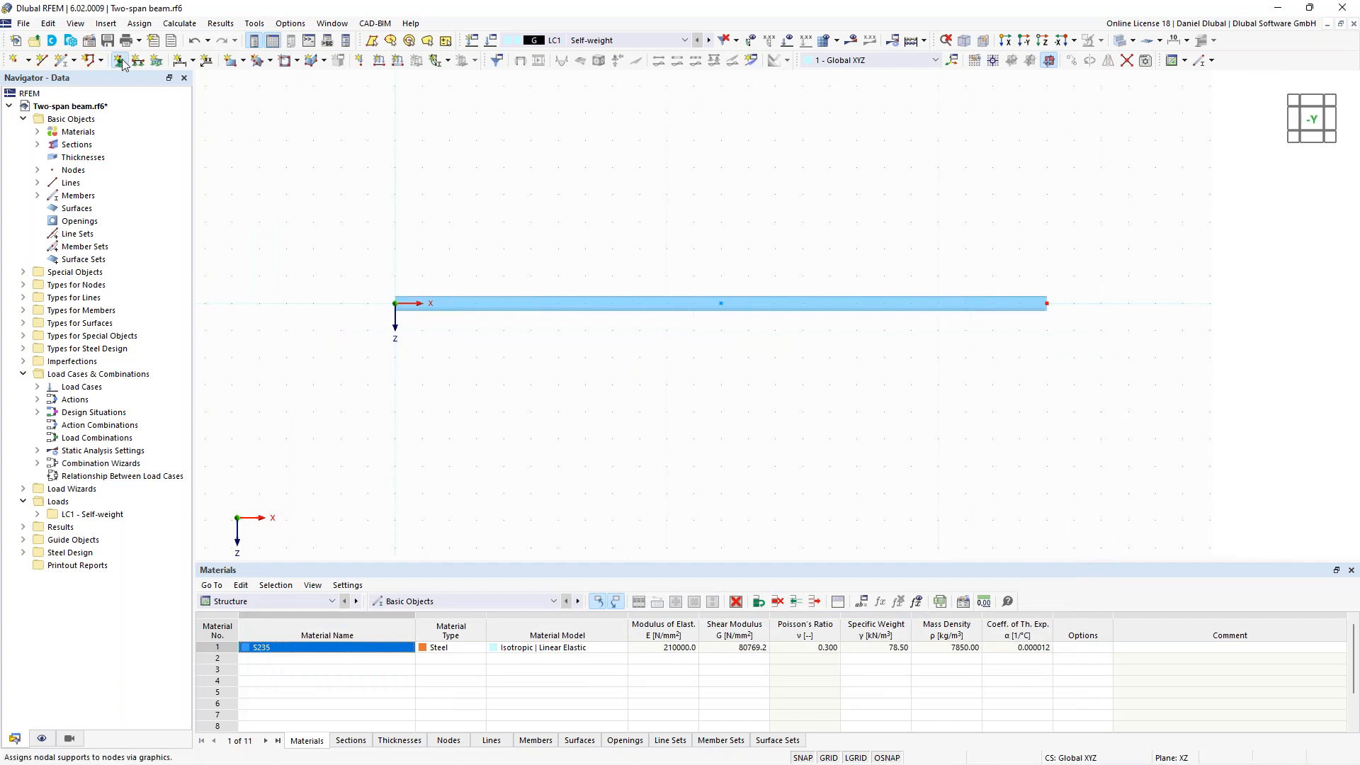
click(119, 60)
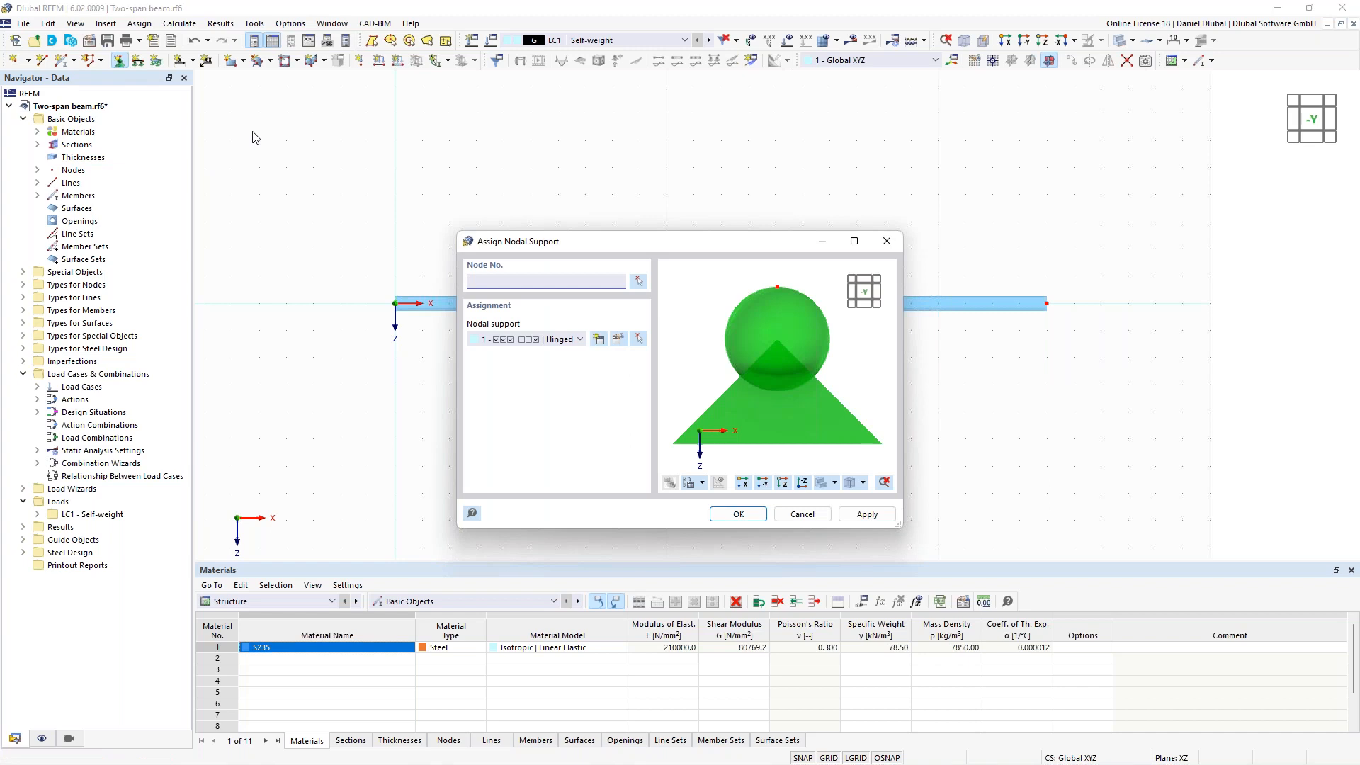
click(551, 311)
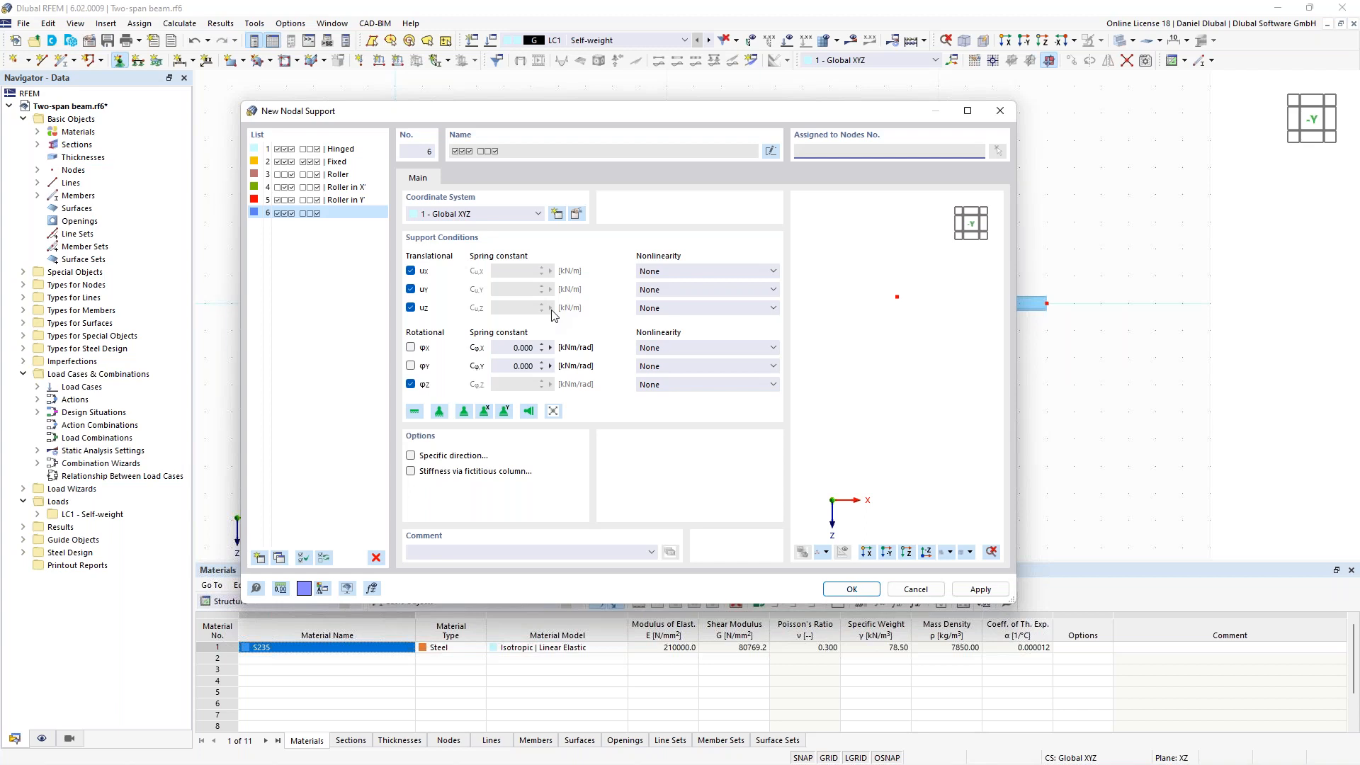
click(411, 350)
click(412, 349)
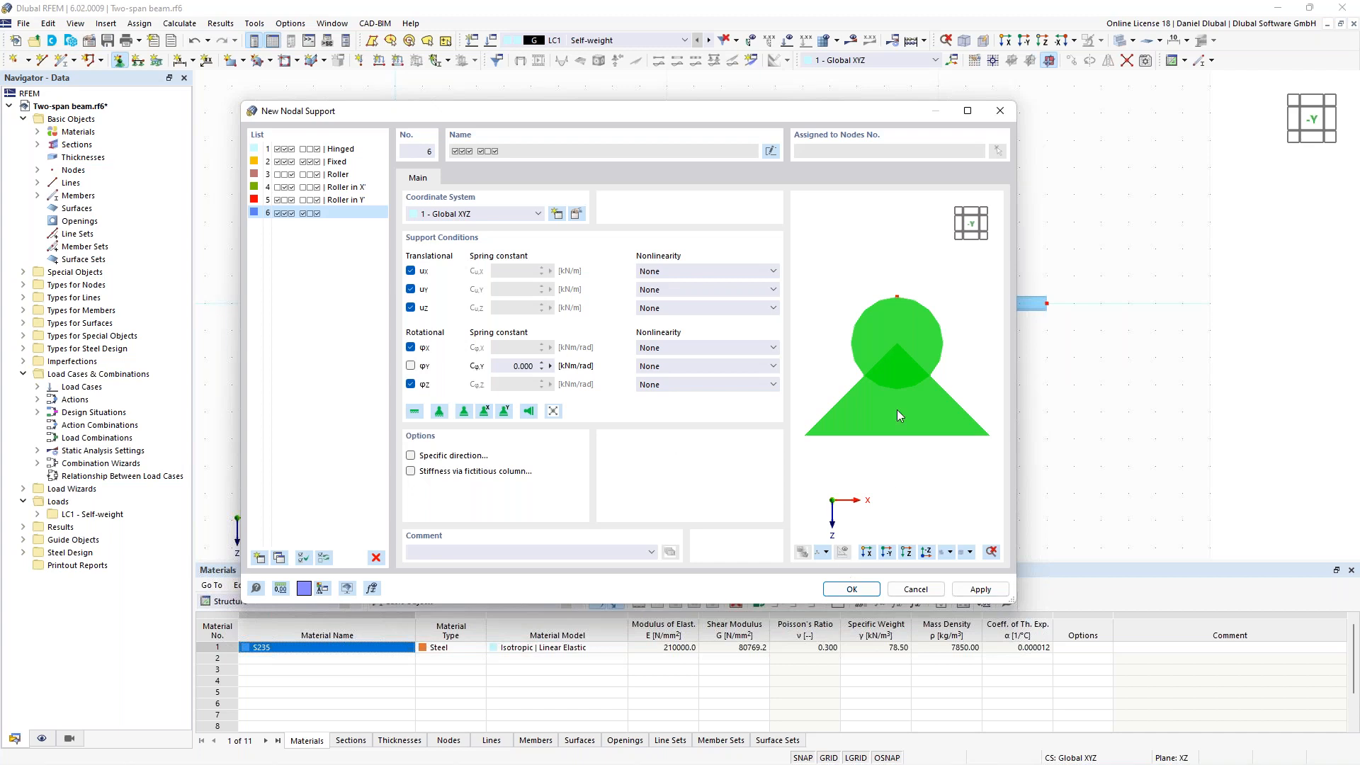
ctrl+middle_drag(926, 356, 896, 369)
scroll(919, 345, down, 2)
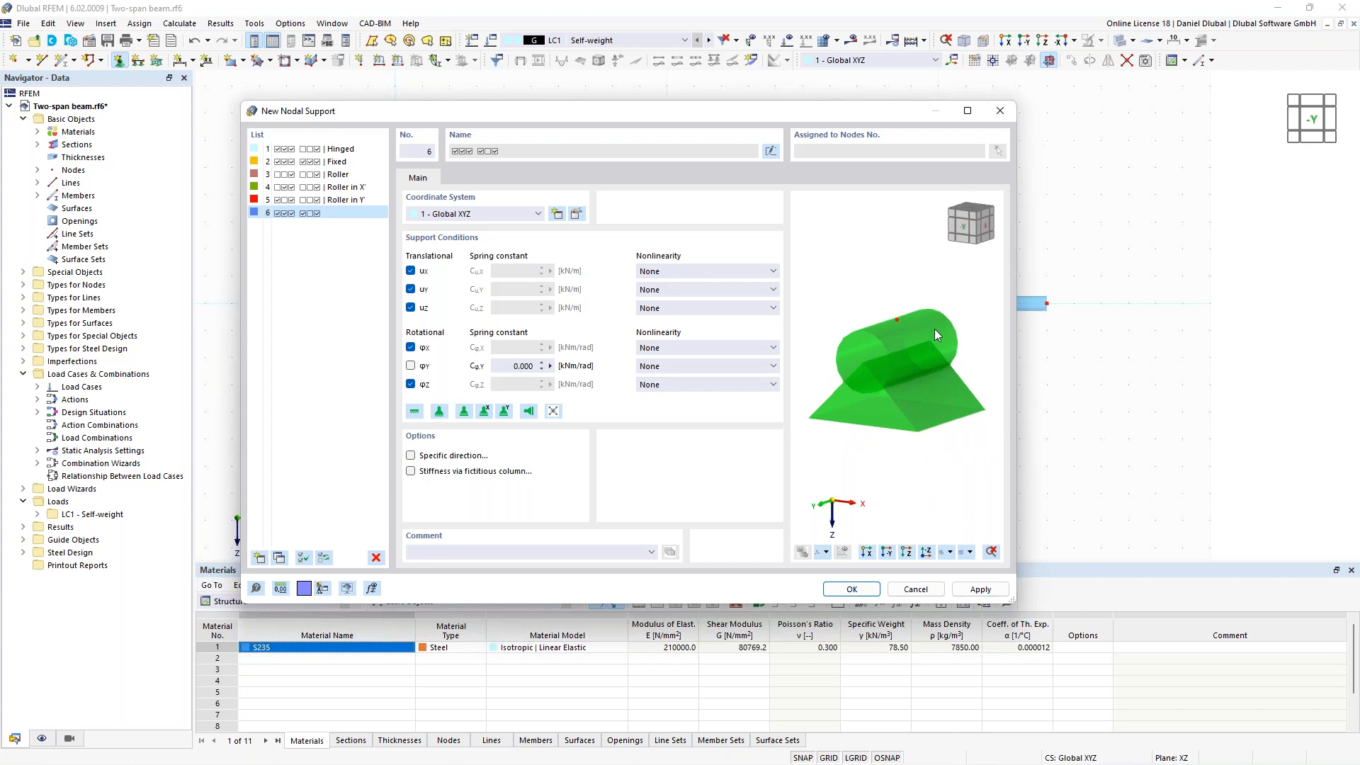
click(854, 589)
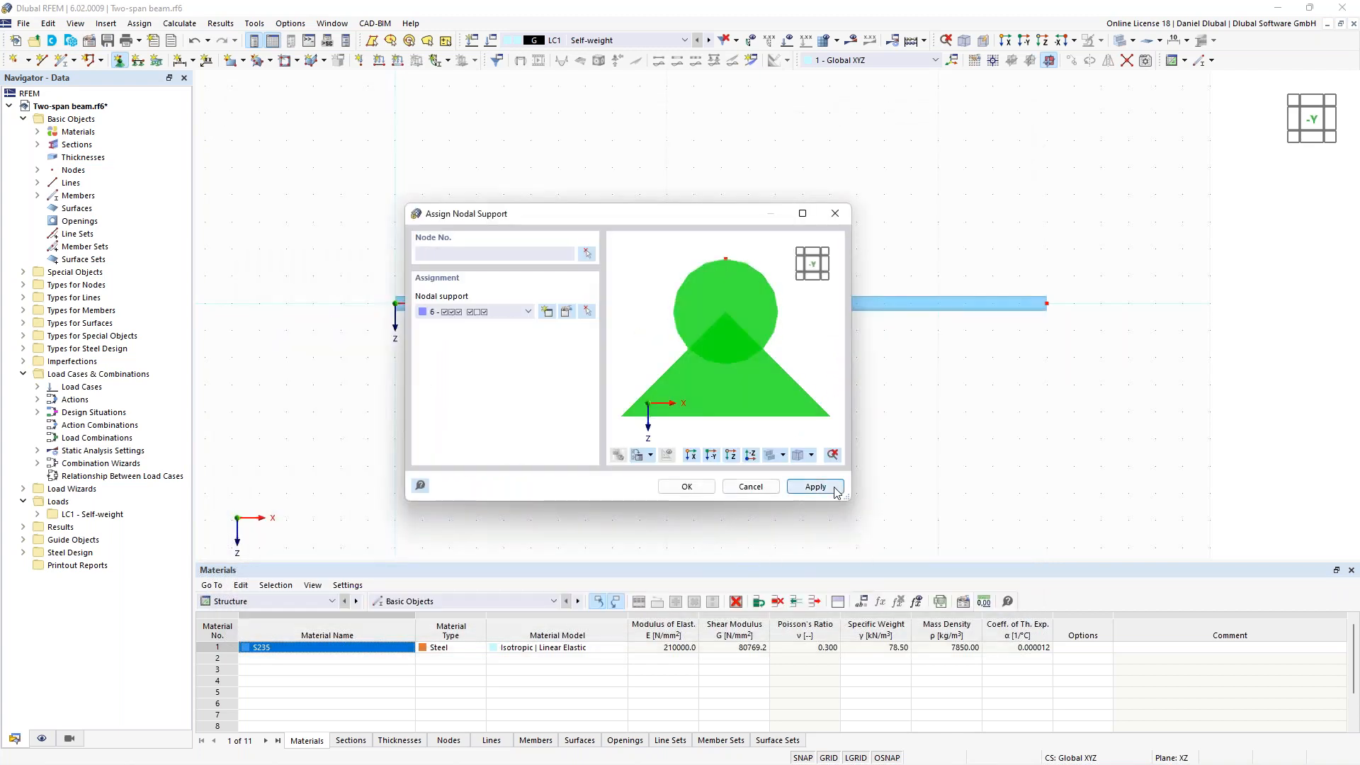
- Assign the newly defined hinged support to the beam's start node at the origin
click(586, 253)
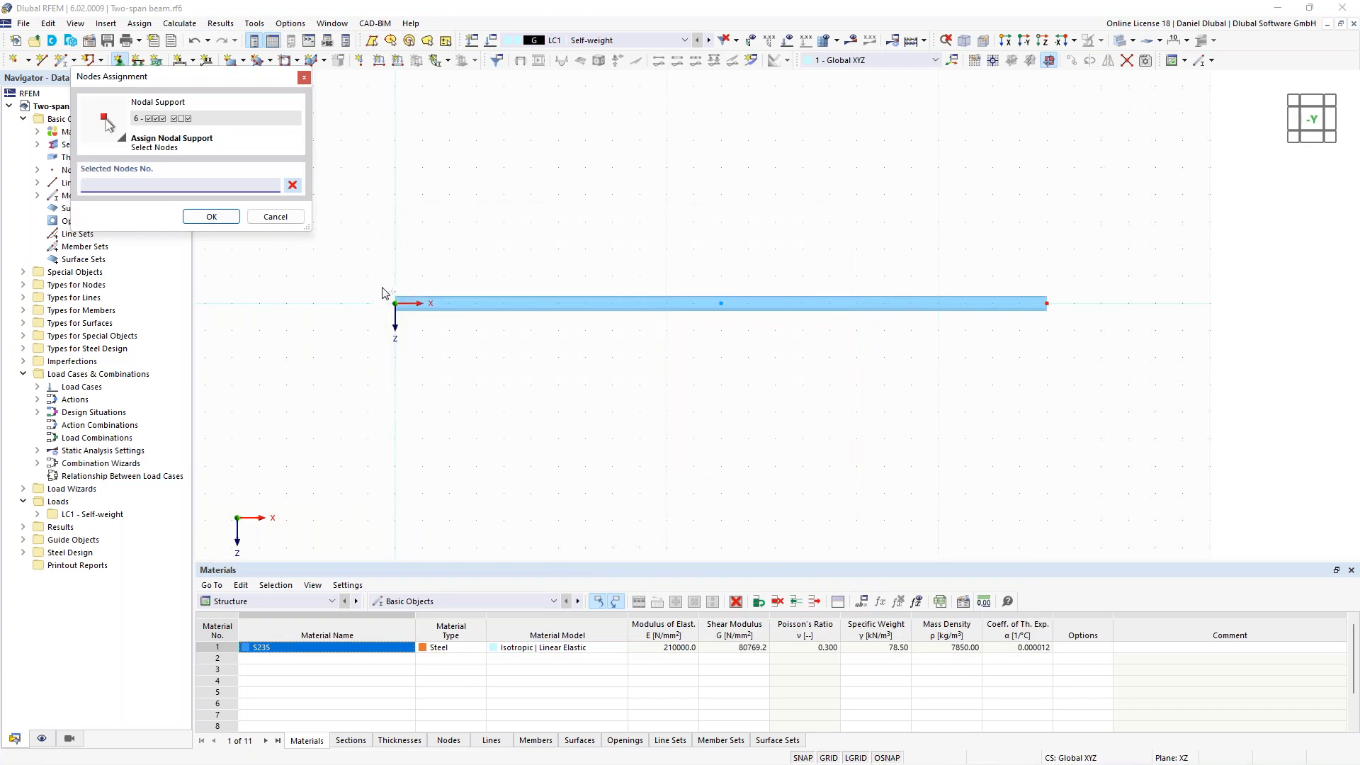
scroll(382, 290, up, 3)
drag(428, 264, 638, 464)
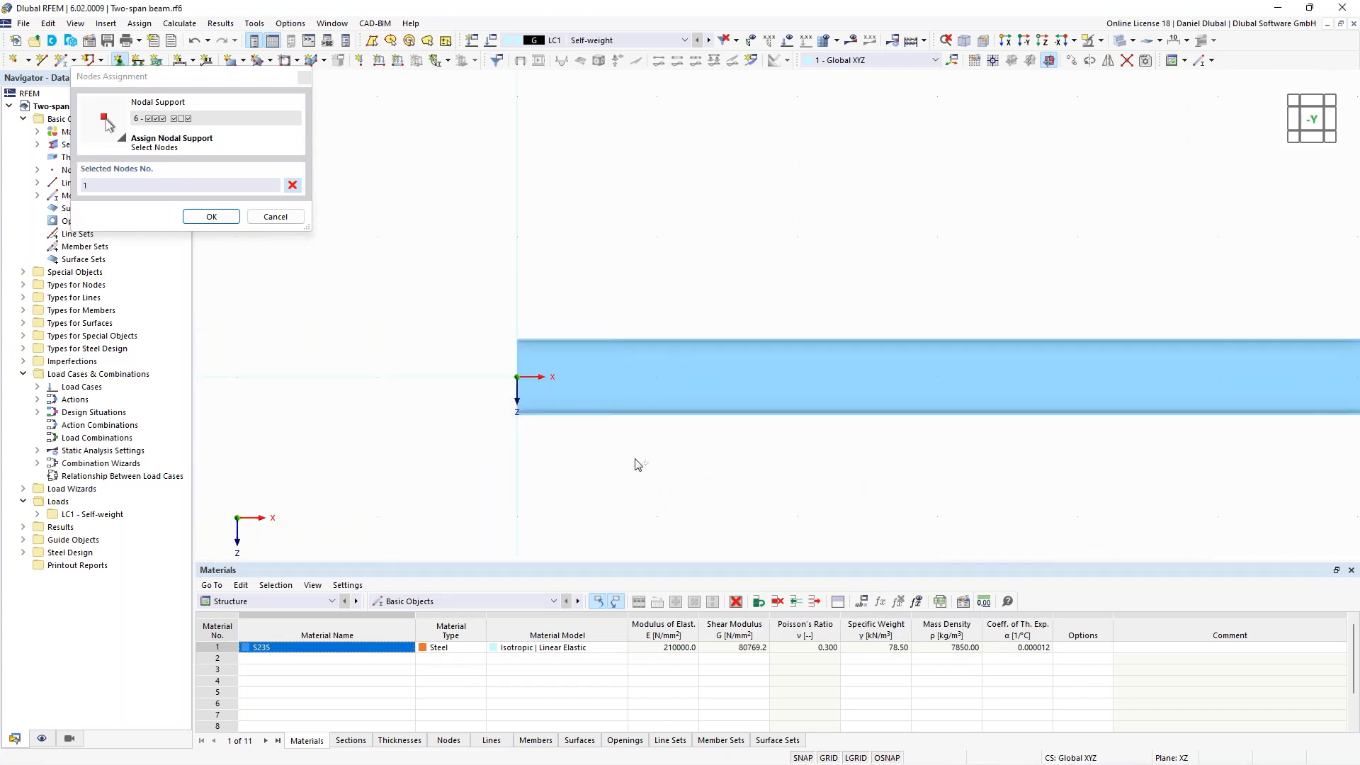
click(235, 219)
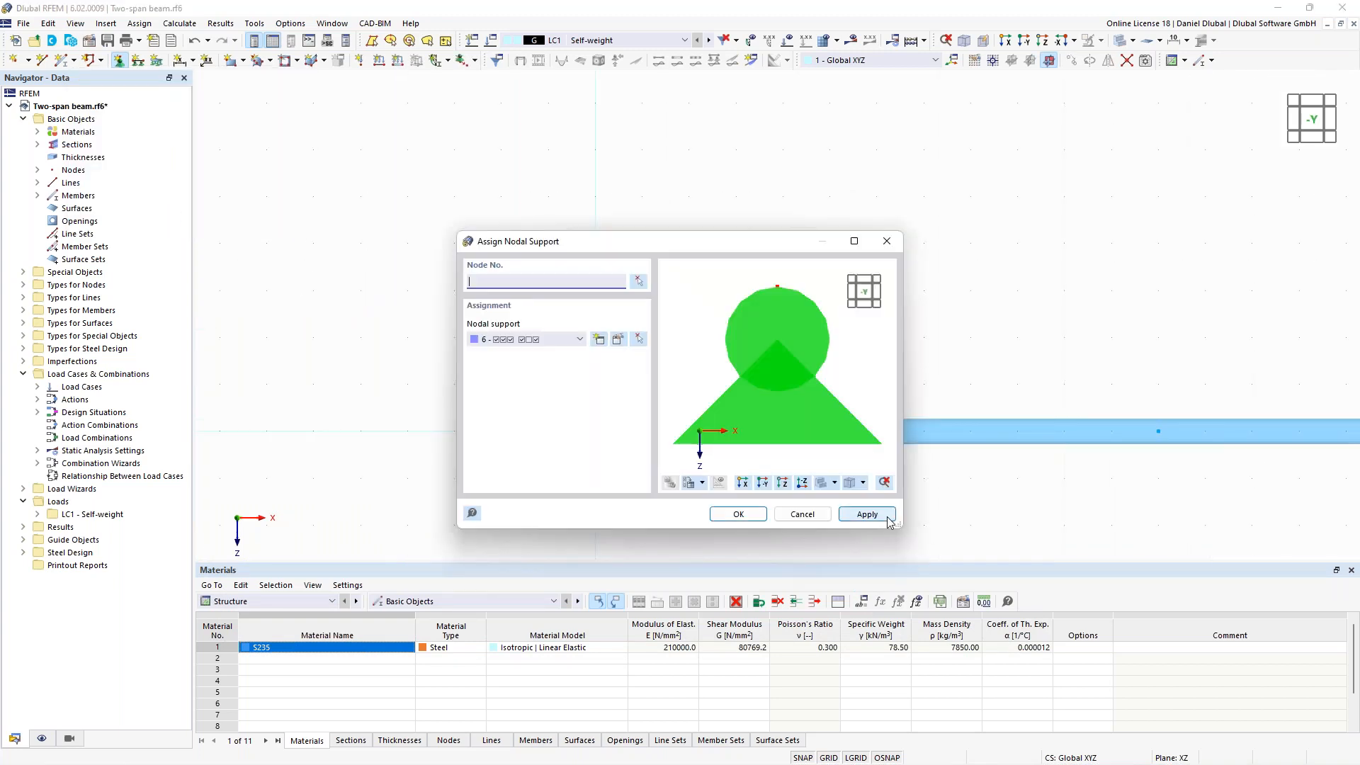
- Assign the 'Roller in X' nodal support to the beam's middle node and far end node
click(577, 340)
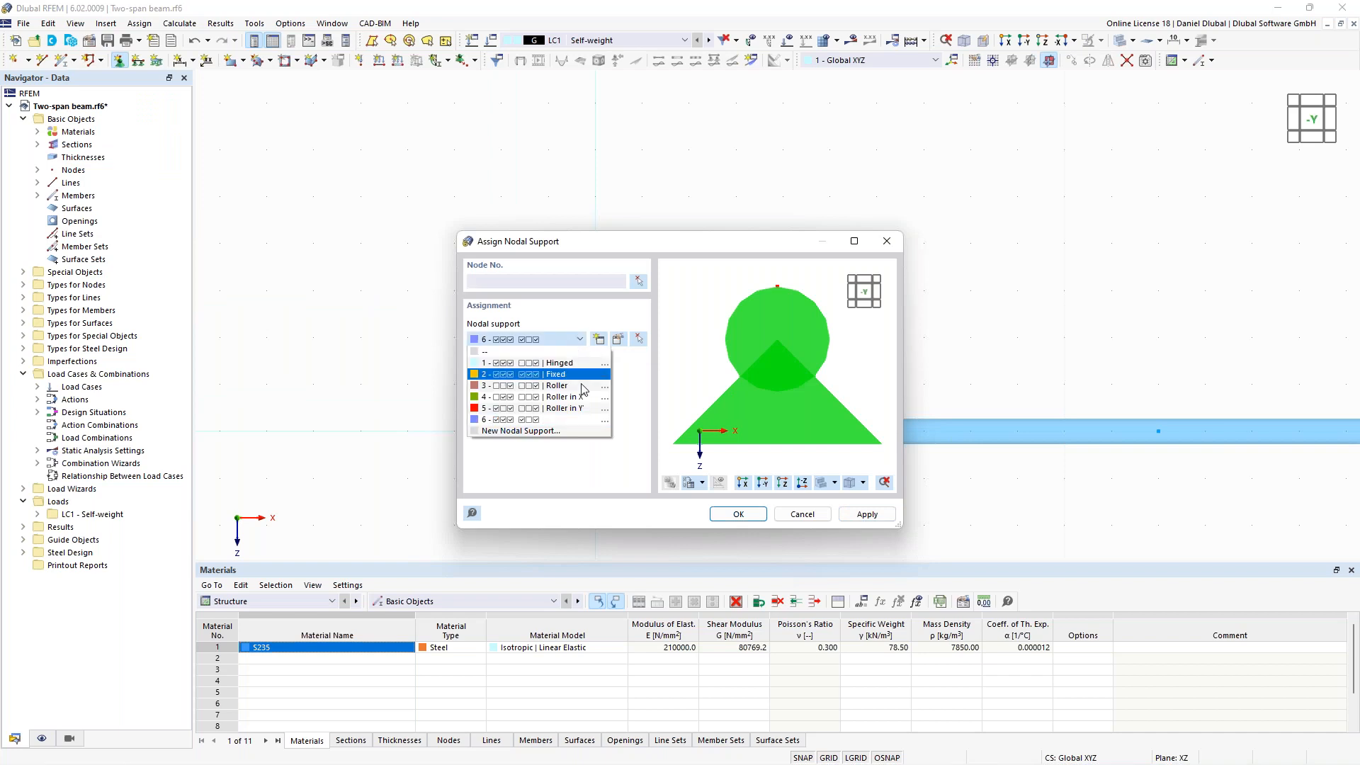
click(592, 398)
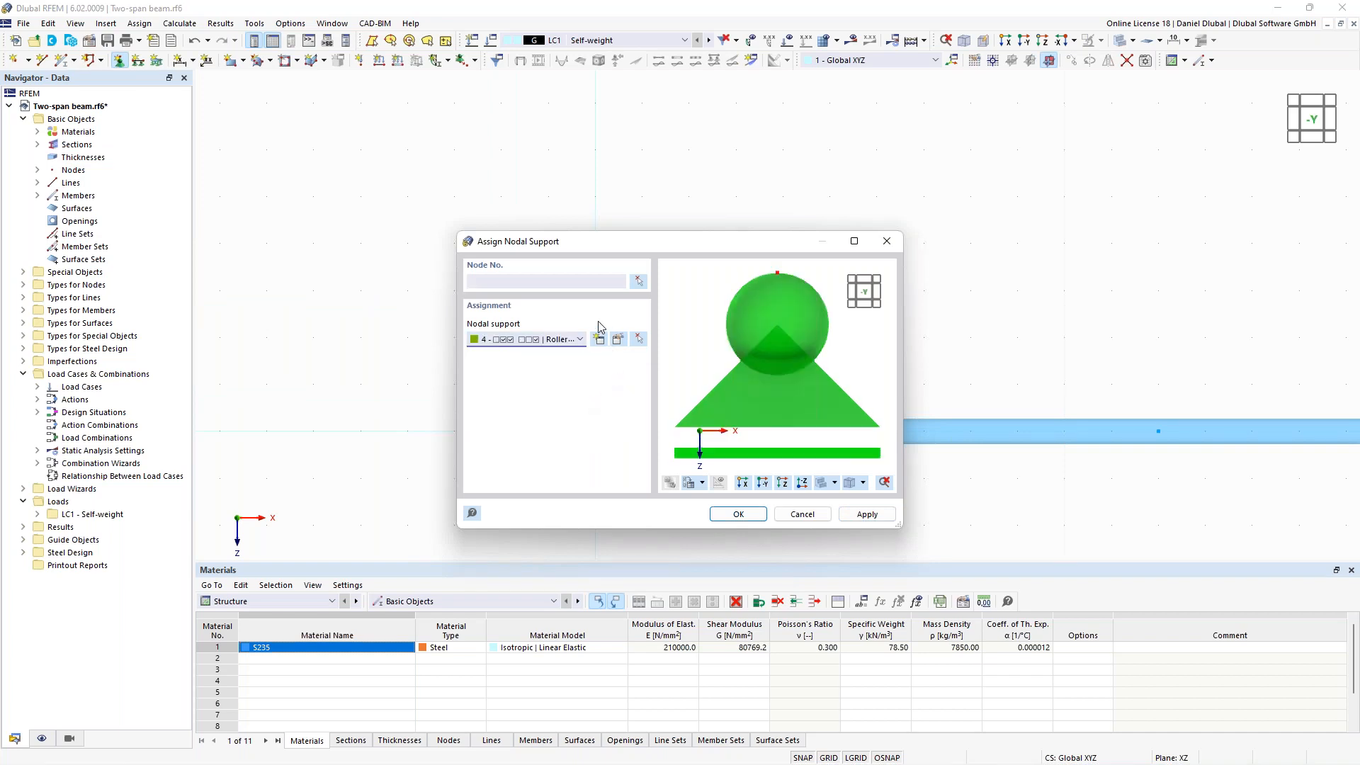
click(638, 281)
drag(693, 282, 1071, 453)
click(211, 216)
click(761, 516)
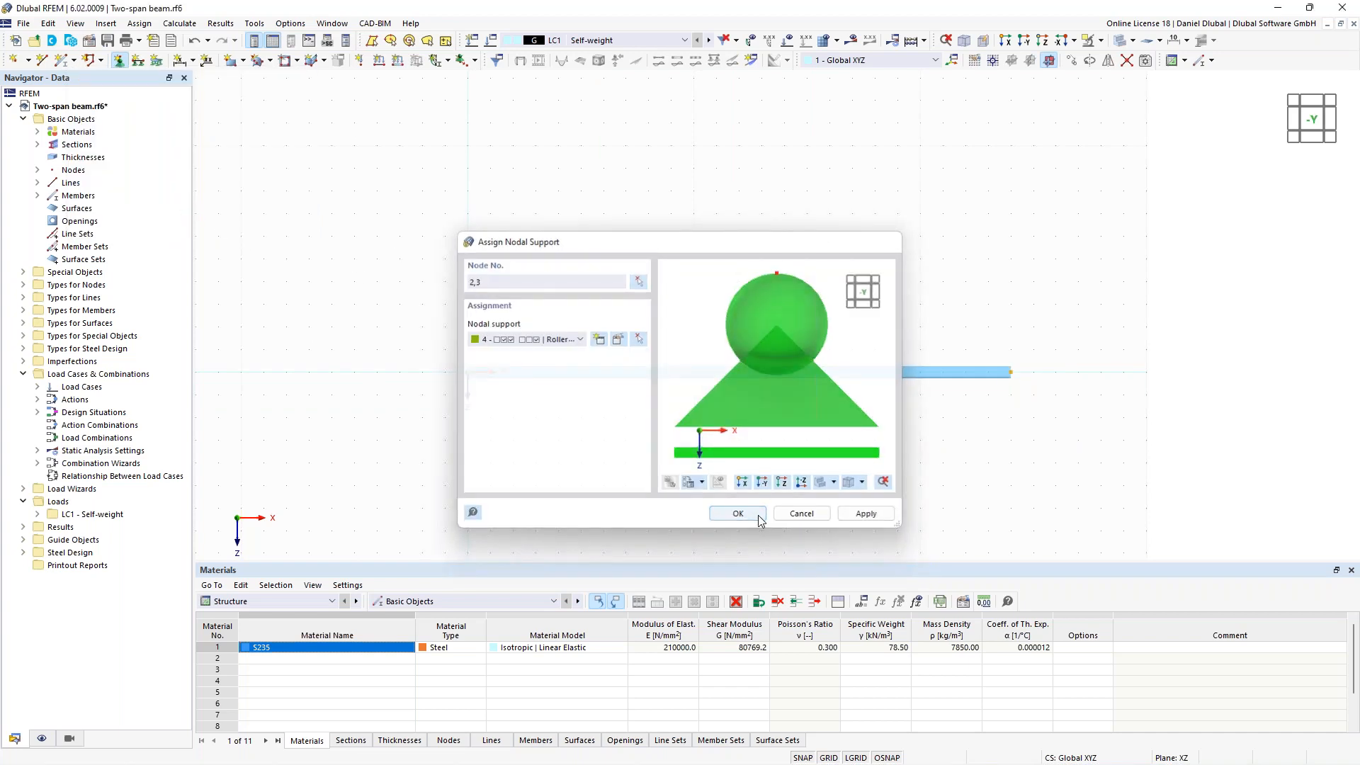
right_click(988, 379)
click(783, 261)
- Create load case LC2 named Imposed Load with action category QI E, imposed loads - category E: storage areas
scroll(783, 262, down, 2)
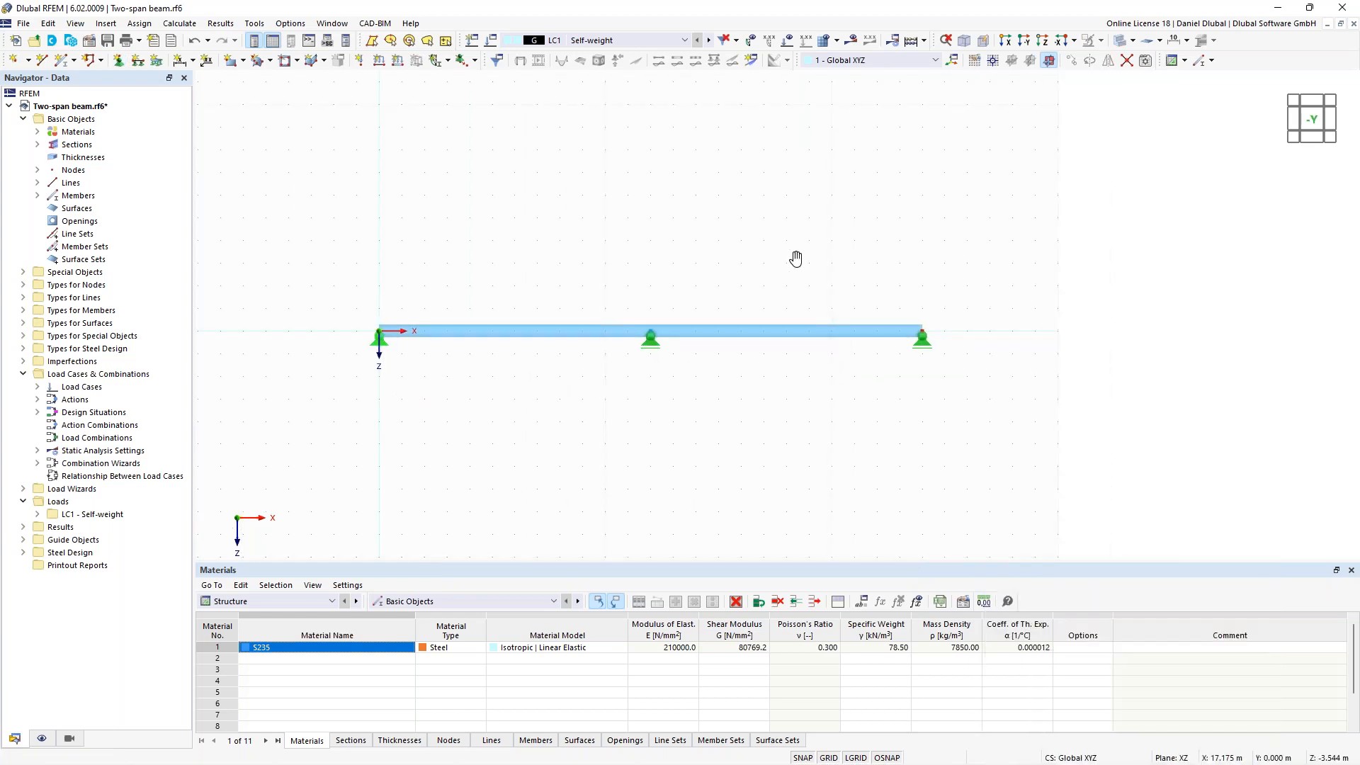
middle_drag(796, 259, 835, 273)
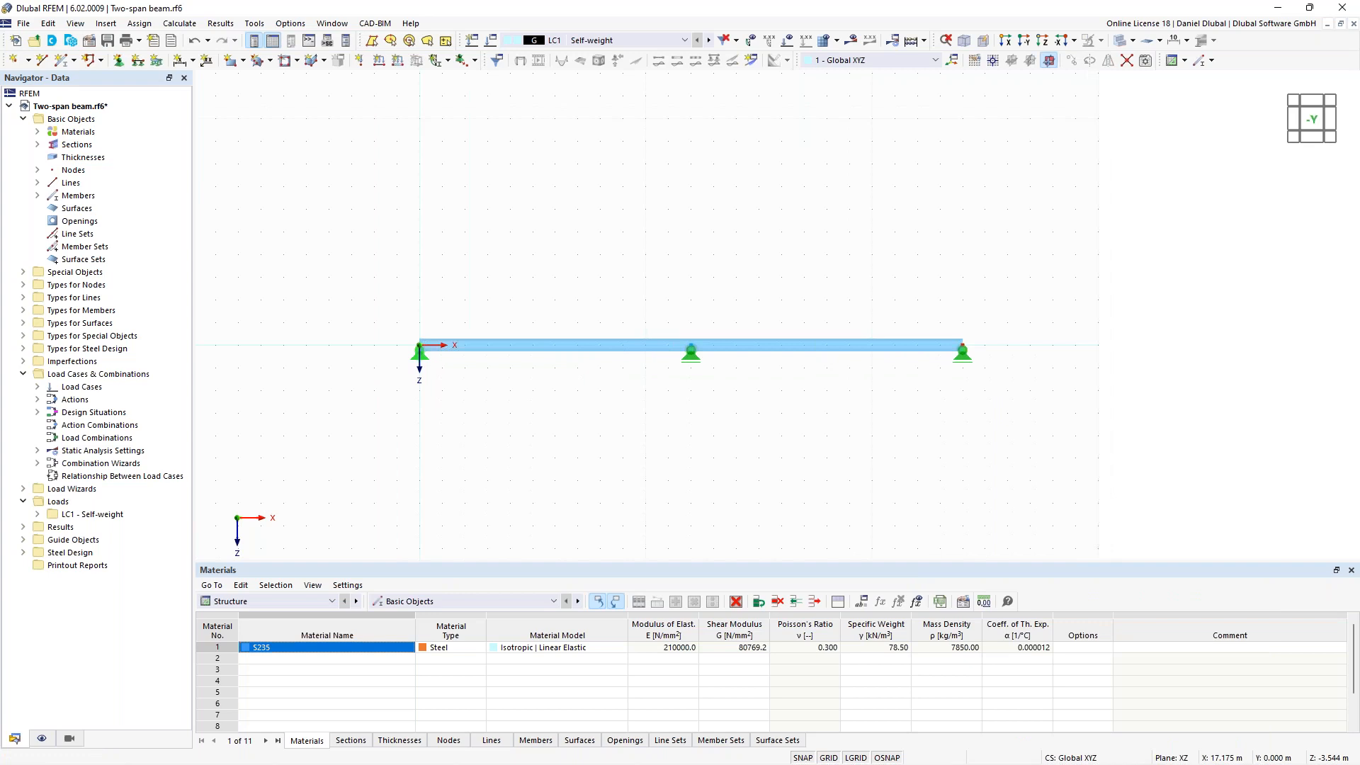
click(493, 40)
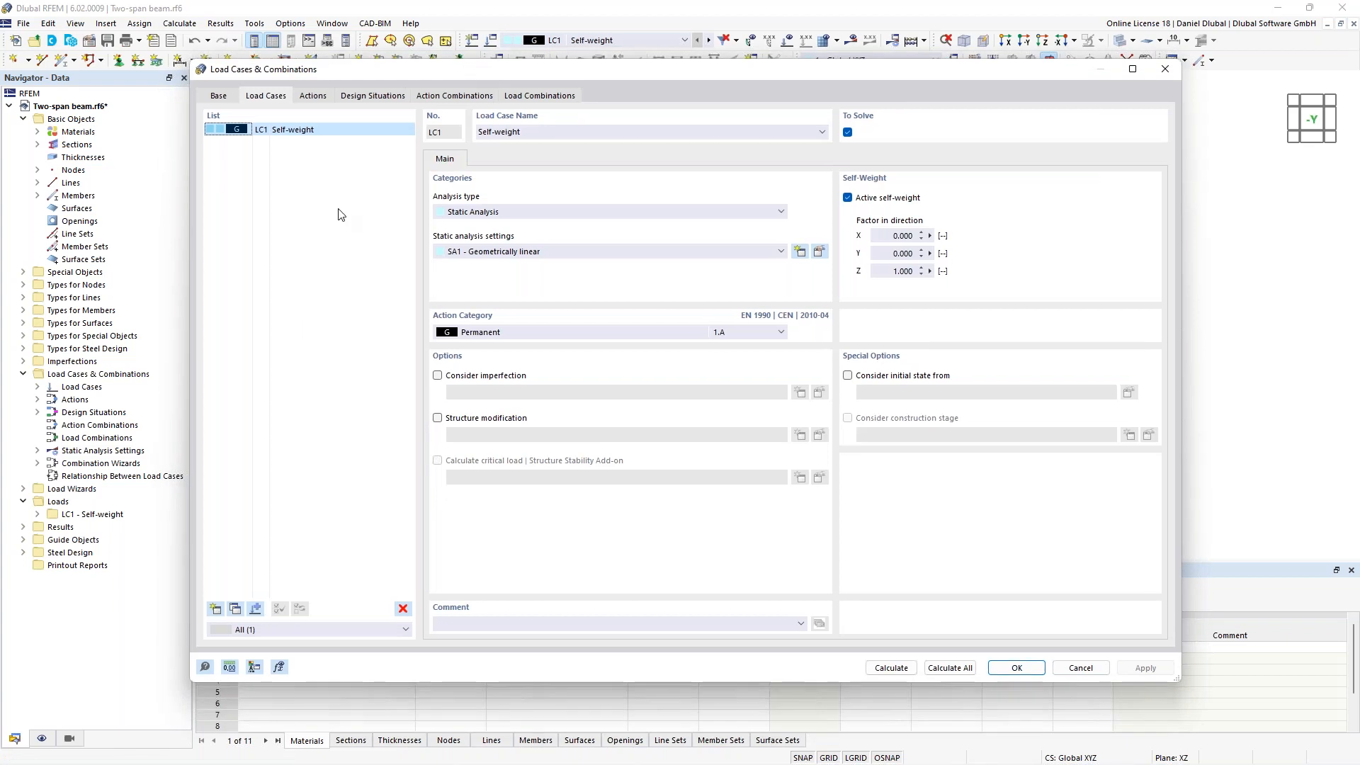
click(217, 608)
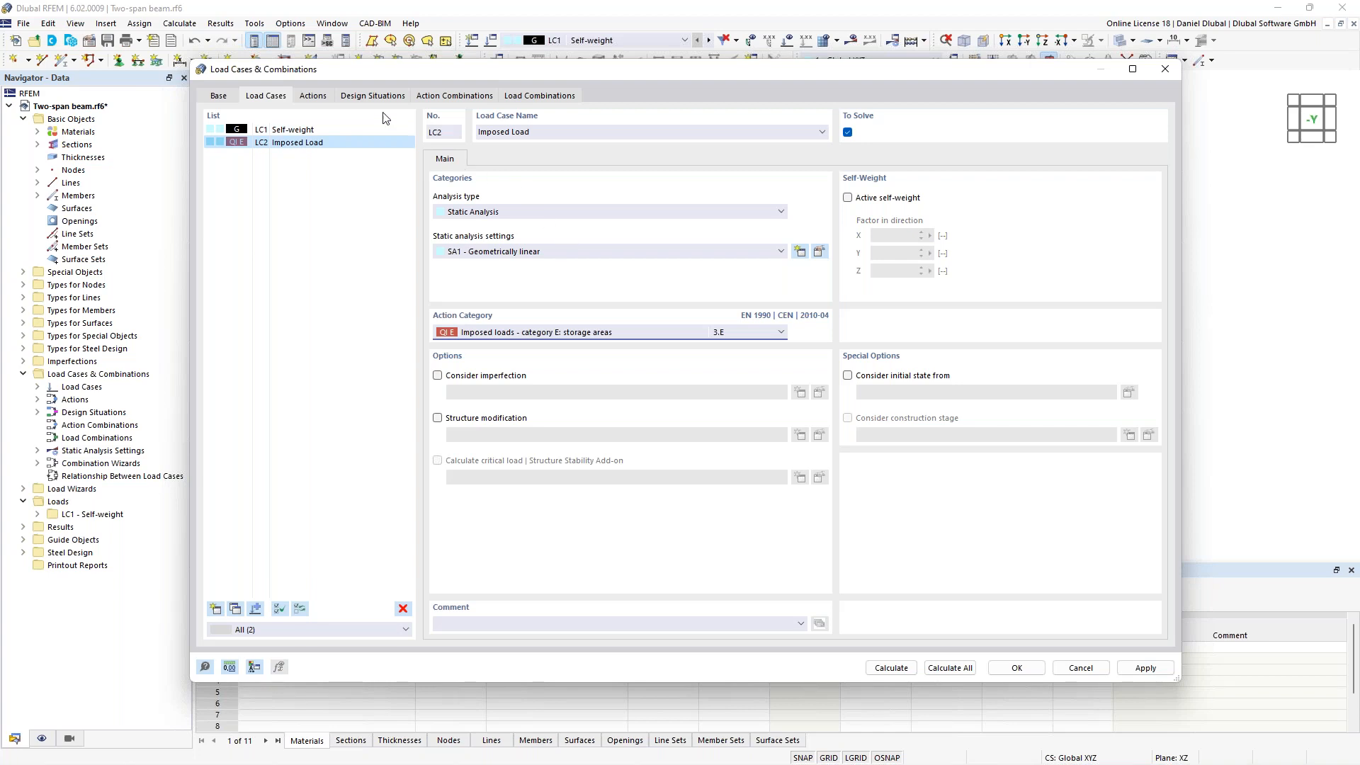
- Review the EN 1990 combination settings and the Self-weight and Imposed Load cases, and accept the load case definitions
click(371, 96)
click(276, 98)
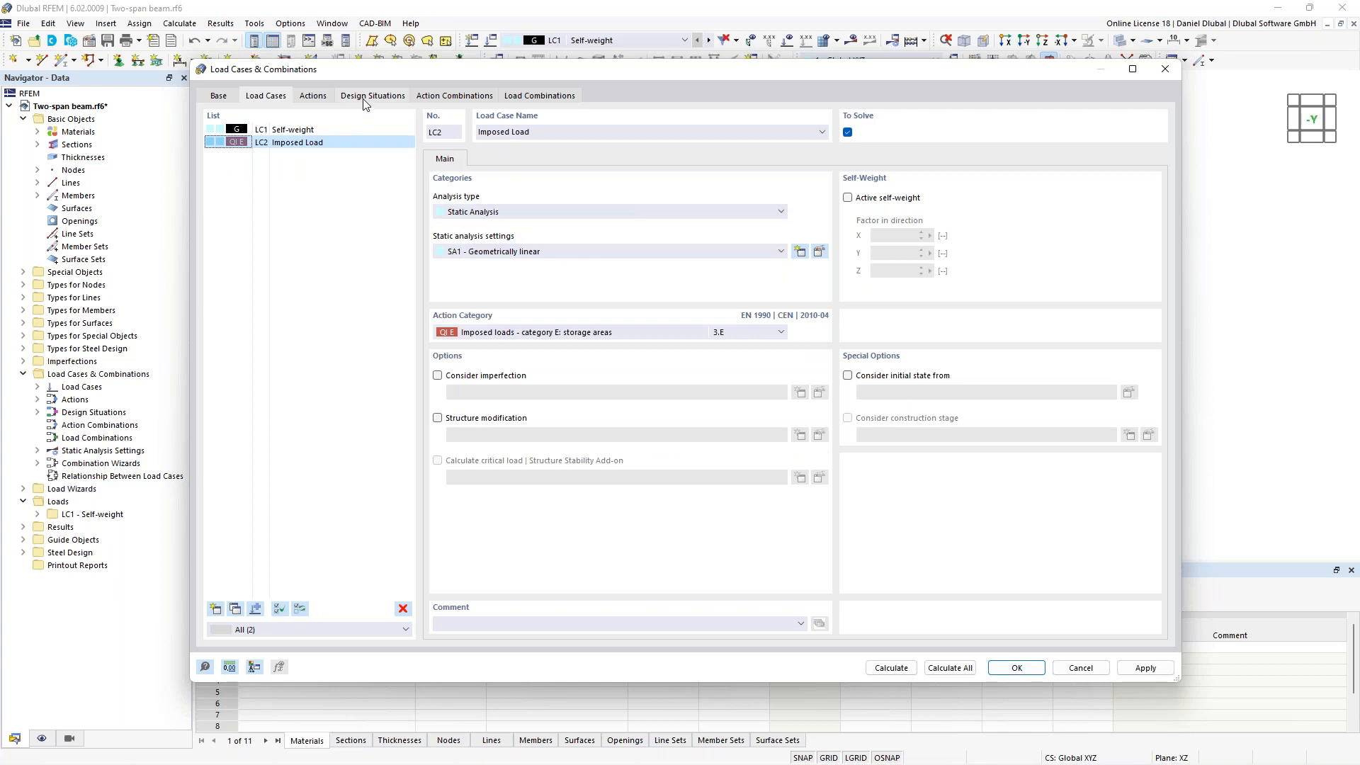
click(227, 97)
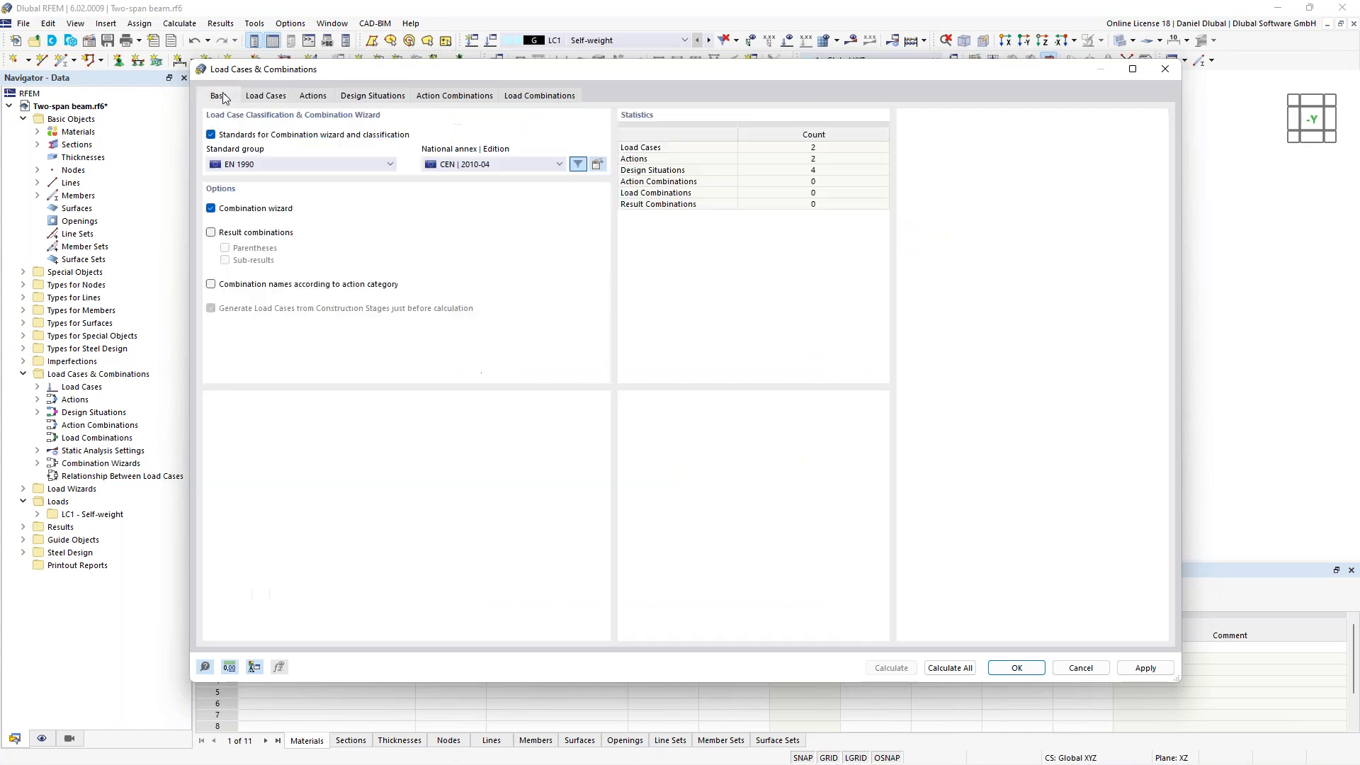
click(273, 99)
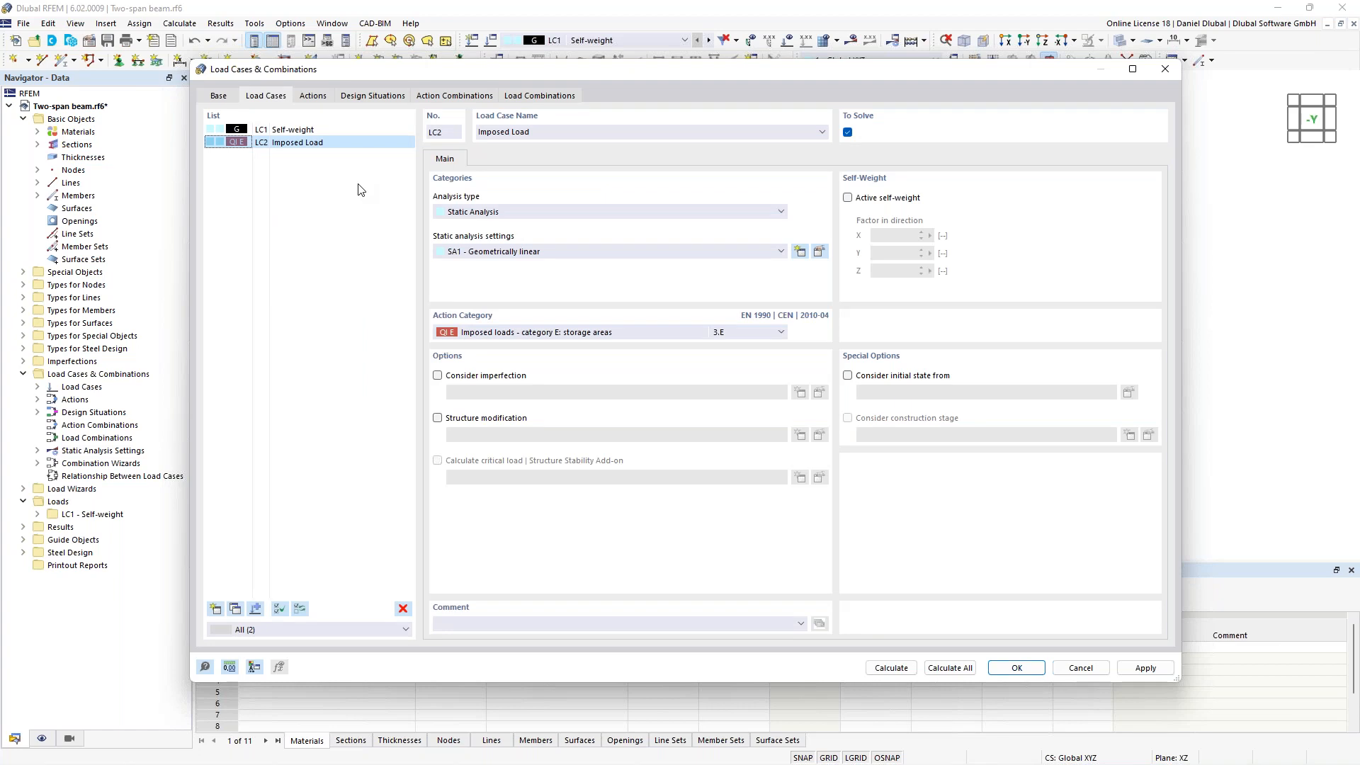
click(323, 130)
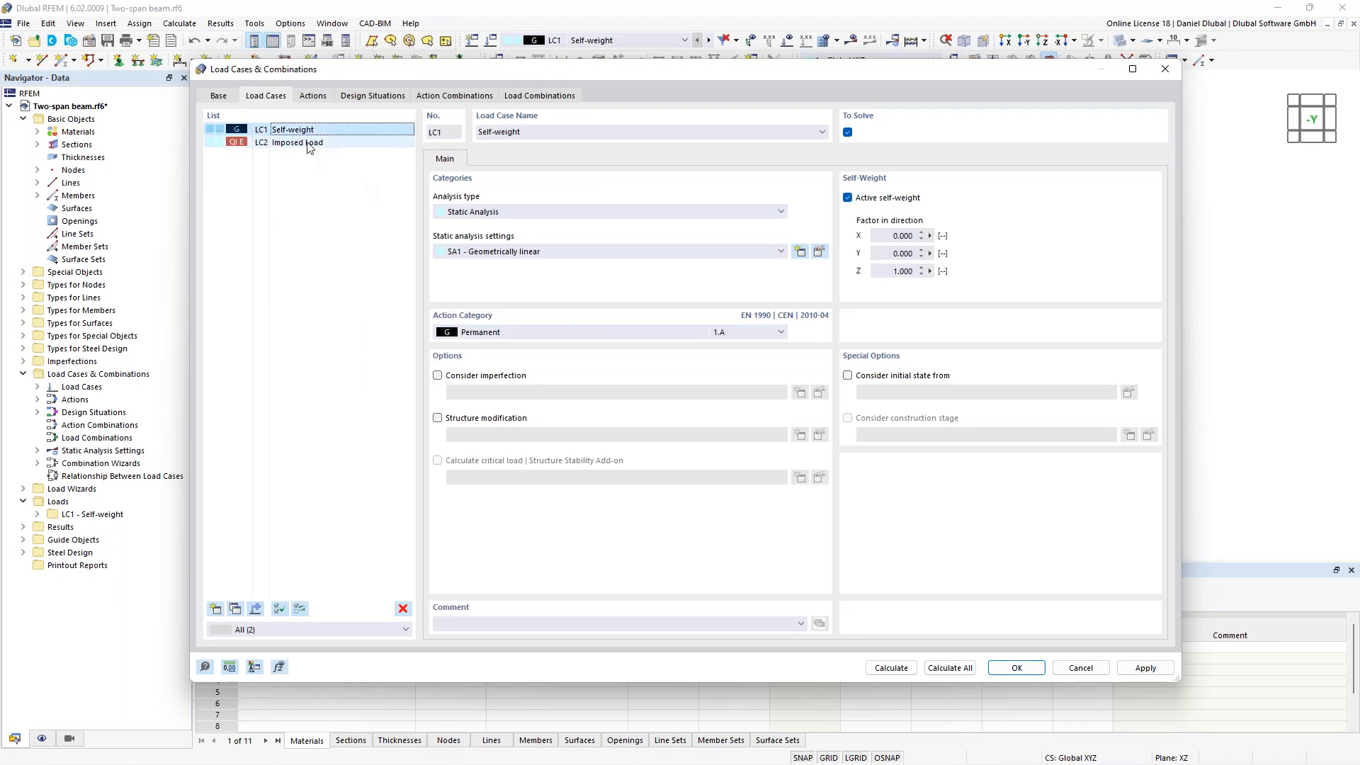
click(307, 143)
click(309, 130)
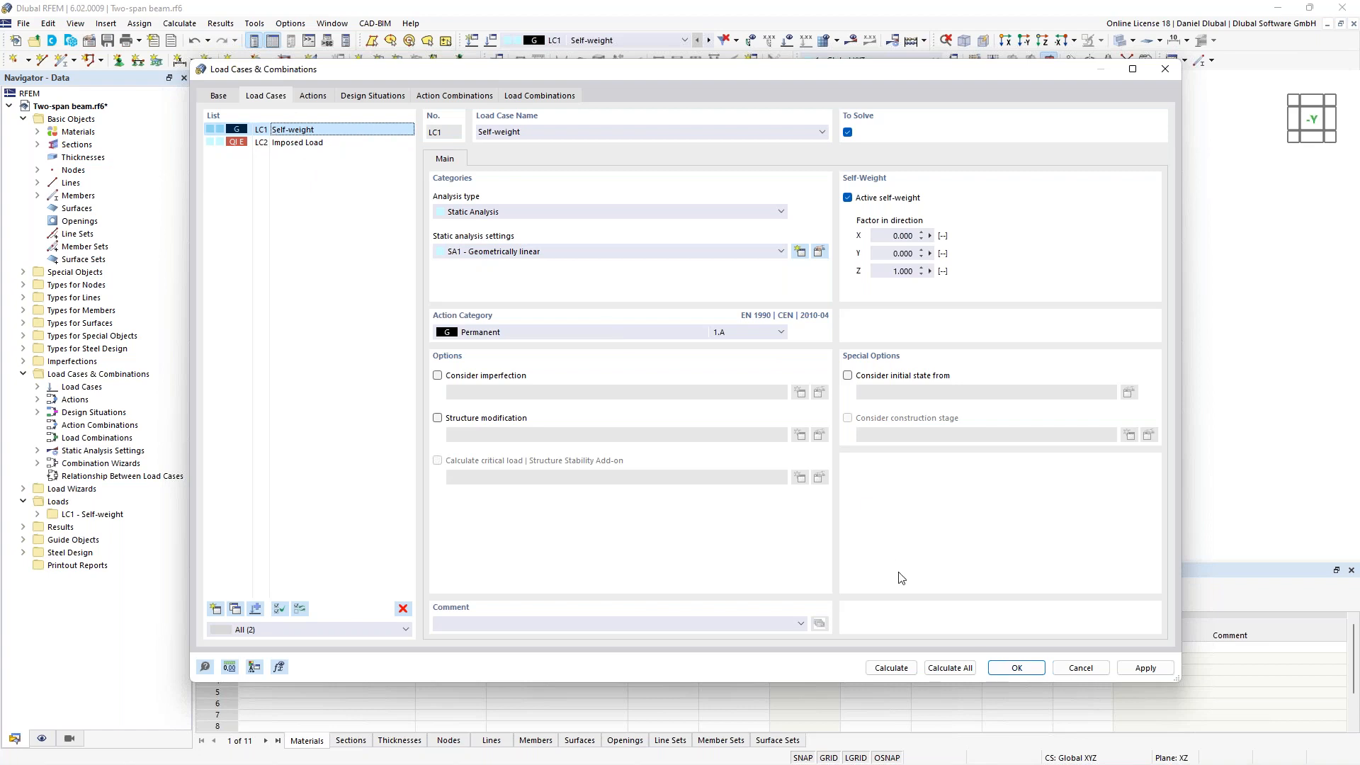
click(1012, 668)
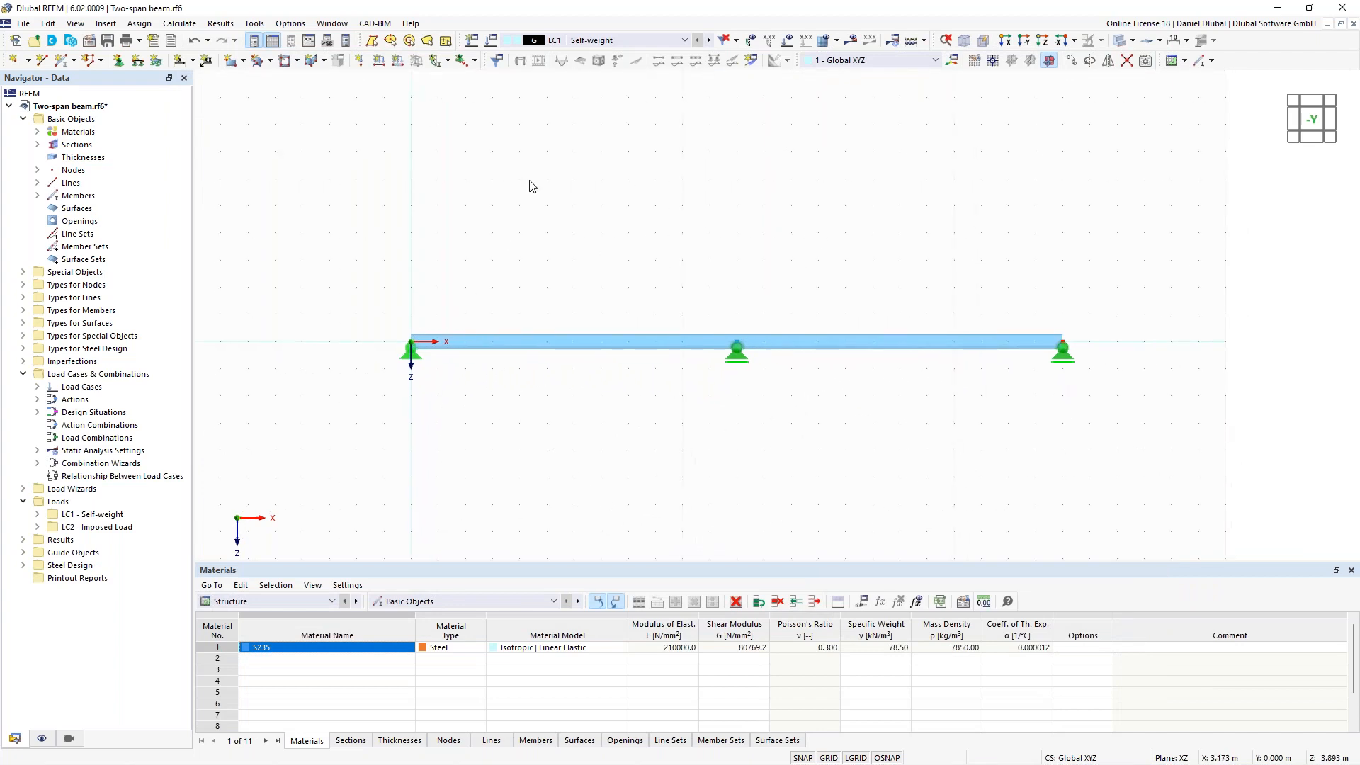
- Define a uniform member load of 8 kN/m in global Z for LC1 Self-weight and assign it to the beam
click(399, 62)
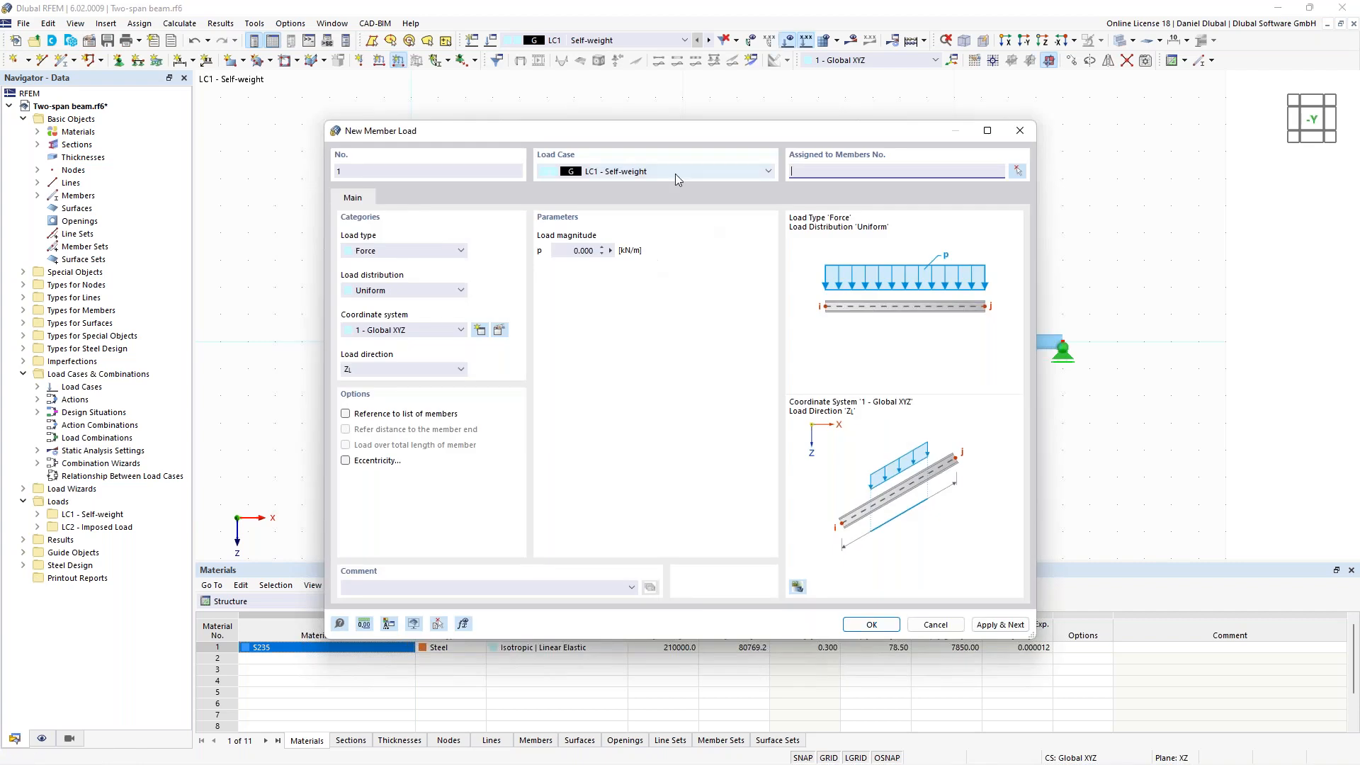
click(582, 251)
text(8)
click(1020, 171)
click(817, 347)
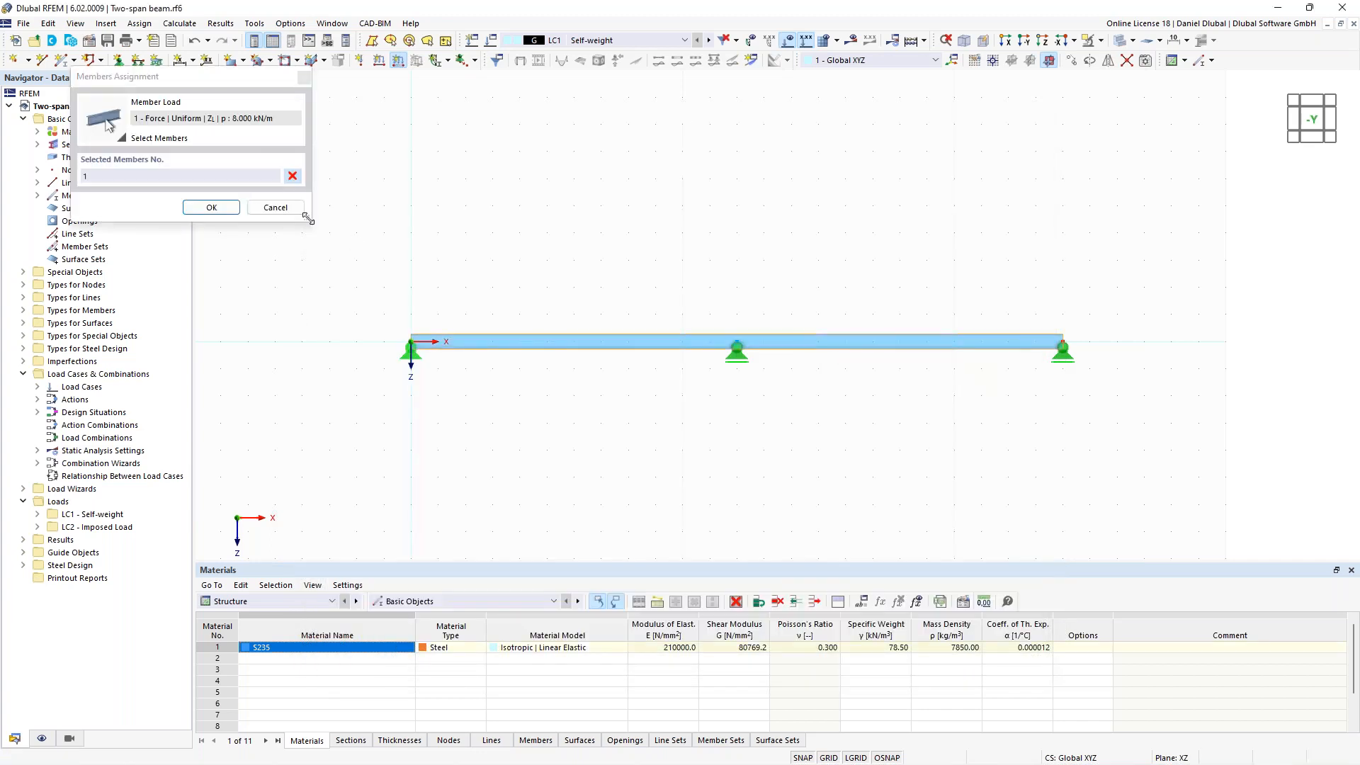
- Apply a uniform member load of 12 kN/m in global Z to the beam in LC2 Imposed Load, and display LC1
scroll(765, 348, up, 1)
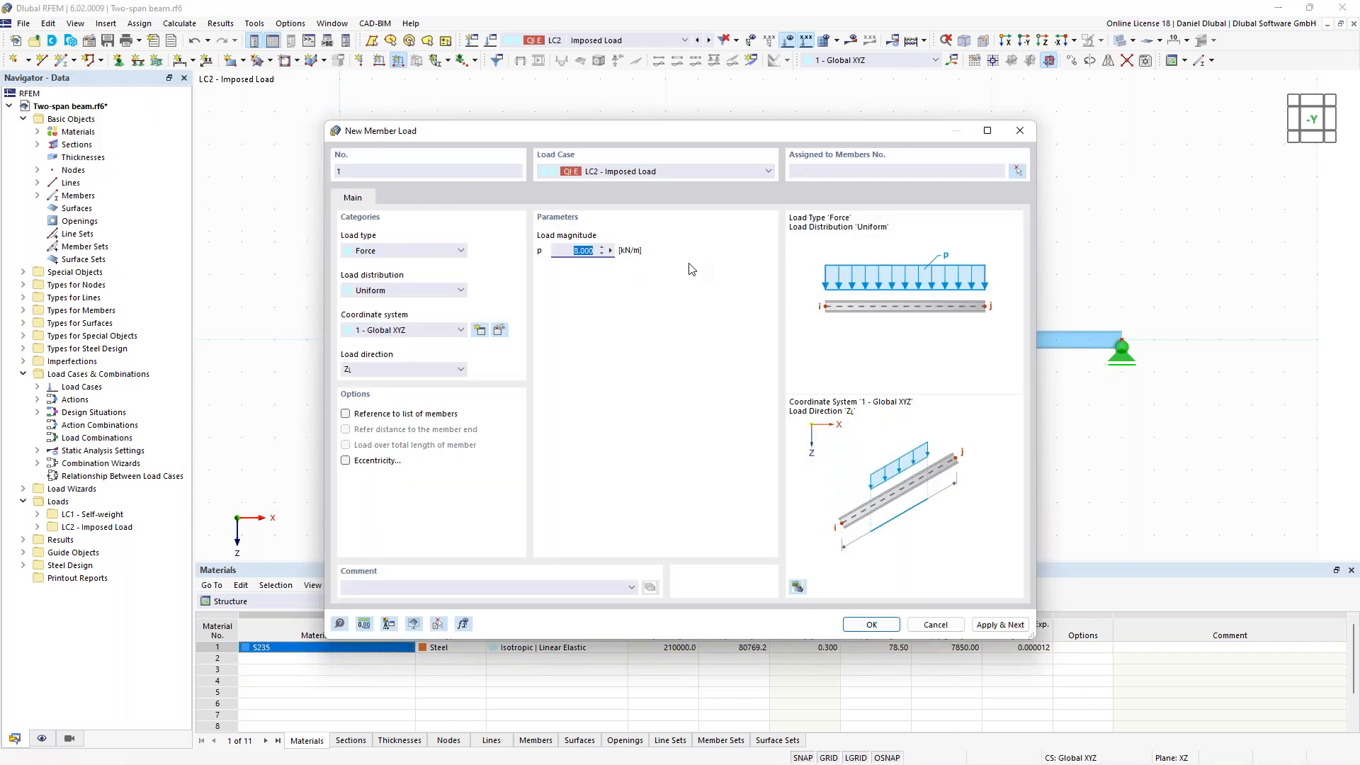
text(12)
click(1017, 170)
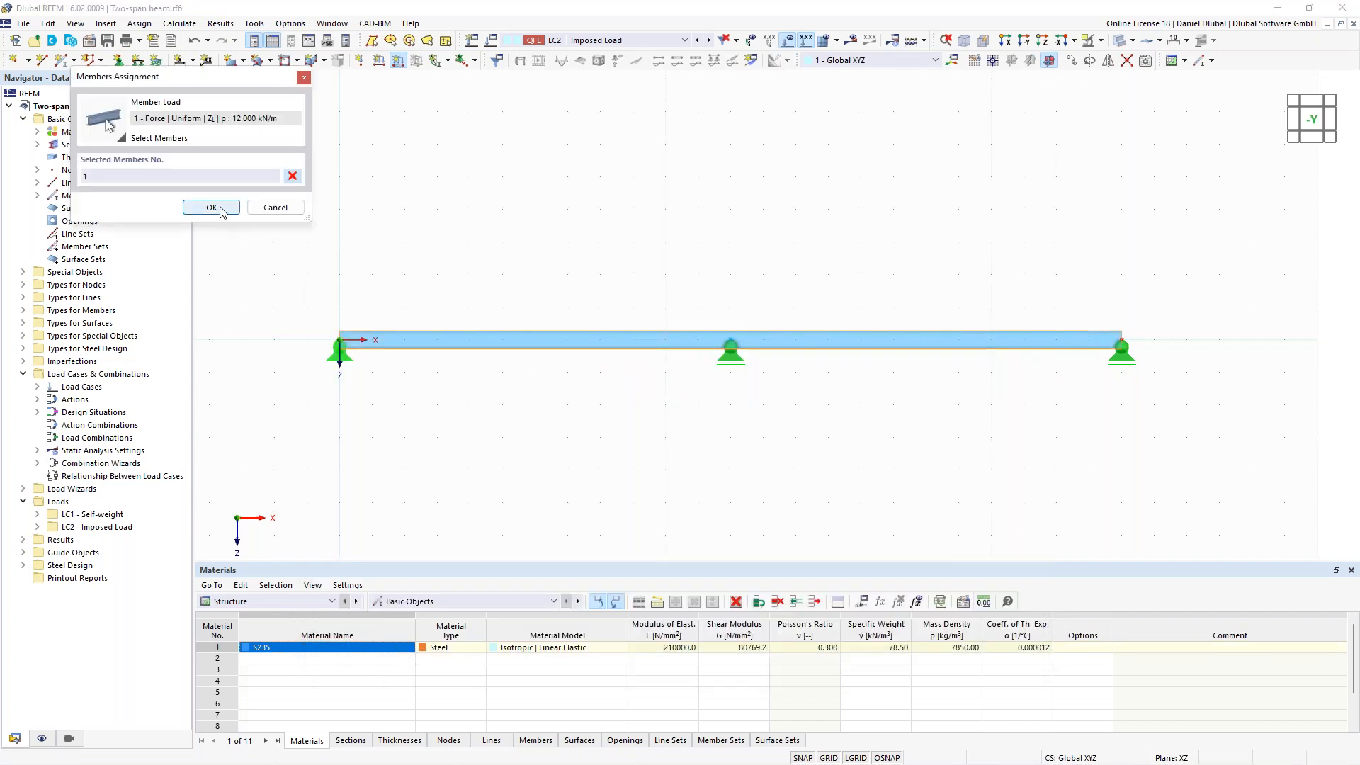
click(220, 208)
click(861, 625)
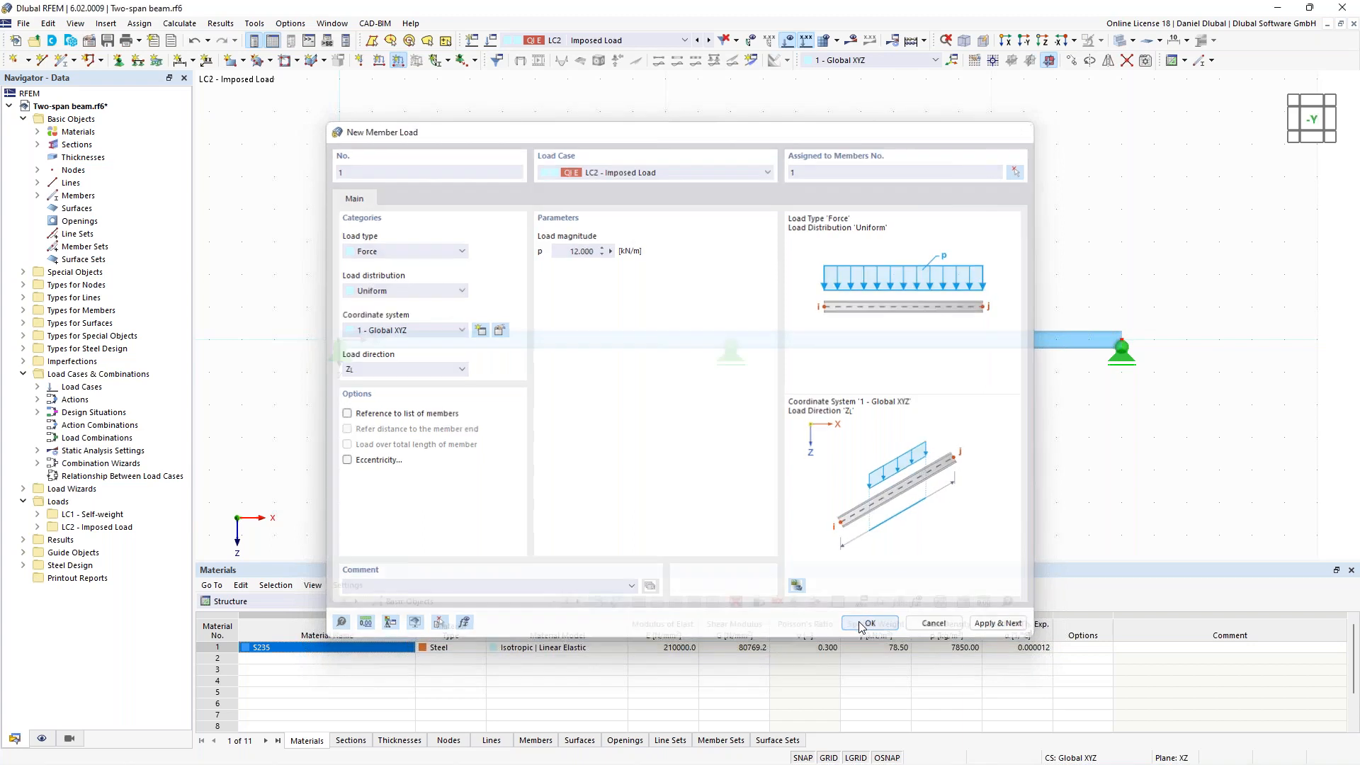
click(698, 40)
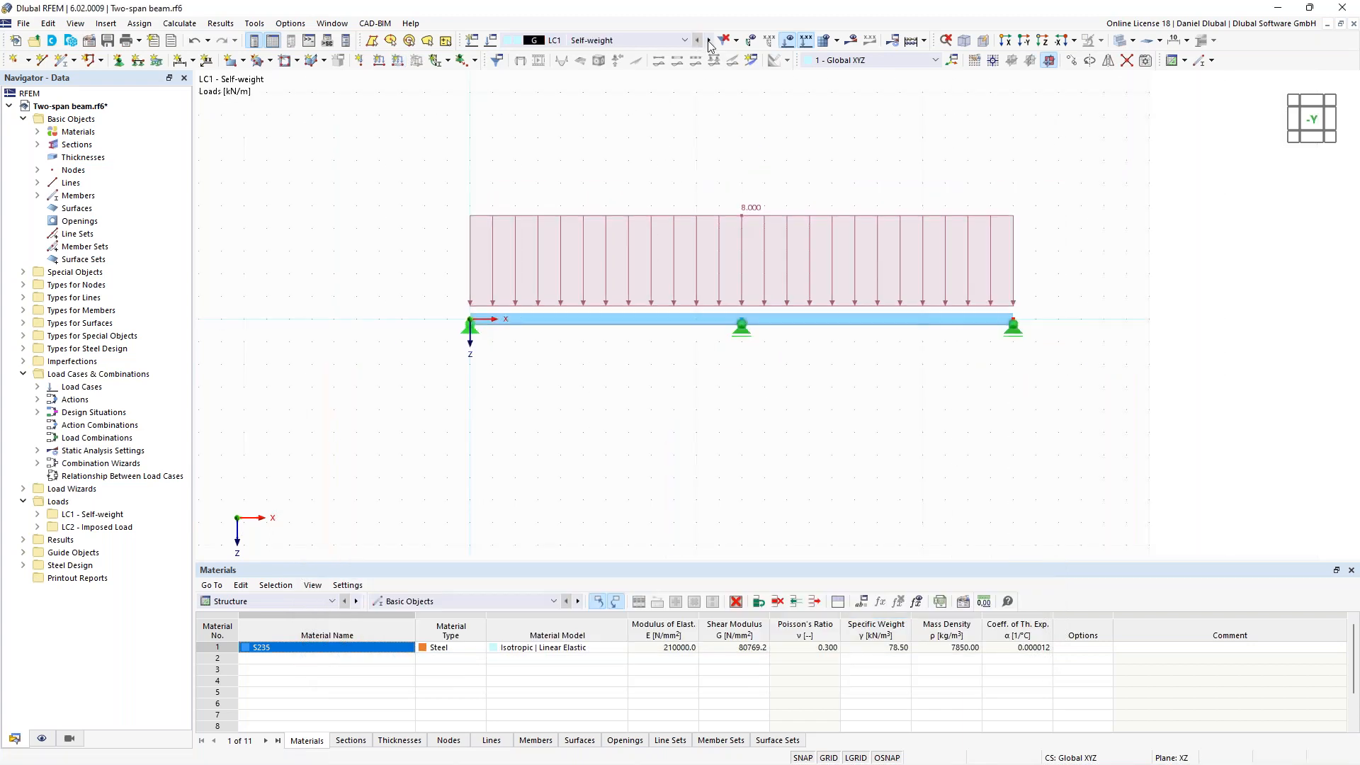
- Review the member loads of LC2 Imposed Load and step through the SLS design situations
click(709, 40)
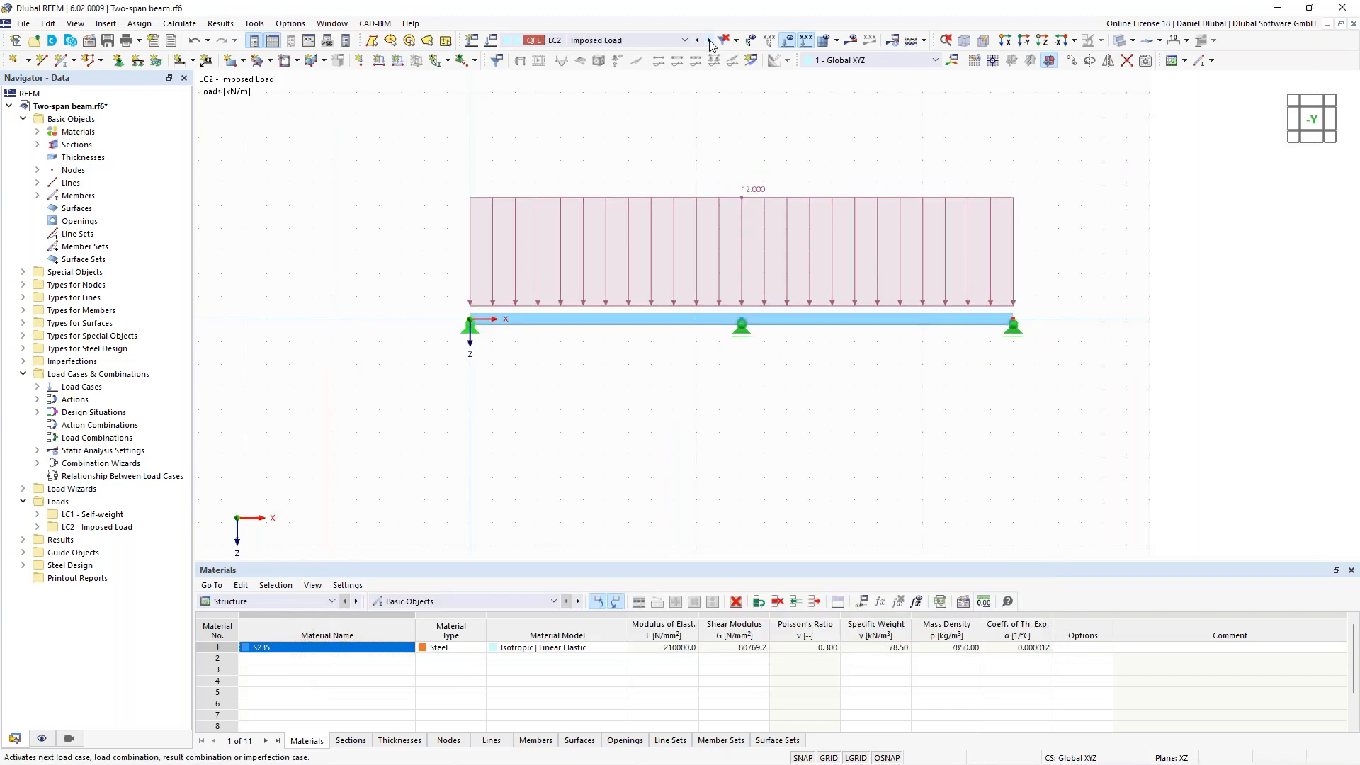
click(710, 40)
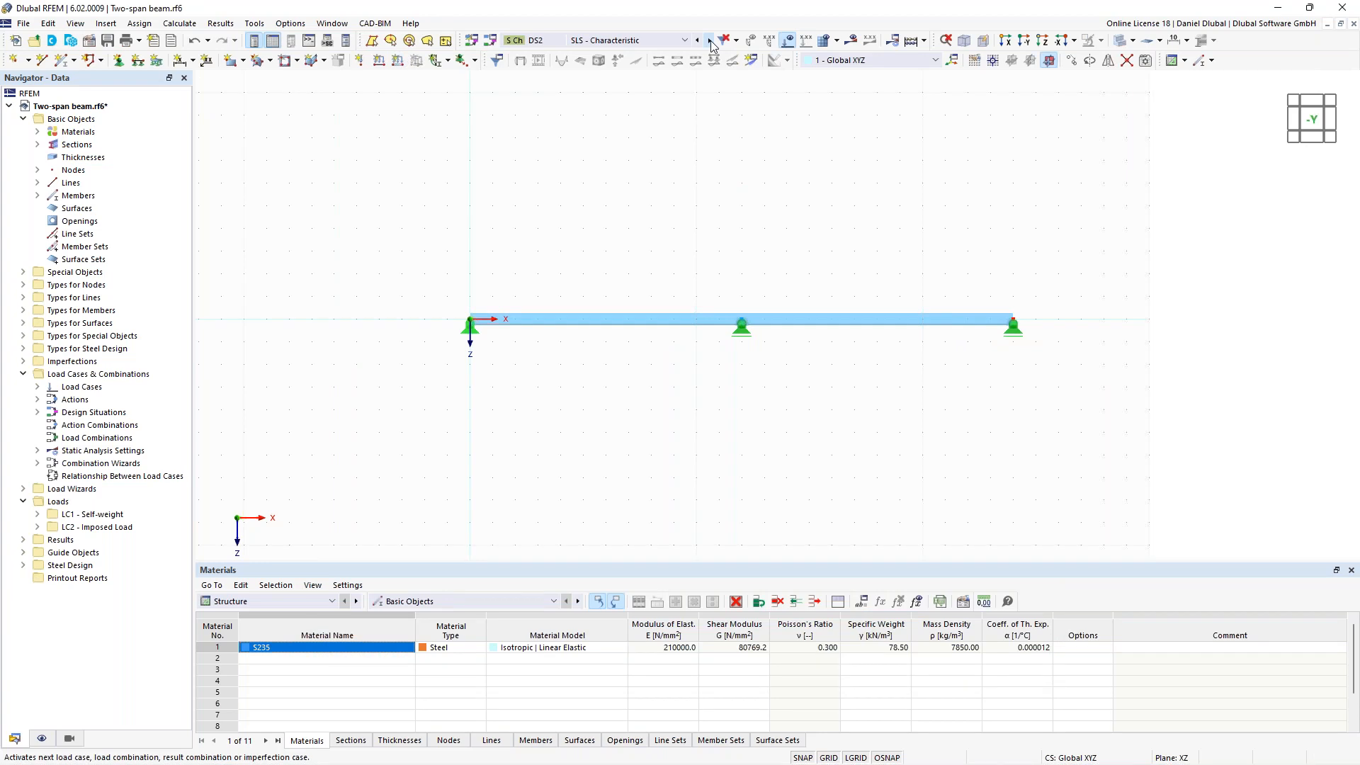
click(709, 40)
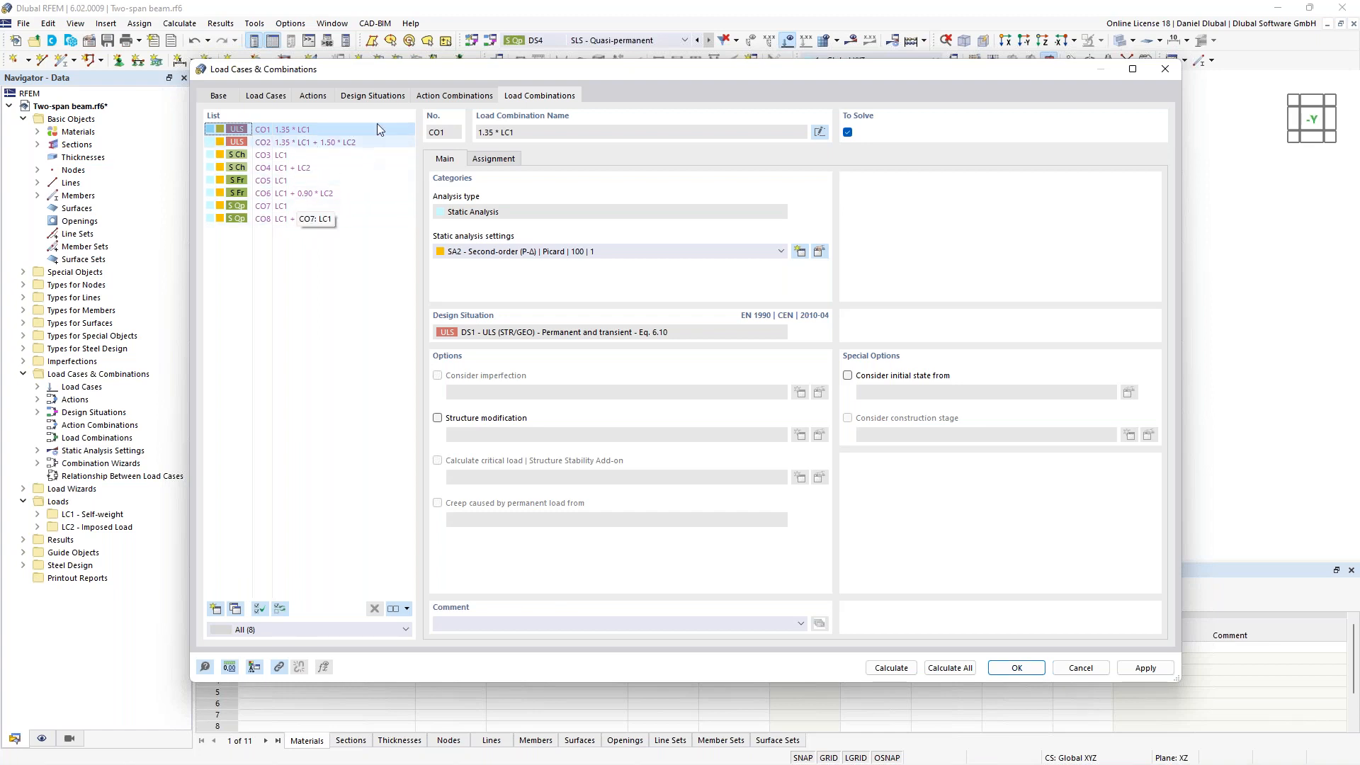
- Delete the serviceability design situations DS2 to DS4 (SLS characteristic, frequent and quasi-permanent), keeping only the ULS situation DS1
click(378, 97)
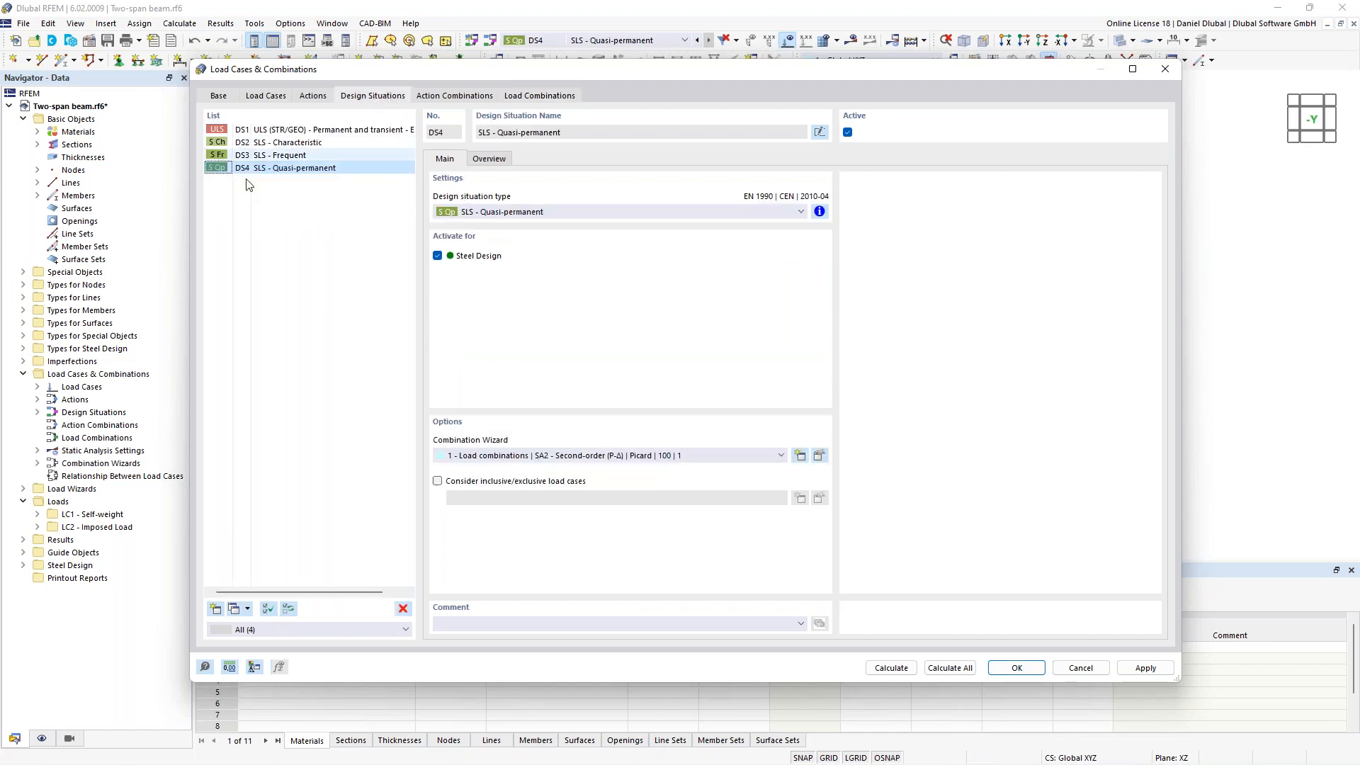
click(301, 143)
shift+click(298, 168)
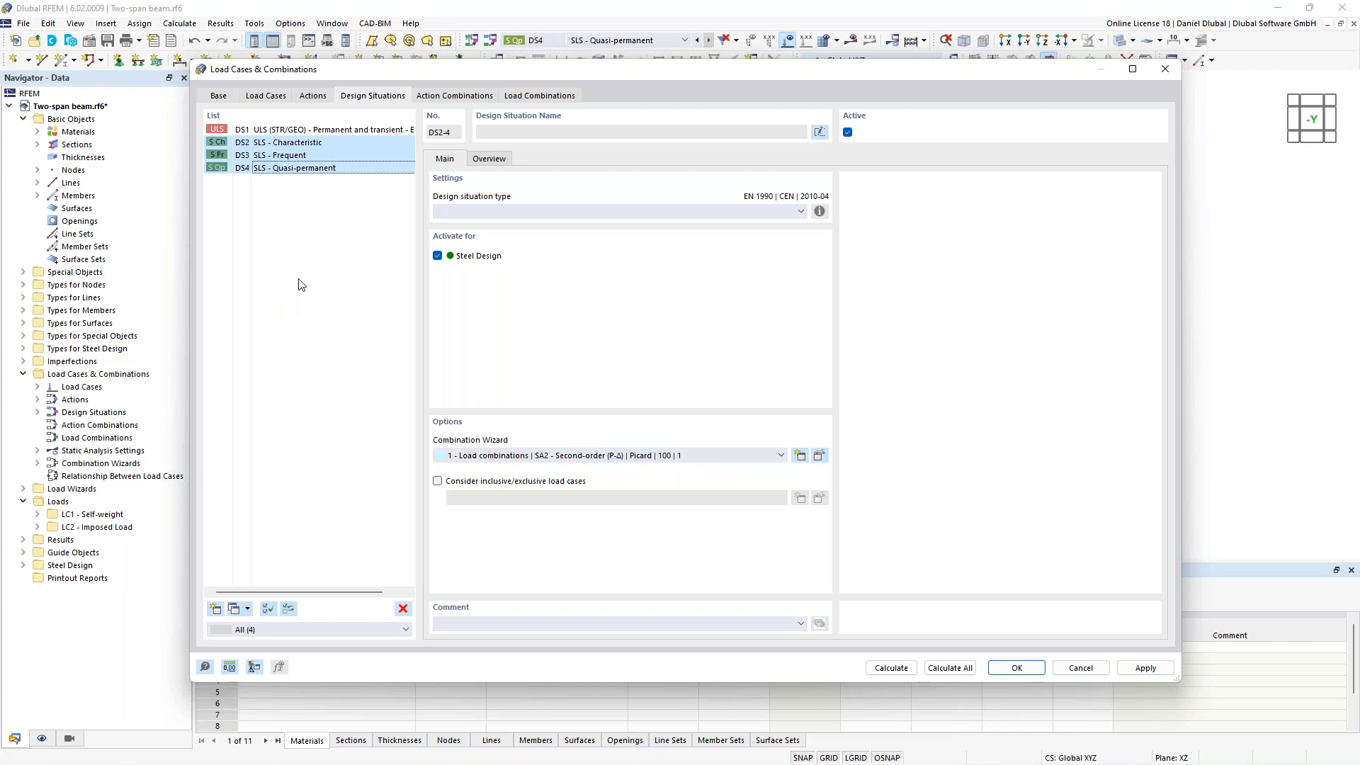
click(403, 609)
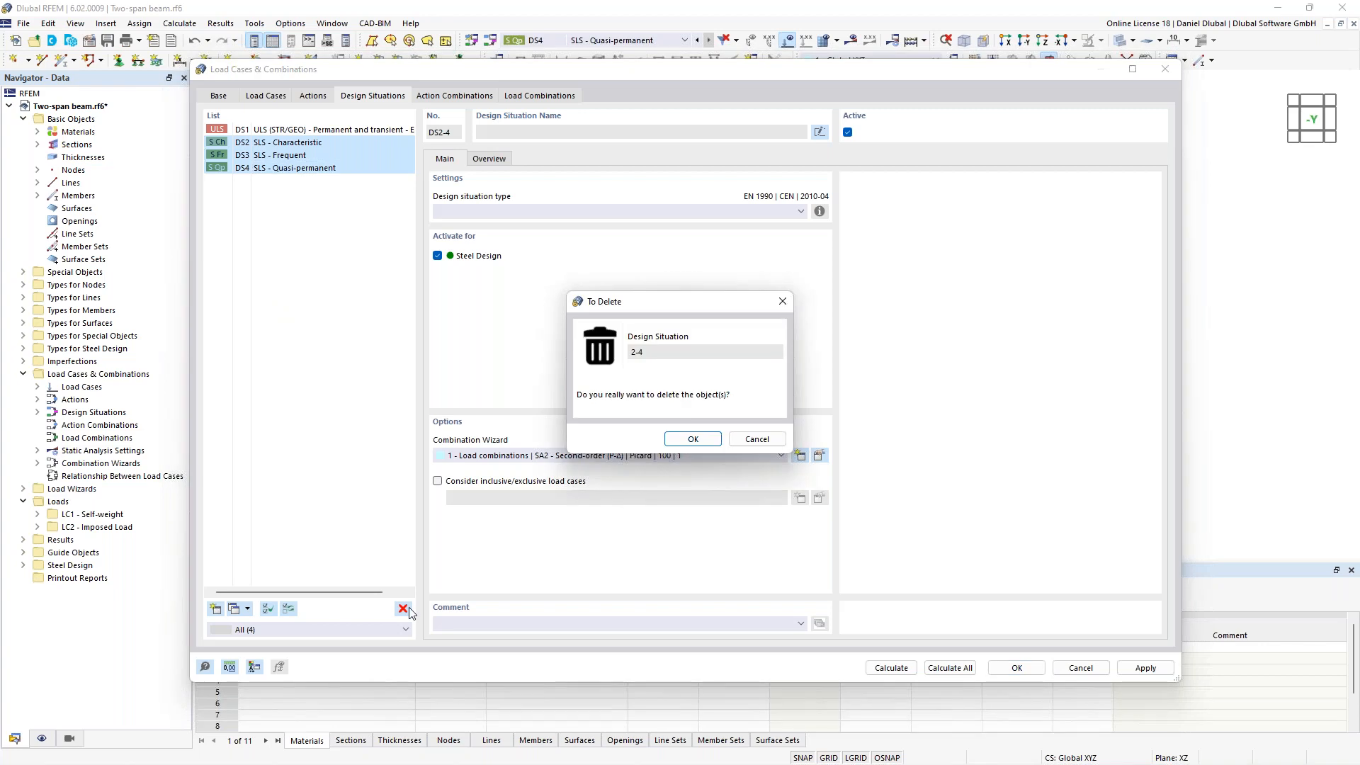
key(Return)
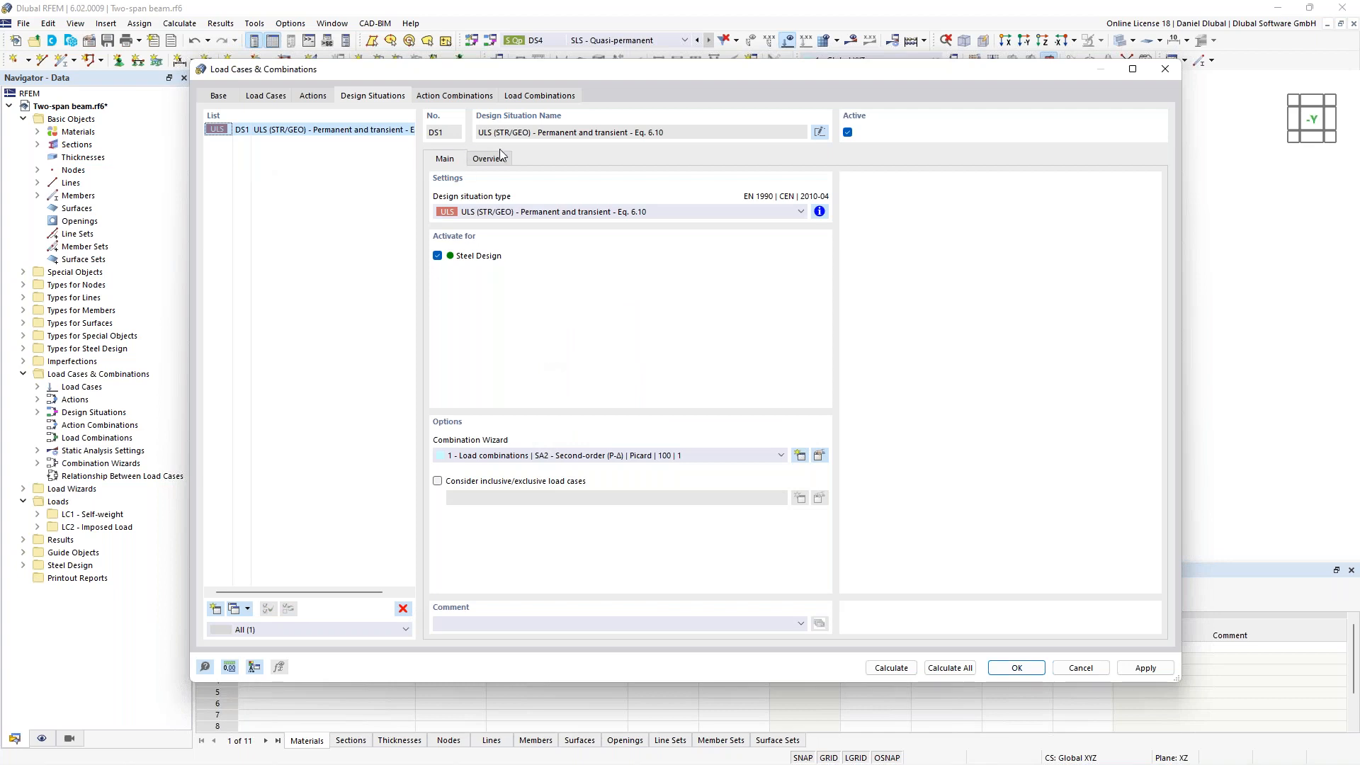
- Check the combination rules of DS1 and load combination CO2 (1.35 * LC1 + 1.50 * LC2), and accept the combination definitions
click(819, 211)
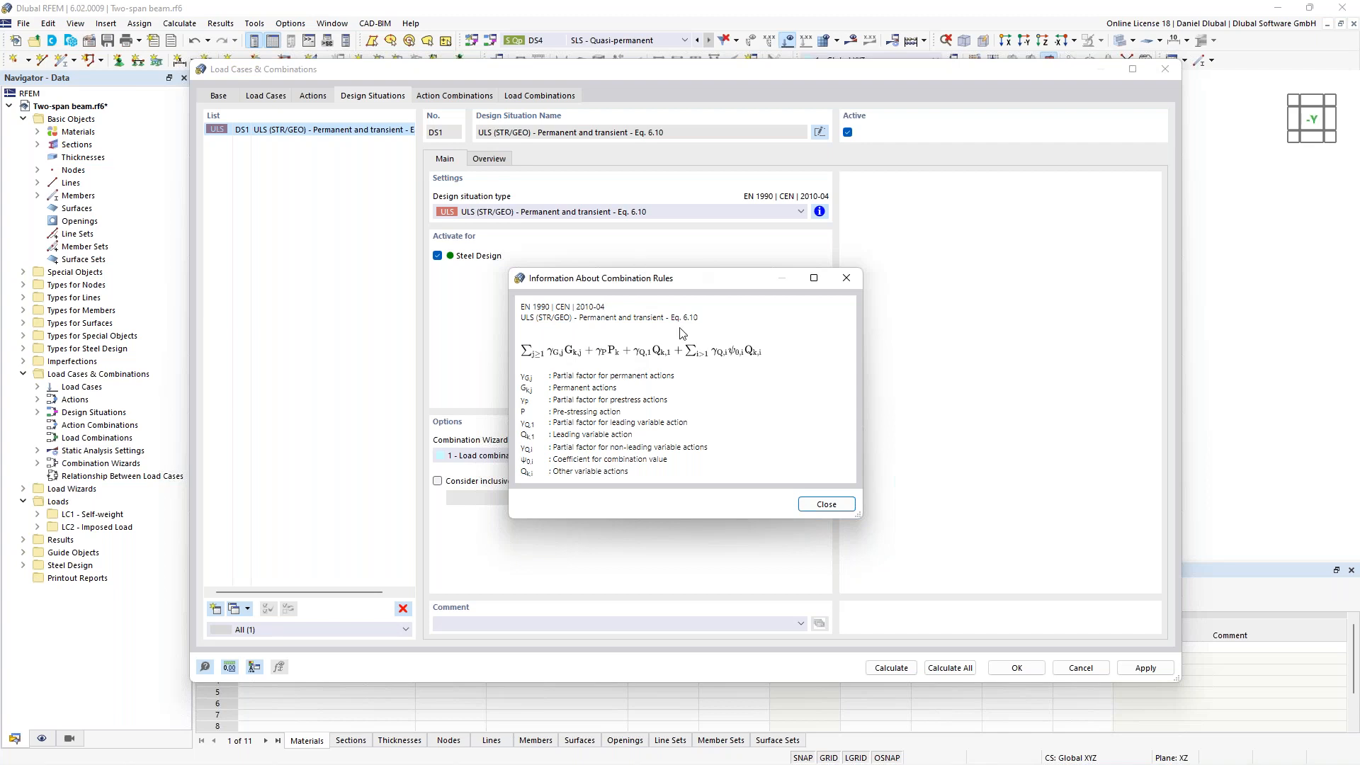
click(847, 279)
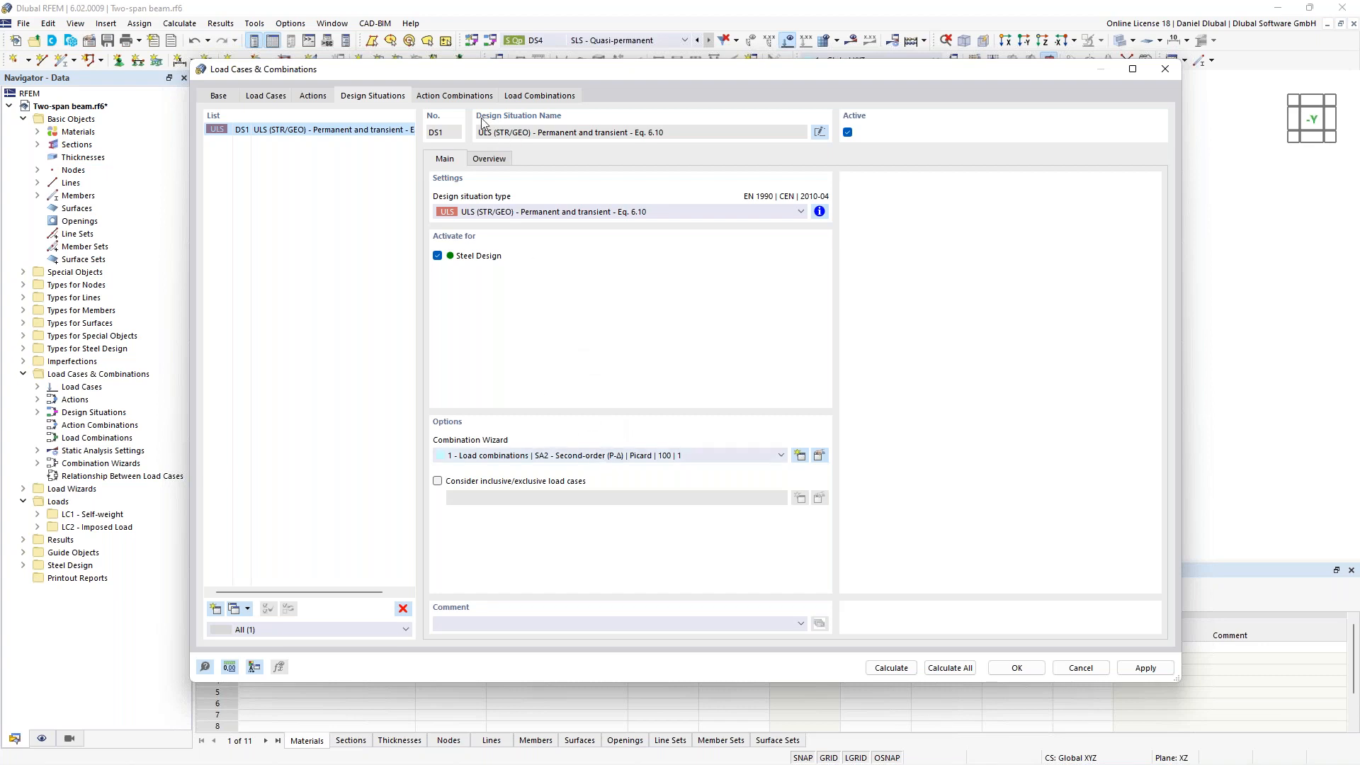
click(517, 97)
click(304, 142)
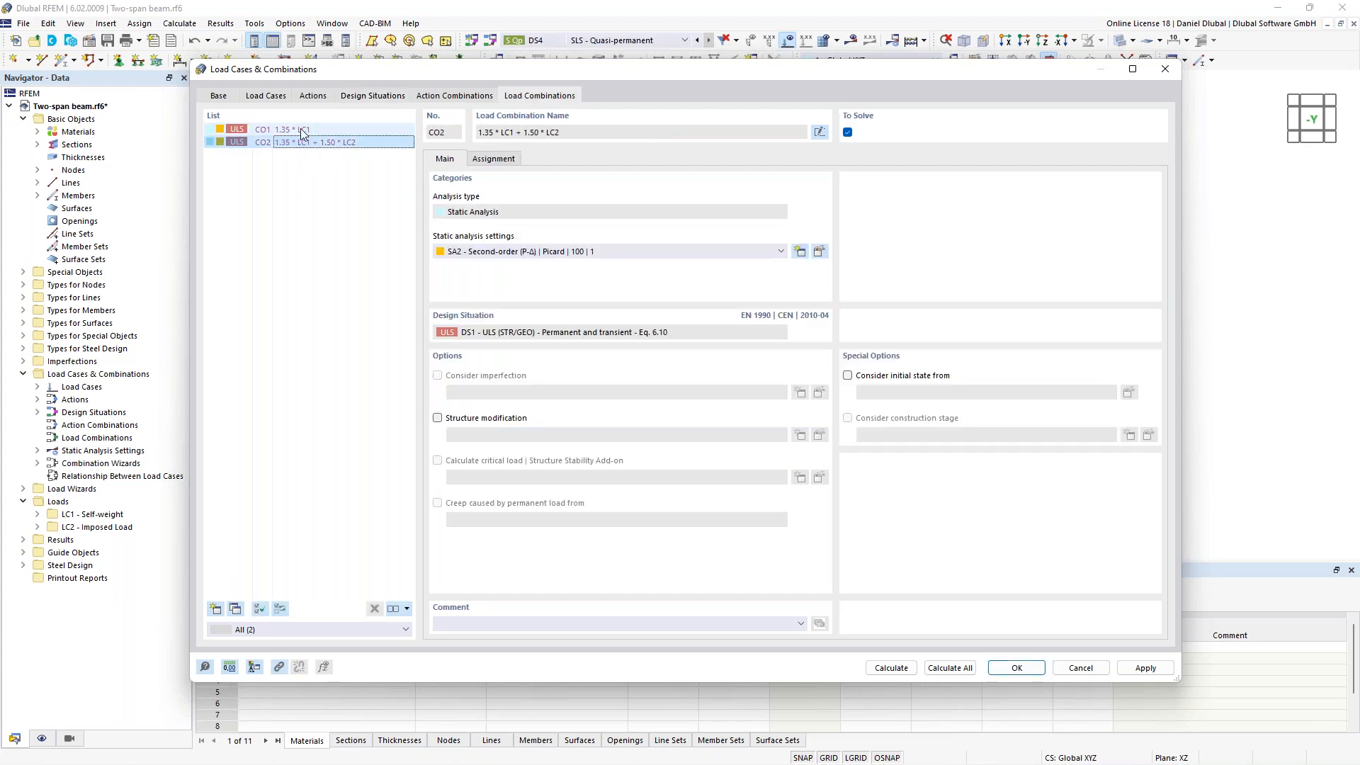
drag(479, 133, 560, 133)
click(567, 133)
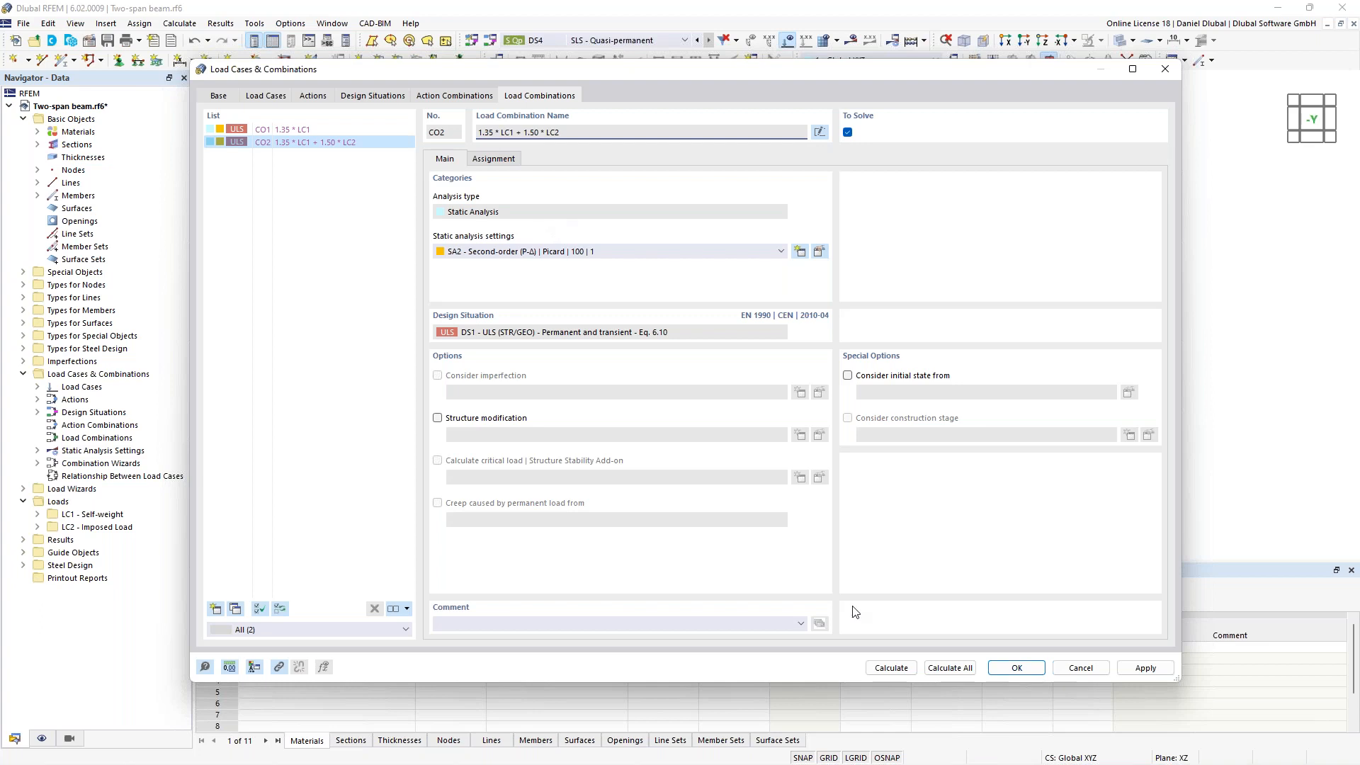
click(1017, 667)
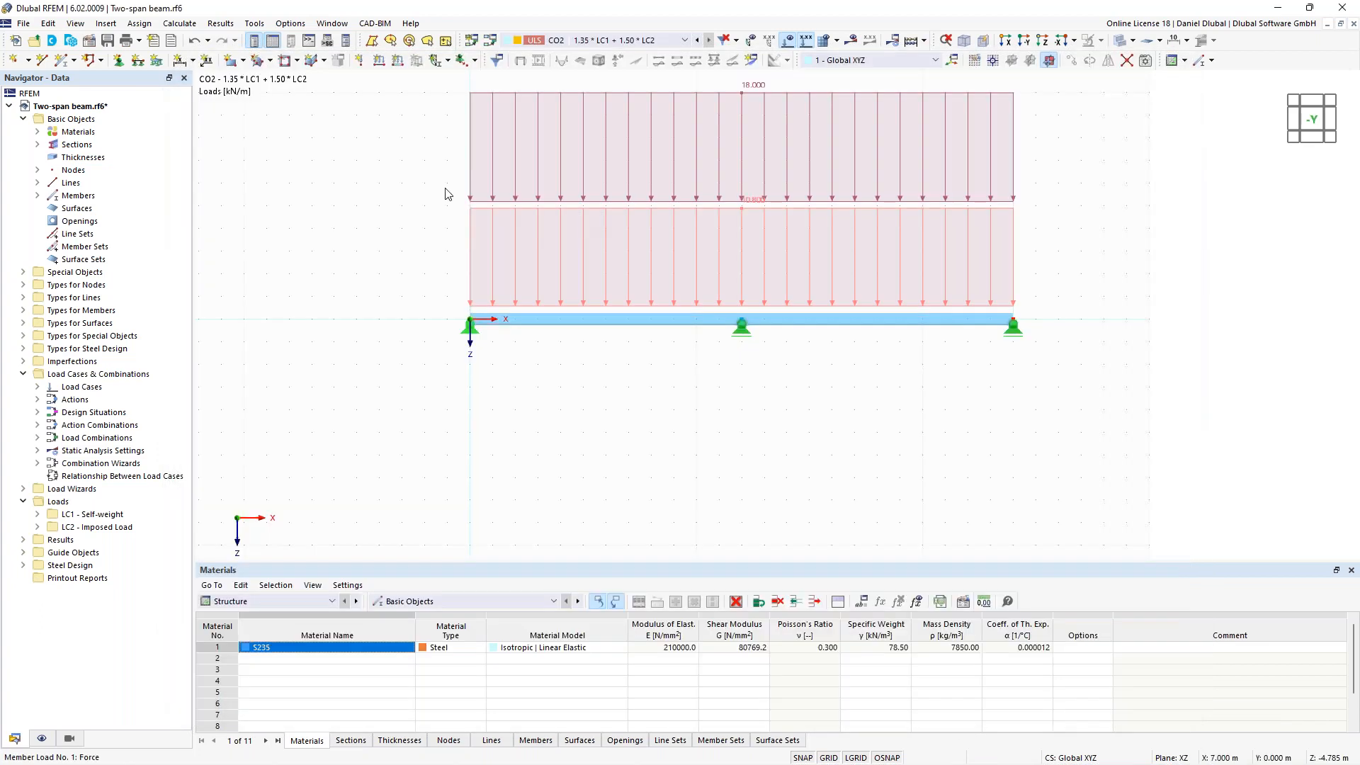
- Calculate the model and display the global deformations of the beam for load combination CO2
middle_drag(390, 176, 402, 194)
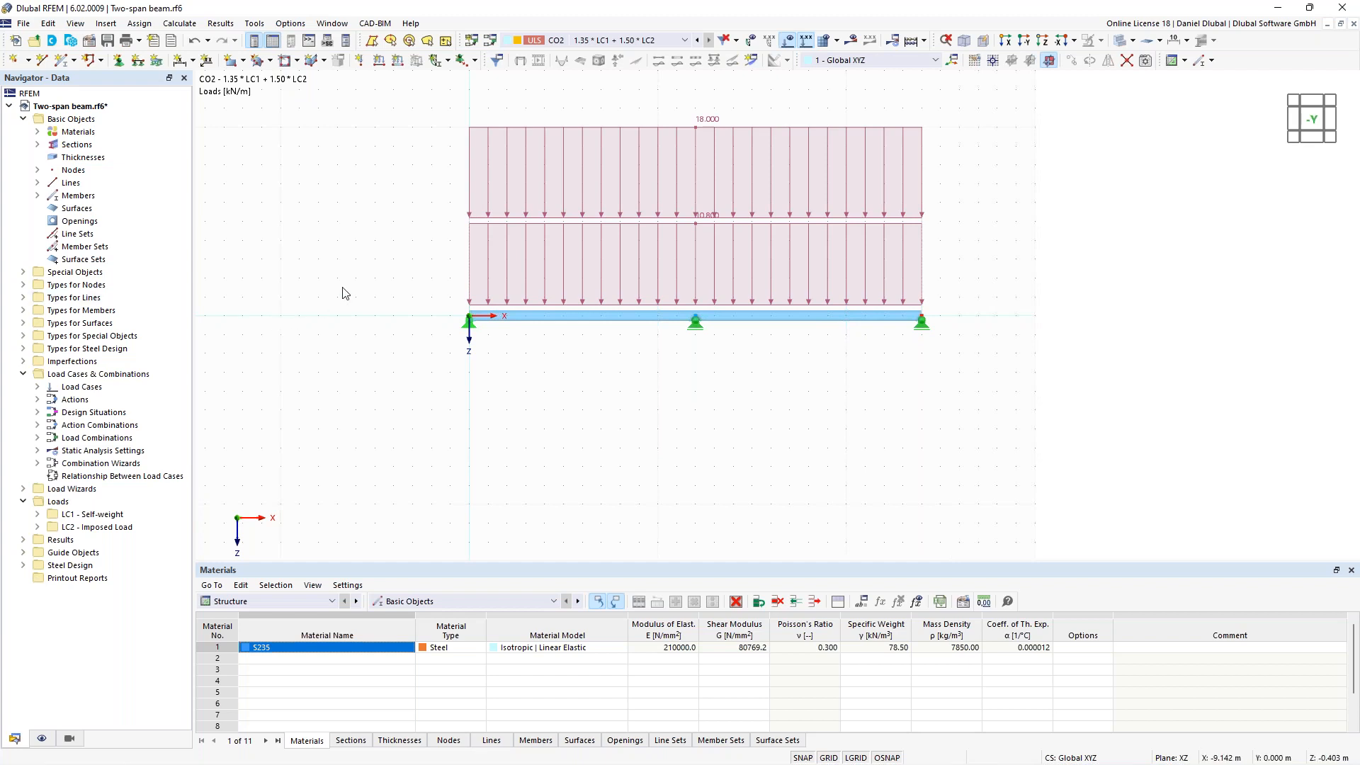
middle_drag(415, 237, 442, 274)
click(923, 40)
click(940, 73)
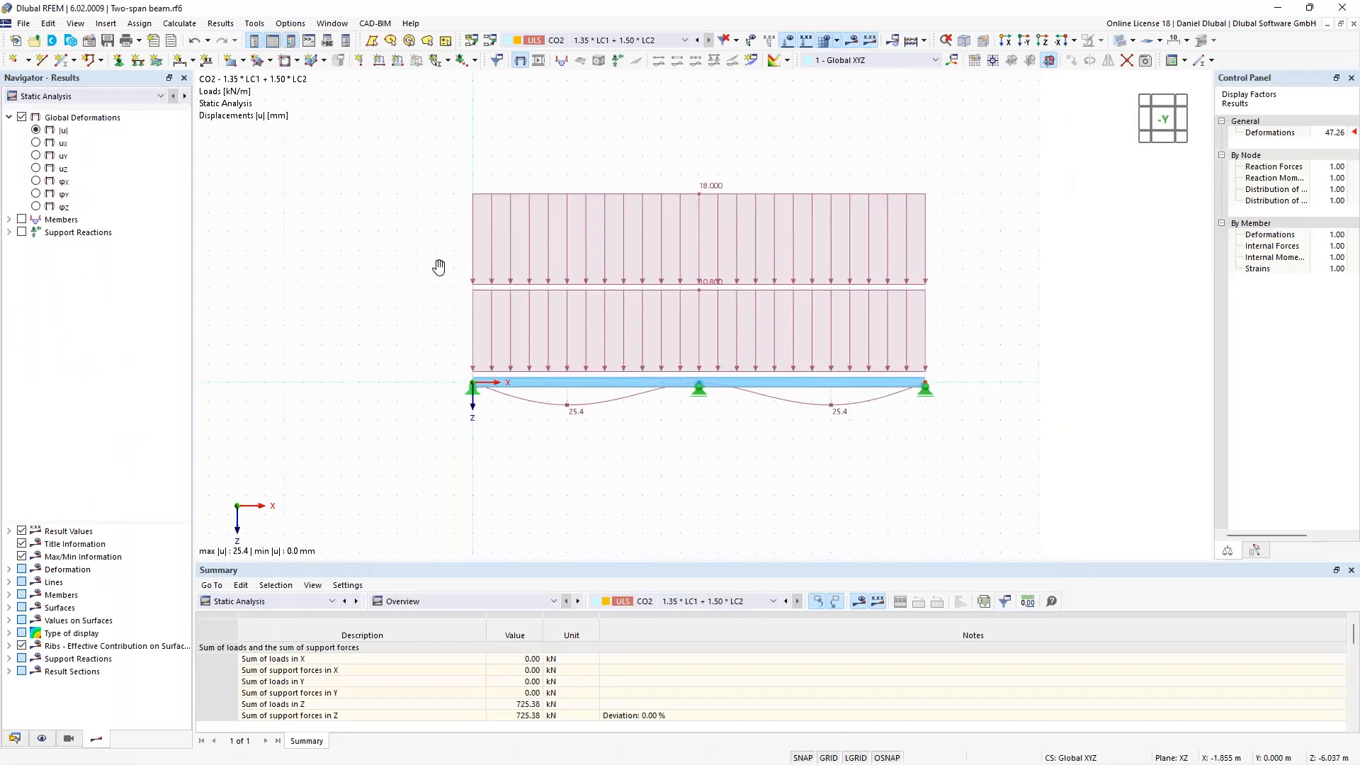
- Examine the beam's deformations for CO2 and display the member shear force Vz diagram
middle_drag(439, 267, 443, 275)
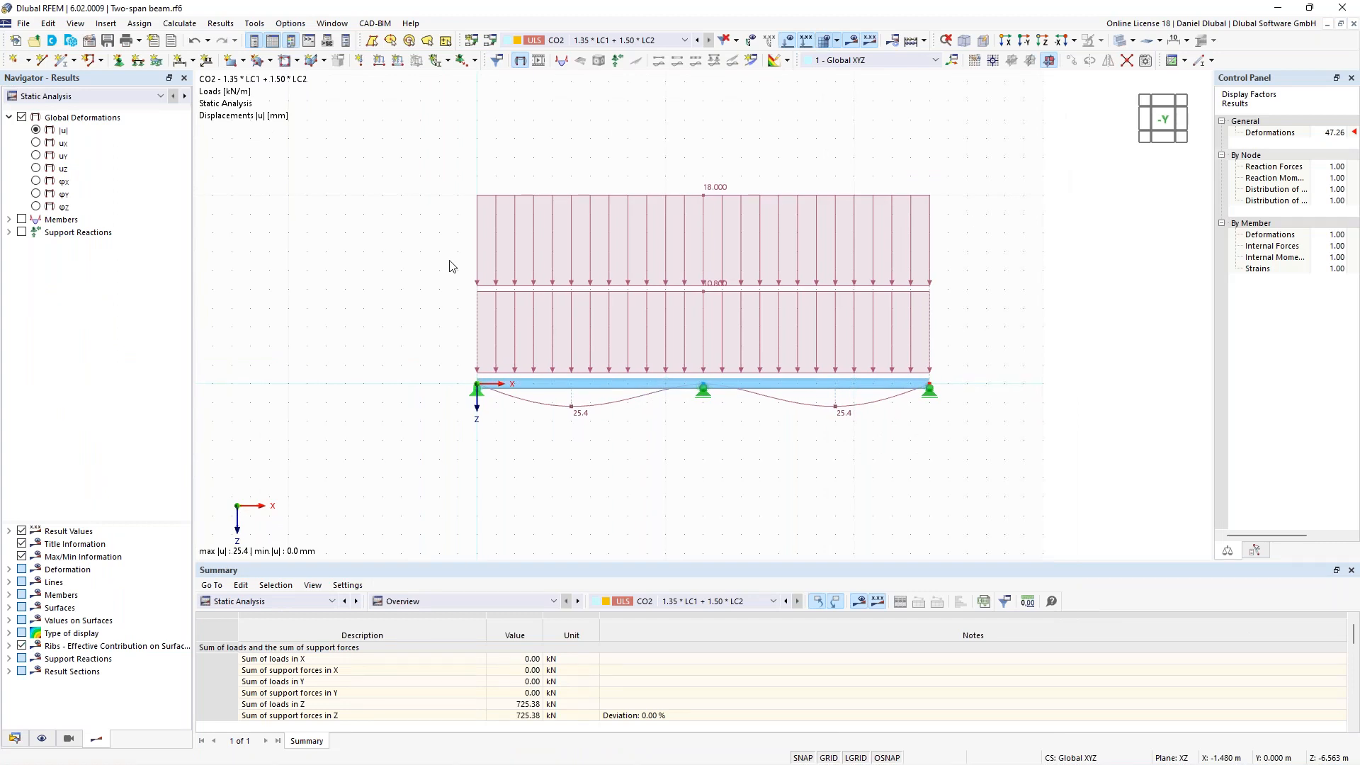
middle_drag(394, 264, 446, 270)
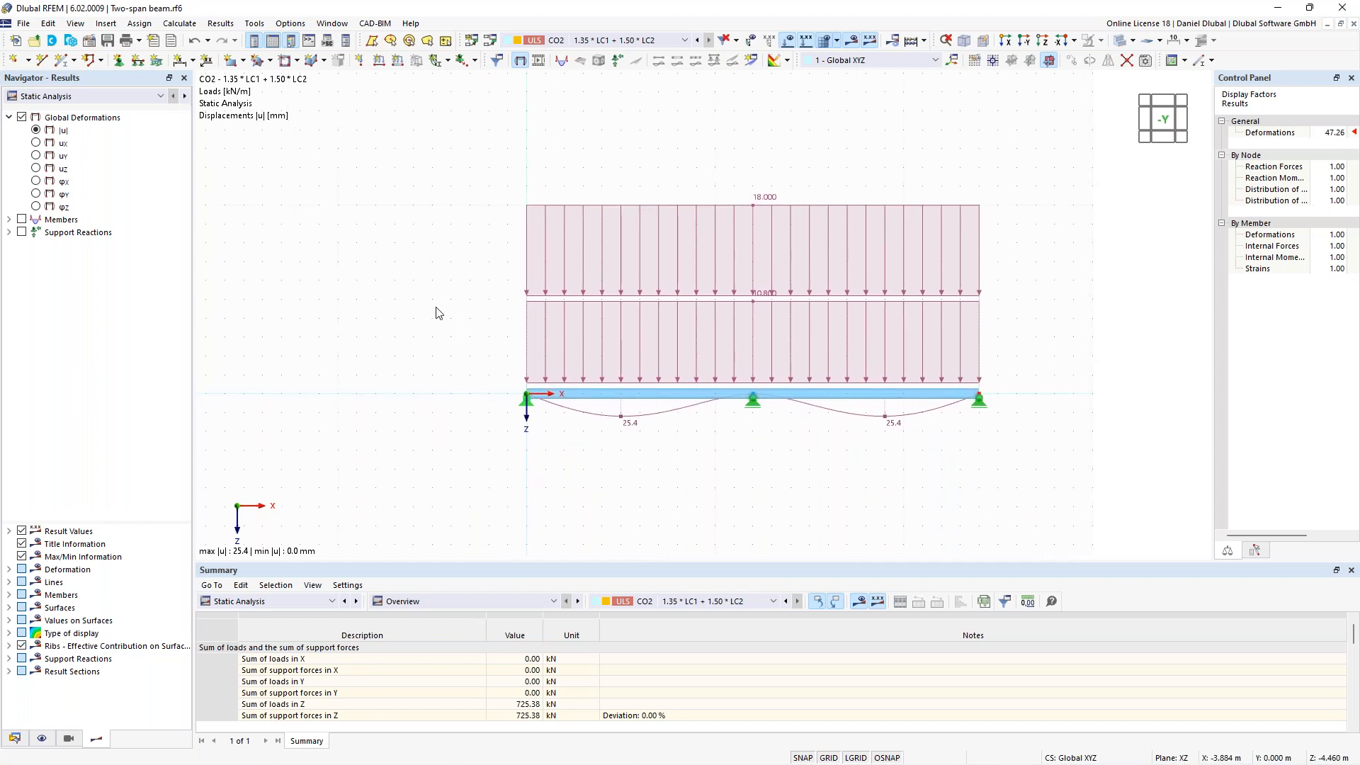
middle_drag(444, 296, 385, 291)
scroll(487, 291, up, 1)
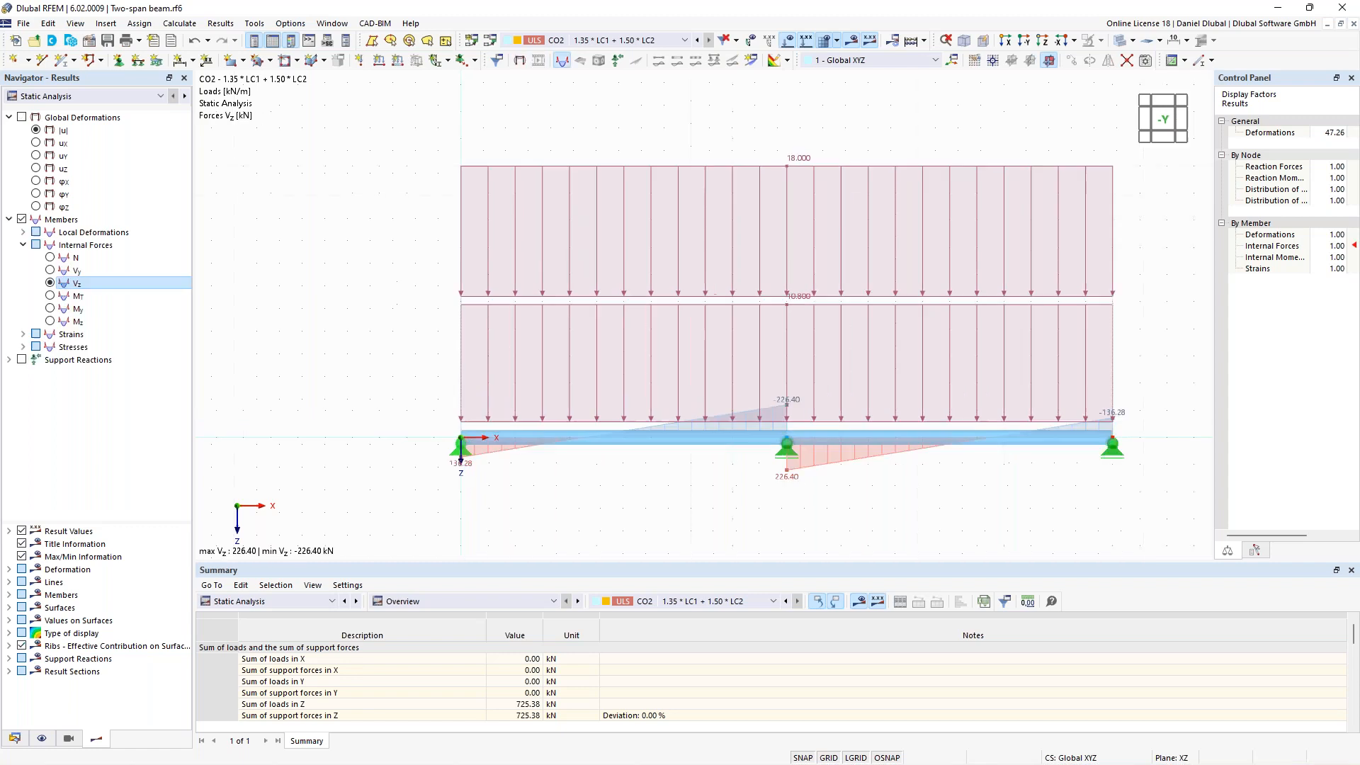
middle_drag(354, 186, 321, 187)
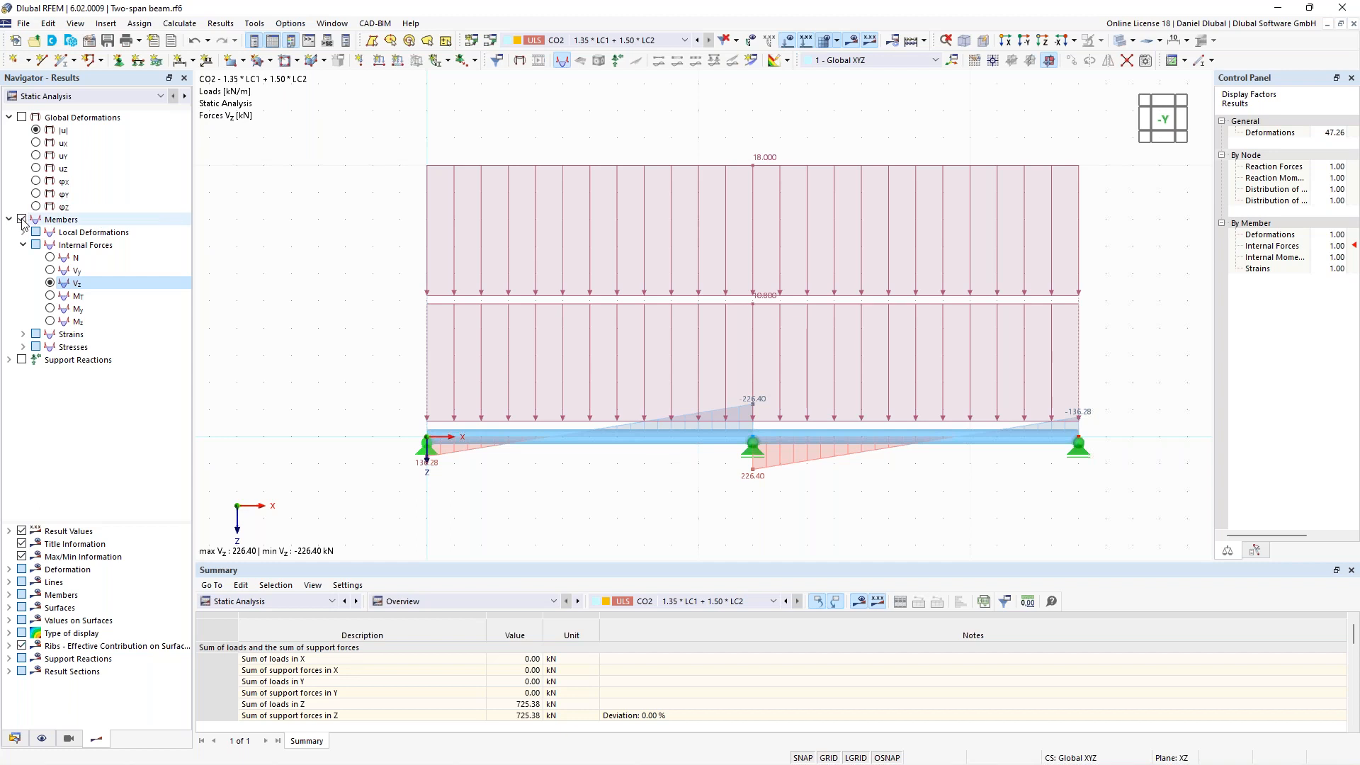
- Display the Steel Design results on the beam and enlarge the results table to read the design check overview
click(120, 103)
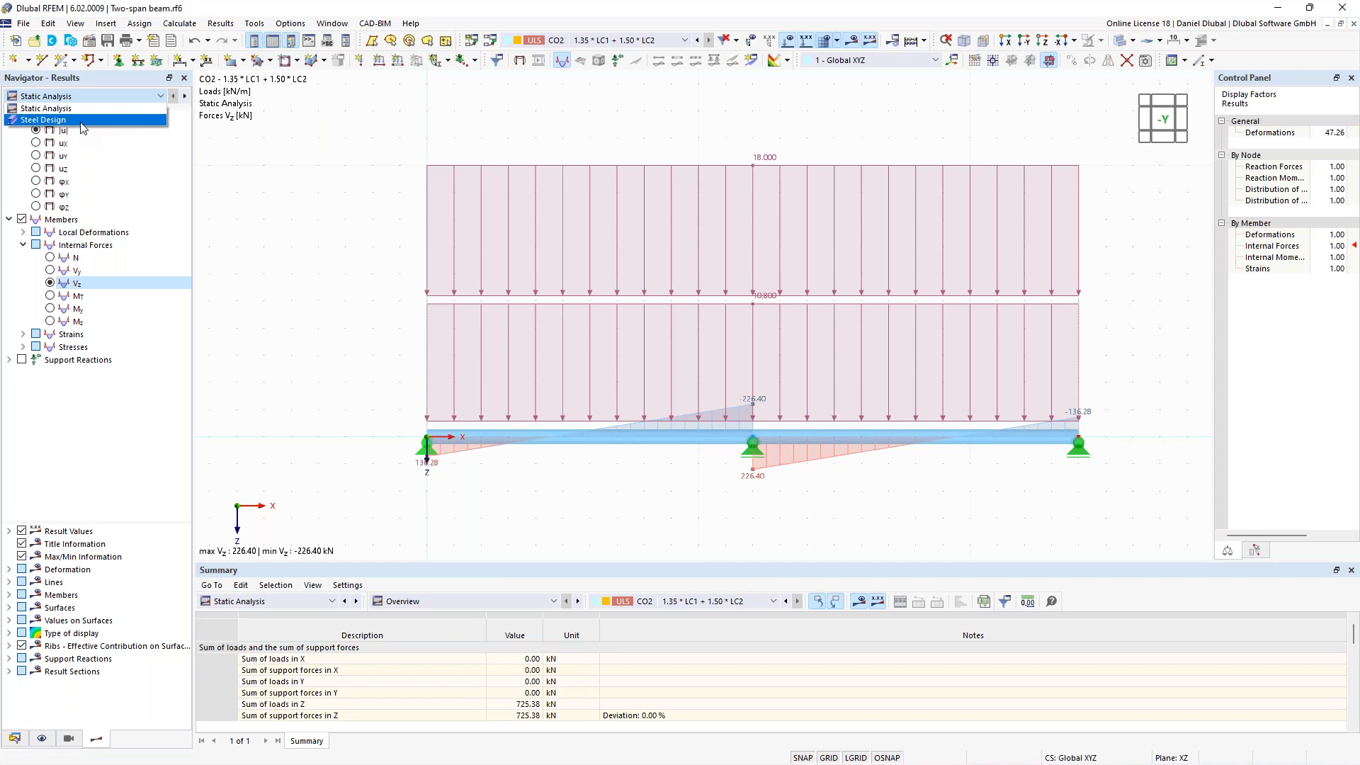
click(80, 122)
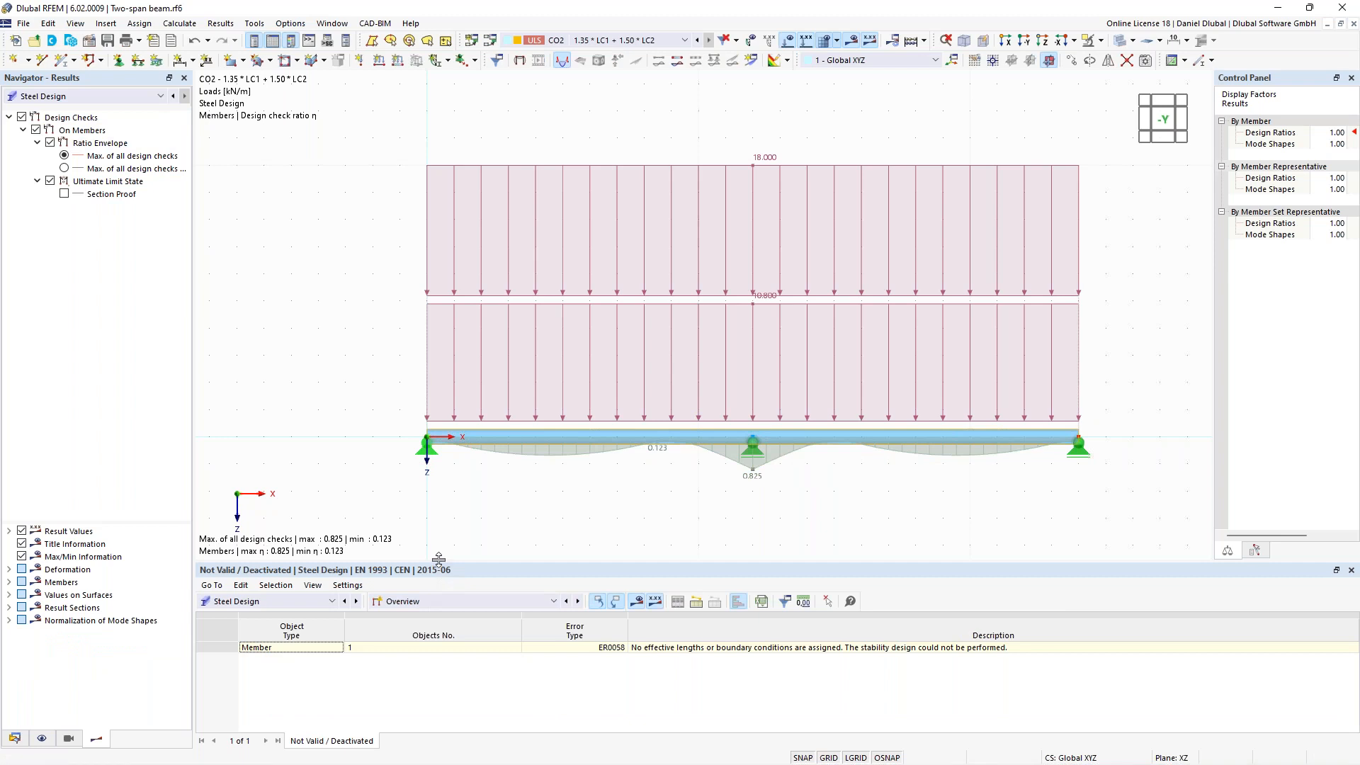
drag(438, 560, 438, 550)
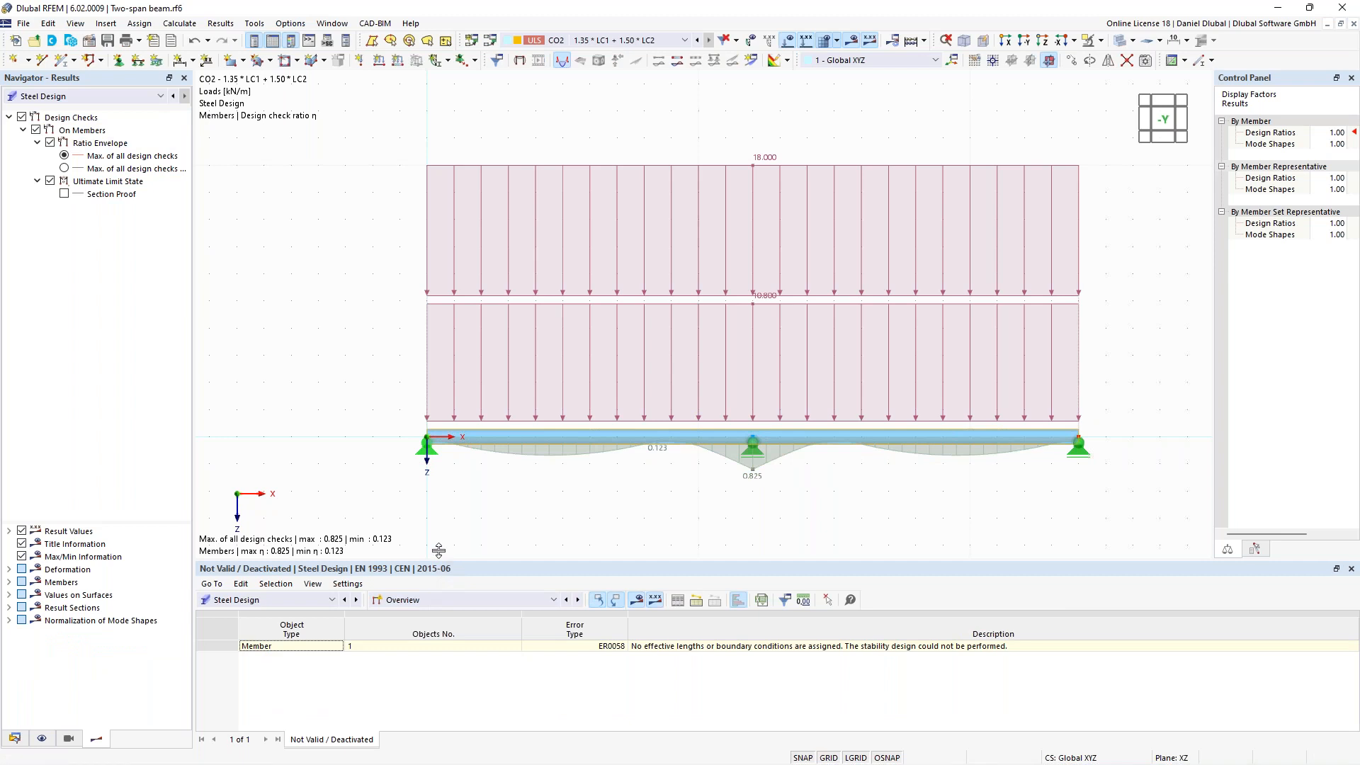
drag(439, 550, 438, 526)
middle_drag(358, 370, 314, 313)
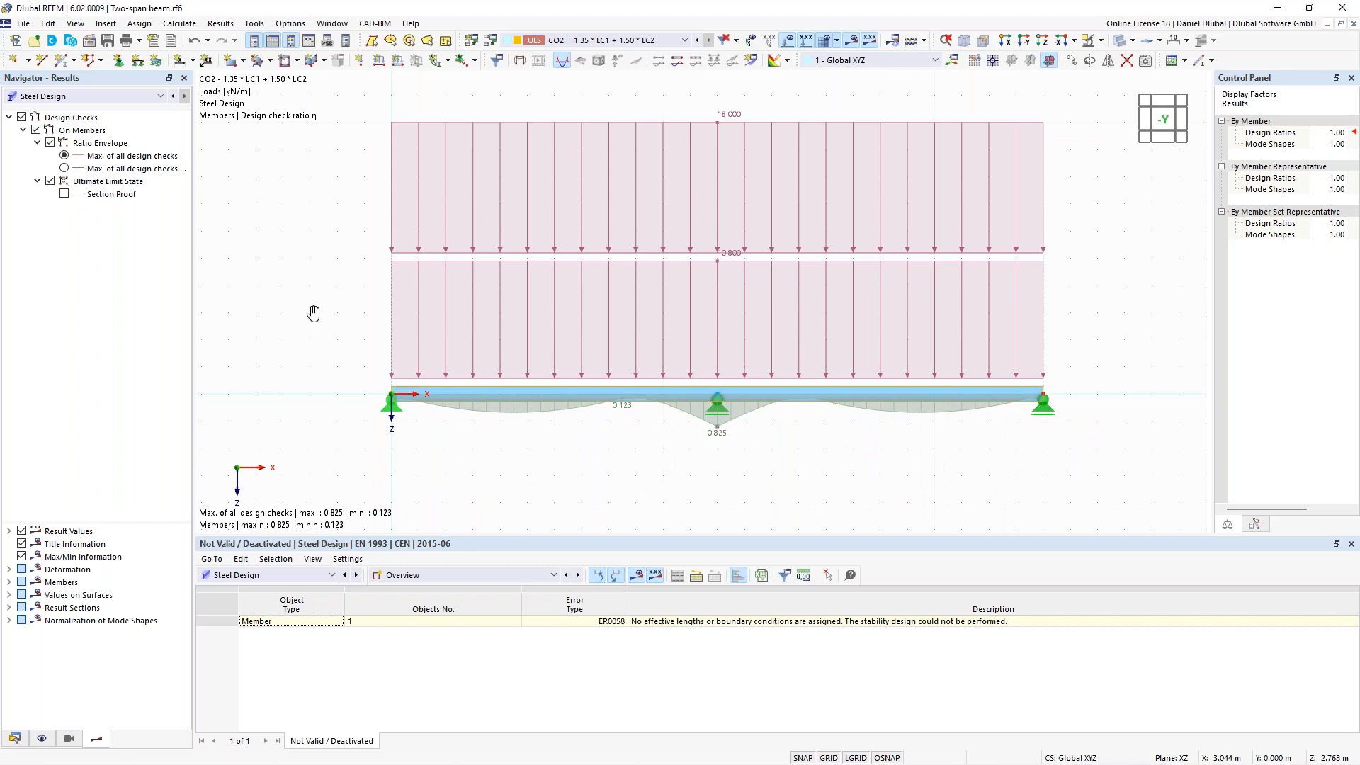
middle_drag(314, 313, 333, 307)
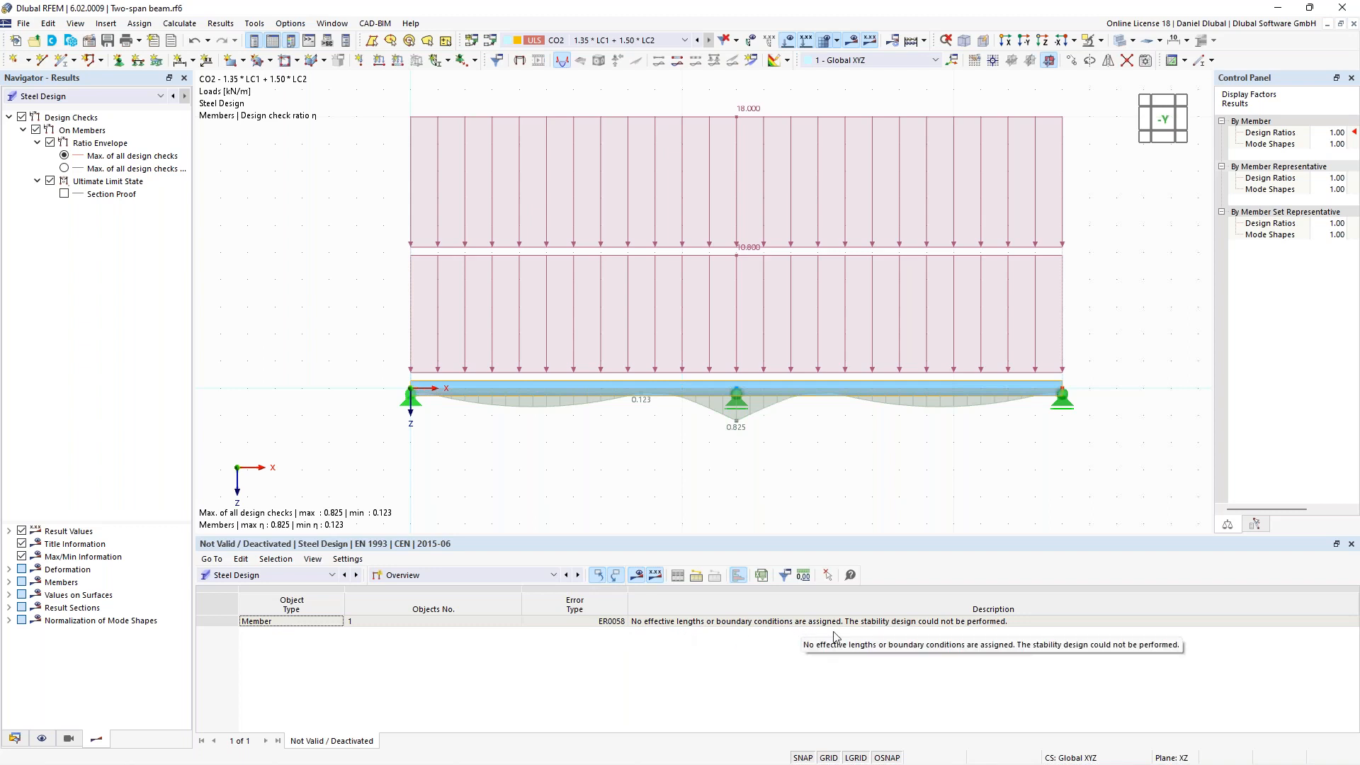
- List the design ratios on members and compare them by member and by location along the beam
click(532, 580)
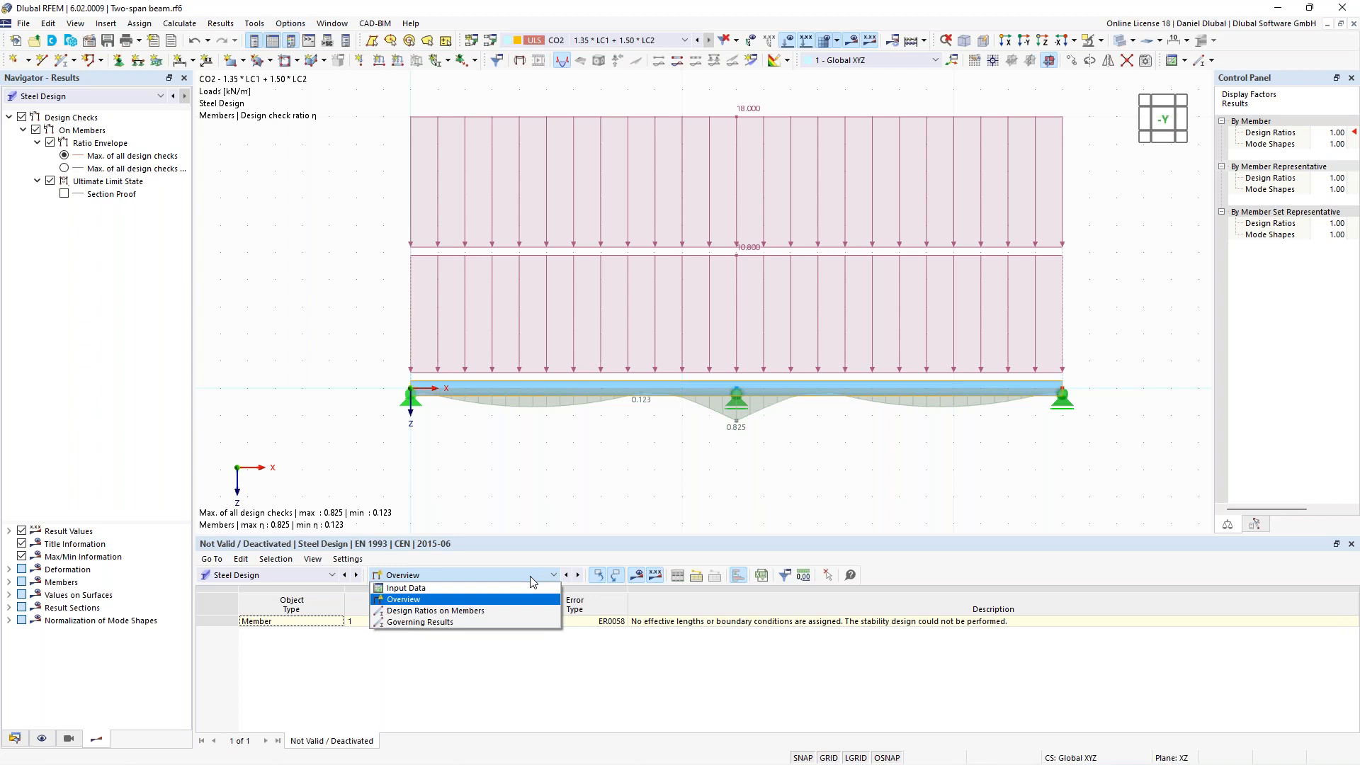
click(475, 612)
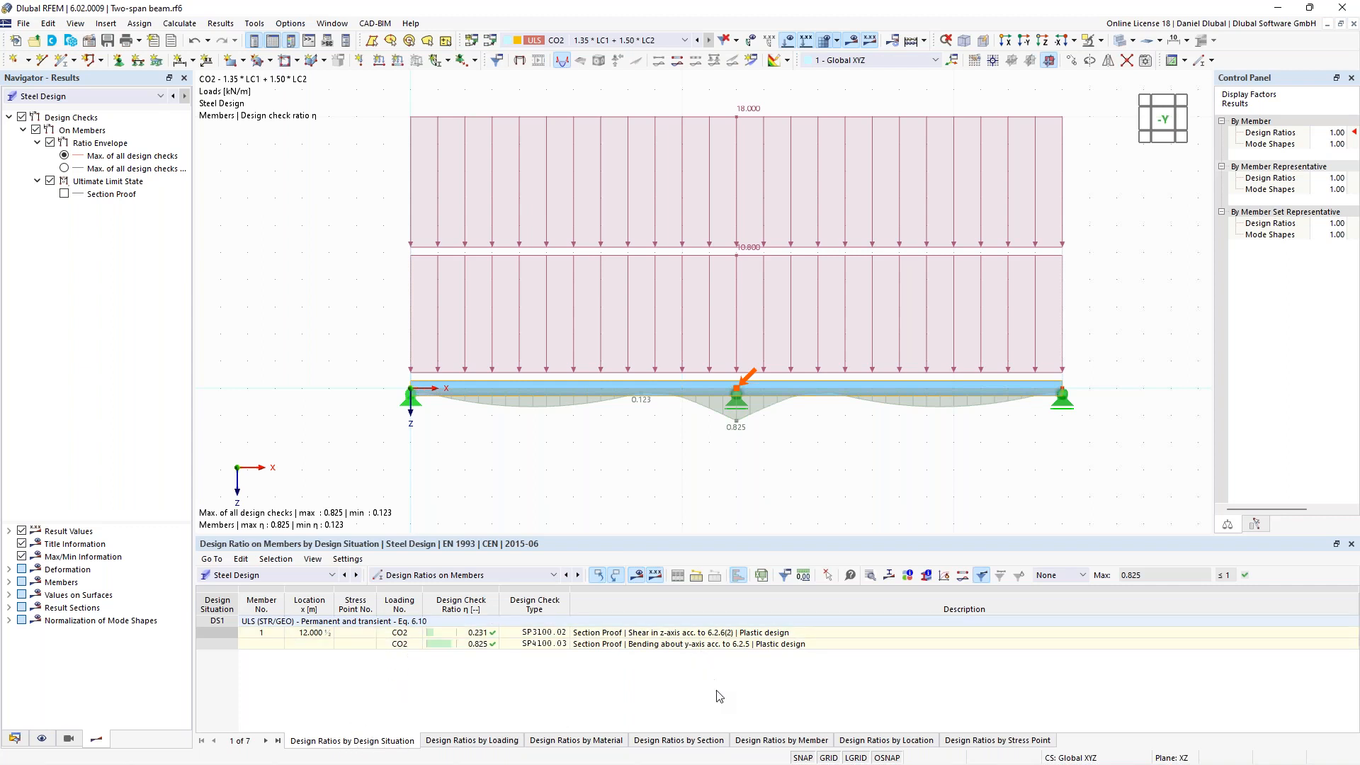
click(772, 745)
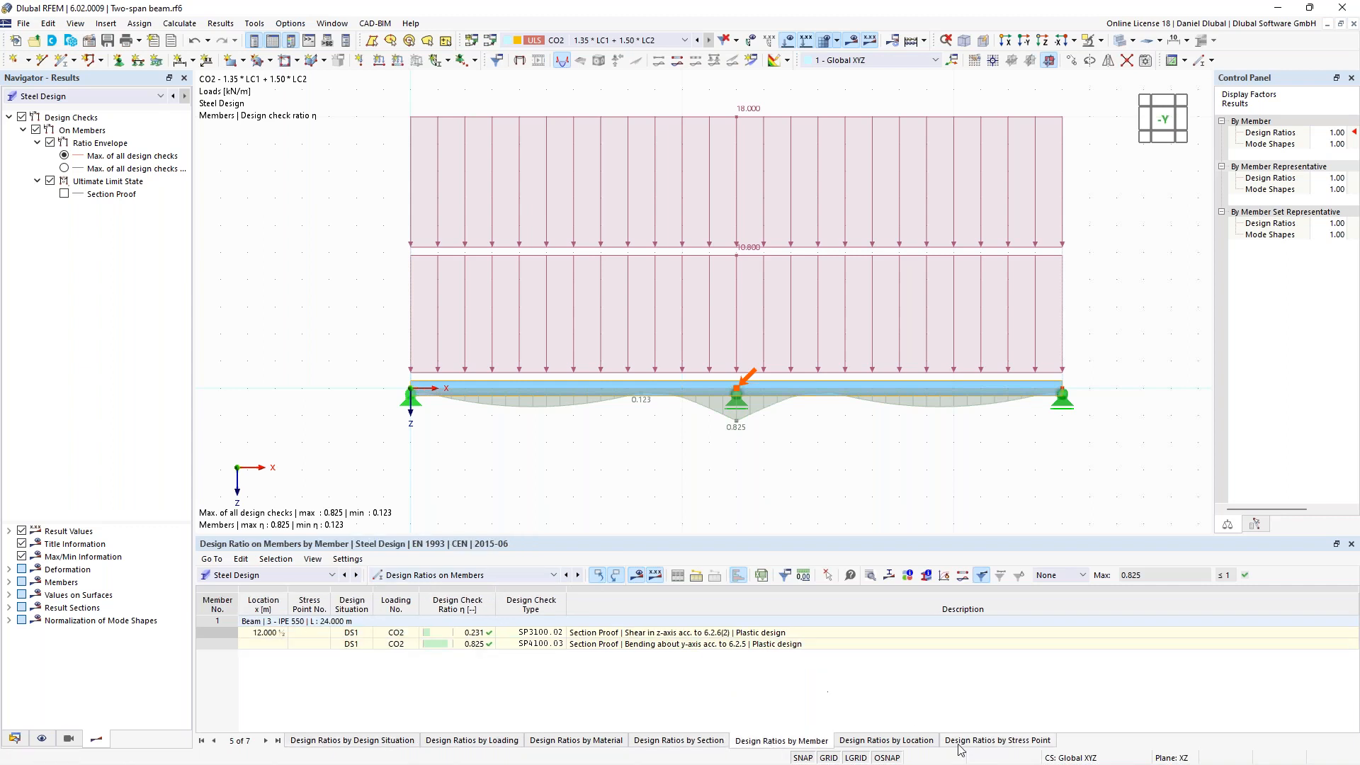
click(894, 743)
scroll(604, 669, down, 5)
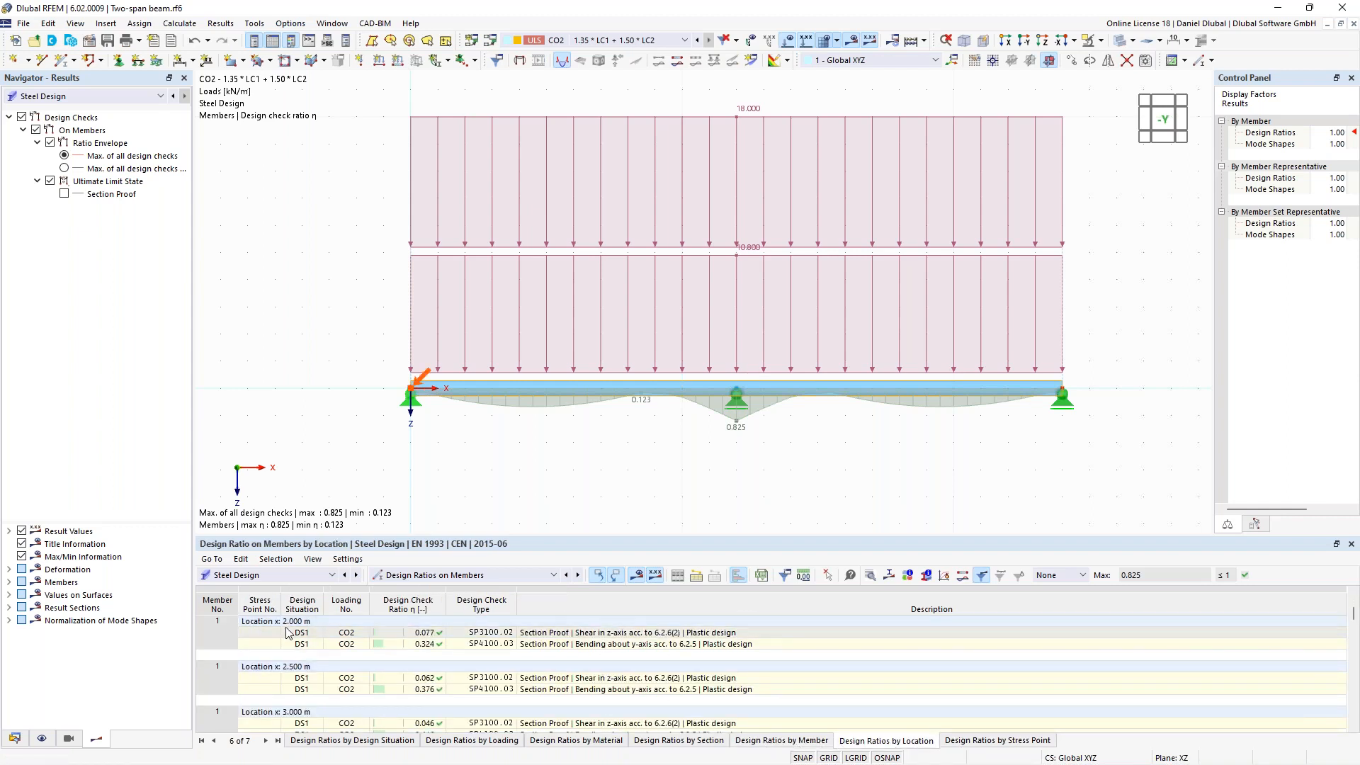
scroll(340, 659, up, 1)
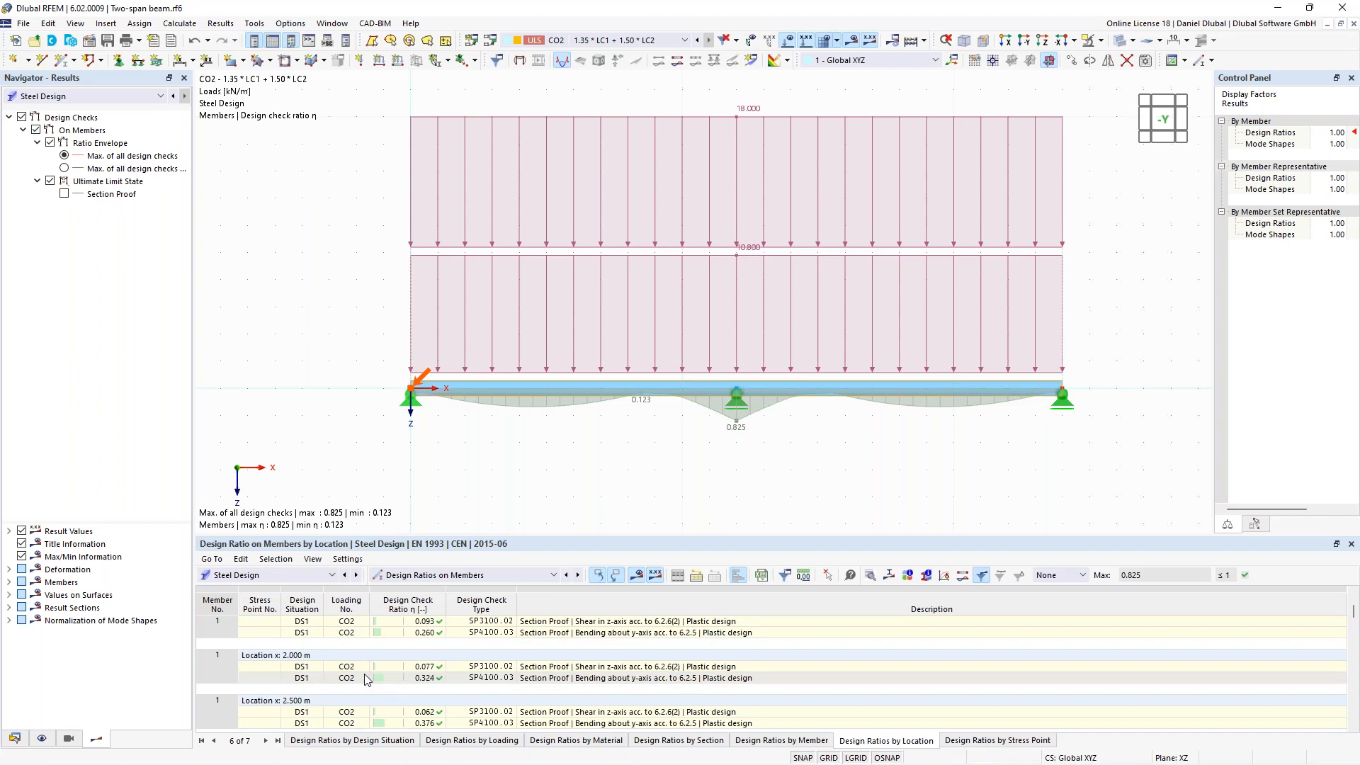
click(811, 742)
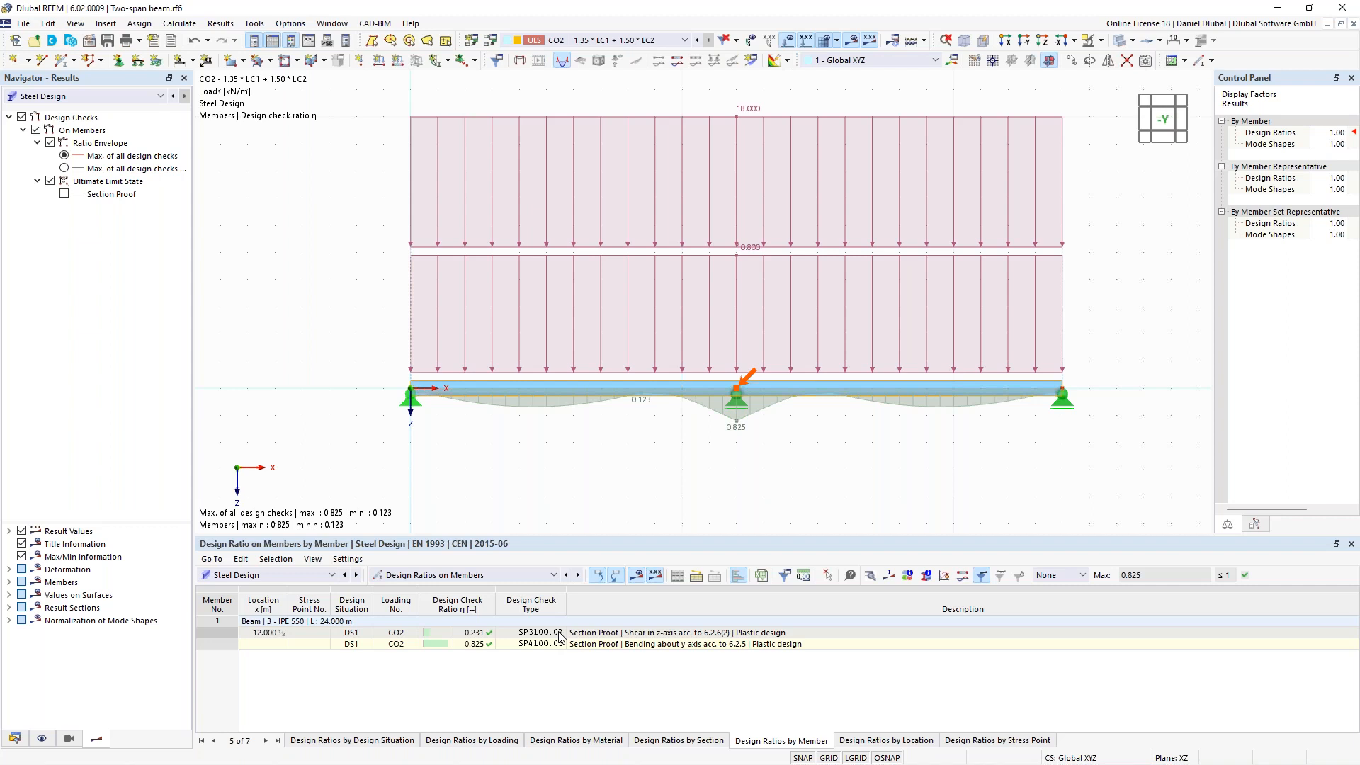
- Open the design check details of the z-axis shear check SP3100.02 and examine its material and section properties
click(608, 634)
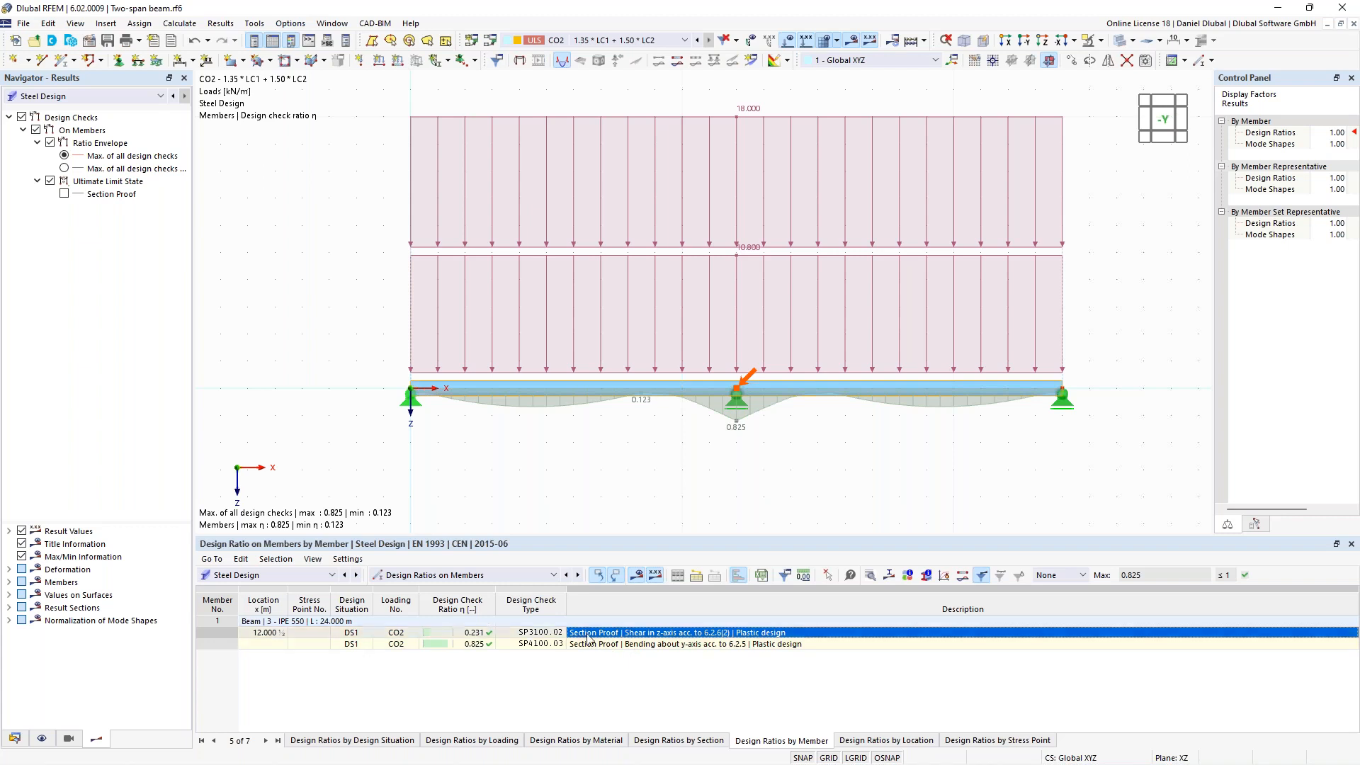
click(871, 580)
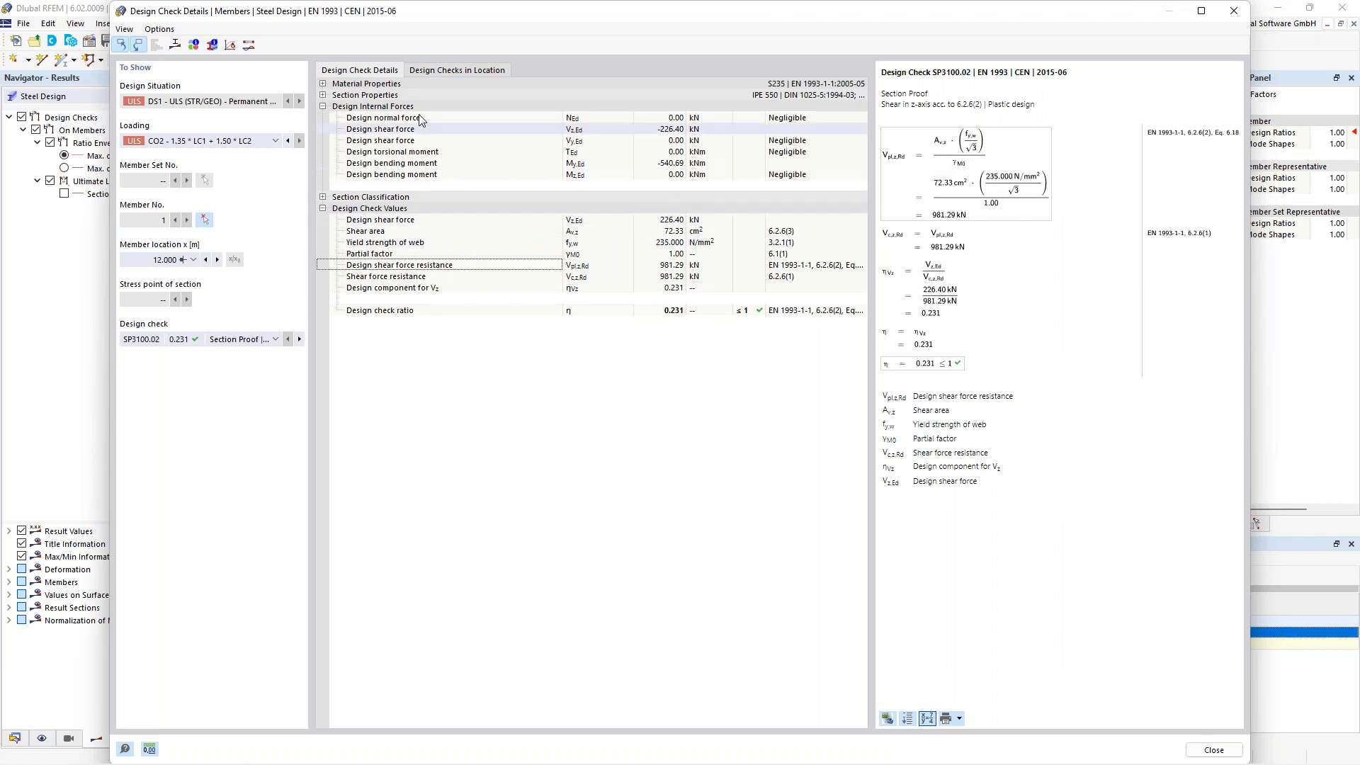
click(323, 84)
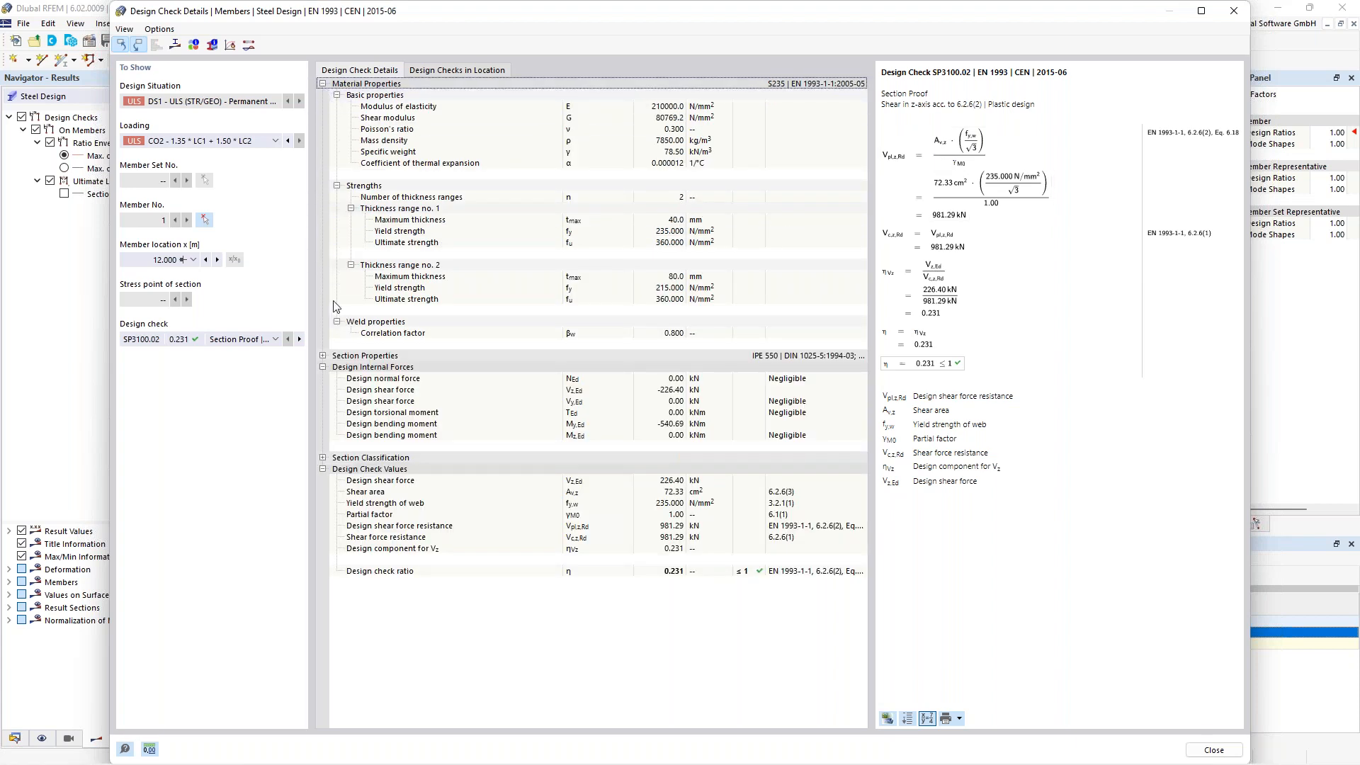
click(323, 355)
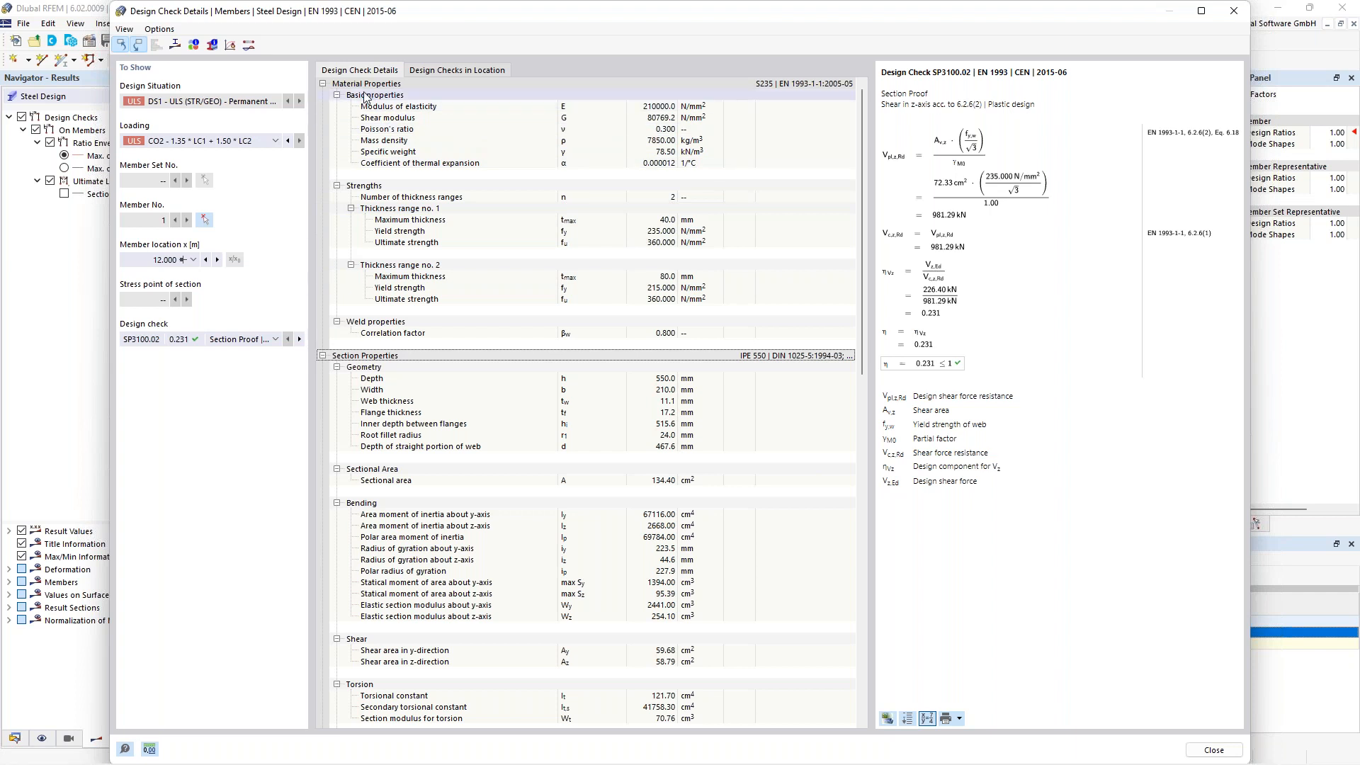
click(323, 84)
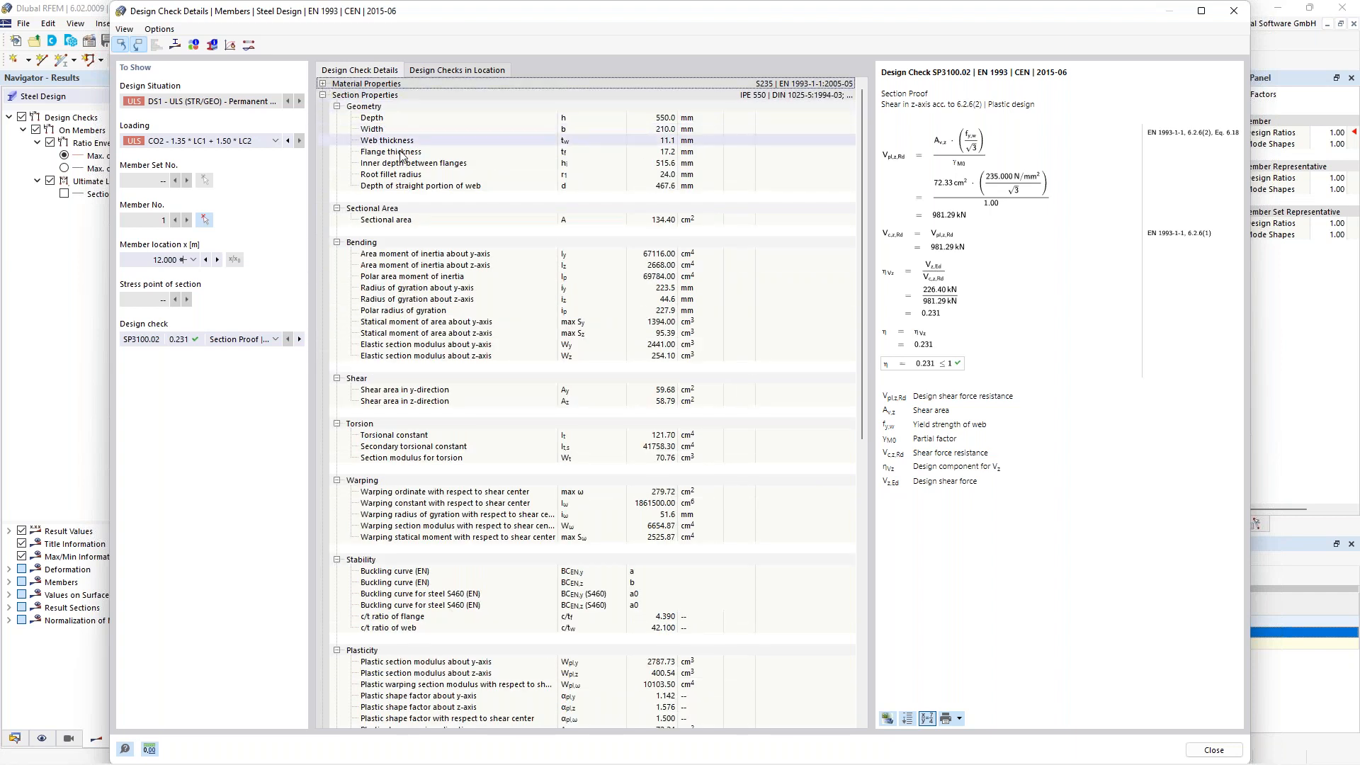
scroll(418, 167, down, 9)
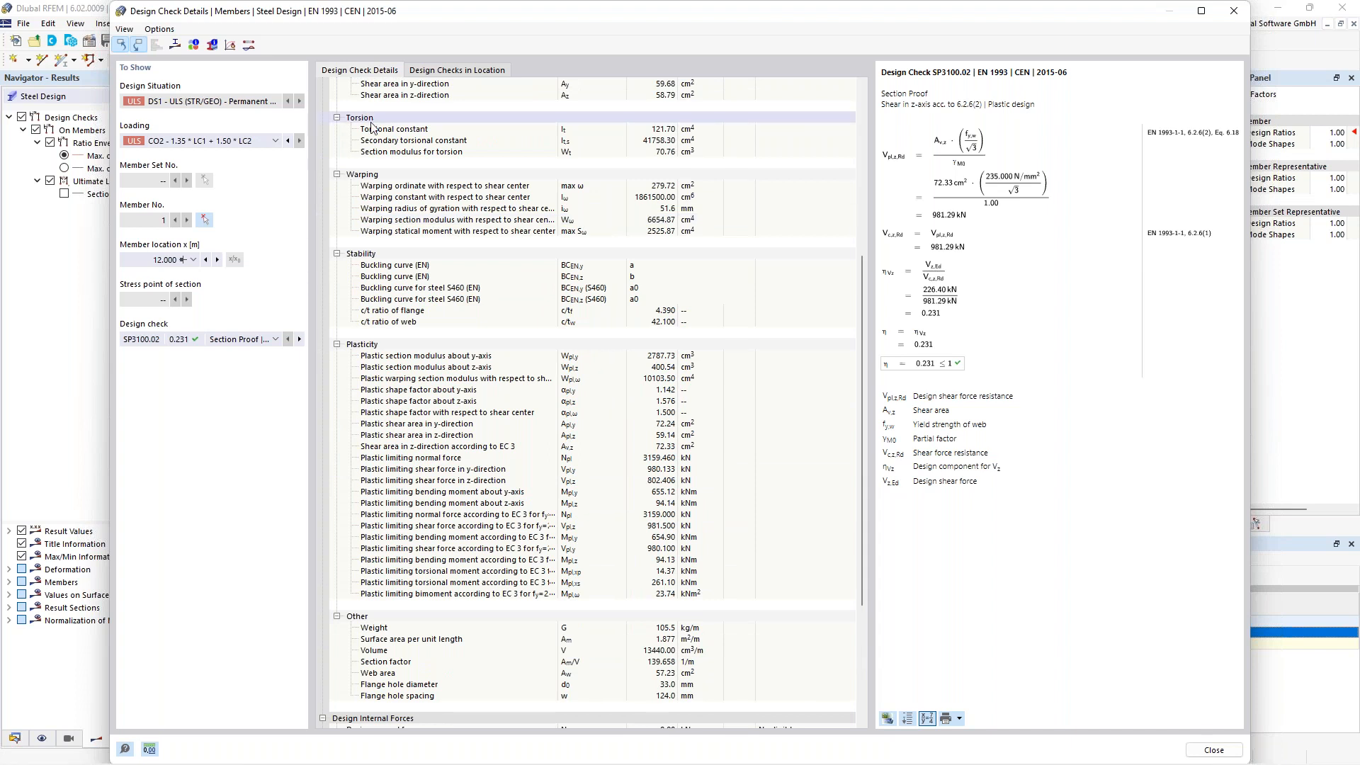
- Collapse the section properties and examine the shear resistance and design component formulas of check SP3100.02
click(323, 95)
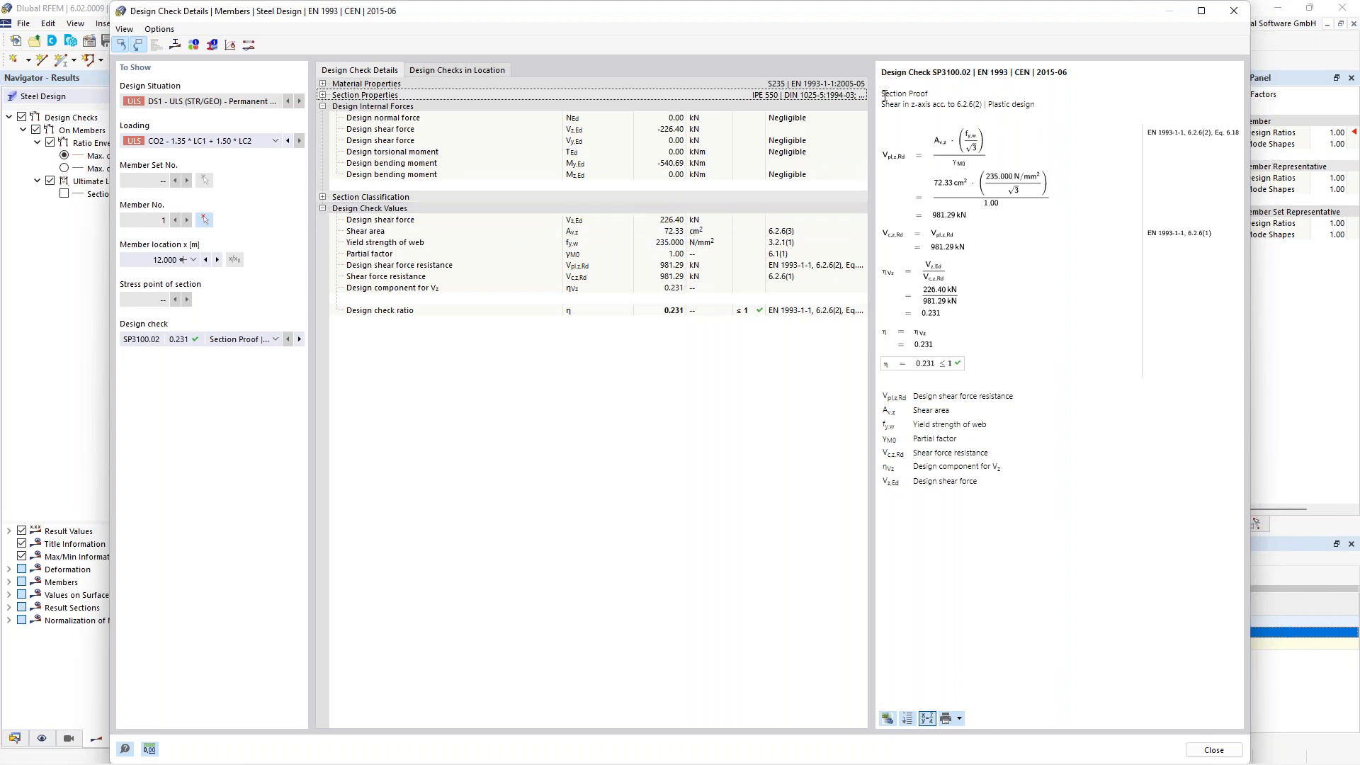
drag(881, 101, 936, 107)
click(898, 157)
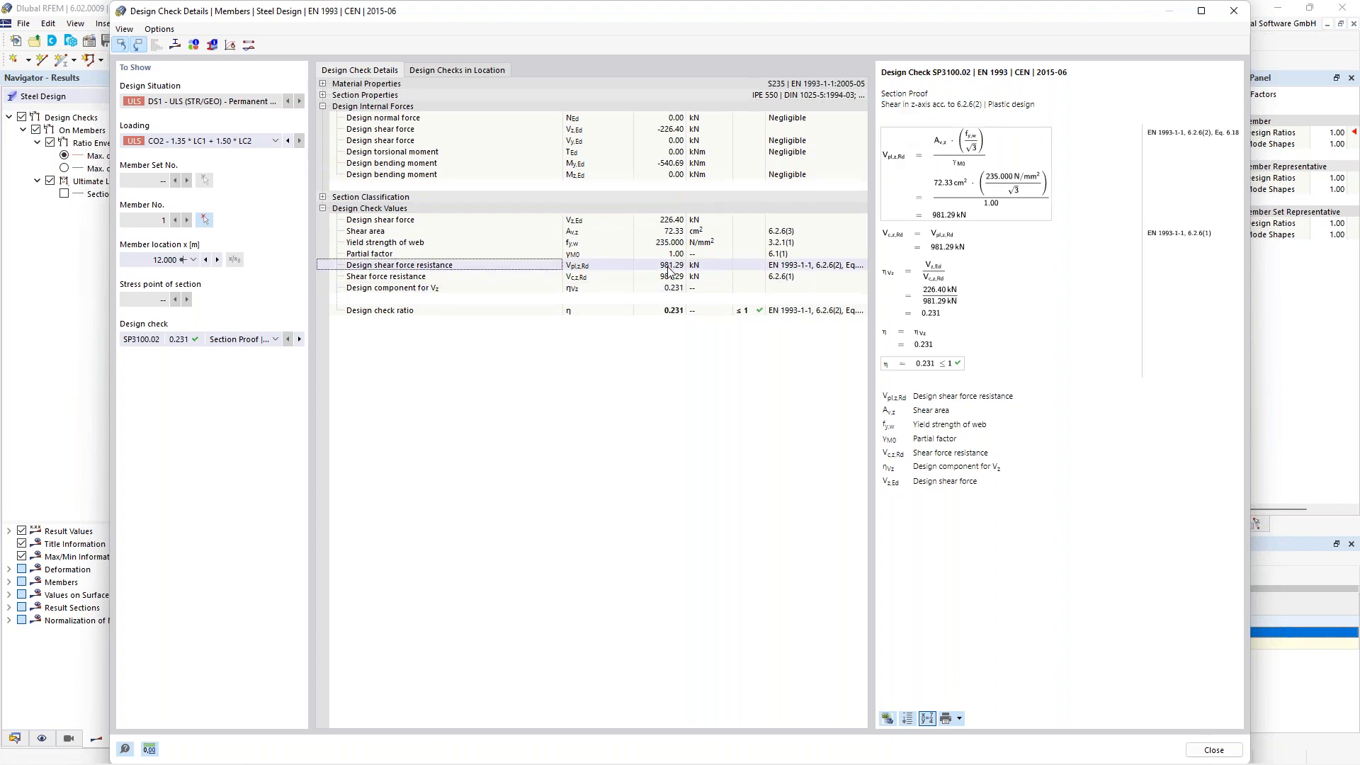
click(940, 238)
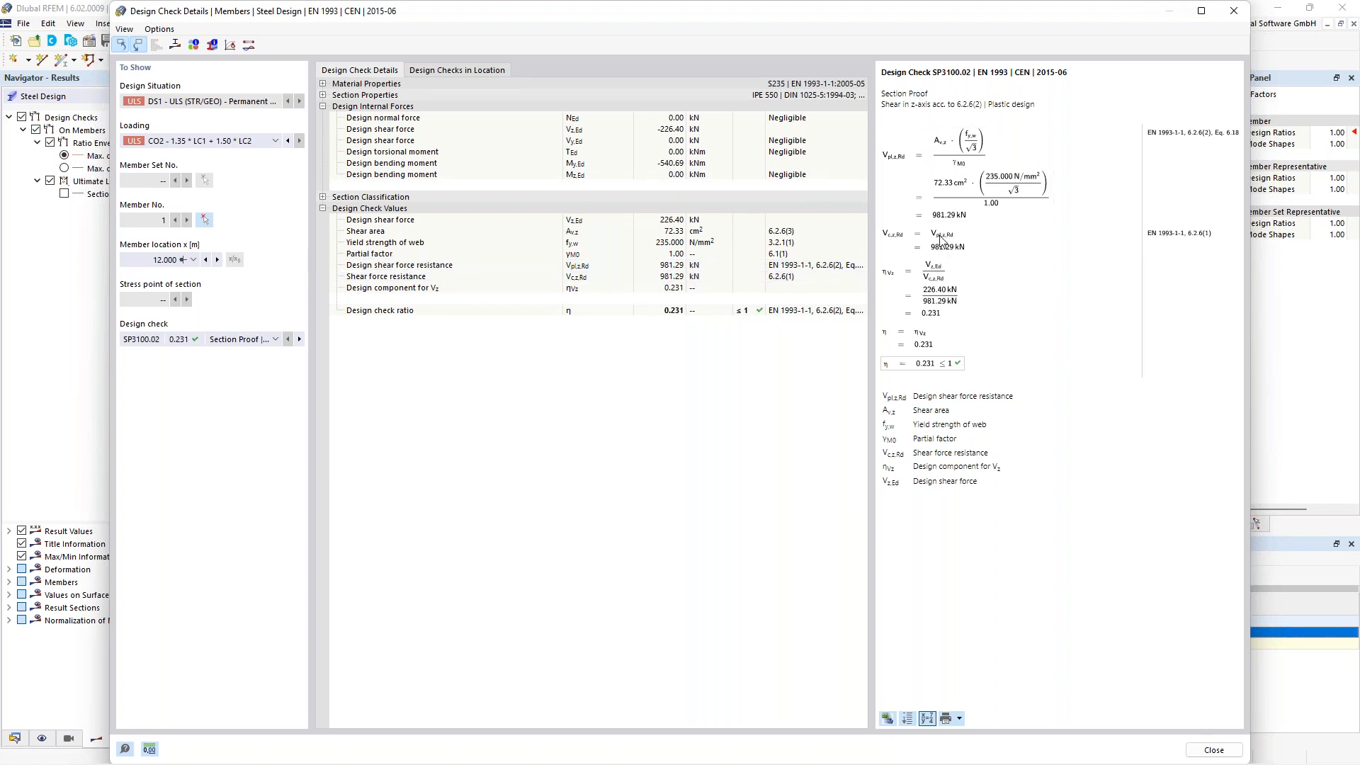
click(918, 277)
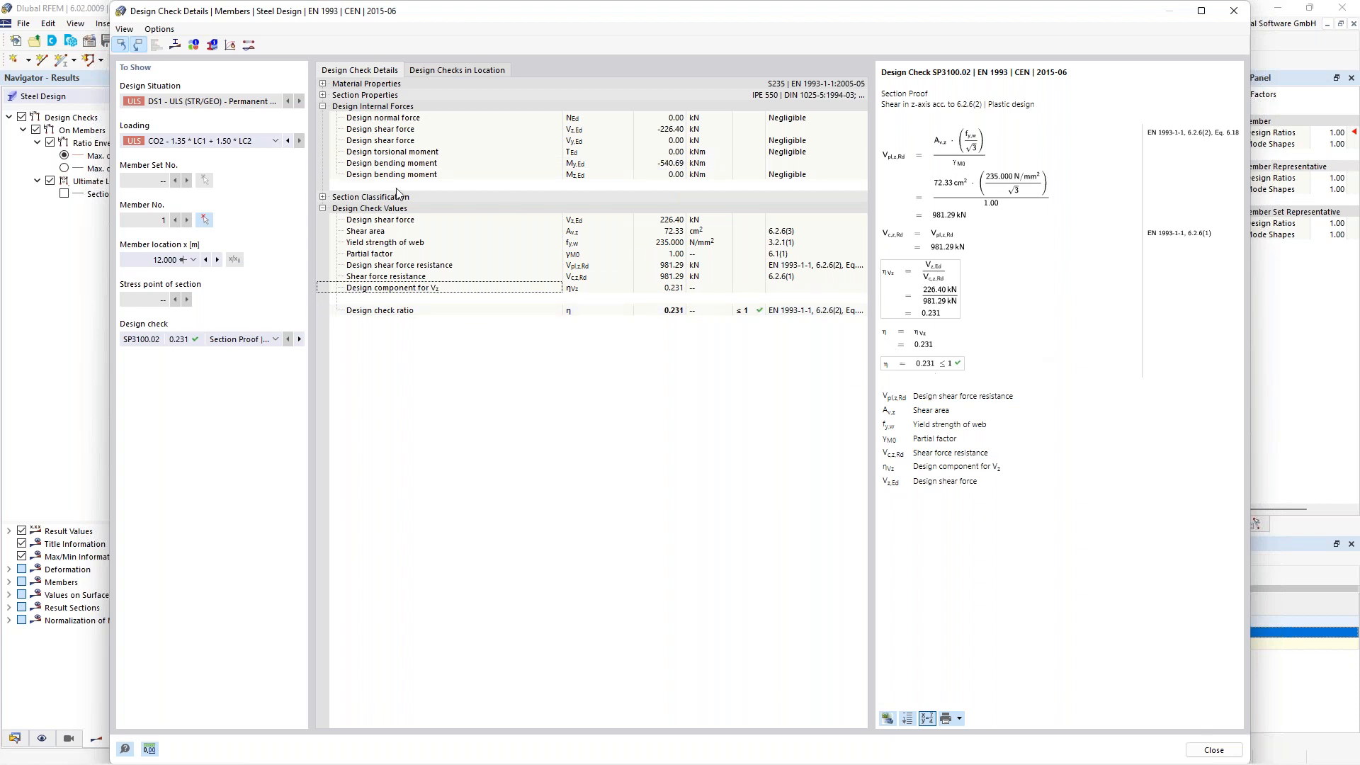
- Switch the details to design check SP4100.03, bending about the y-axis, and examine its design check values
click(233, 340)
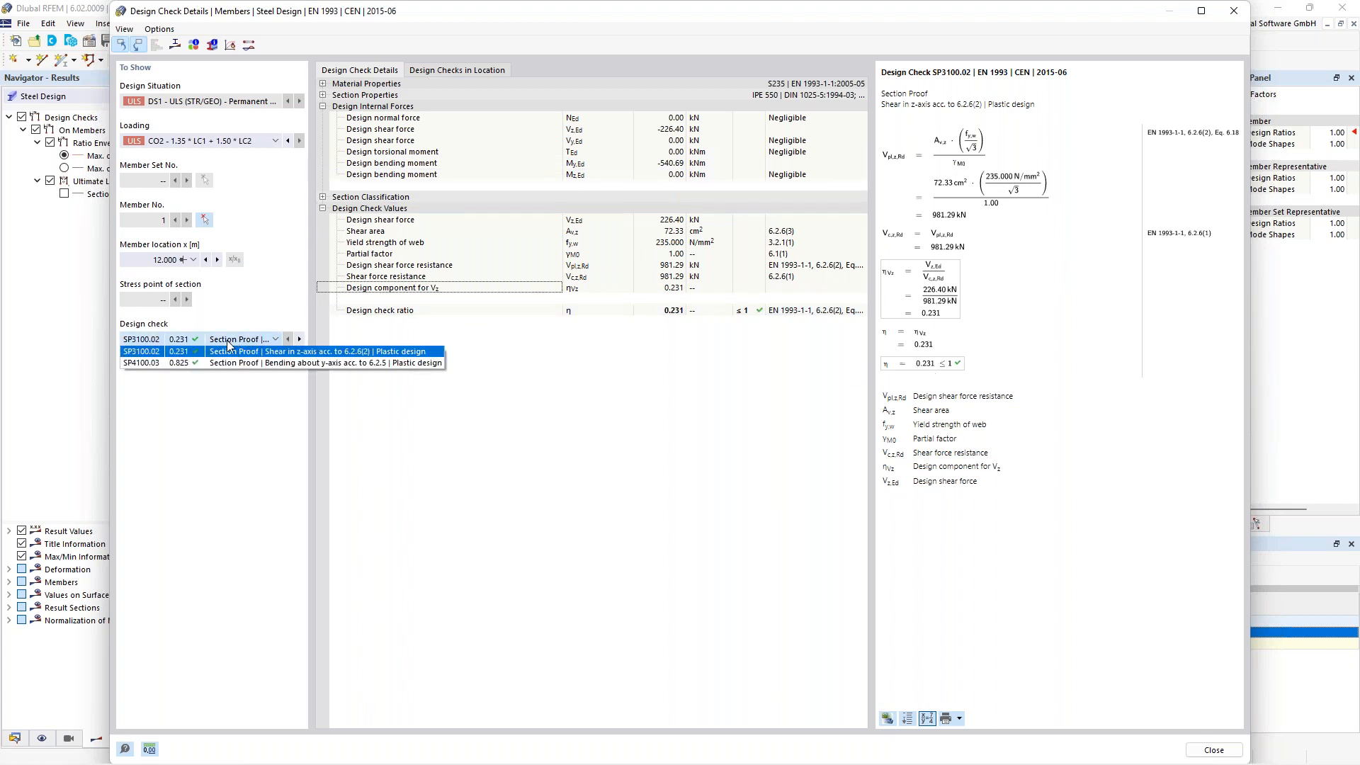
click(211, 363)
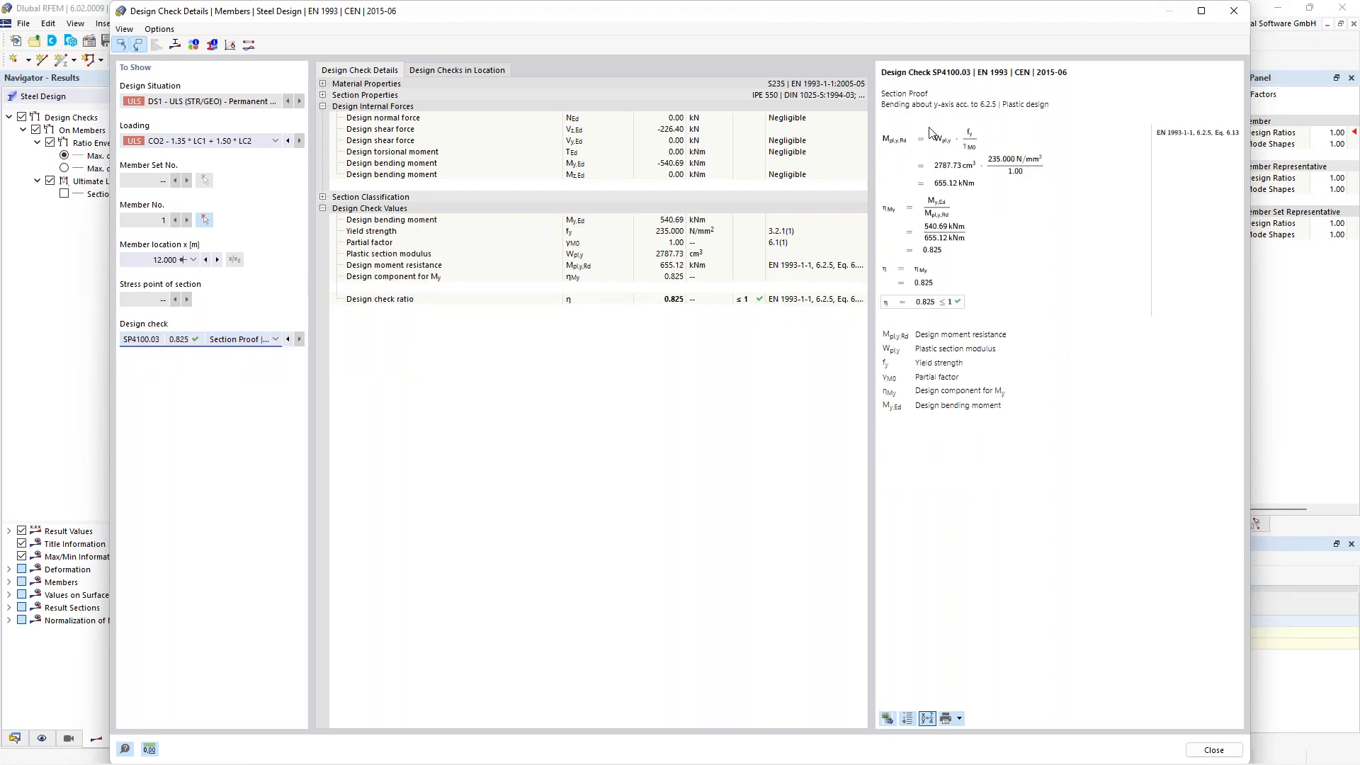
click(492, 224)
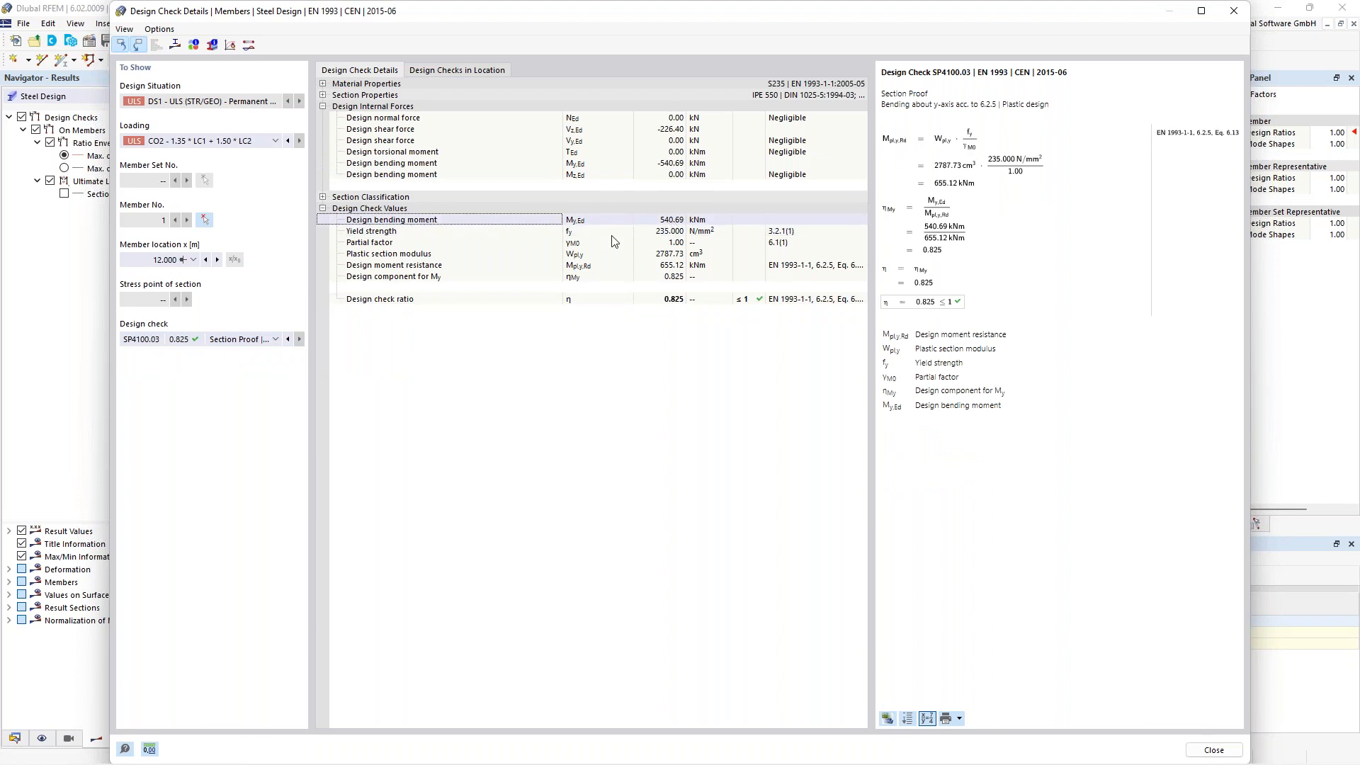
click(713, 234)
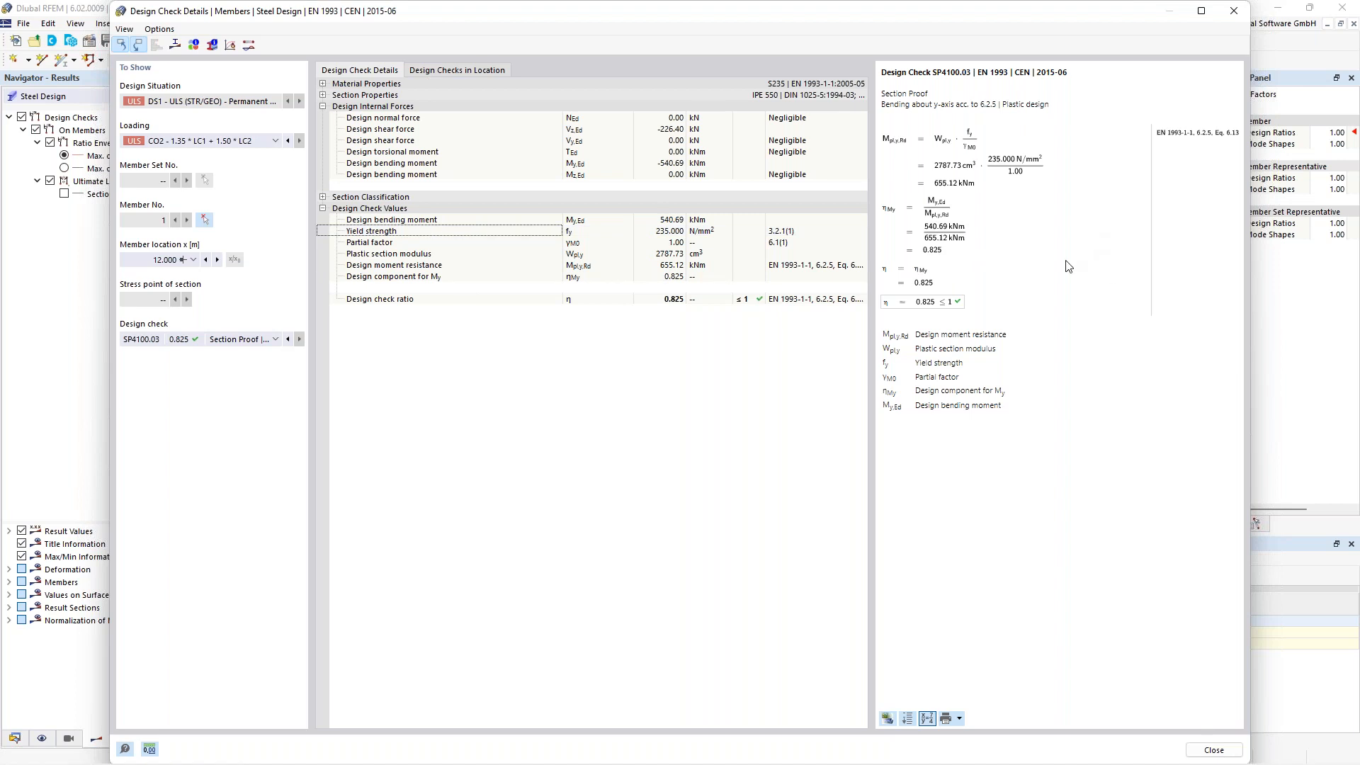
- Expand the section classification with subpanels No. 1 and No. 3, and compare subpanel 3's c/t ratio with the class limits
click(322, 197)
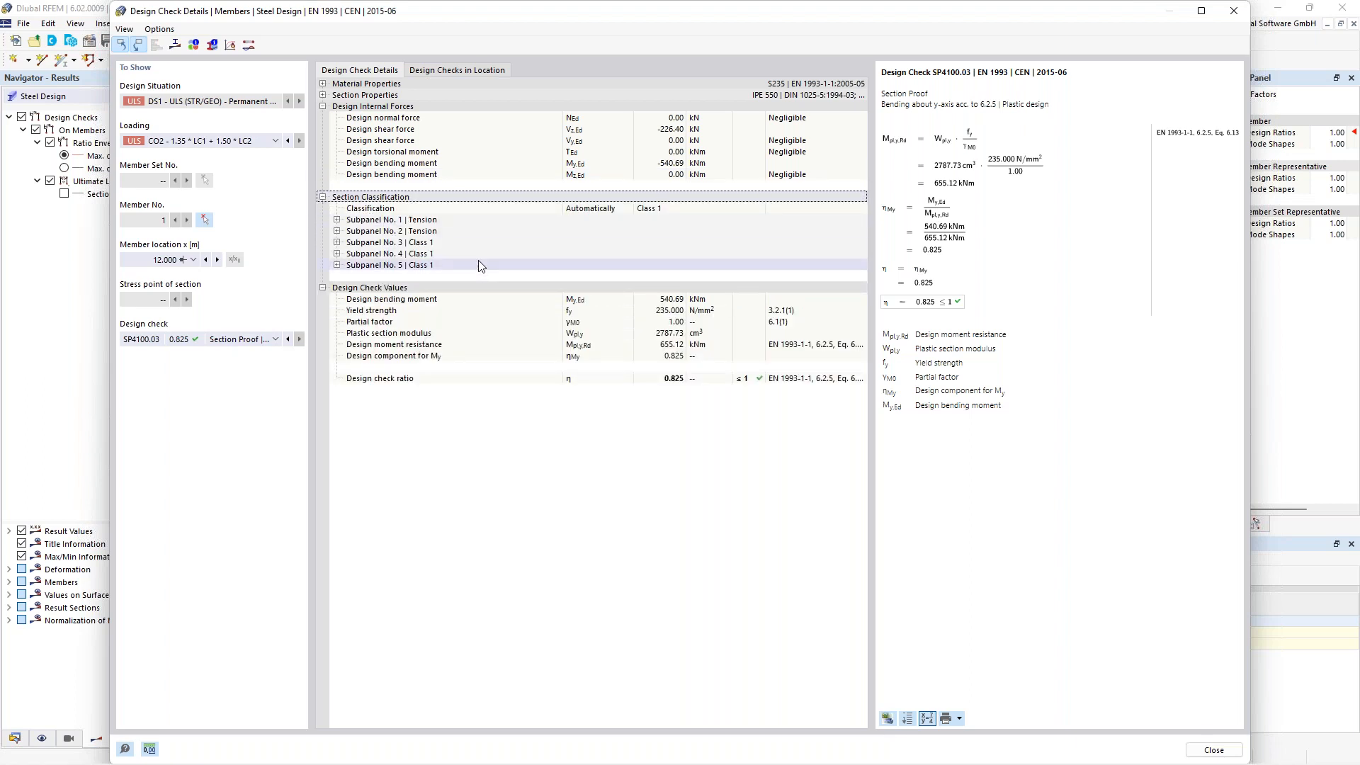
click(337, 221)
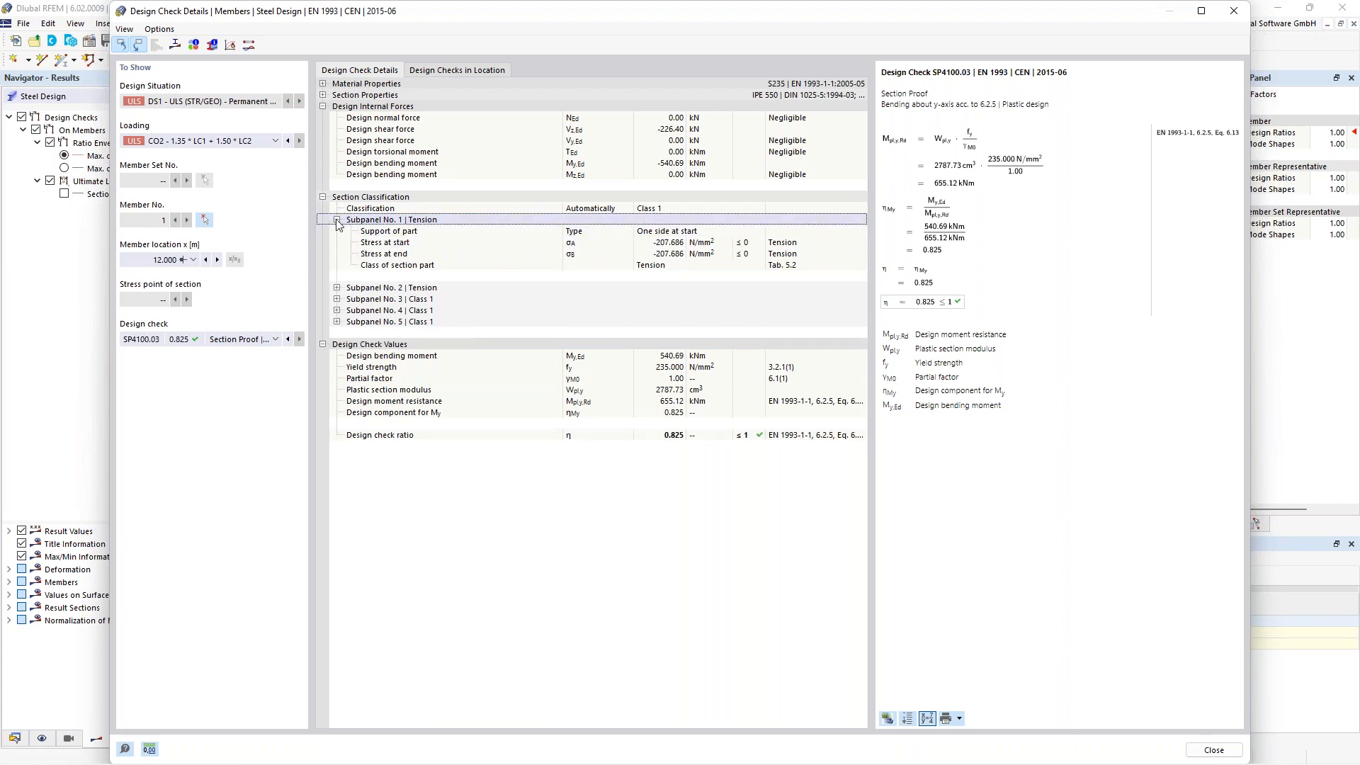
click(337, 299)
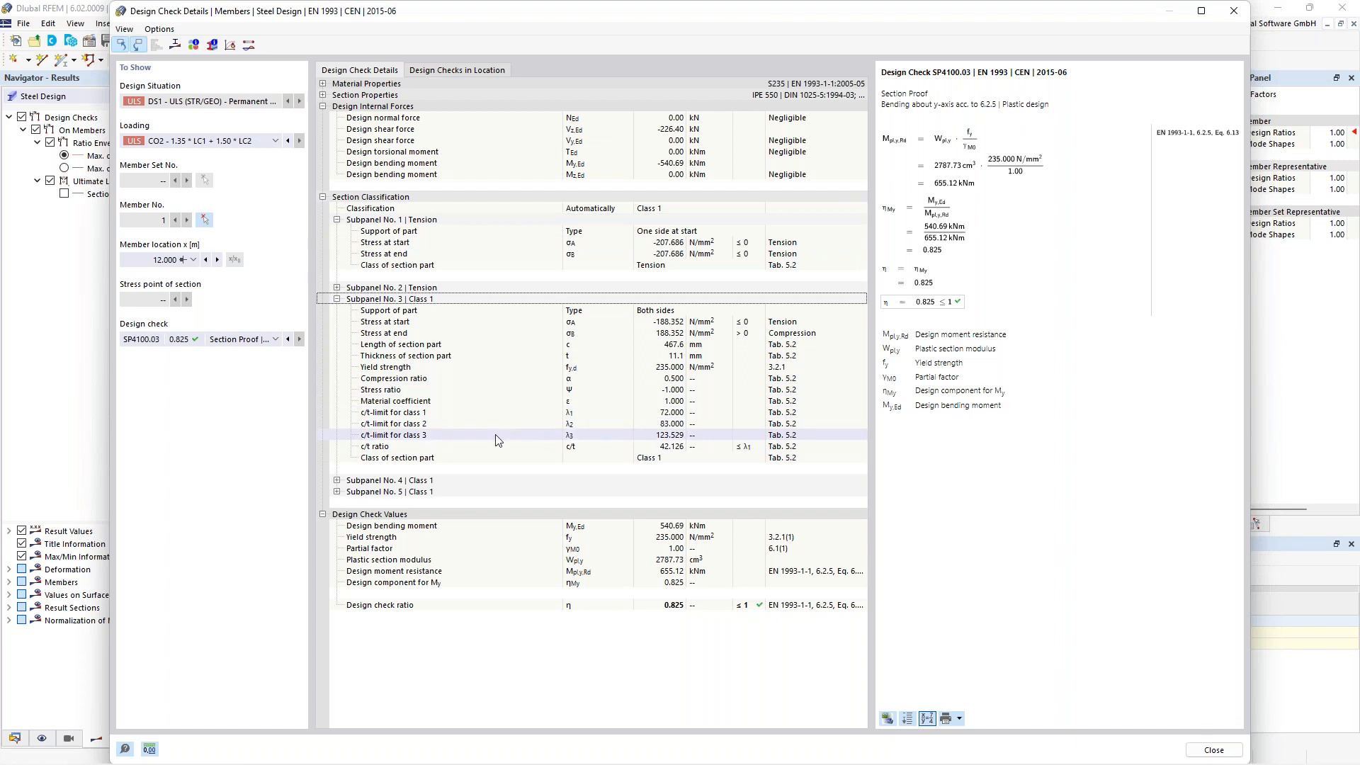
click(457, 447)
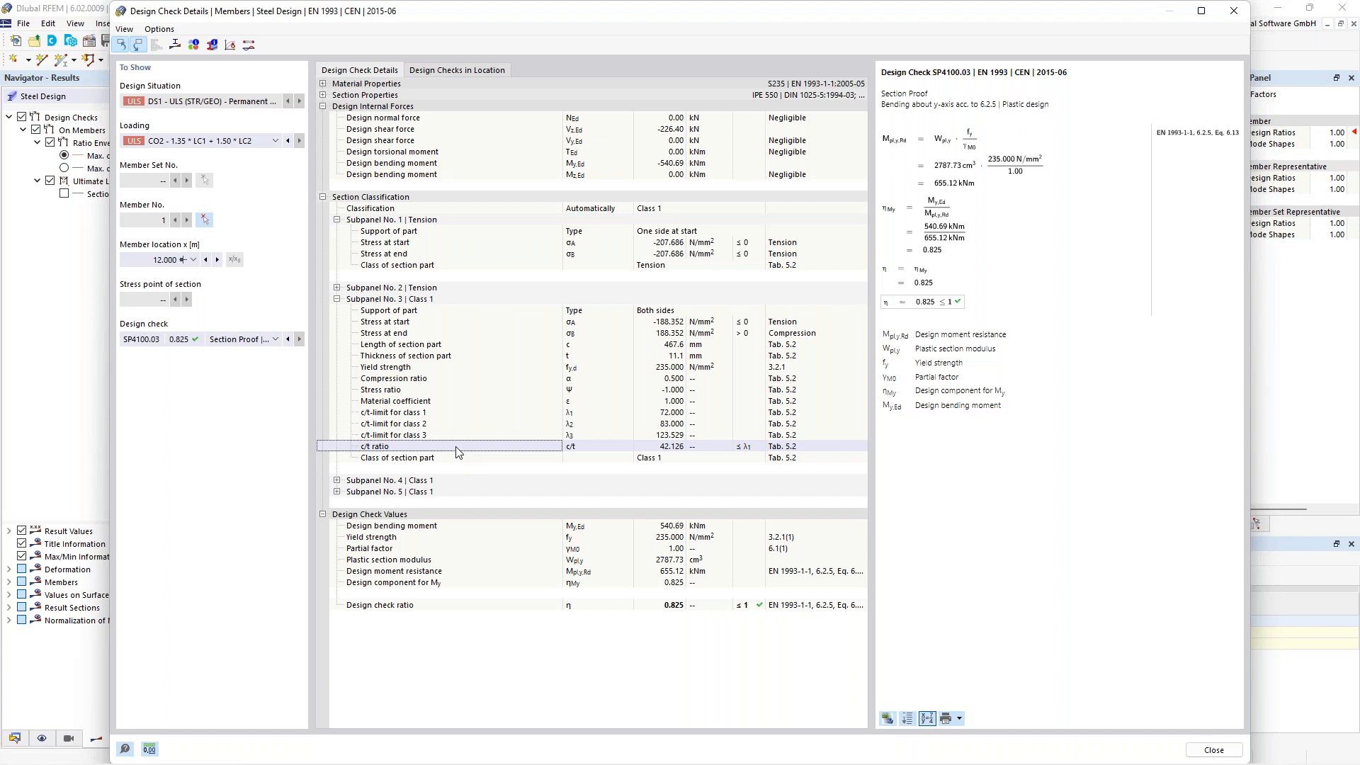
click(669, 448)
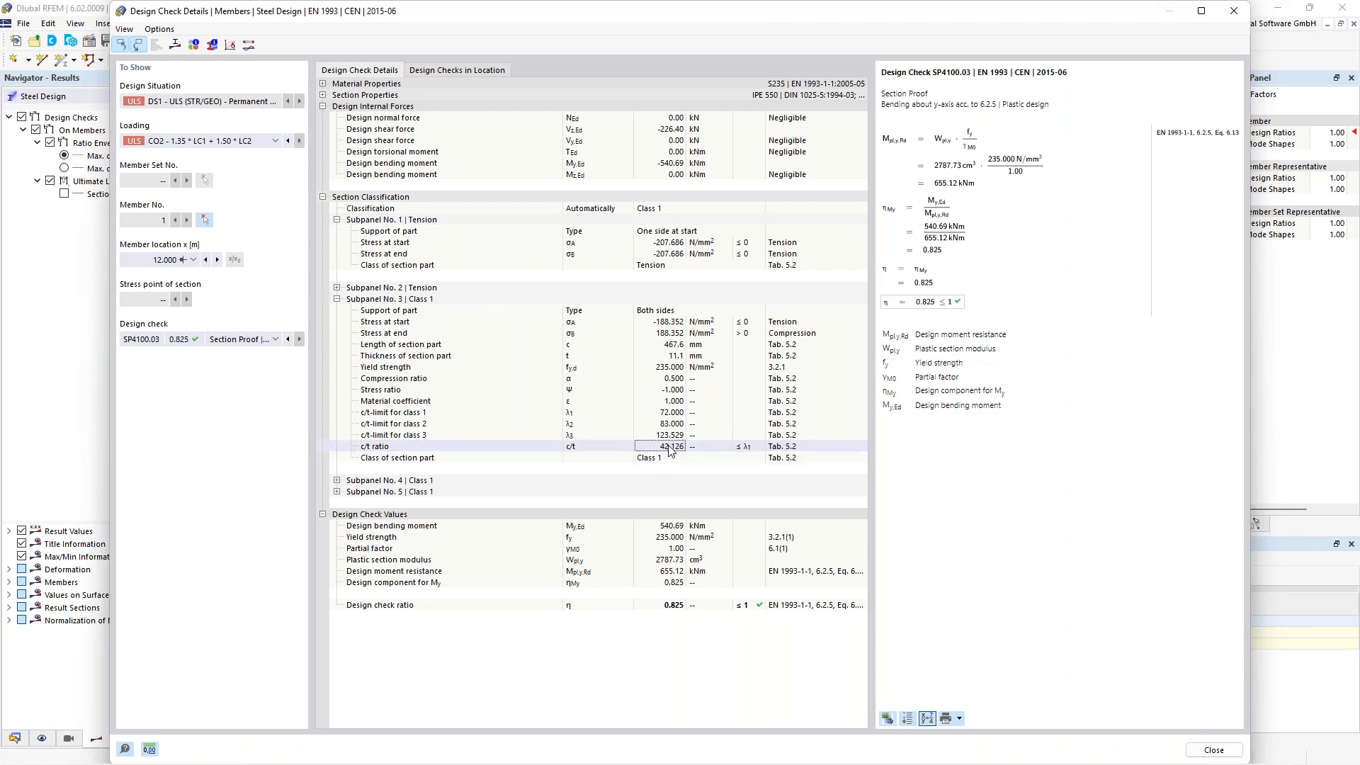
click(507, 416)
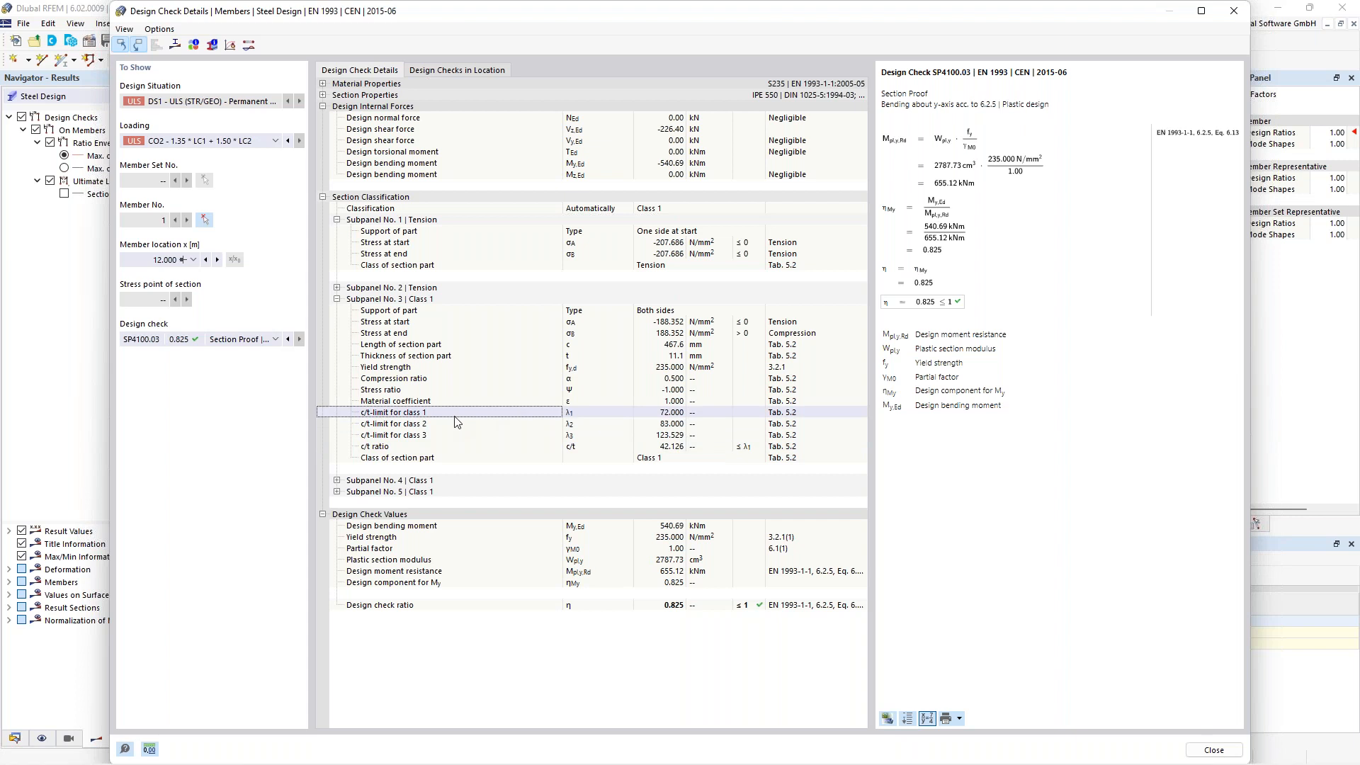
click(657, 447)
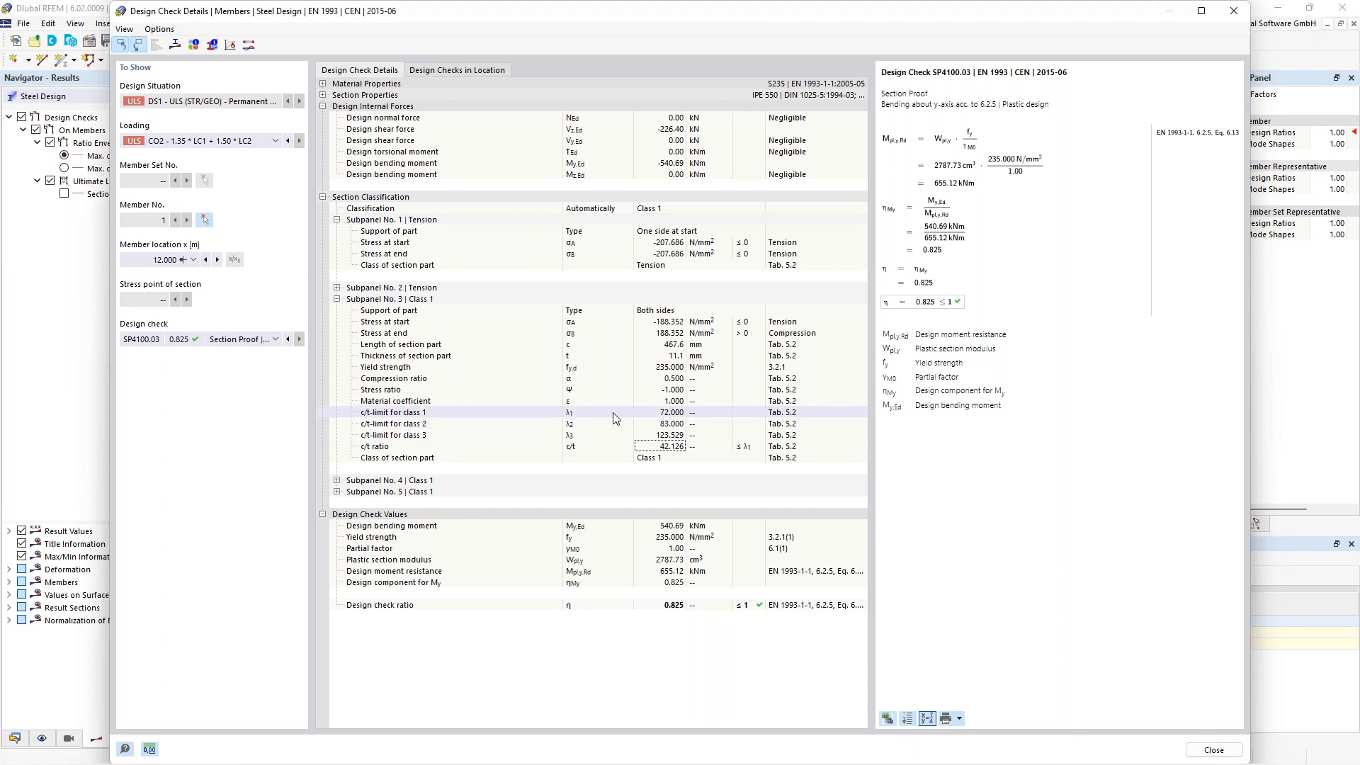
click(658, 425)
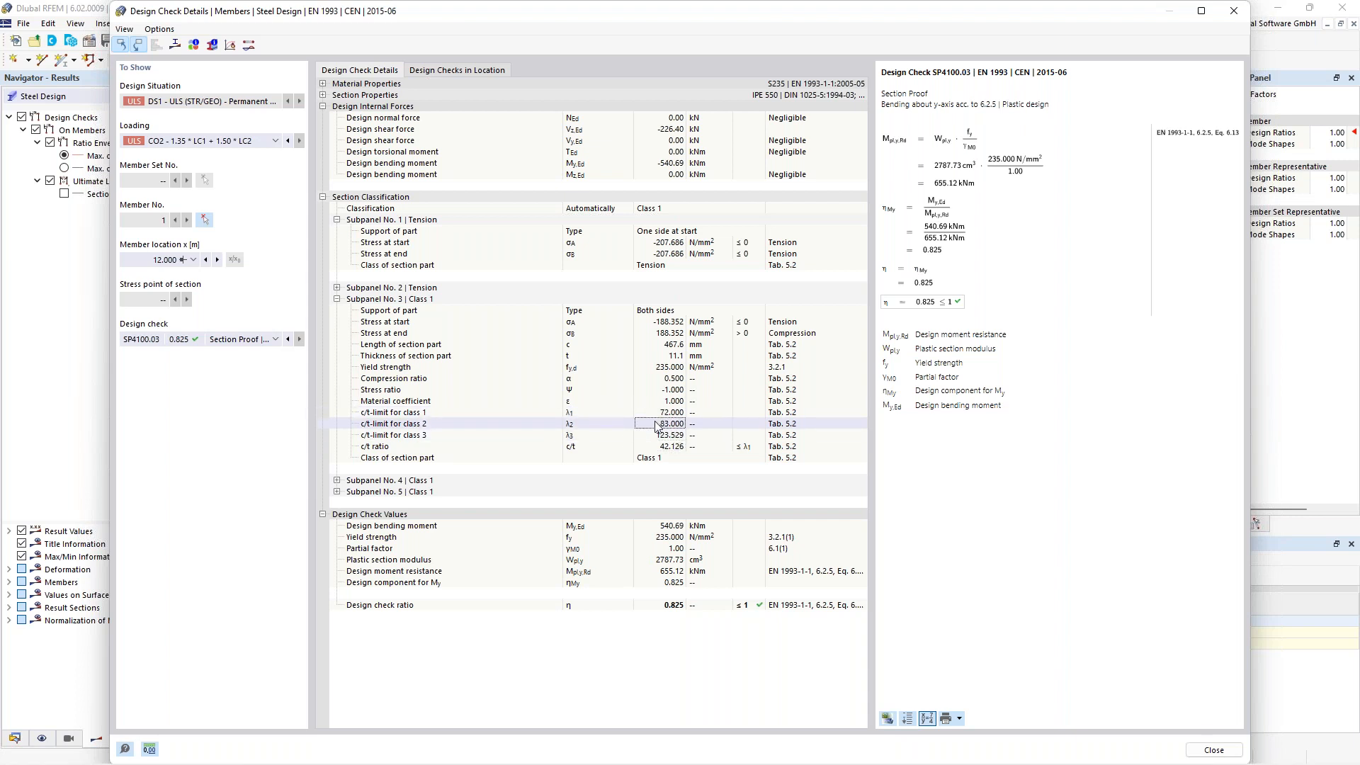
click(663, 414)
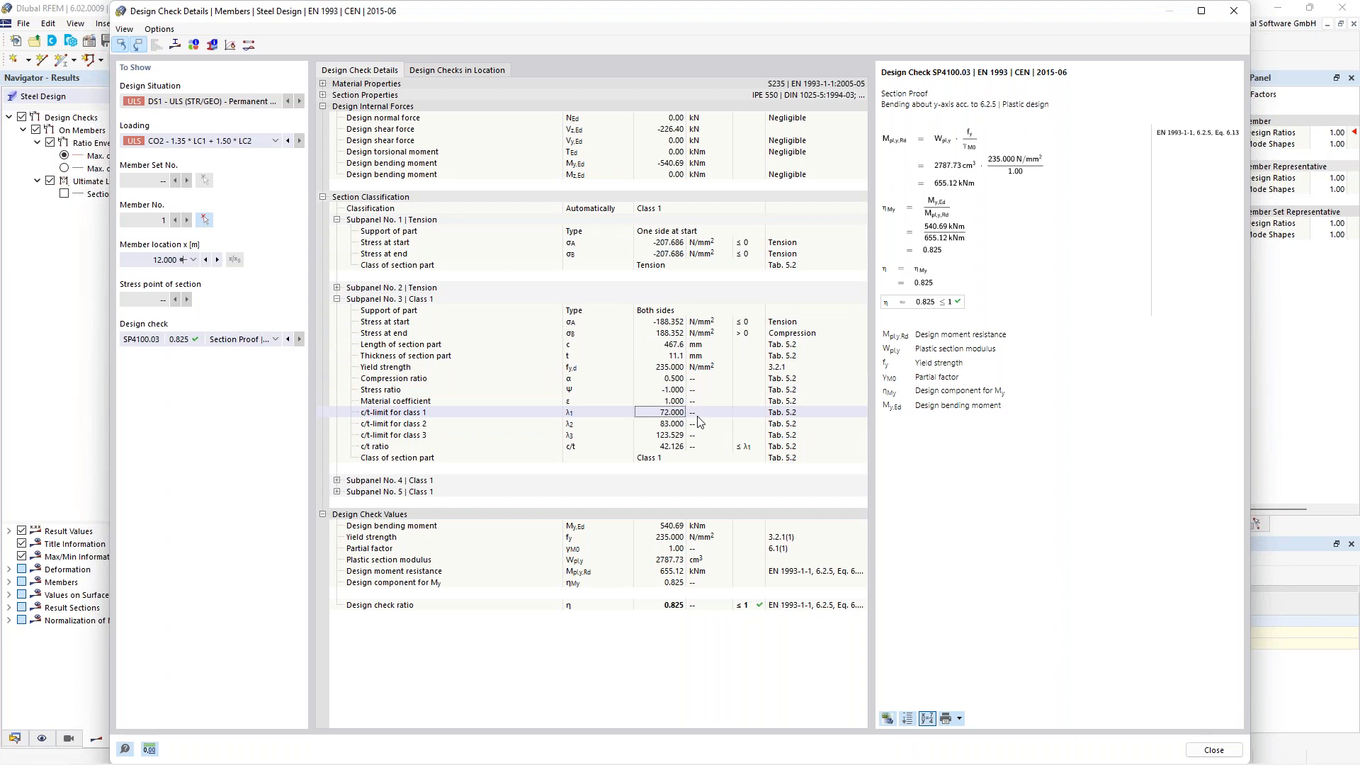
click(668, 446)
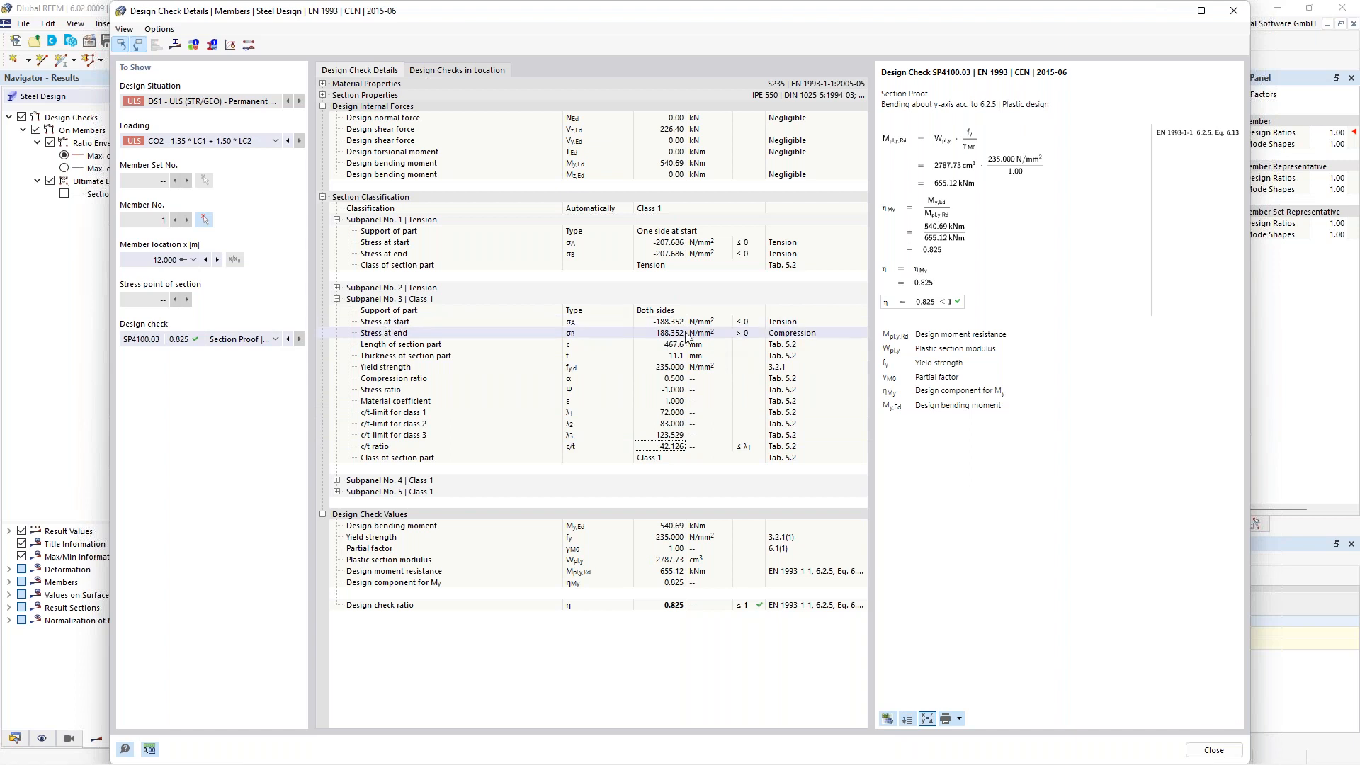
click(657, 313)
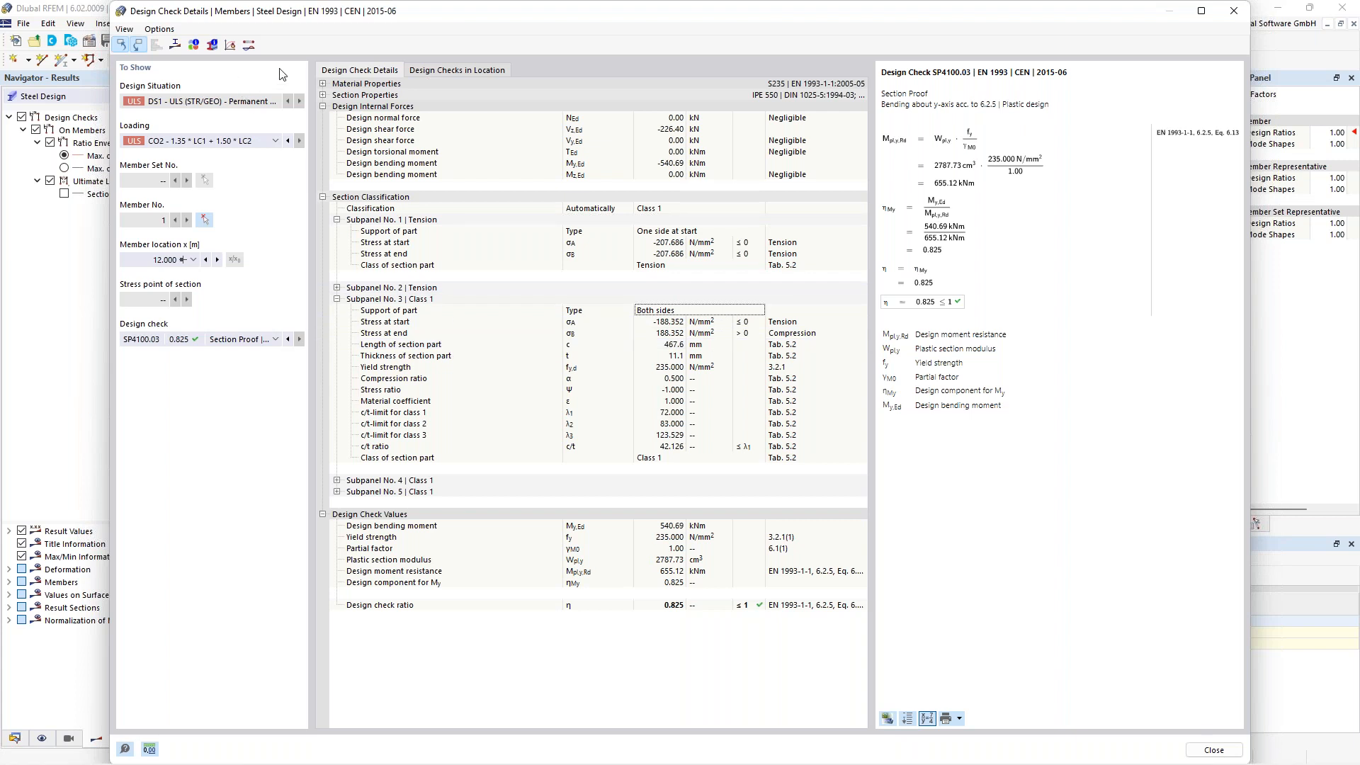
- Open the IPE 550 section information and examine its stress points and EN 1993 subpanels on the section drawing
click(216, 47)
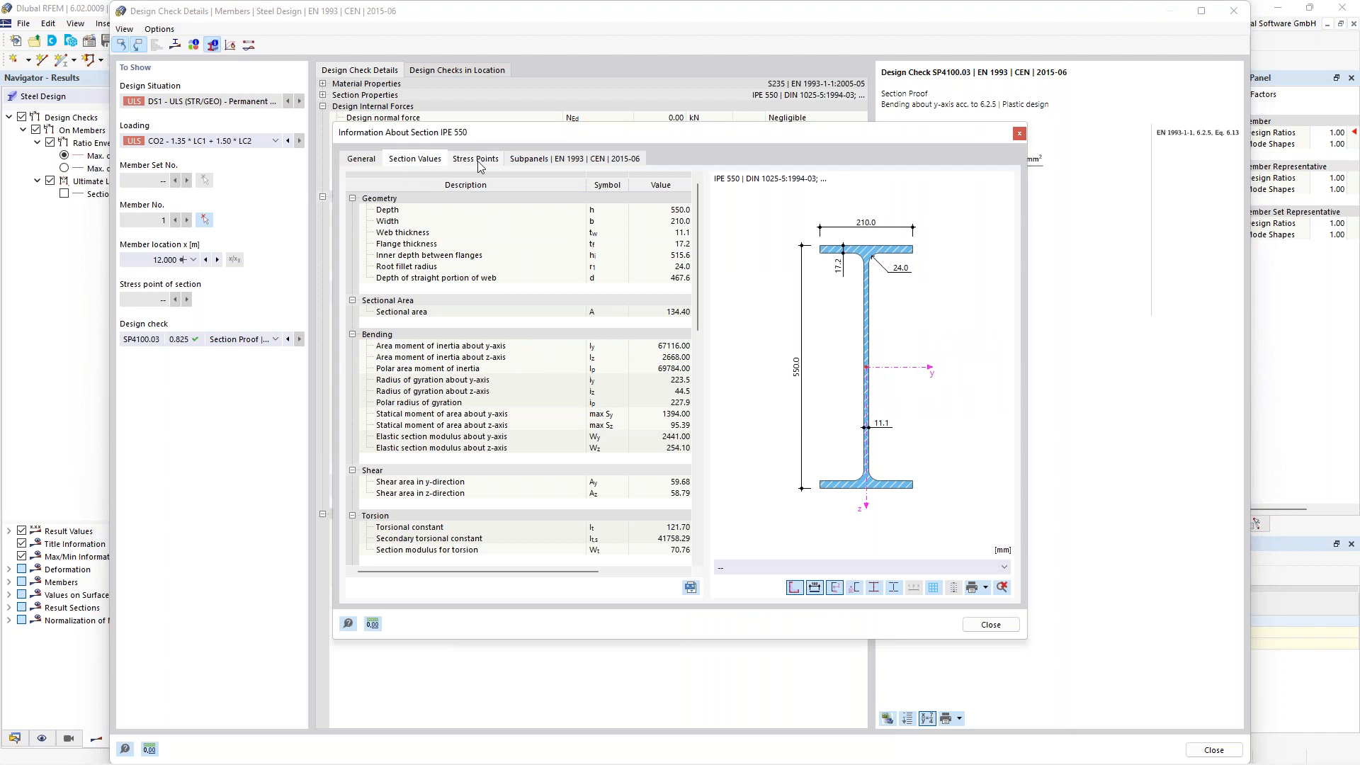
click(478, 160)
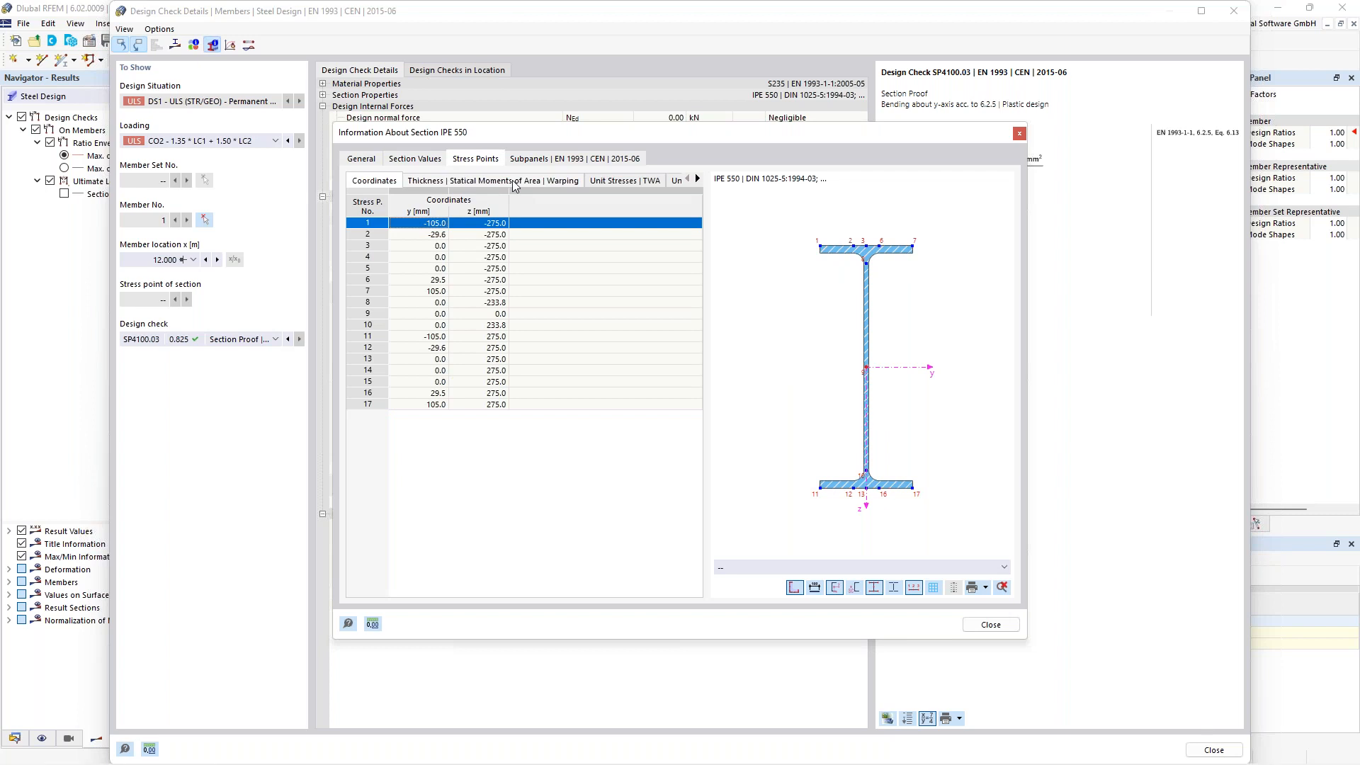
click(553, 161)
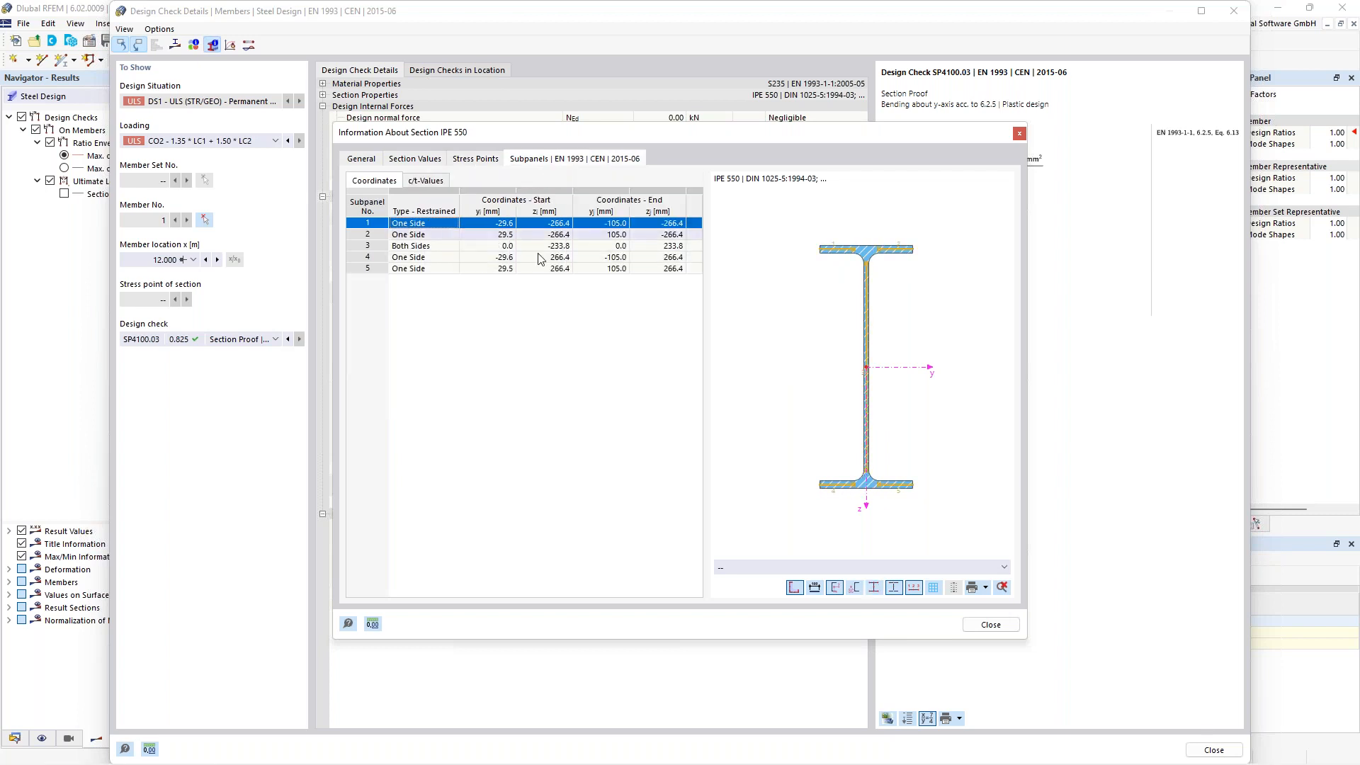
scroll(854, 330, up, 2)
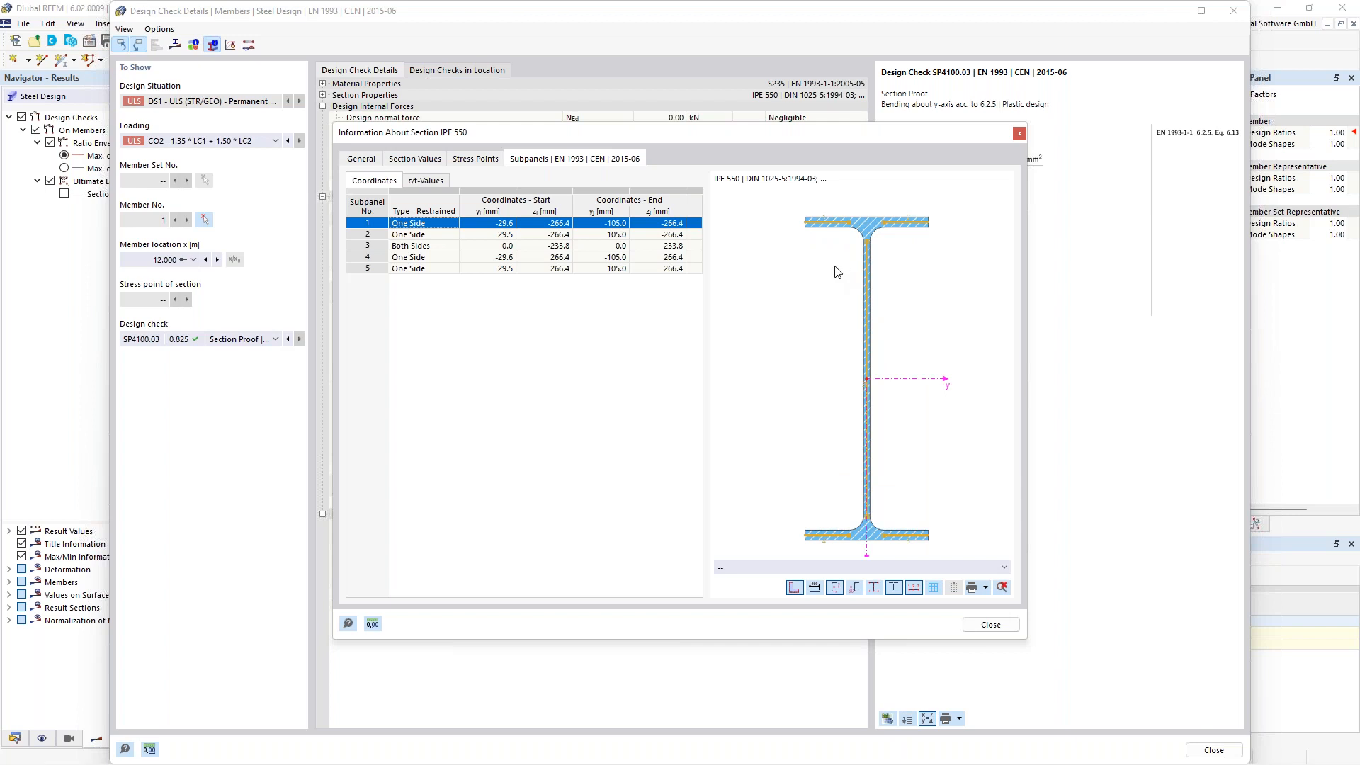
scroll(845, 273, up, 3)
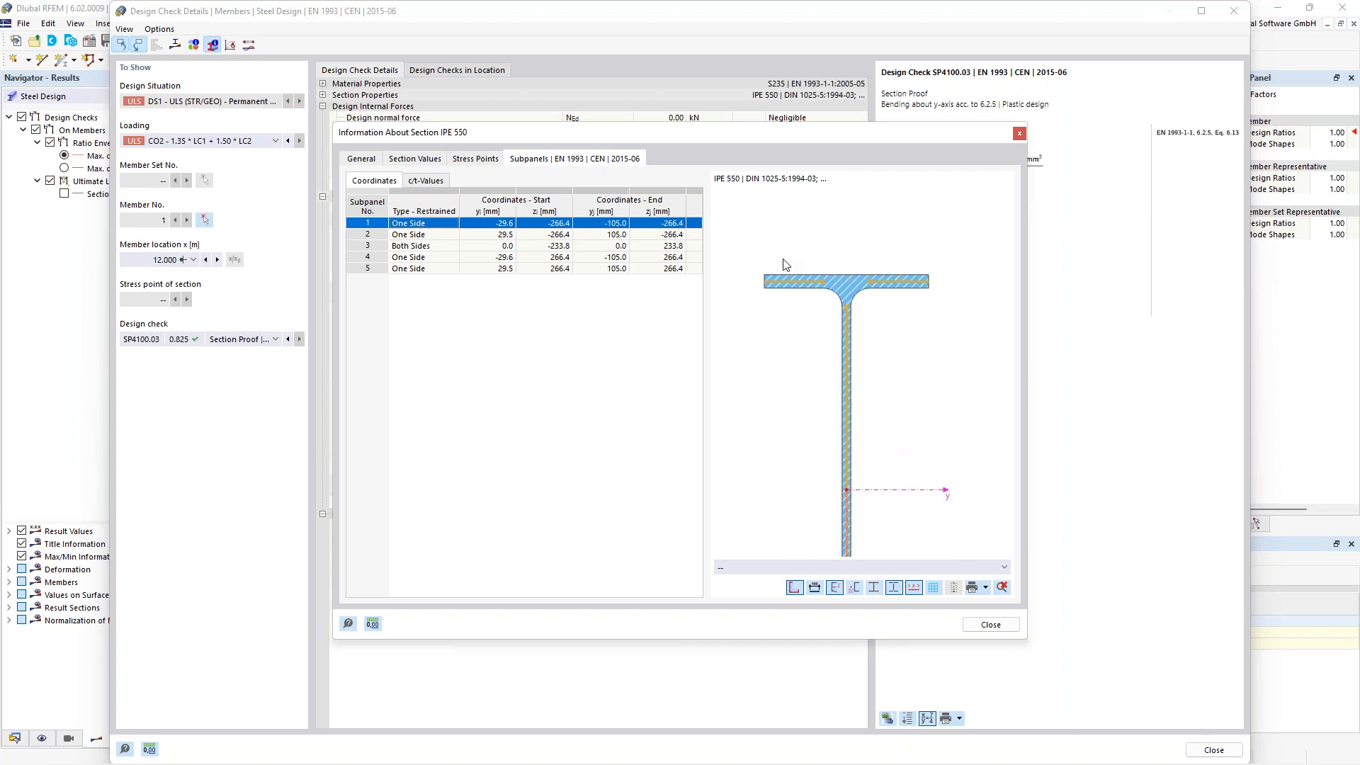
scroll(799, 291, down, 1)
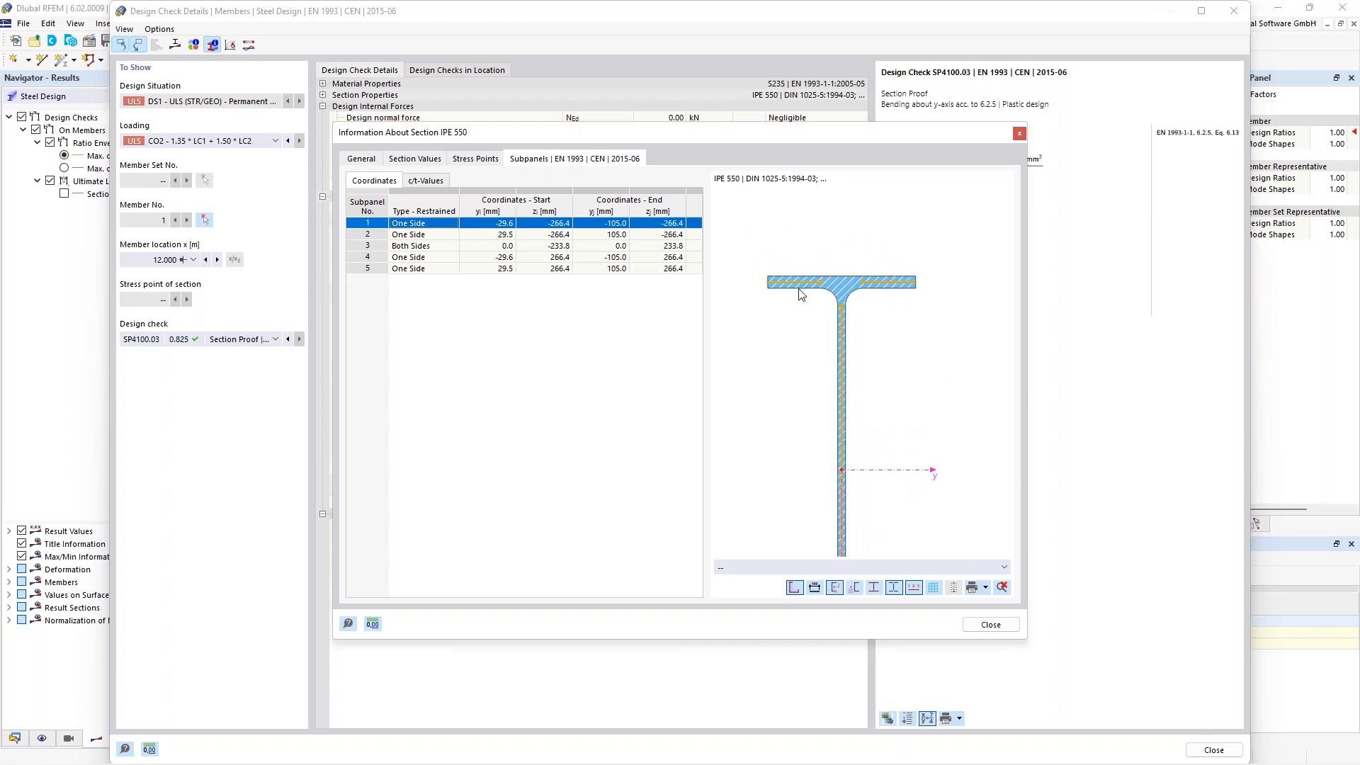
middle_drag(808, 396, 808, 351)
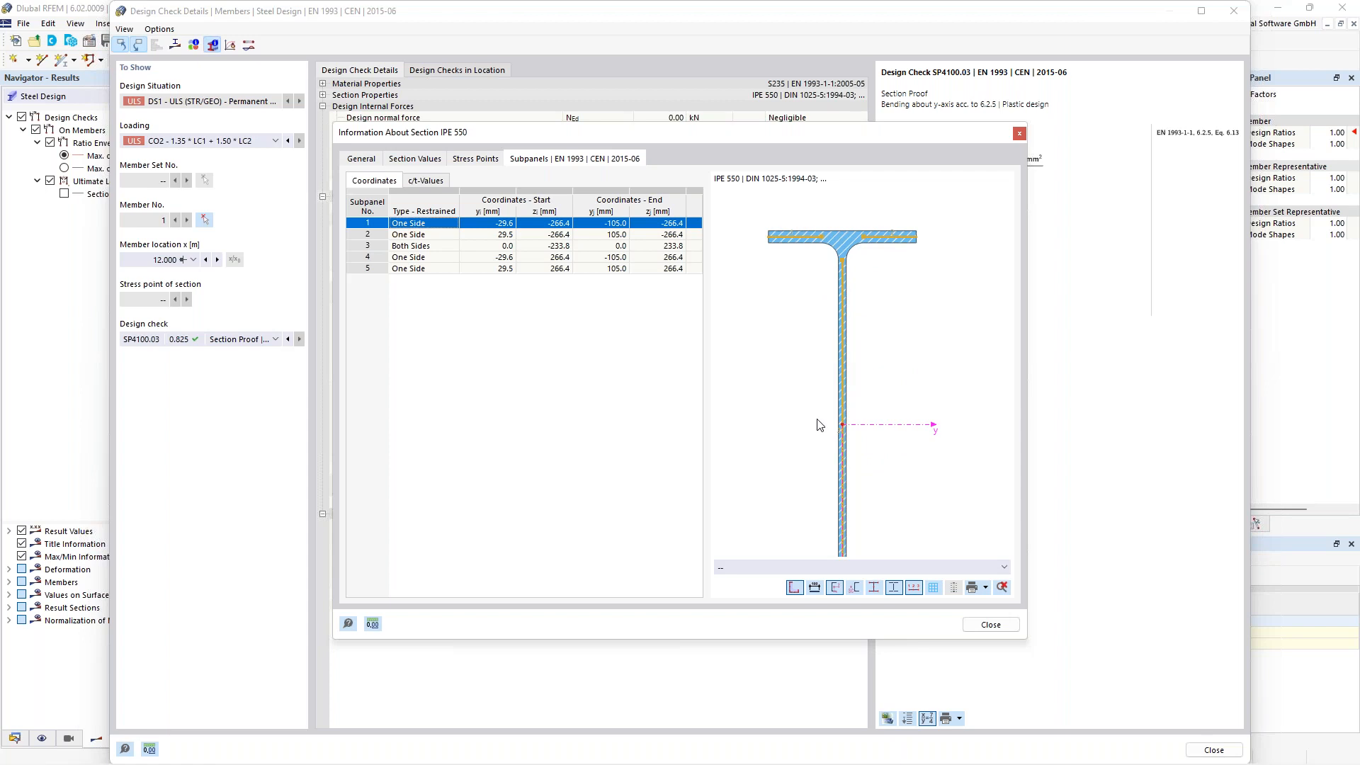
scroll(796, 436, down, 1)
mouse_move(796, 435)
middle_down()
mouse_move(825, 336)
mouse_move(807, 333)
middle_up()
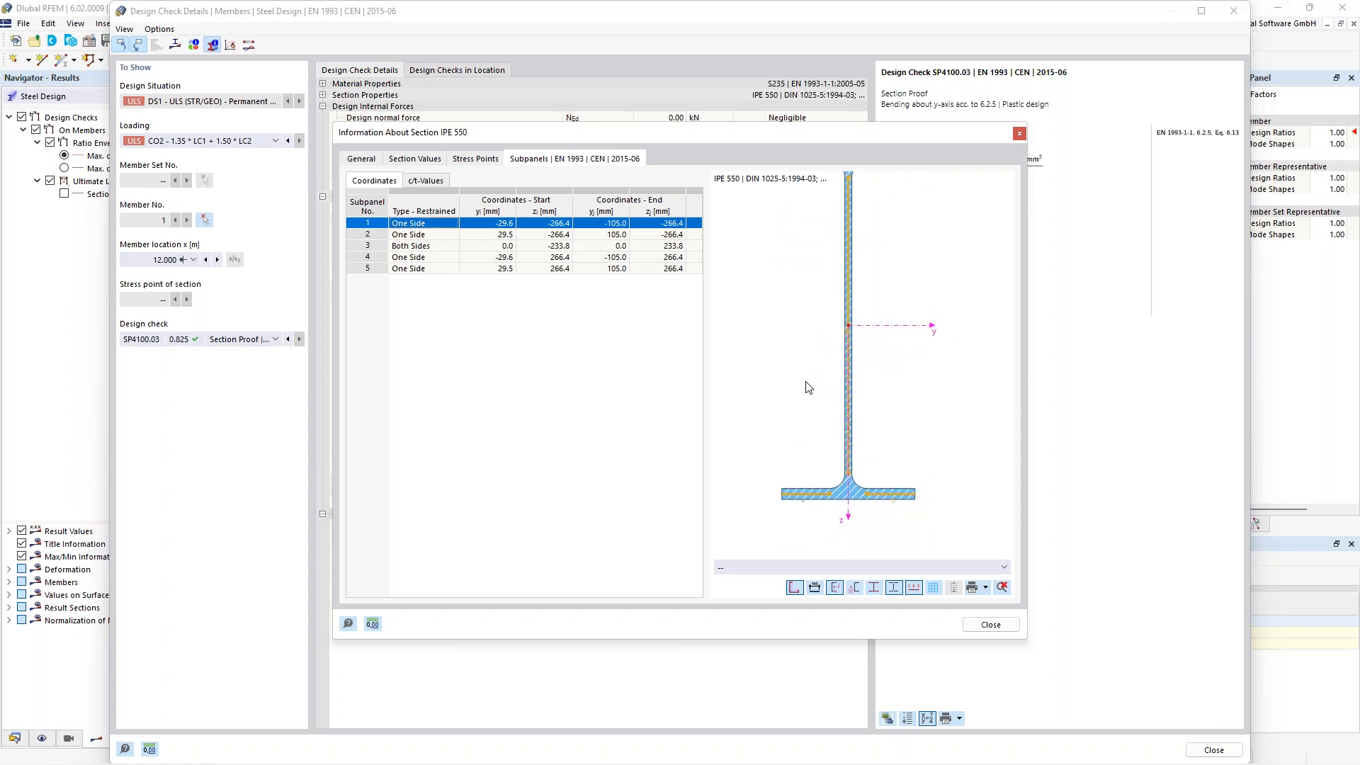
- Highlight web subpanel 3 and flange subpanel 4 on the section drawing, and close the section information
click(848, 377)
scroll(796, 297, down, 1)
middle_drag(793, 304, 800, 324)
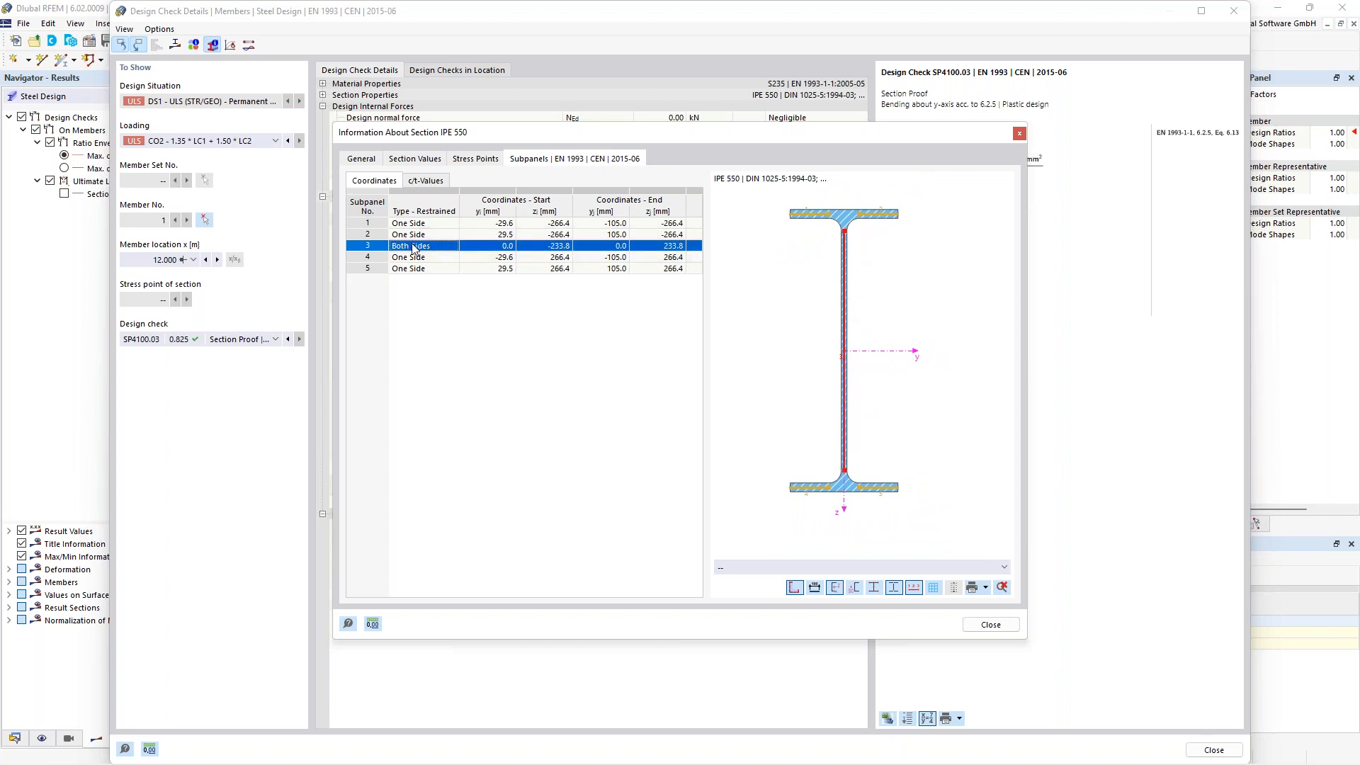
click(816, 483)
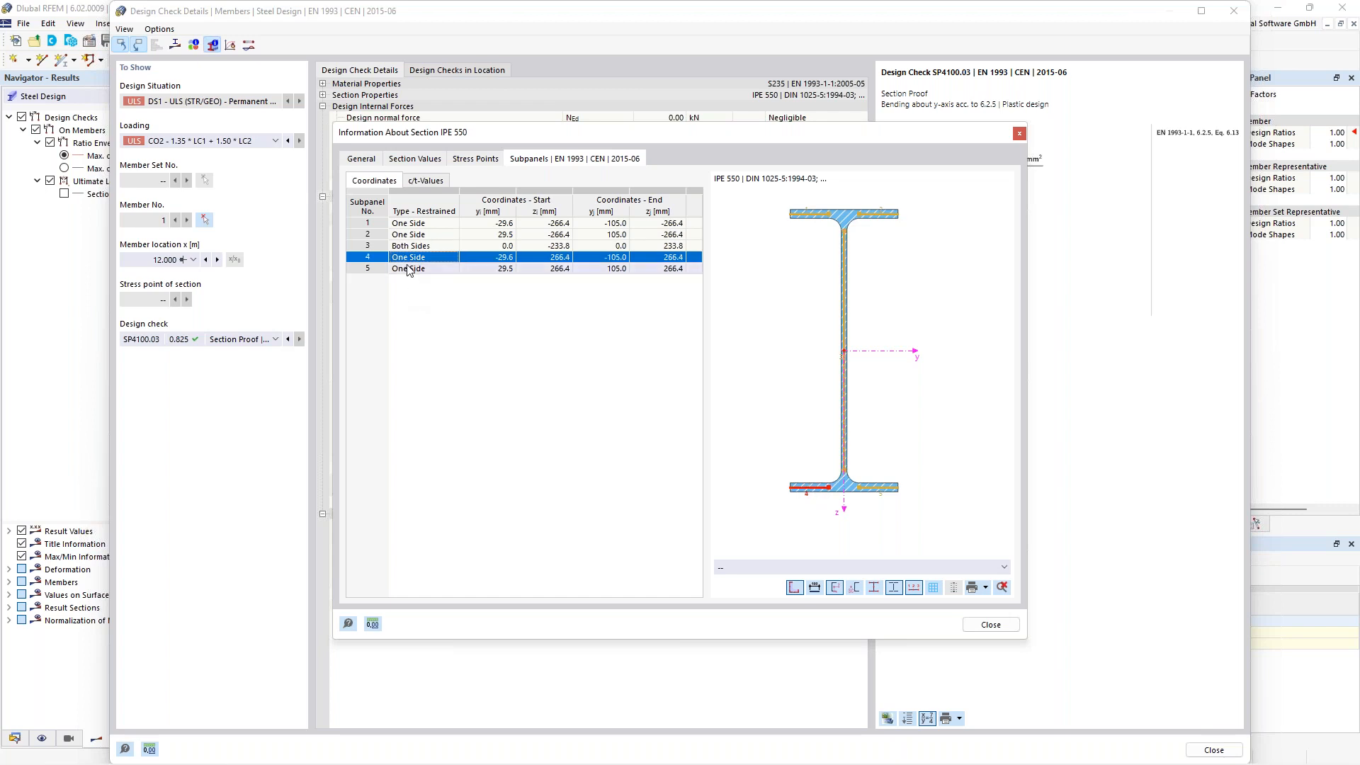
click(991, 624)
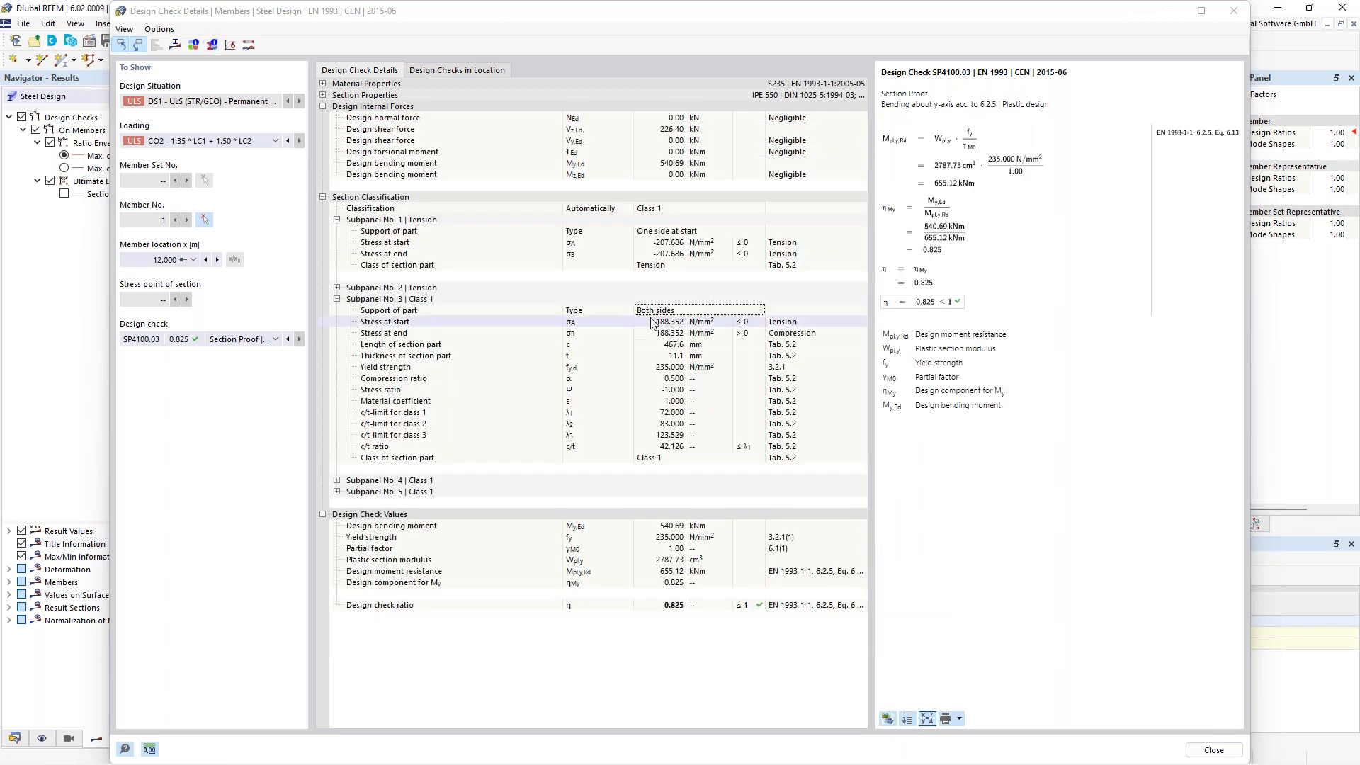
- Read the classification data of subpanel No. 4, close the design check details and select the SP4100.03 description in the results table
click(338, 480)
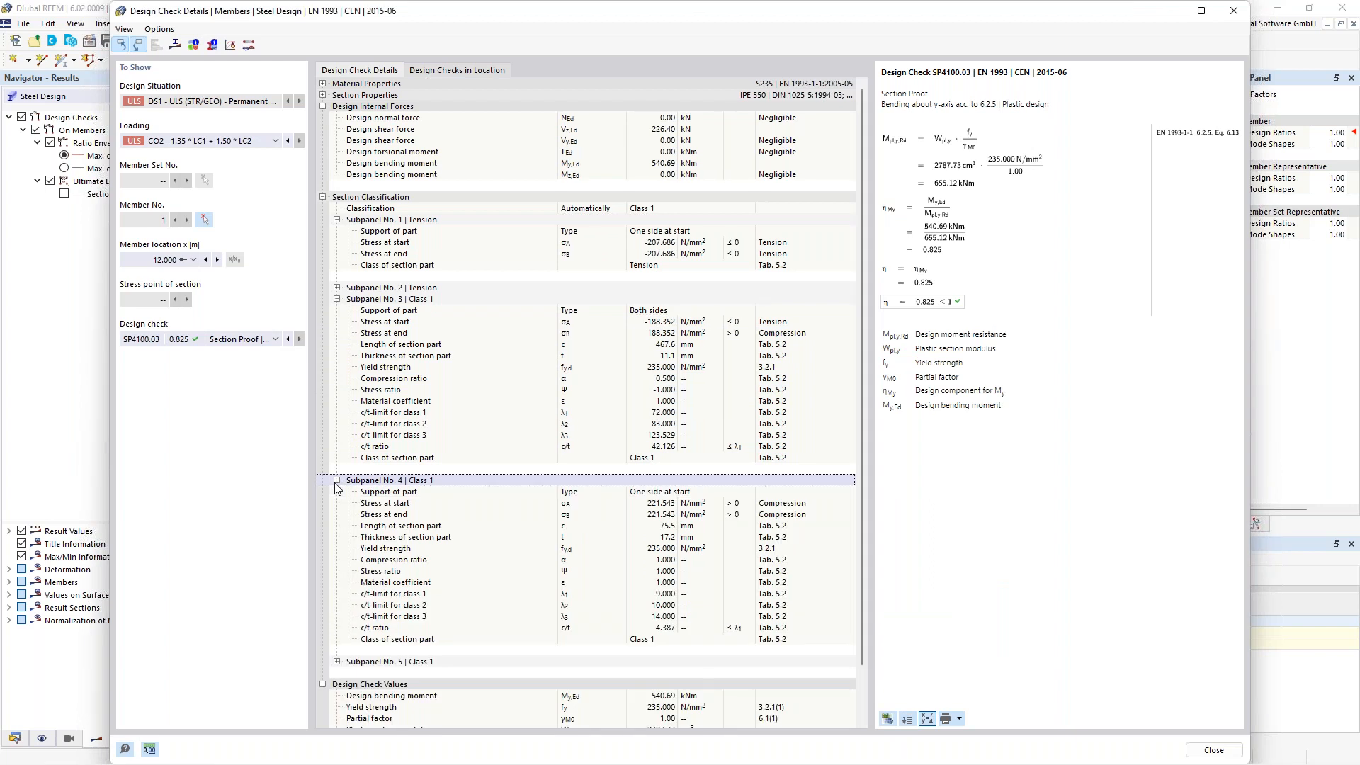
click(337, 481)
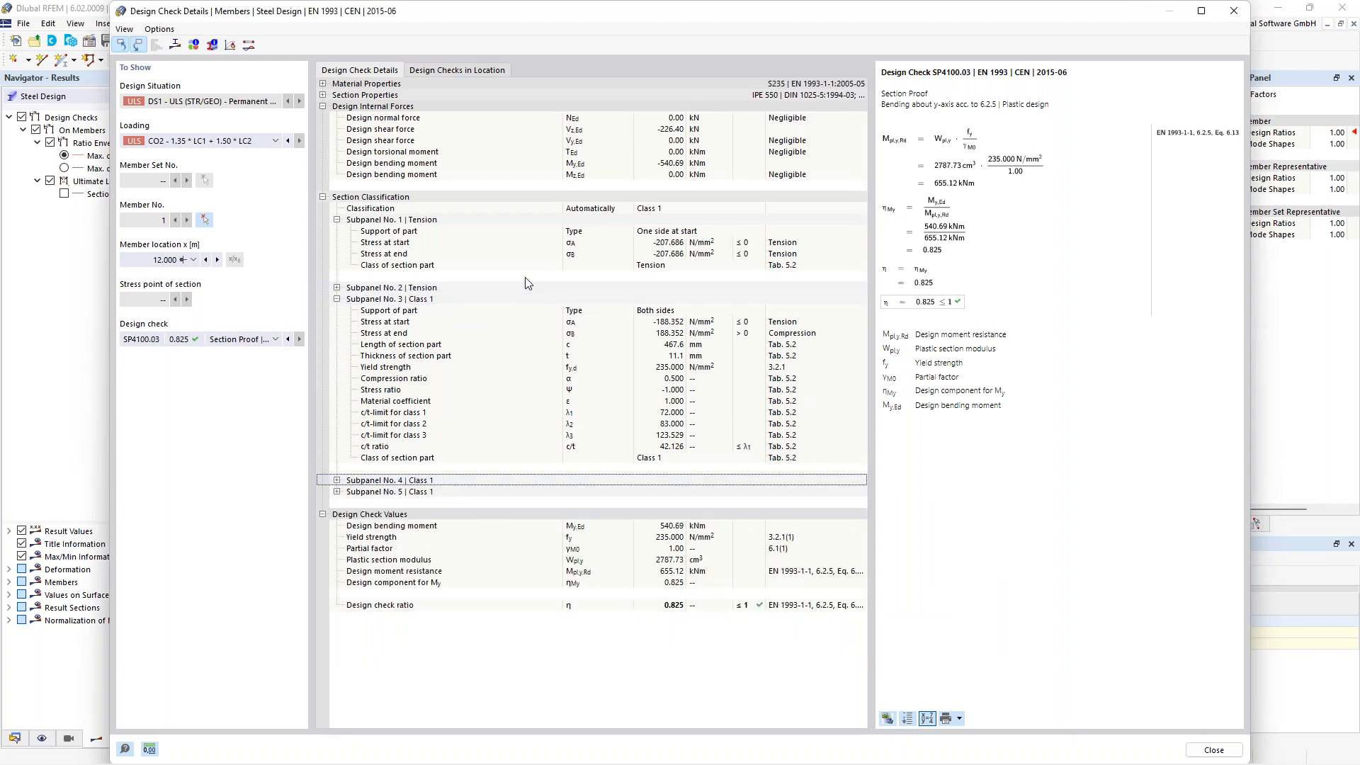
click(1234, 12)
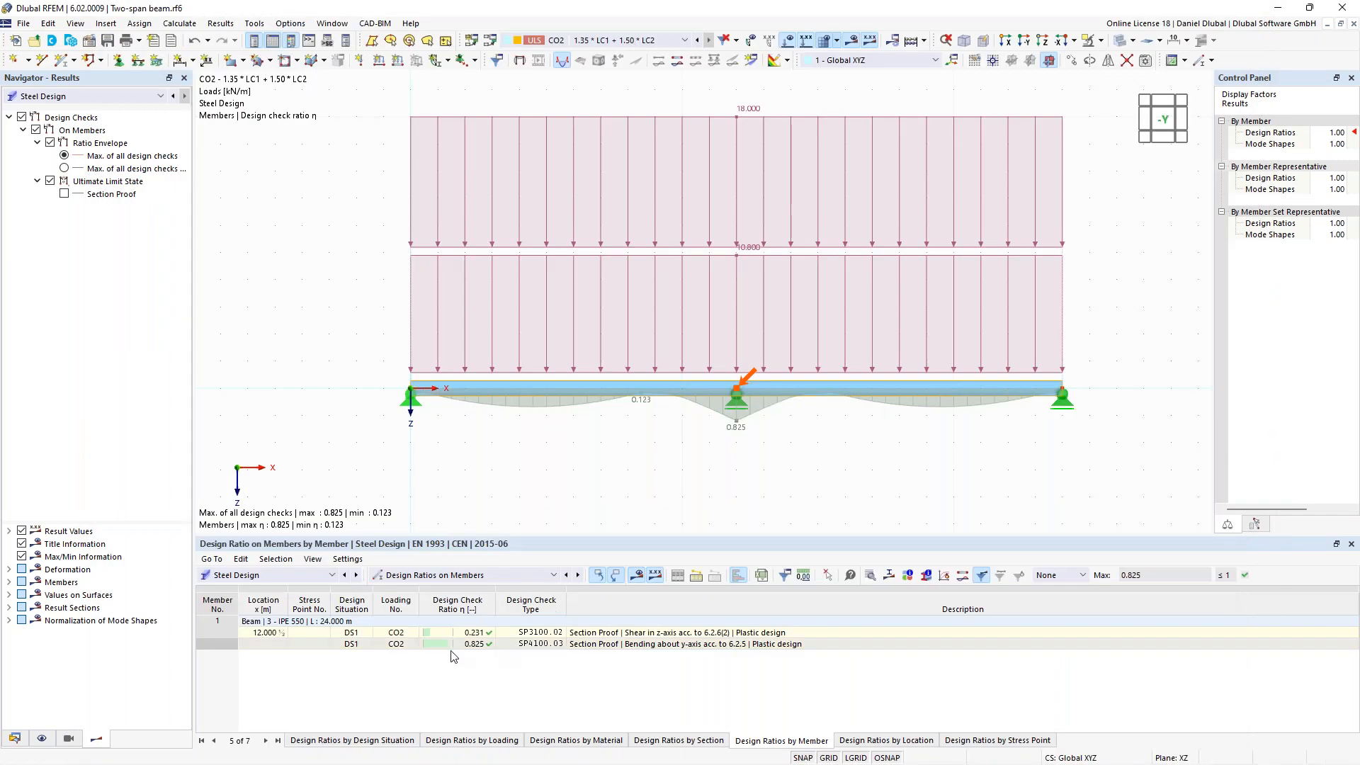
click(586, 646)
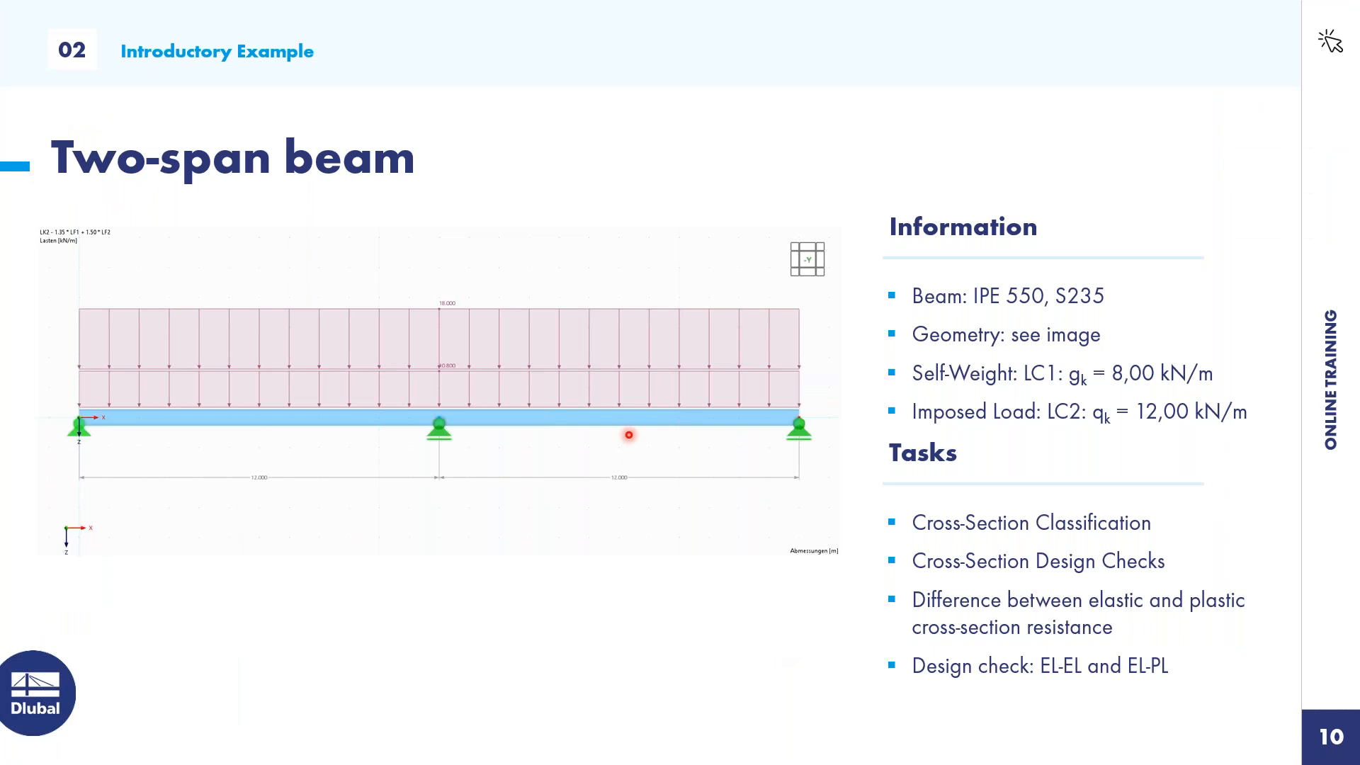
key(Left)
key(Left)
key(Right)
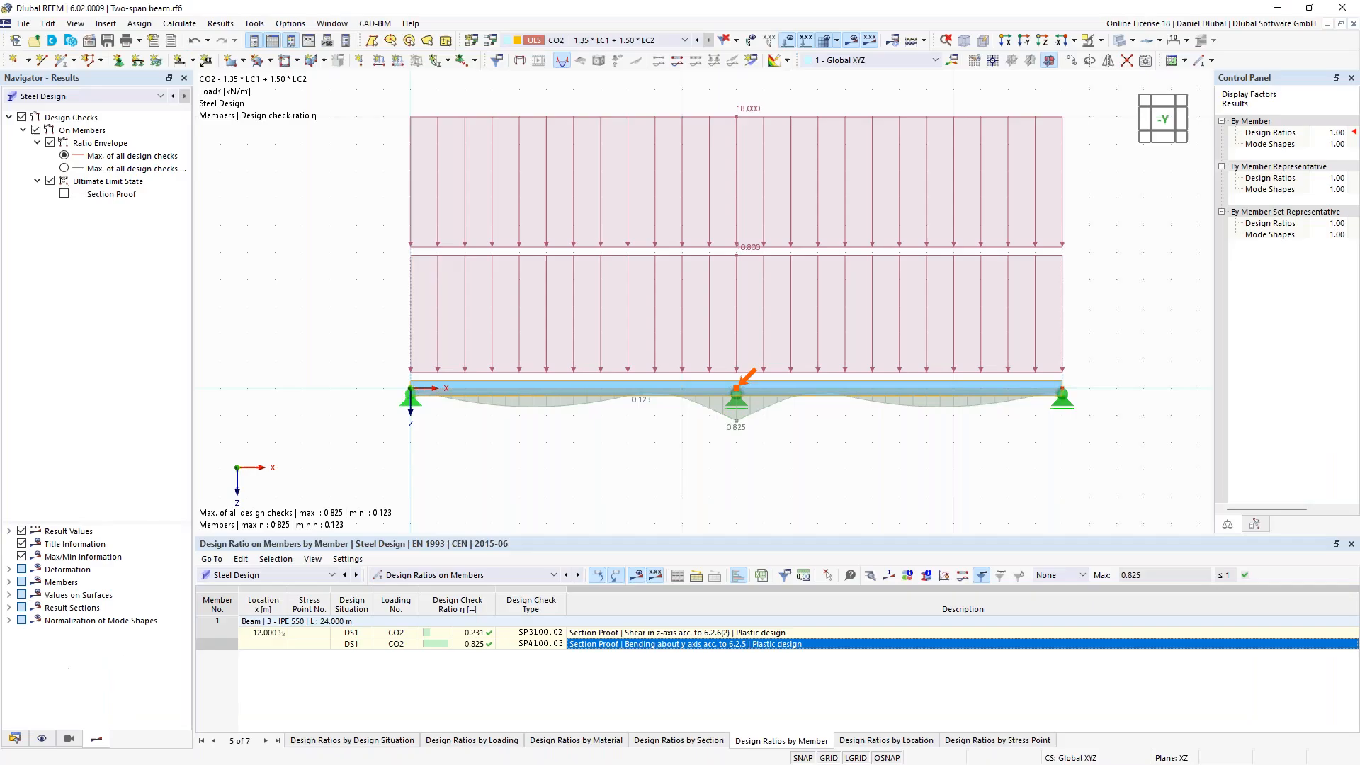
- Open the SP4100.03 design check details, examine the design moment resistance and the plastic design note, and close the details
click(424, 644)
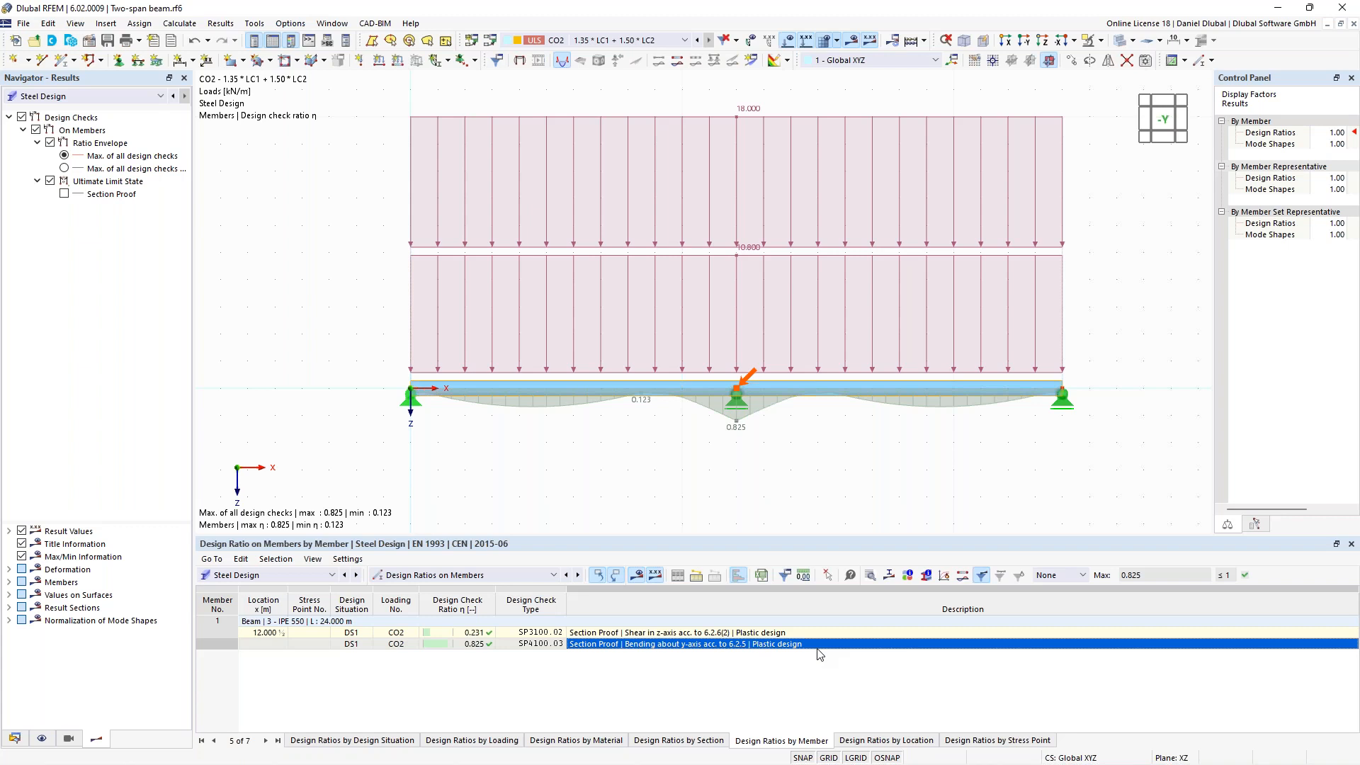
double_click(728, 652)
click(417, 268)
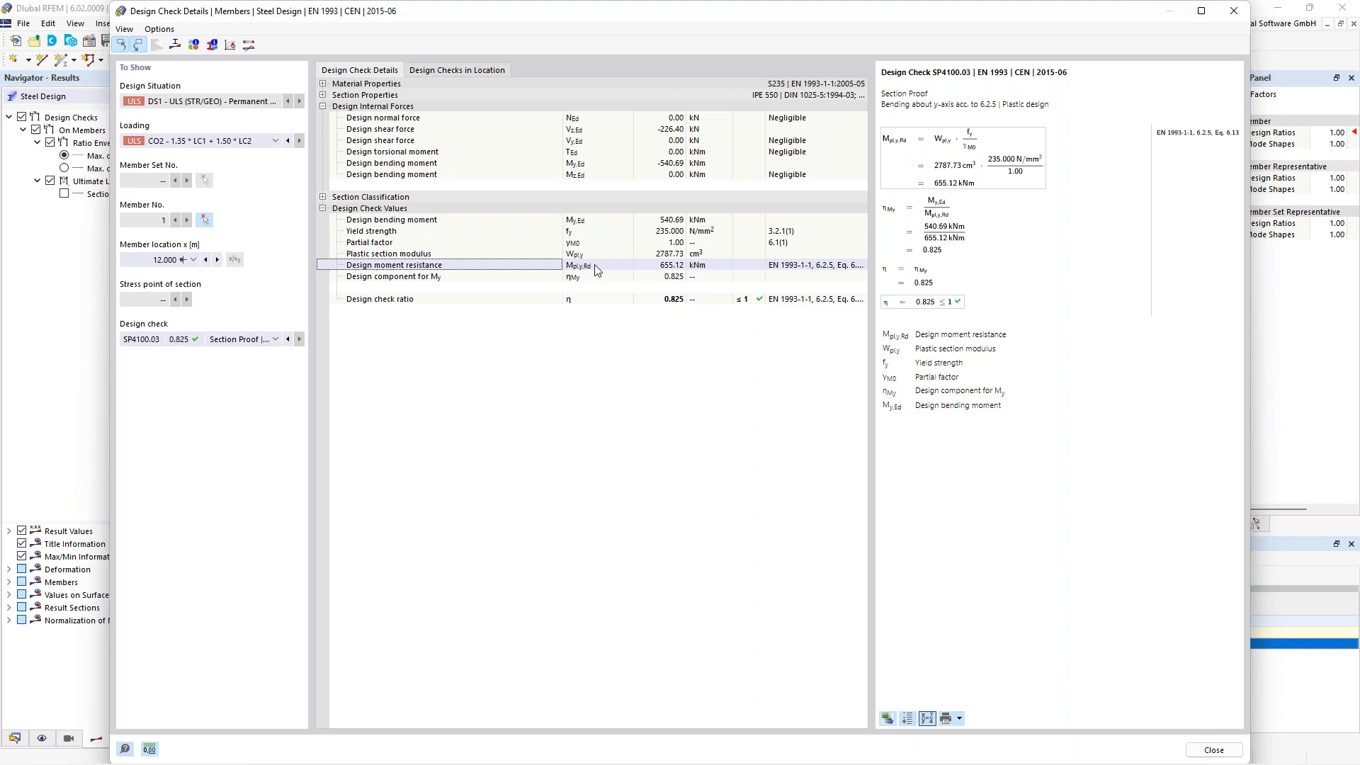
click(673, 269)
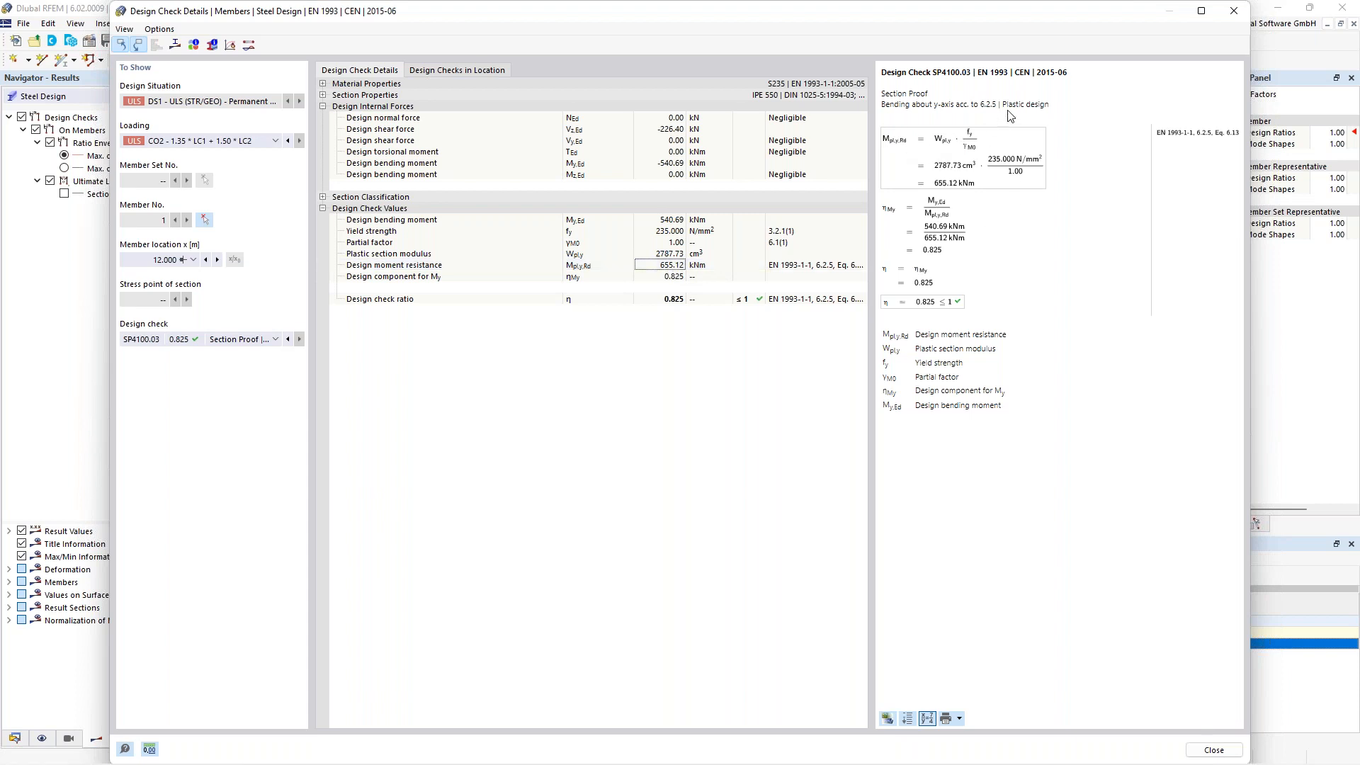
drag(1003, 104, 1049, 106)
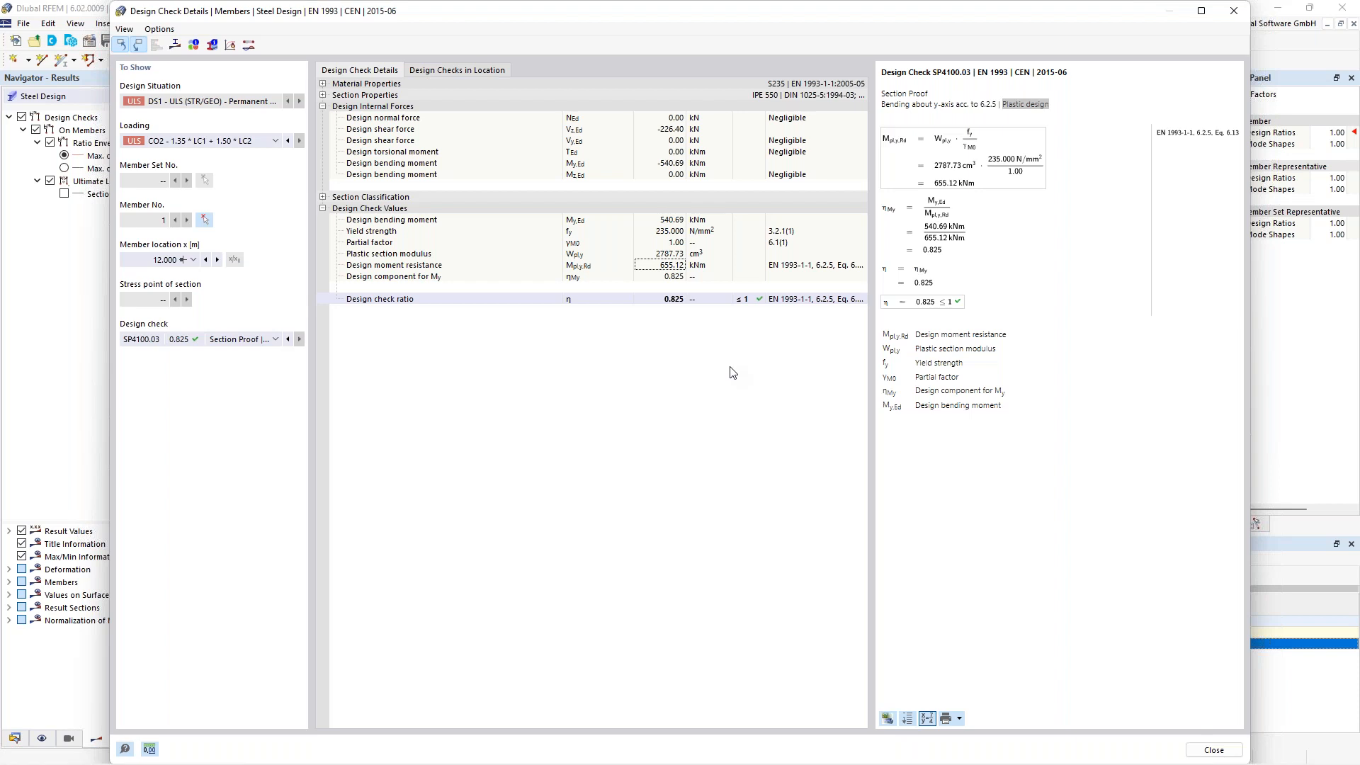
click(1233, 11)
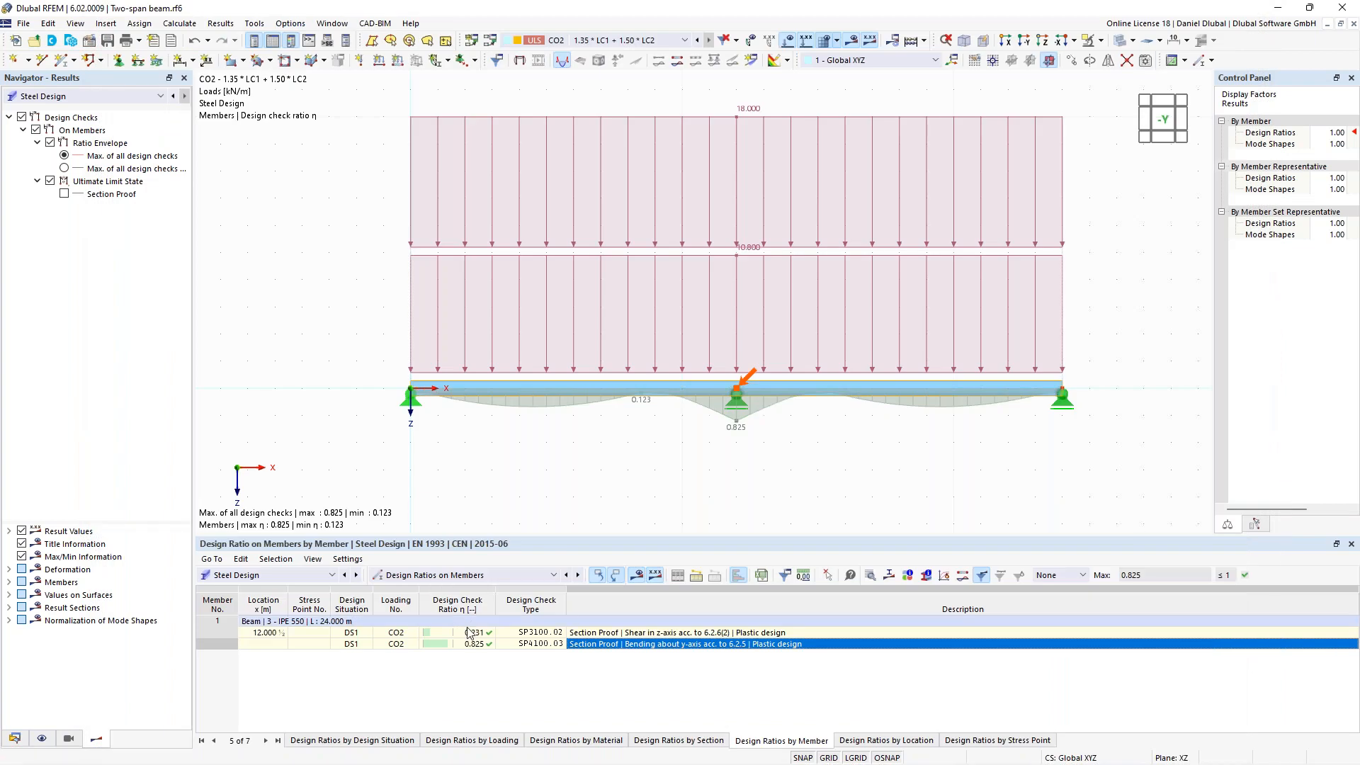
- Show the steel design input data for sections and examine the section classification options of IPE 550 section No. 3, leaving it at Automatically
click(500, 576)
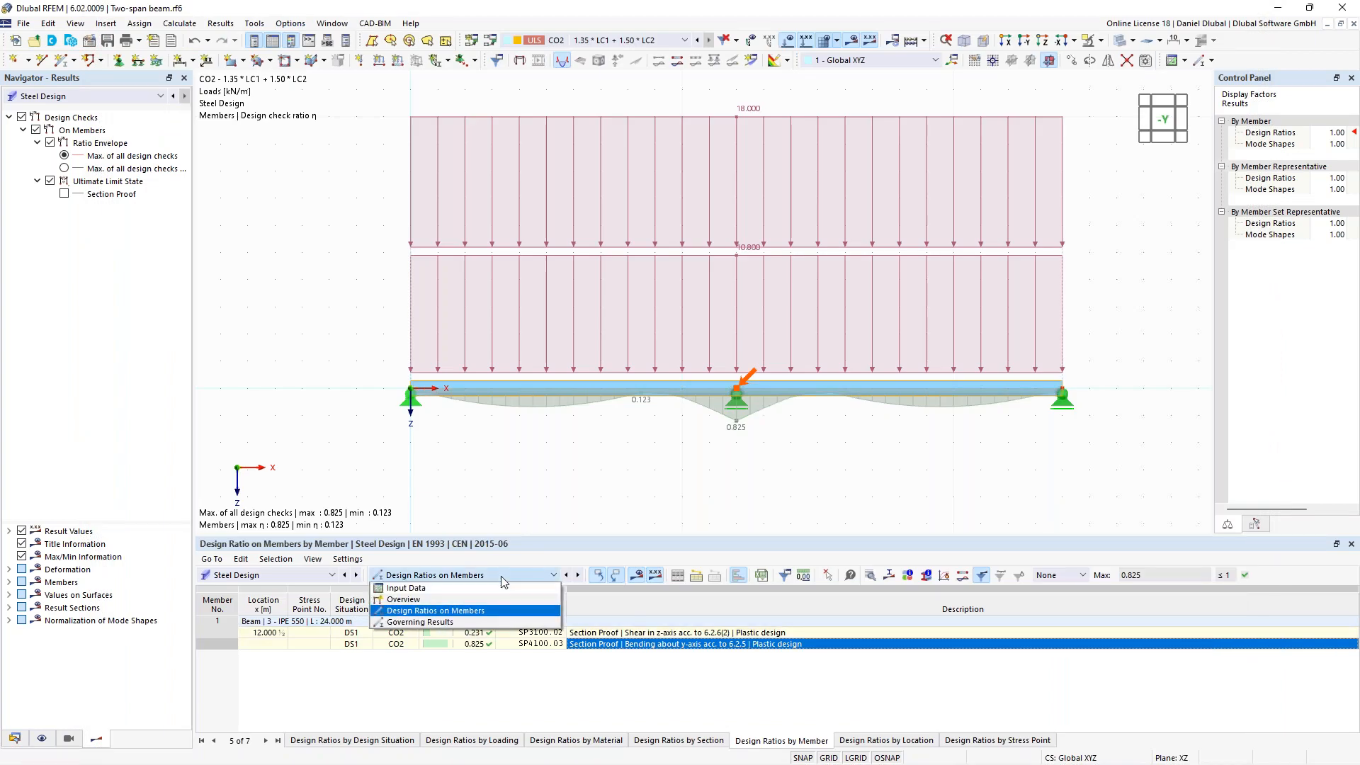
click(489, 587)
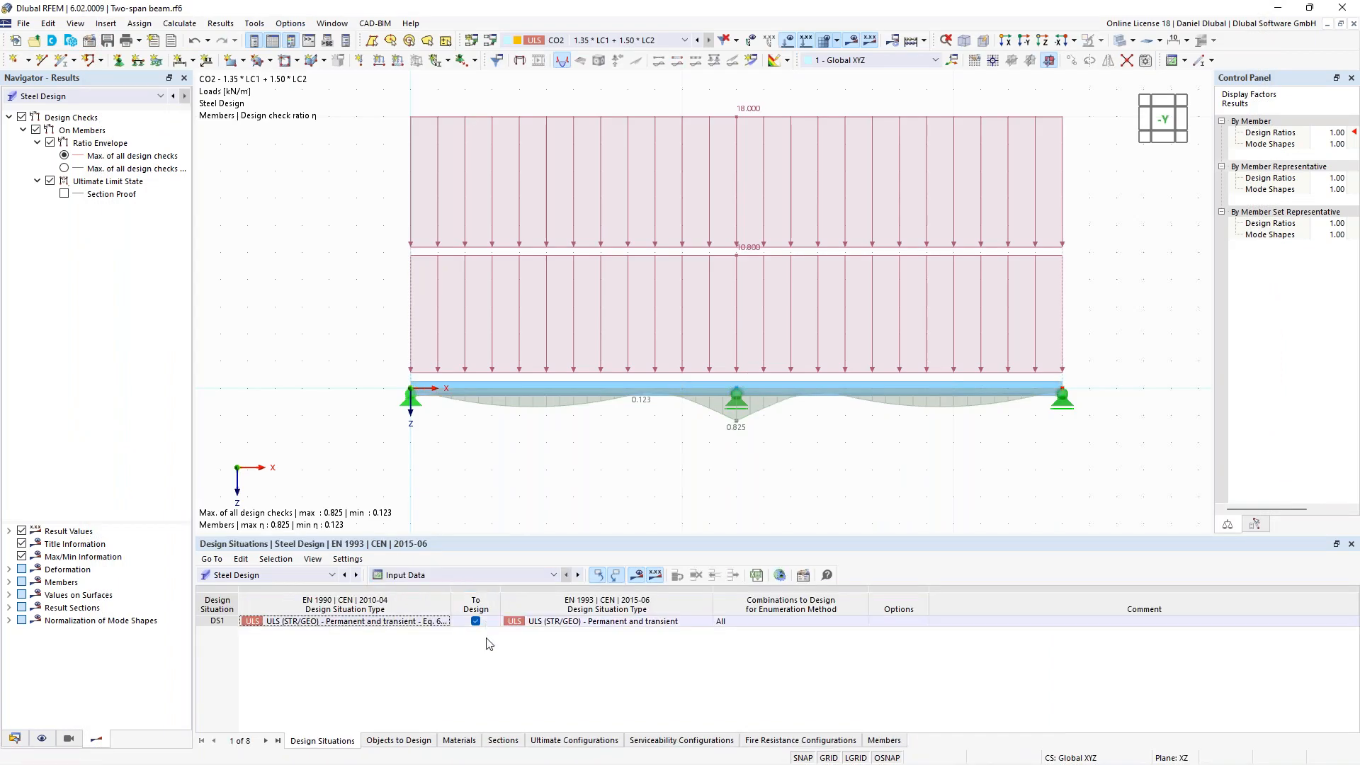
click(500, 741)
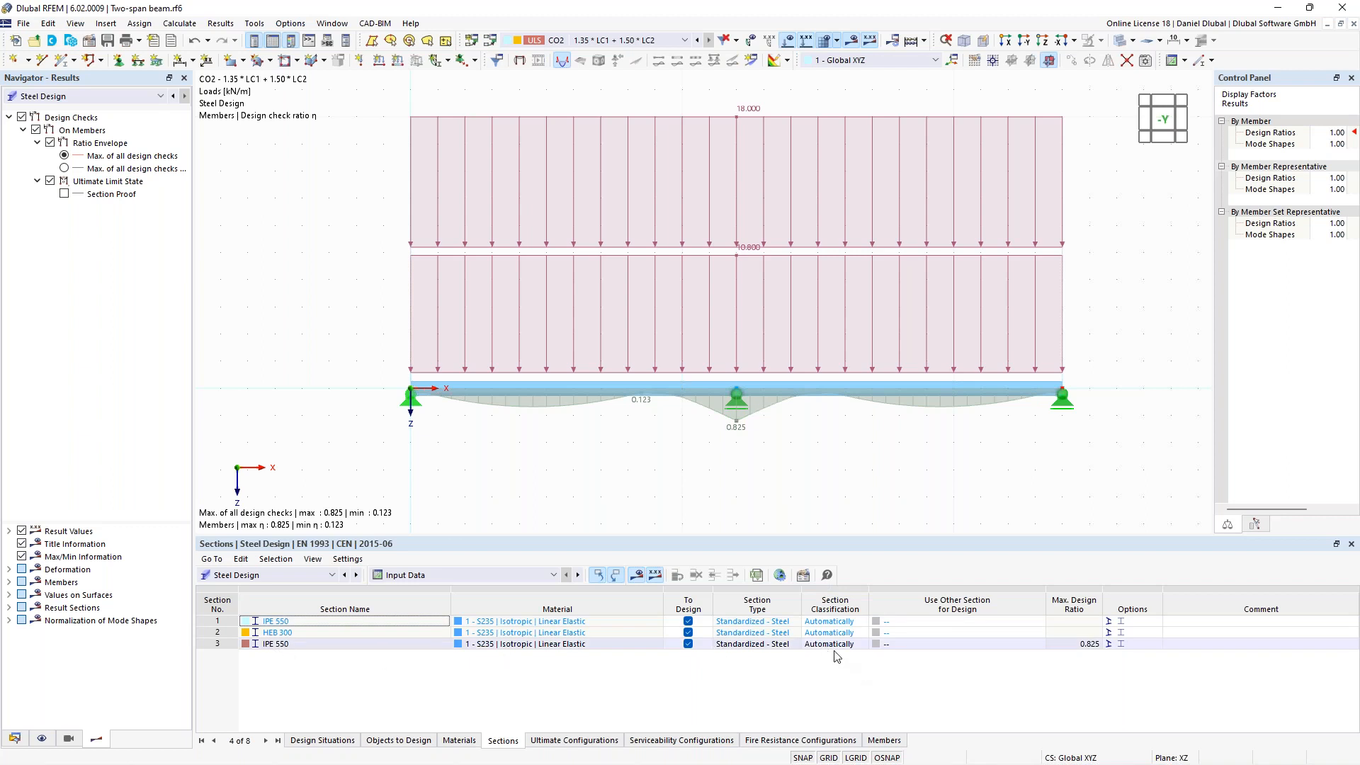
click(859, 645)
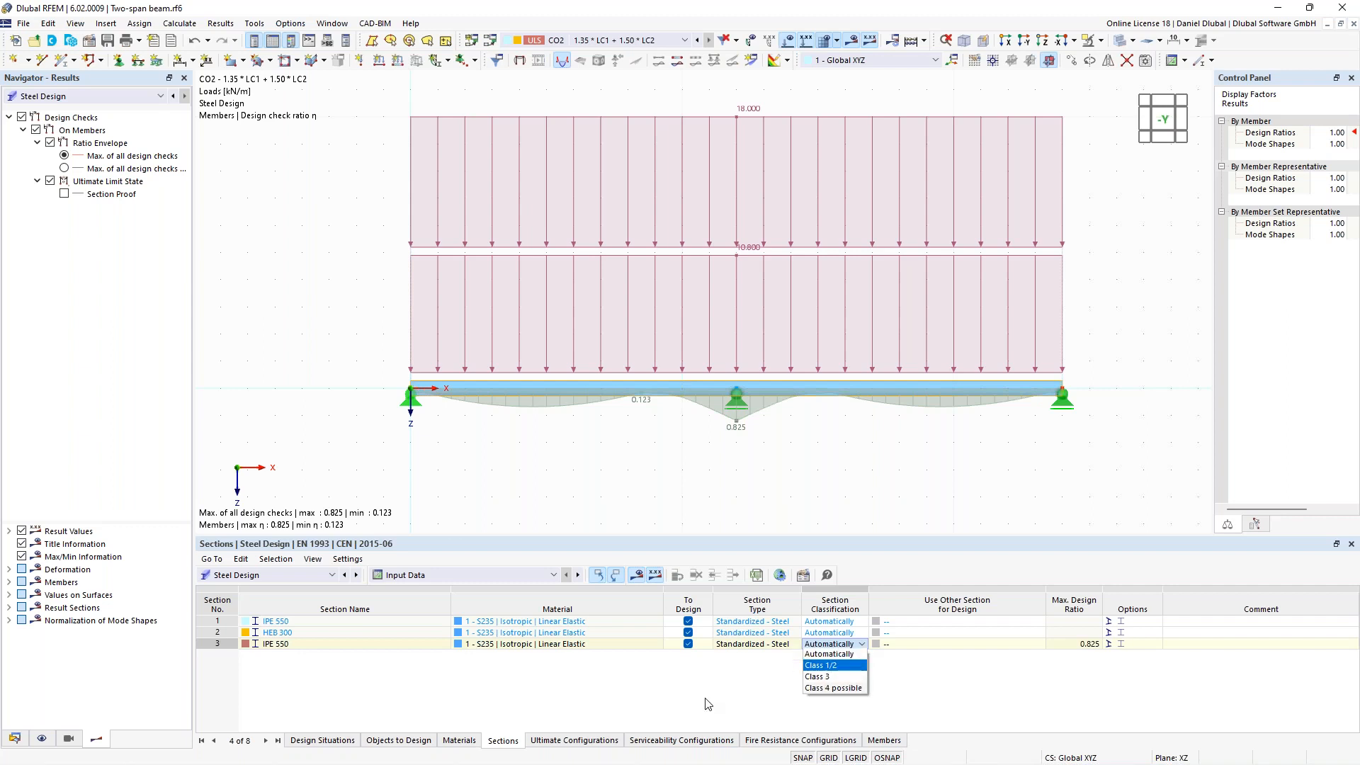
click(694, 675)
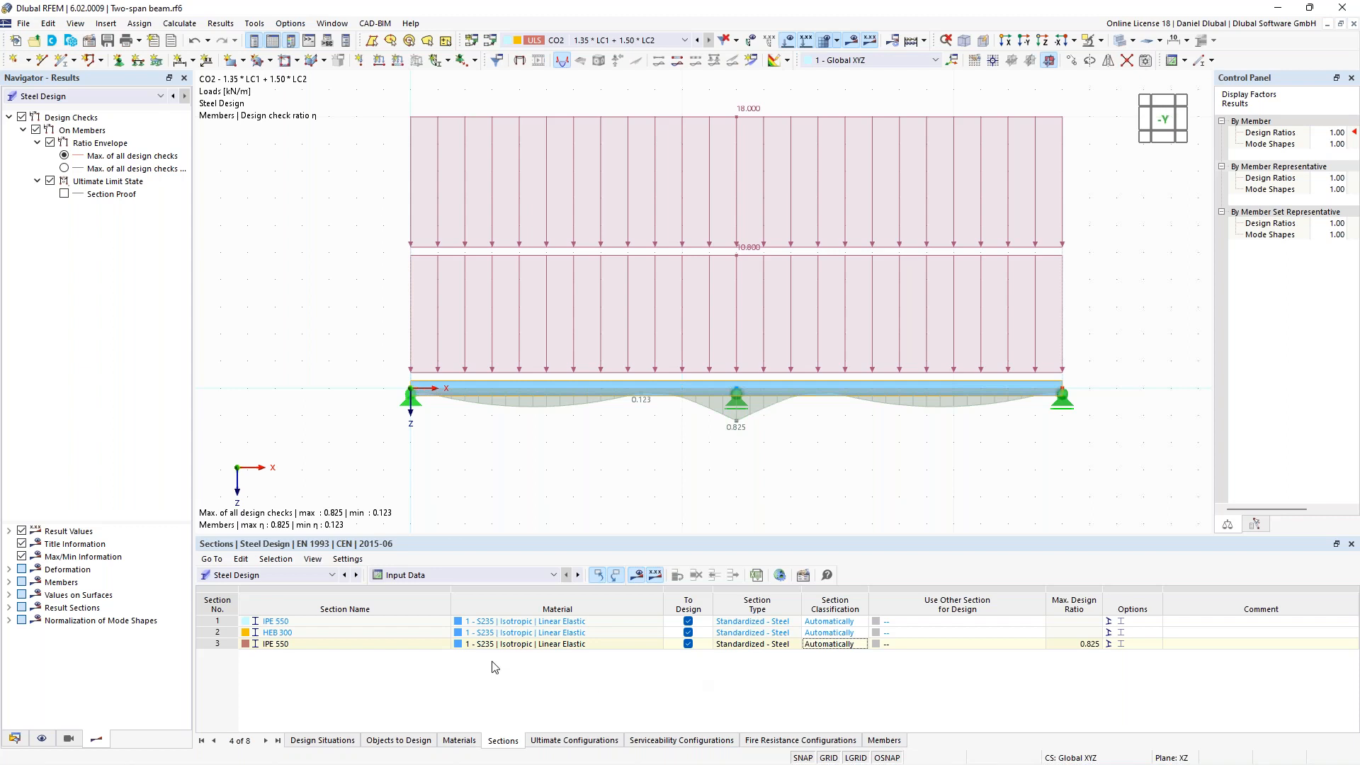
click(320, 742)
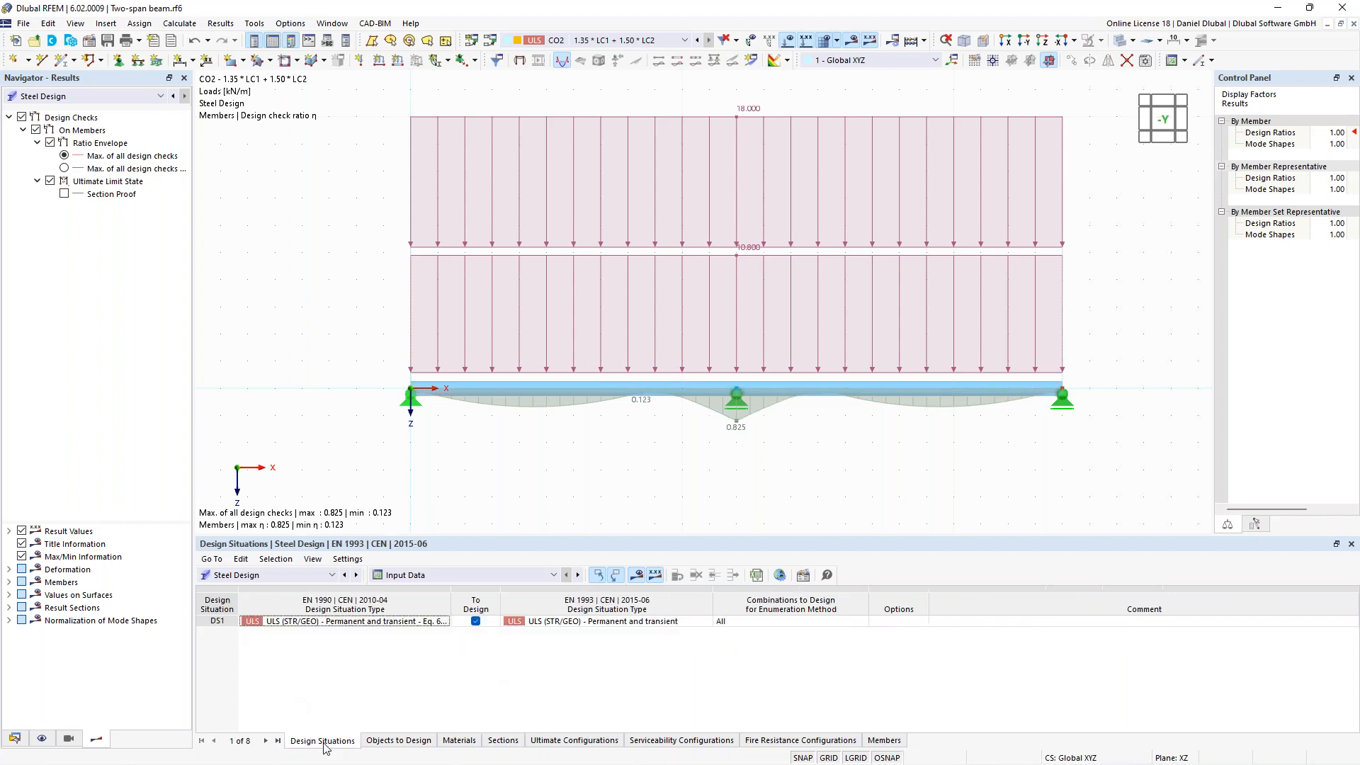
- Enable elastic design also for class 1 and class 2 sections in the Default ultimate configuration of the steel design
click(14, 738)
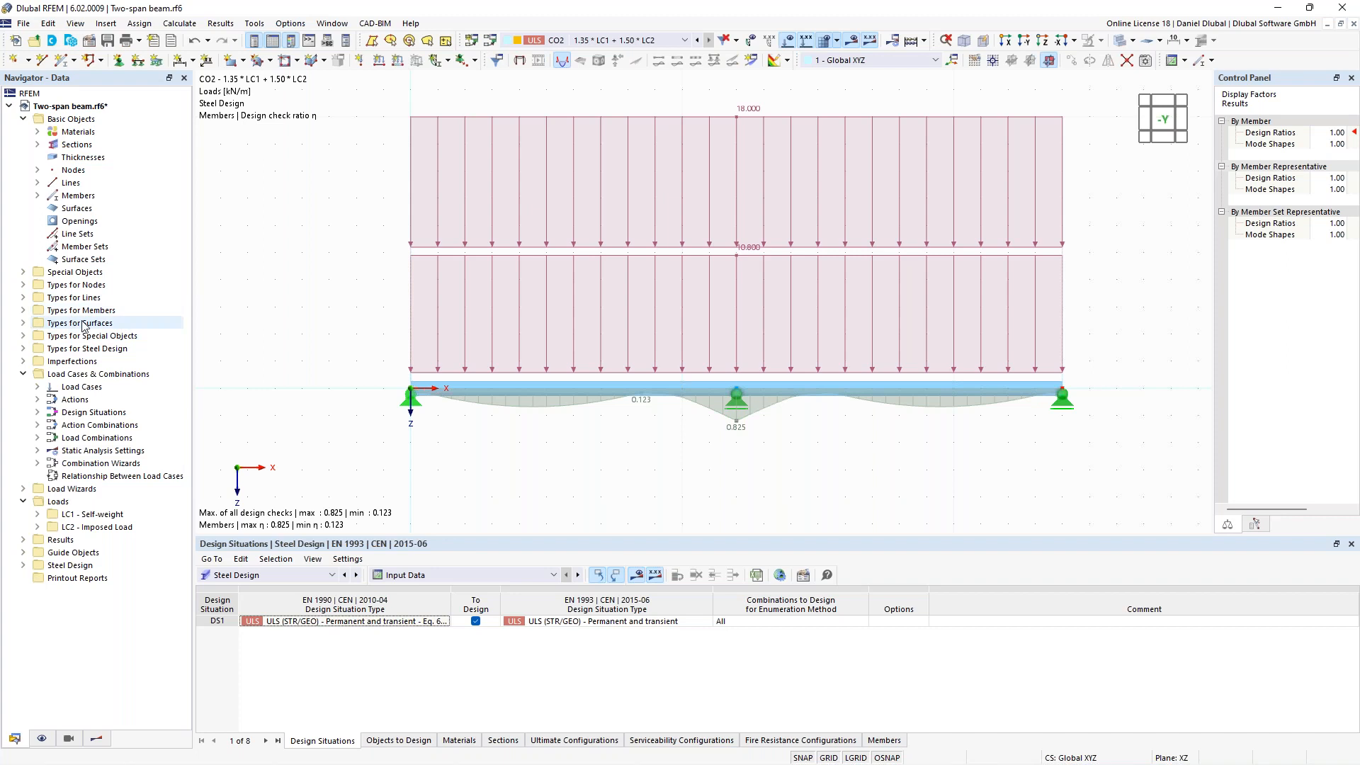
click(23, 349)
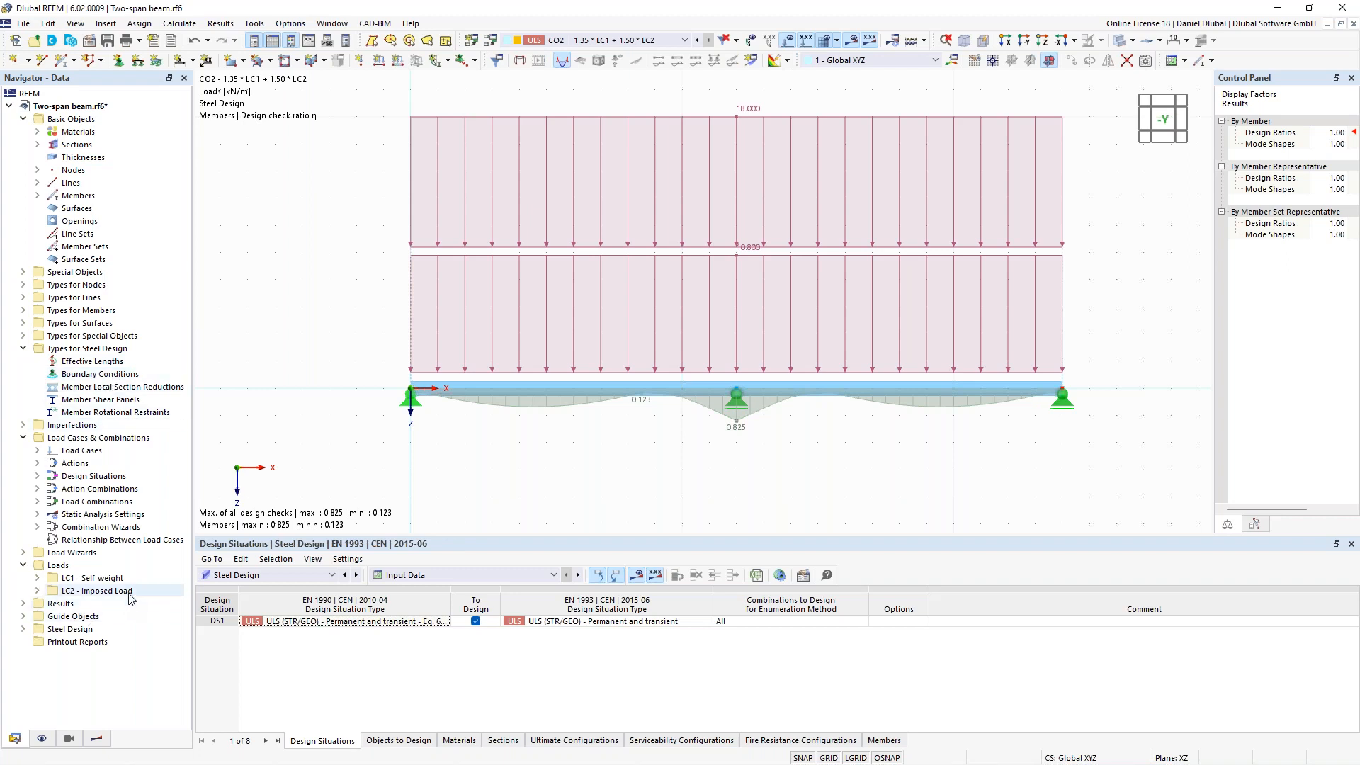
click(23, 628)
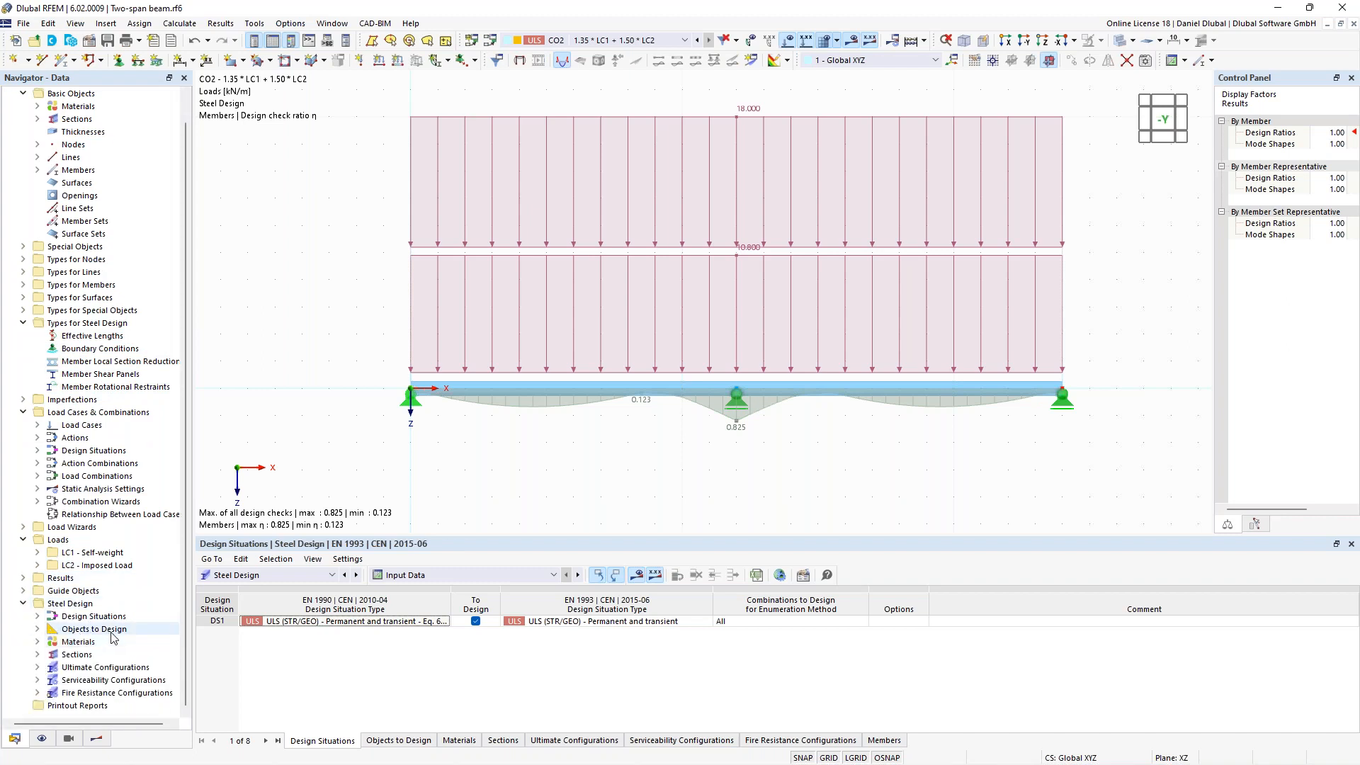
double_click(110, 670)
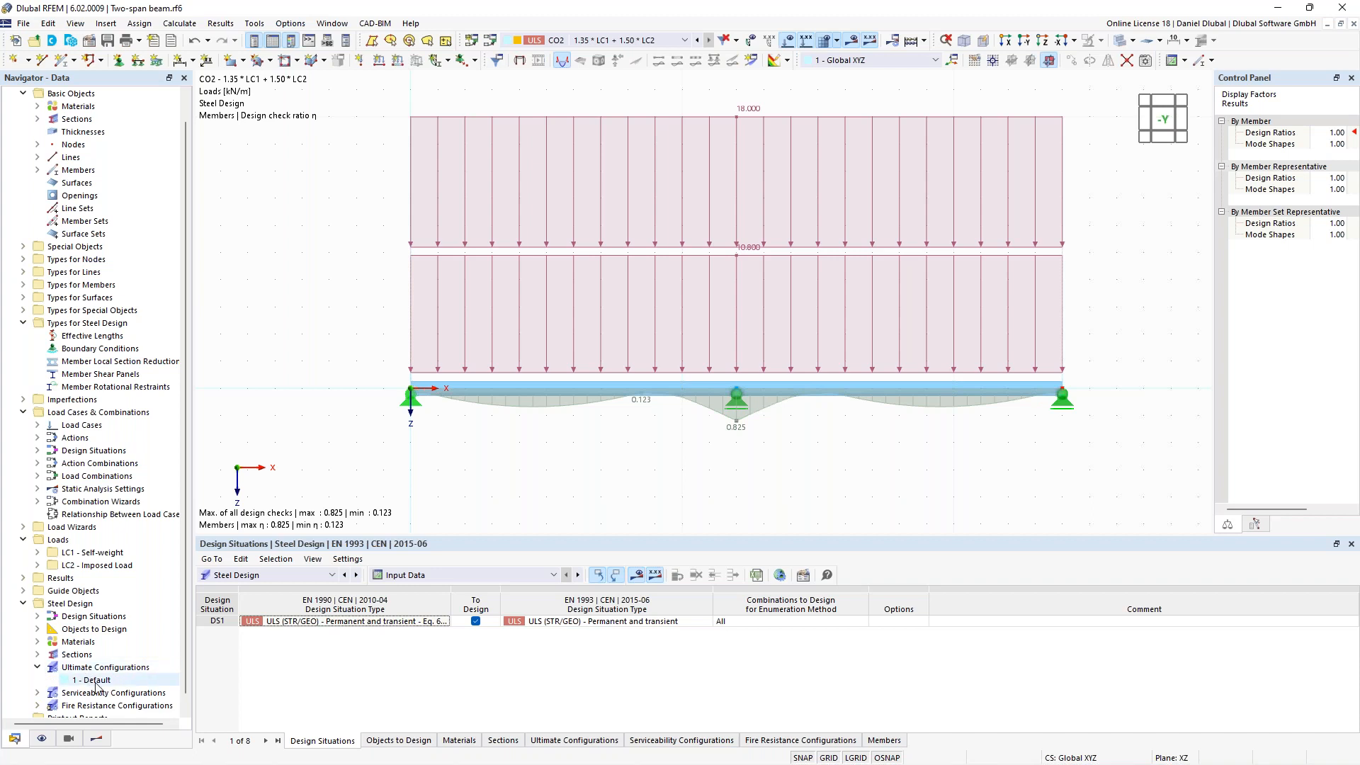
right_click(106, 684)
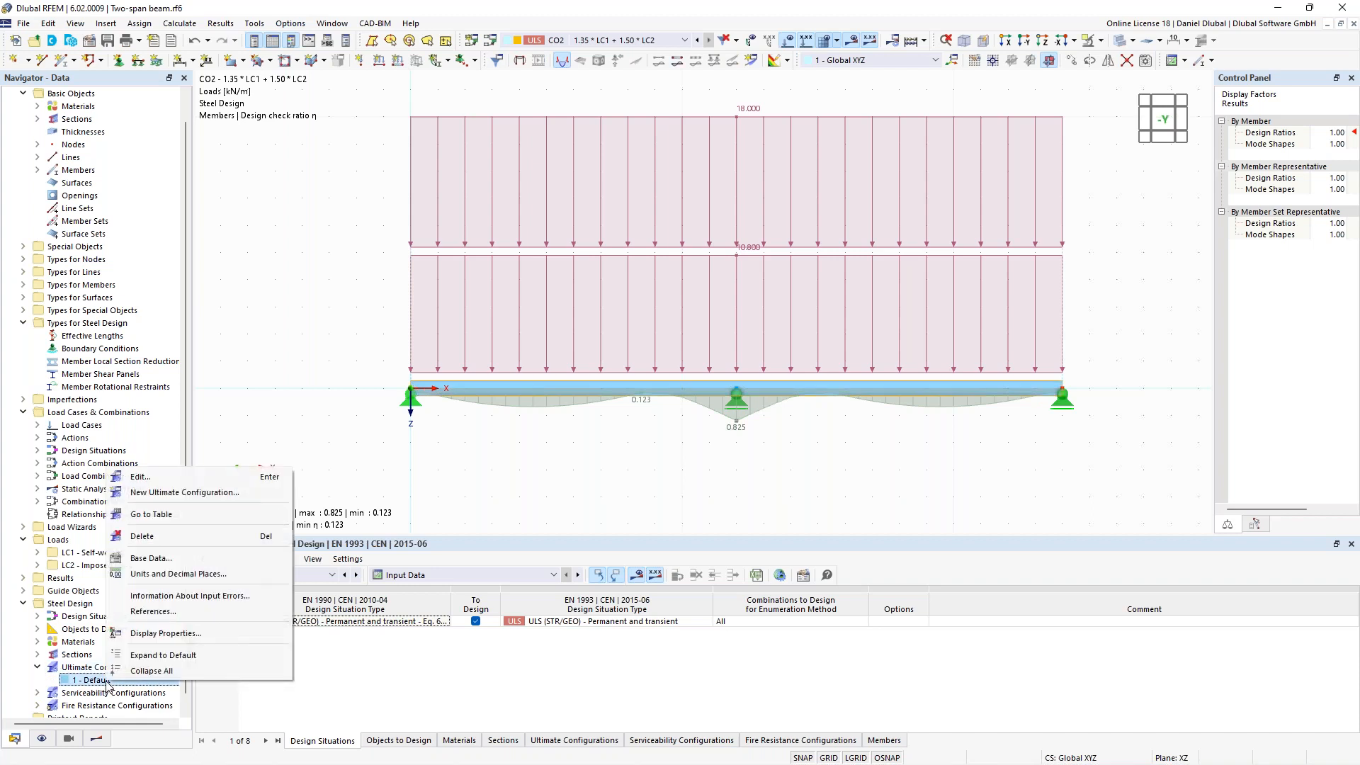
click(186, 477)
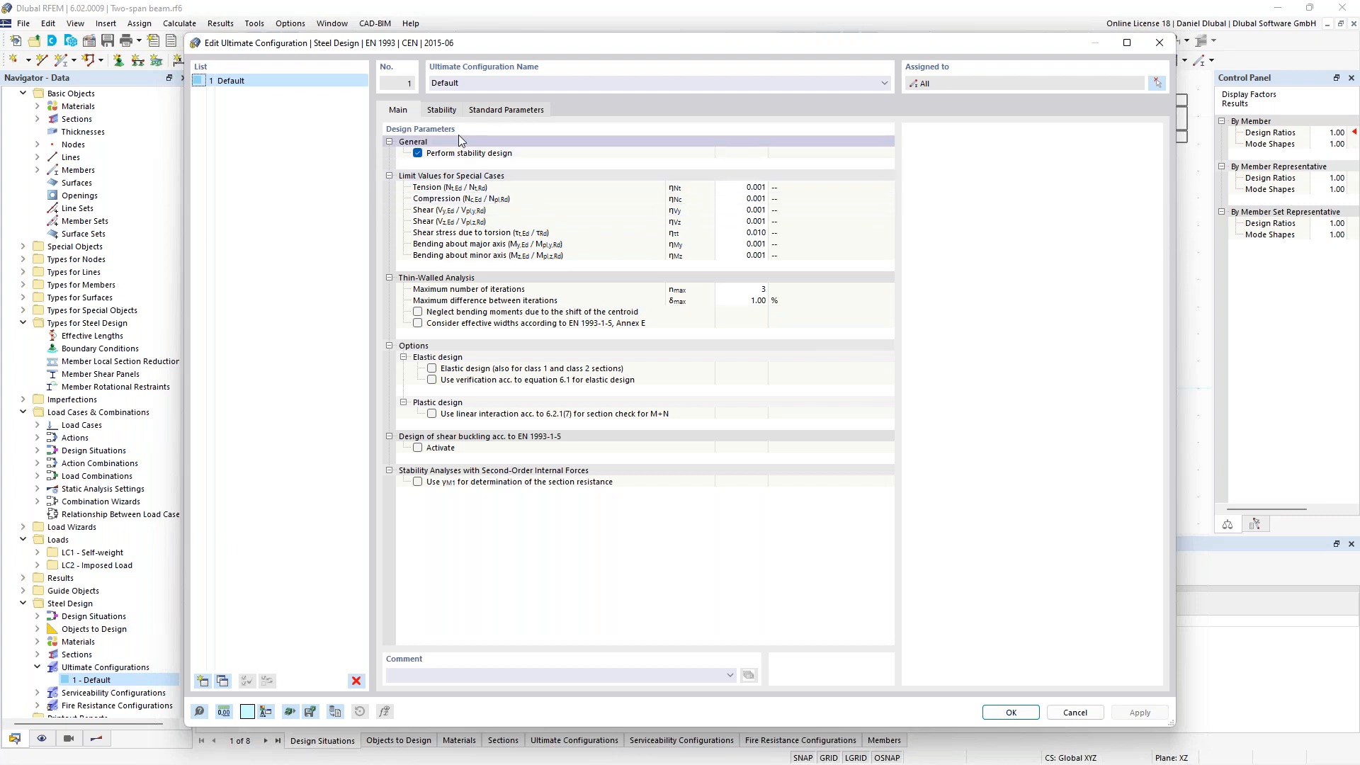
click(438, 114)
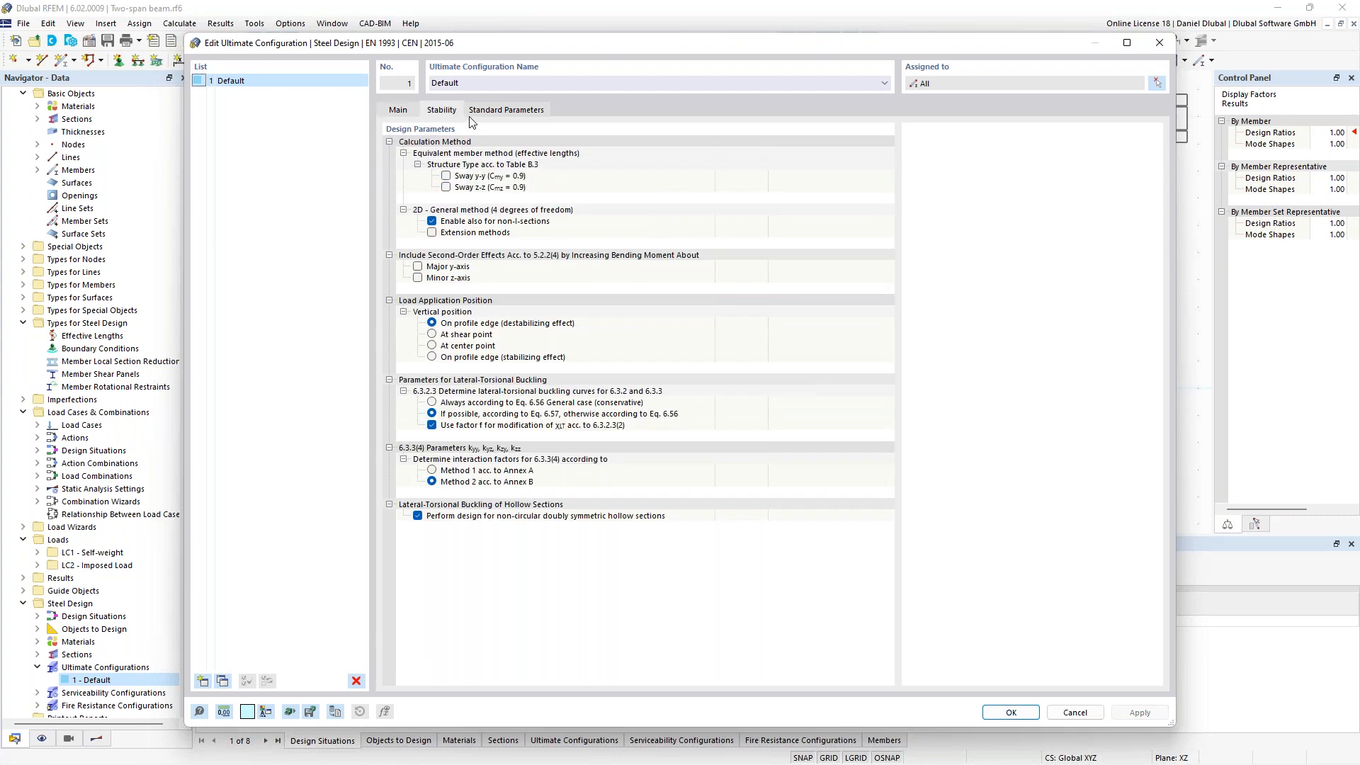
click(413, 112)
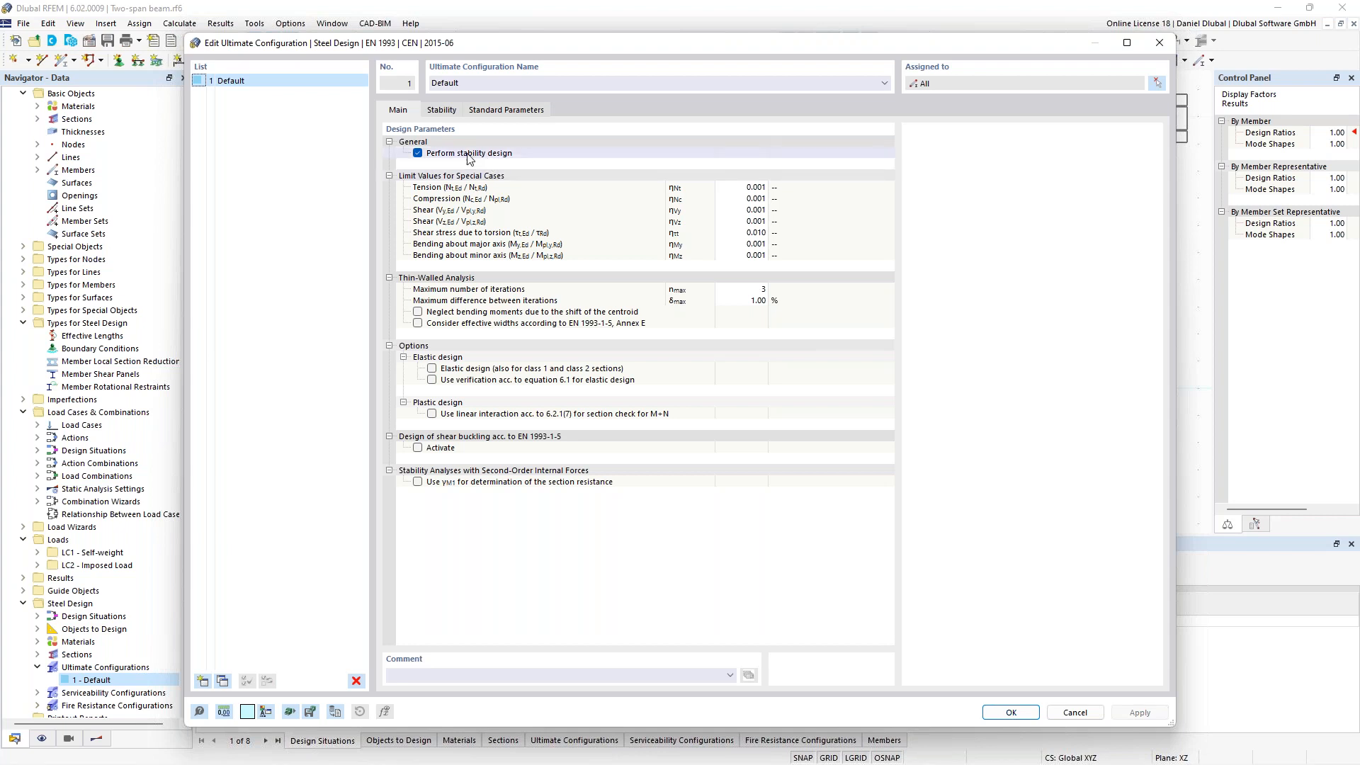
click(432, 368)
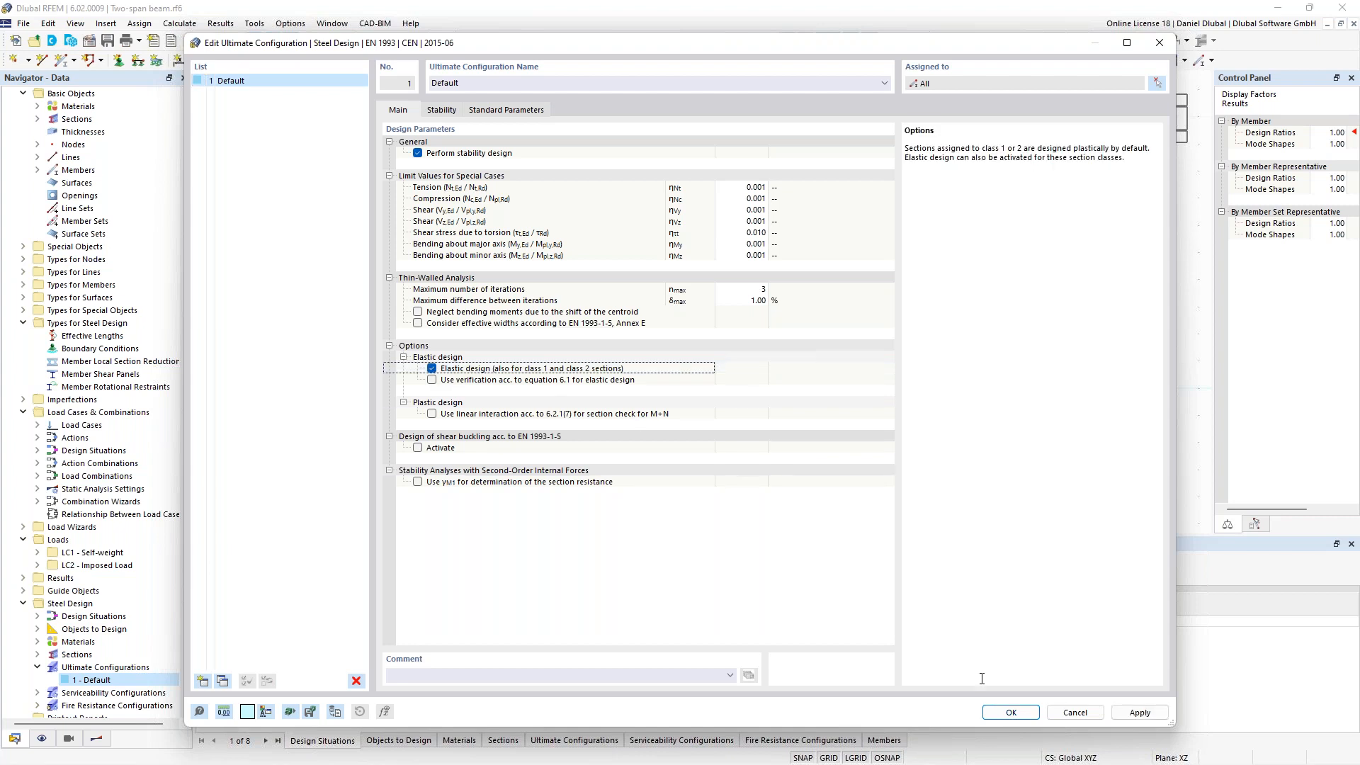
click(1011, 712)
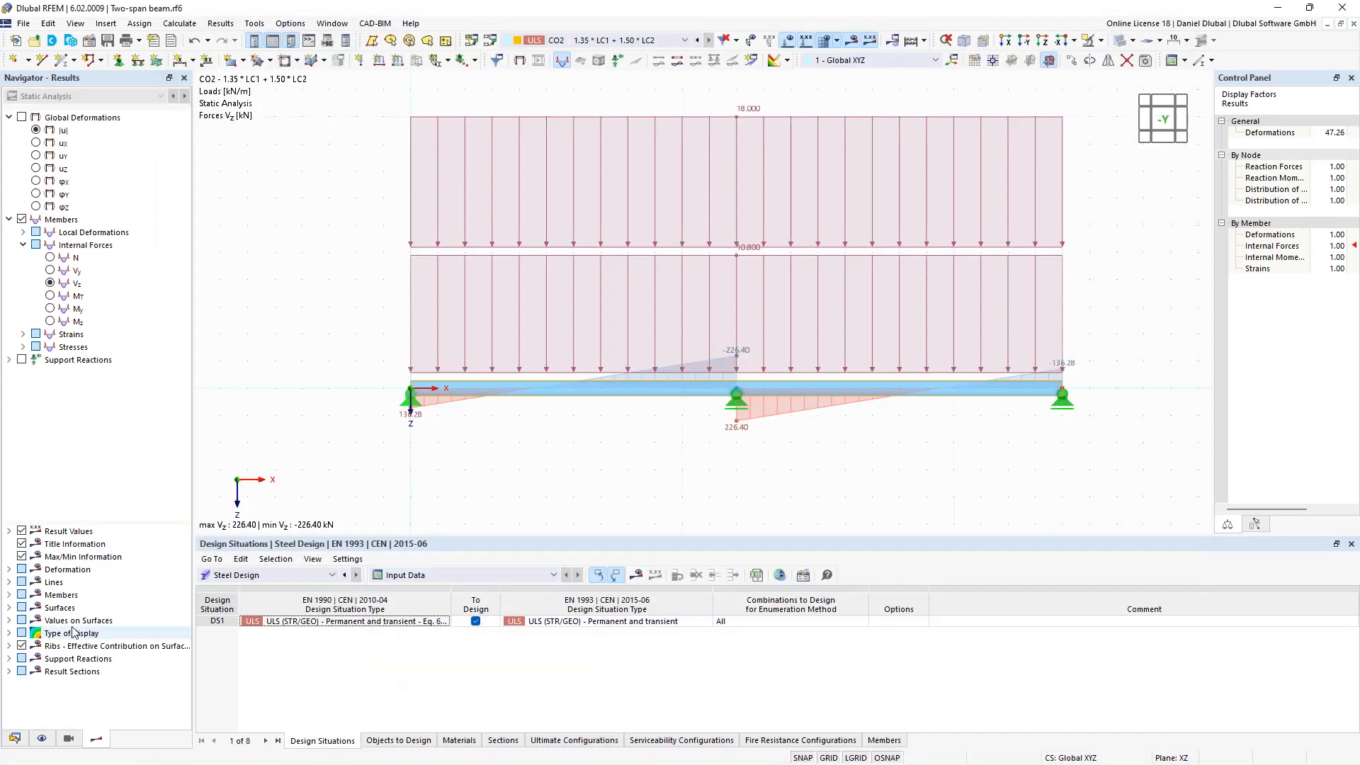
- Check the ultimate configuration assigned to member 1 and recalculate the steel design
click(17, 739)
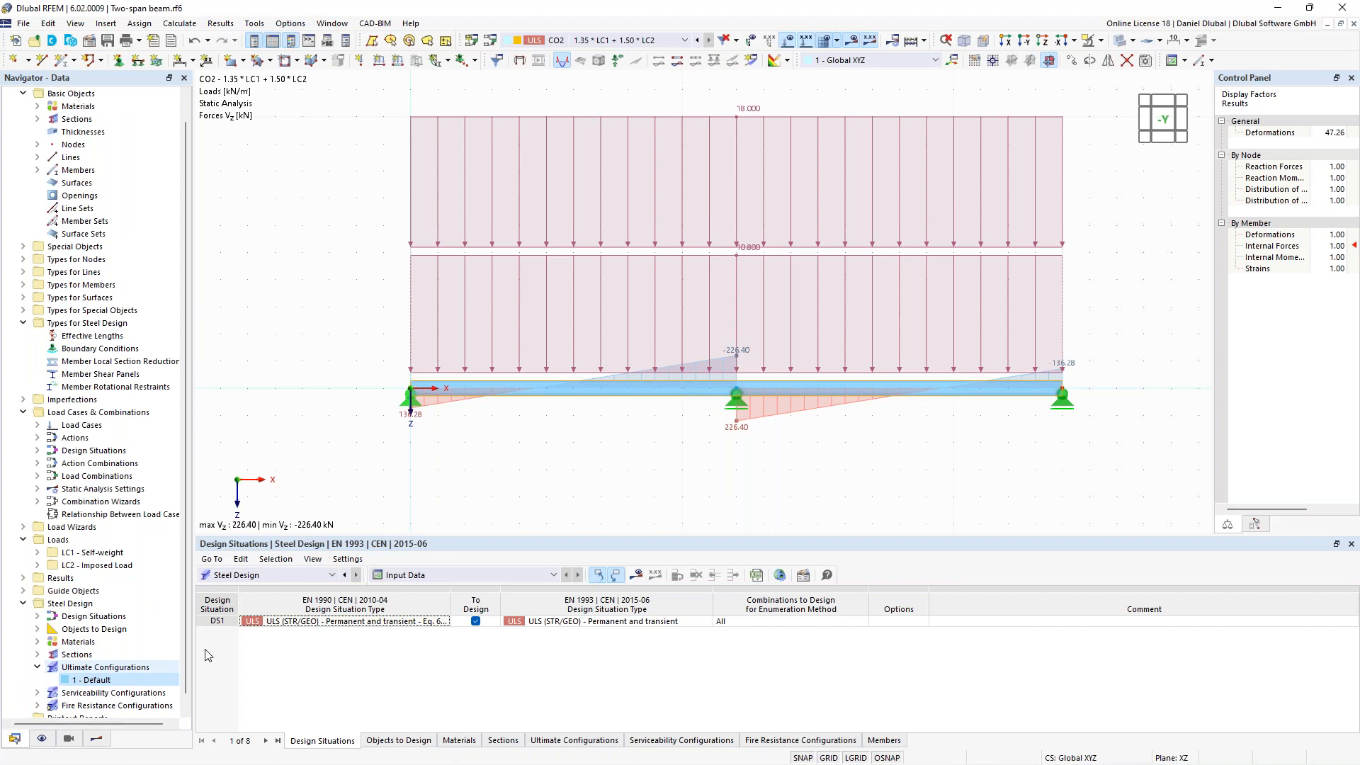
click(883, 741)
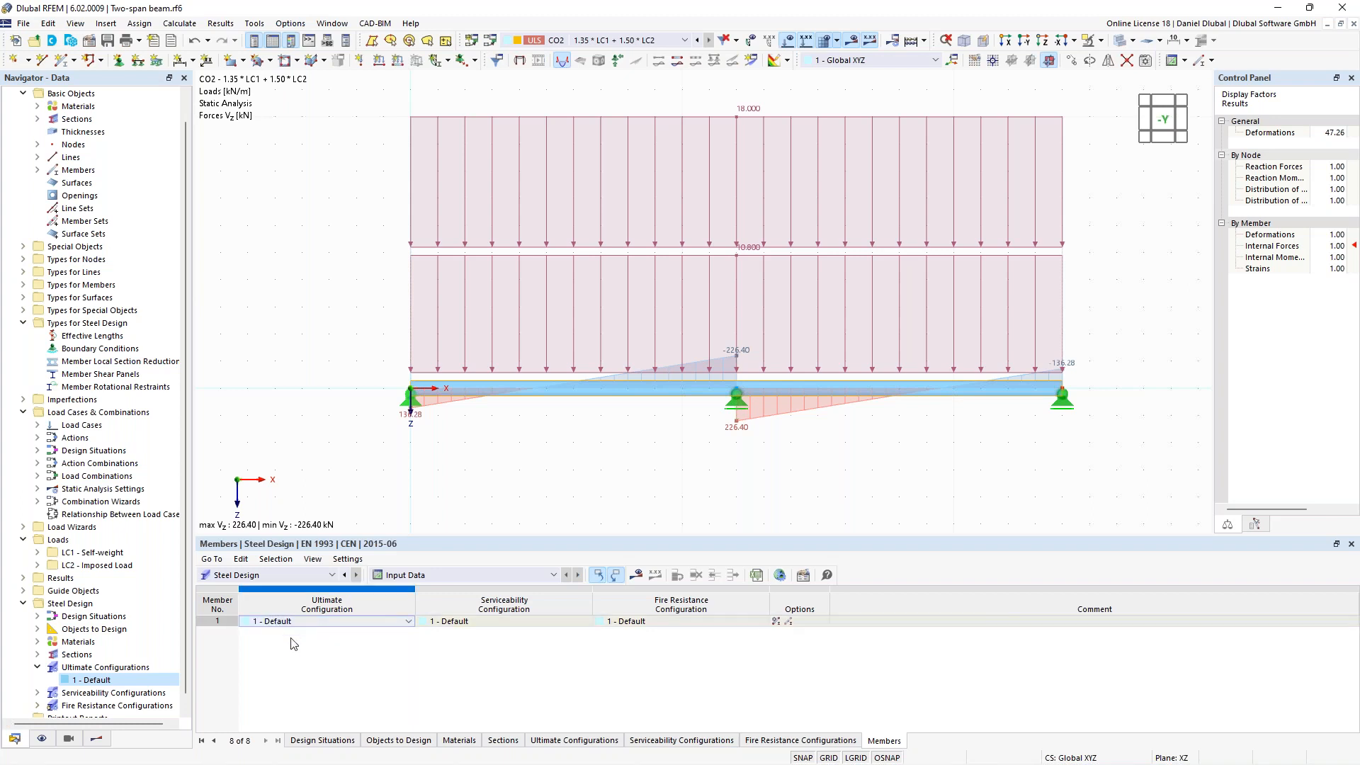
click(104, 678)
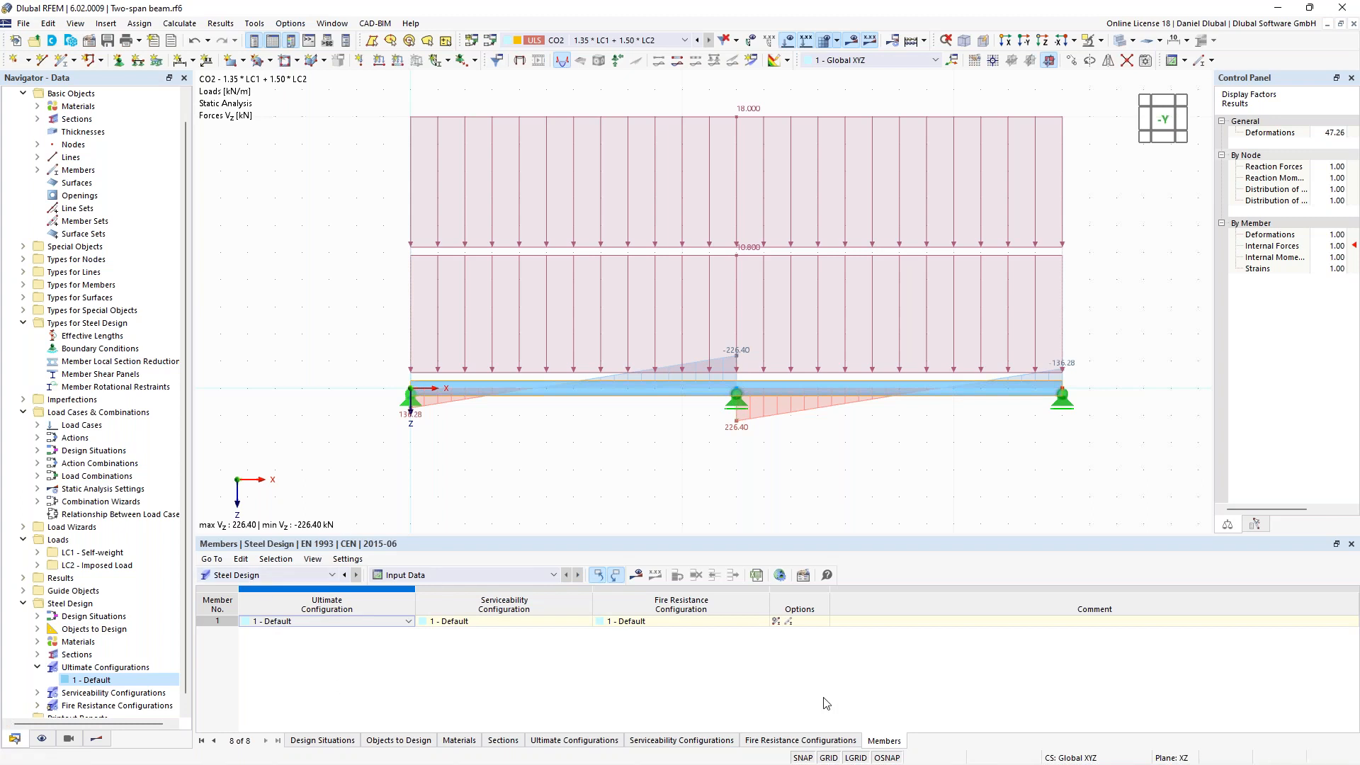
click(925, 42)
click(939, 78)
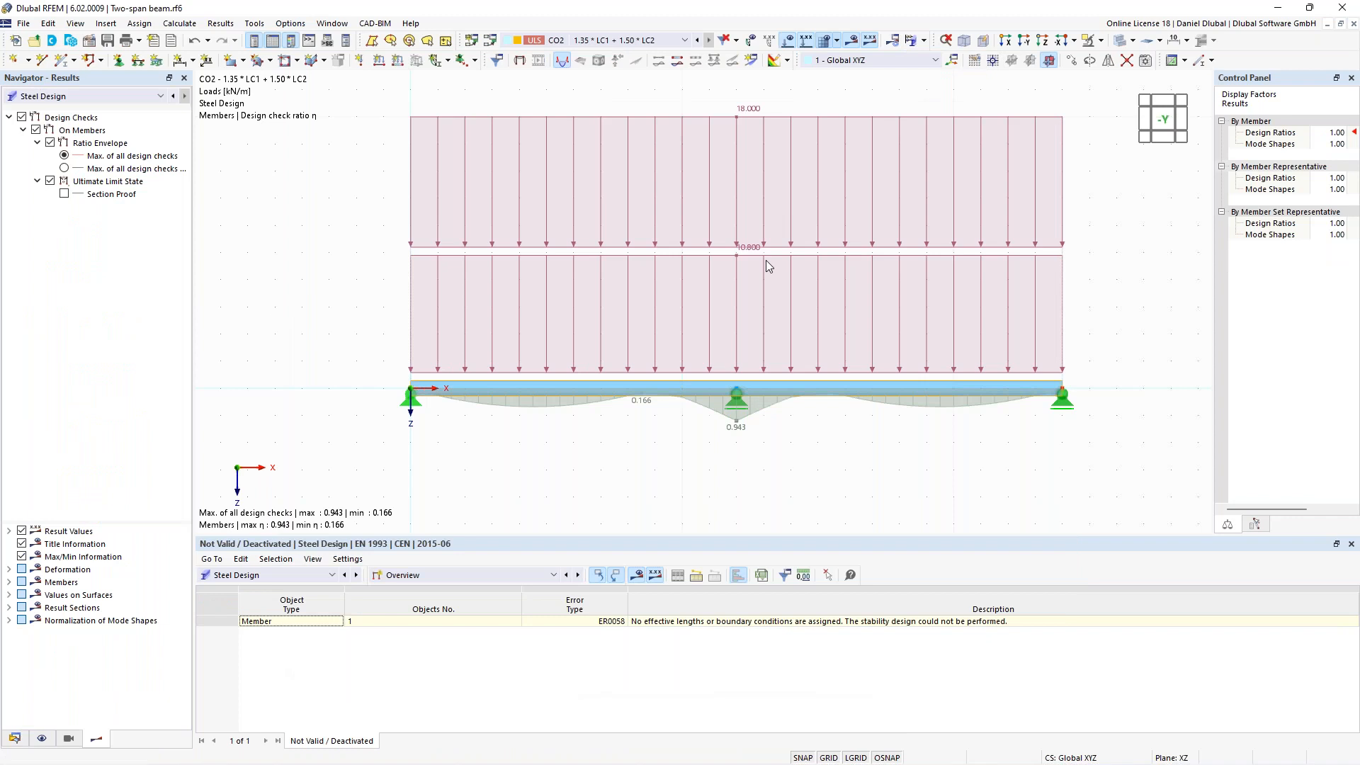
- Display the design ratios on members and open the details of the SP4200.03 elastic bending check
click(474, 576)
click(475, 612)
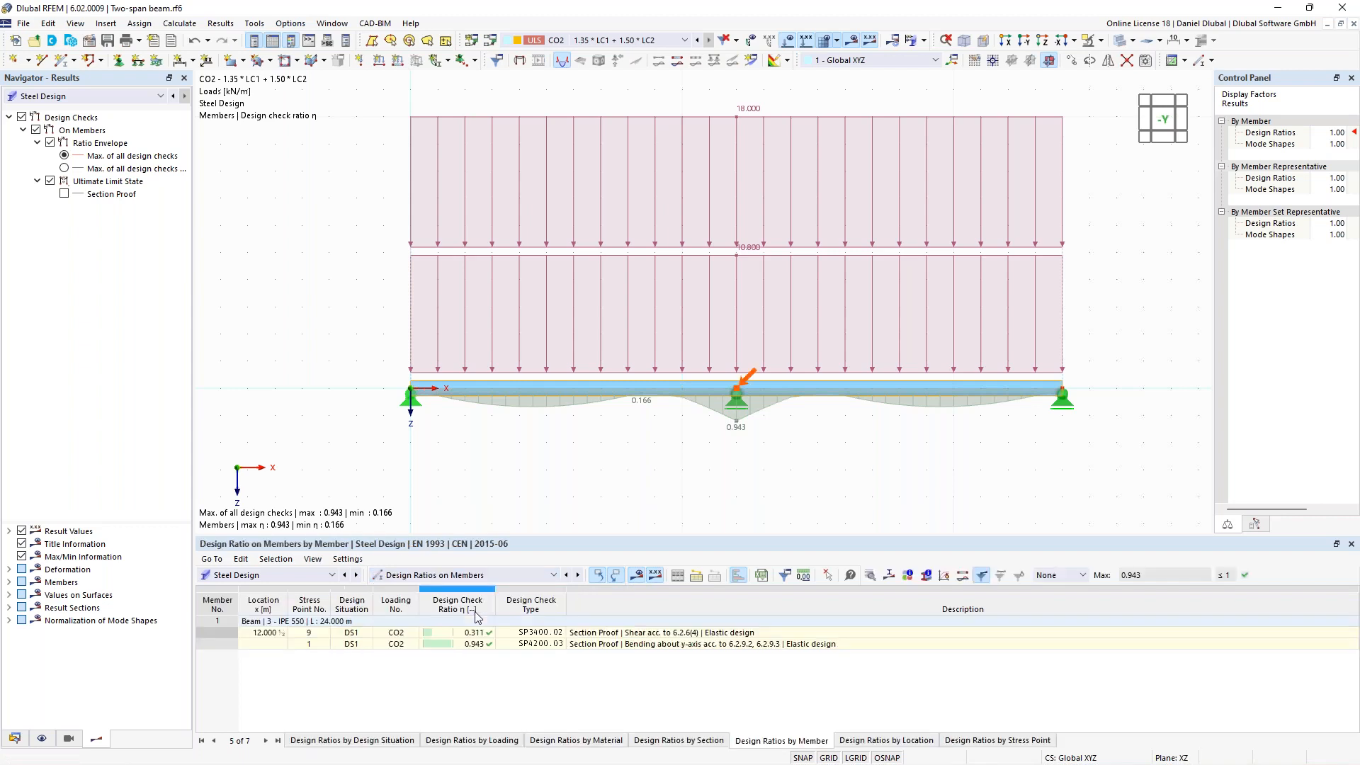
click(580, 646)
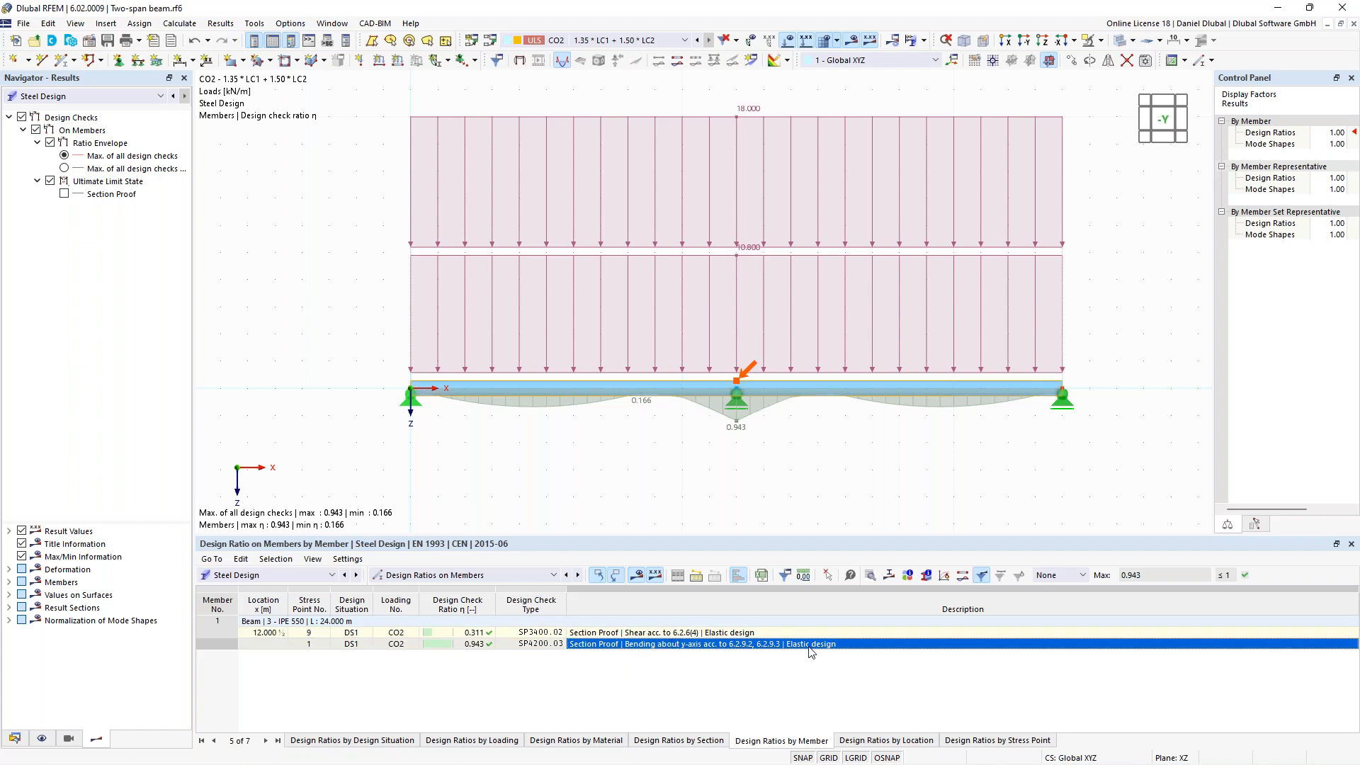
double_click(591, 650)
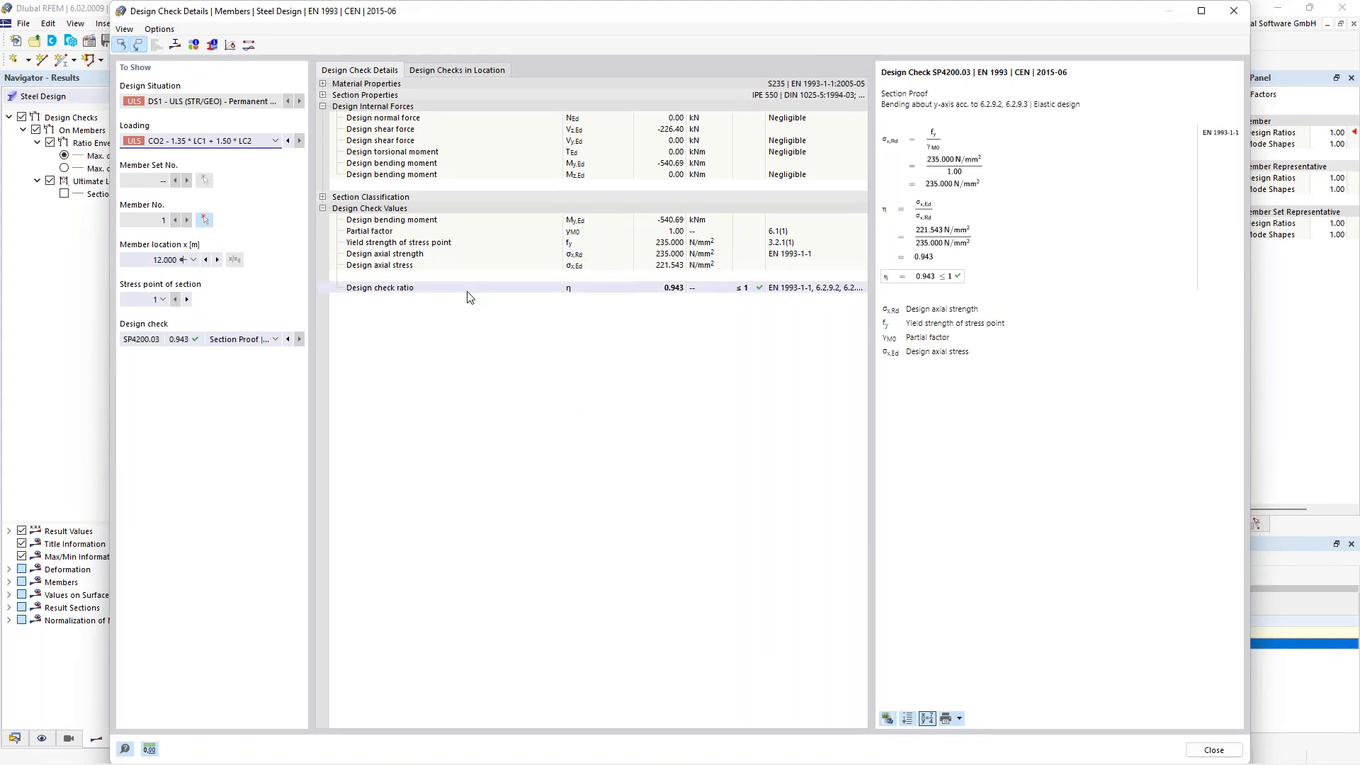
- Examine the design check ratio, yield strength, design axial strength and design axial stress in the SP4200.03 check values
click(671, 289)
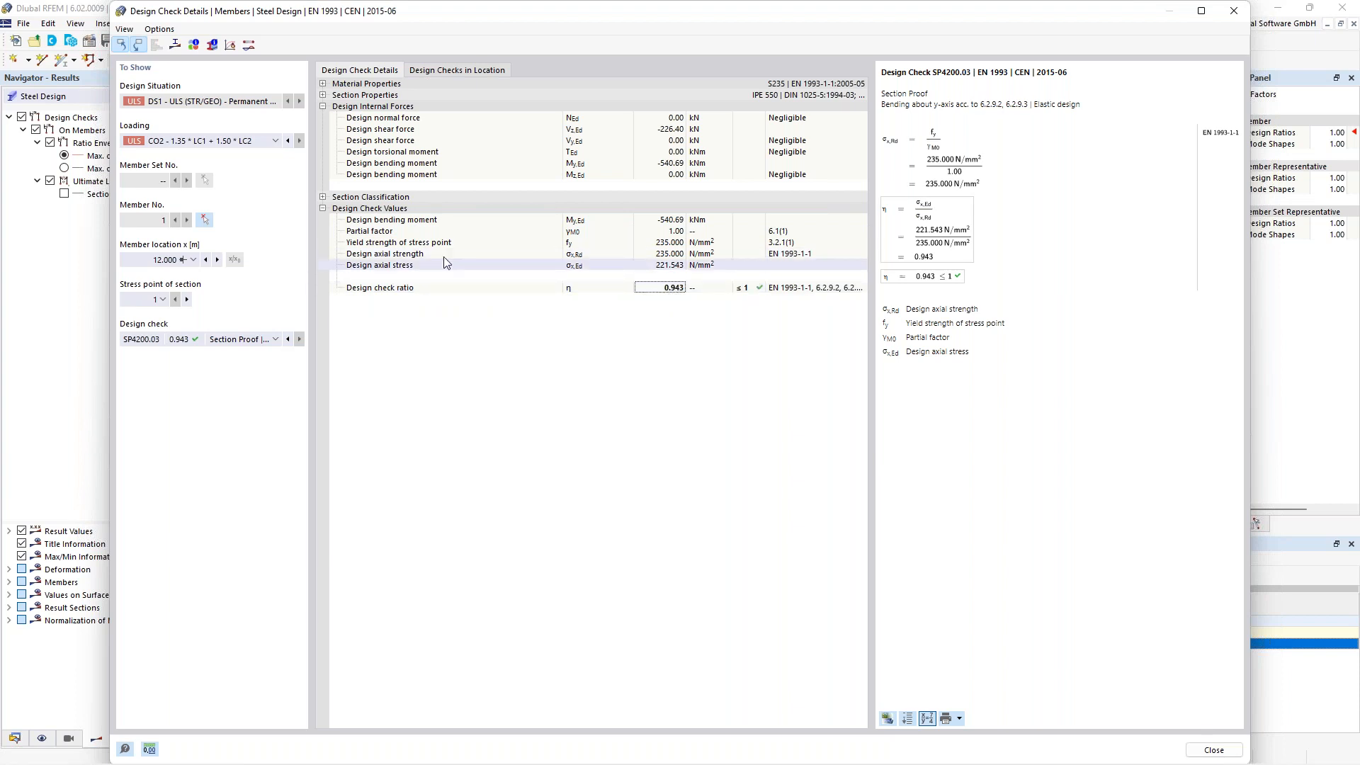
click(795, 243)
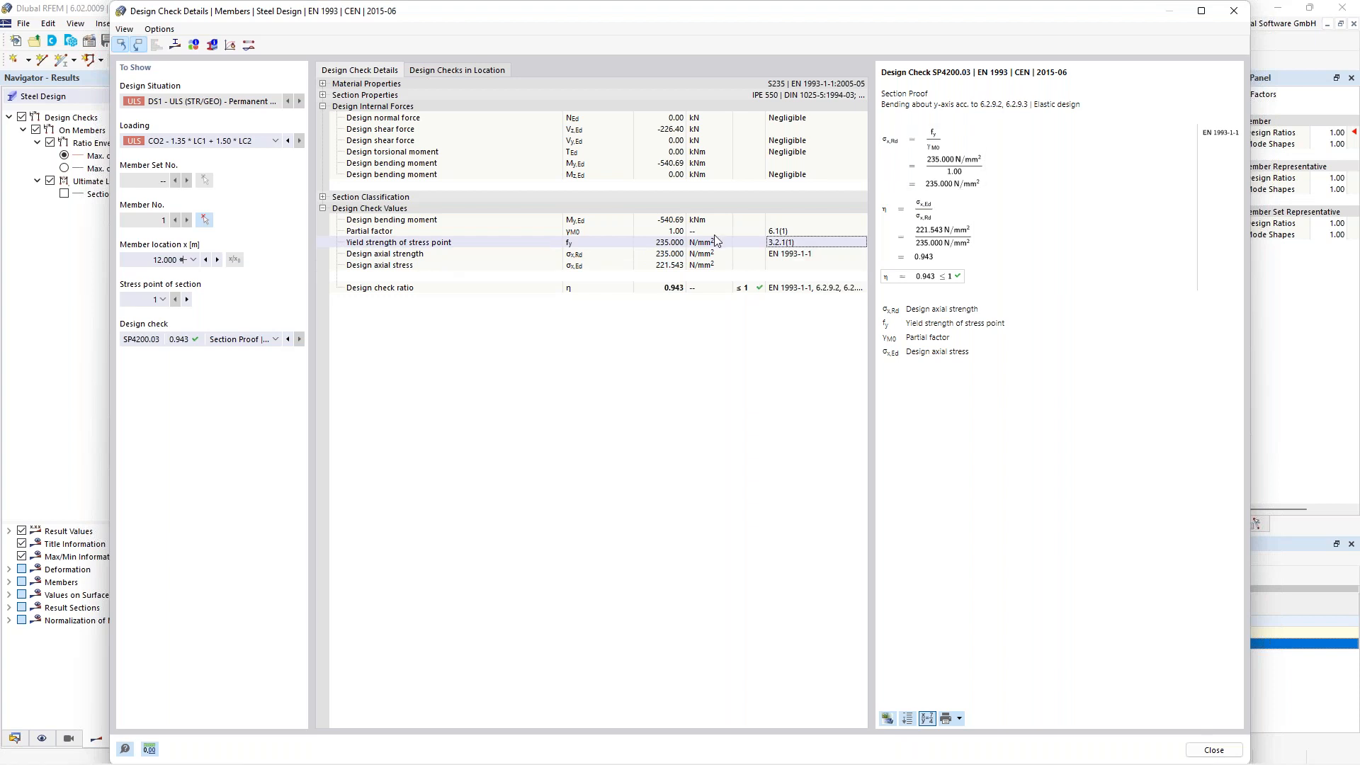
click(670, 257)
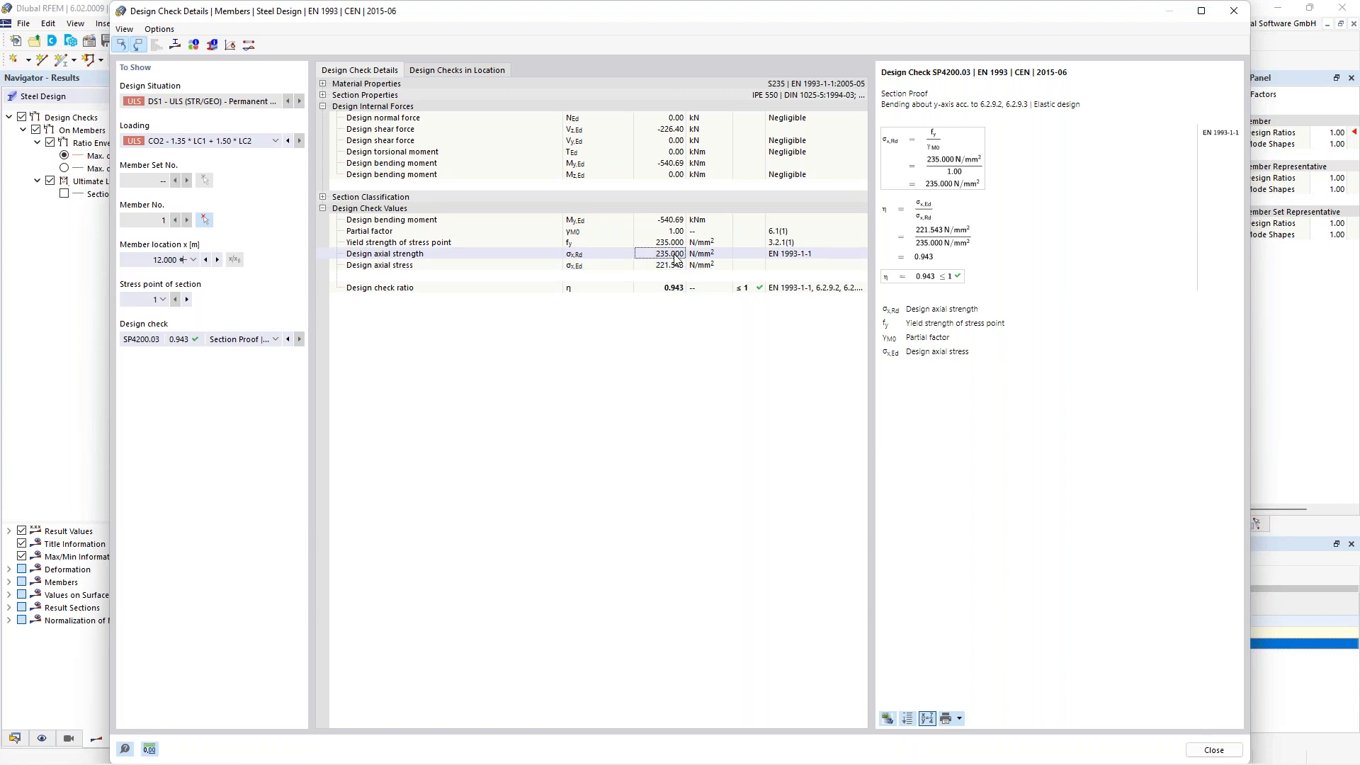
click(671, 266)
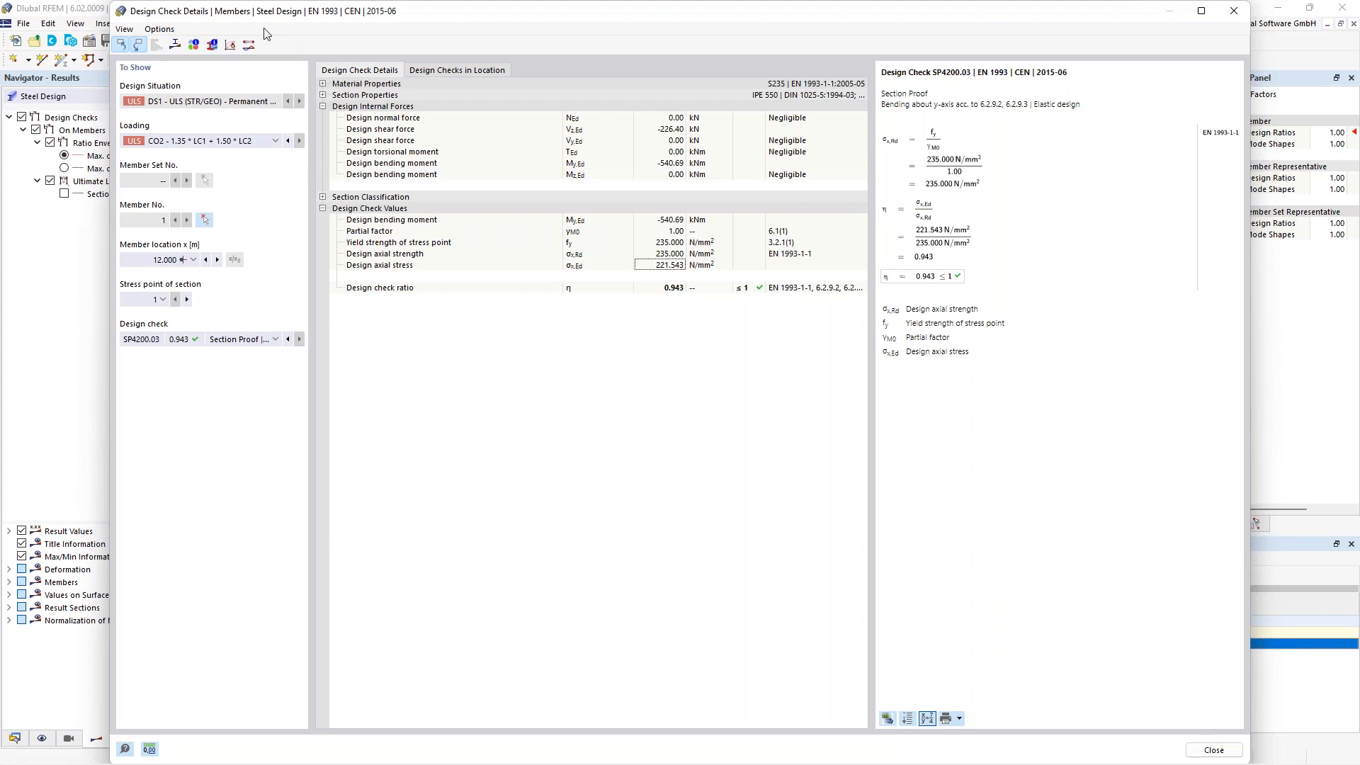
- Open the section result diagram of the SP4200.03 check and review its design ratio distribution and the other result types offered
click(176, 45)
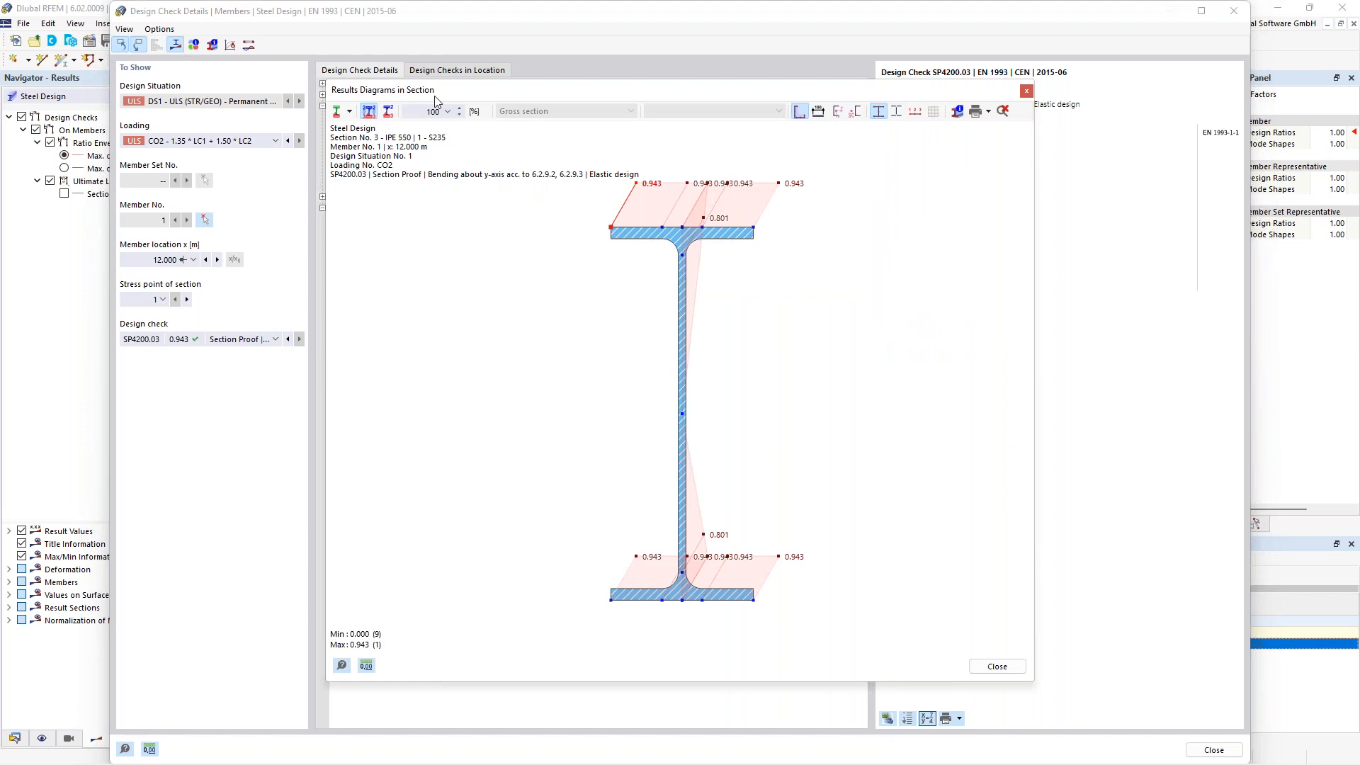
click(349, 111)
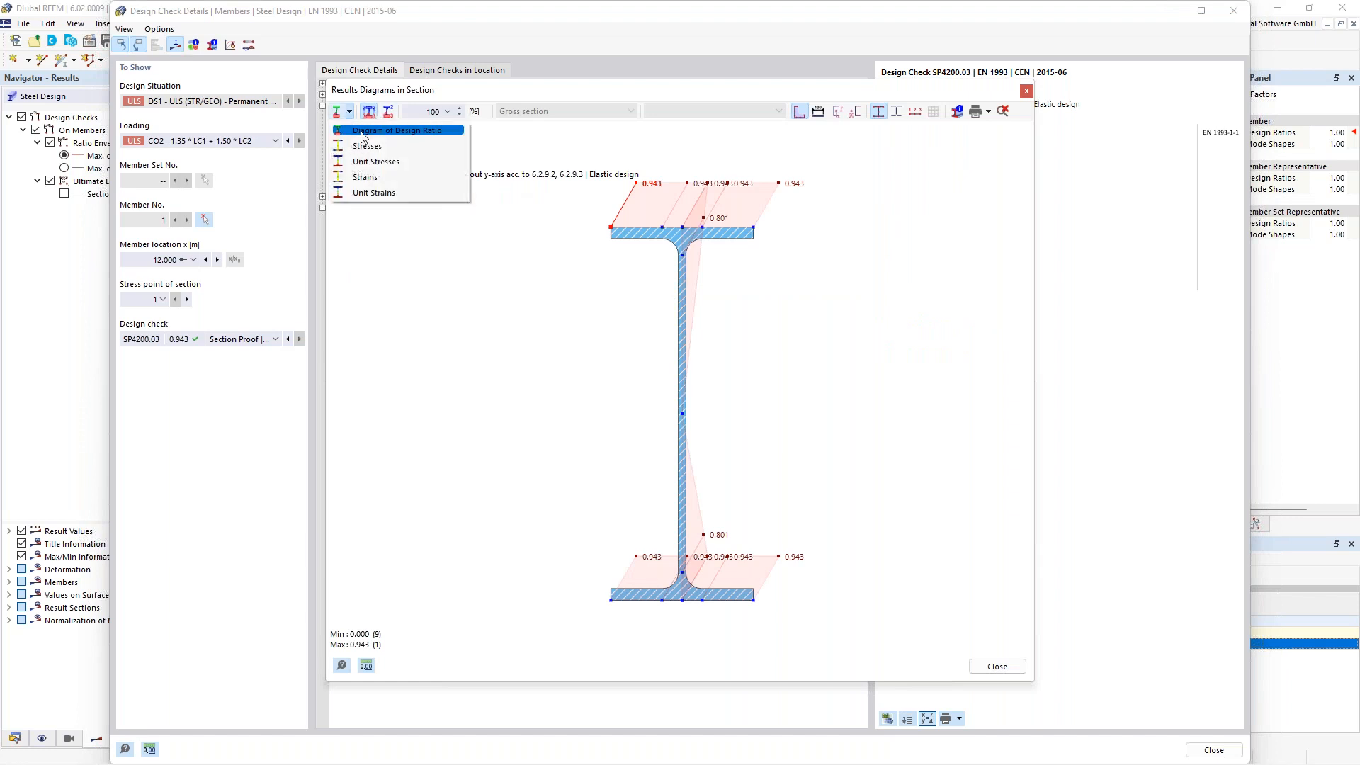
click(406, 153)
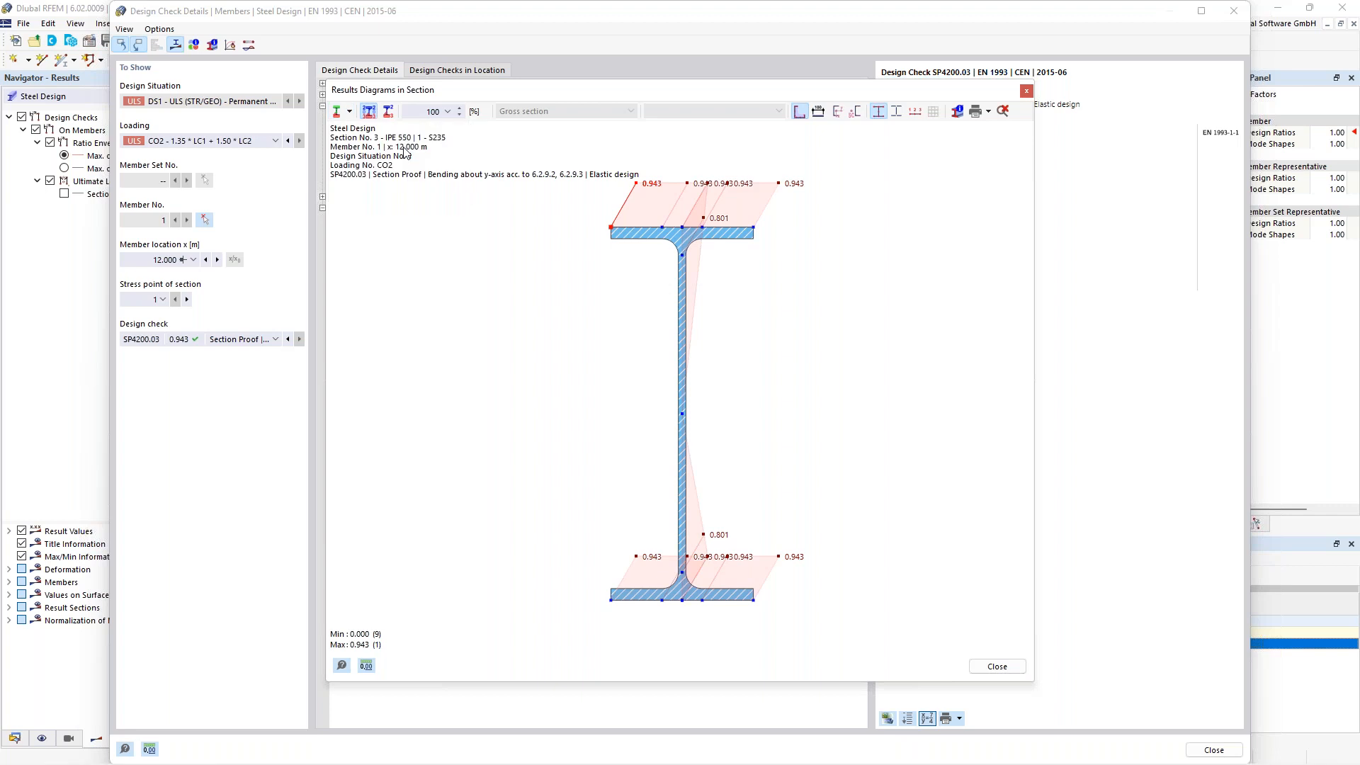
- Display the section's stress distribution and compare the shear stress due to Vz with the normal stress due to bending moment My
click(388, 111)
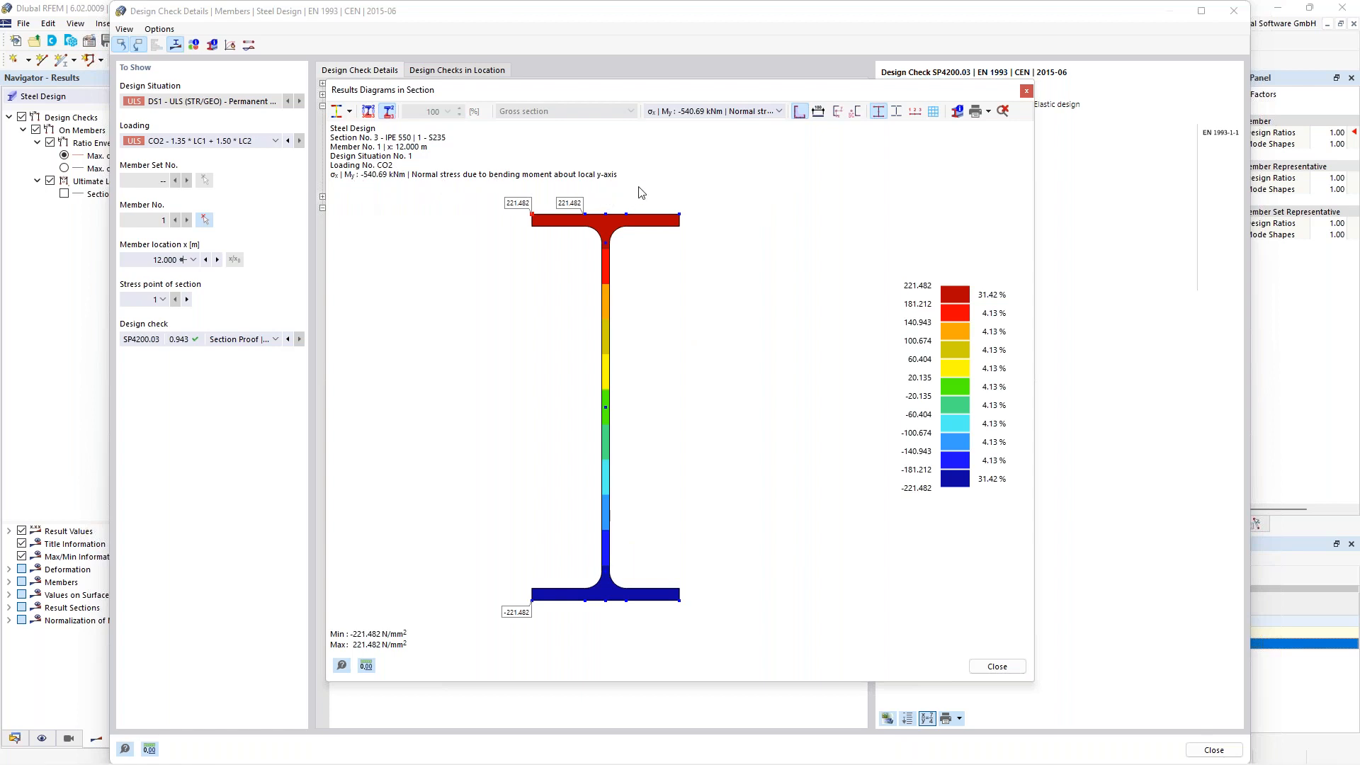
click(721, 113)
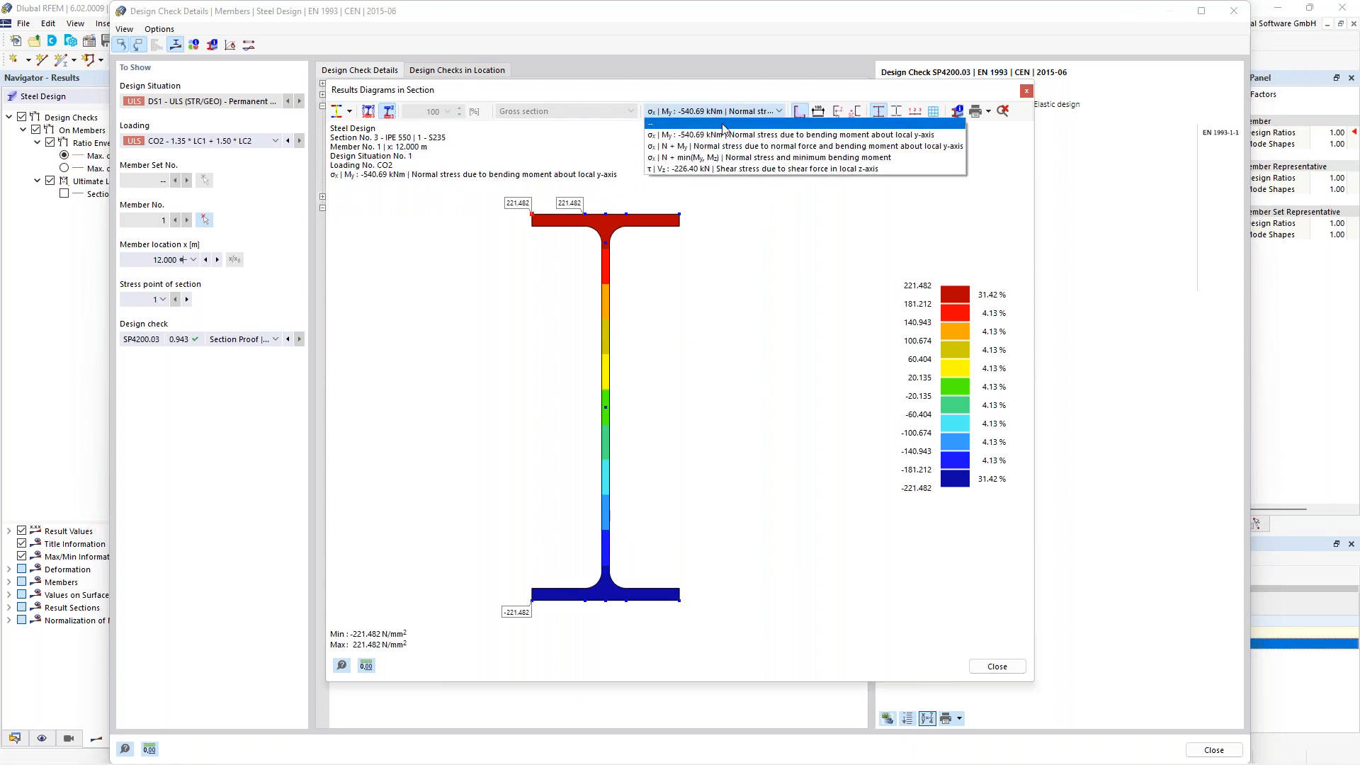
click(749, 170)
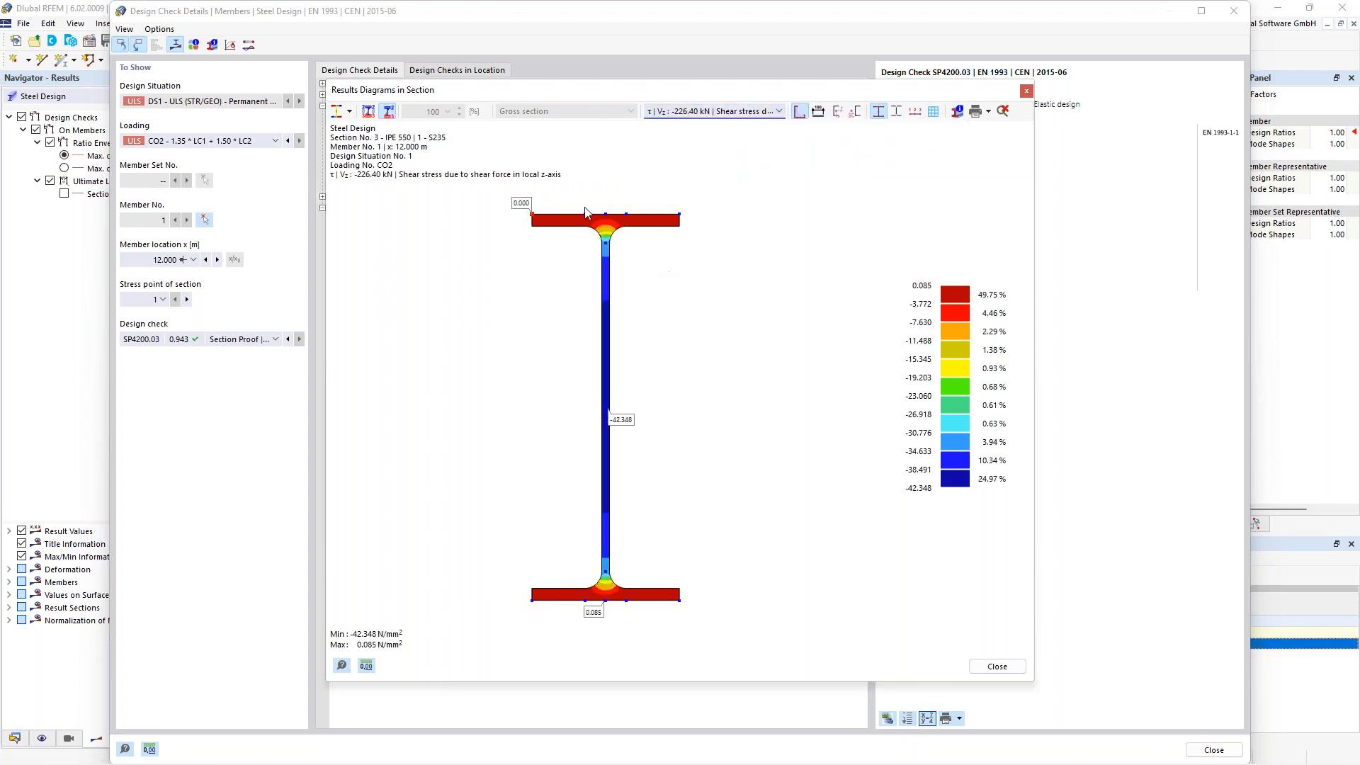
click(728, 113)
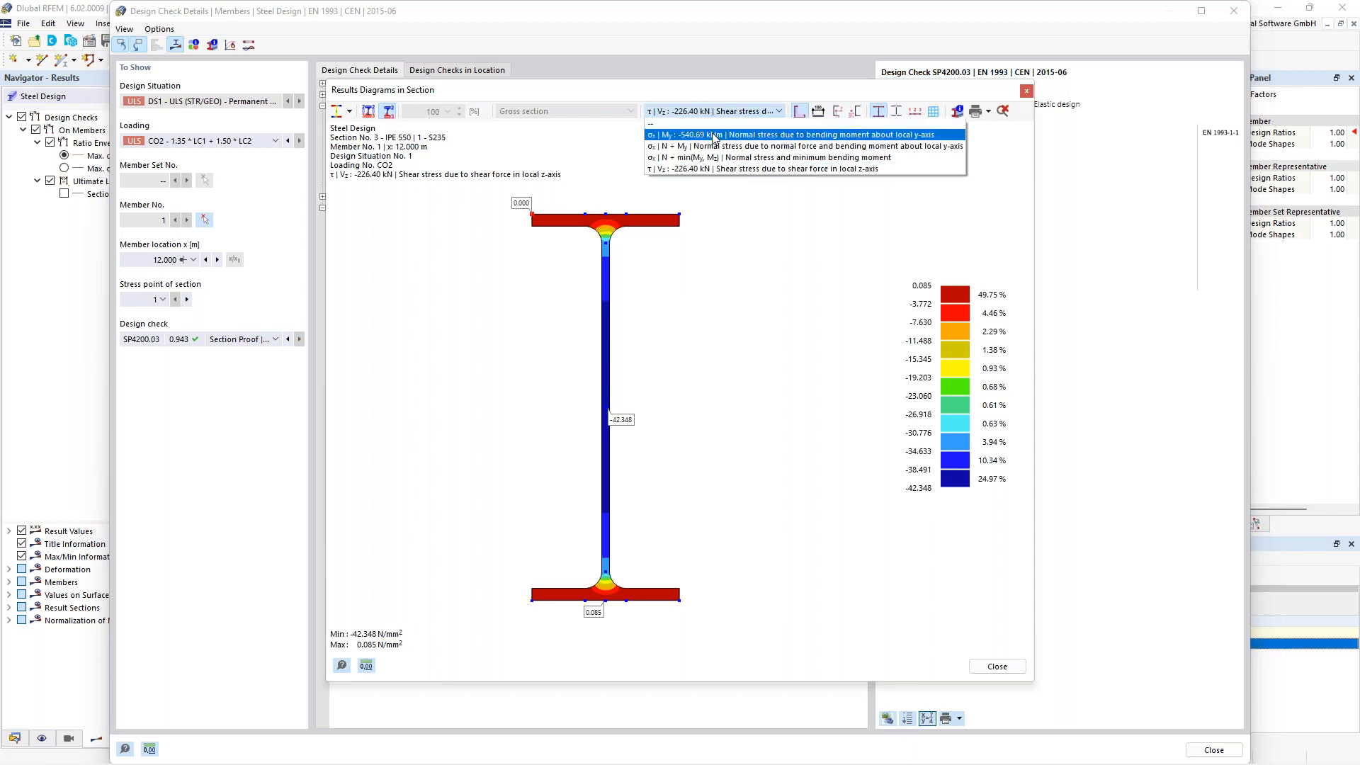
click(708, 136)
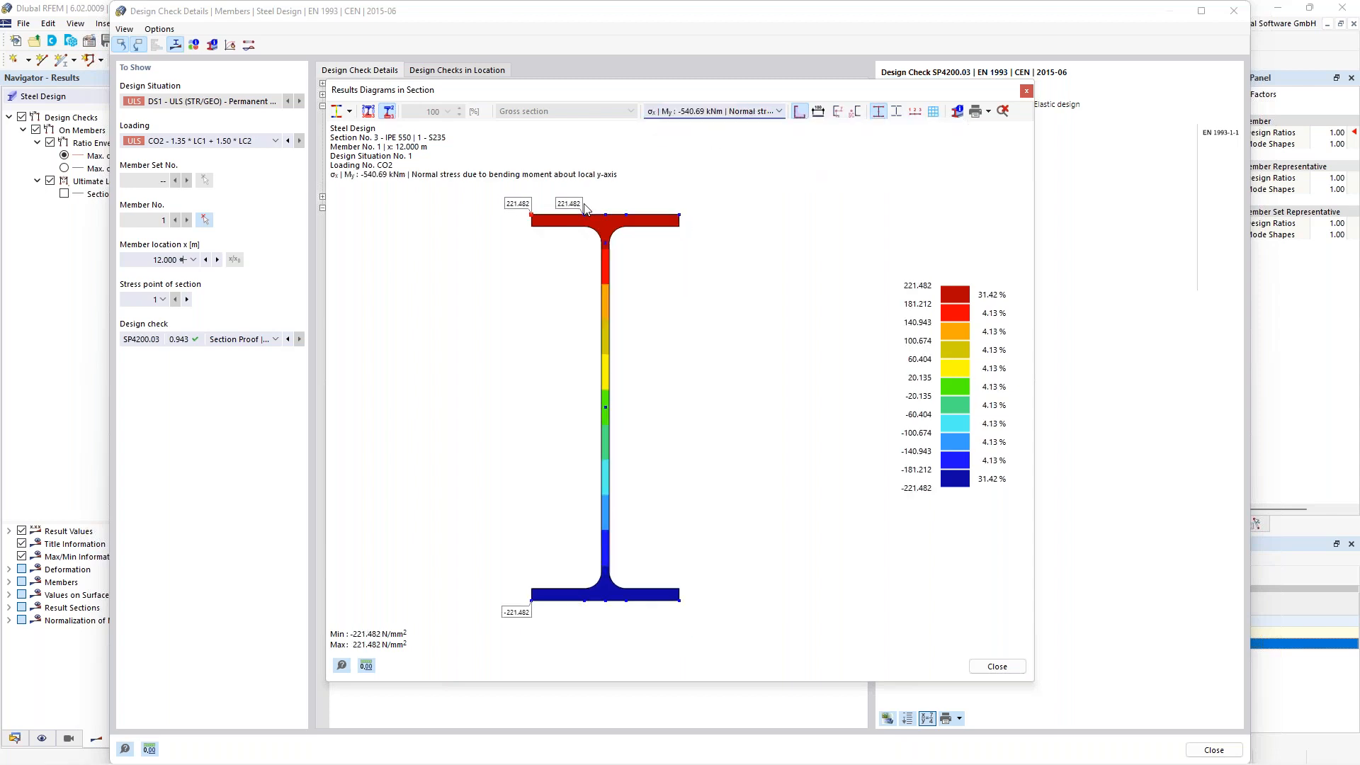
middle_drag(551, 267, 602, 263)
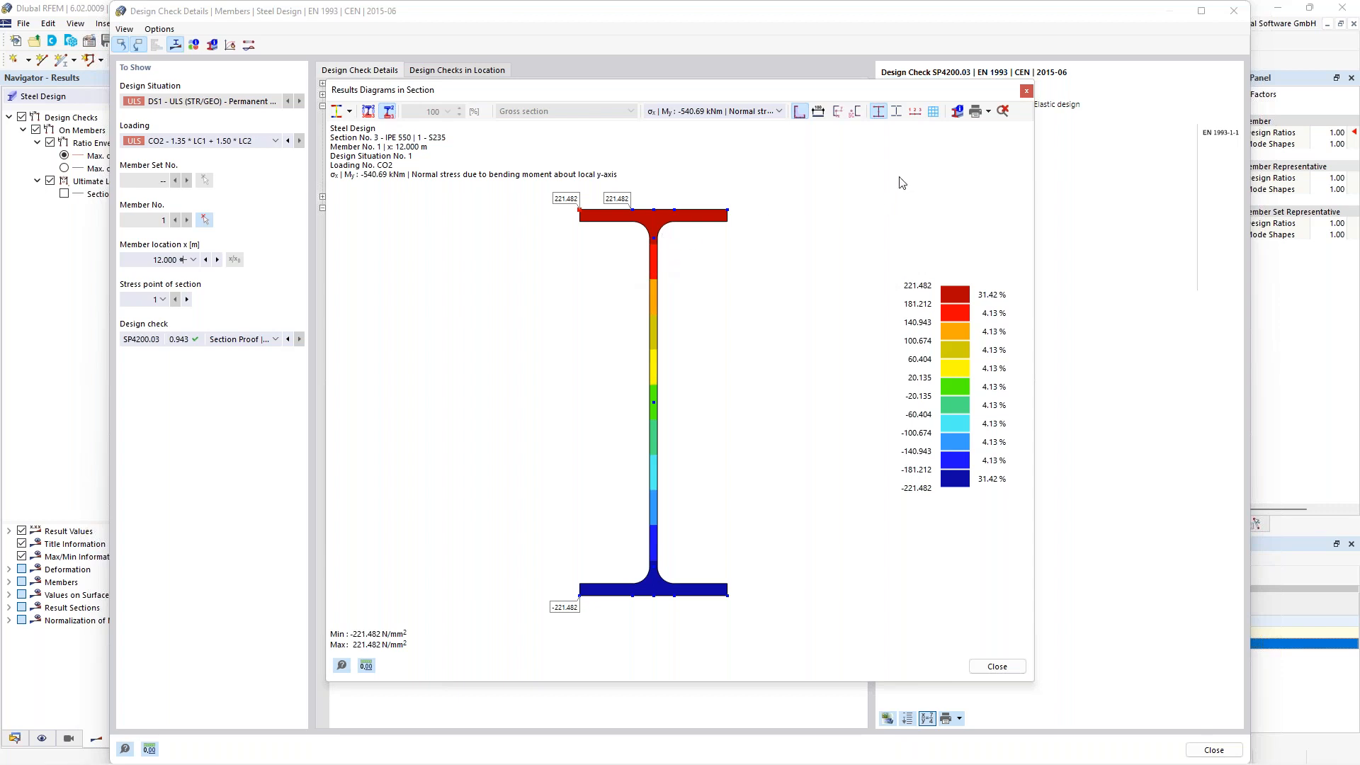
- Show the c/t-parts in the normal stress diagram and inspect the stress points along the upper flange
click(897, 112)
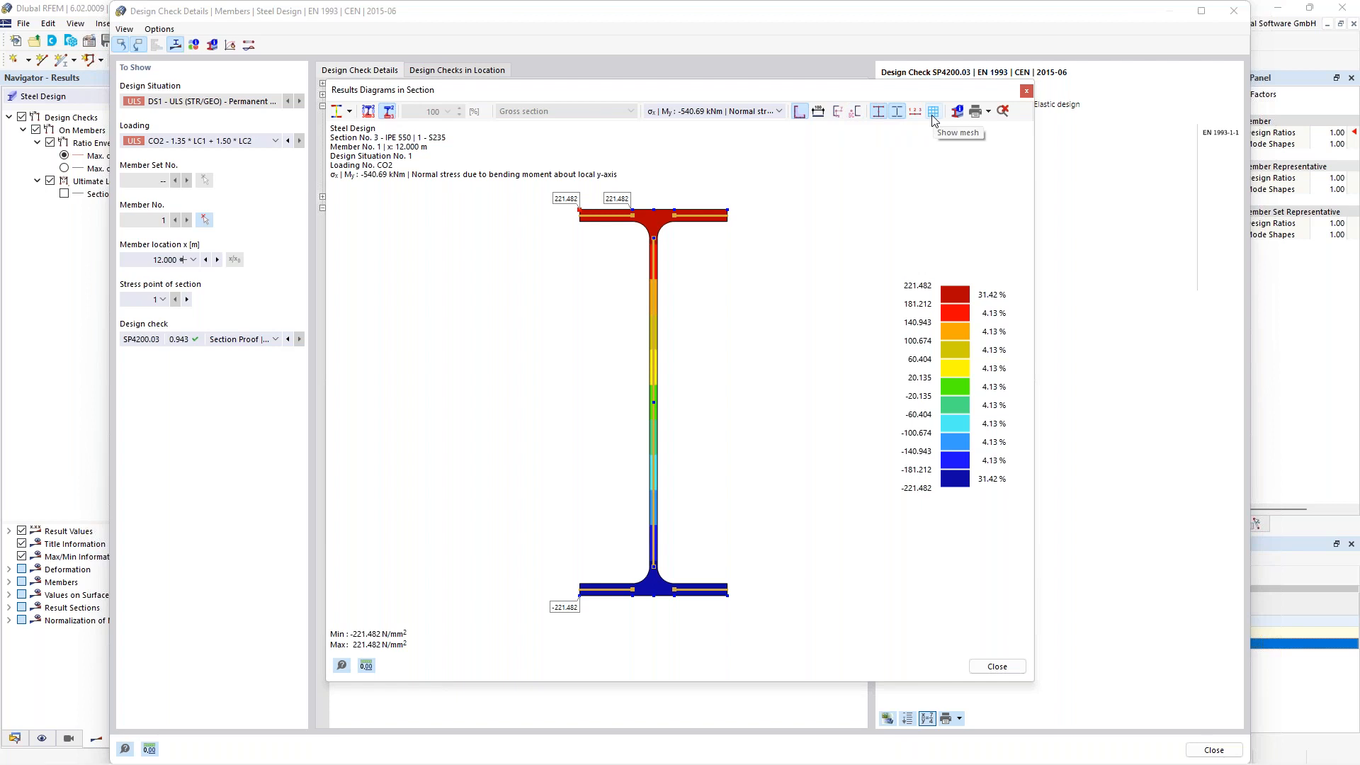
click(878, 112)
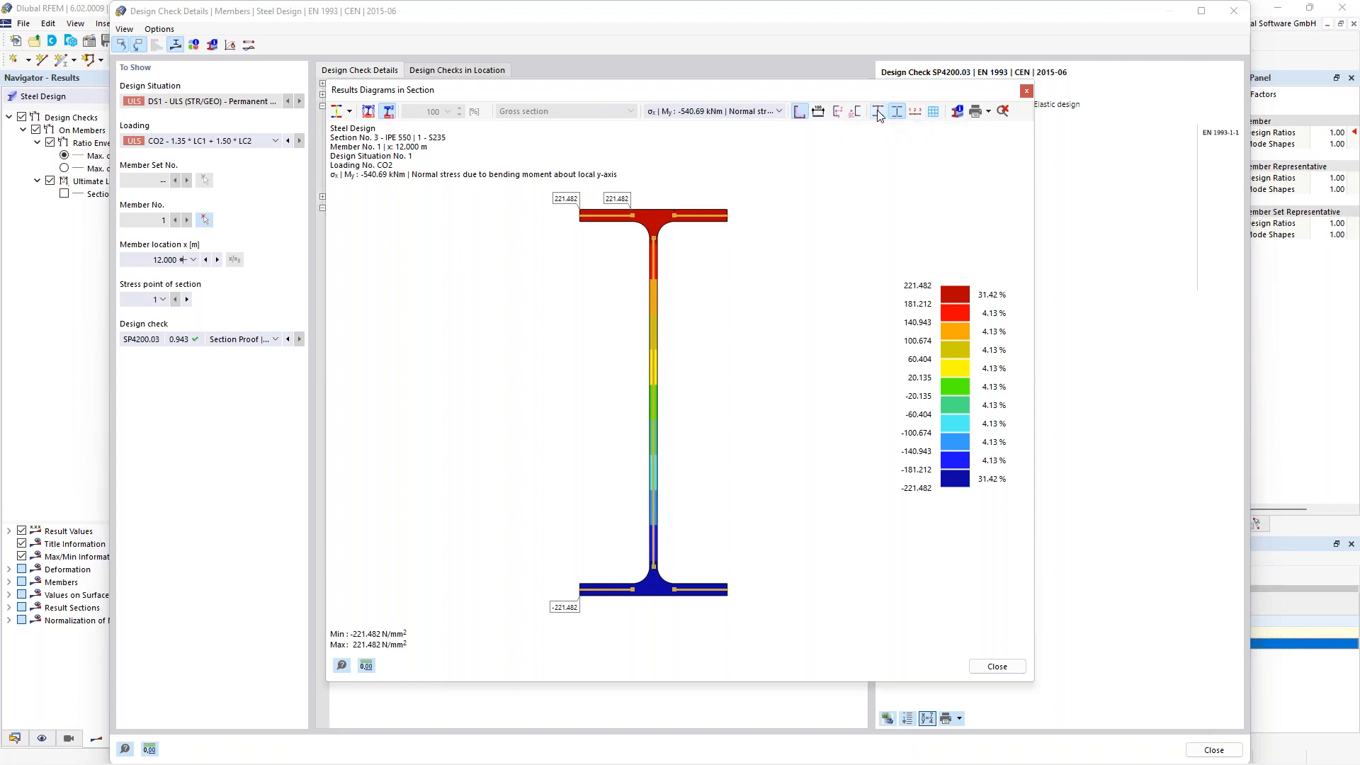
click(630, 211)
click(579, 210)
- Check the elastic bending design at stress points 2 and 1, and close the check details and the section diagram
click(187, 300)
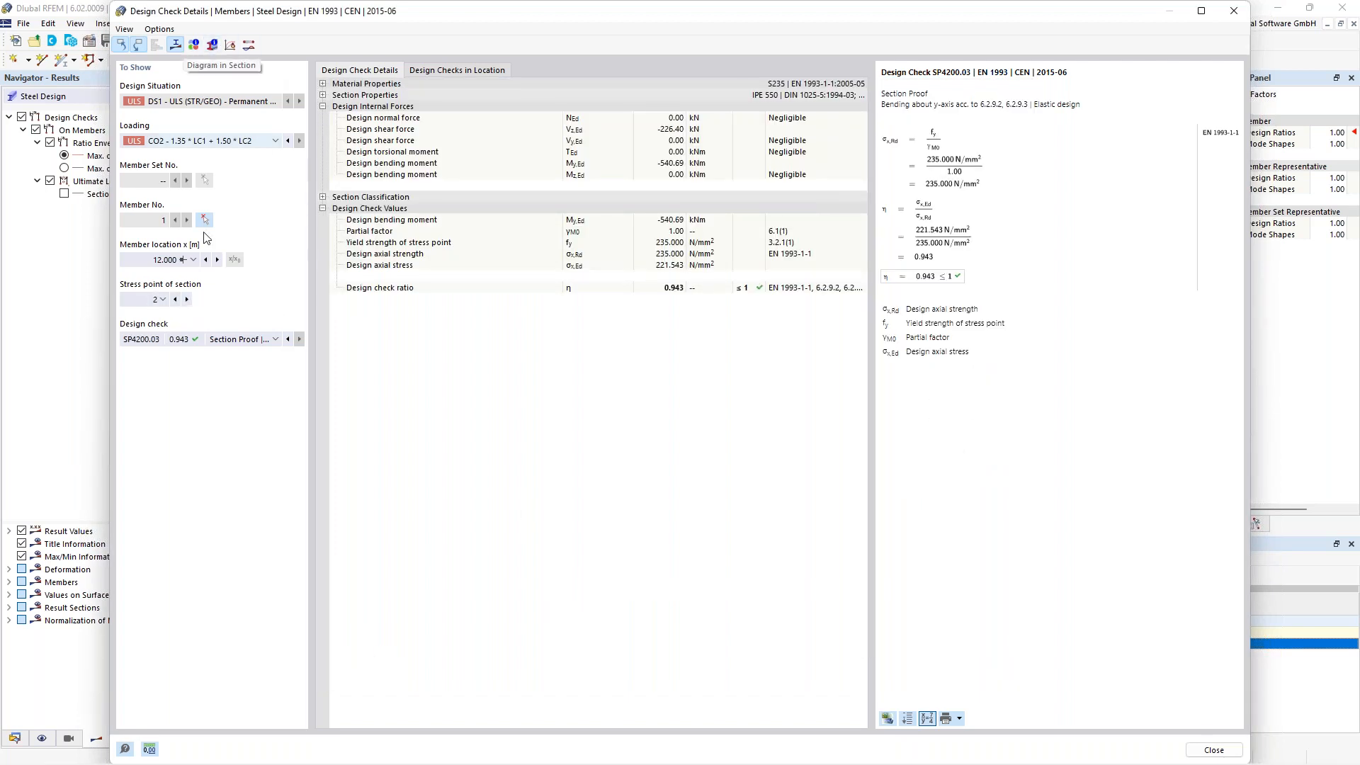
click(175, 299)
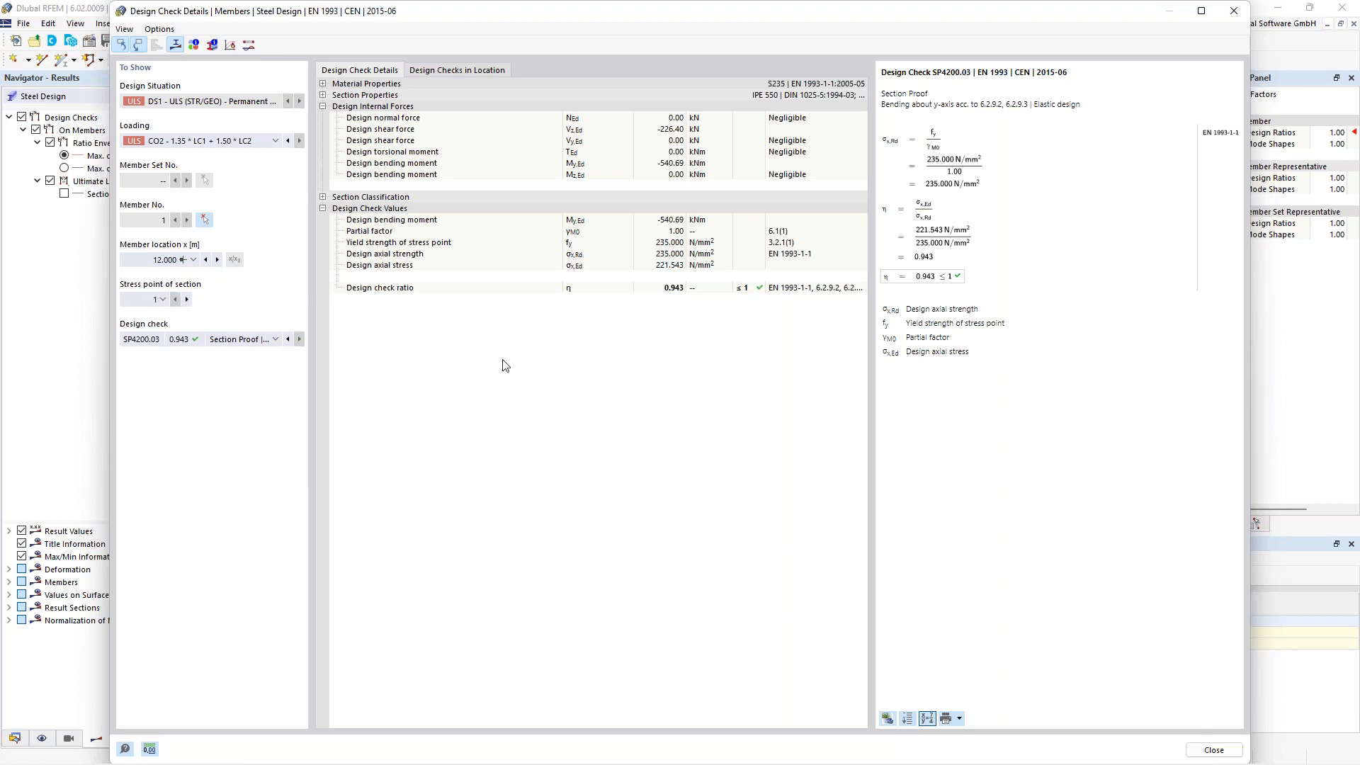
click(1233, 10)
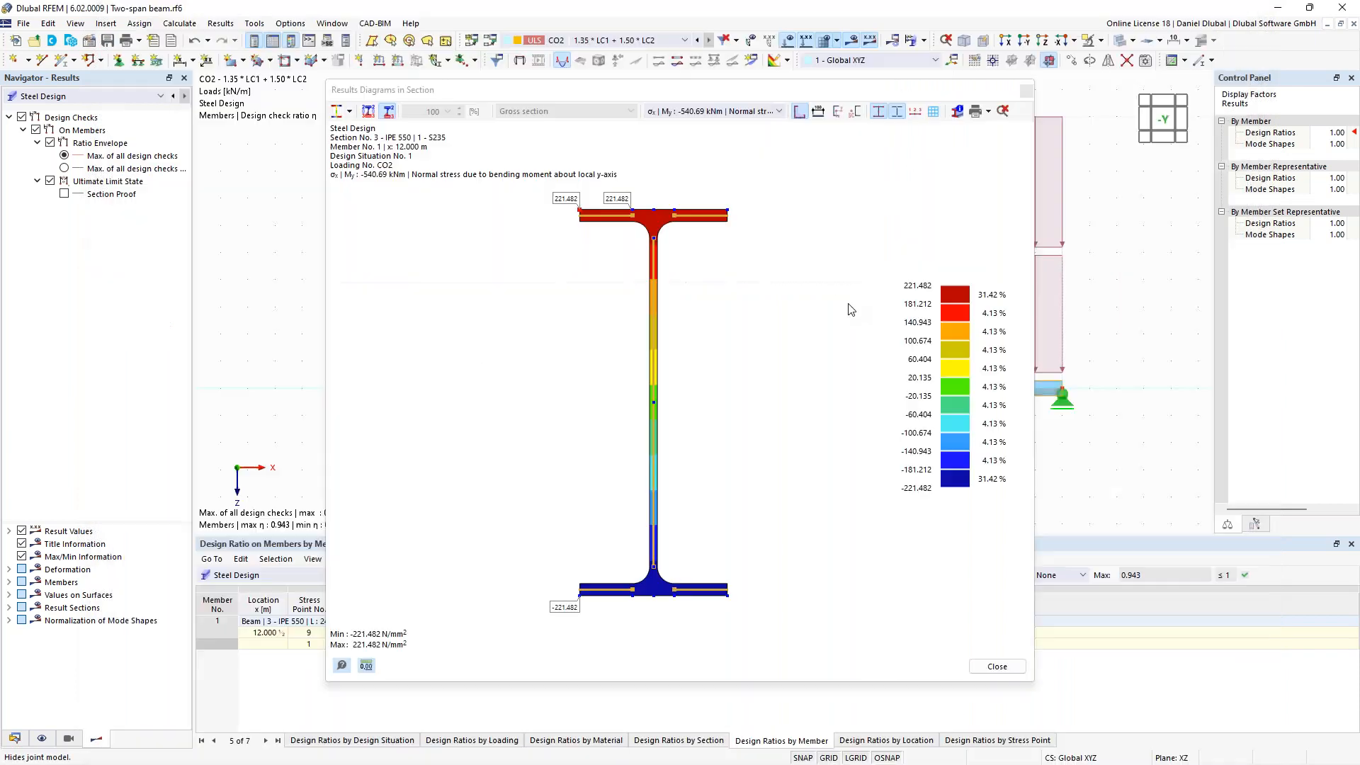
click(1026, 91)
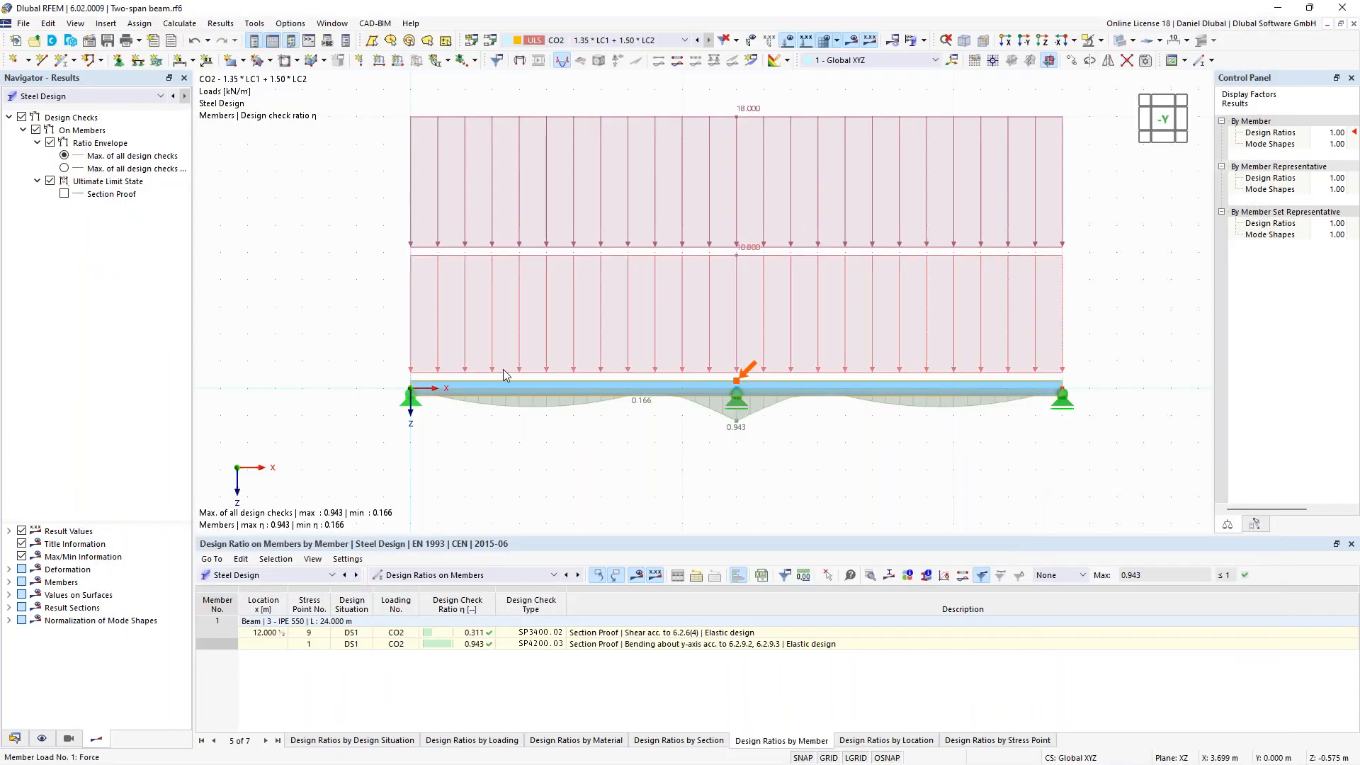
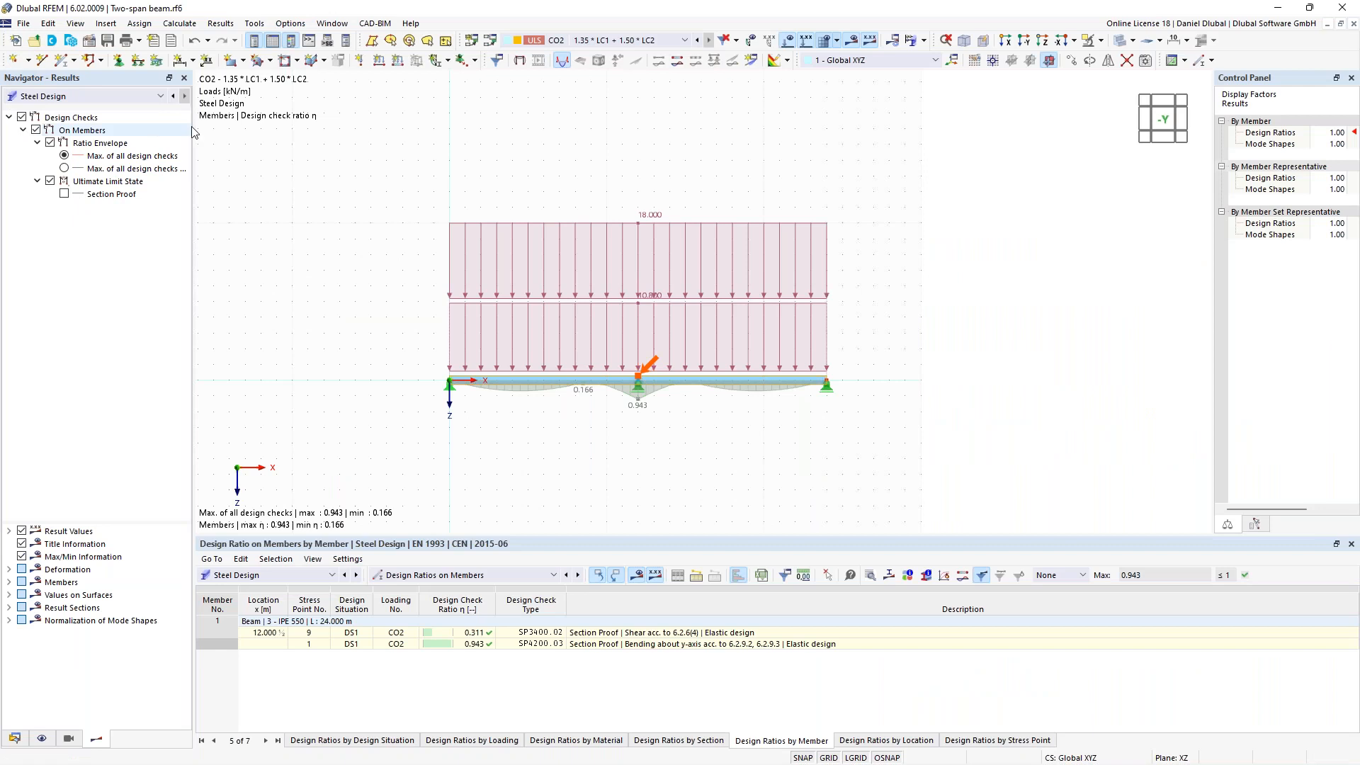
- Delete the entire two-span beam model, including its supports and loads
drag(359, 136, 861, 462)
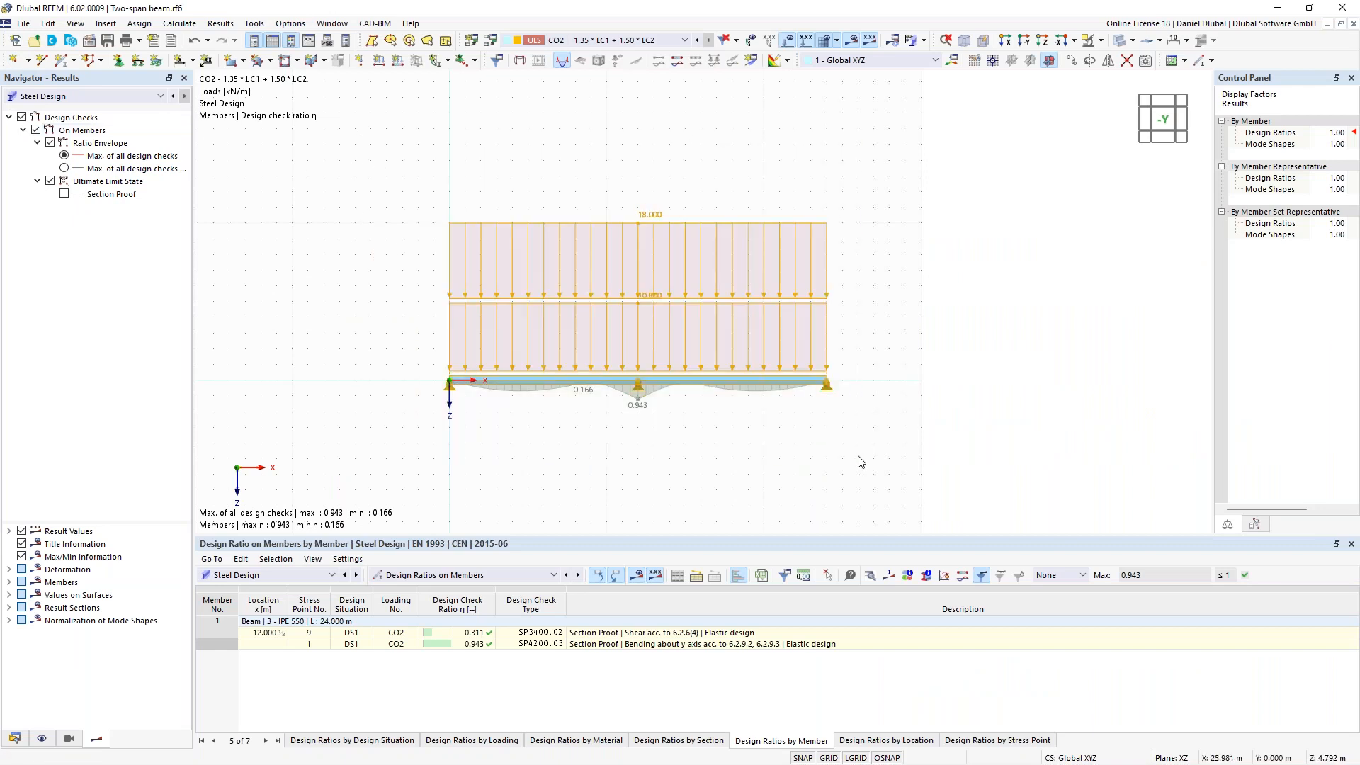
key(Delete)
scroll(614, 241, up, 1)
middle_drag(694, 277, 721, 259)
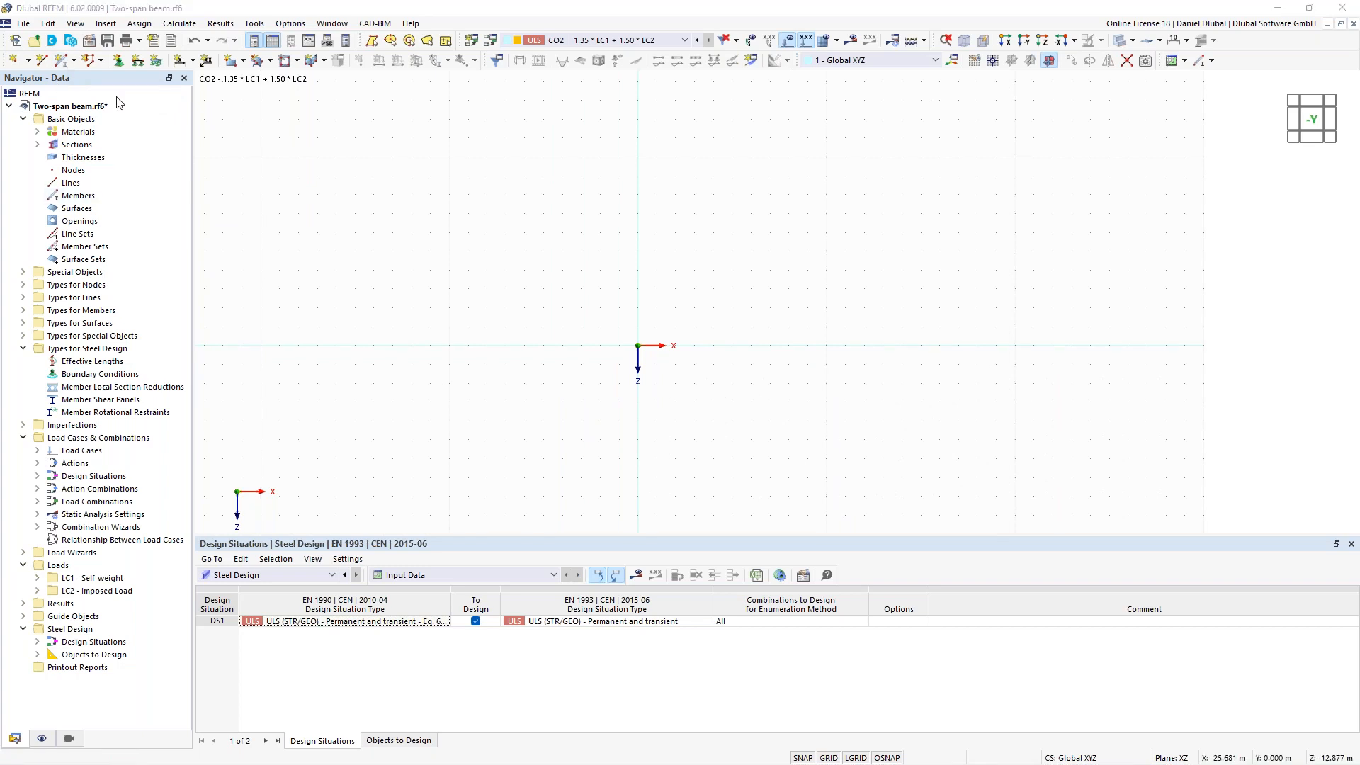
- Create an 8 m vertical column member with section HEB 300 in S235, running from the origin up to Z -8.000 m
click(63, 61)
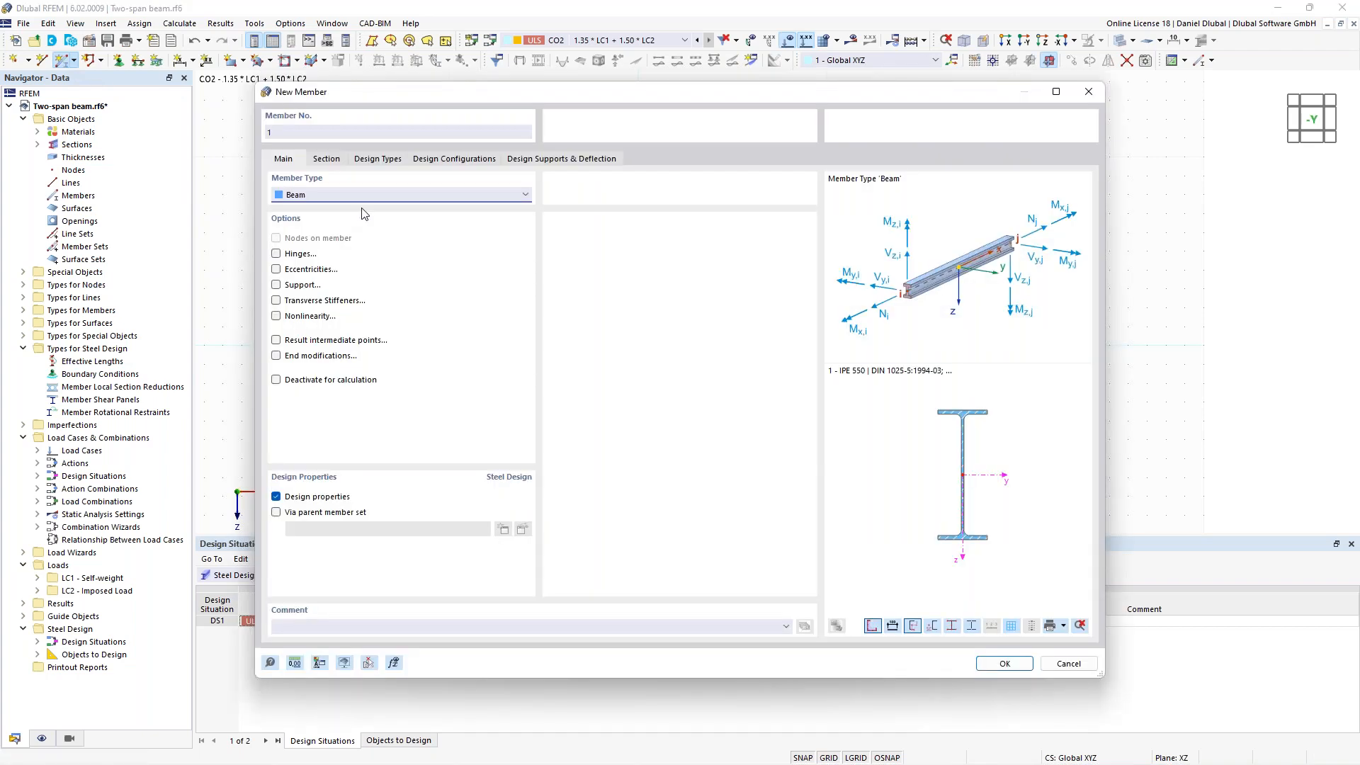
click(330, 160)
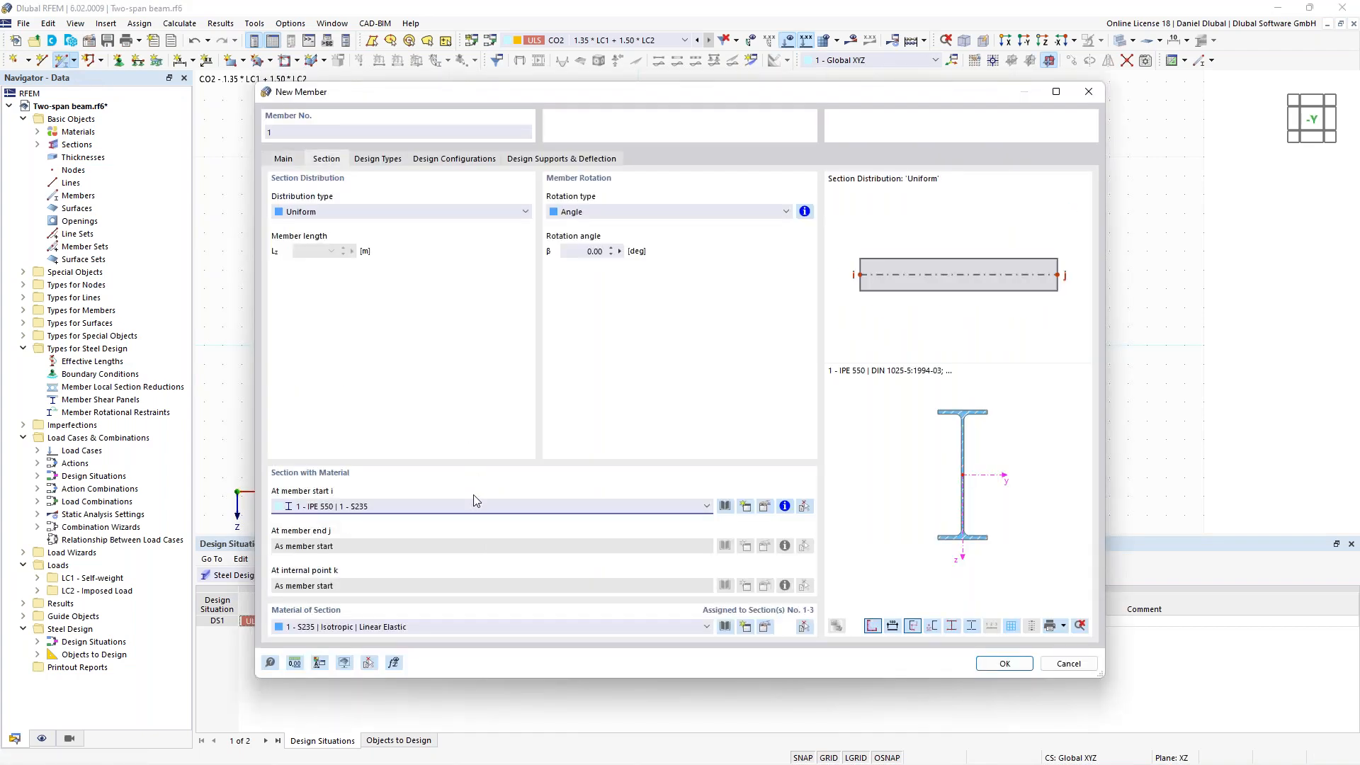
click(687, 507)
click(662, 531)
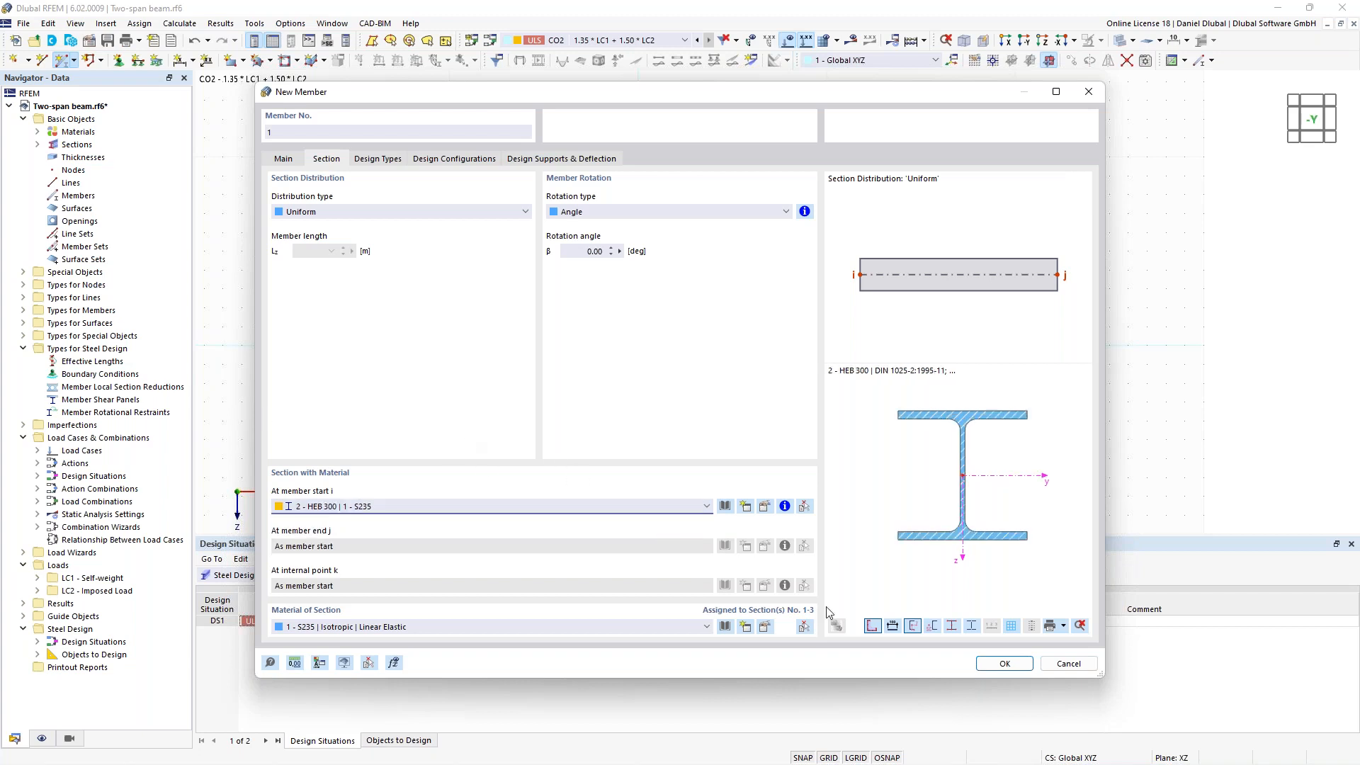
click(1003, 663)
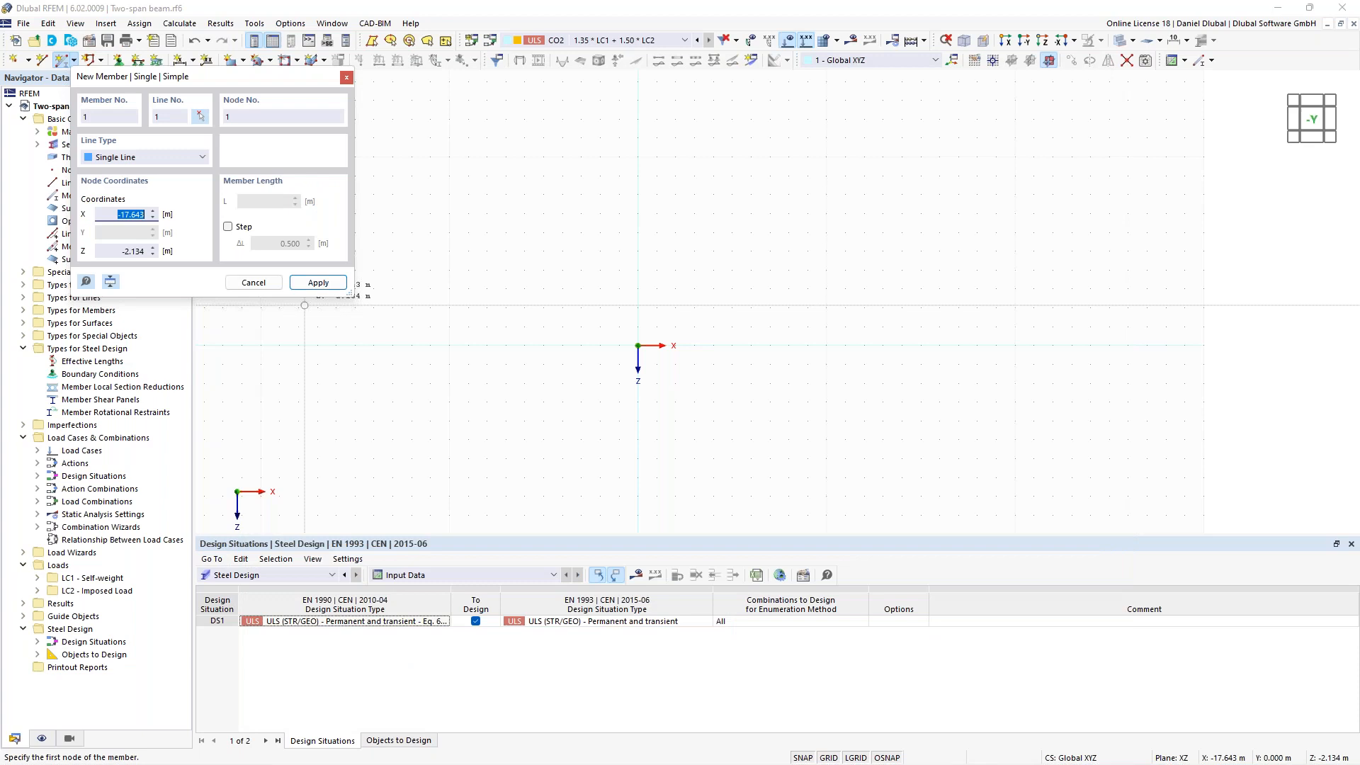
click(638, 345)
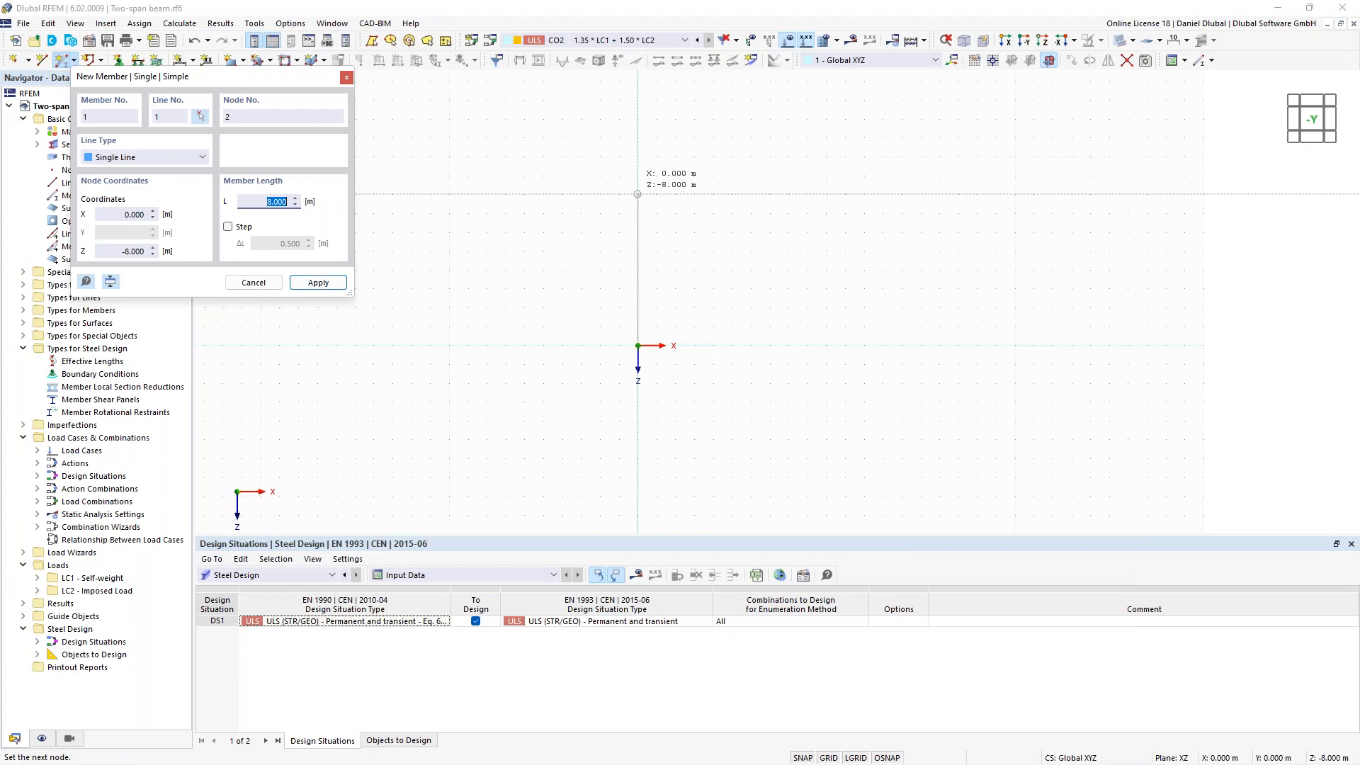
click(637, 194)
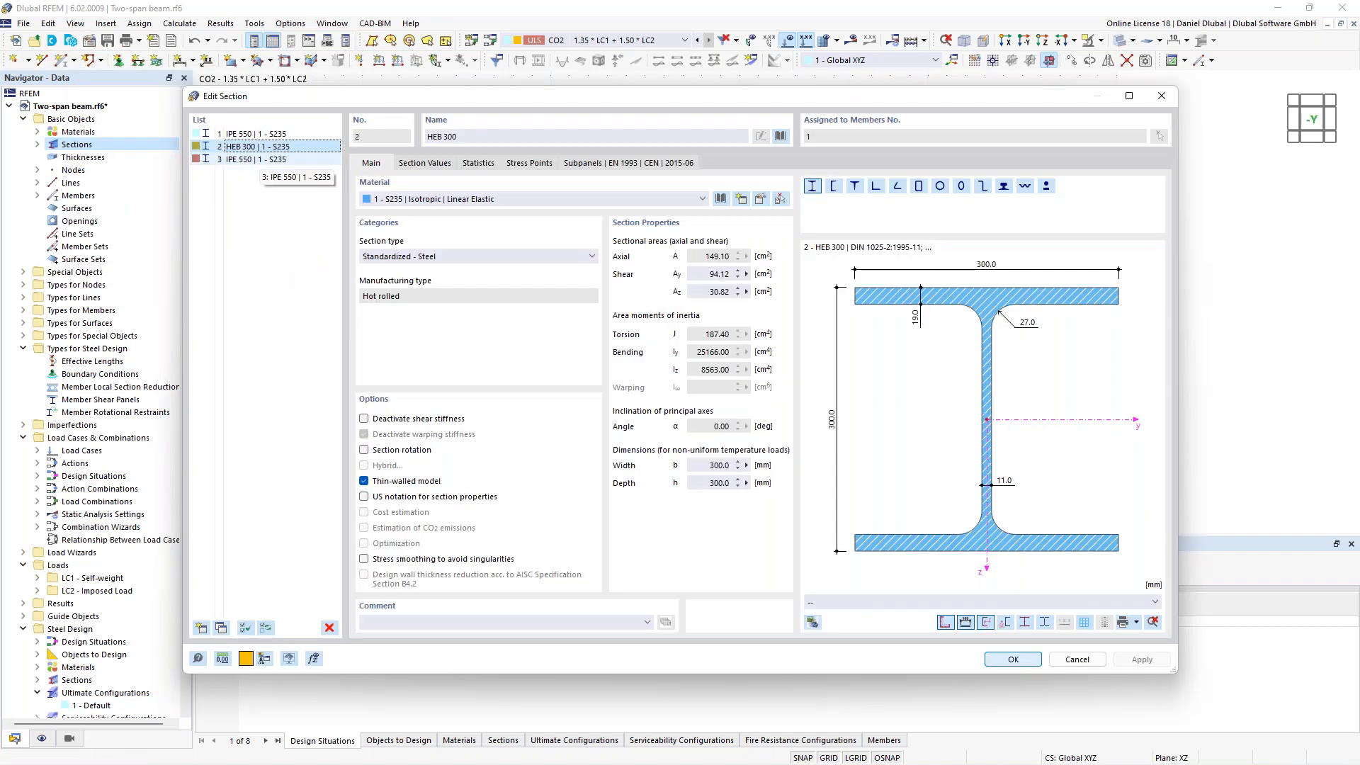
- Duplicate the IPE 550 section and change the copy to IPE 450 | DIN 1025-5:1994-03; Euronorm 19-57
click(280, 137)
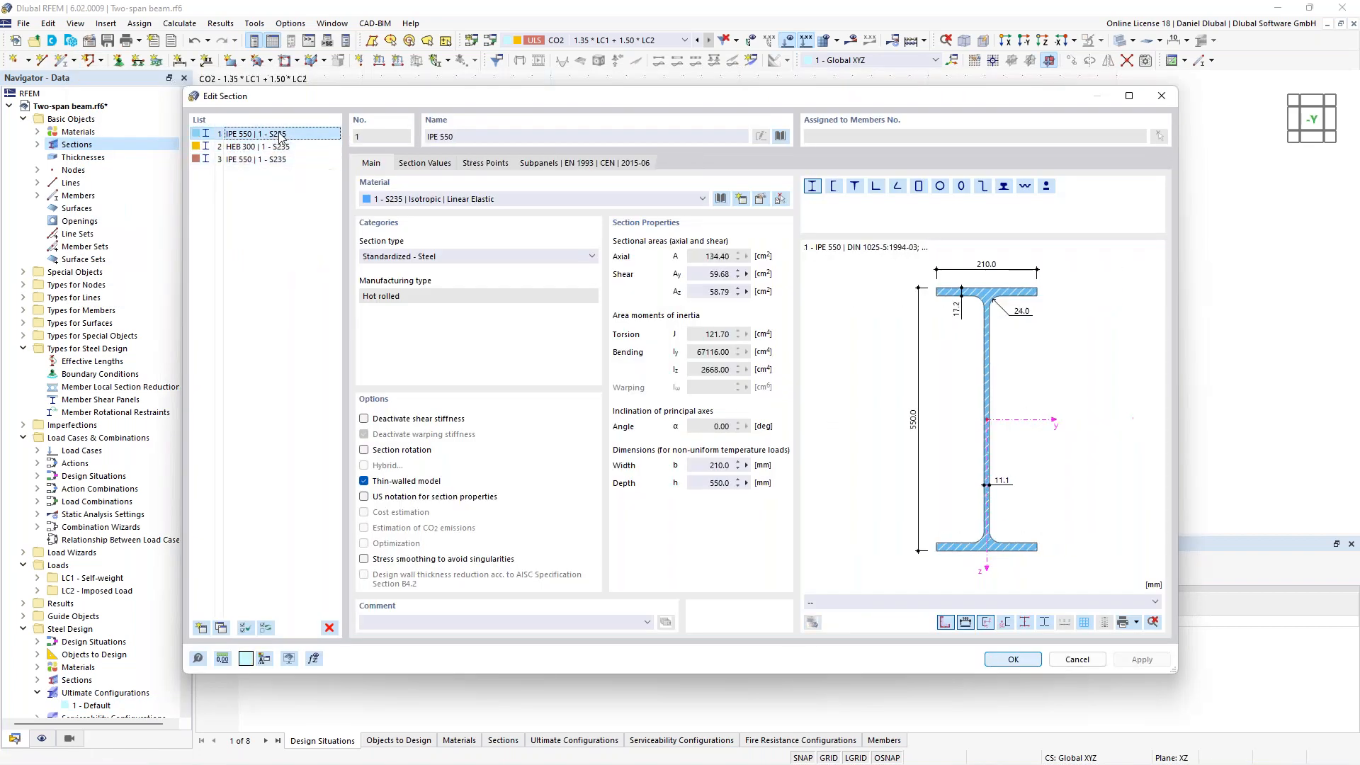
click(221, 628)
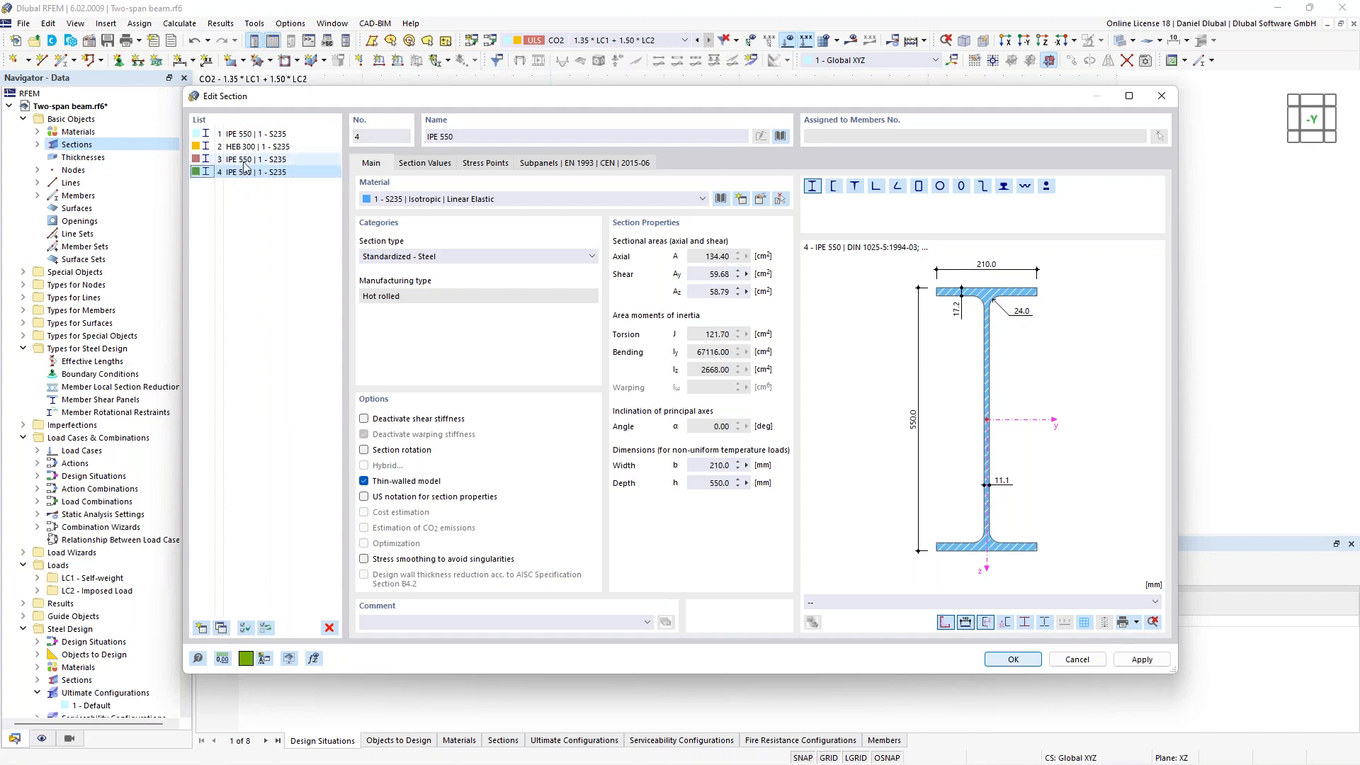
click(244, 163)
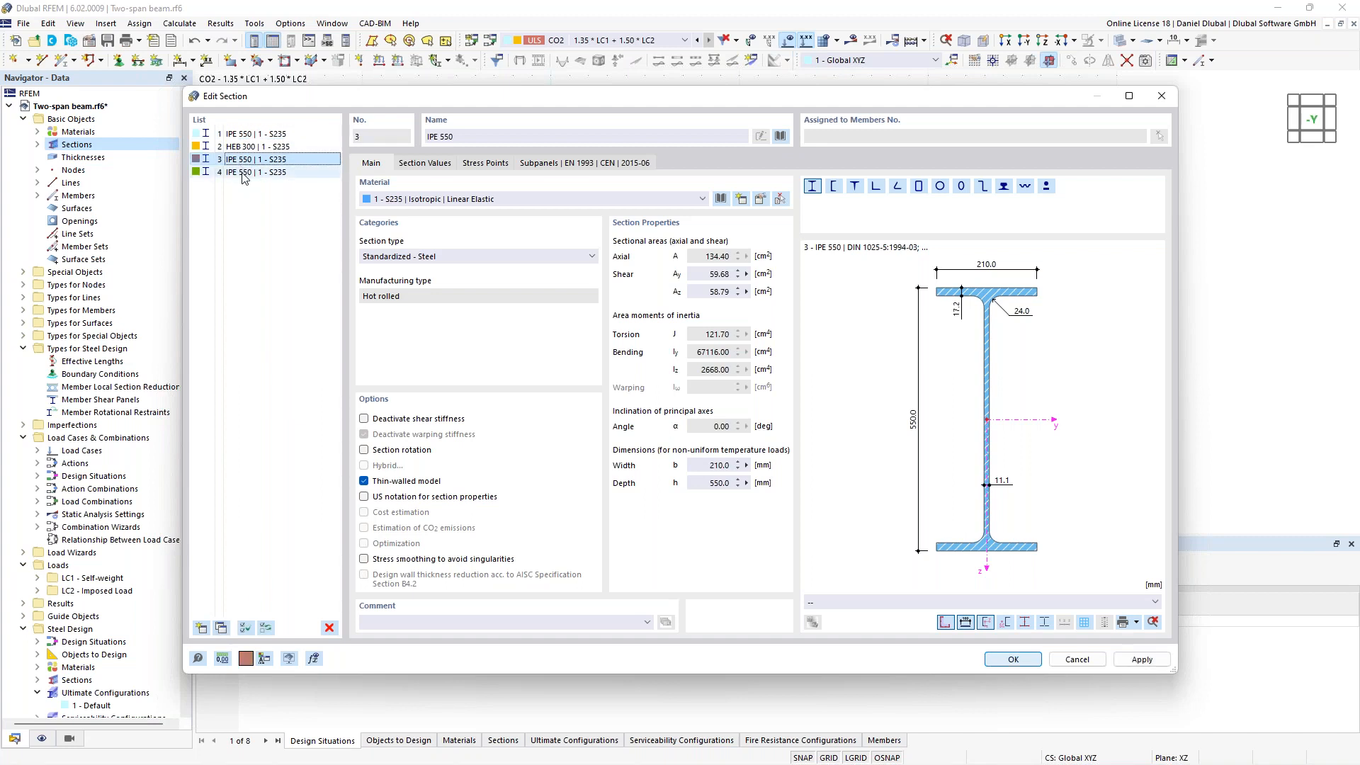
click(255, 172)
drag(439, 136, 445, 137)
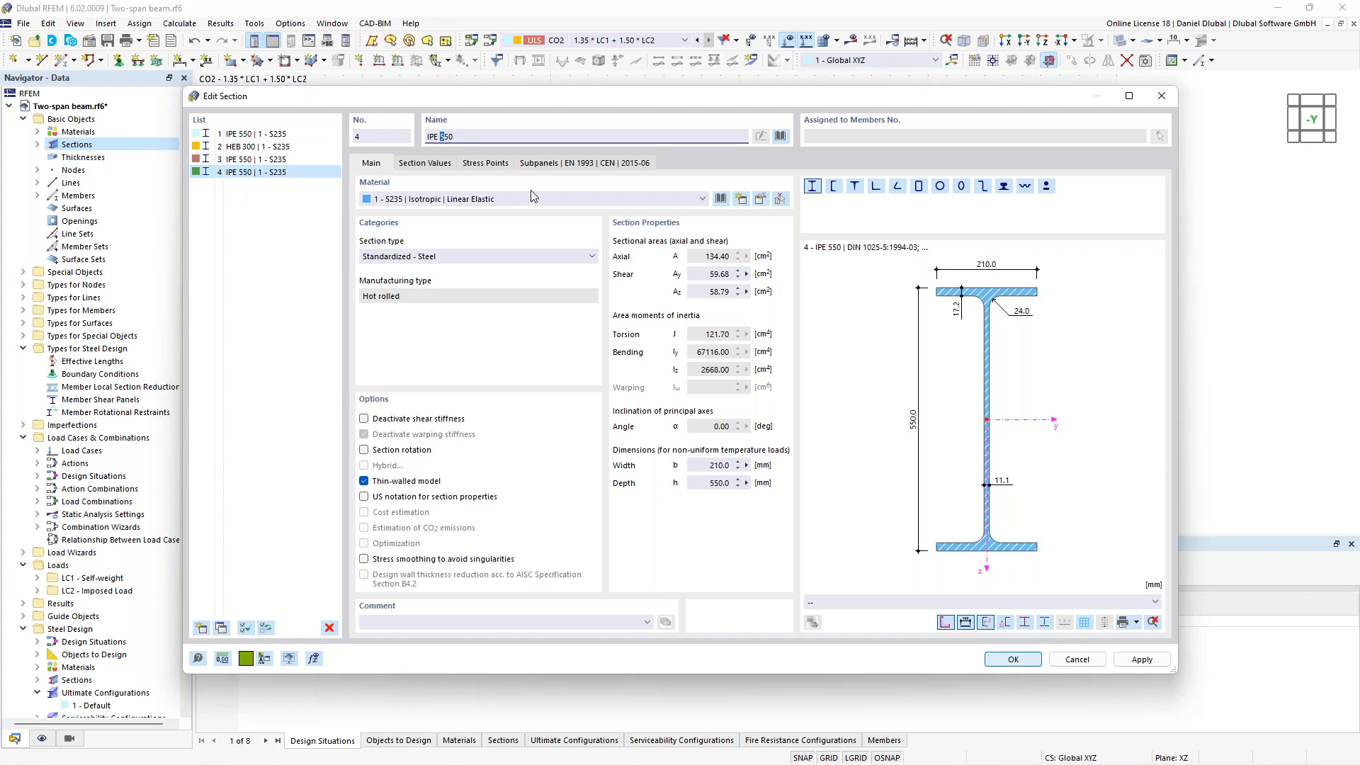
text(4)
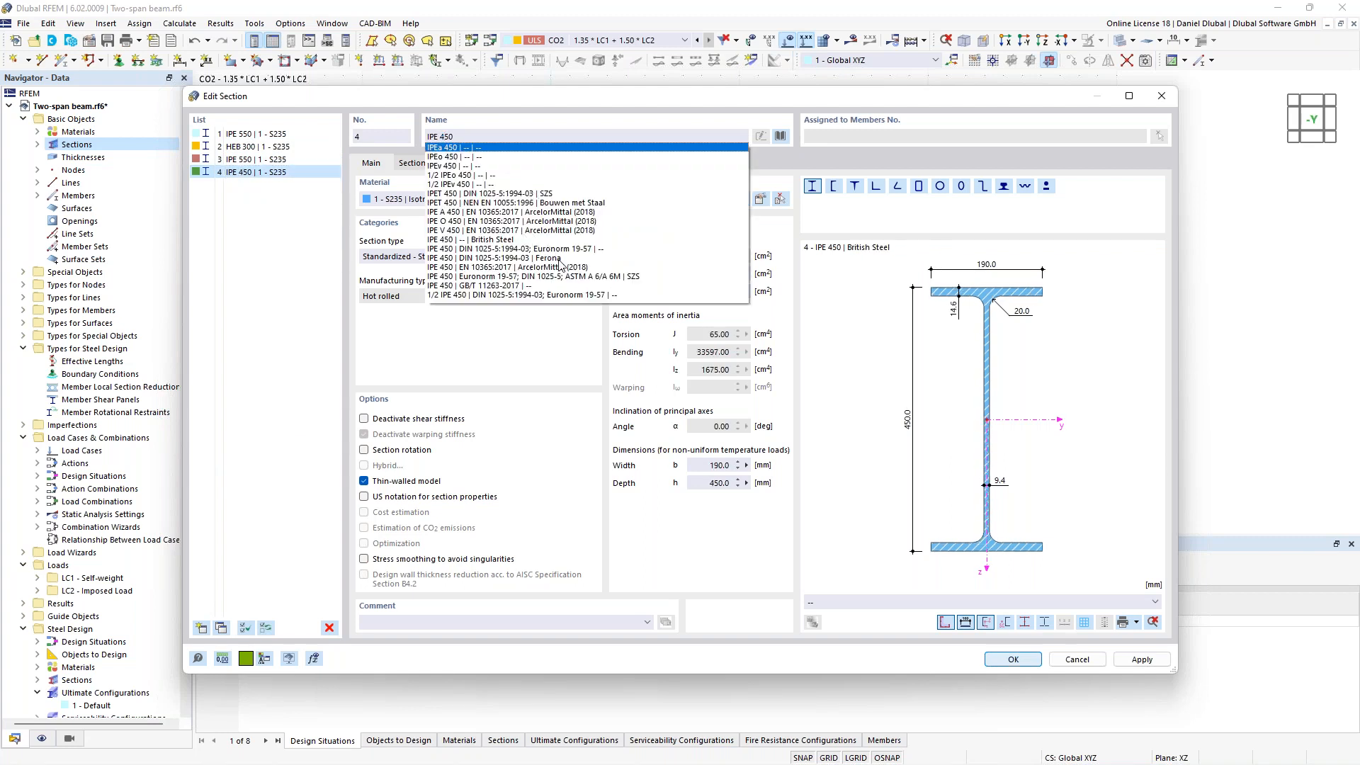
click(549, 248)
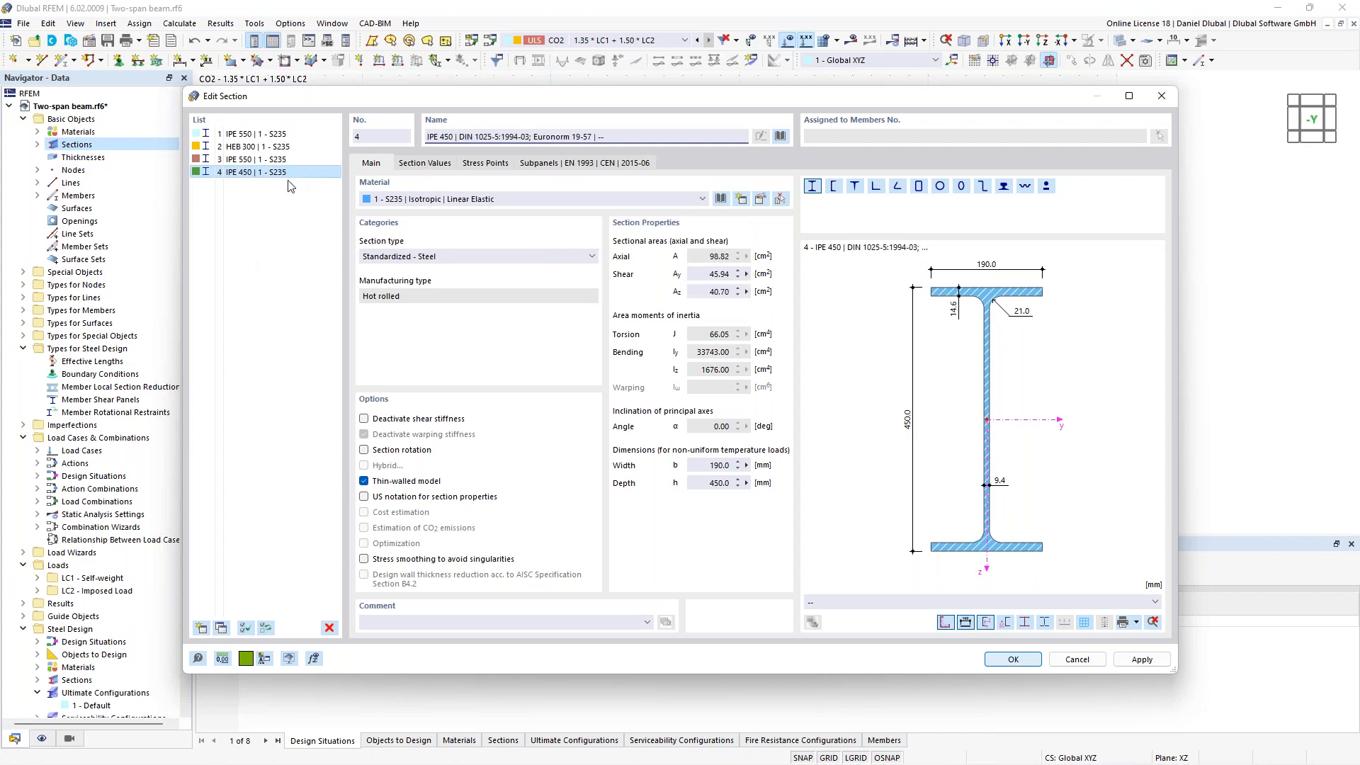
- Add another section as a copy, set it to HEB 180 in S235 and accept the section changes
click(221, 628)
double_click(461, 136)
text(180)
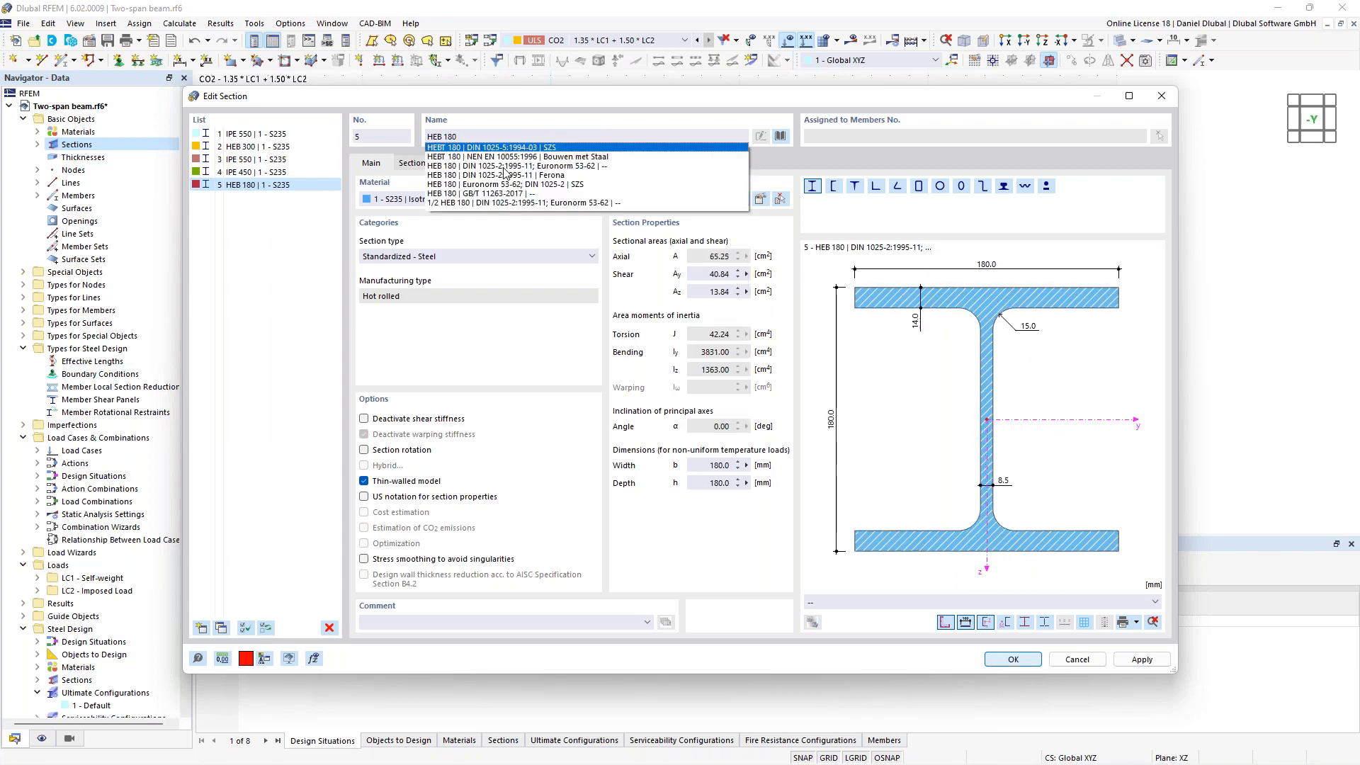
click(505, 174)
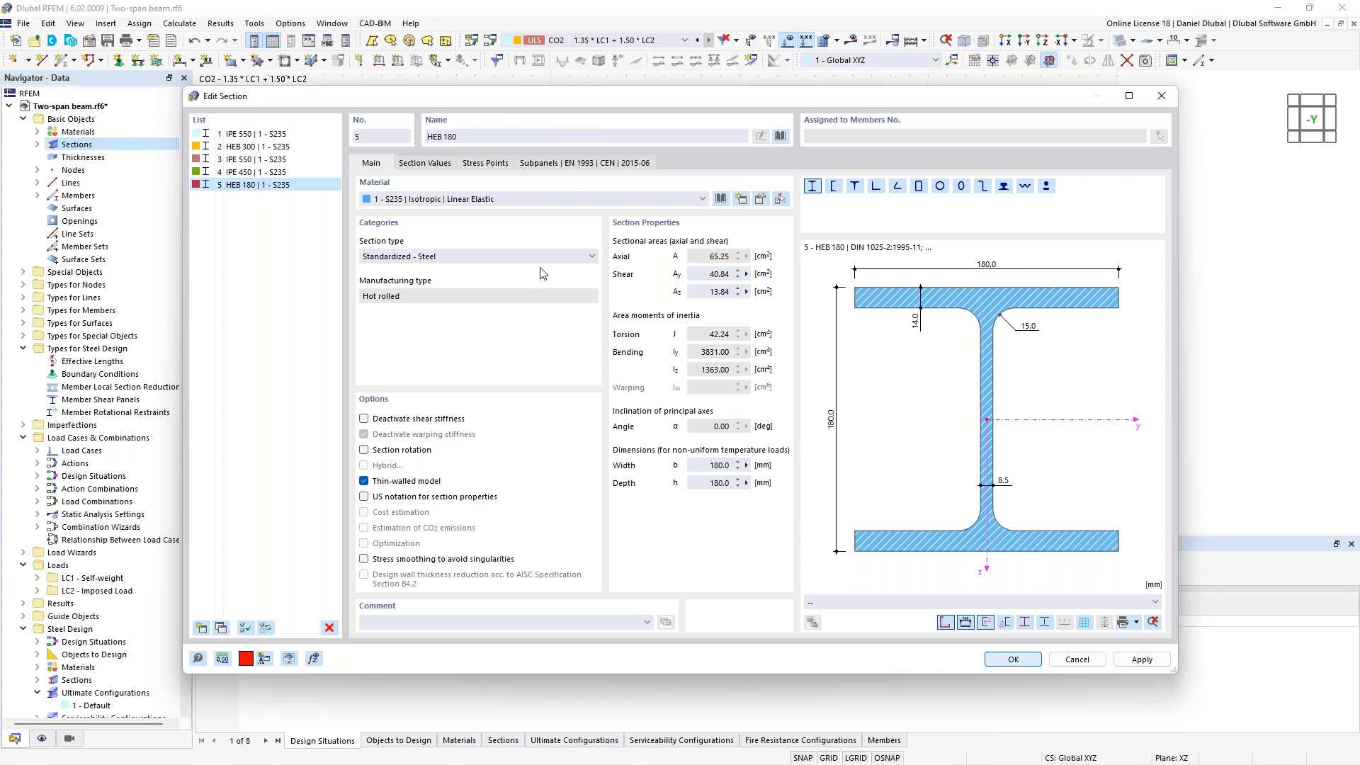
key(Return)
- Create a 15 m horizontal beam with section IPE 550 in S235, starting from the top of the column at Z -8.000 m
mouse_move(439, 226)
middle_down()
mouse_move(421, 244)
mouse_move(479, 206)
mouse_move(460, 224)
middle_up()
scroll(524, 246, up, 2)
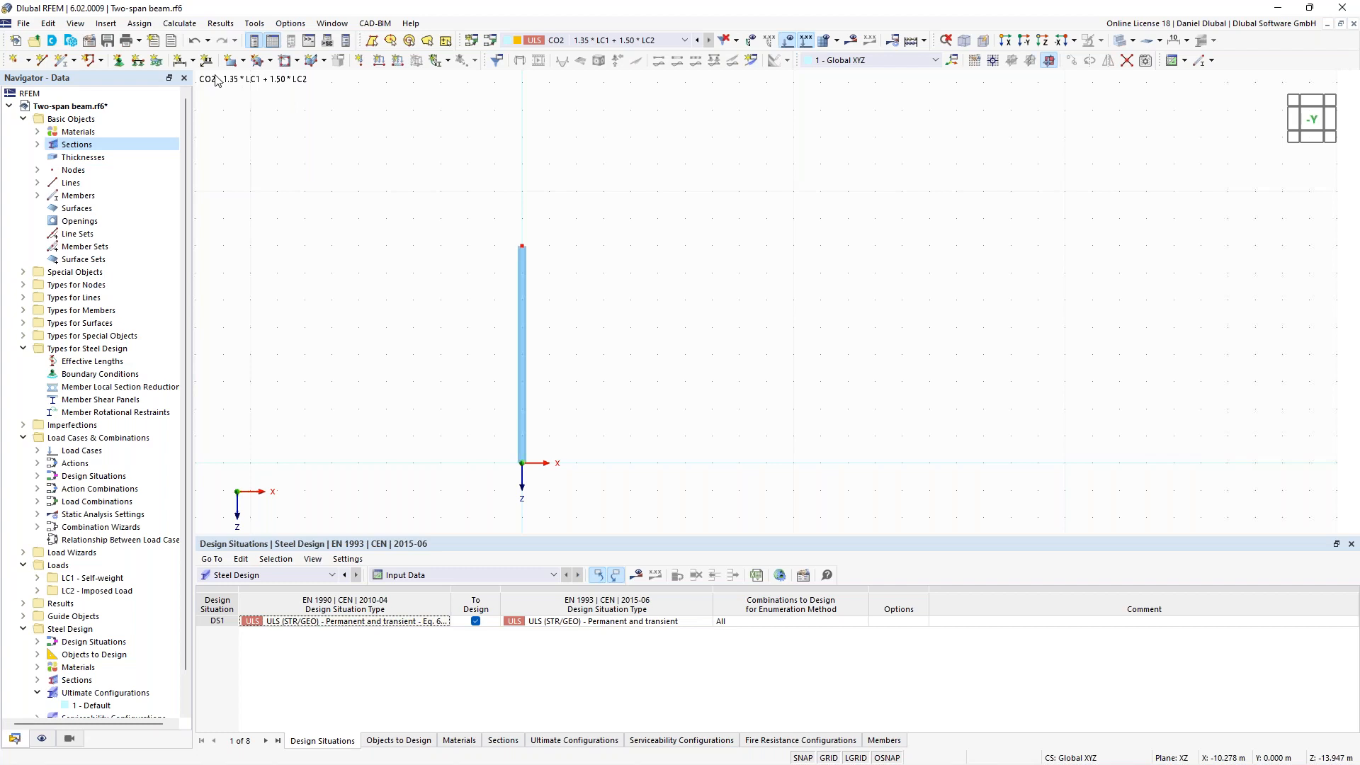
click(64, 64)
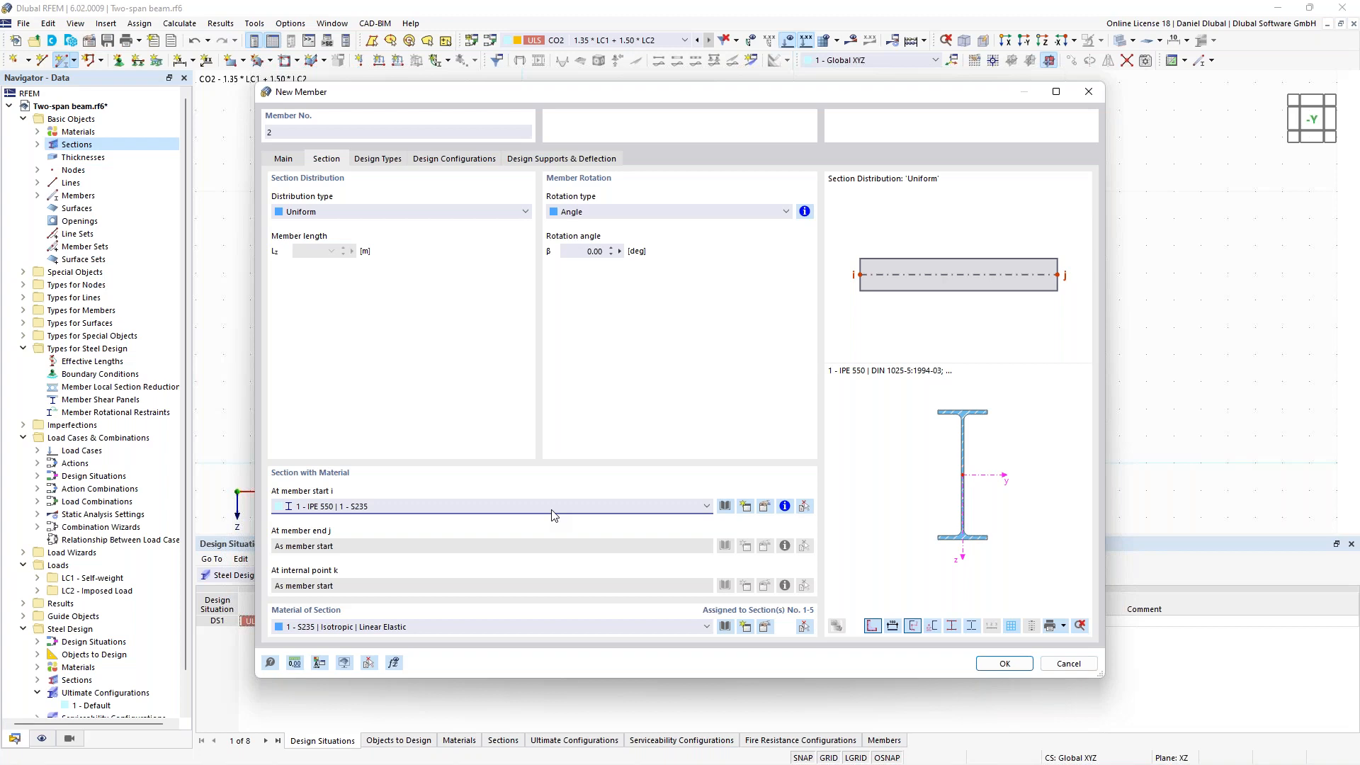
key(Return)
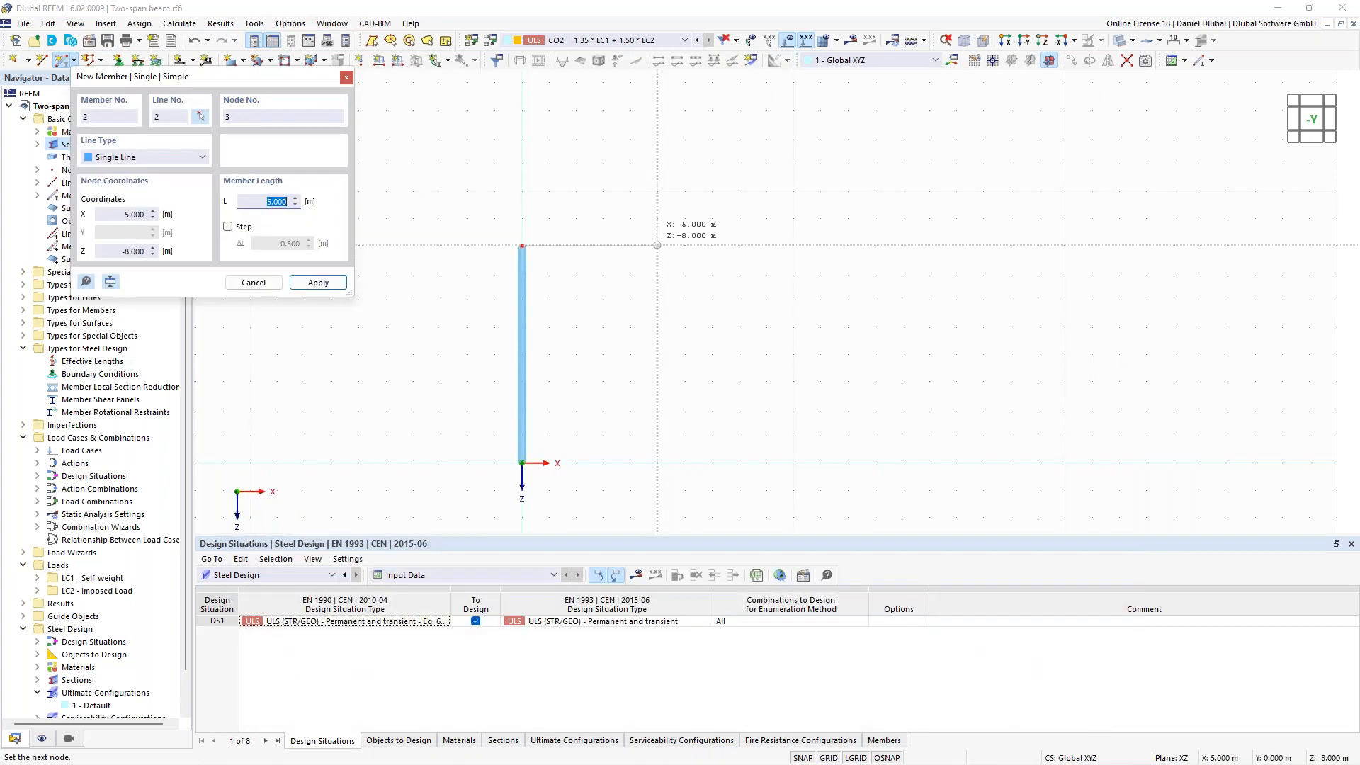
text(15)
key(Return)
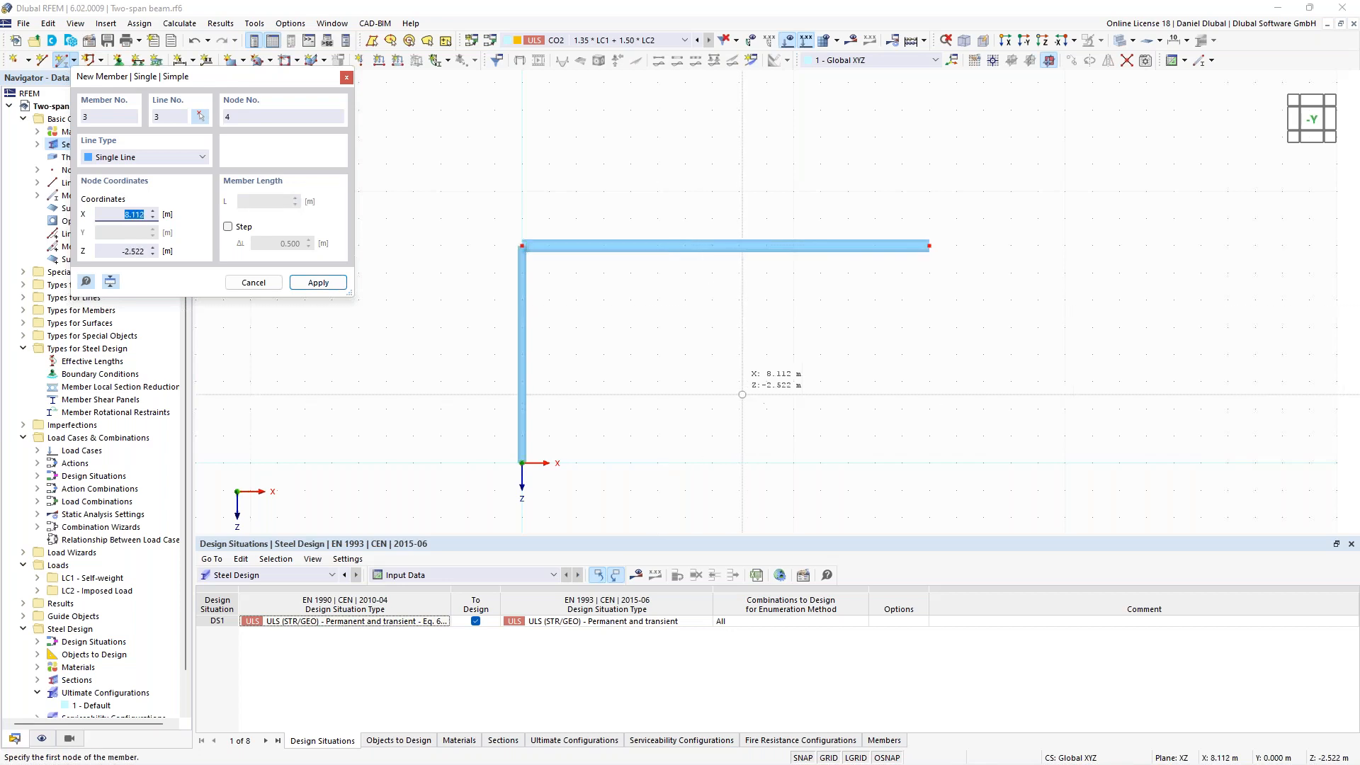
key(Escape)
- Copy the column to the far end of the 15 m beam and add an outer beam extending from the original column's top in negative X
drag(576, 495, 497, 340)
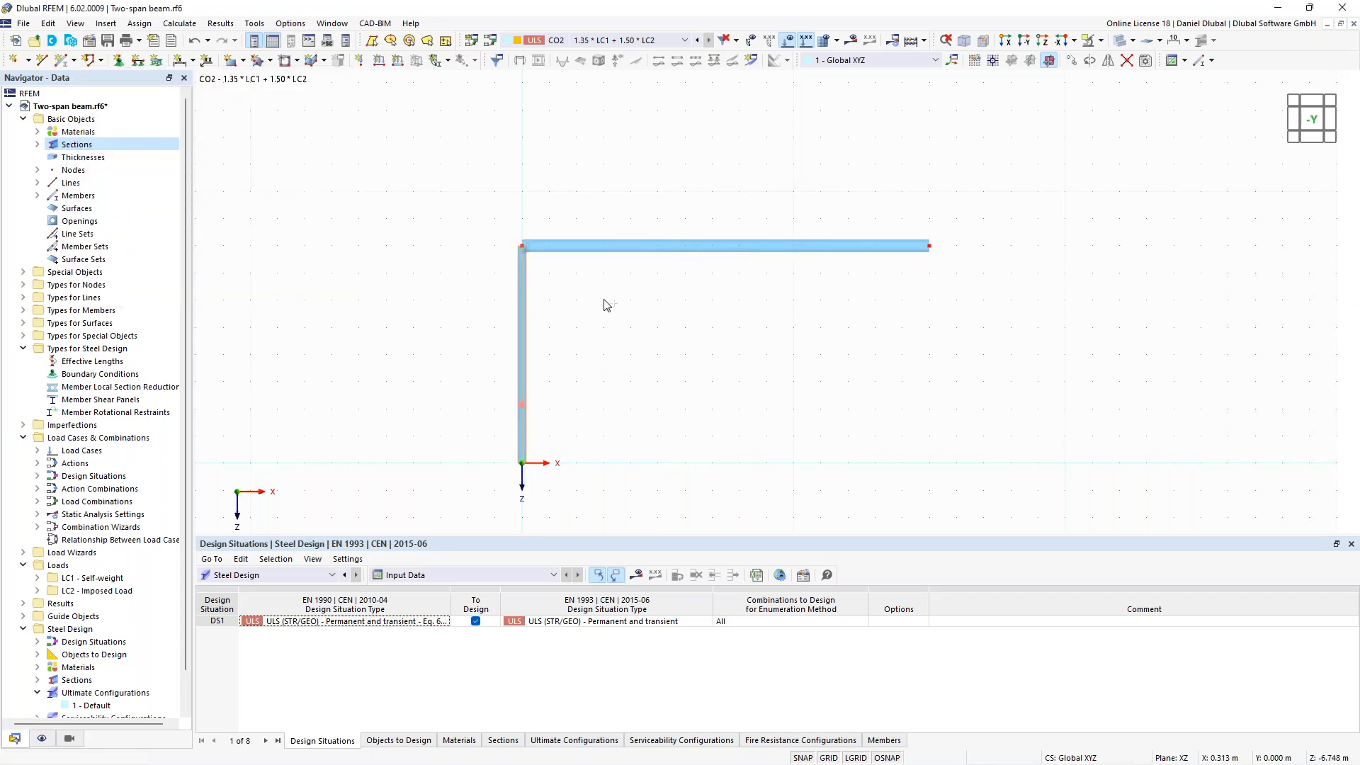
ctrl+drag(607, 305, 930, 277)
scroll(717, 347, down, 1)
middle_drag(716, 347, 772, 338)
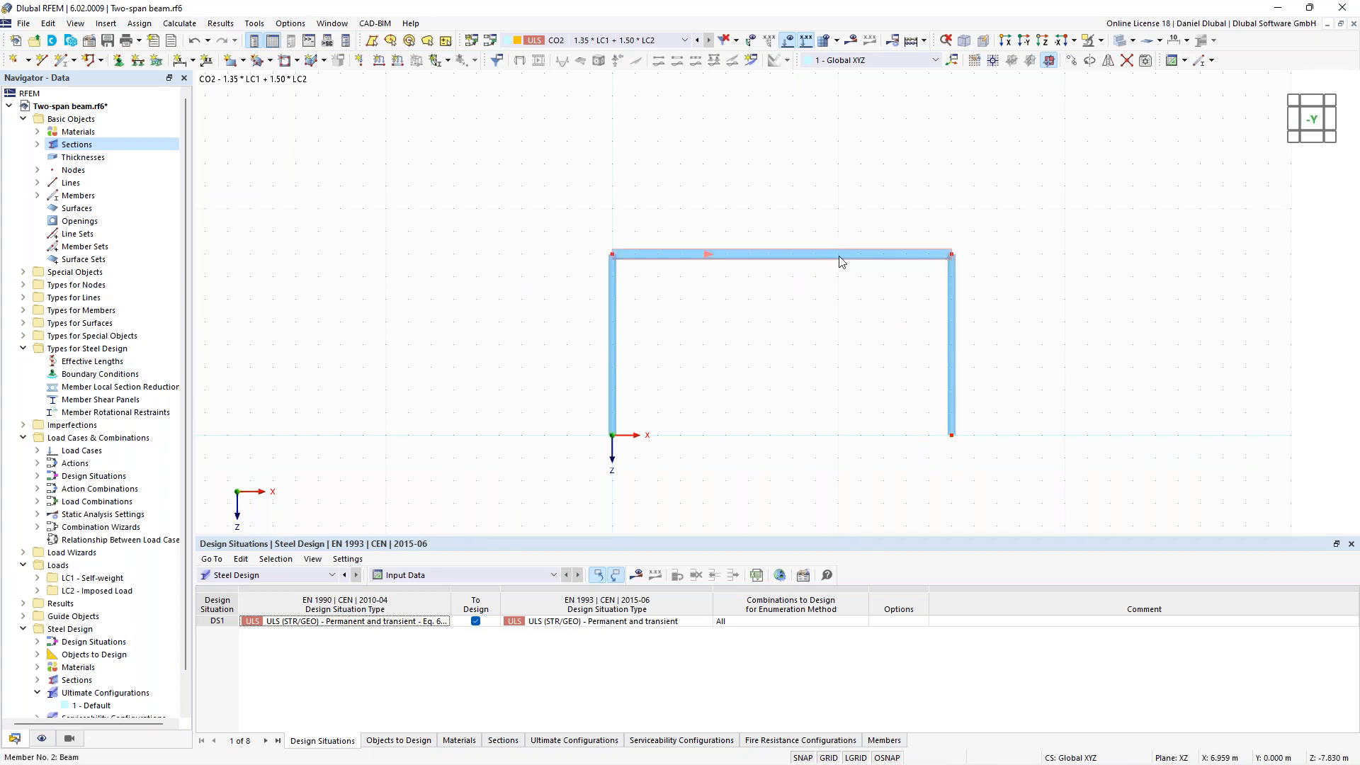
ctrl+drag(869, 264, 612, 257)
middle_drag(559, 299, 724, 285)
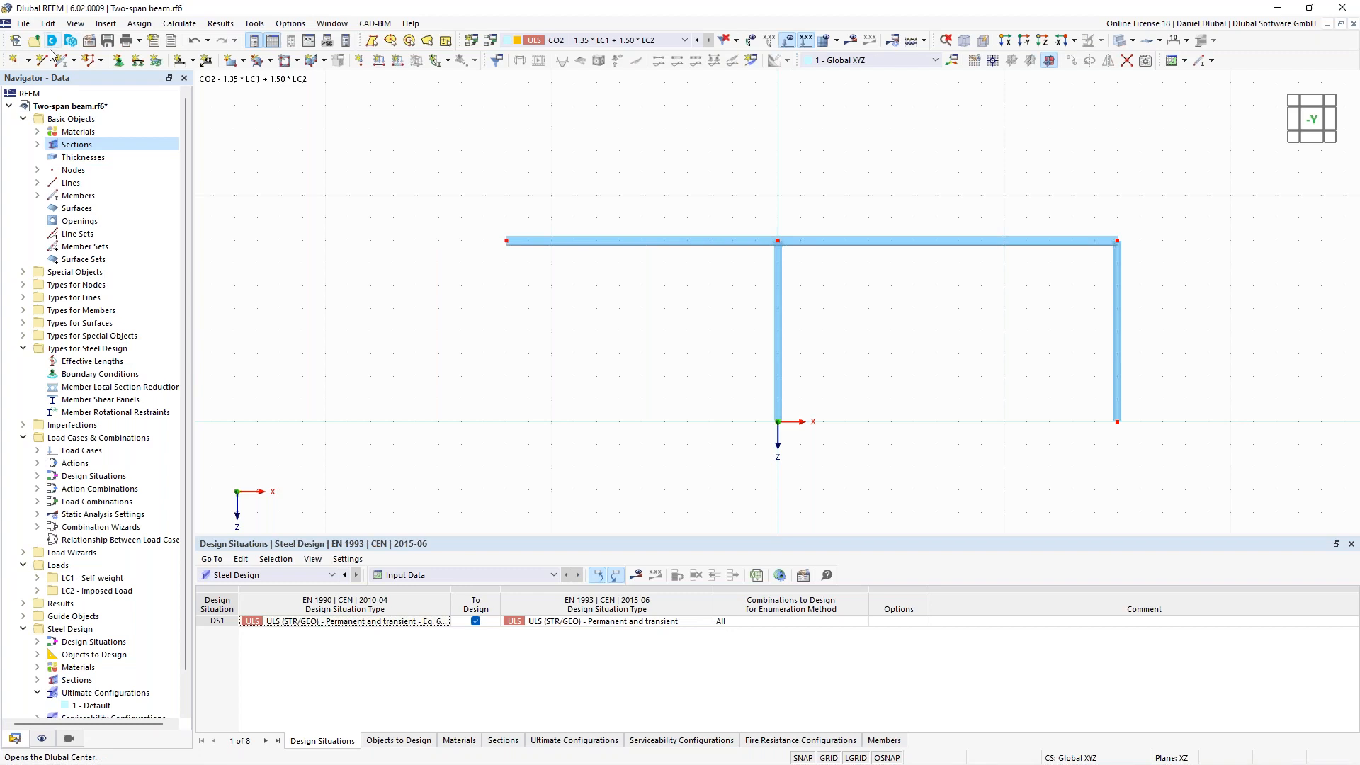
- Create a vertical column with section HEB 180 in S235 between ground level and the free end of the outer beam
click(61, 61)
click(331, 160)
click(457, 506)
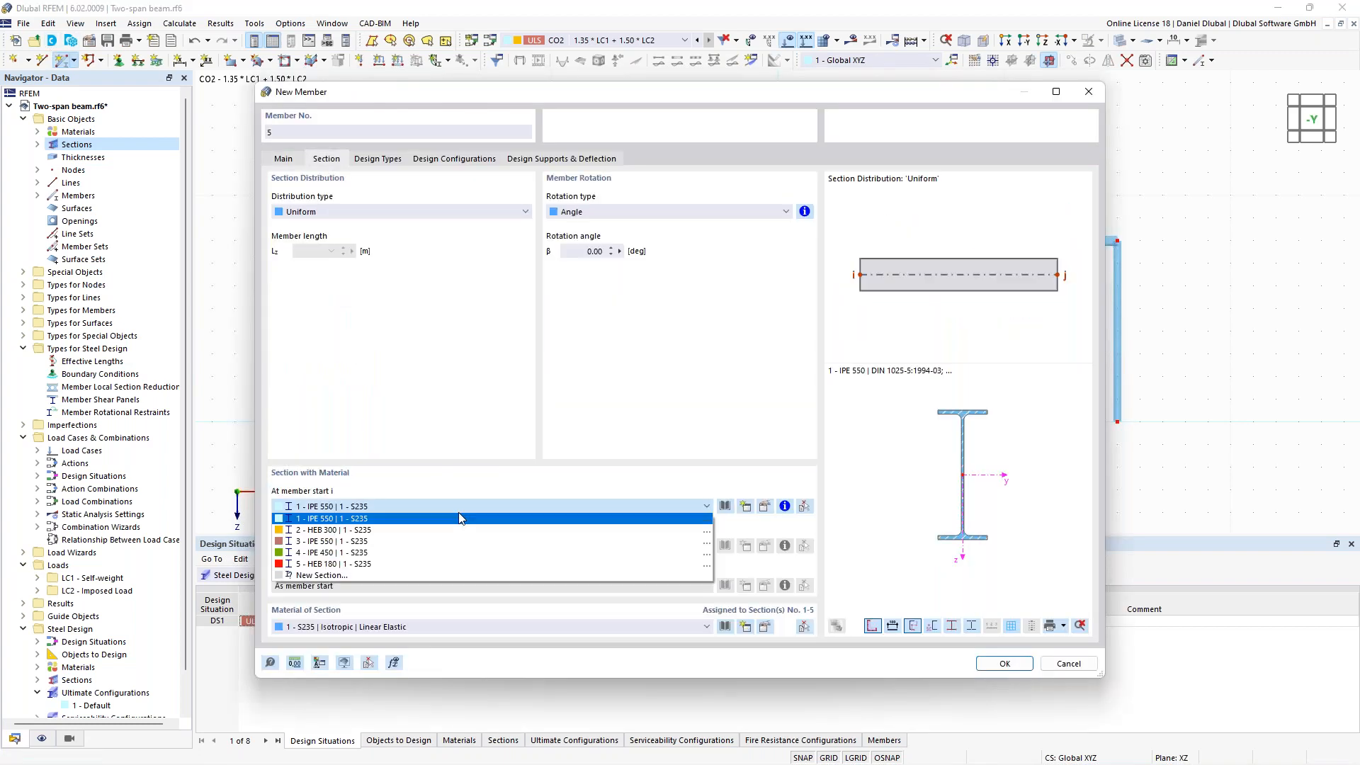
click(455, 564)
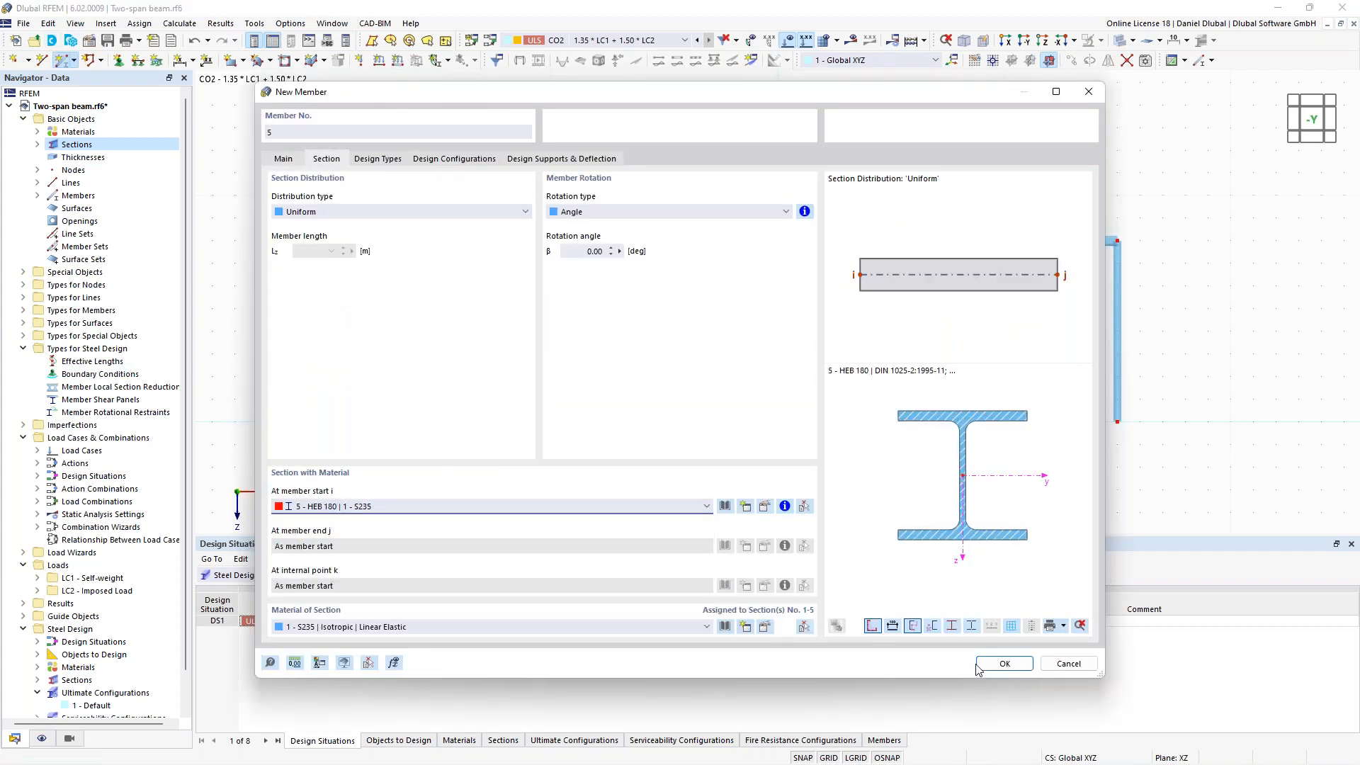
click(1004, 663)
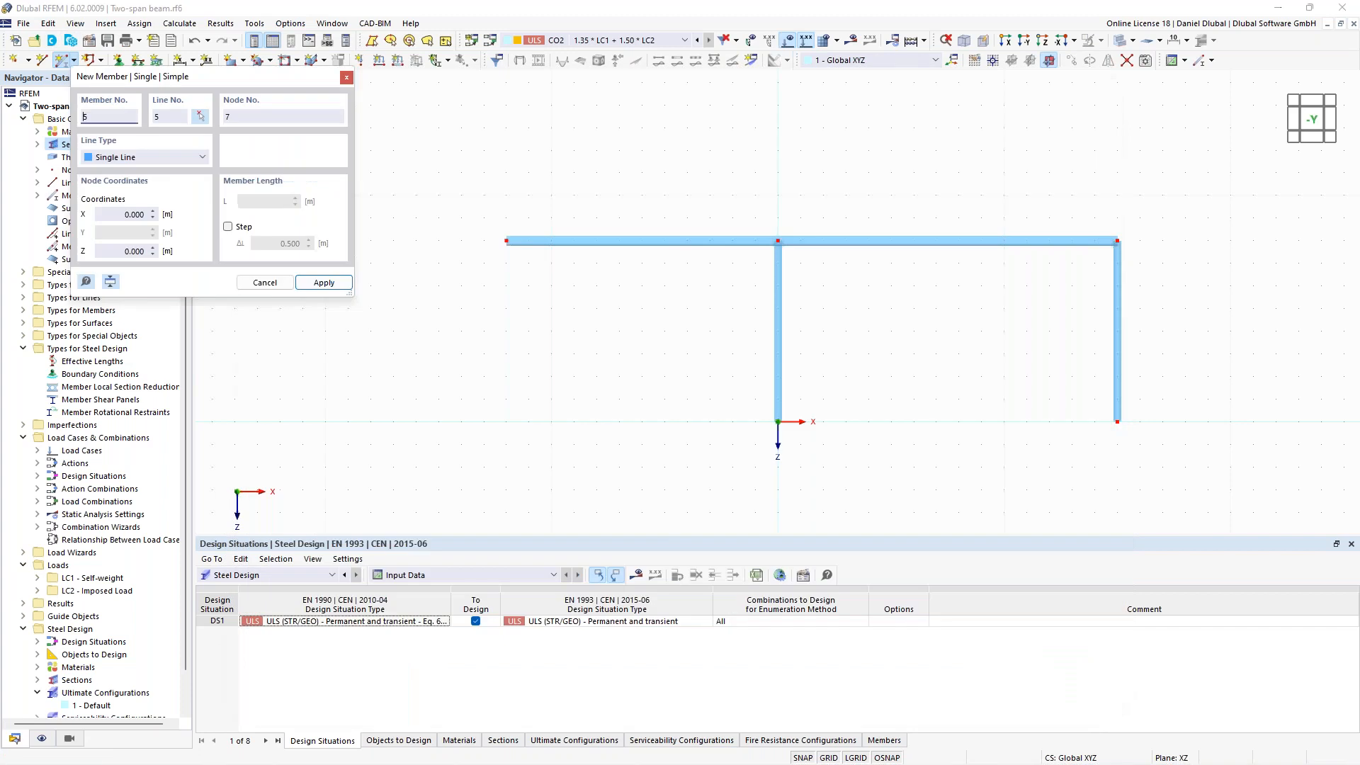
click(505, 422)
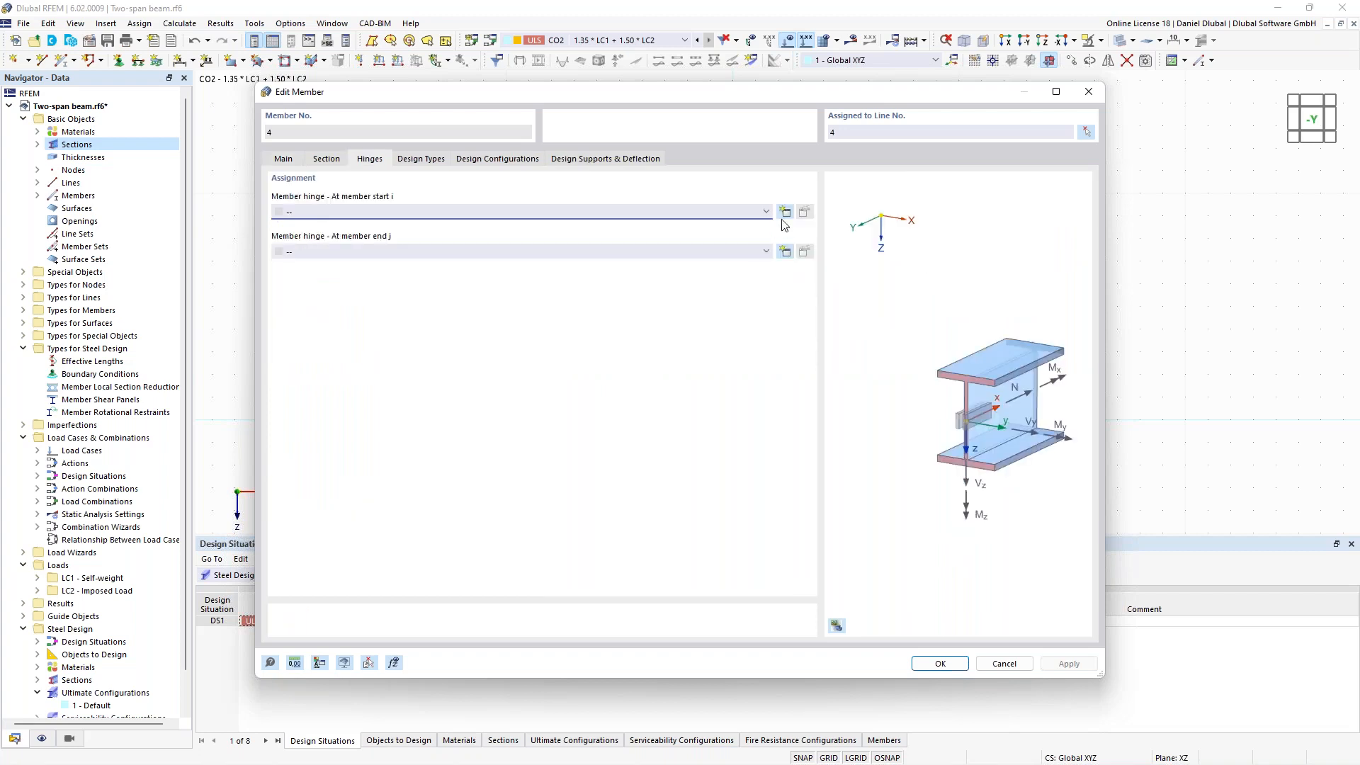
- Create a new member hinge at the start of member 4, the outer beam
click(785, 213)
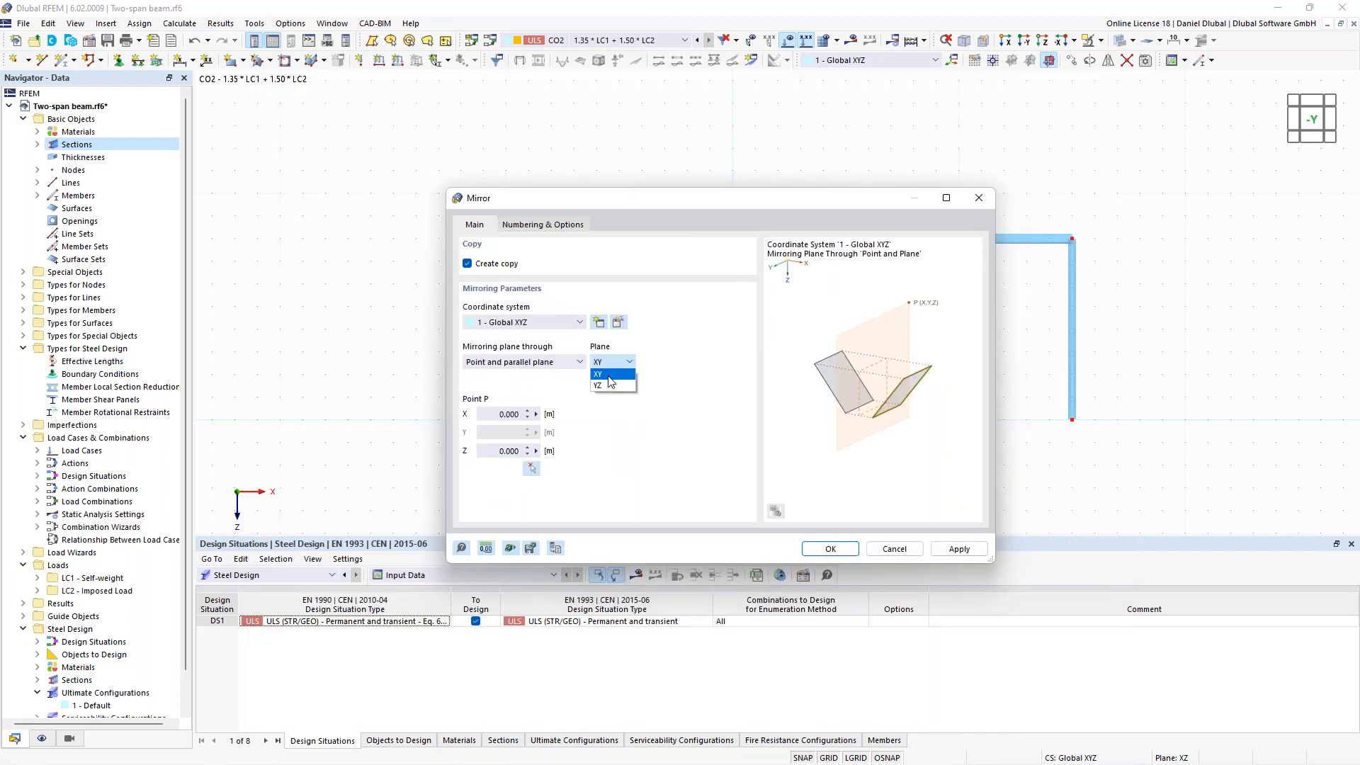
- Mirror a copy of the outer beam and its column about the YZ plane through the 15 m beam's midpoint at X 7.500, Z -8.000 m
click(602, 385)
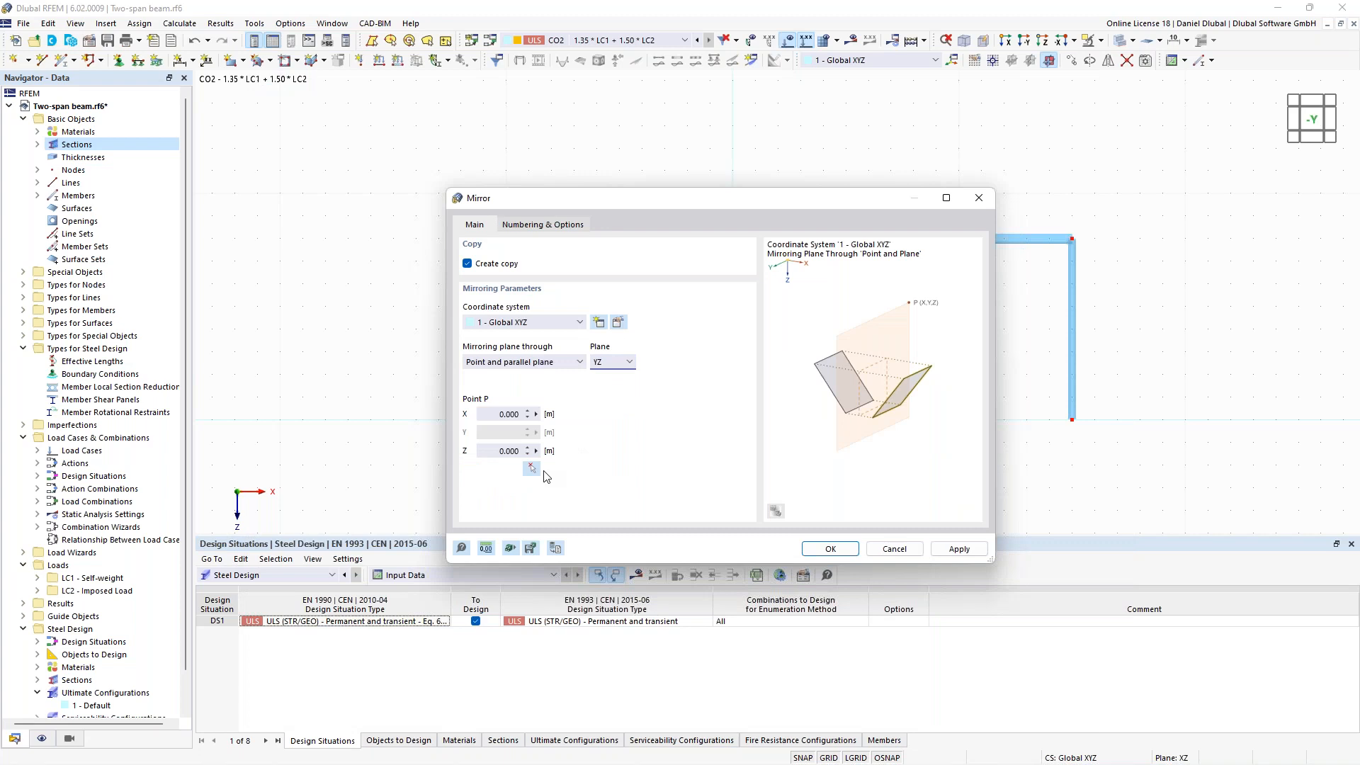
click(543, 471)
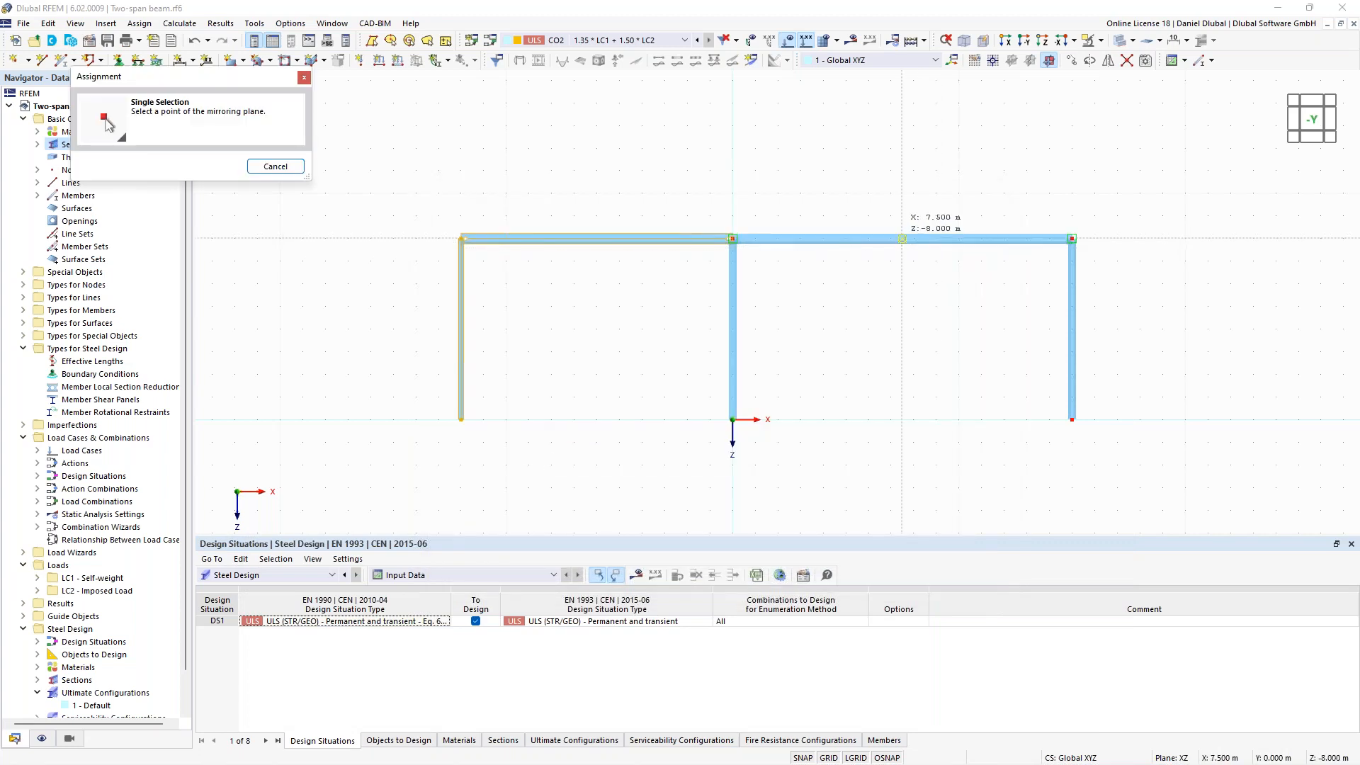
click(901, 239)
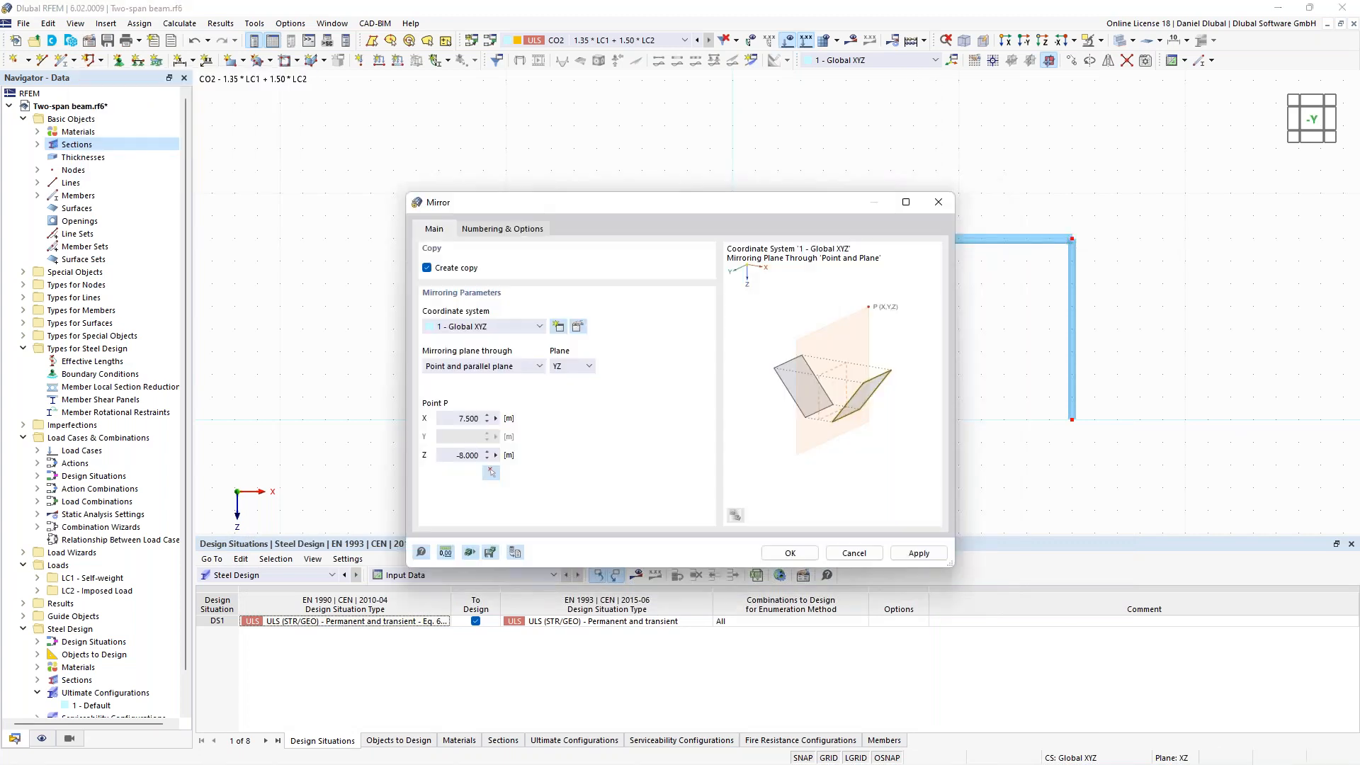
- Create a mirrored copy of the selected outer bay about the YZ plane through X = 7.5 m
click(795, 554)
scroll(897, 373, down, 2)
middle_drag(883, 364, 710, 346)
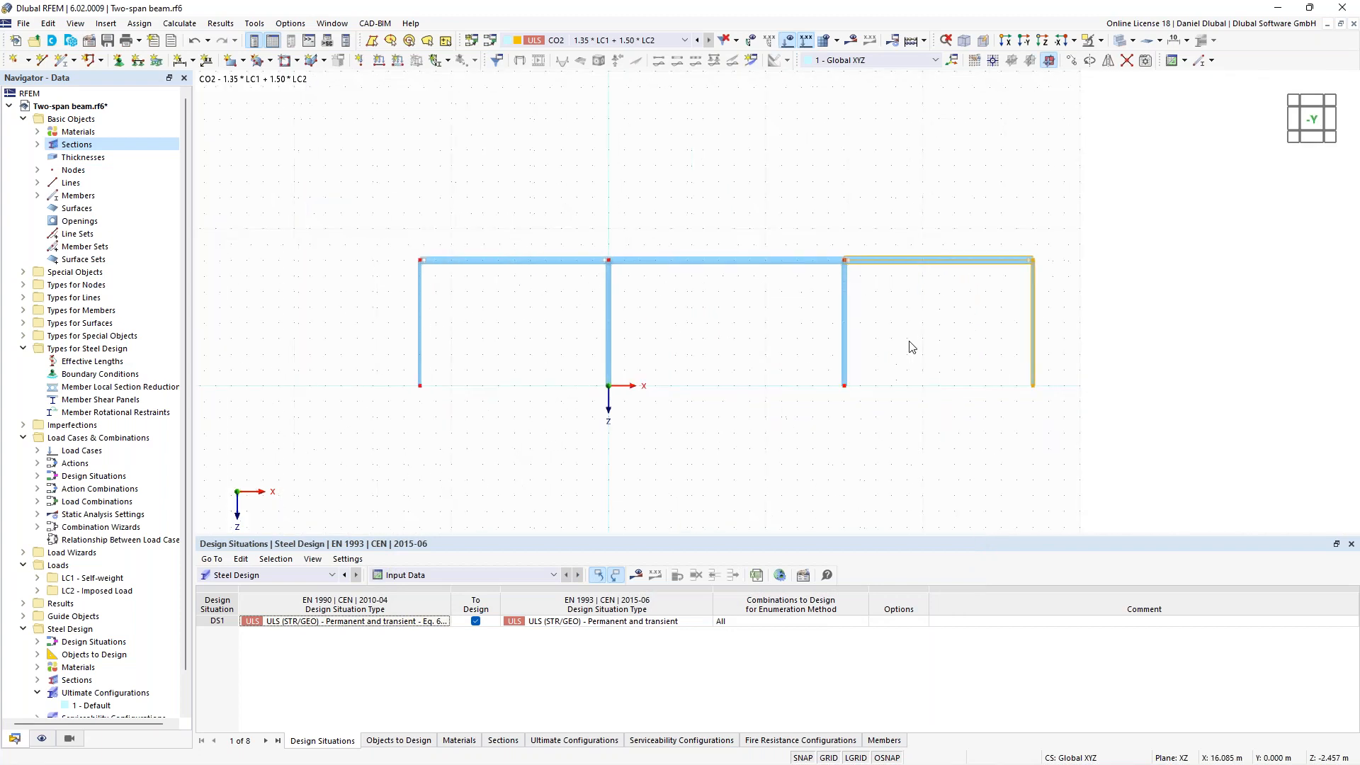
scroll(1001, 322, up, 2)
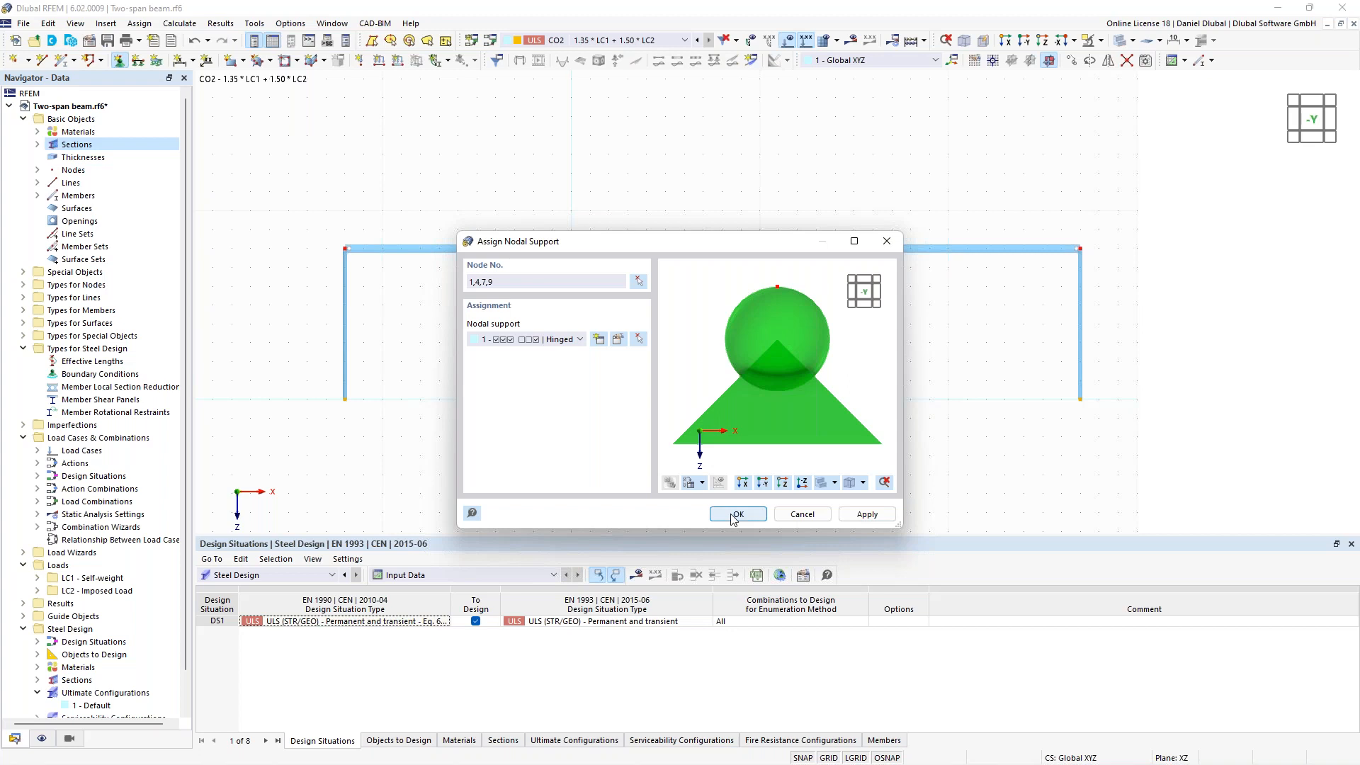
- Assign the hinged nodal support to the four column base nodes 1, 4, 7 and 9
click(733, 515)
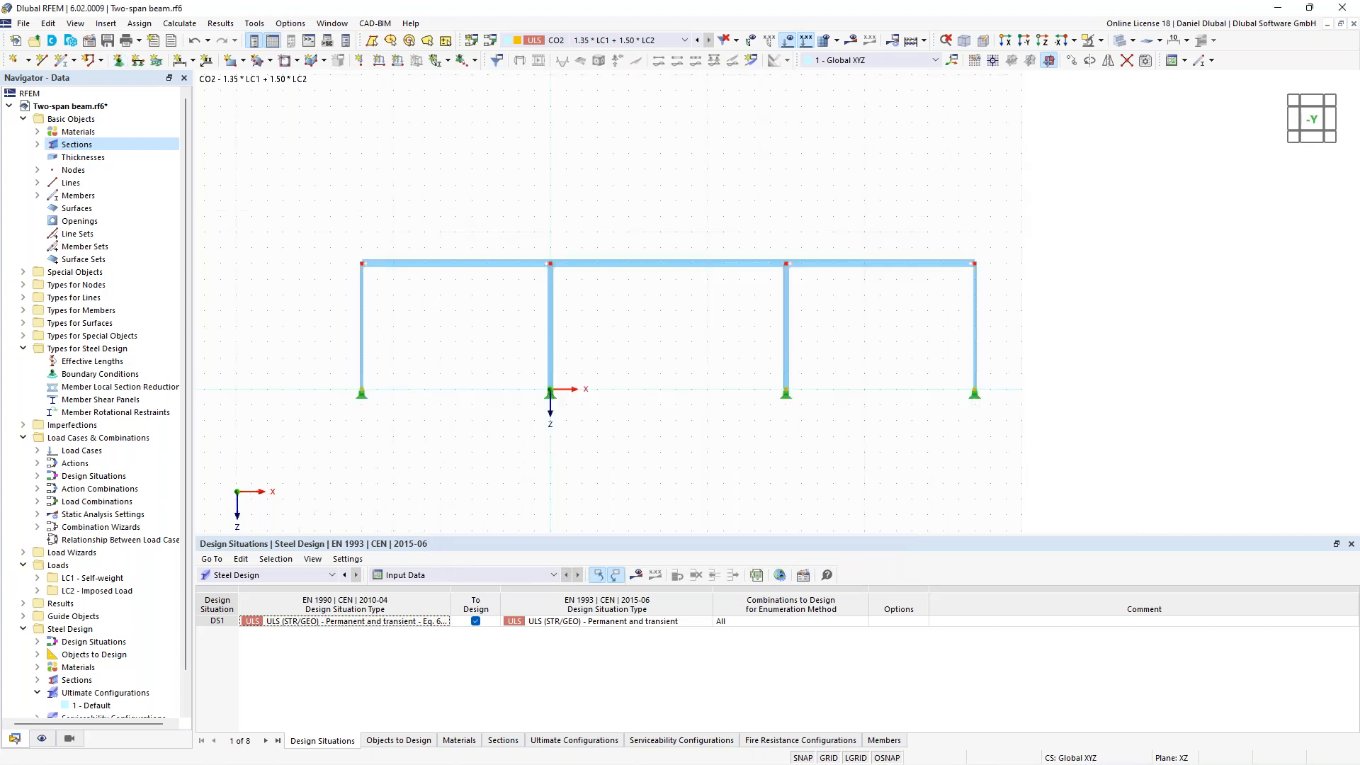
middle_drag(271, 187, 297, 202)
scroll(655, 238, up, 1)
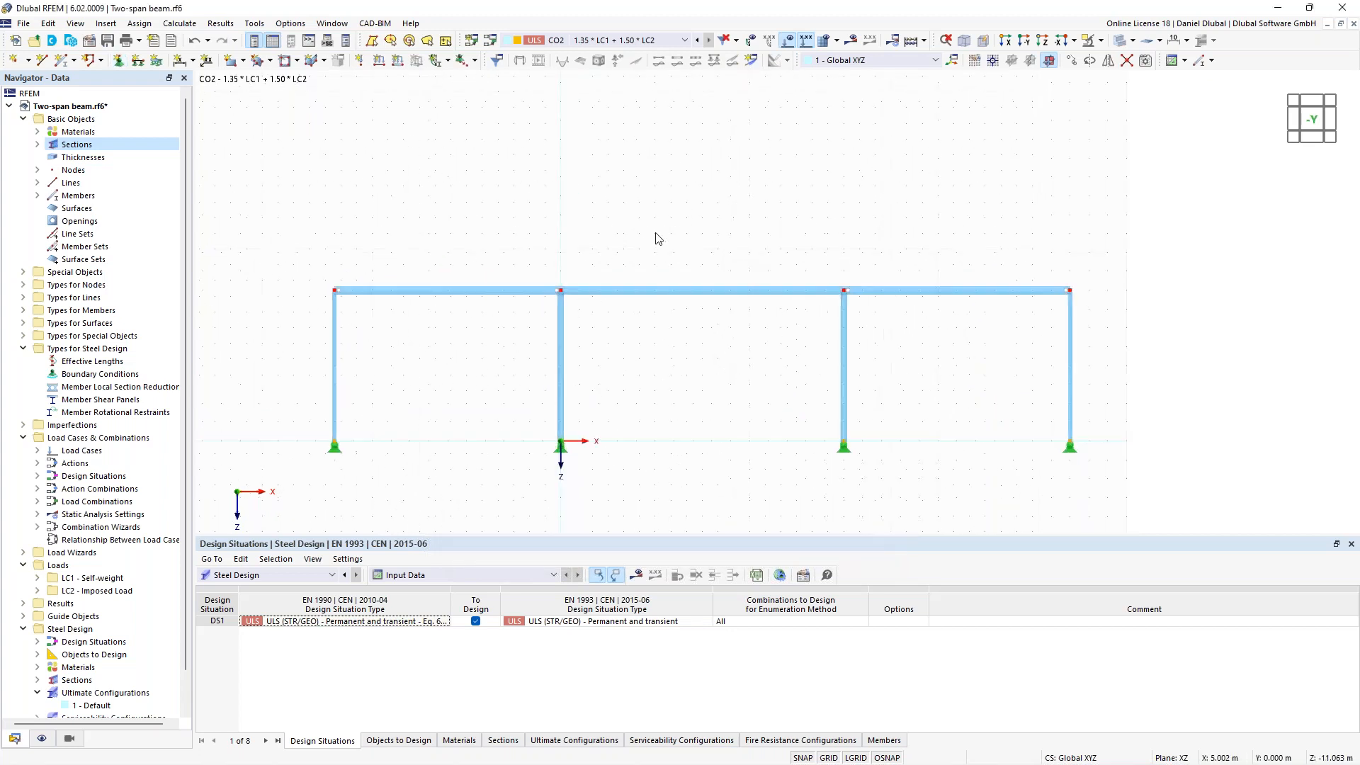
- Add 4 intermediate on-member nodes to the middle beam and 3 to each outer beam without dividing the members
right_click(696, 297)
mouse_move(920, 338)
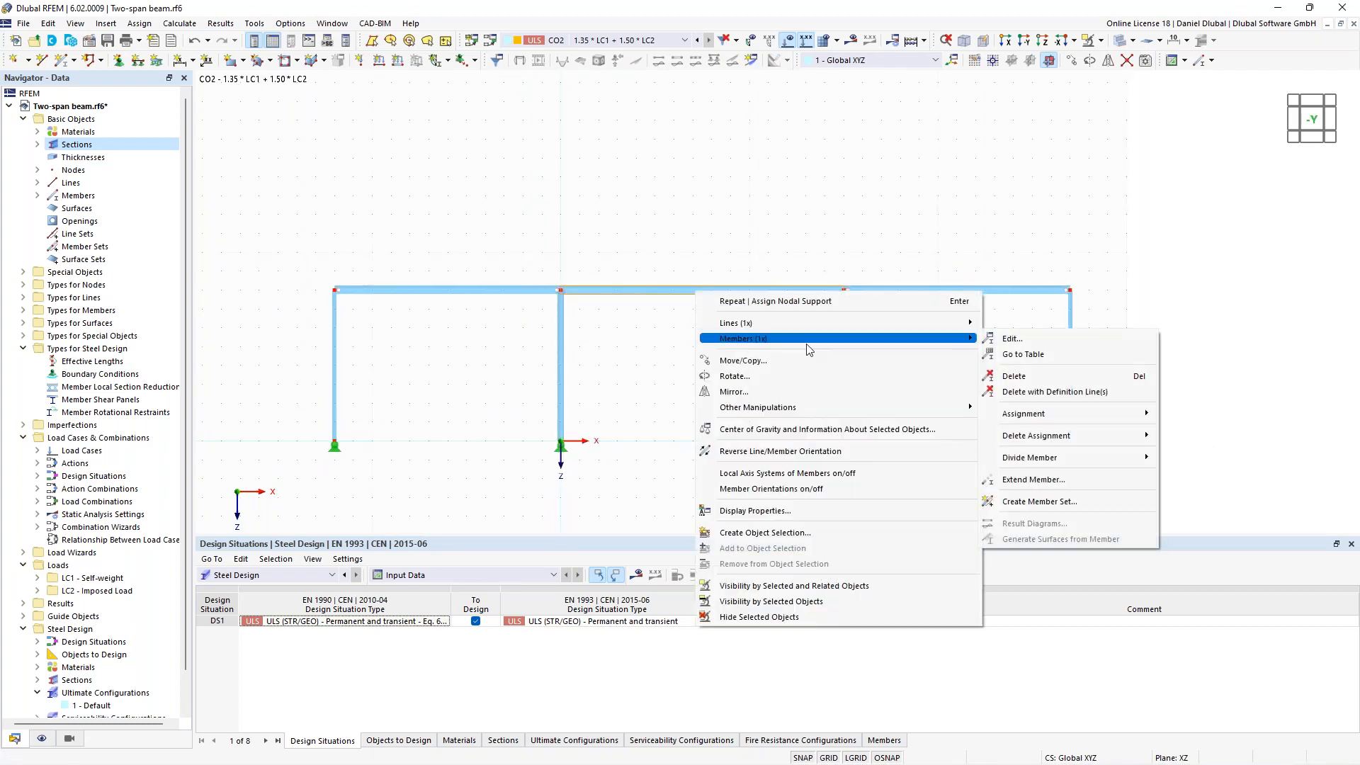
mouse_move(1063, 458)
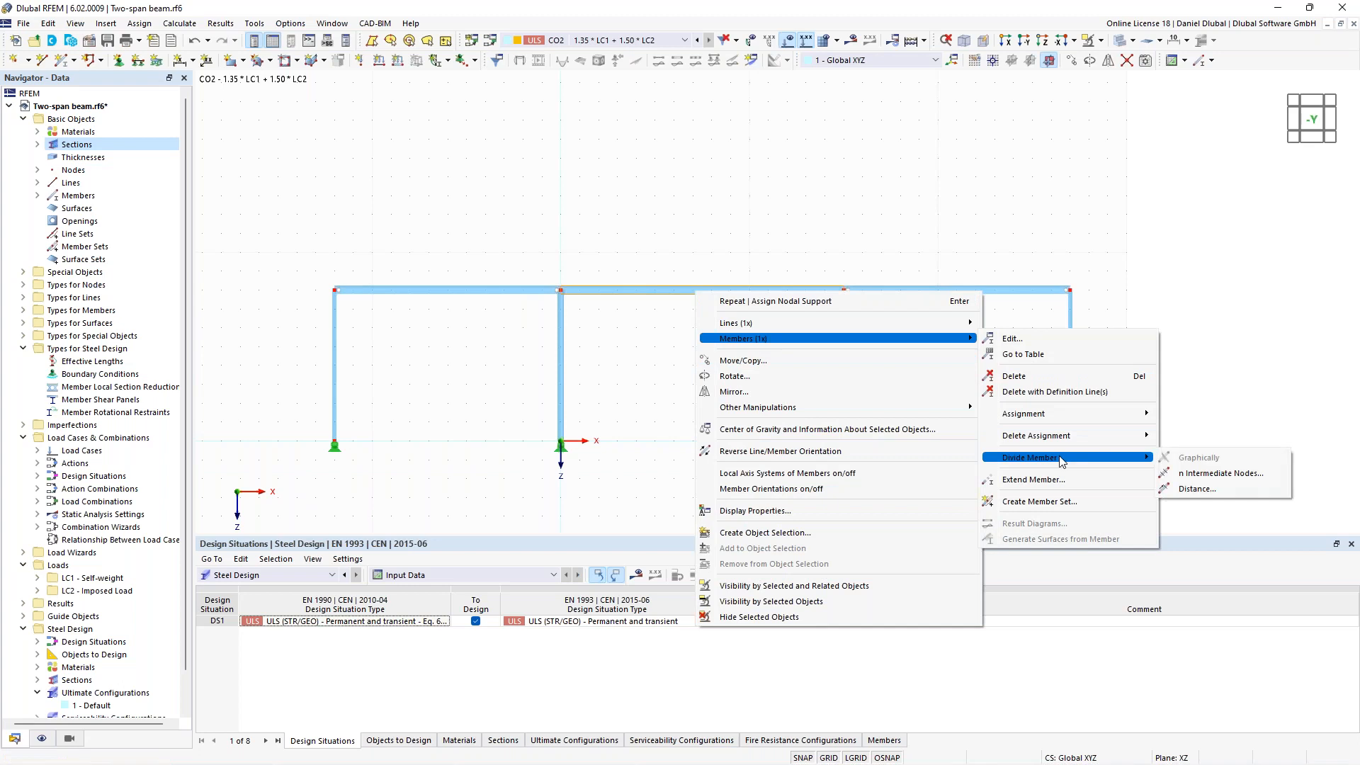
click(1193, 476)
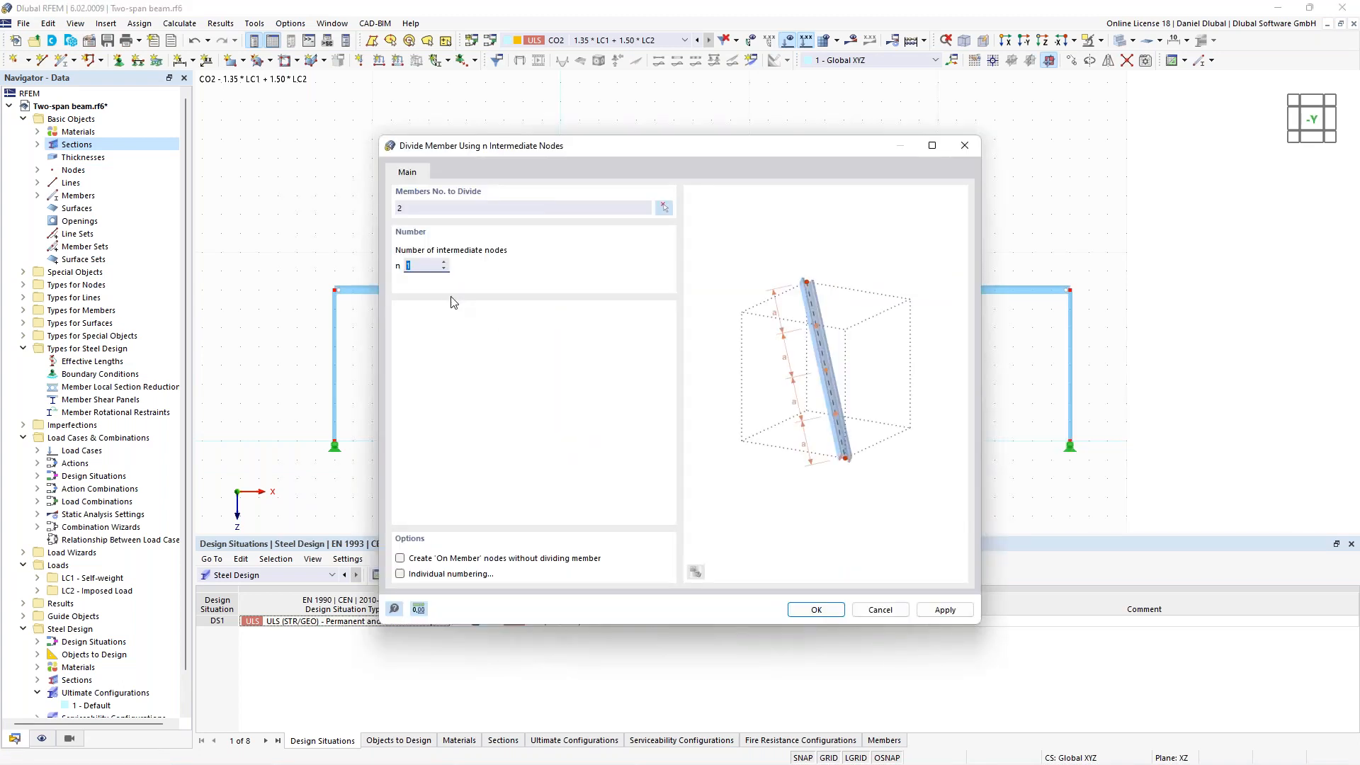
text(4)
drag(637, 143, 624, 101)
click(816, 609)
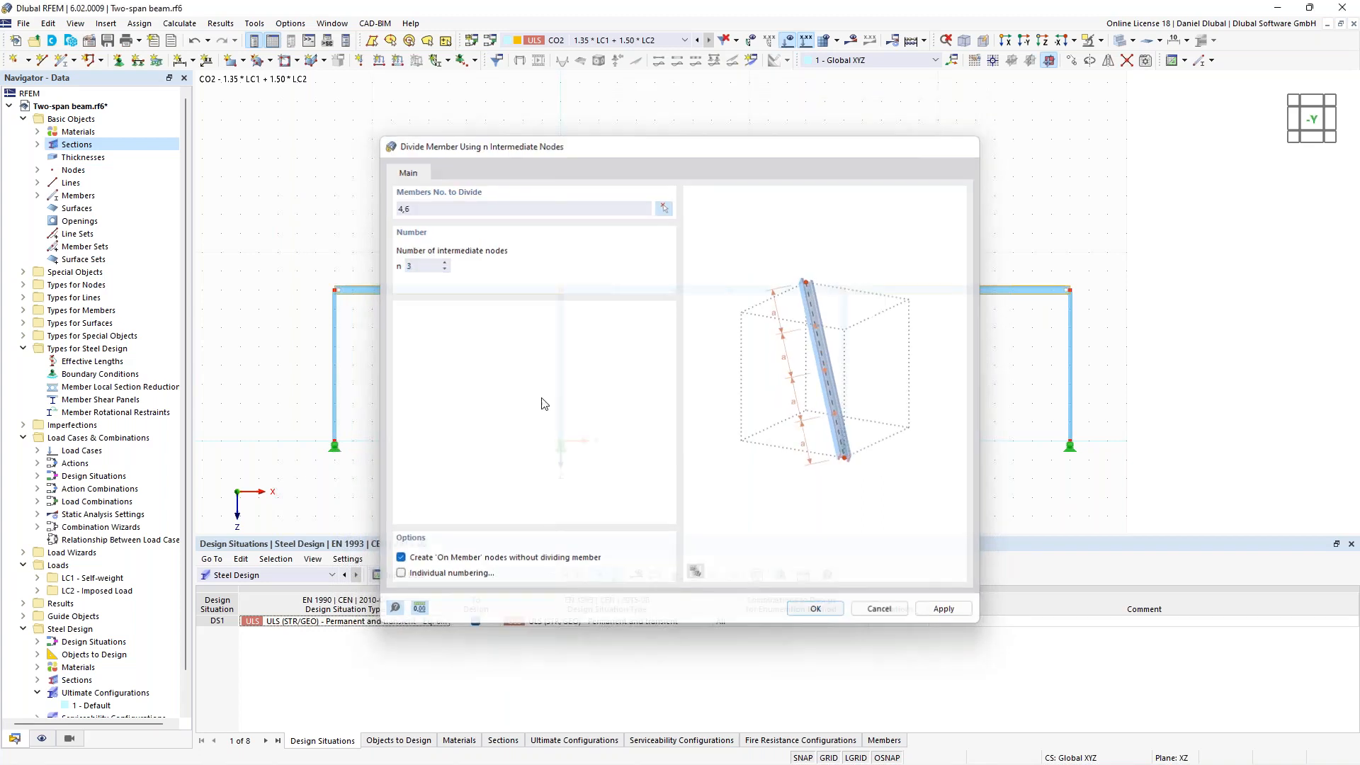
middle_drag(516, 246, 517, 245)
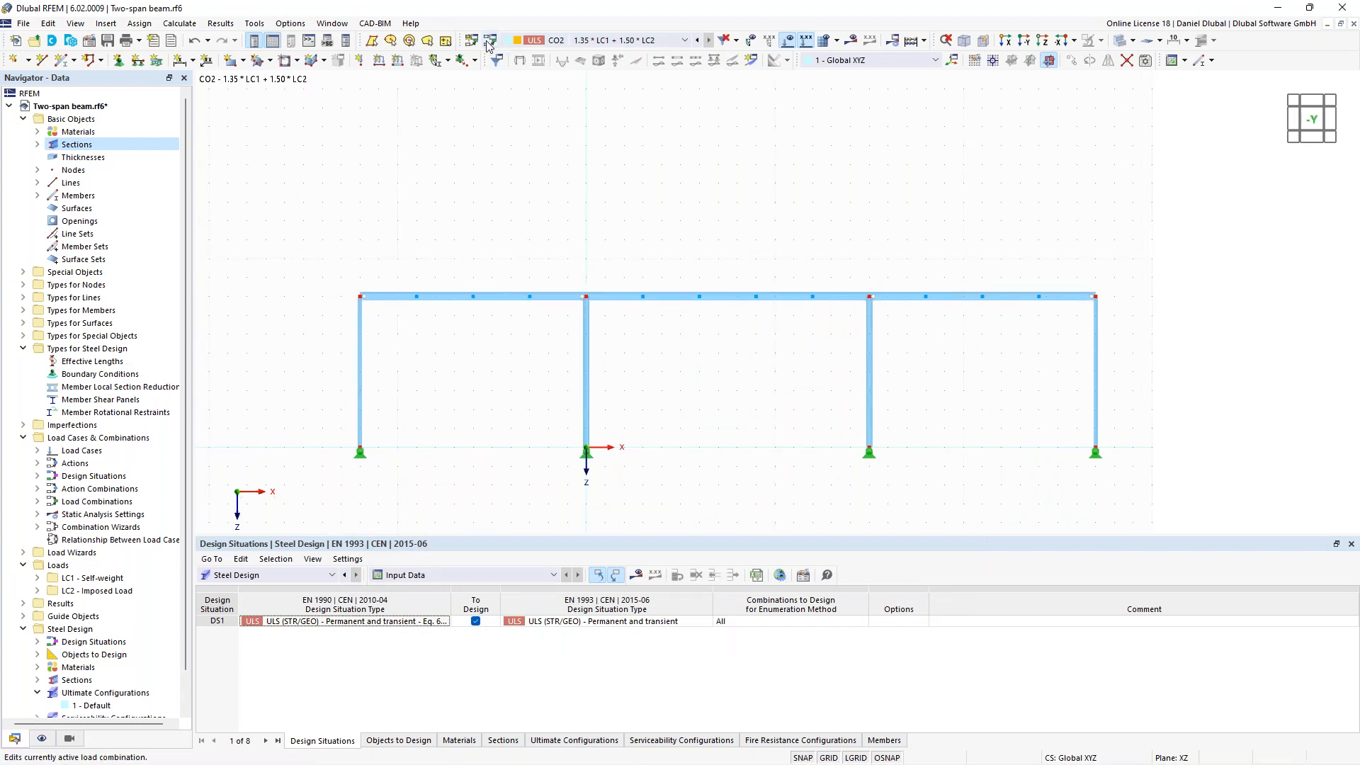
- Rename load case LC2 as Snow and set its action category to Snow/Ice loads - H <= 1000 m
click(489, 41)
click(312, 97)
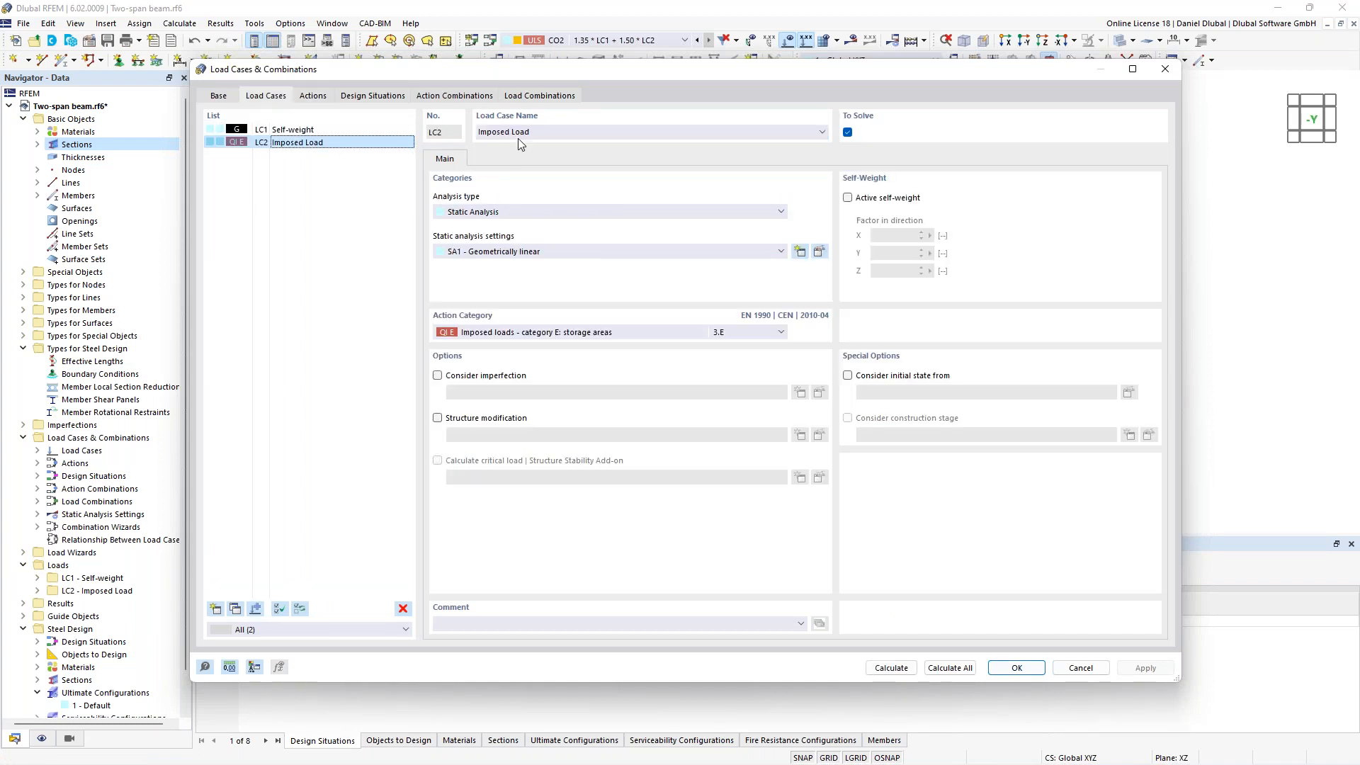
drag(537, 132, 459, 132)
text(Snow)
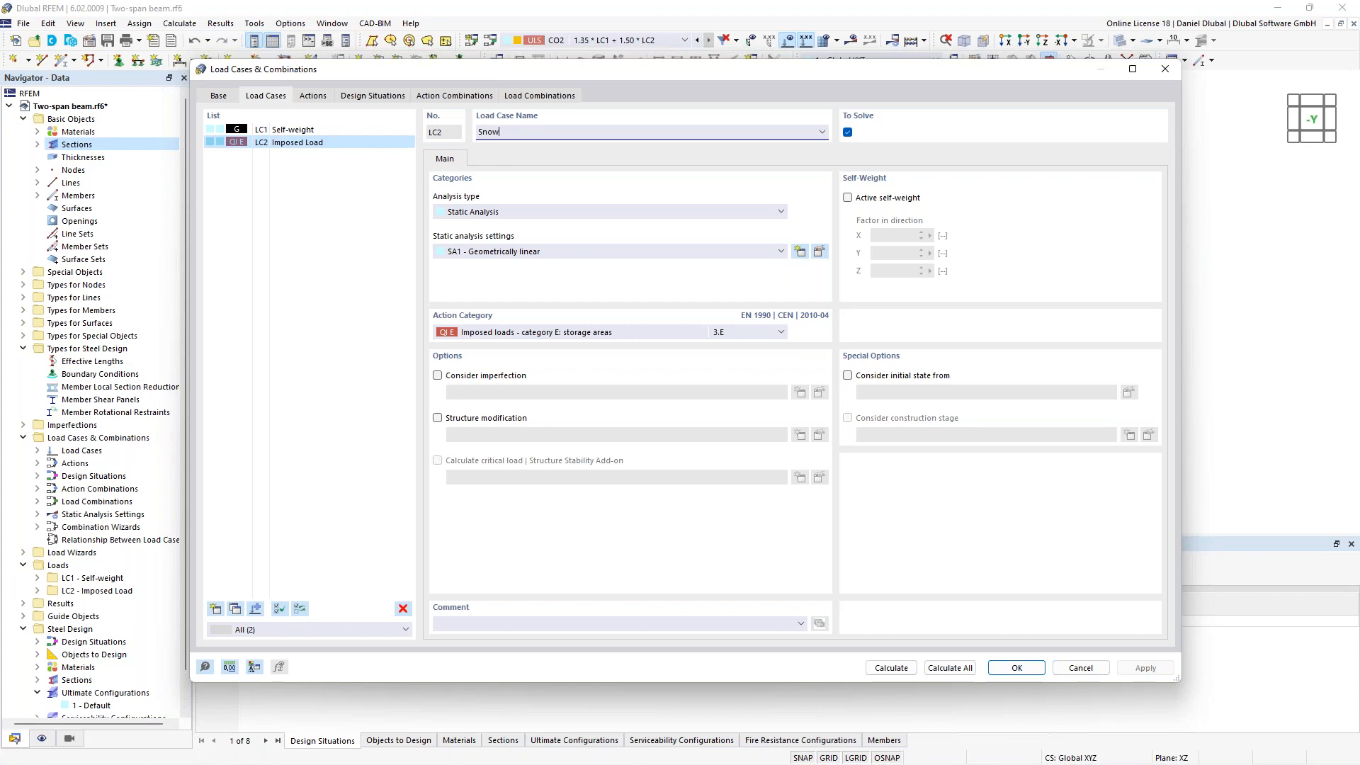
click(504, 332)
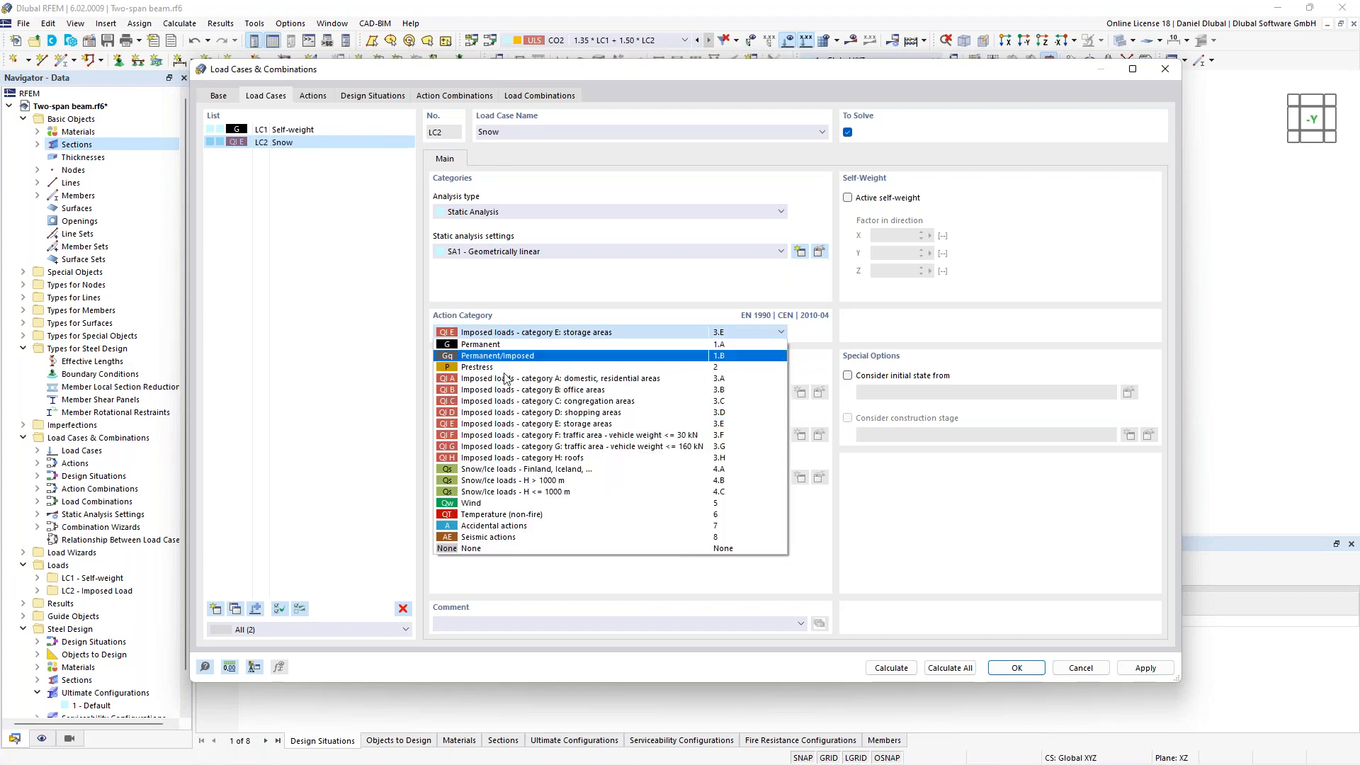
click(560, 492)
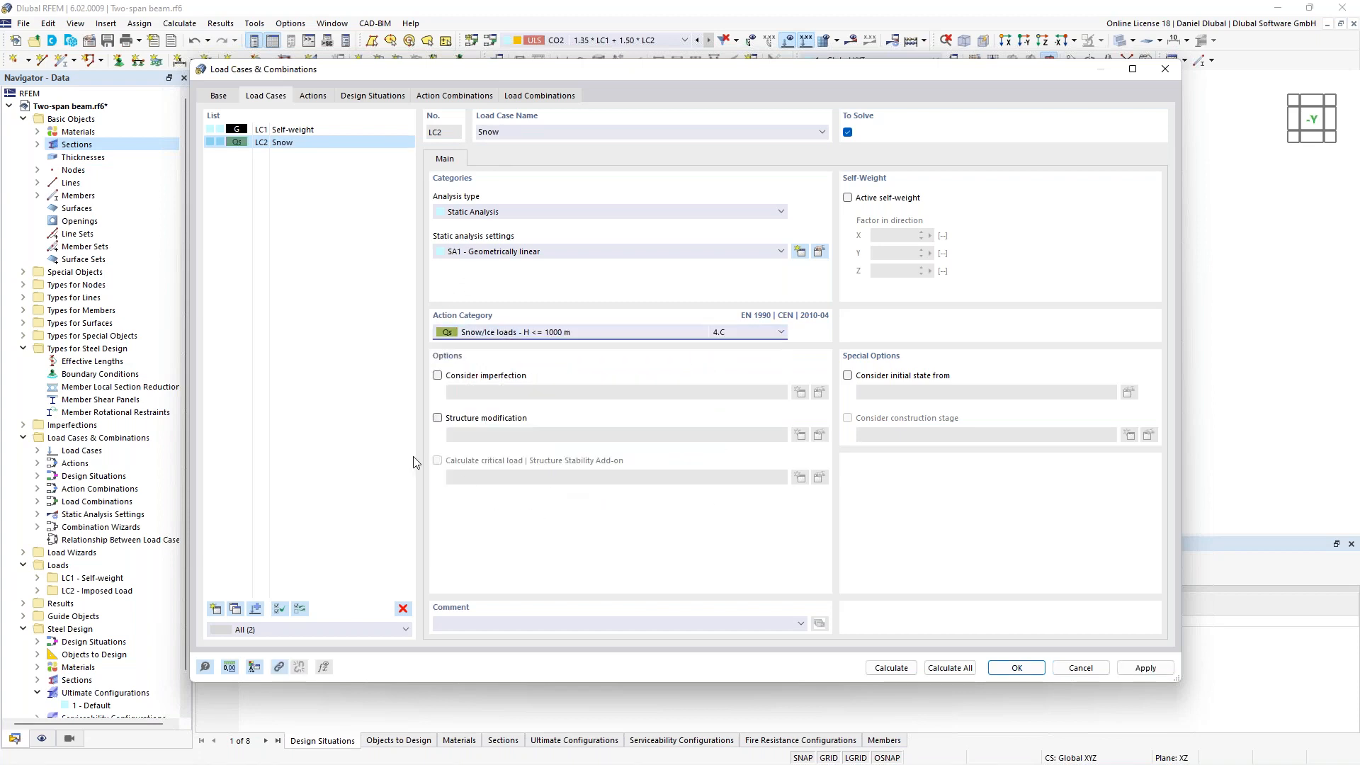
- Add a new load case named Wind with the action category Wind
click(215, 608)
text(Wind)
click(568, 333)
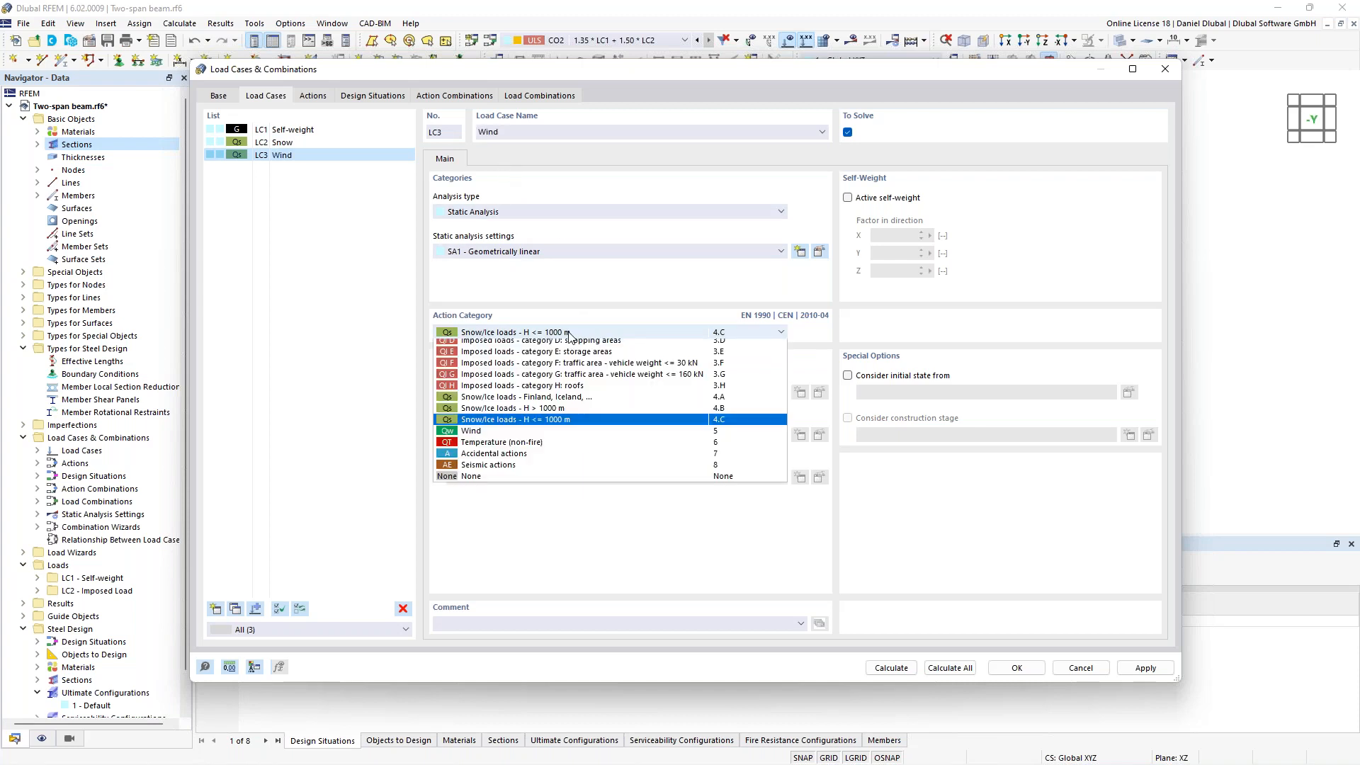
click(481, 504)
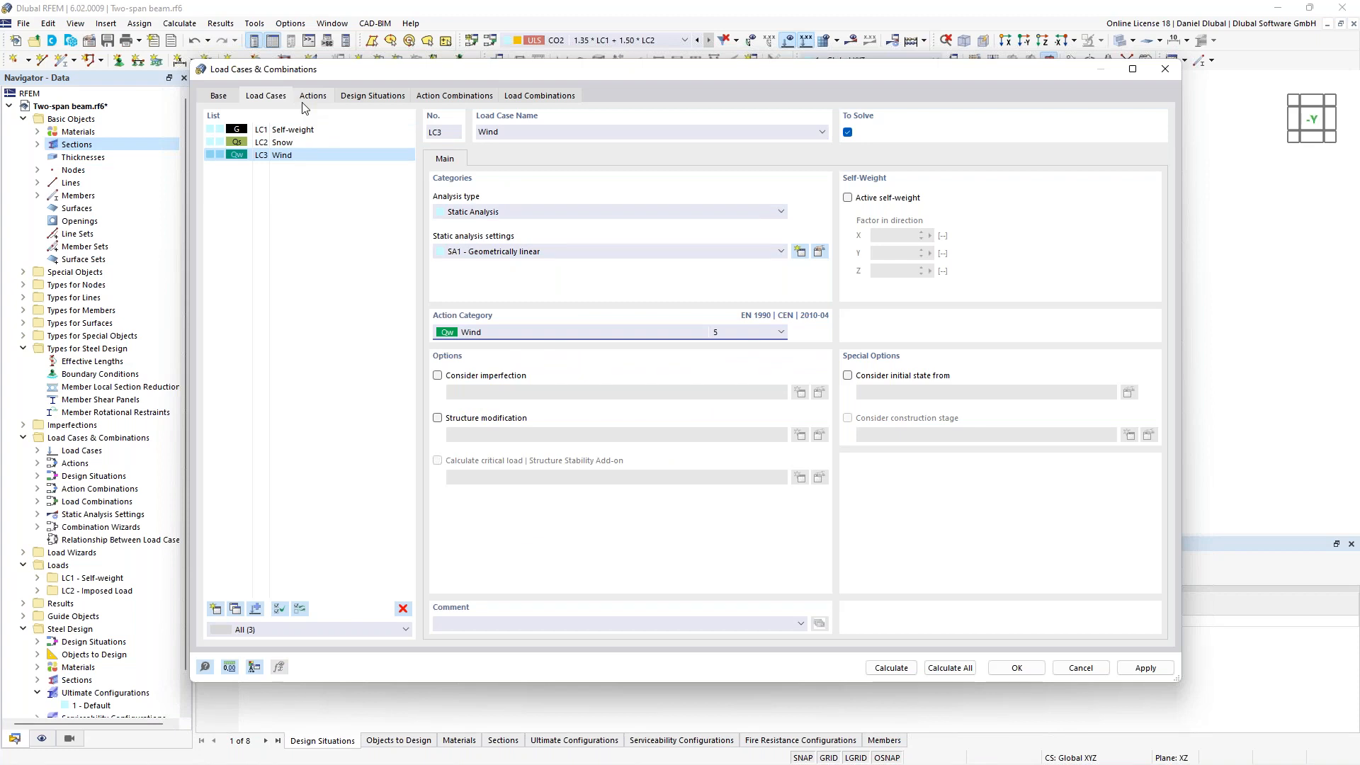
- Examine the actions, design situation, action combinations and load combinations, including the load case assignment of CO3
click(219, 96)
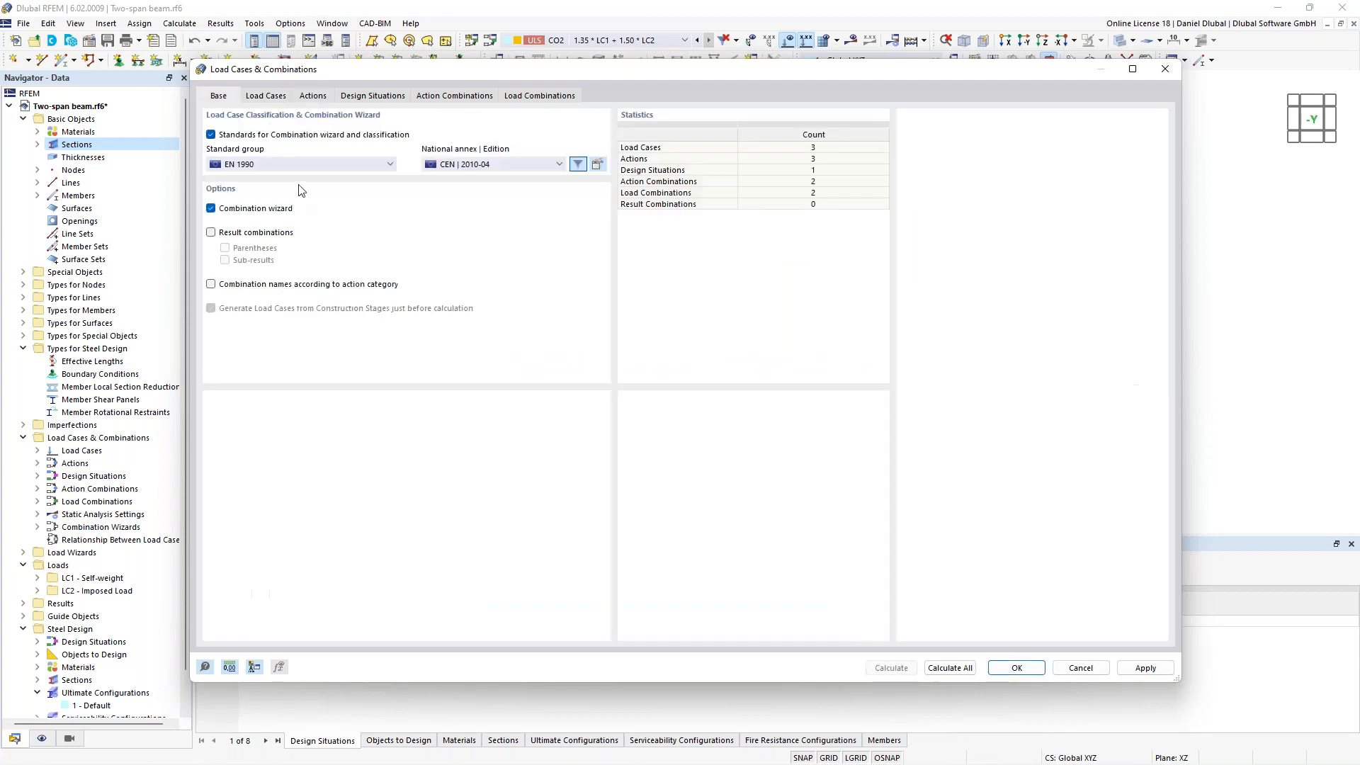
click(279, 90)
click(313, 95)
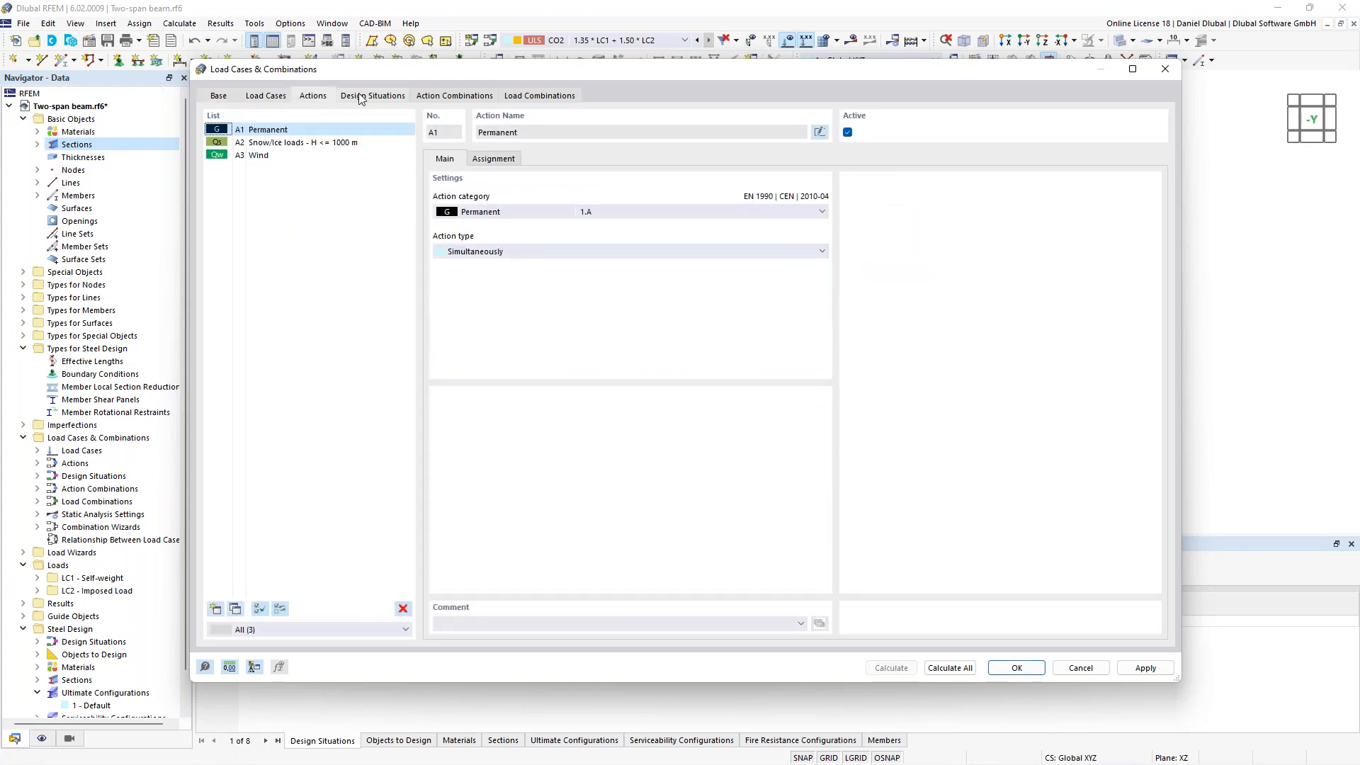
click(361, 98)
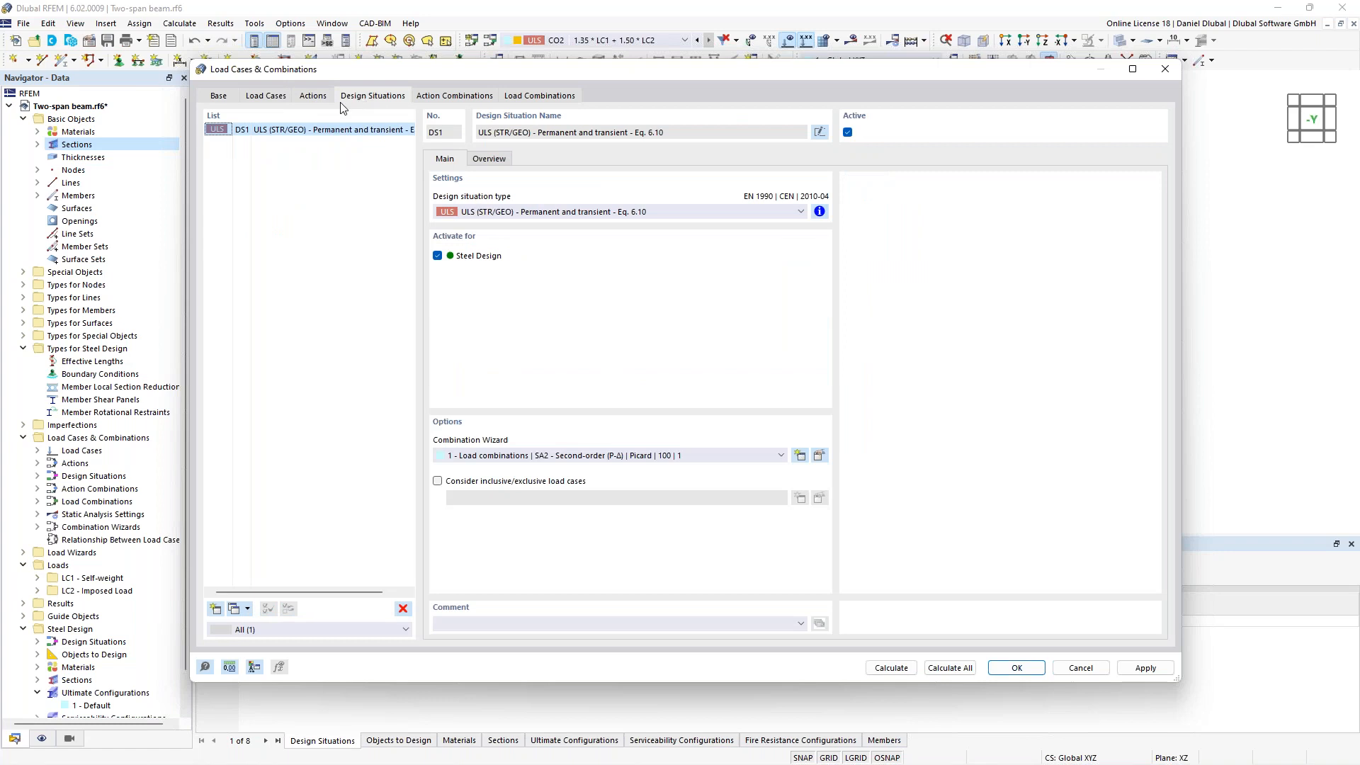
click(443, 103)
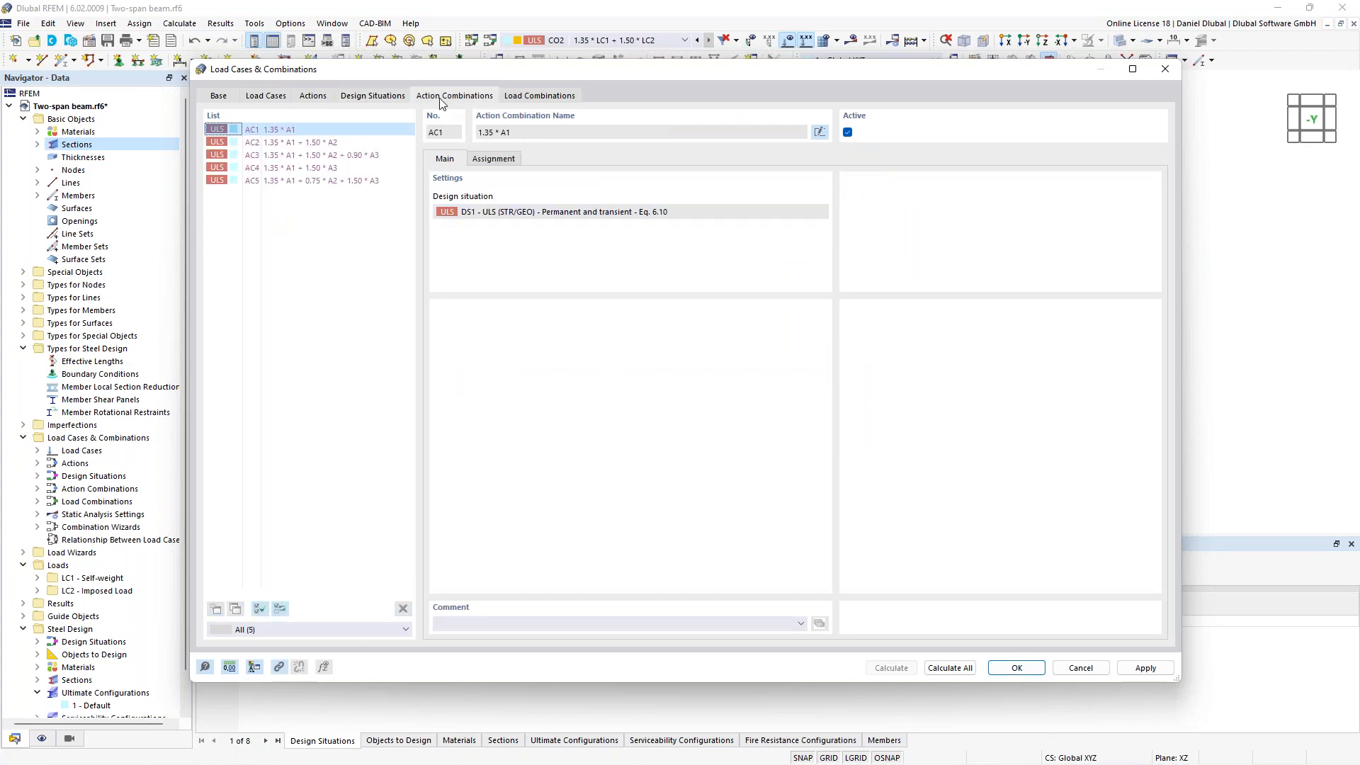
click(293, 145)
click(334, 157)
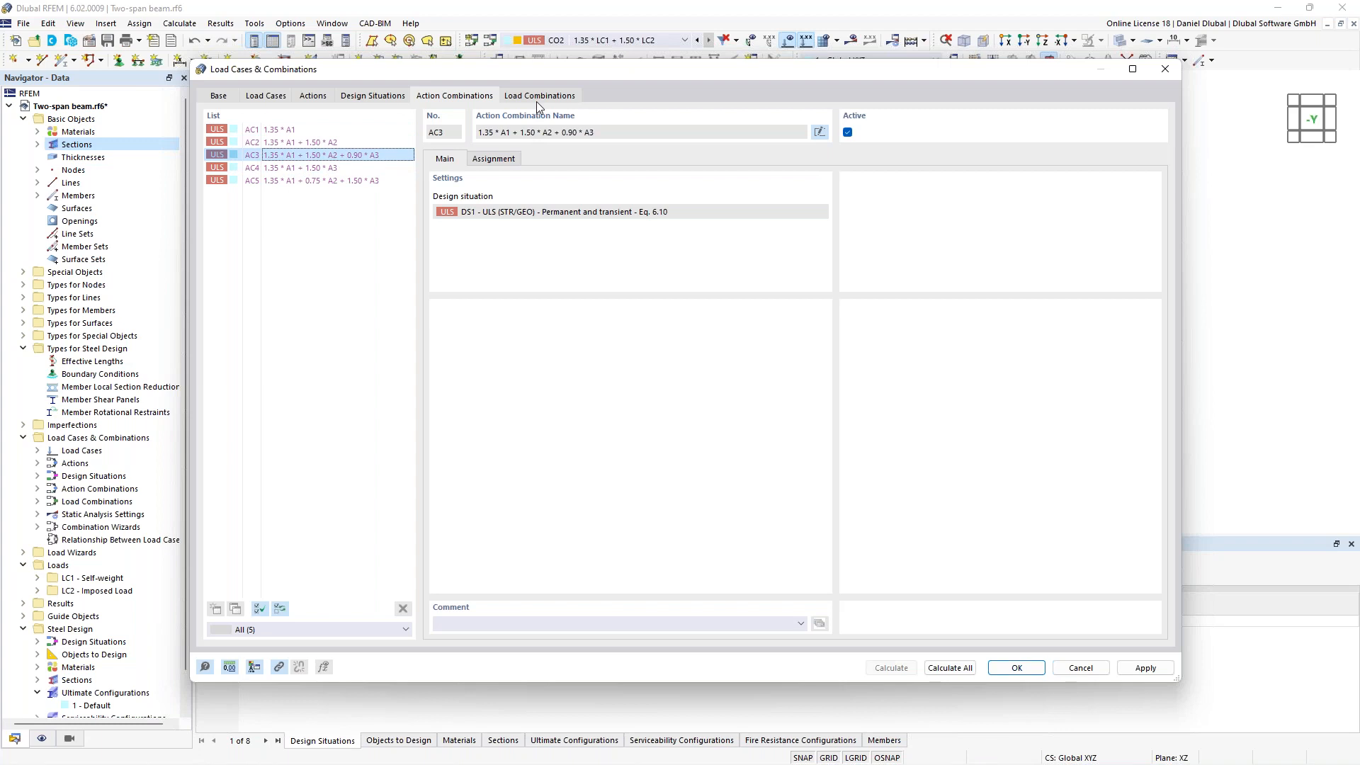
click(537, 99)
click(331, 155)
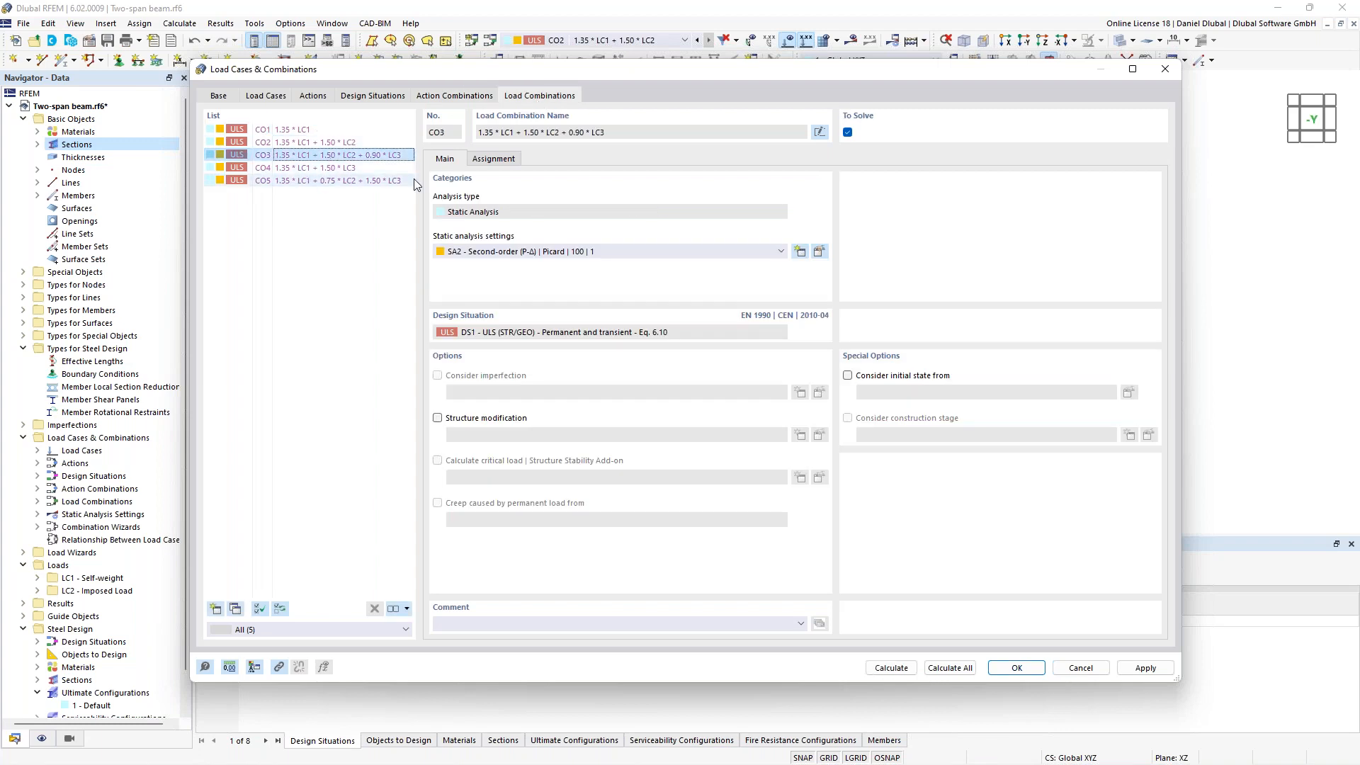
click(488, 161)
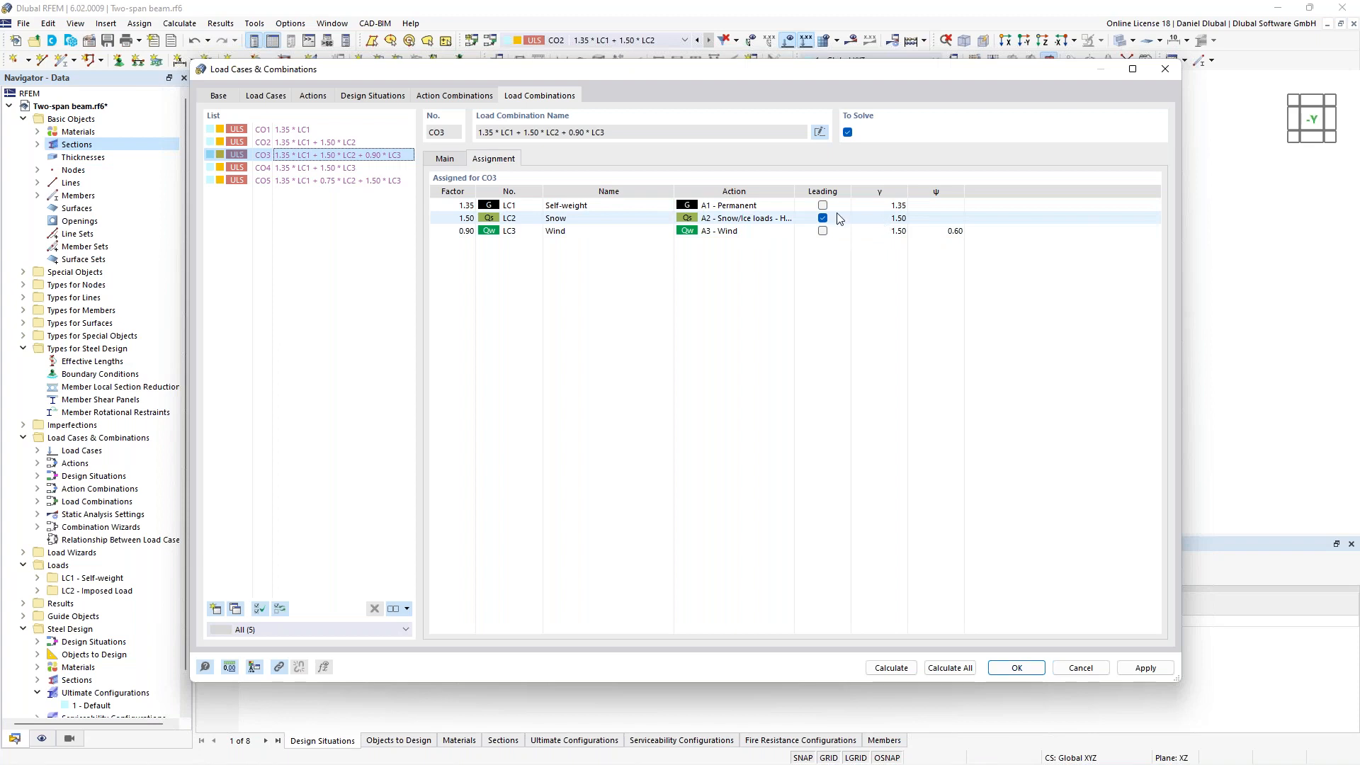
- Return to the load cases, select LC1 Self-weight and accept the load case and combination changes
click(370, 99)
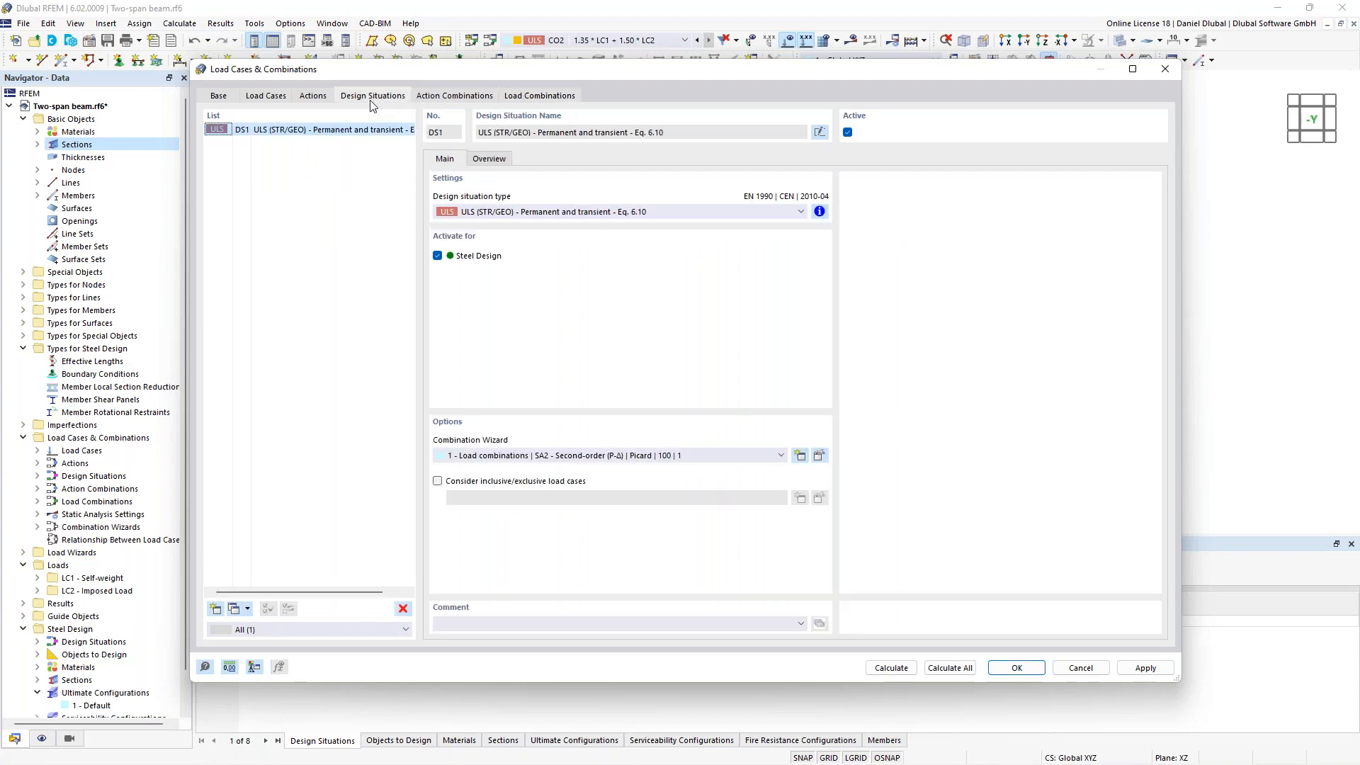
click(312, 98)
click(265, 98)
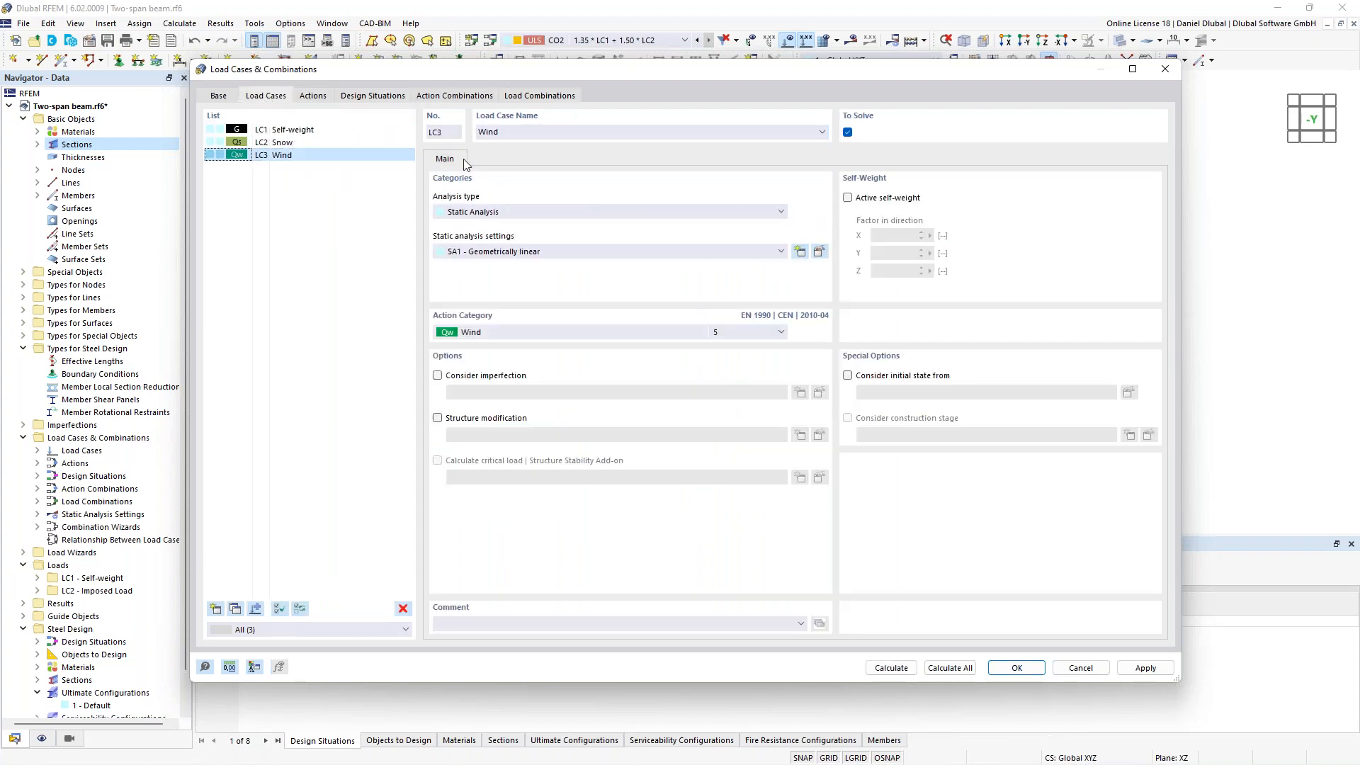
click(287, 132)
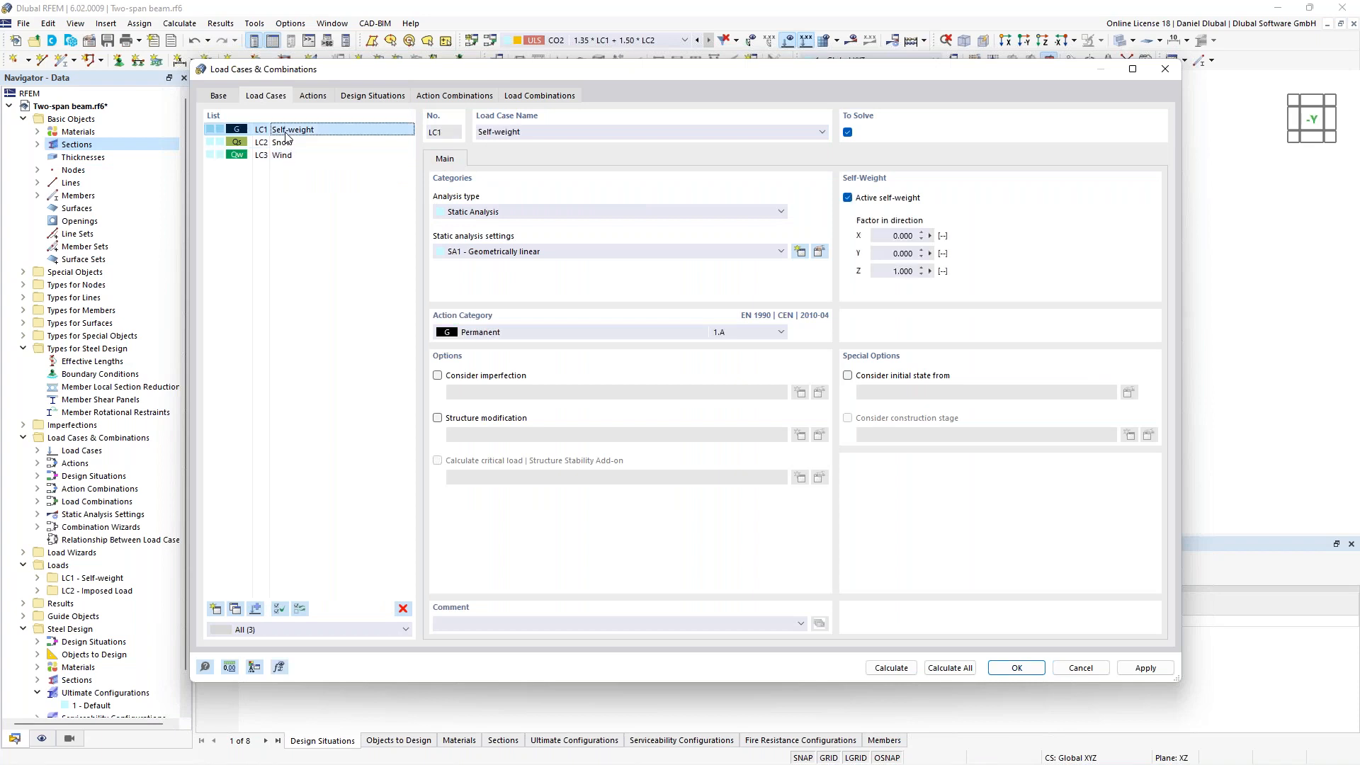
click(1017, 667)
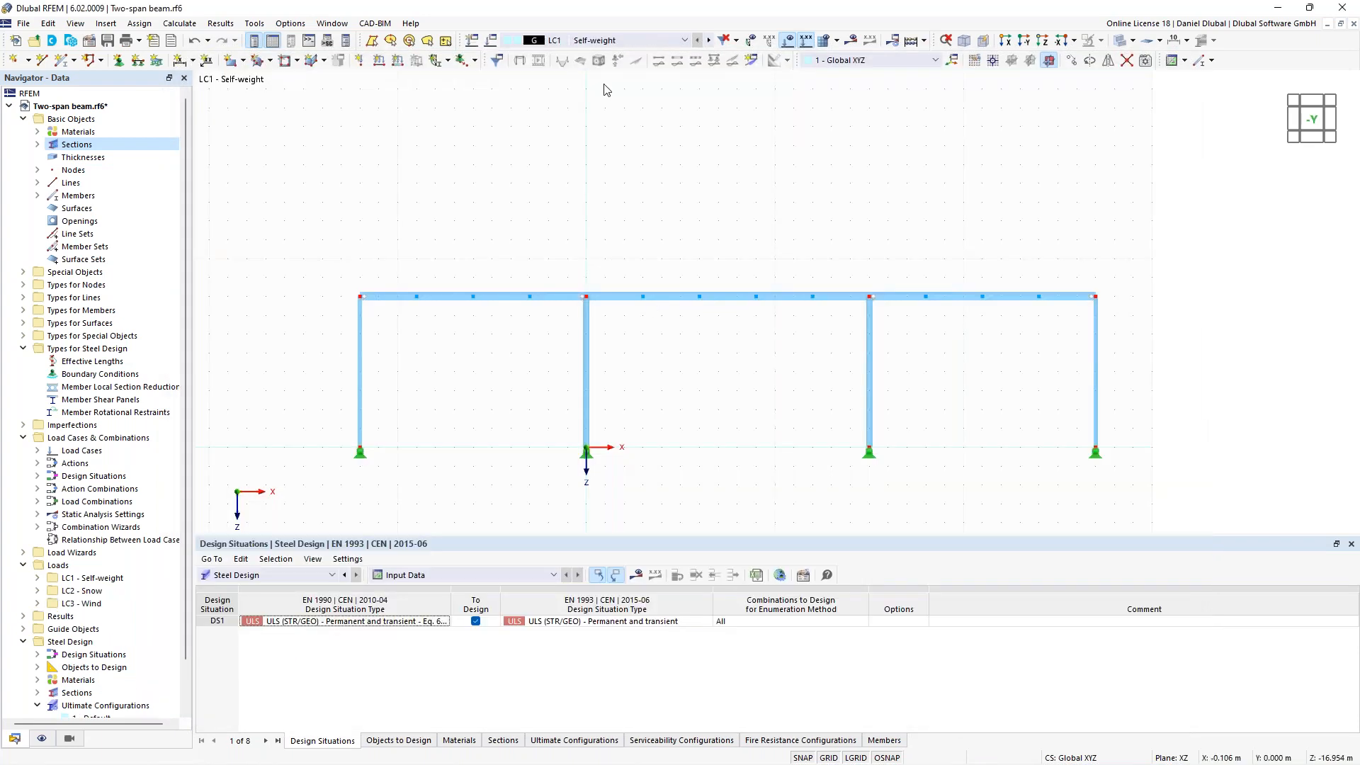
- Activate load case LC2 Snow and apply a nodal load with Fz = 20 kN to beam nodes 2, 3 and 10-19
click(709, 41)
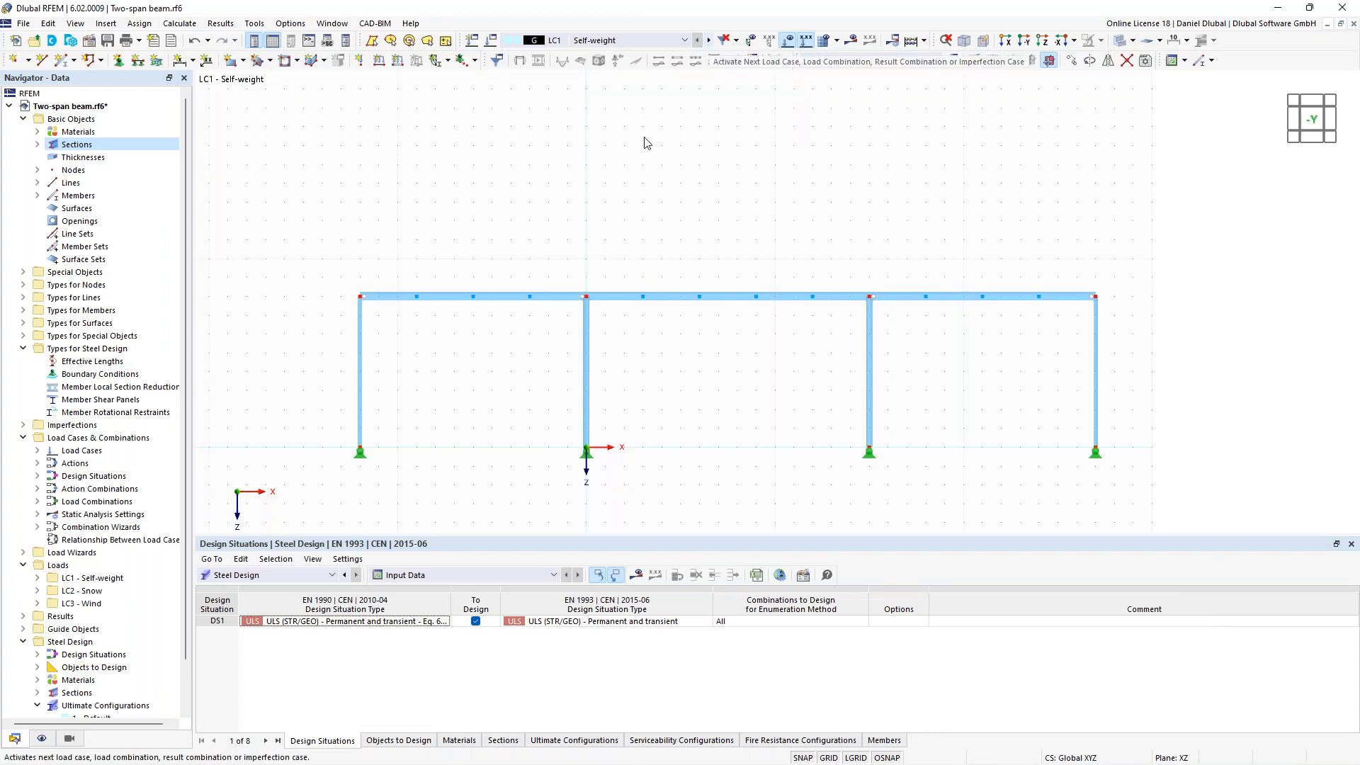
middle_drag(549, 228, 576, 203)
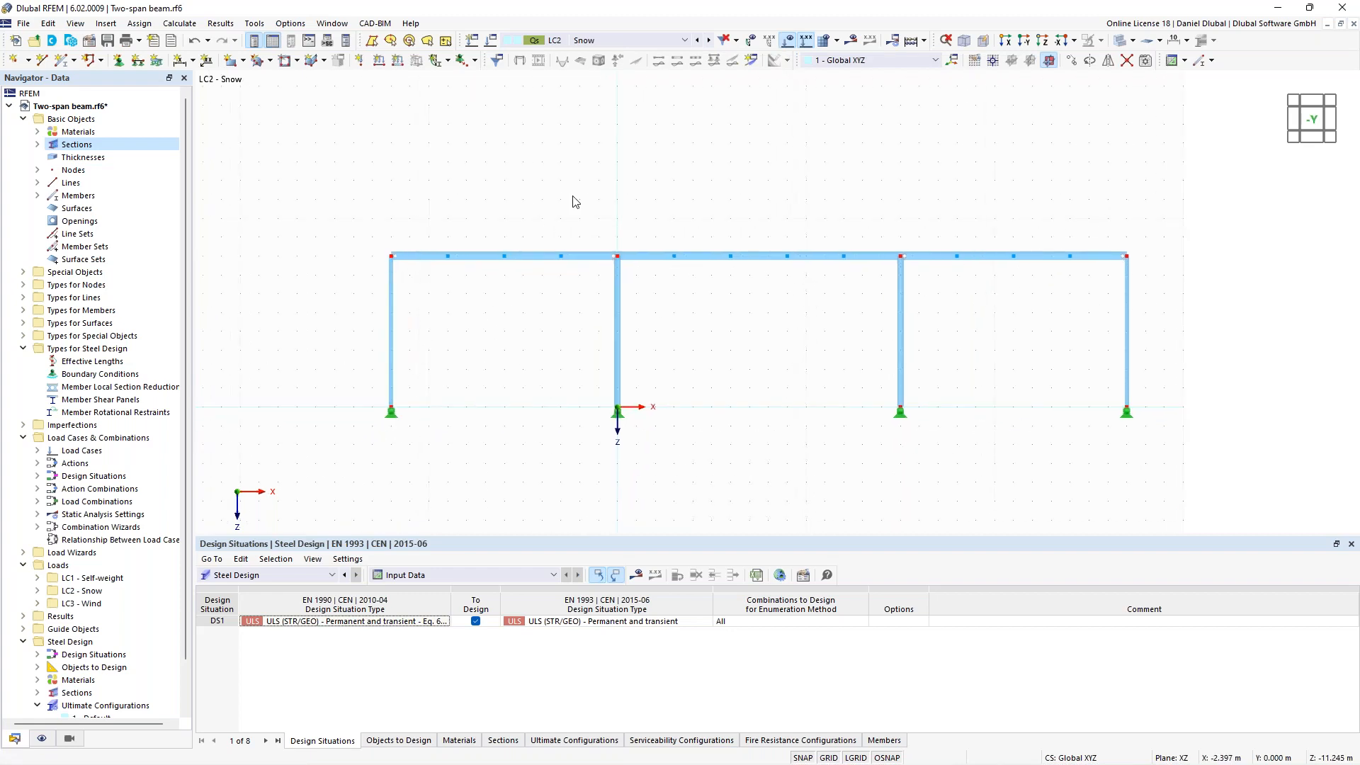
middle_drag(490, 170, 471, 167)
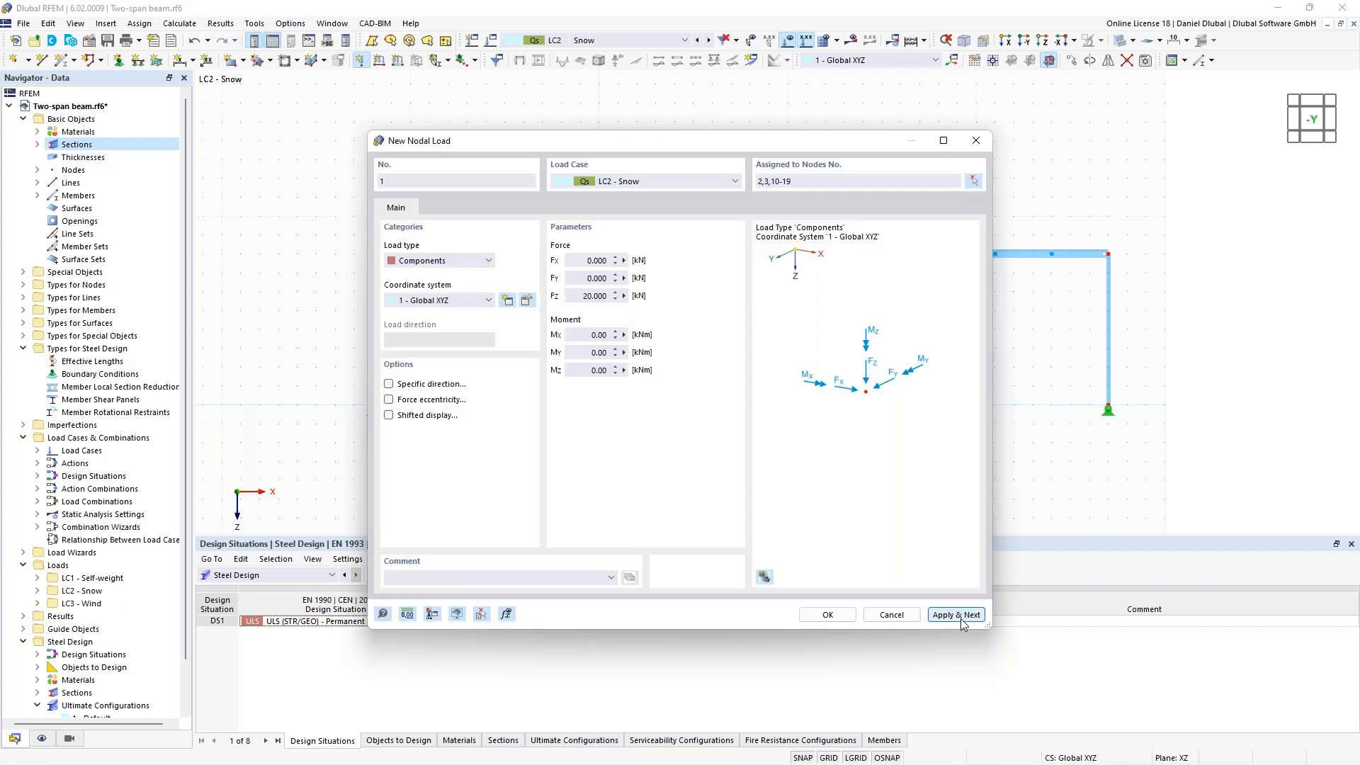
click(956, 615)
- Apply a nodal load with Fz = 10 kN to the two outer beam-end nodes 6 and 8
click(585, 293)
text(10)
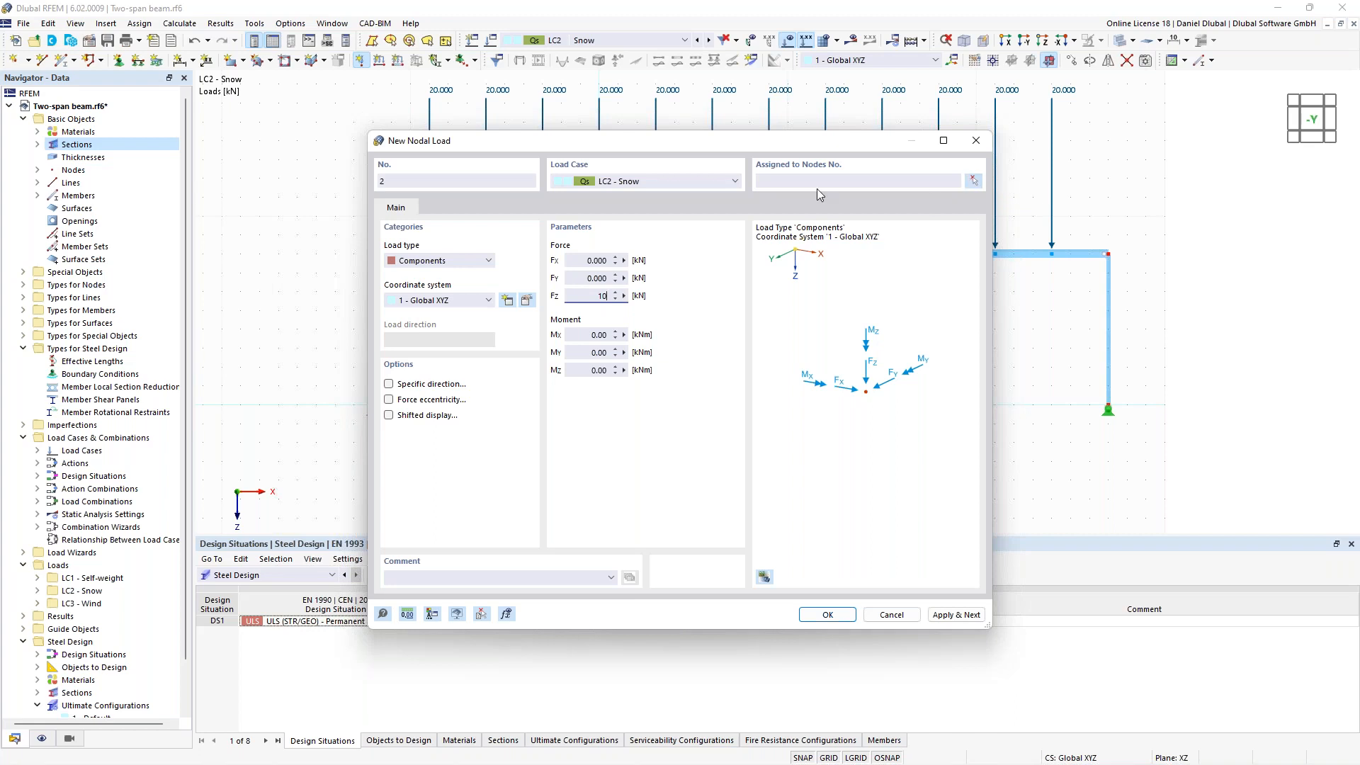
click(974, 181)
drag(353, 224, 386, 273)
drag(1089, 217, 1122, 273)
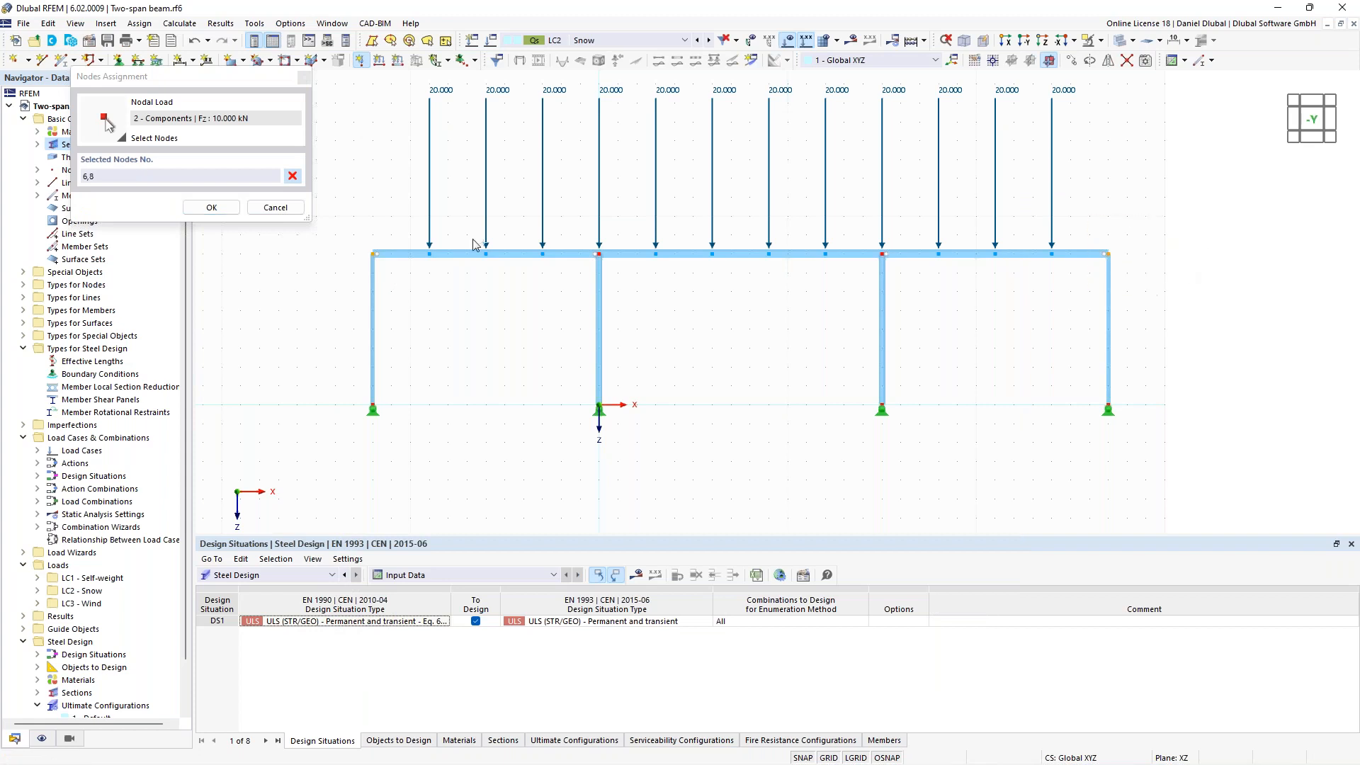
click(207, 207)
click(825, 614)
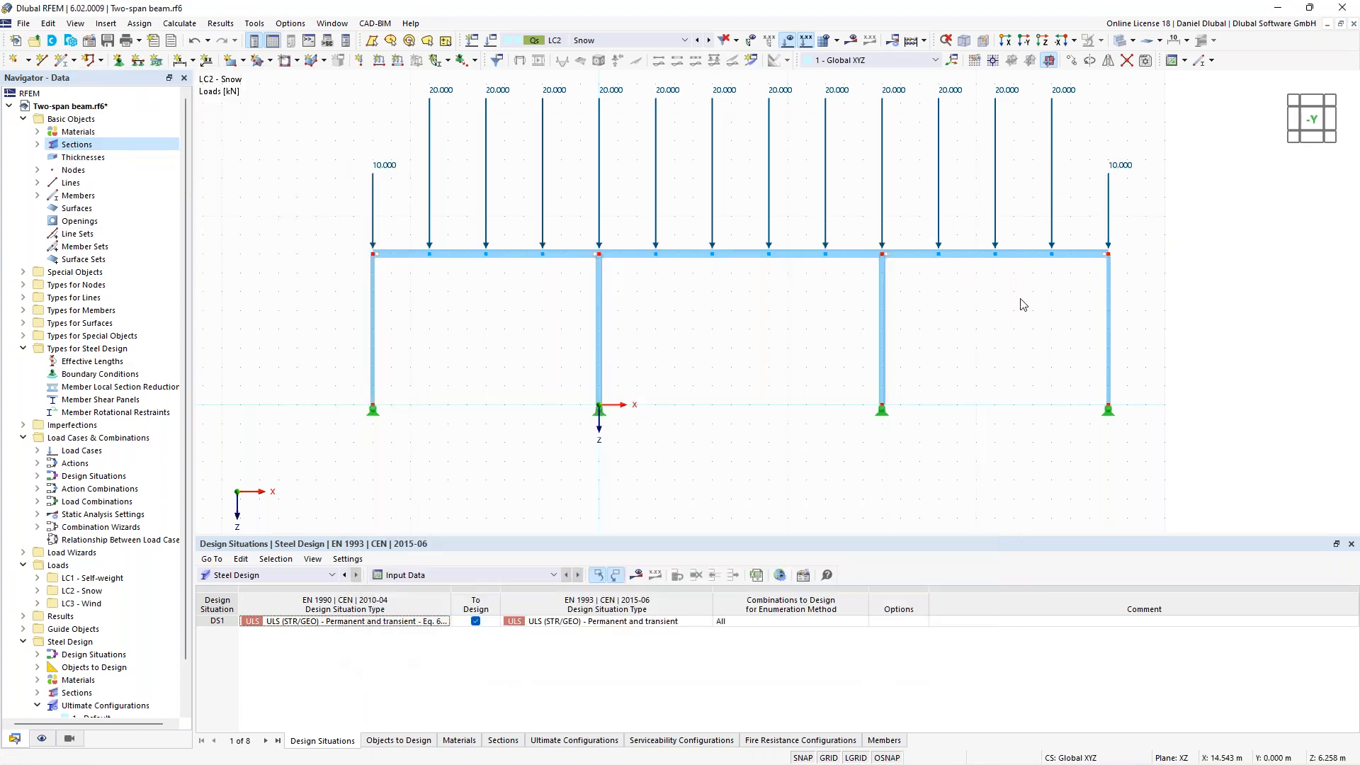
- In load case LC3 Wind, apply a uniform member load of 2 kN/m in global X on true length to the left outer column, member 5
middle_drag(384, 150, 386, 161)
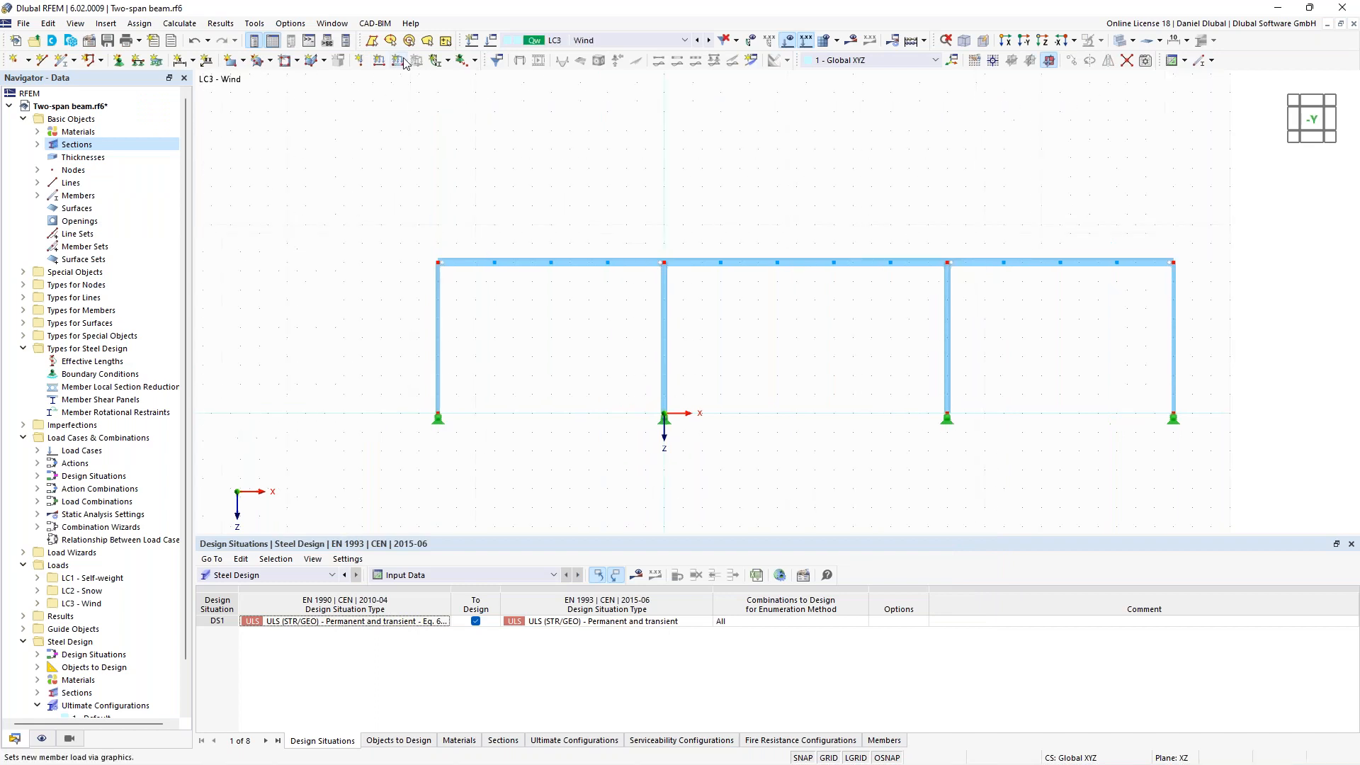
click(401, 62)
click(413, 370)
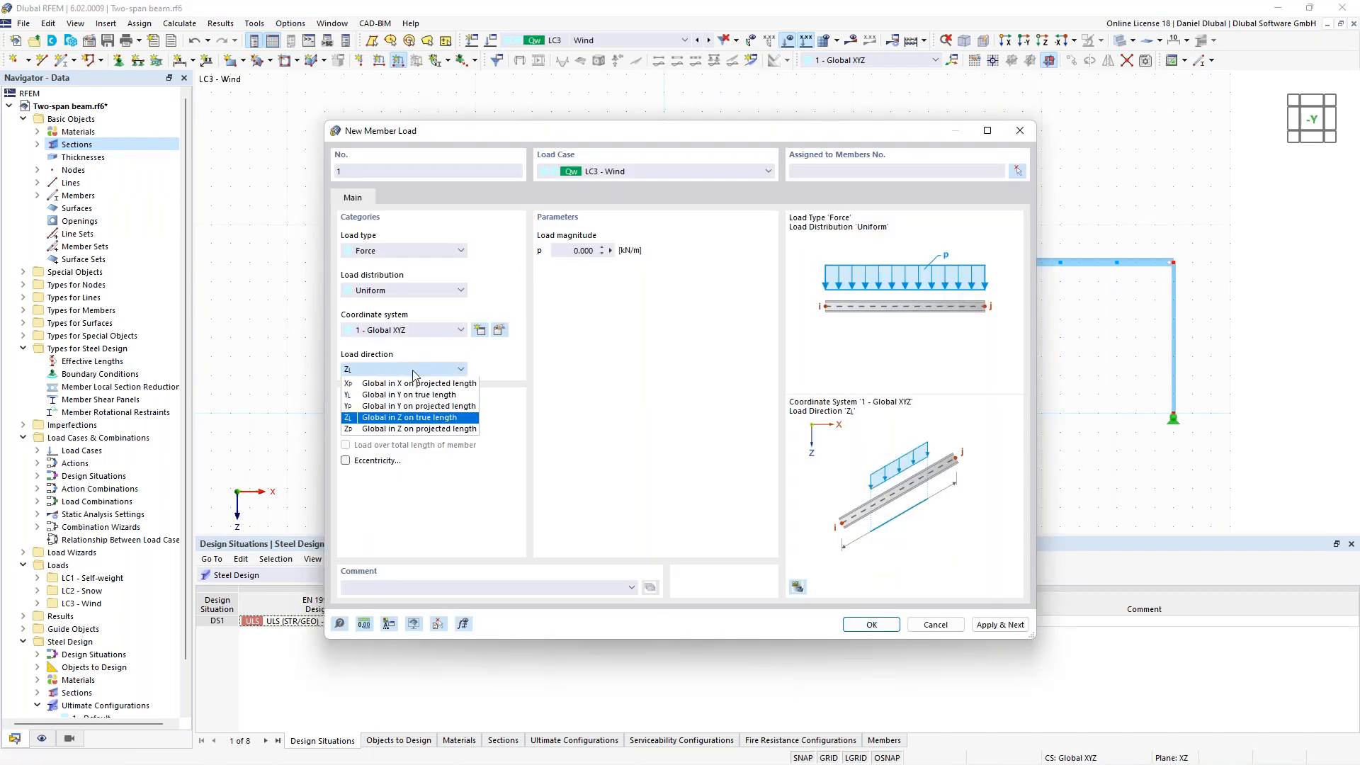
click(410, 382)
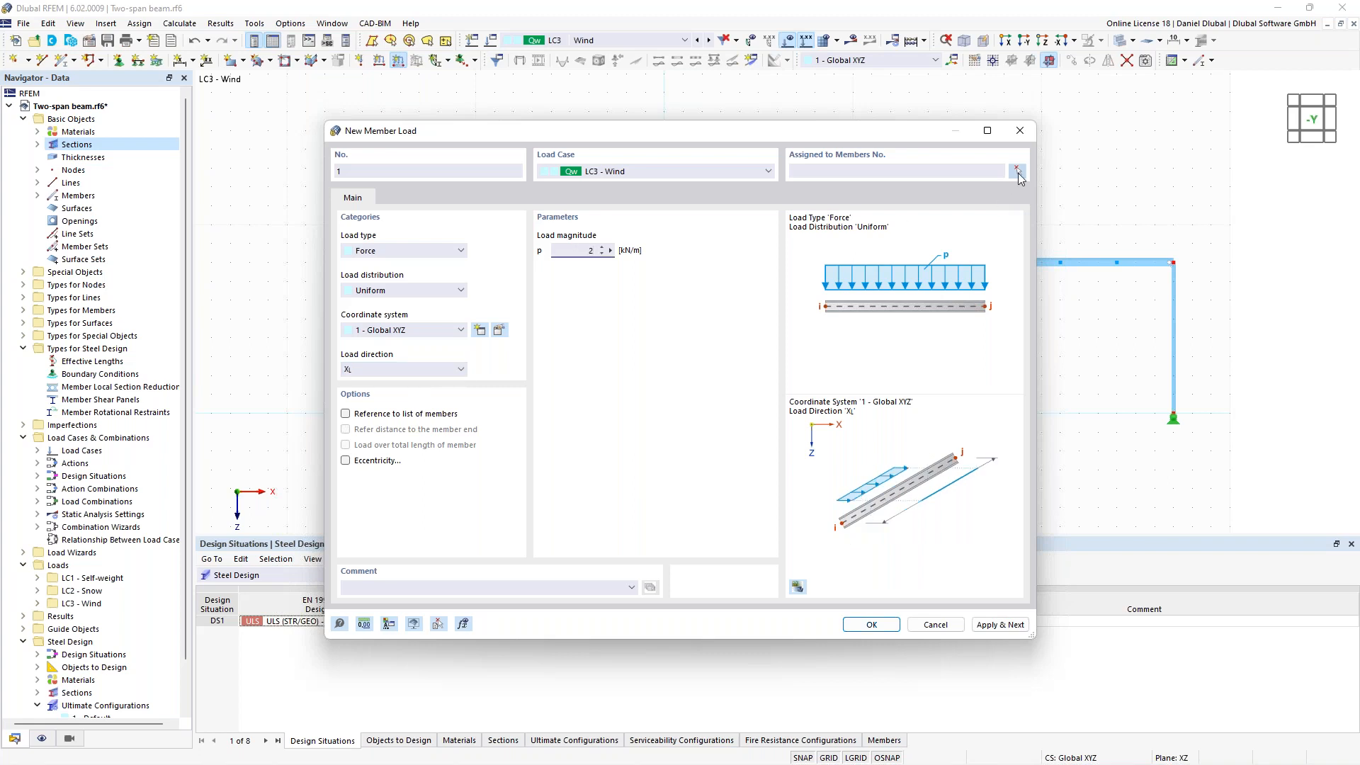
click(1018, 171)
click(442, 354)
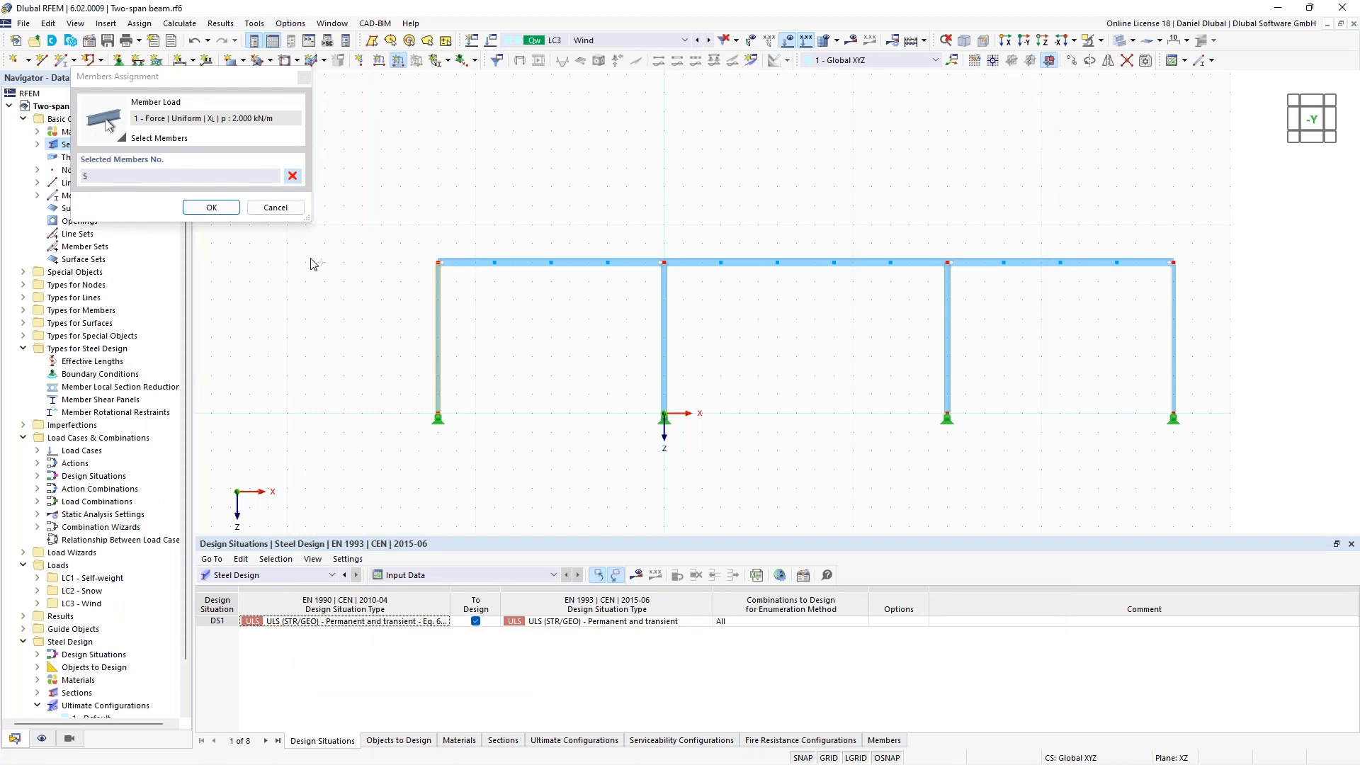
click(211, 208)
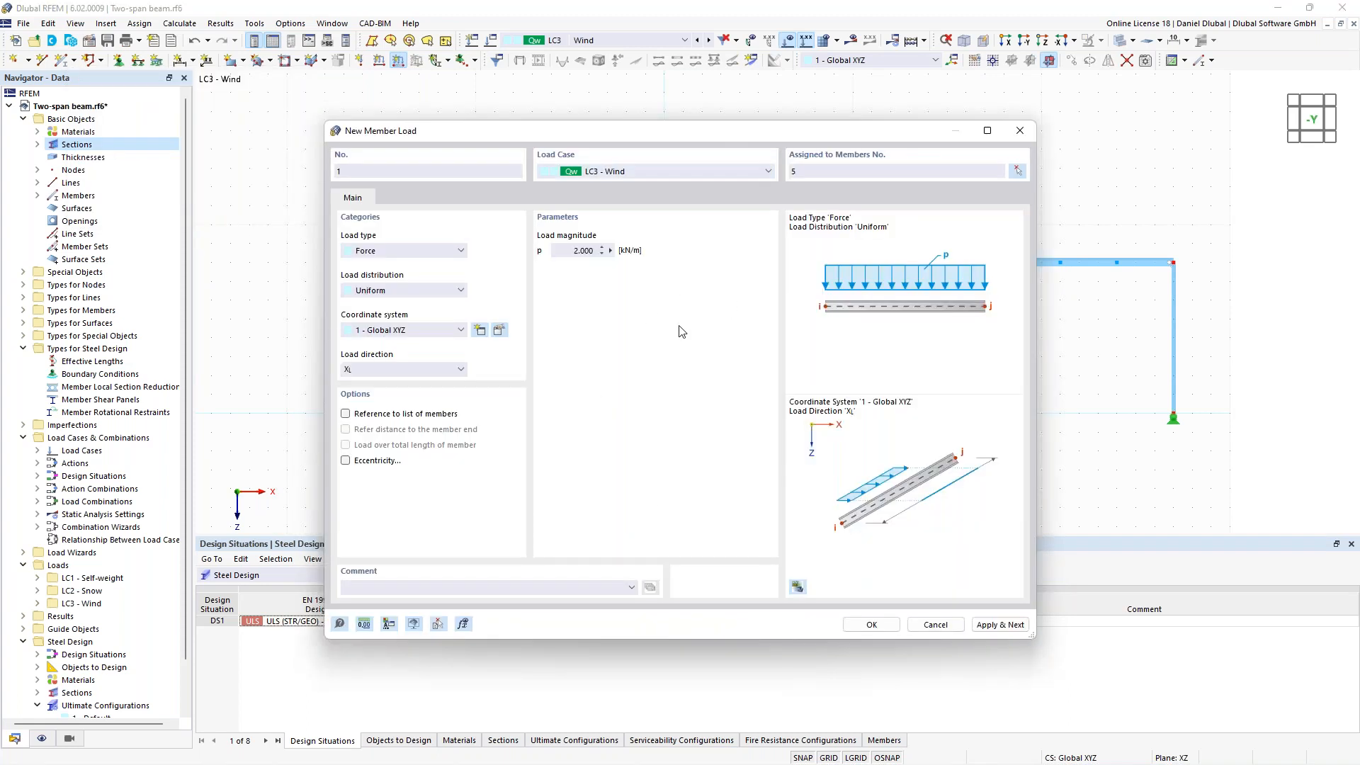
click(1000, 624)
- Apply a second uniform wind member load of 1 kN/m in the same direction to the right outer column, member 7
click(577, 250)
text(1)
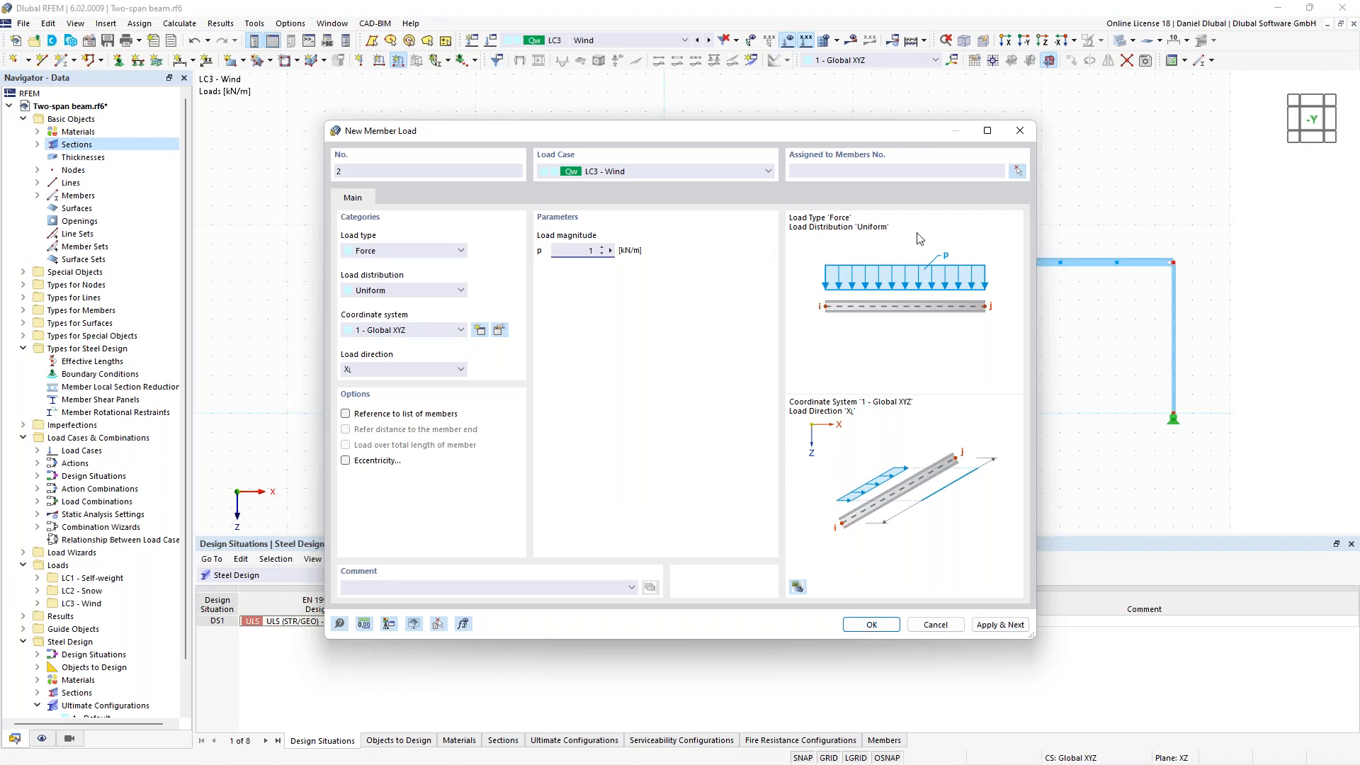
click(1025, 176)
click(1174, 358)
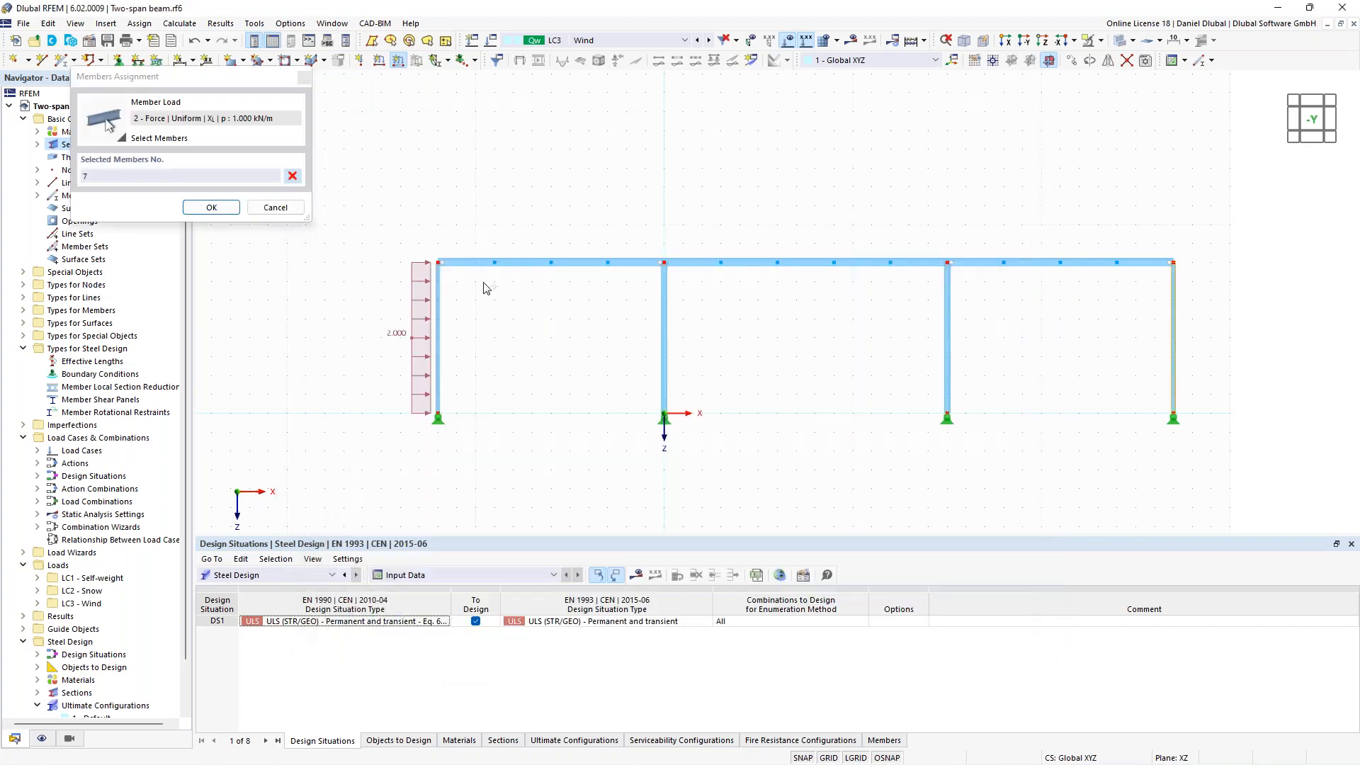
click(228, 210)
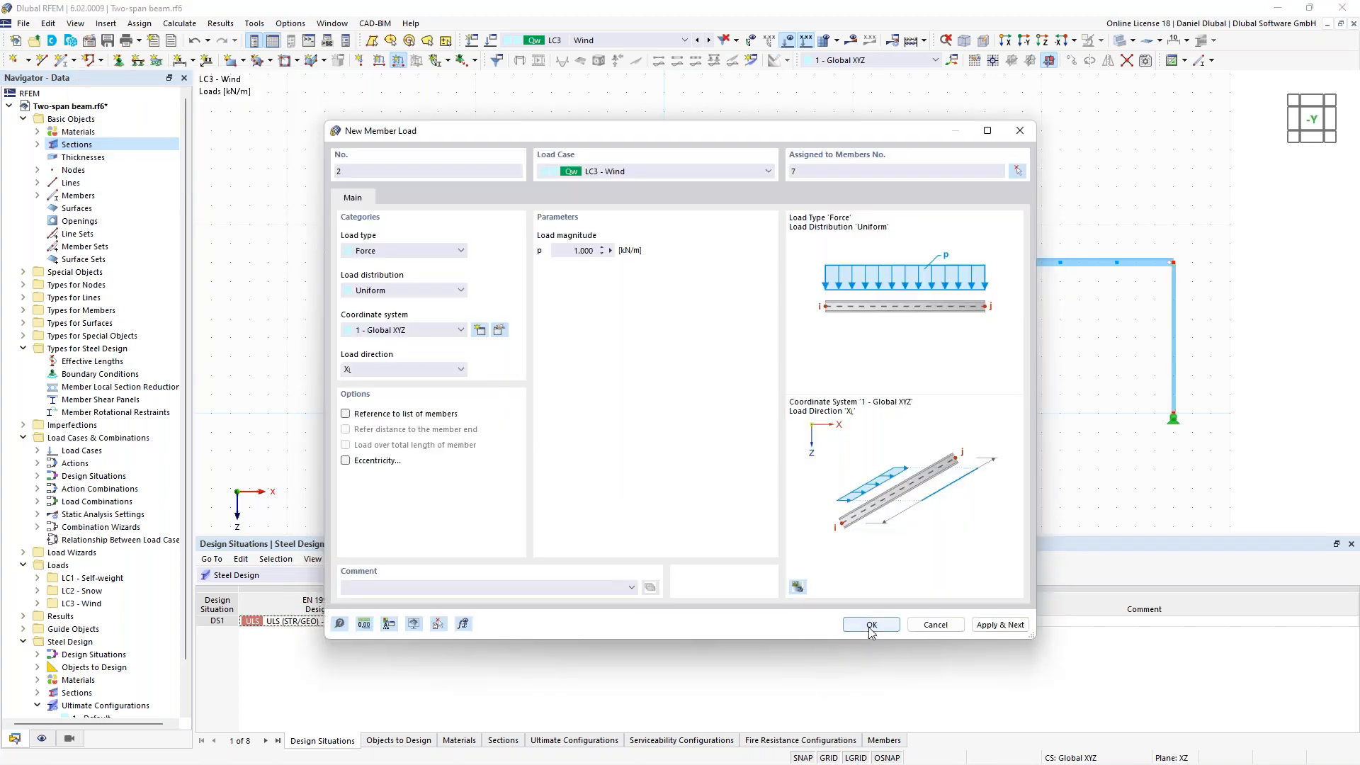
click(868, 622)
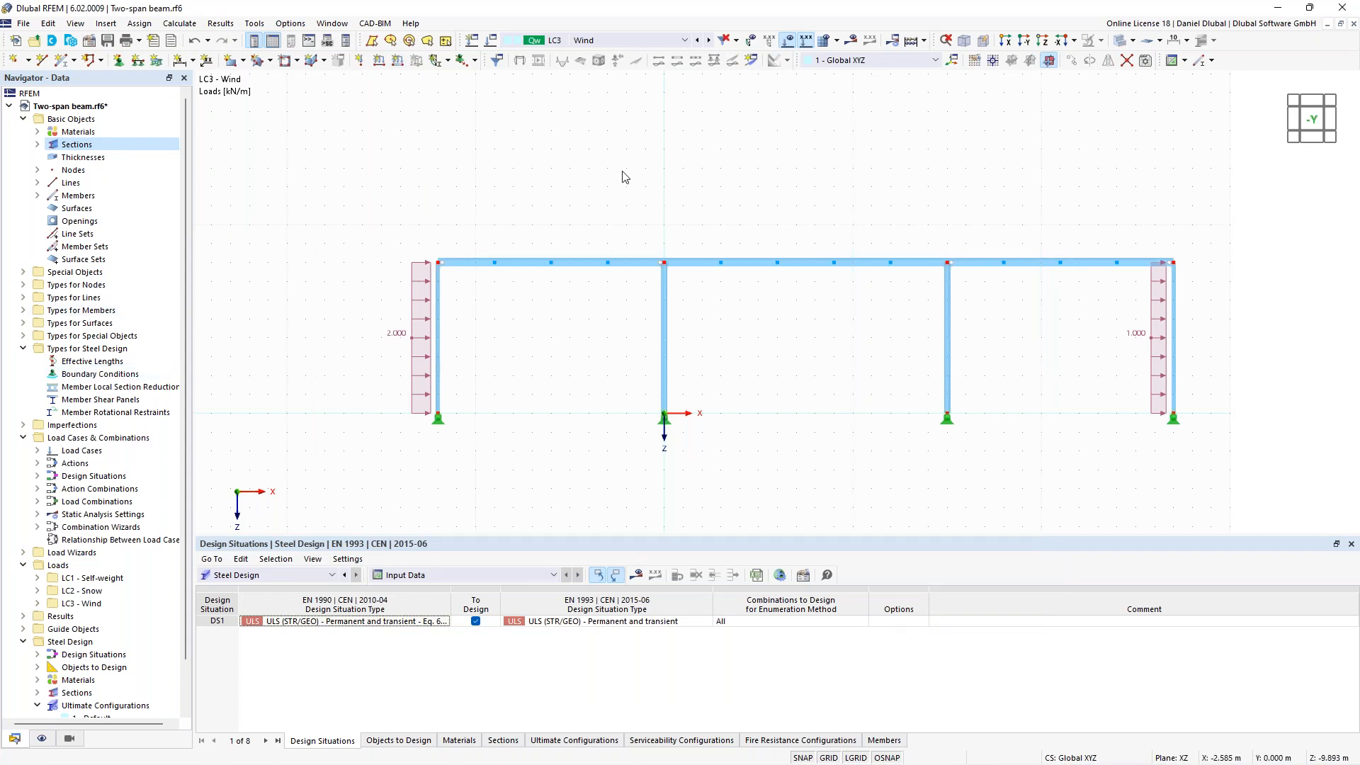
- Activate the Structure Stability analysis add-on in the model's base data
scroll(616, 167, down, 1)
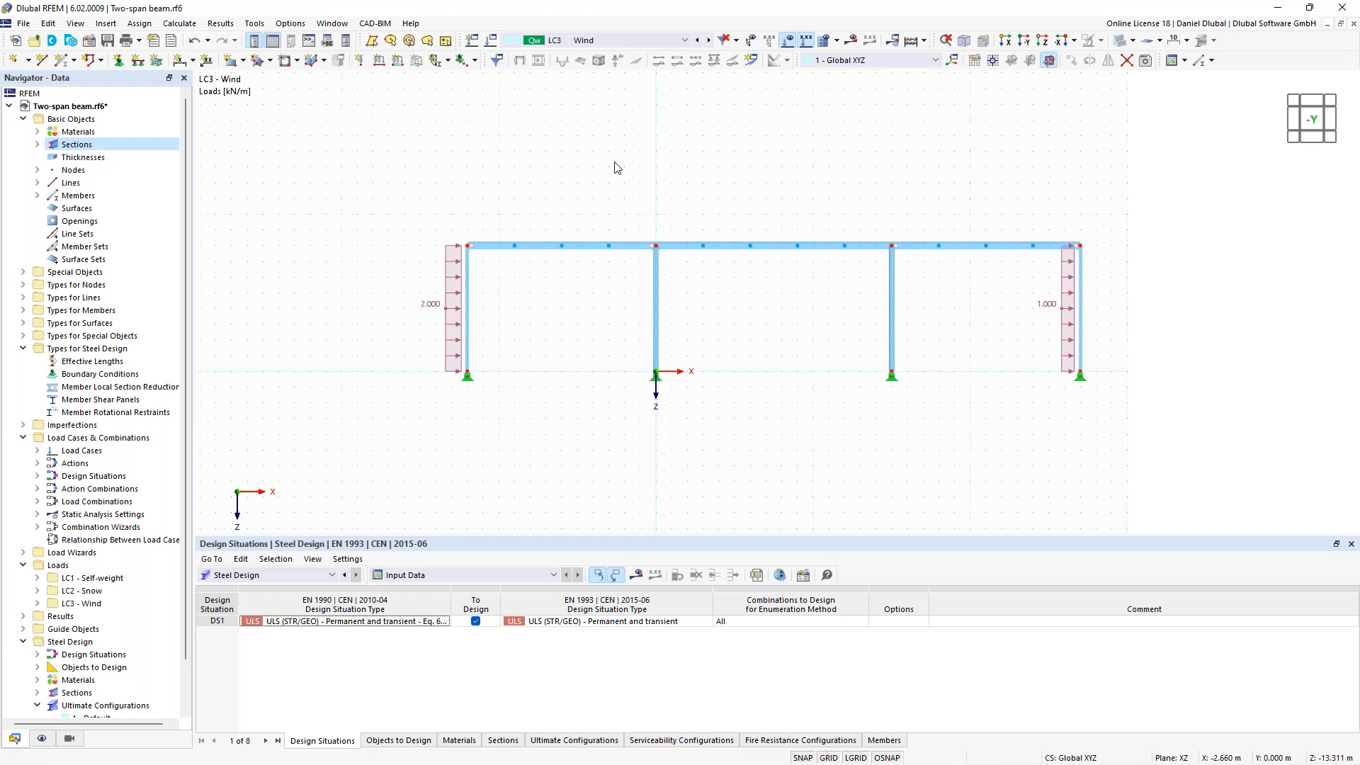
middle_drag(600, 190, 501, 228)
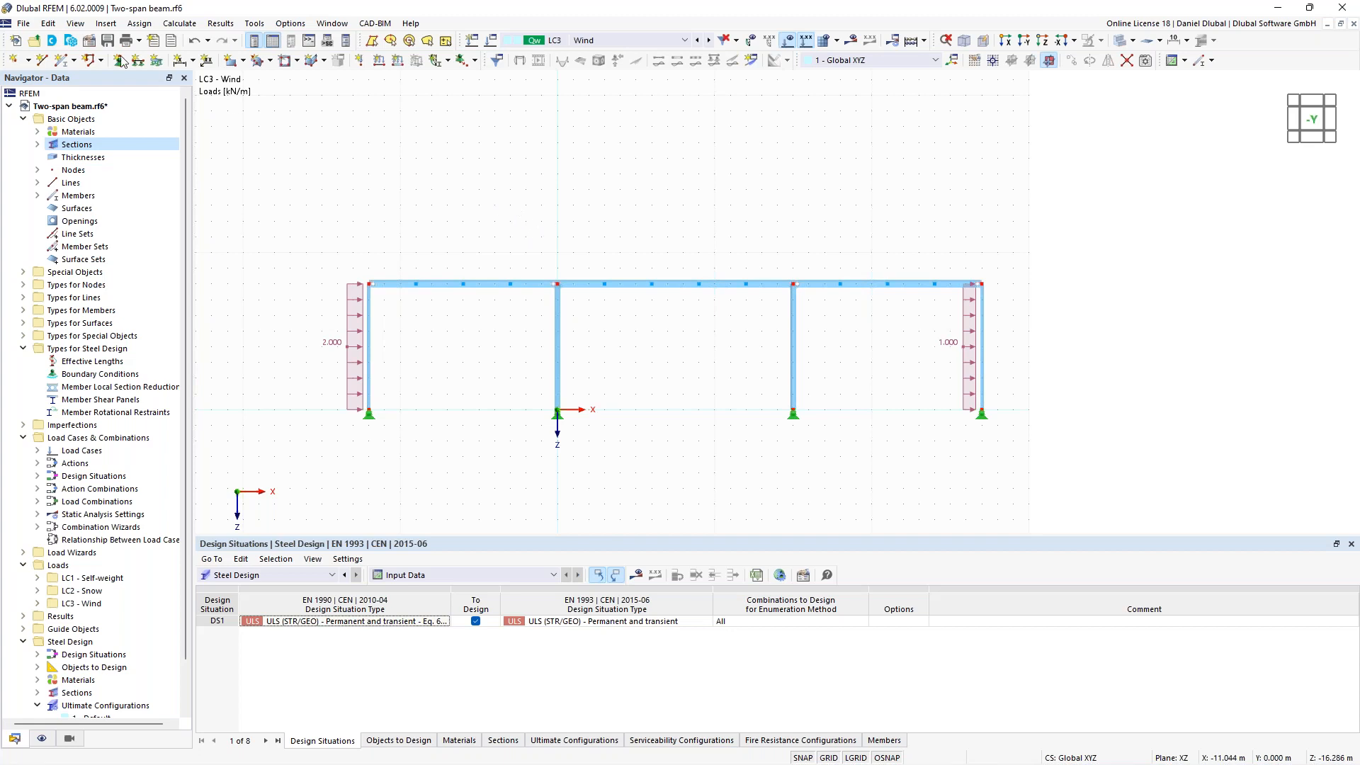
click(88, 41)
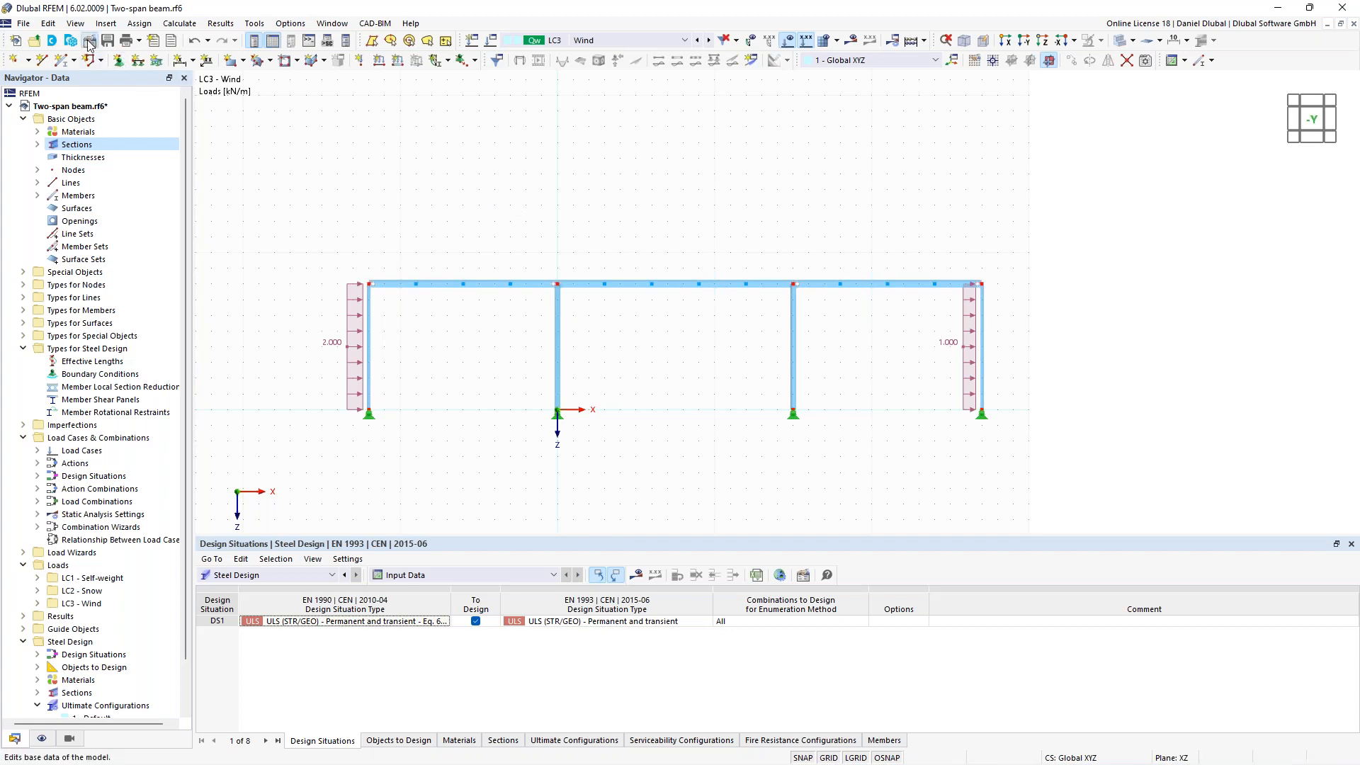
click(433, 118)
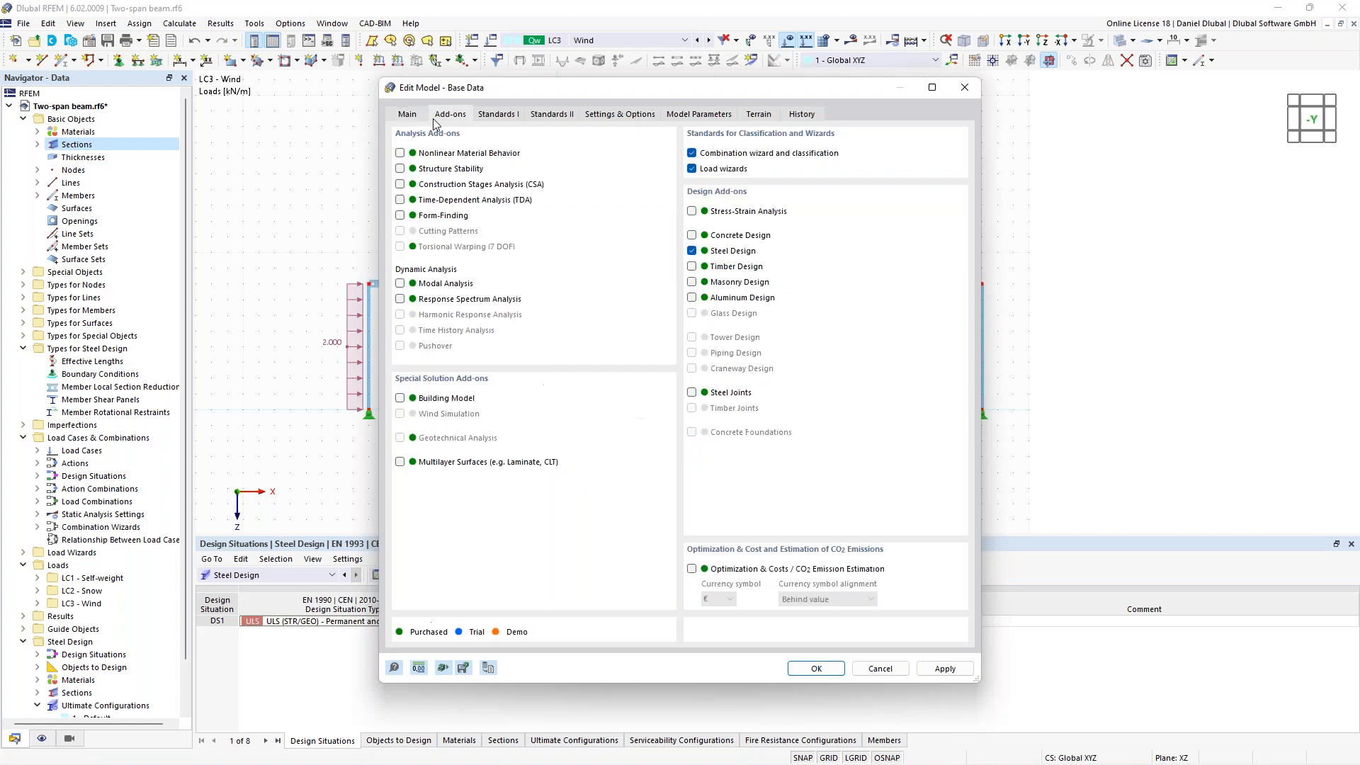
click(401, 169)
click(816, 669)
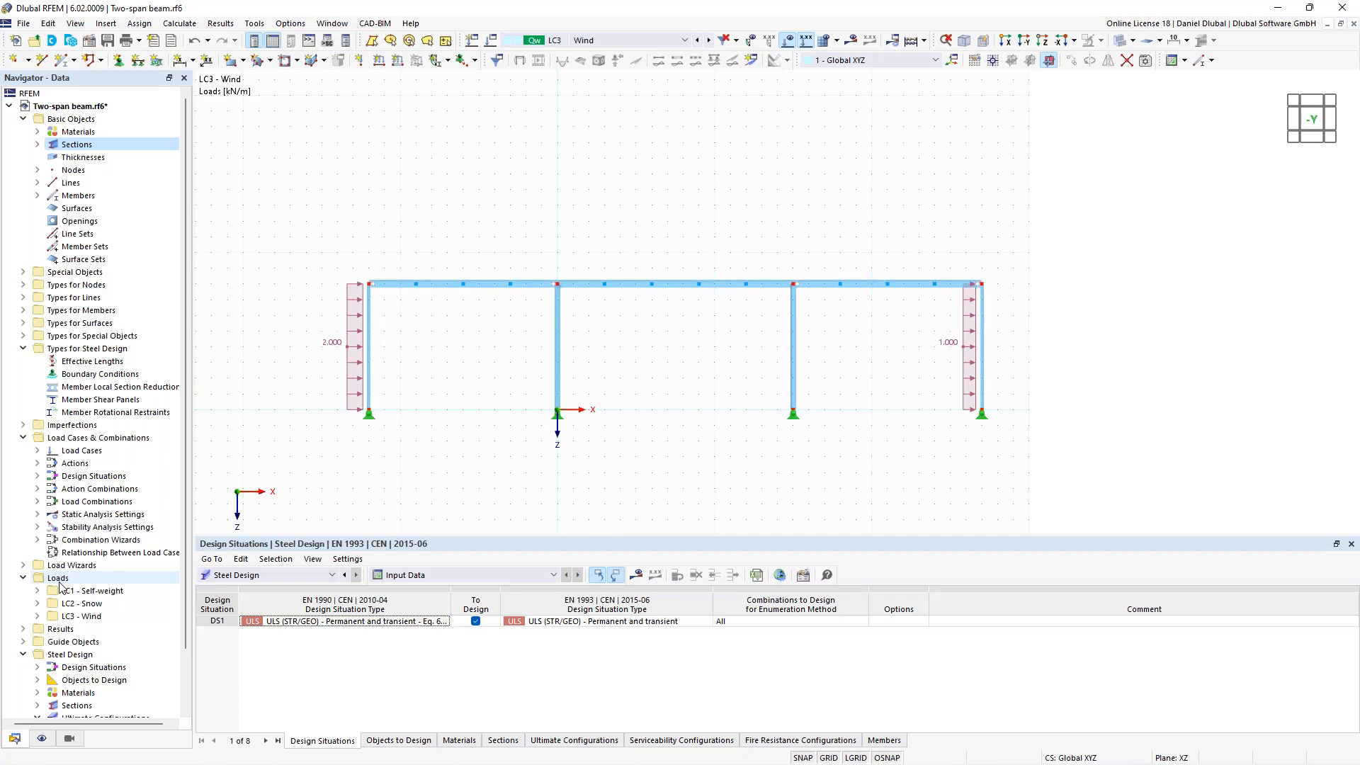
- Assign combination wizard 2 (SA1 - Geometrically linear) to design situation DS1 and enable its stability analysis with ST1, Eigenvalue method (linear), Lanczos
double_click(94, 476)
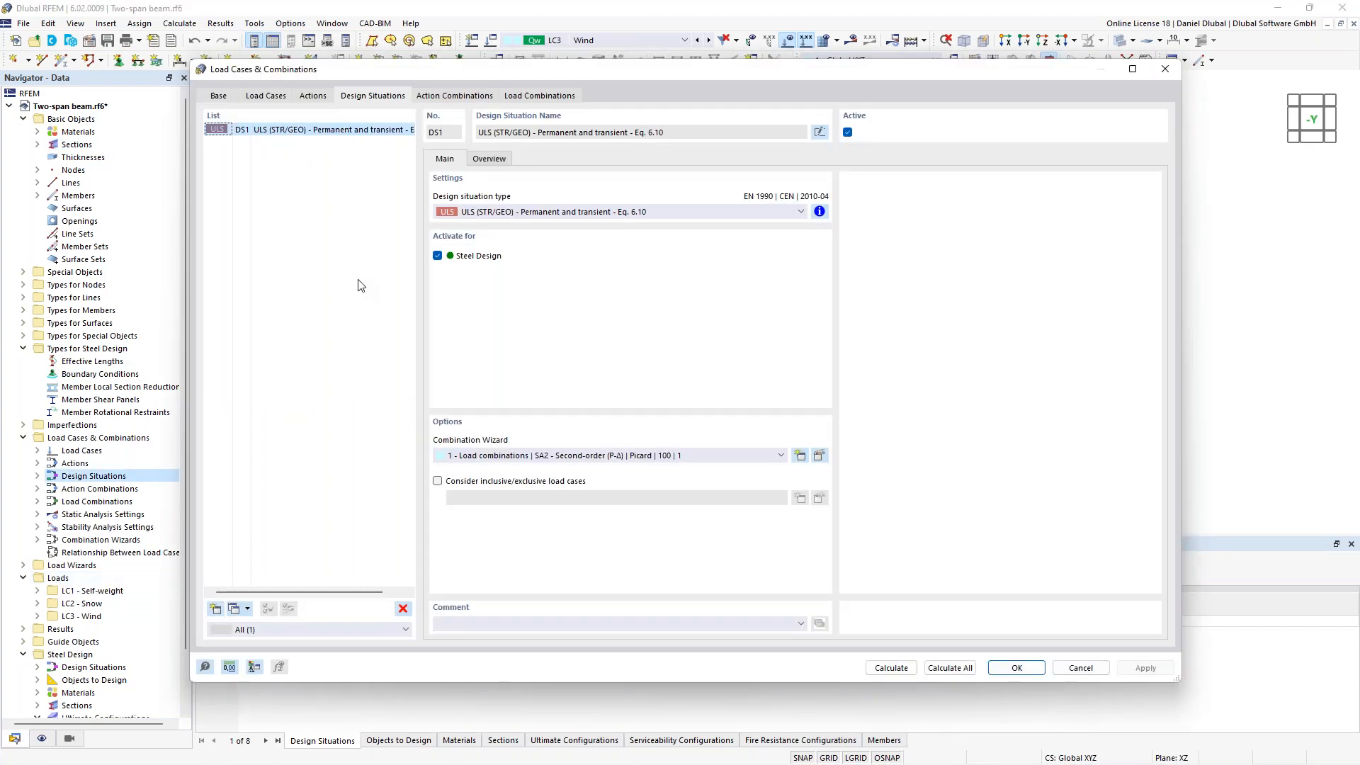
click(593, 460)
click(596, 490)
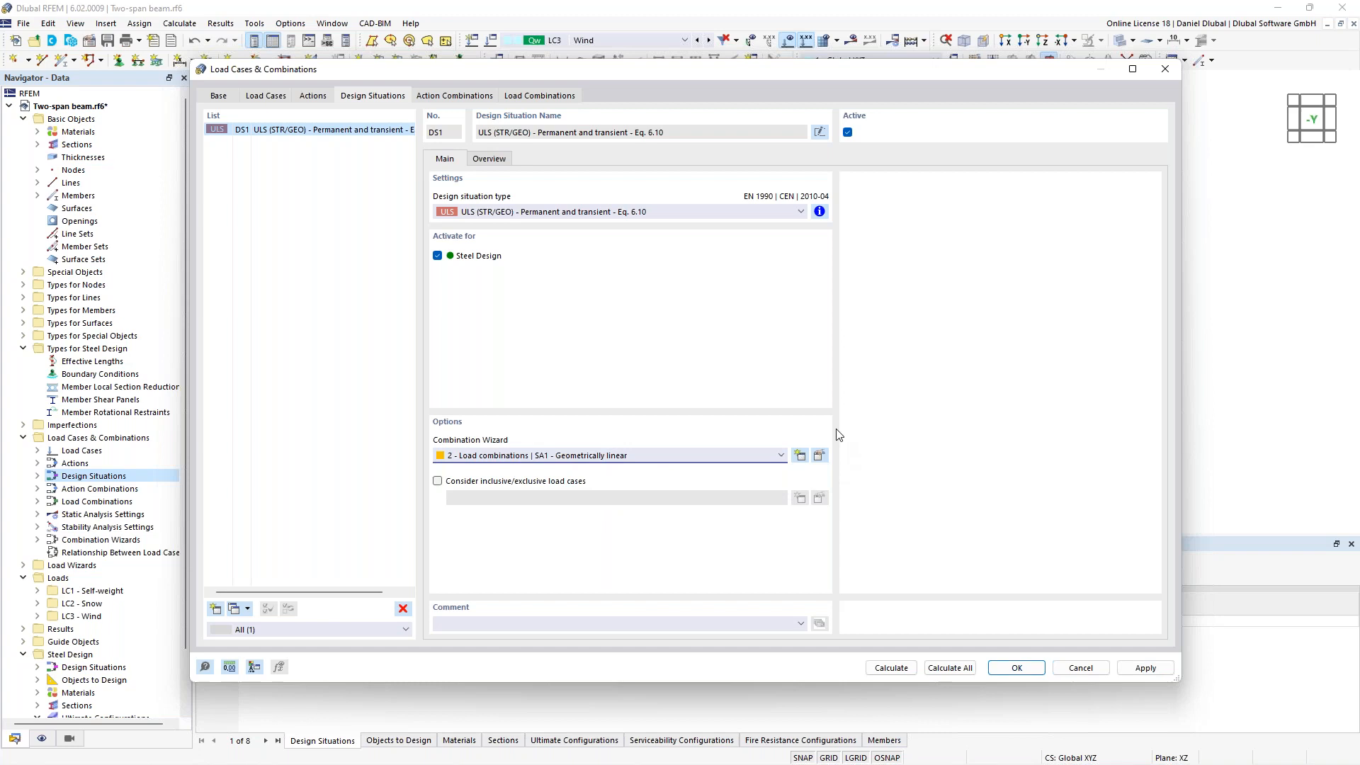
click(819, 455)
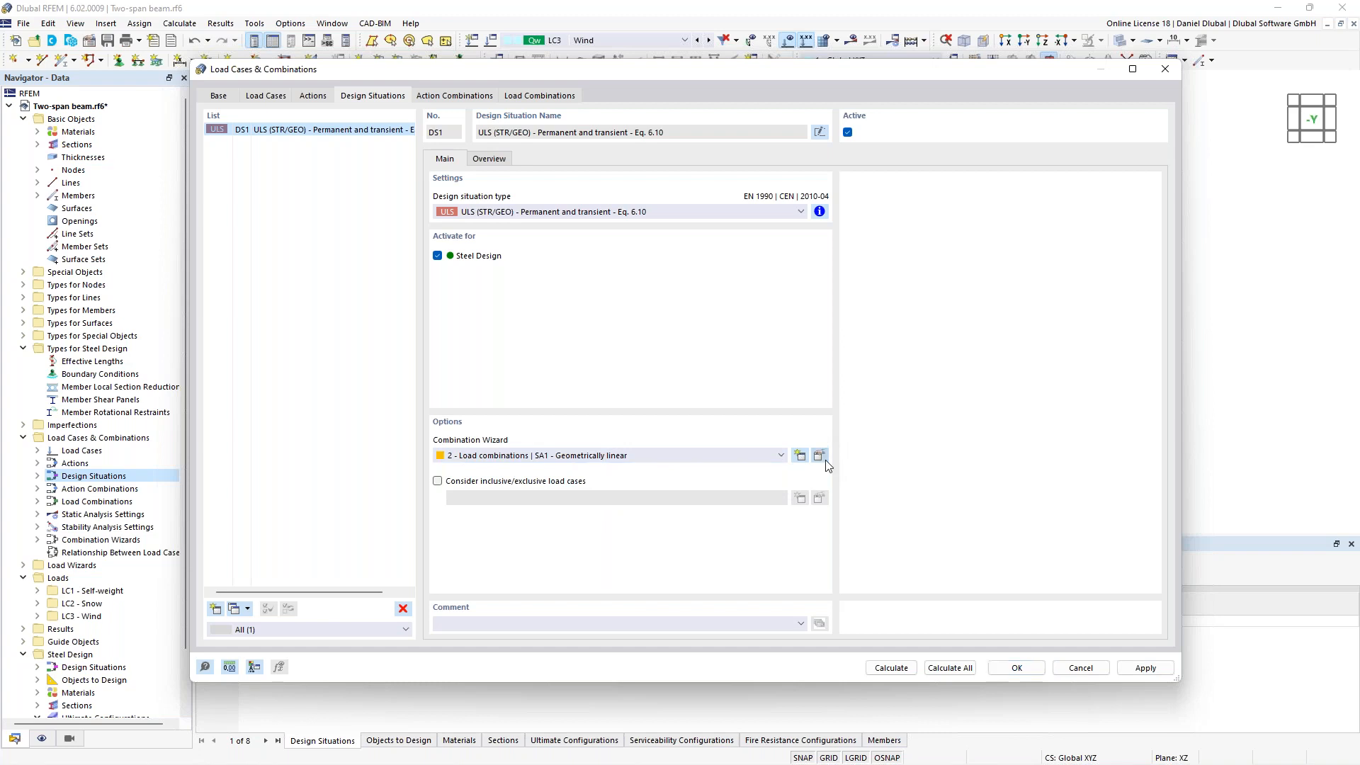
click(565, 360)
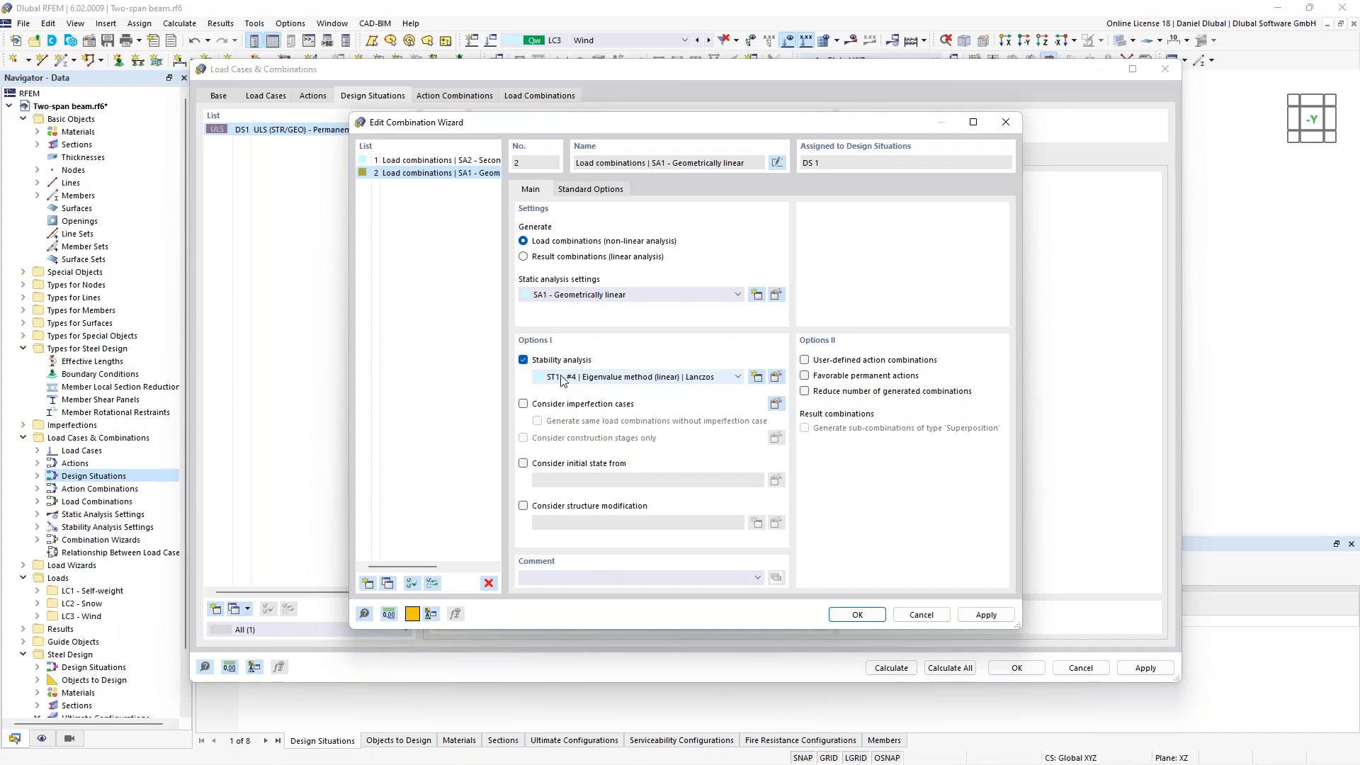
click(857, 614)
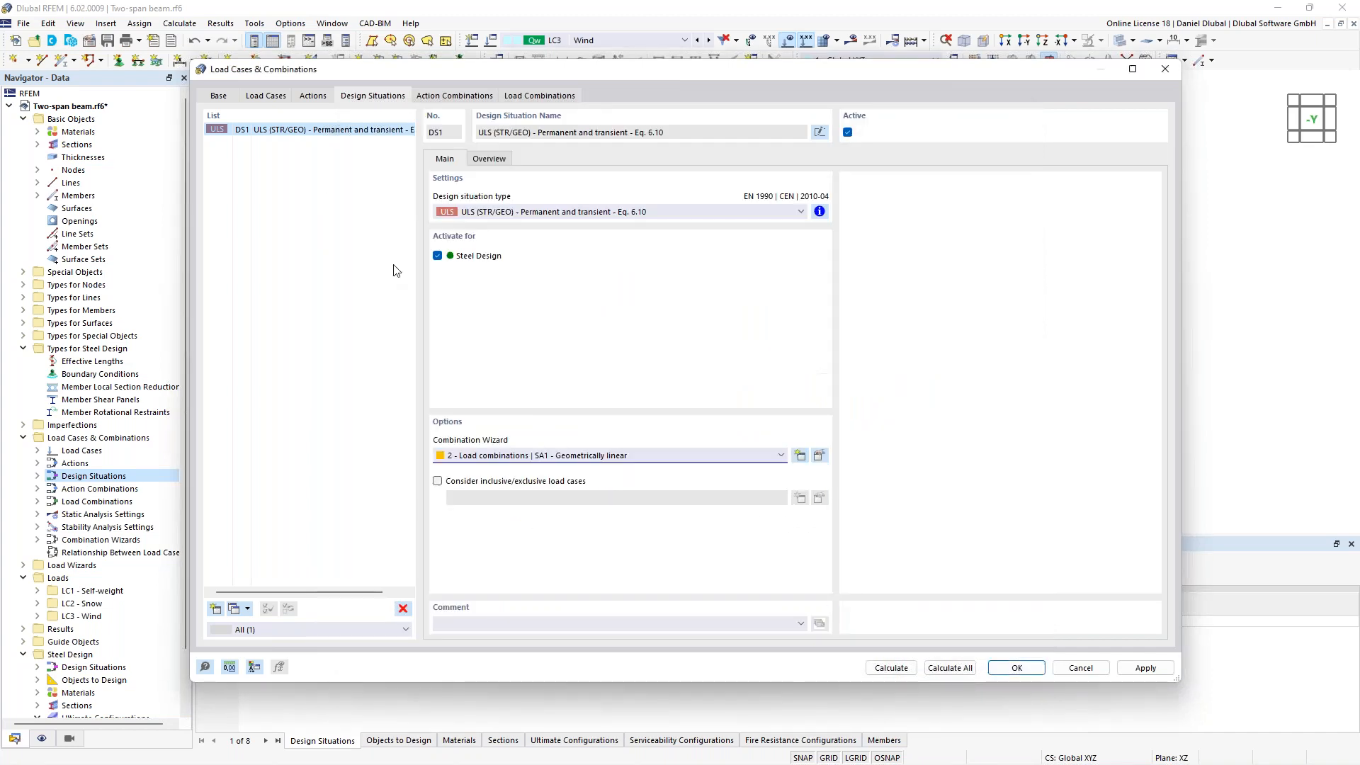
- Check the stability analysis setting of load combination CO2 and calculate all load cases and combinations
click(517, 99)
click(304, 141)
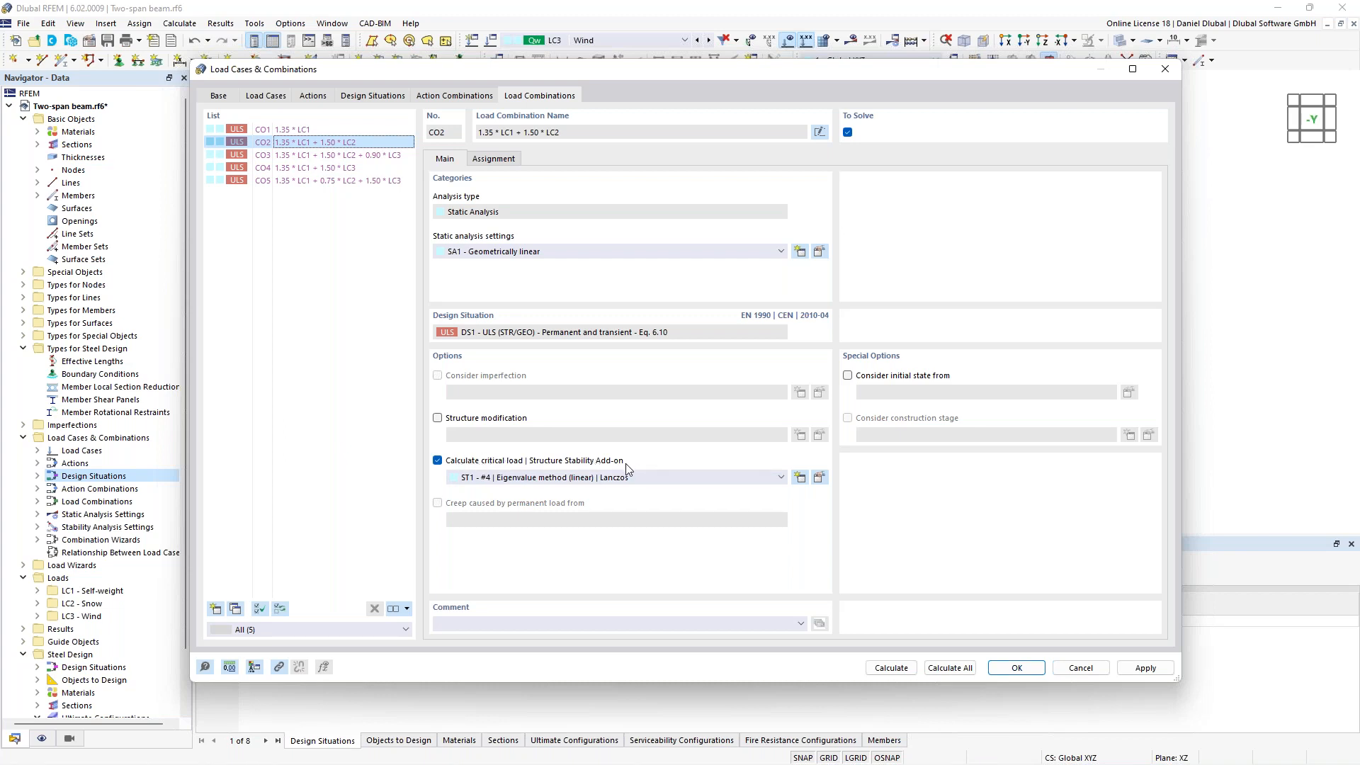
click(950, 668)
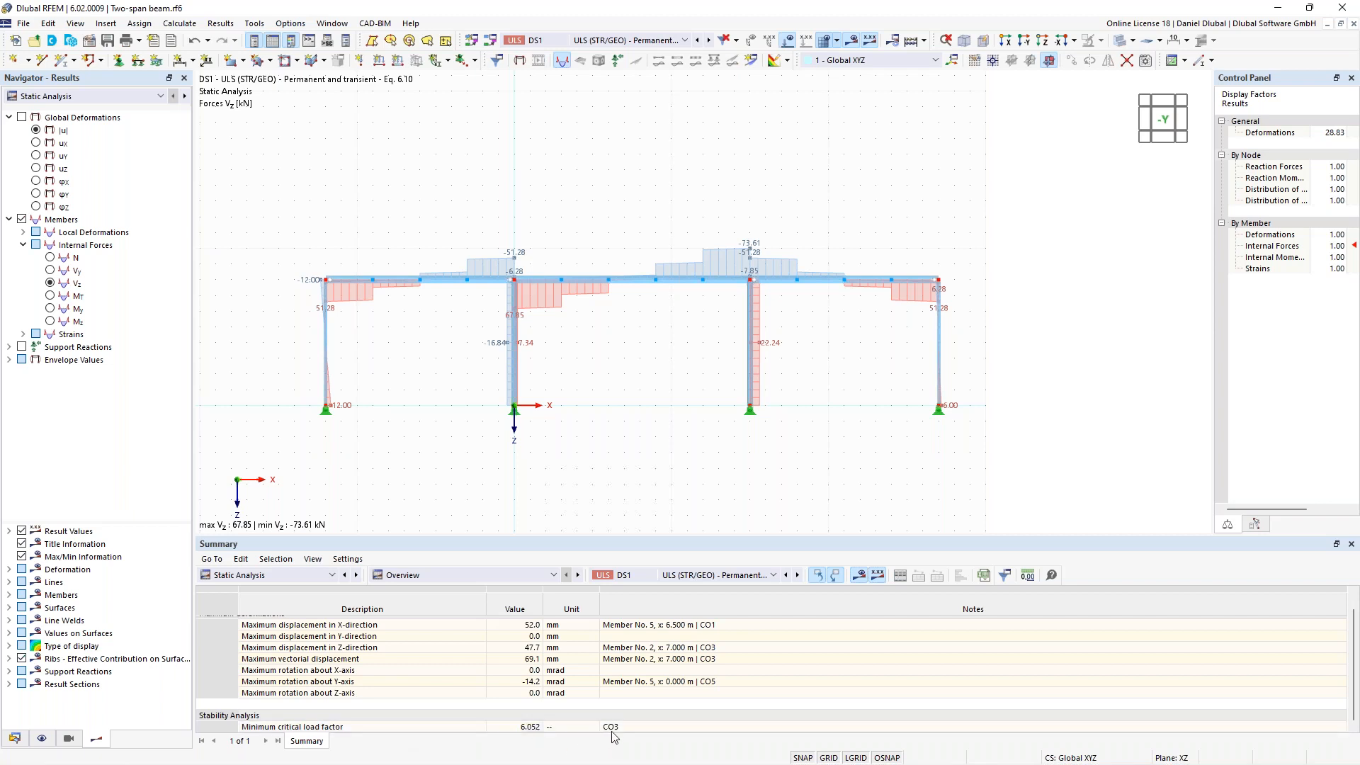
- Examine the minimum critical load factor and its governing load combination in the results summary
click(523, 728)
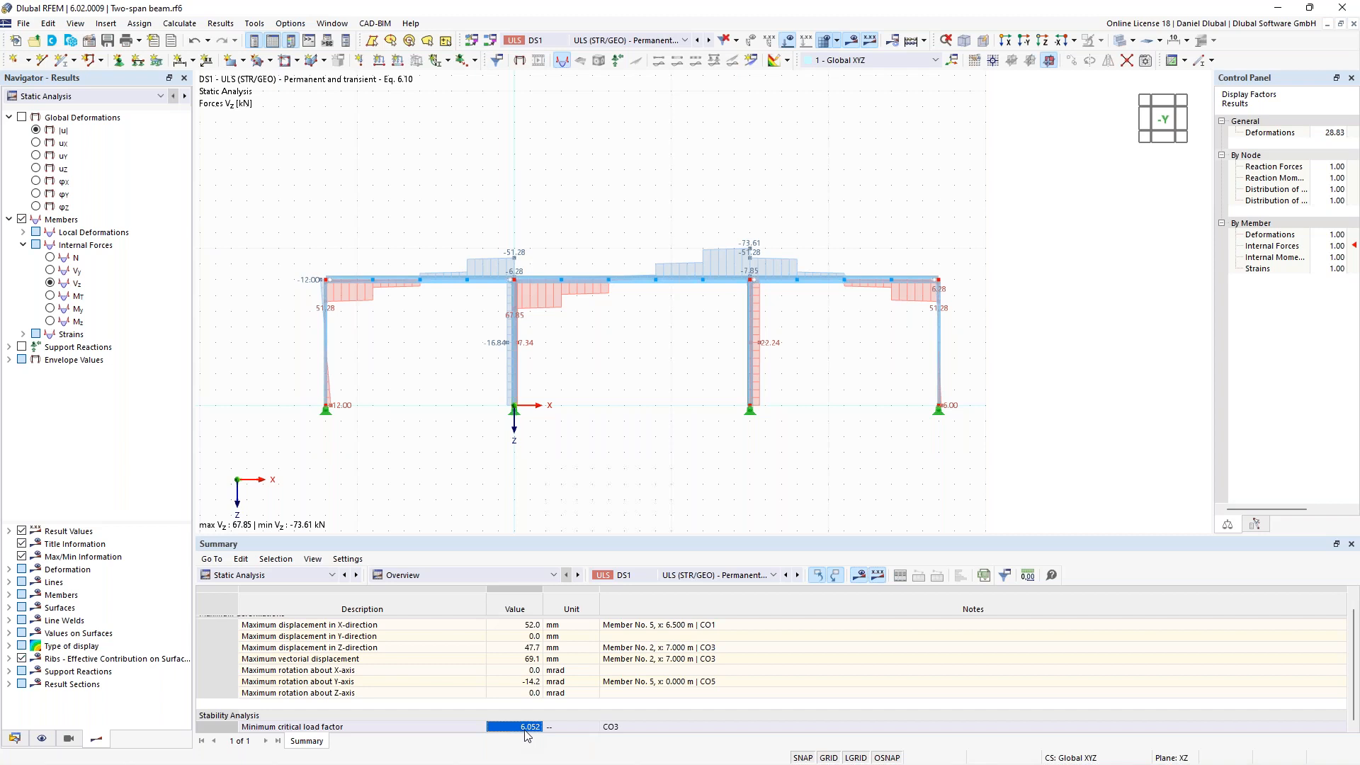
click(688, 728)
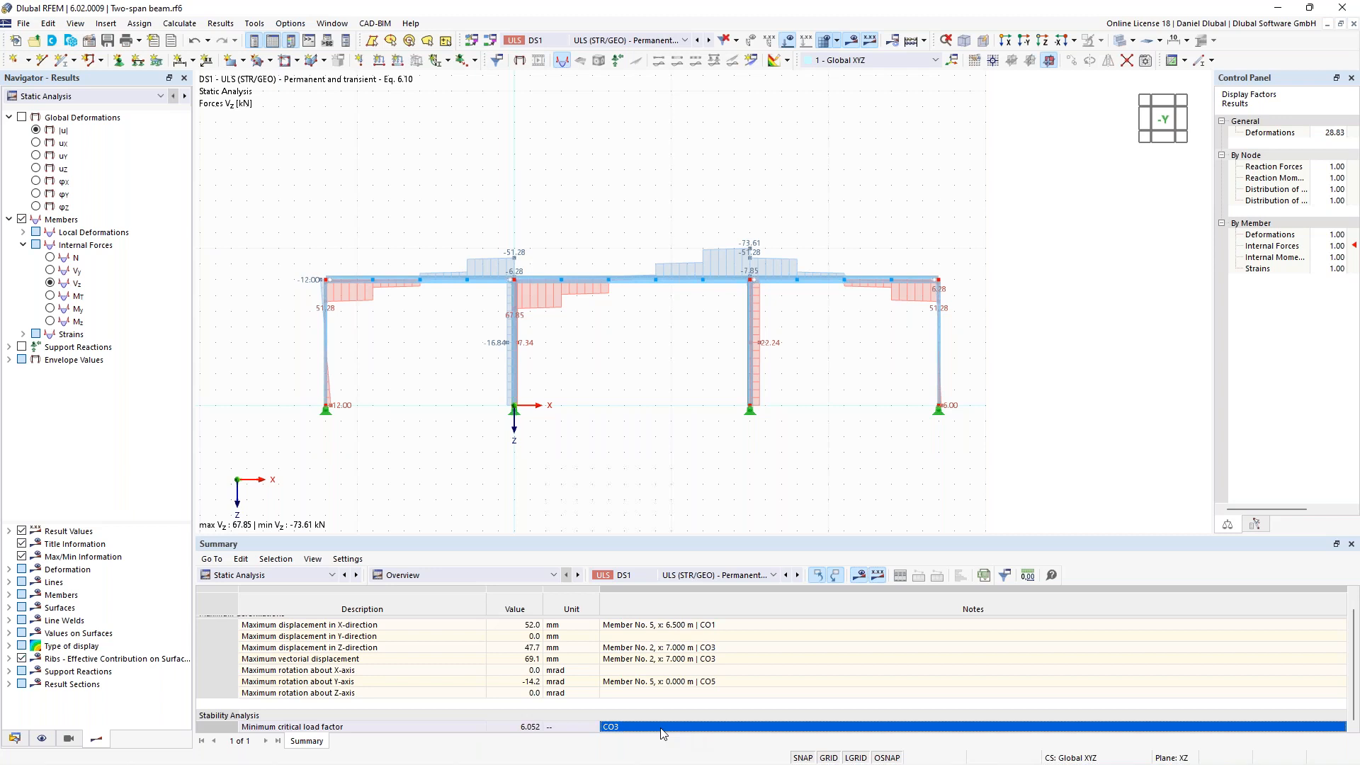
key(Left)
key(Left)
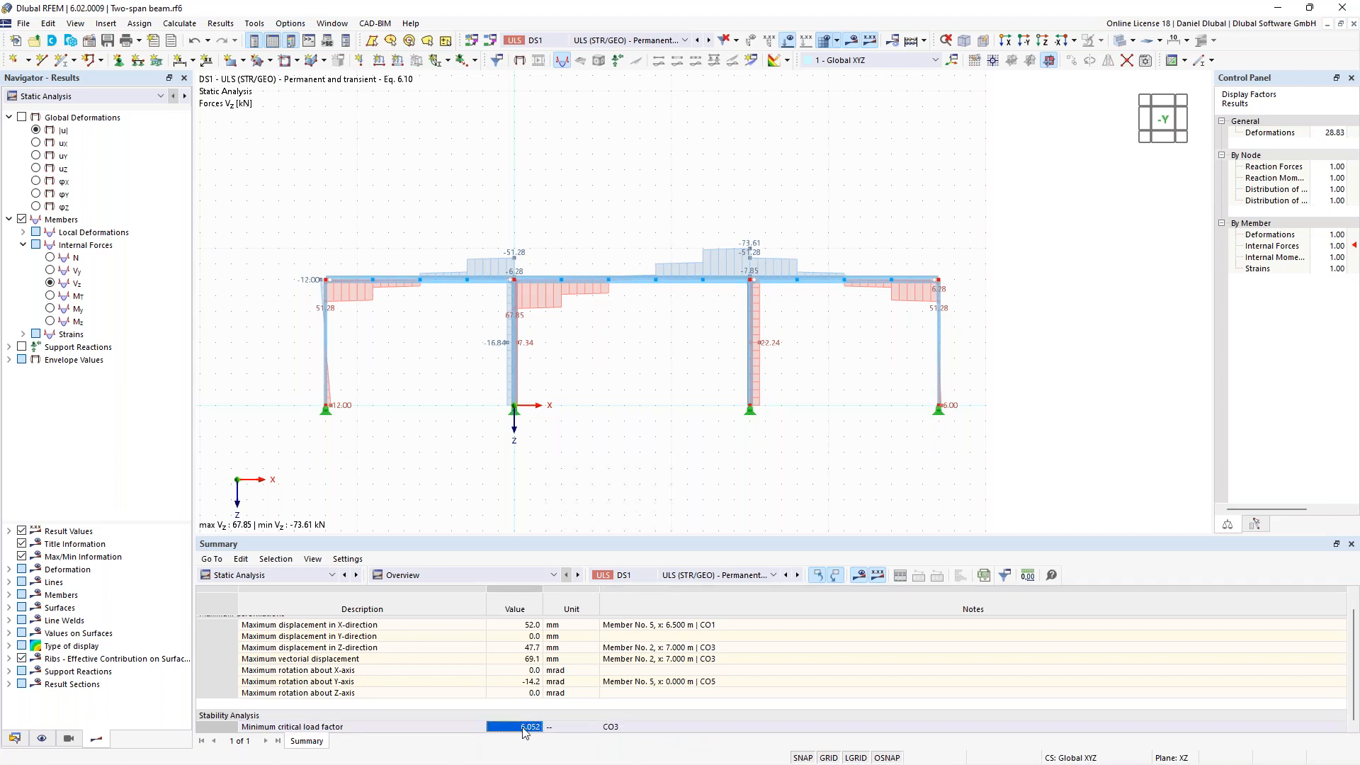
click(636, 728)
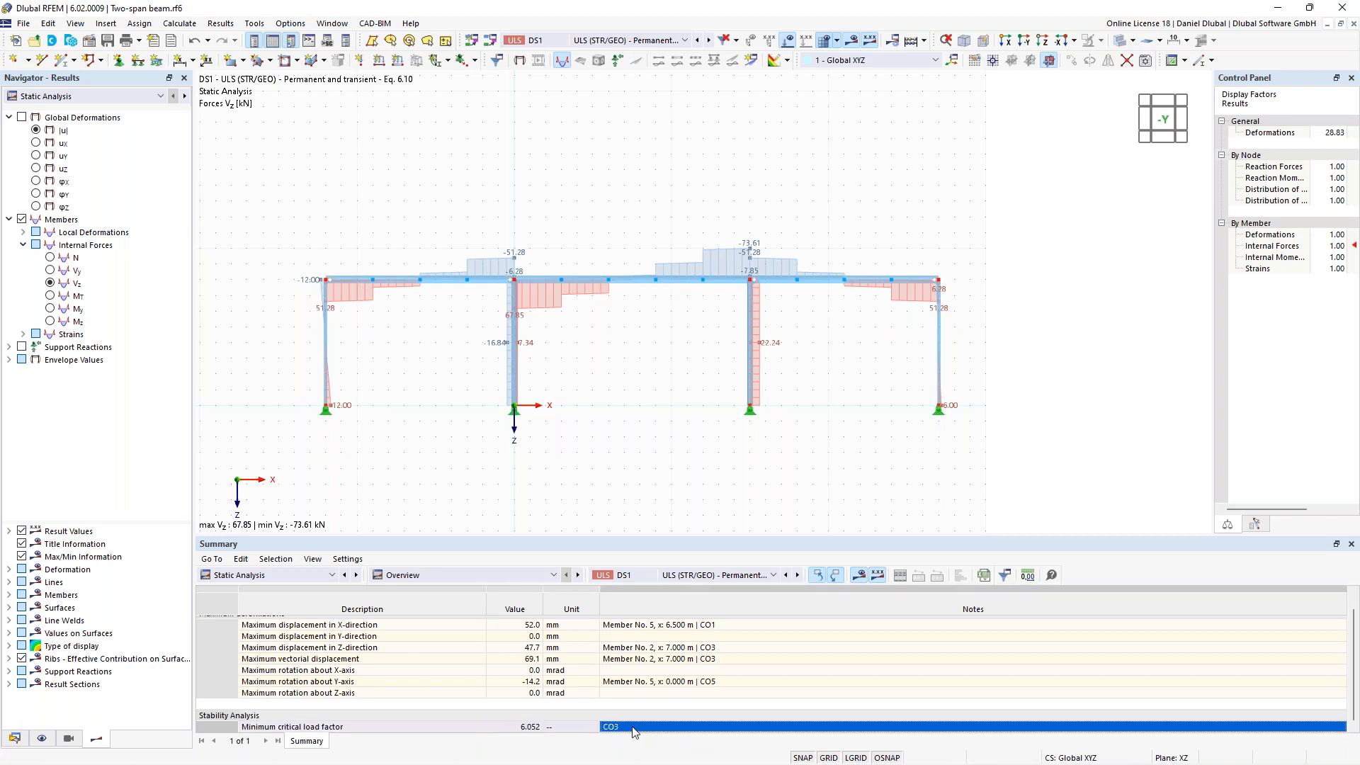
- Display the Stability Analysis results of load combination CO3 and examine the first mode shape of the frame
click(635, 41)
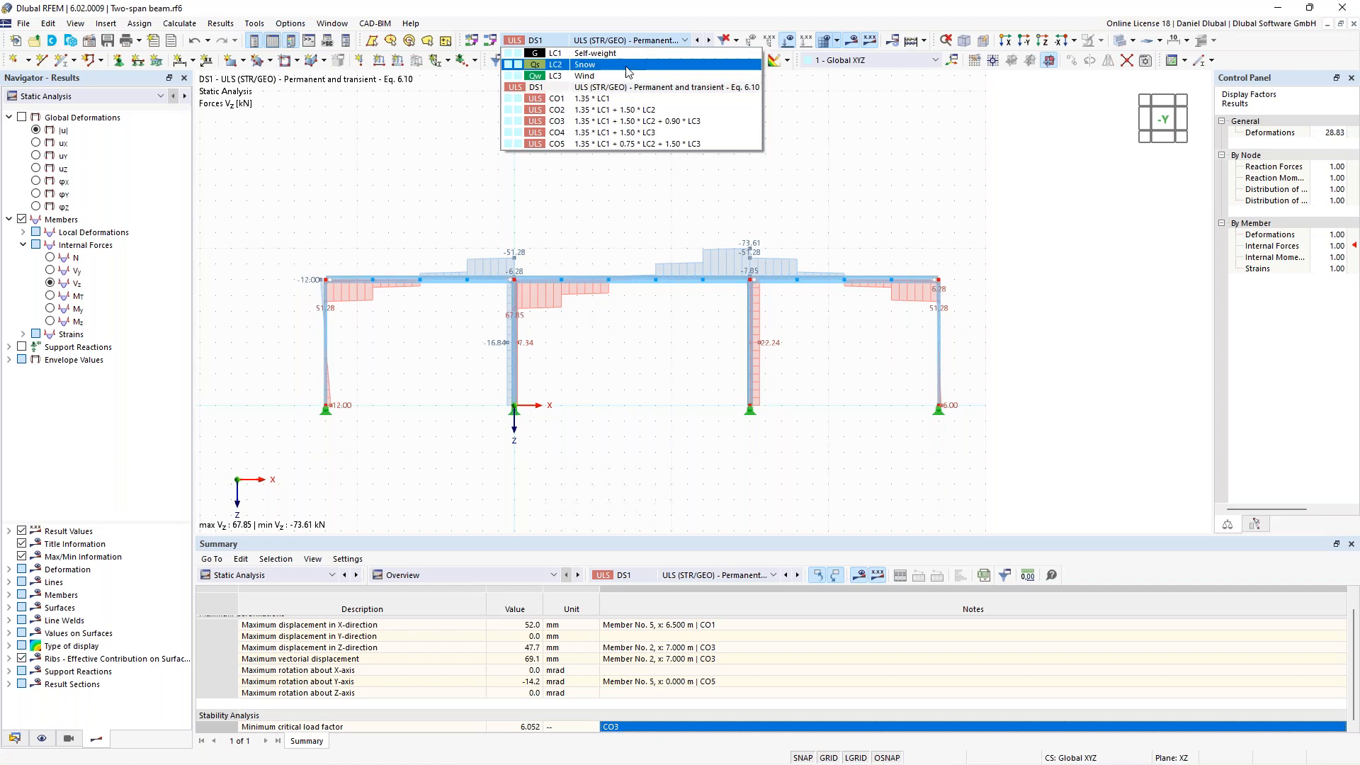
click(609, 121)
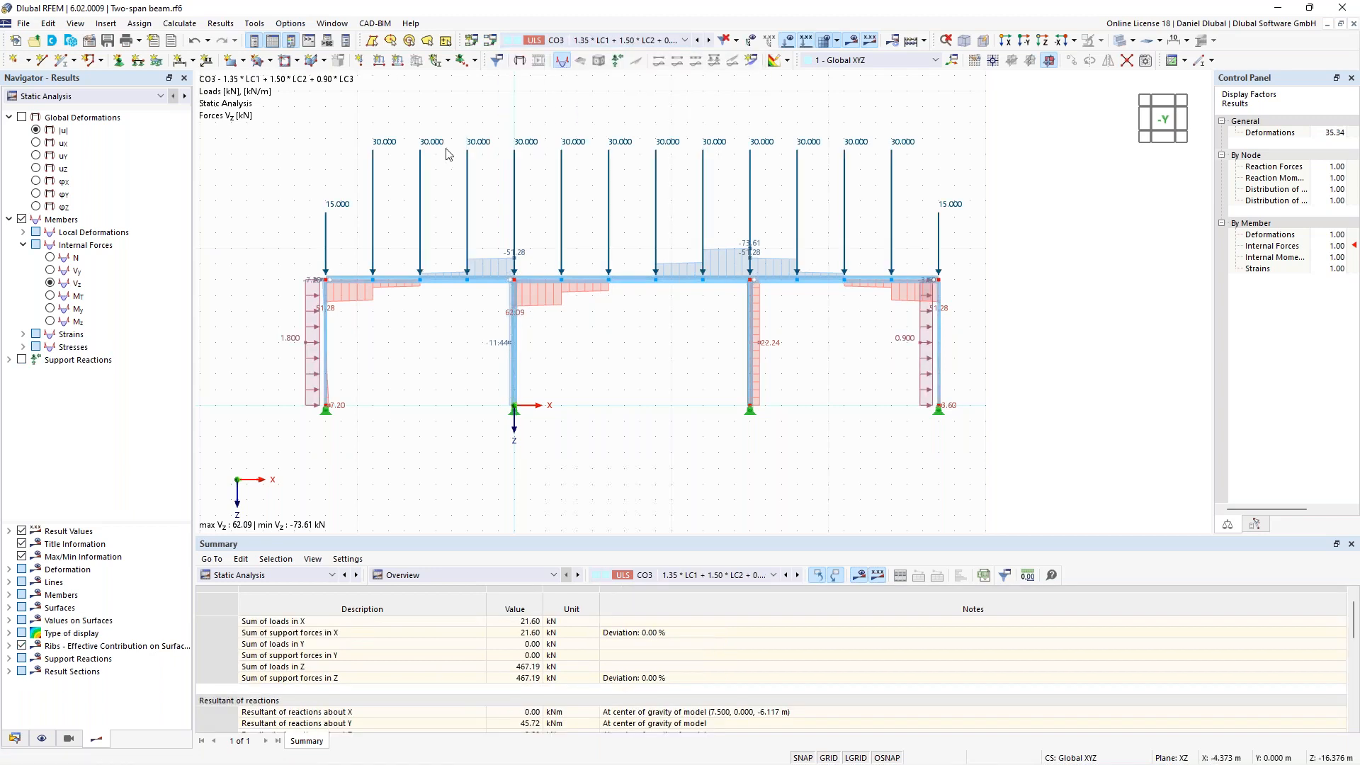
middle_drag(451, 148, 474, 169)
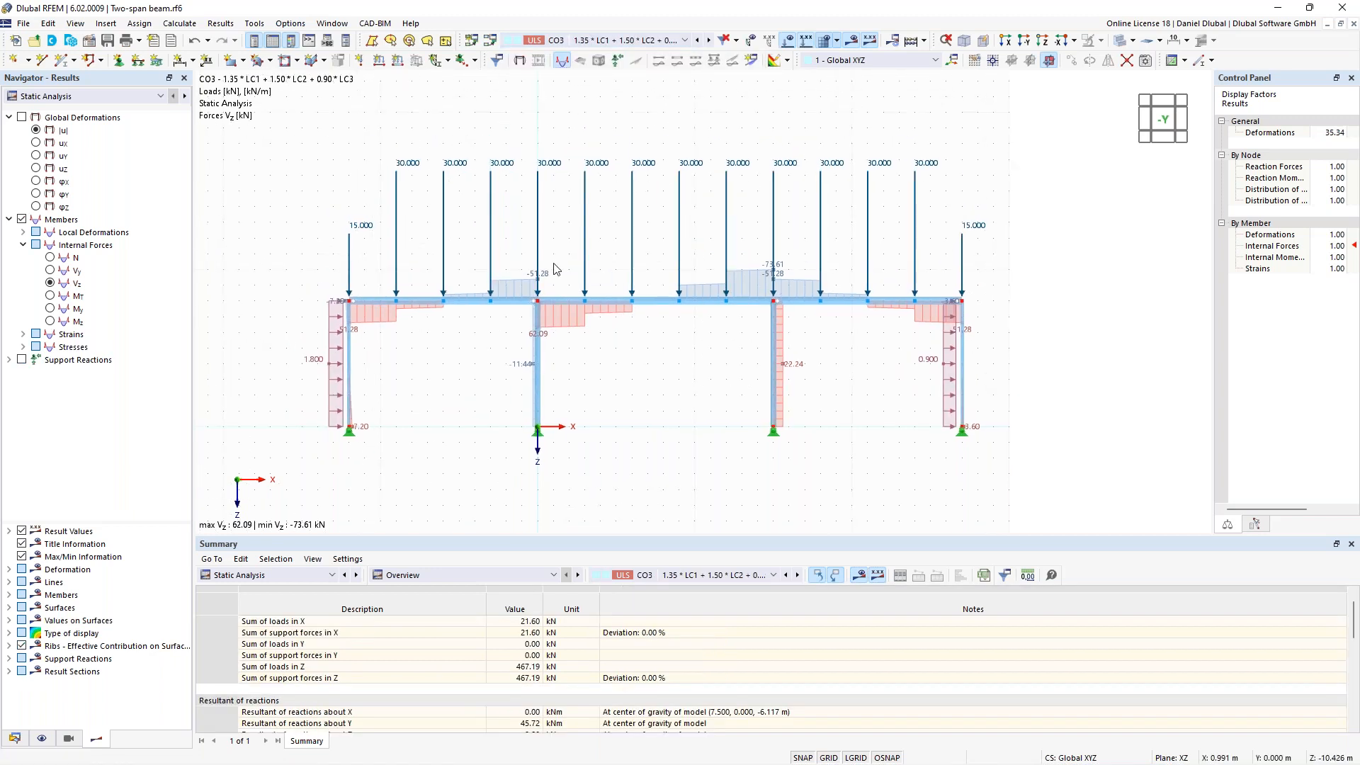
click(126, 98)
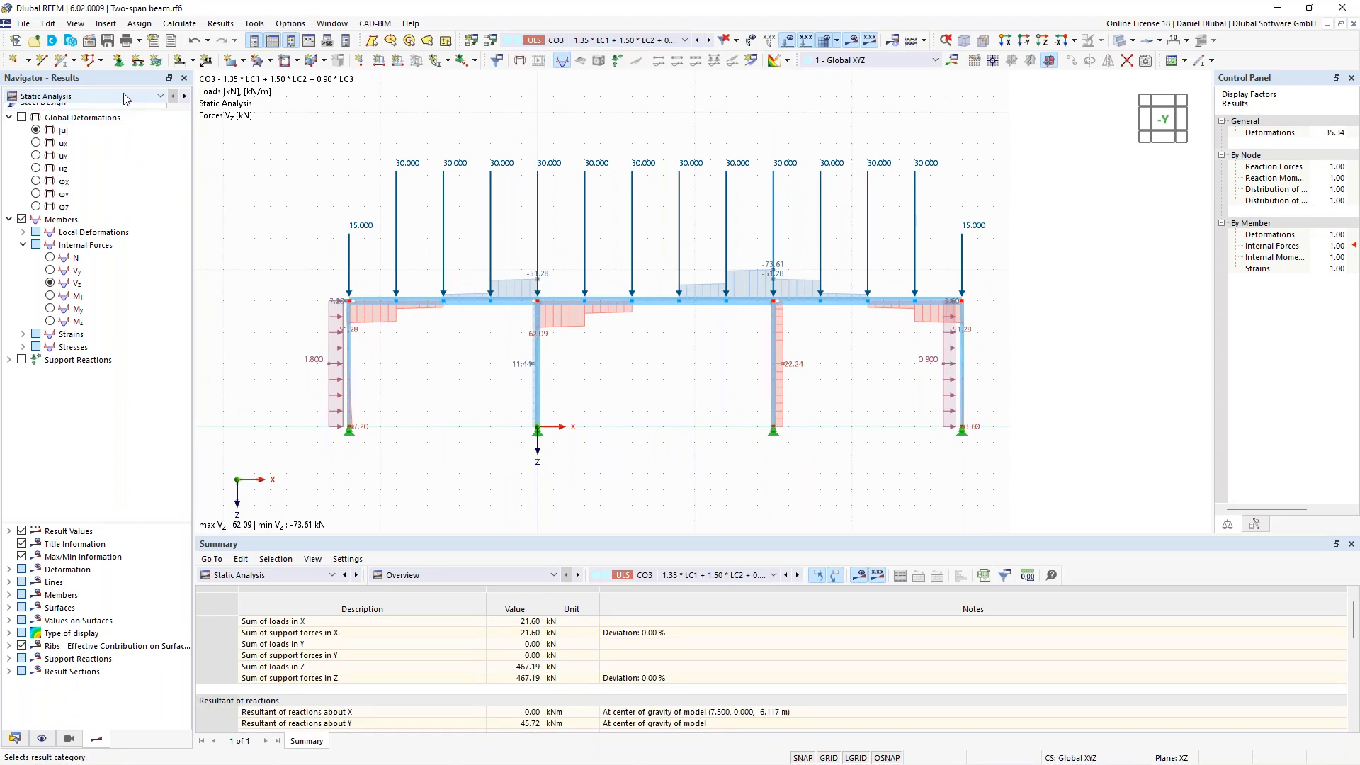
click(99, 121)
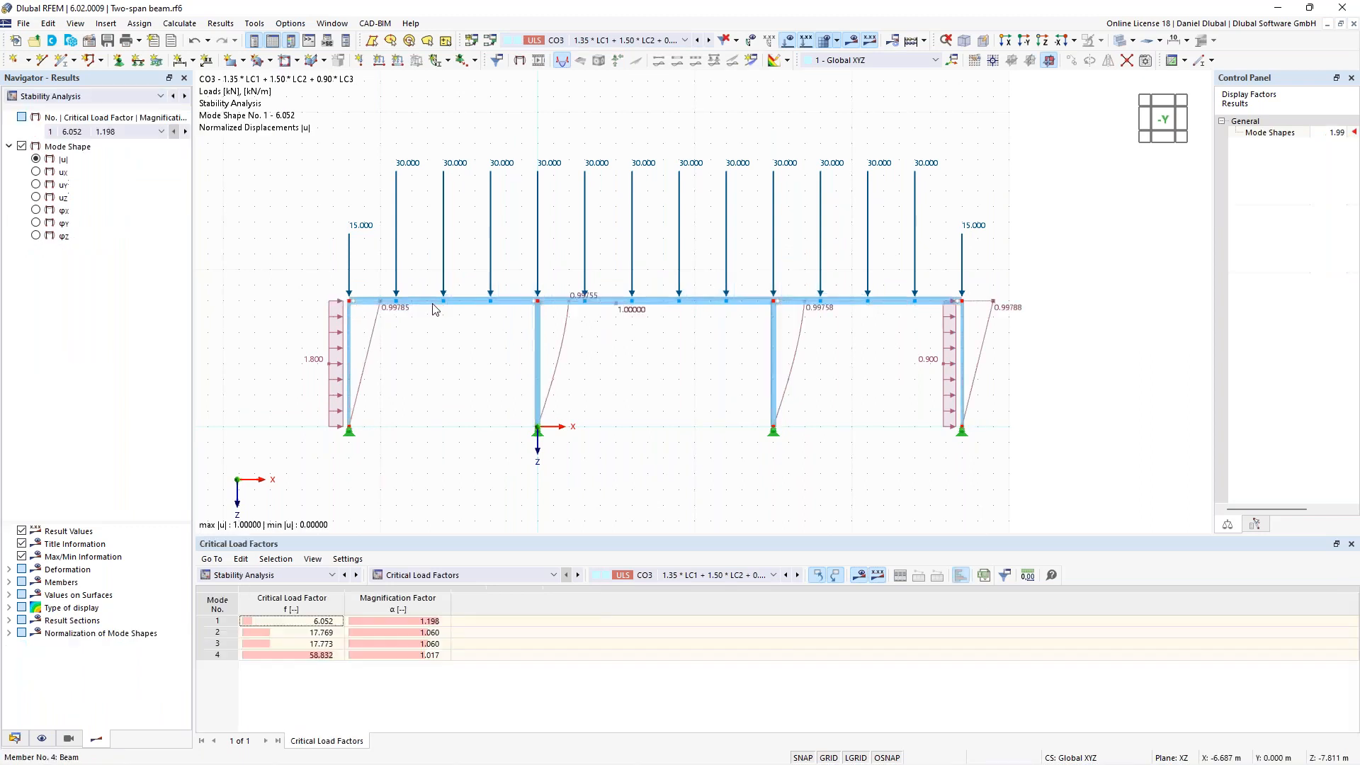
scroll(338, 309, up, 1)
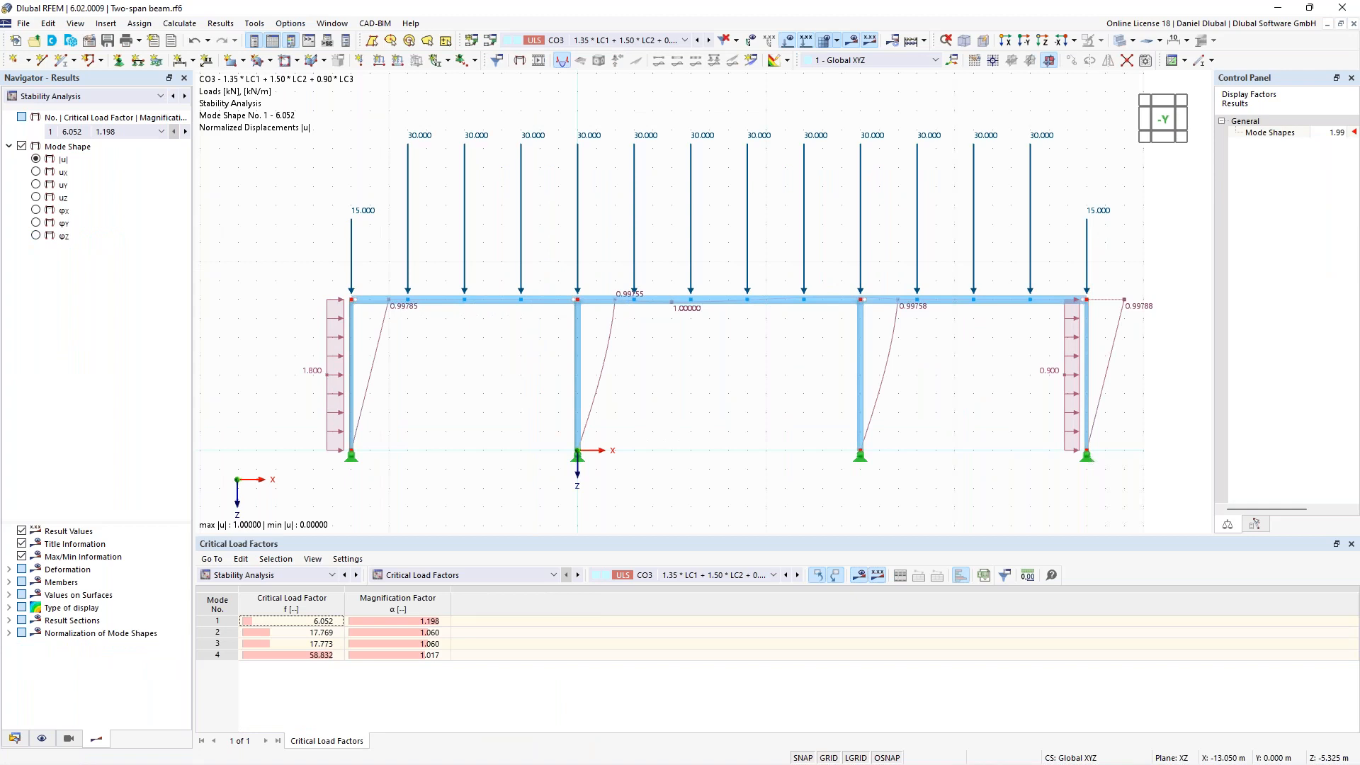
middle_drag(509, 369, 522, 363)
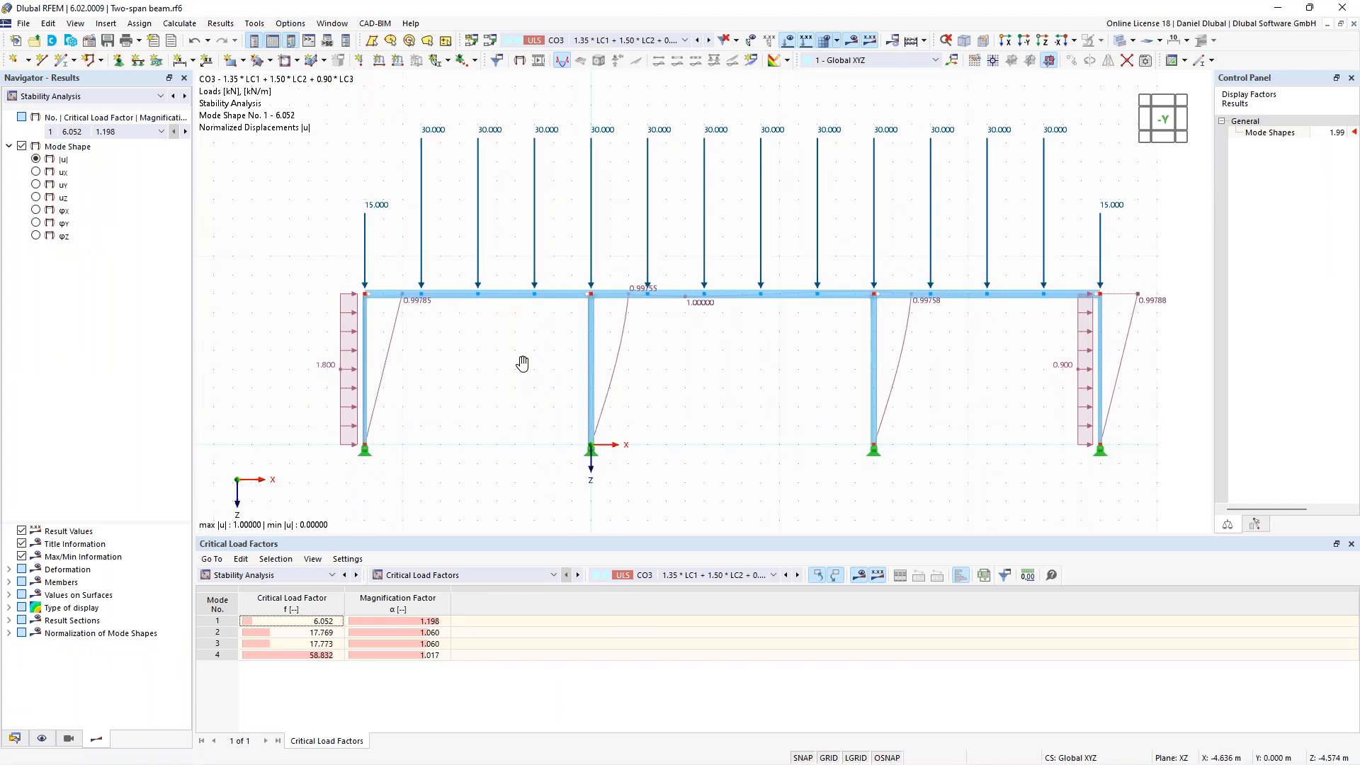
middle_drag(522, 363, 575, 382)
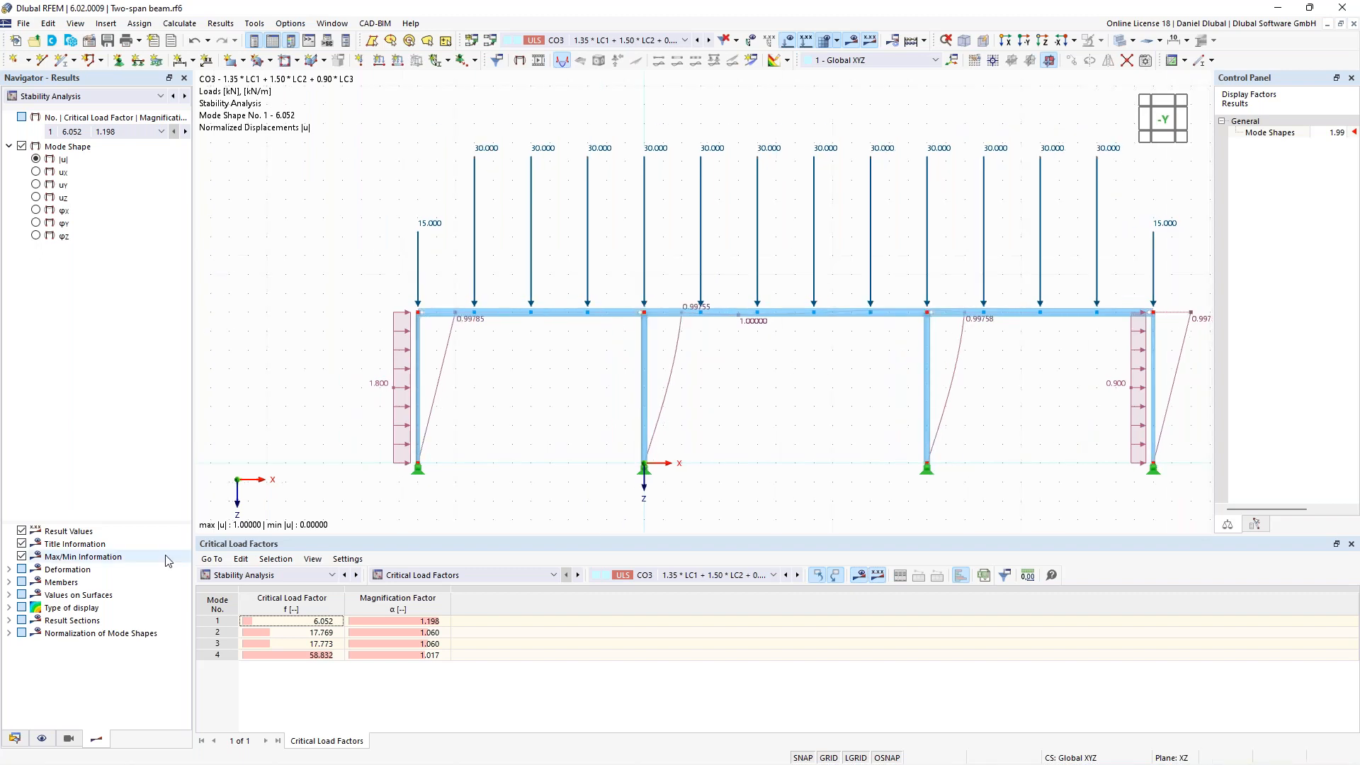
- Show the members' mode shape deformation as Section Colored and select the critical load factor of mode 1
click(9, 570)
click(23, 582)
click(50, 620)
middle_drag(542, 405, 512, 410)
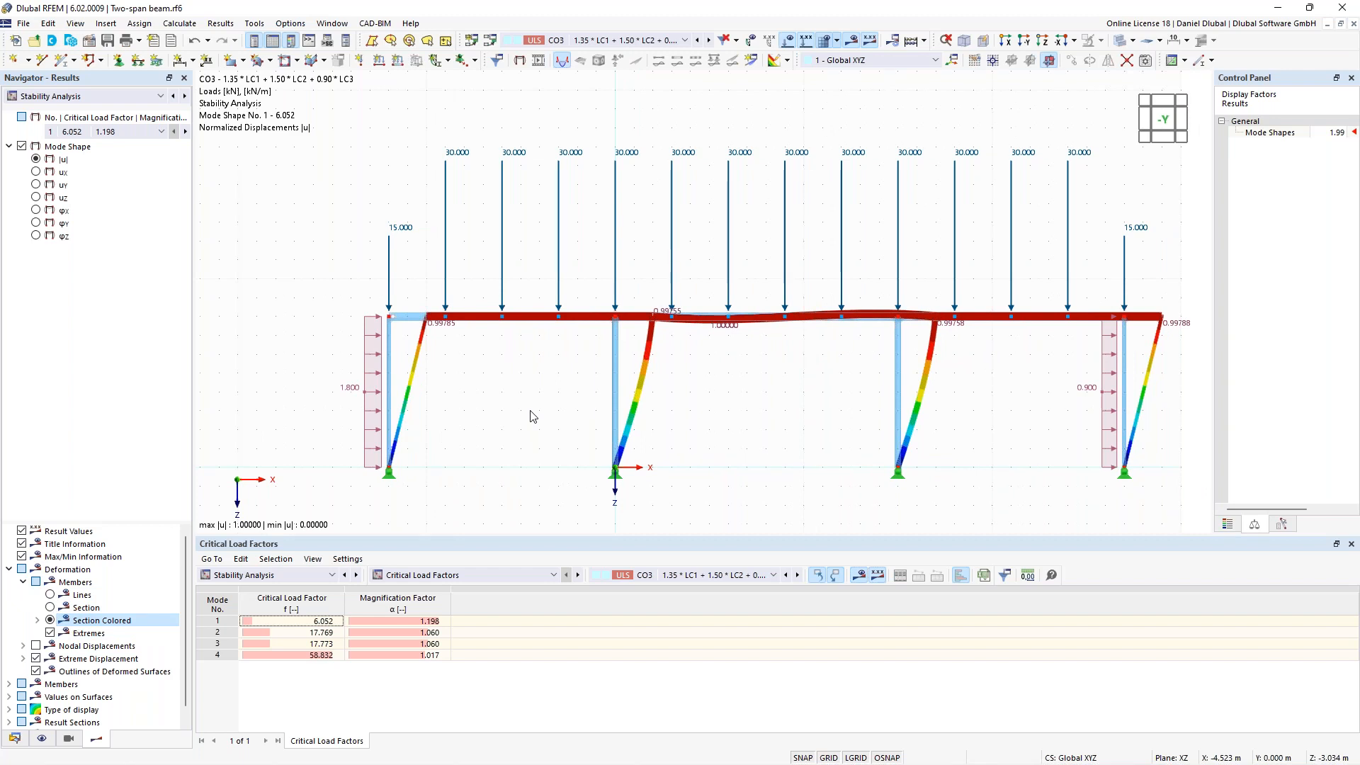
click(315, 622)
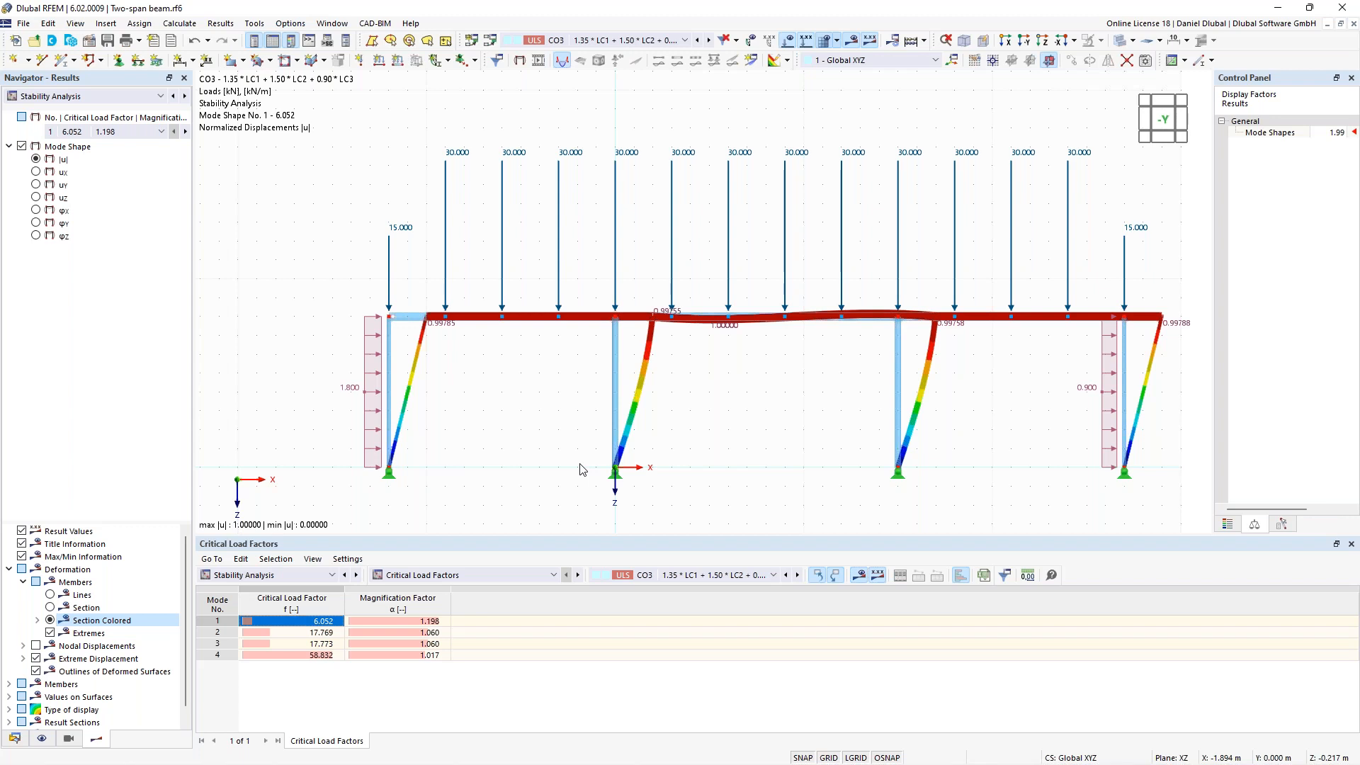
- Display the stability results by member and examine the effective lengths and critical loads of member 1
click(517, 575)
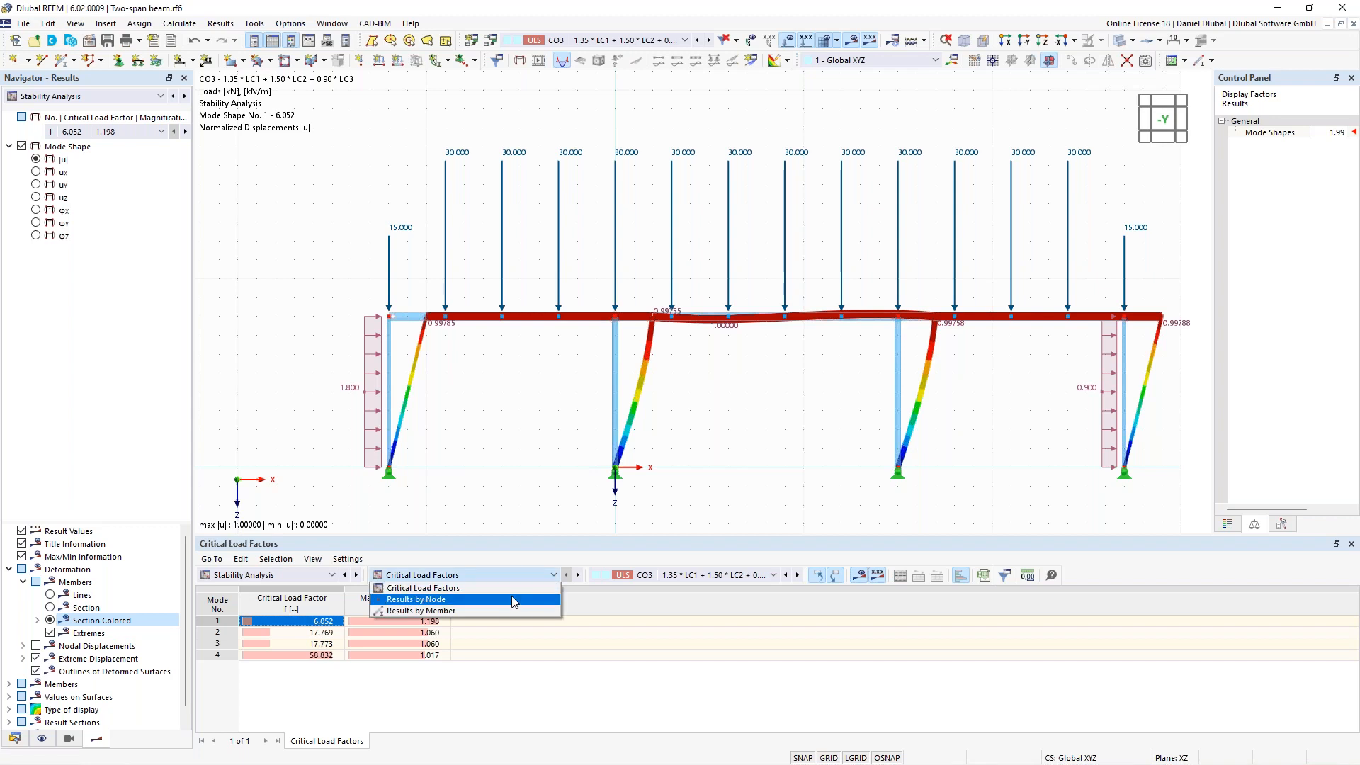
click(513, 611)
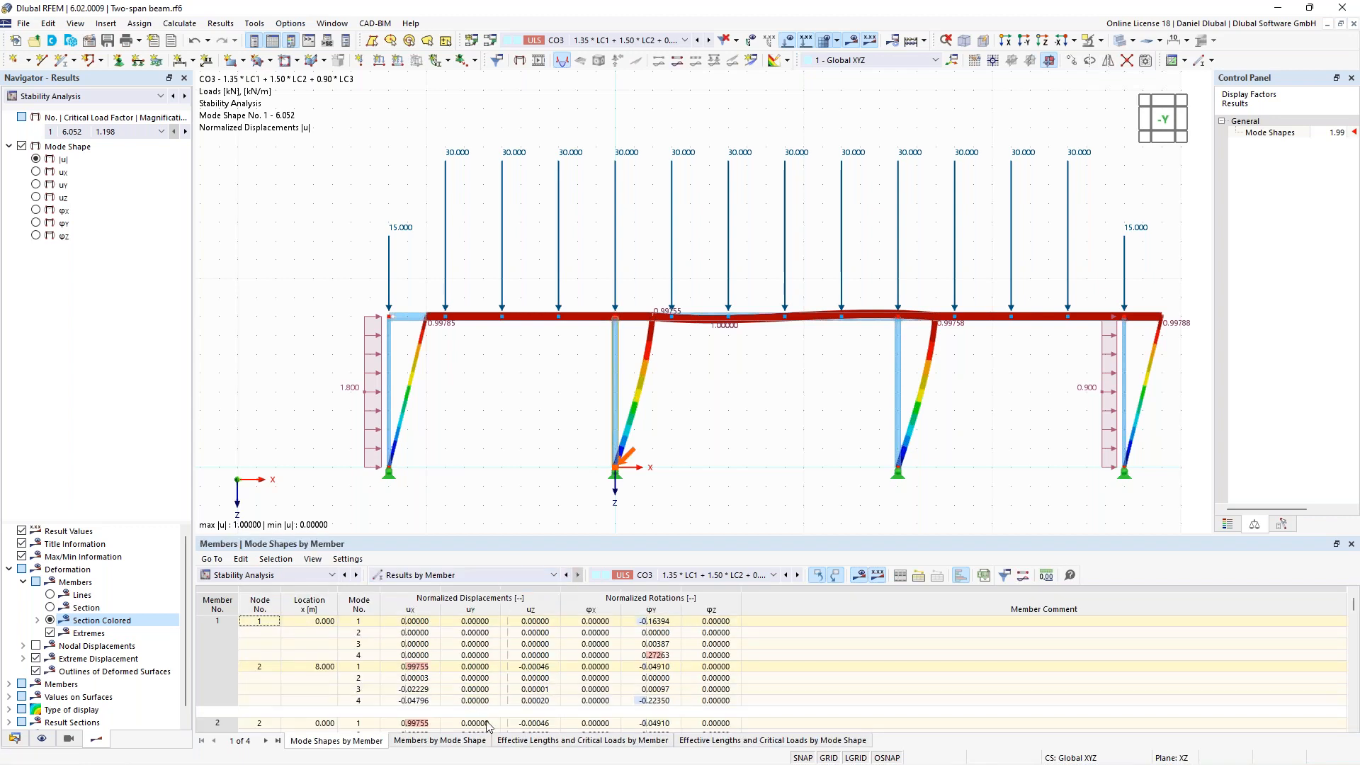
click(516, 740)
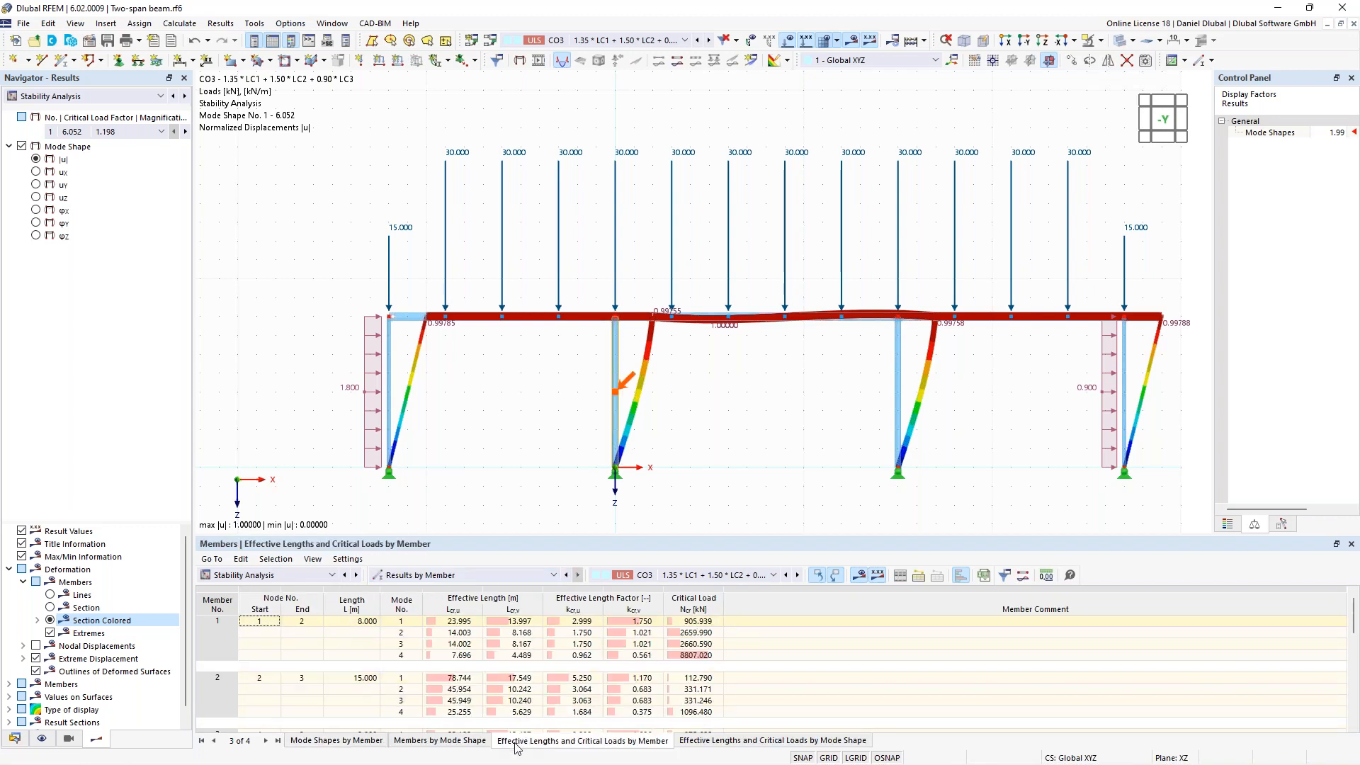
click(577, 626)
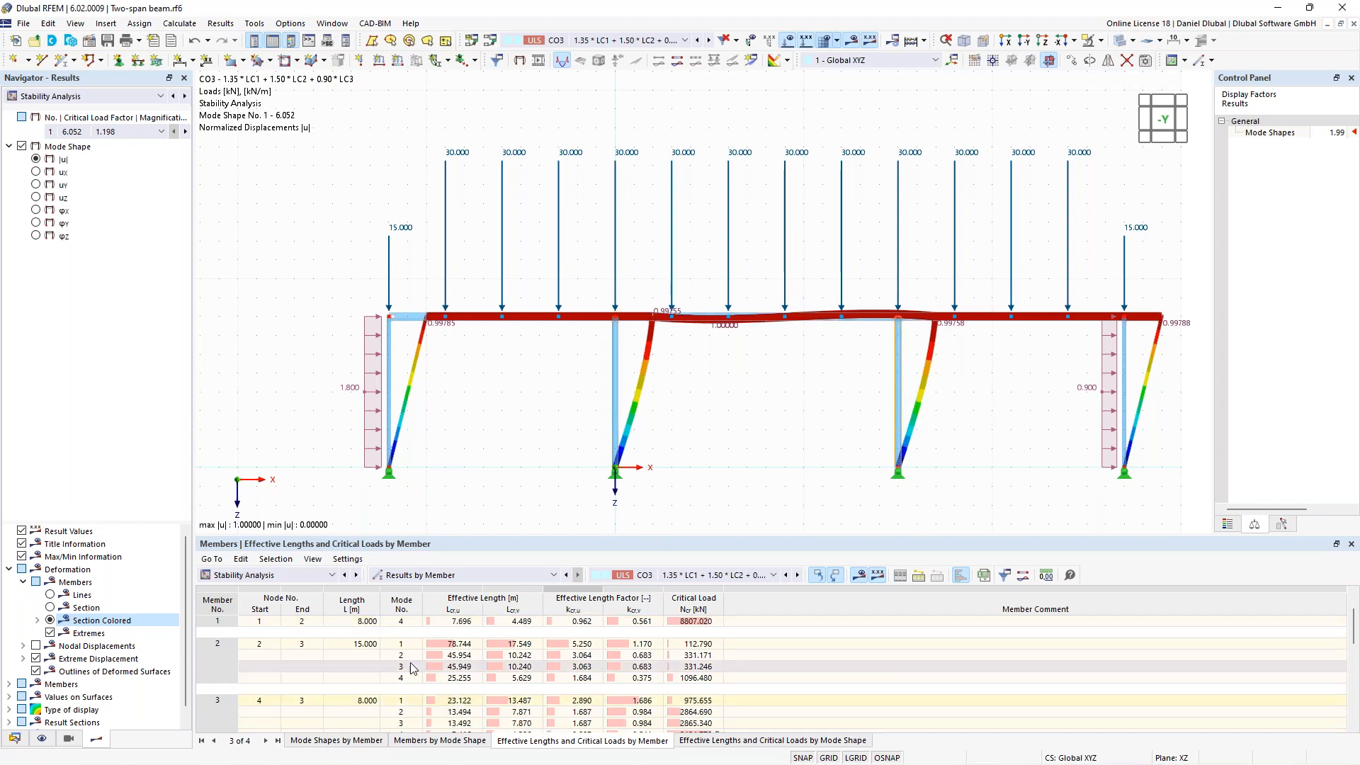
- Compare the mode 1 effective length factors about the major axis for the two inner columns, members 1 and 3
scroll(489, 669, down, 2)
click(590, 668)
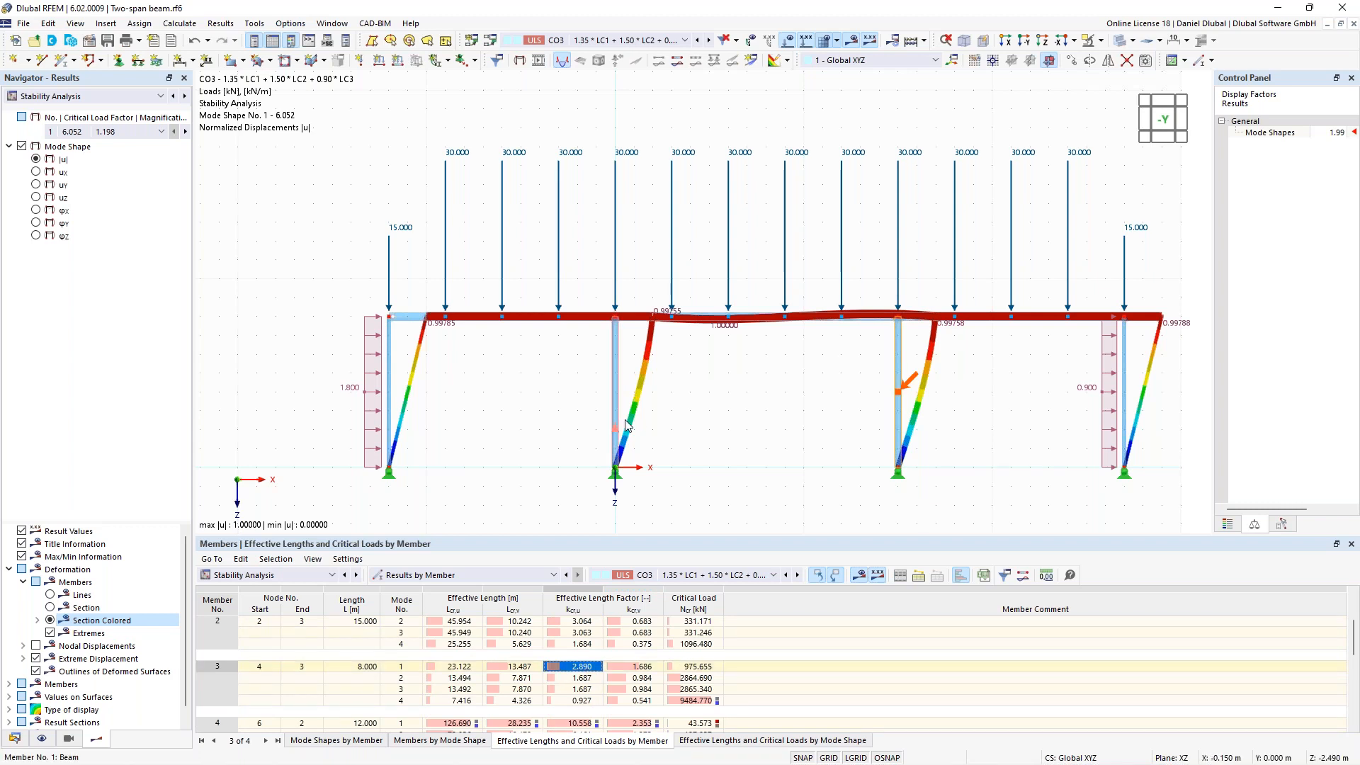
scroll(616, 676, up, 2)
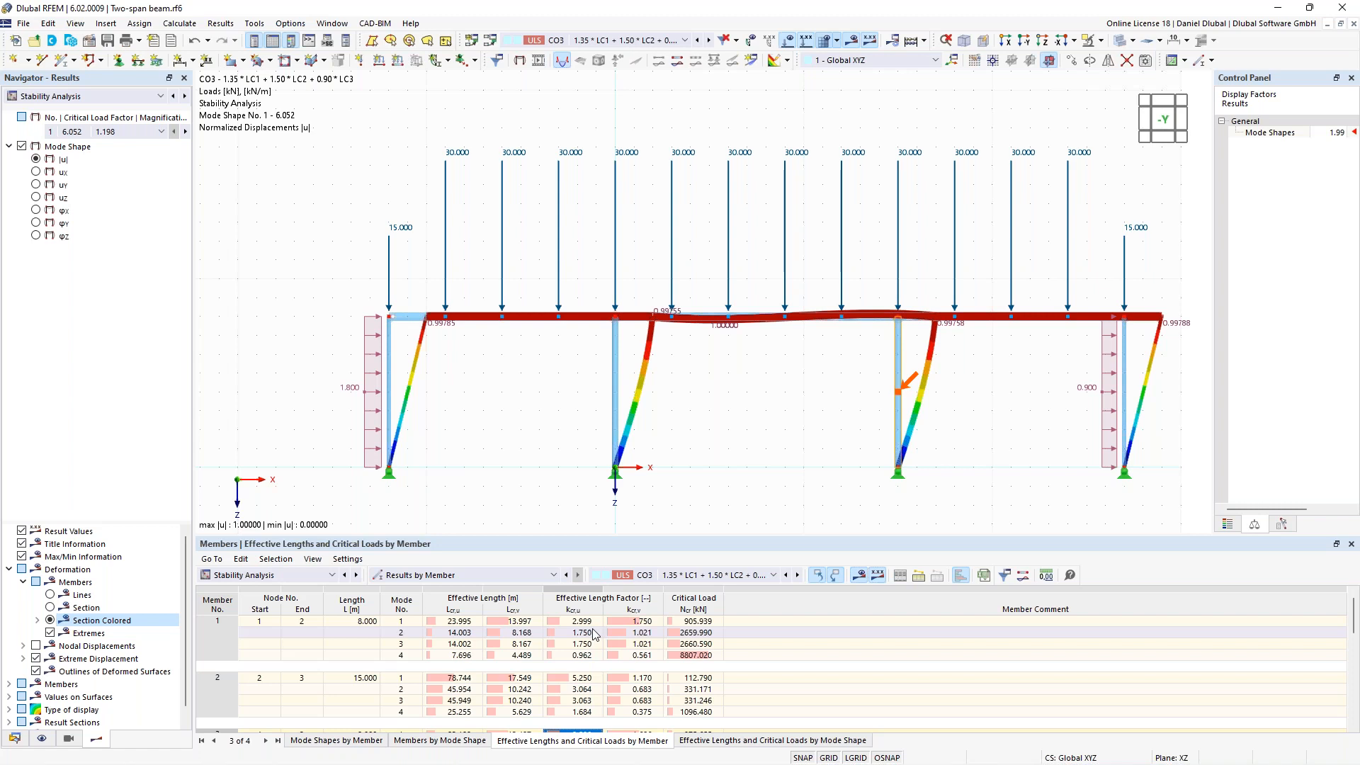
click(570, 622)
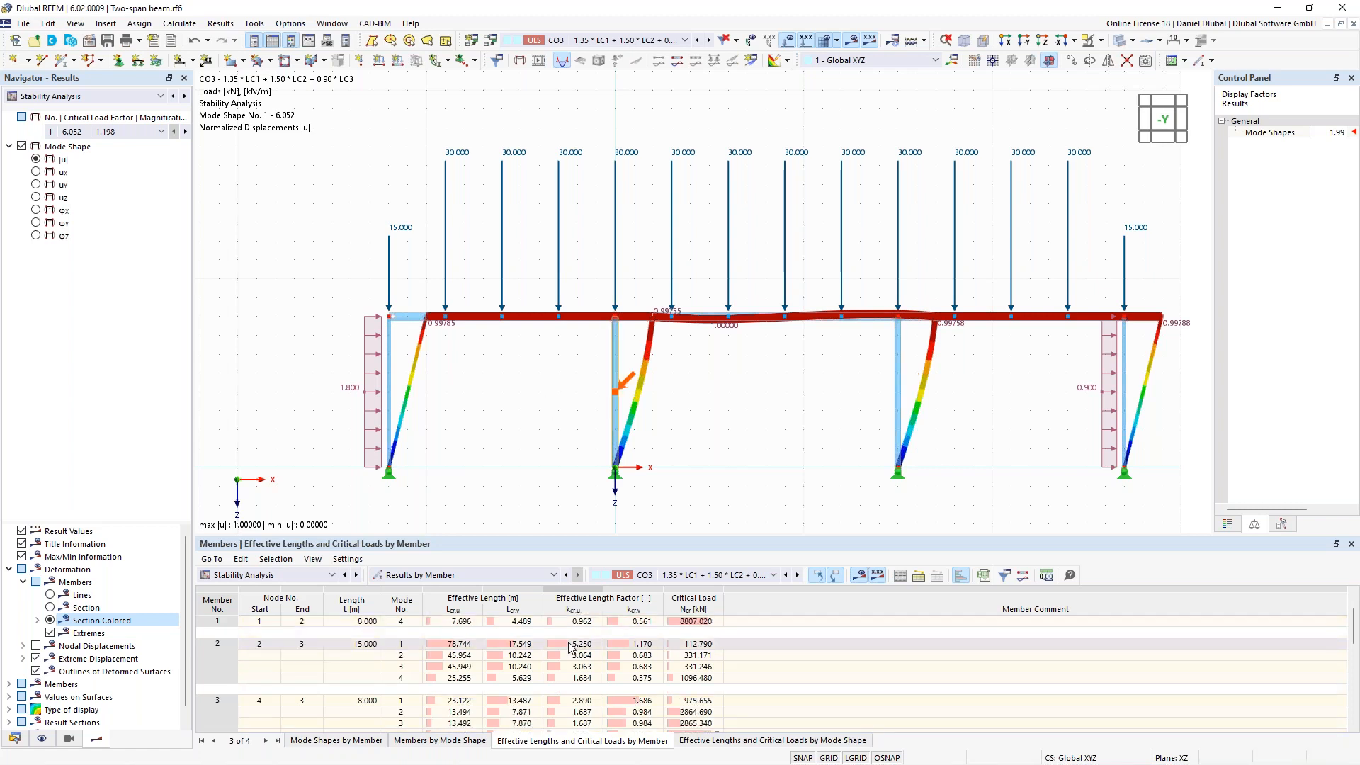
click(582, 667)
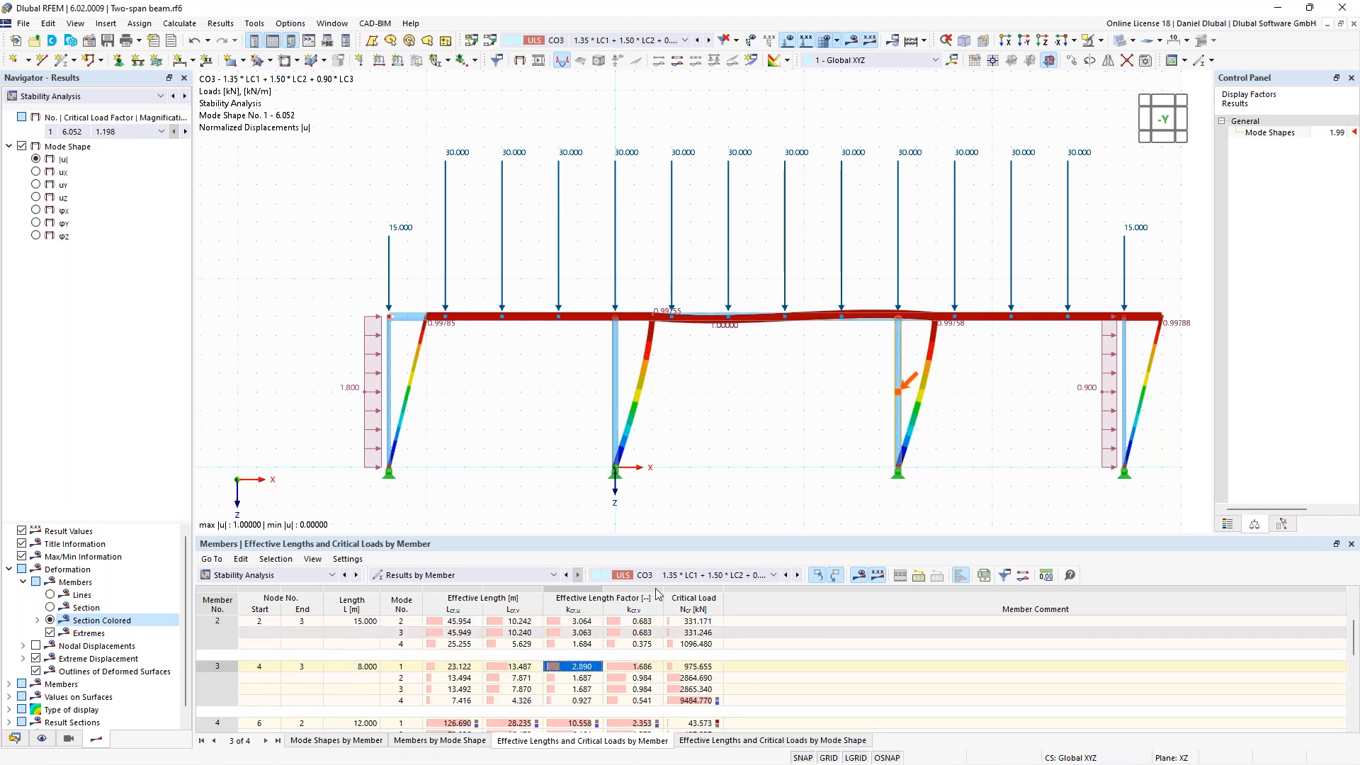
scroll(567, 690, up, 1)
scroll(567, 690, up, 1)
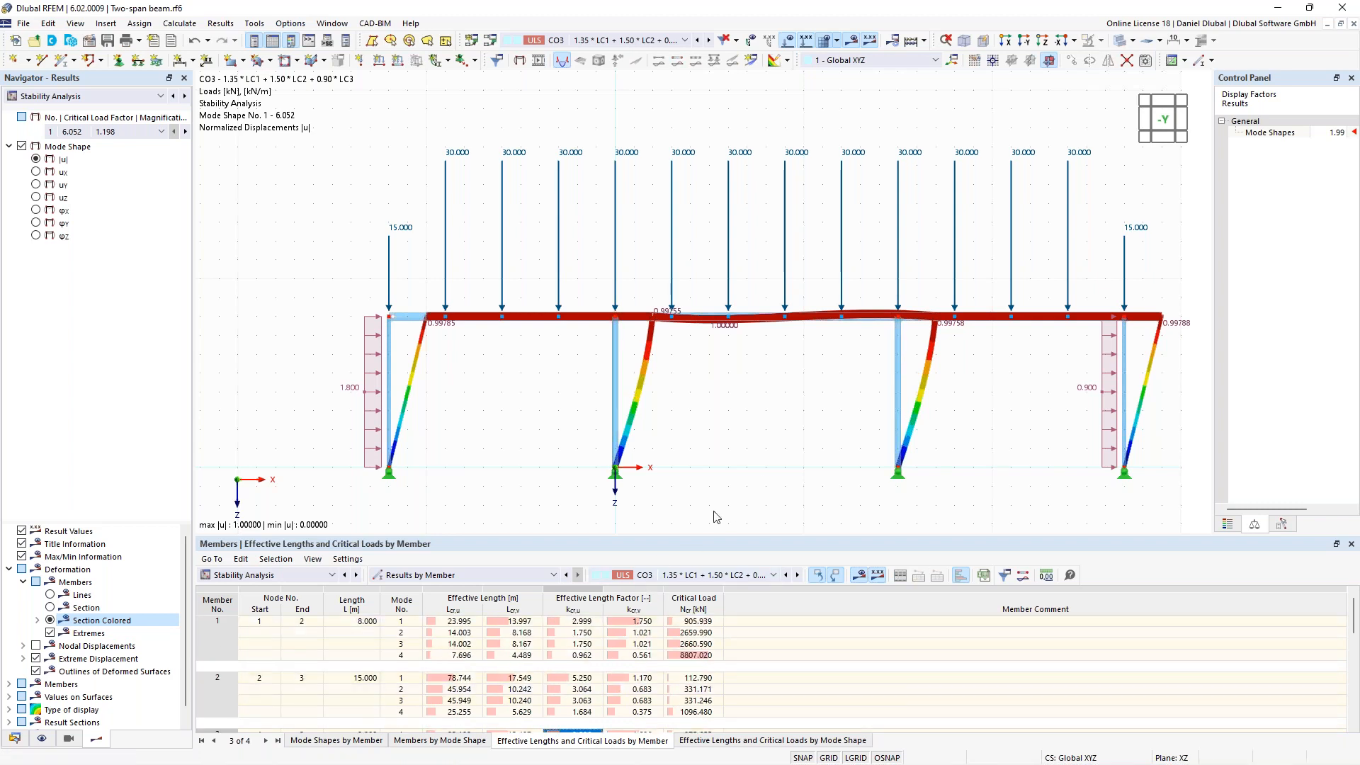
middle_drag(715, 478, 709, 493)
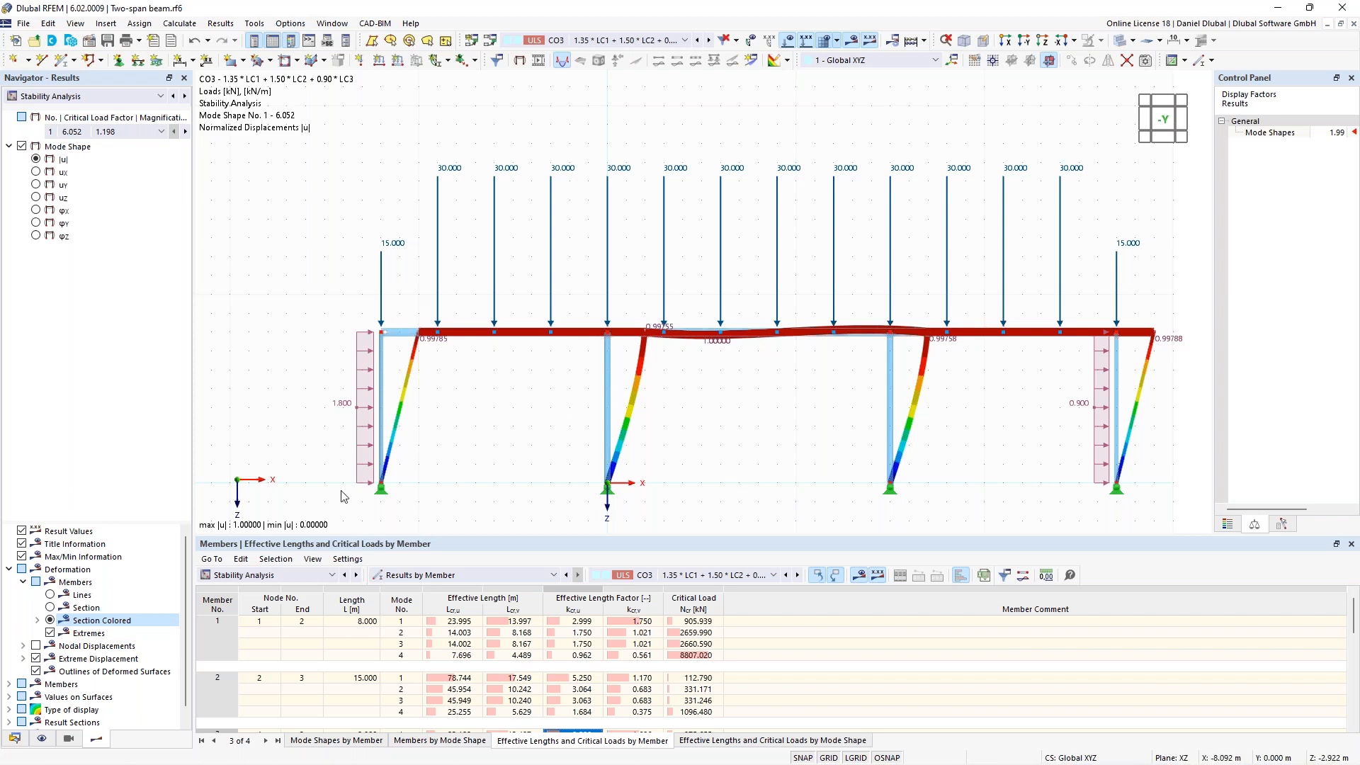
- Open the left inner column, member 1, for editing and create new steel design effective lengths for it
click(14, 736)
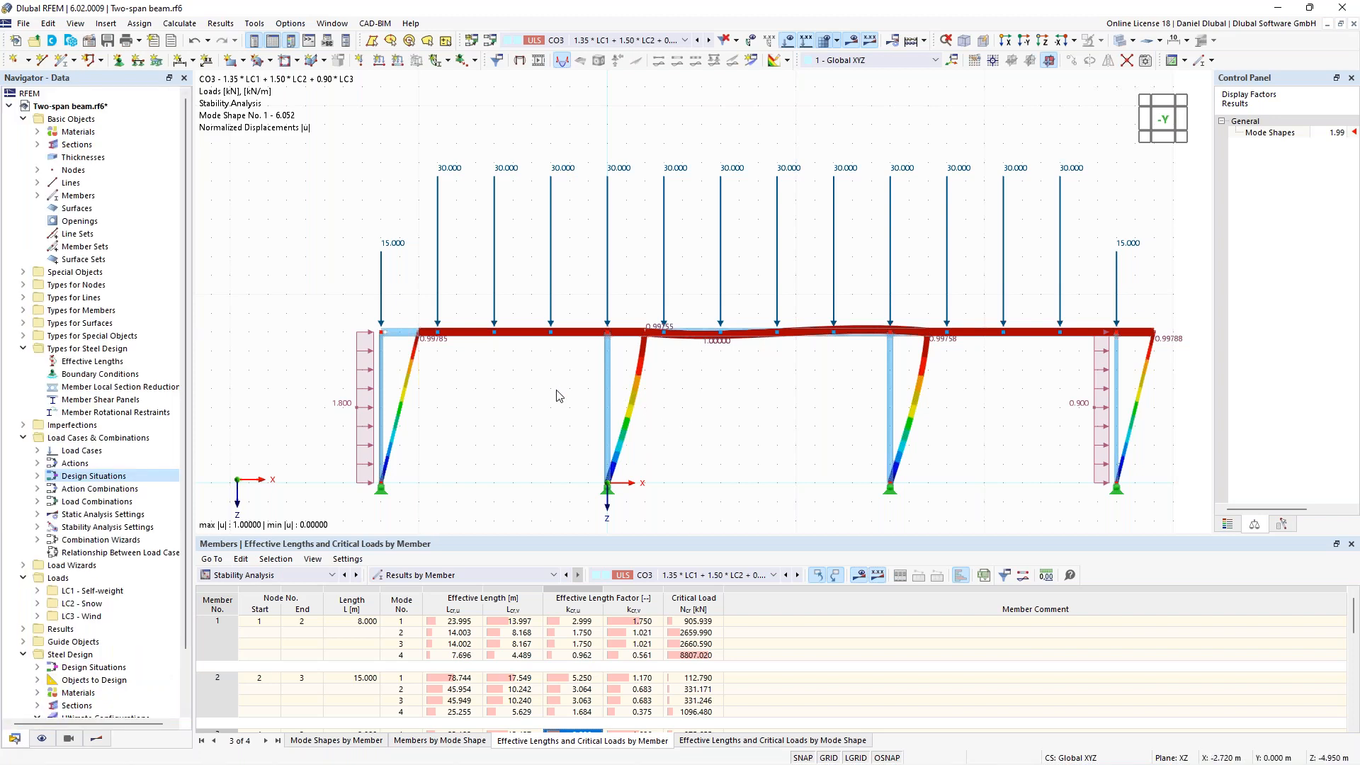
double_click(606, 388)
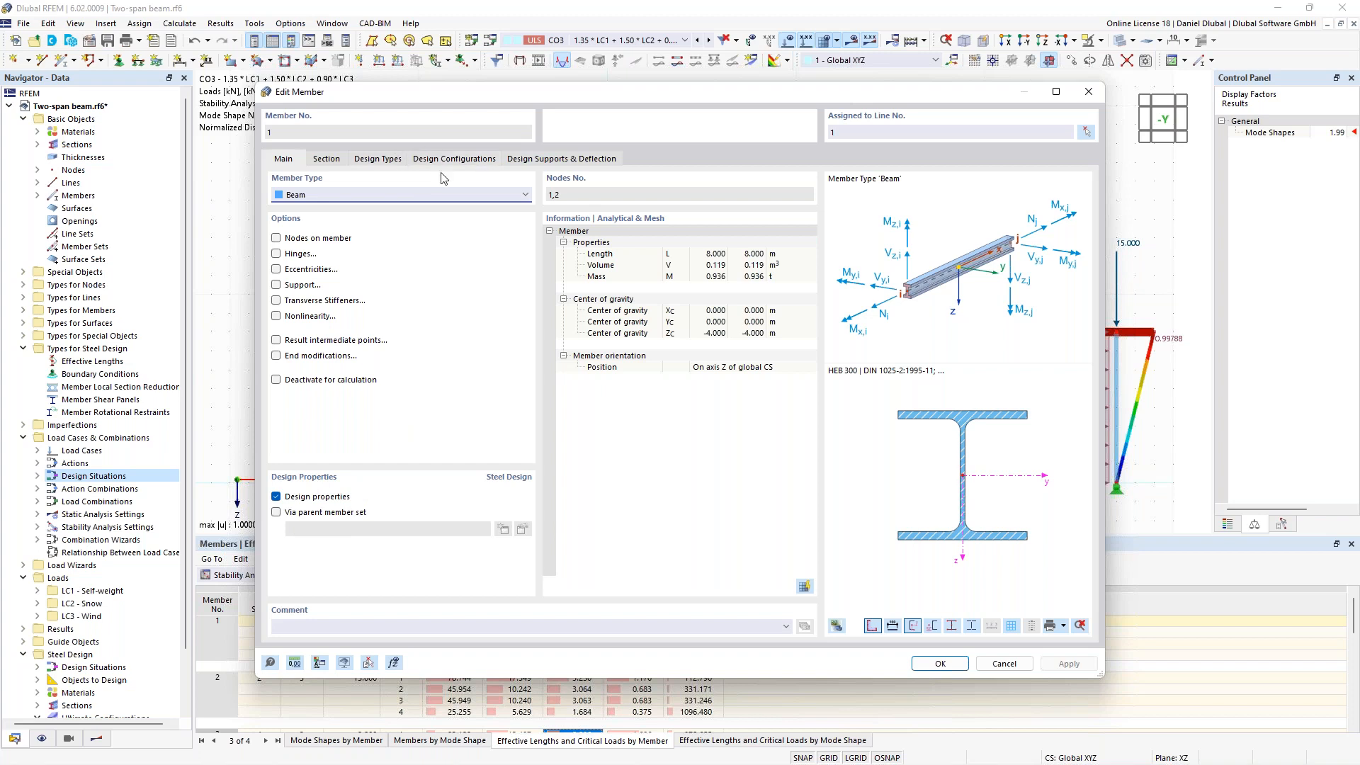
click(379, 158)
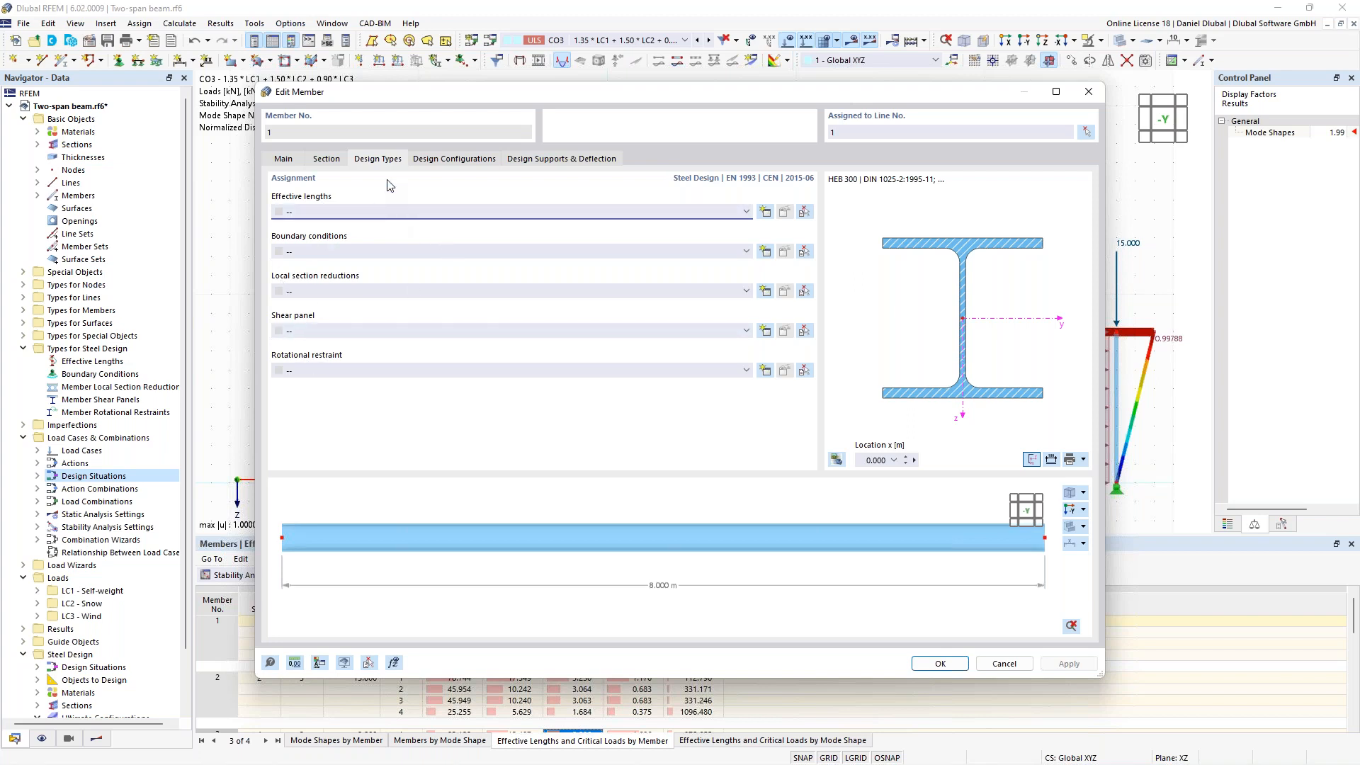
drag(543, 97, 593, 529)
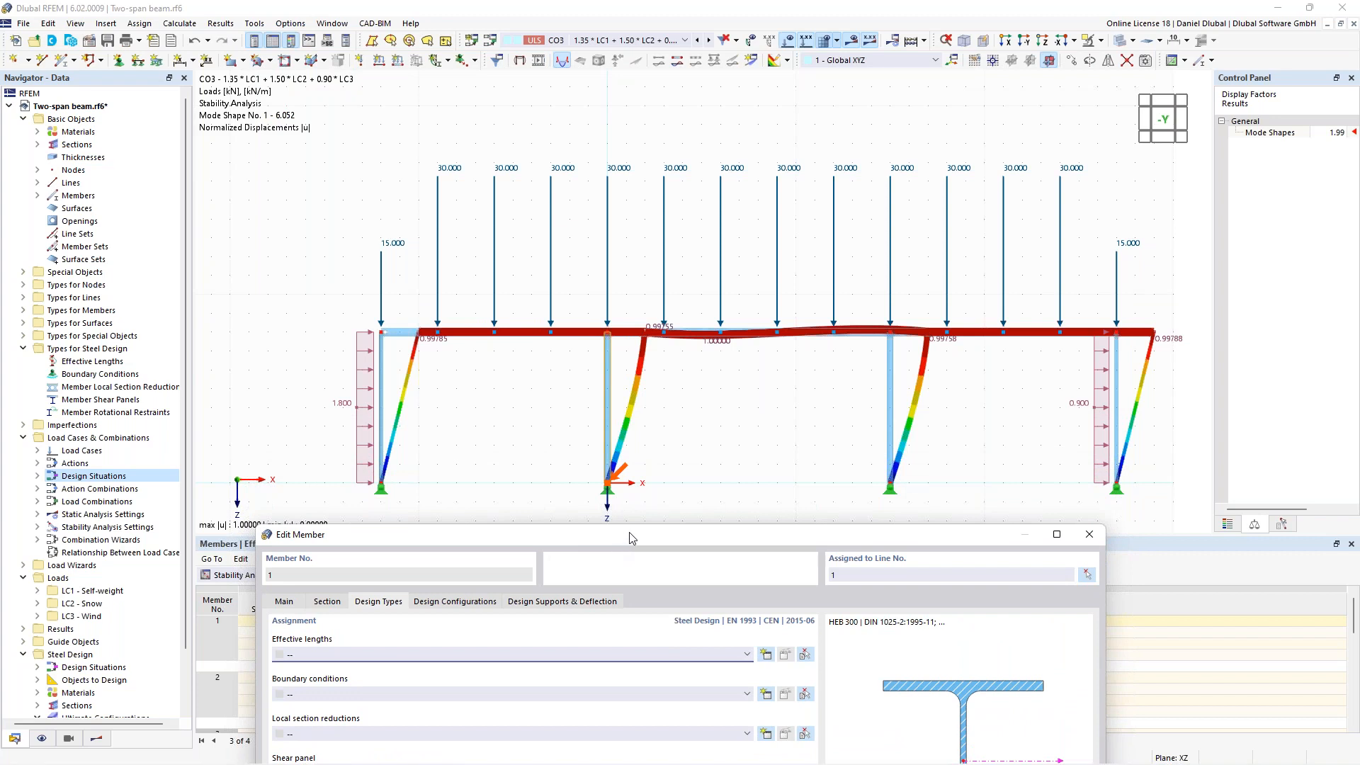
drag(632, 538, 629, 105)
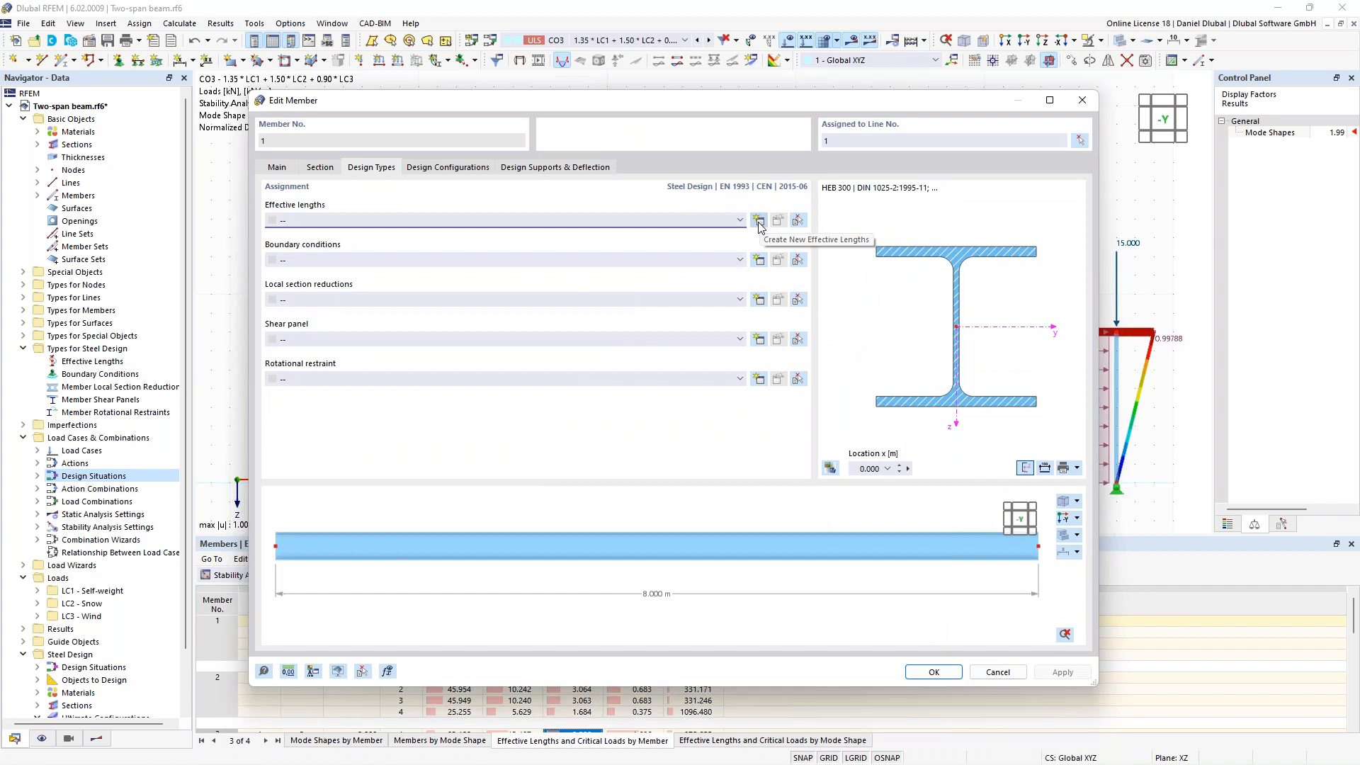
click(758, 222)
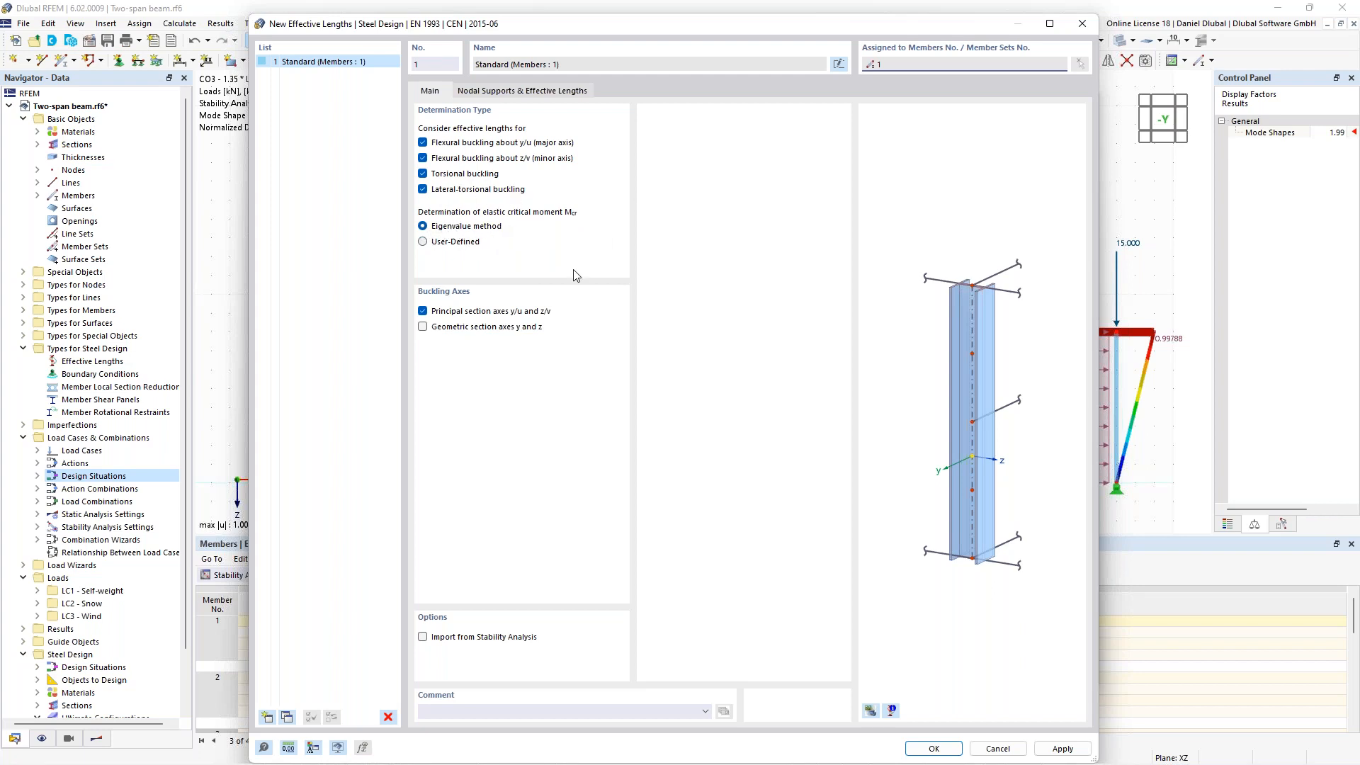
- Set member 1's effective length factor k_y/u to 3.00 and accept the effective lengths and the member edit
click(527, 95)
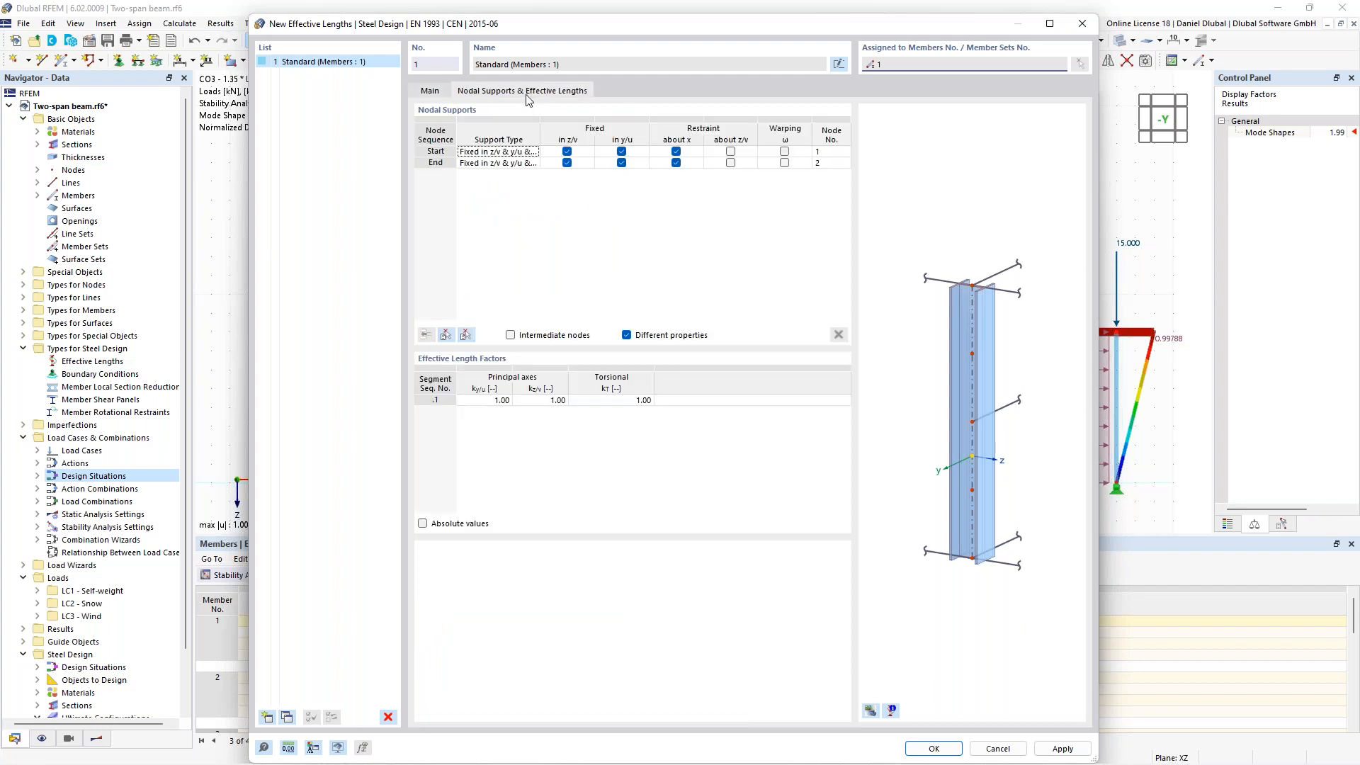
click(449, 335)
click(601, 403)
click(492, 401)
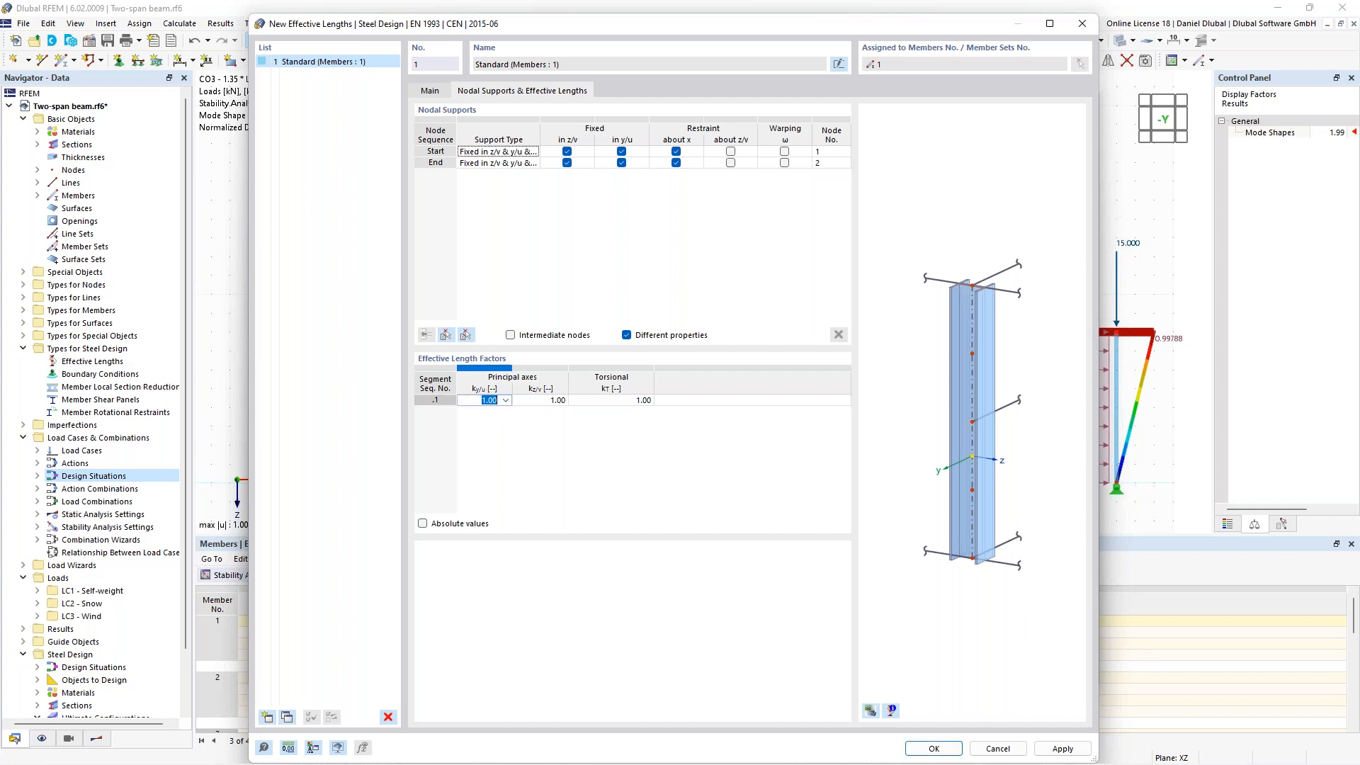
text(3)
click(936, 748)
click(738, 452)
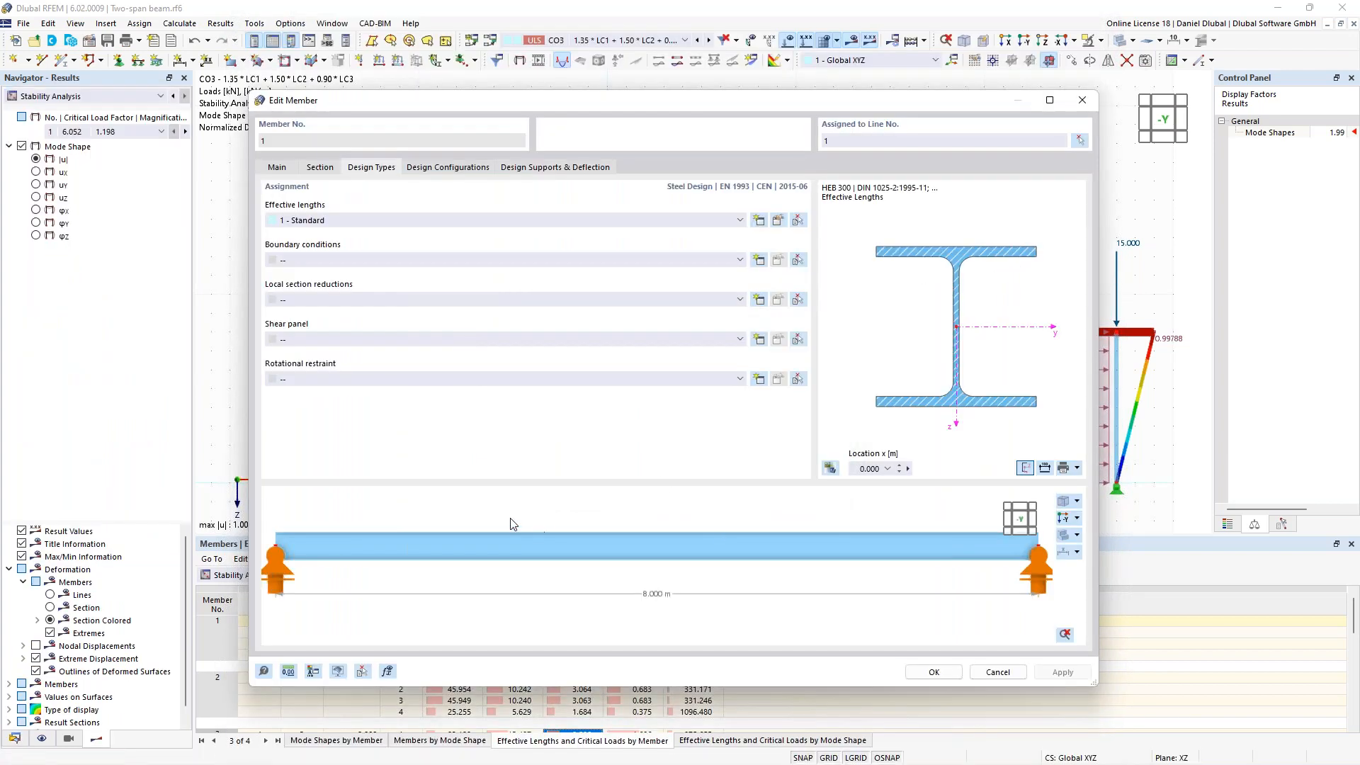
scroll(336, 546, down, 1)
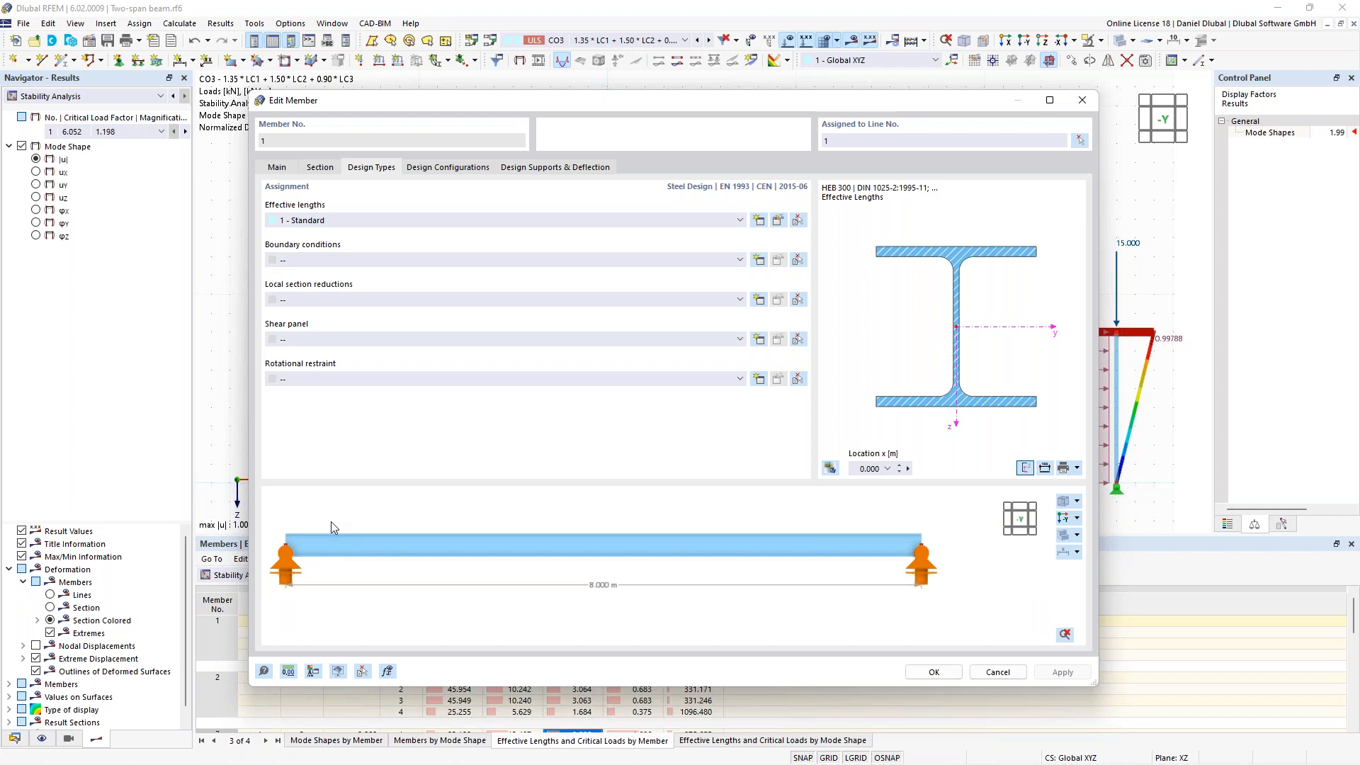
middle_drag(330, 522, 326, 503)
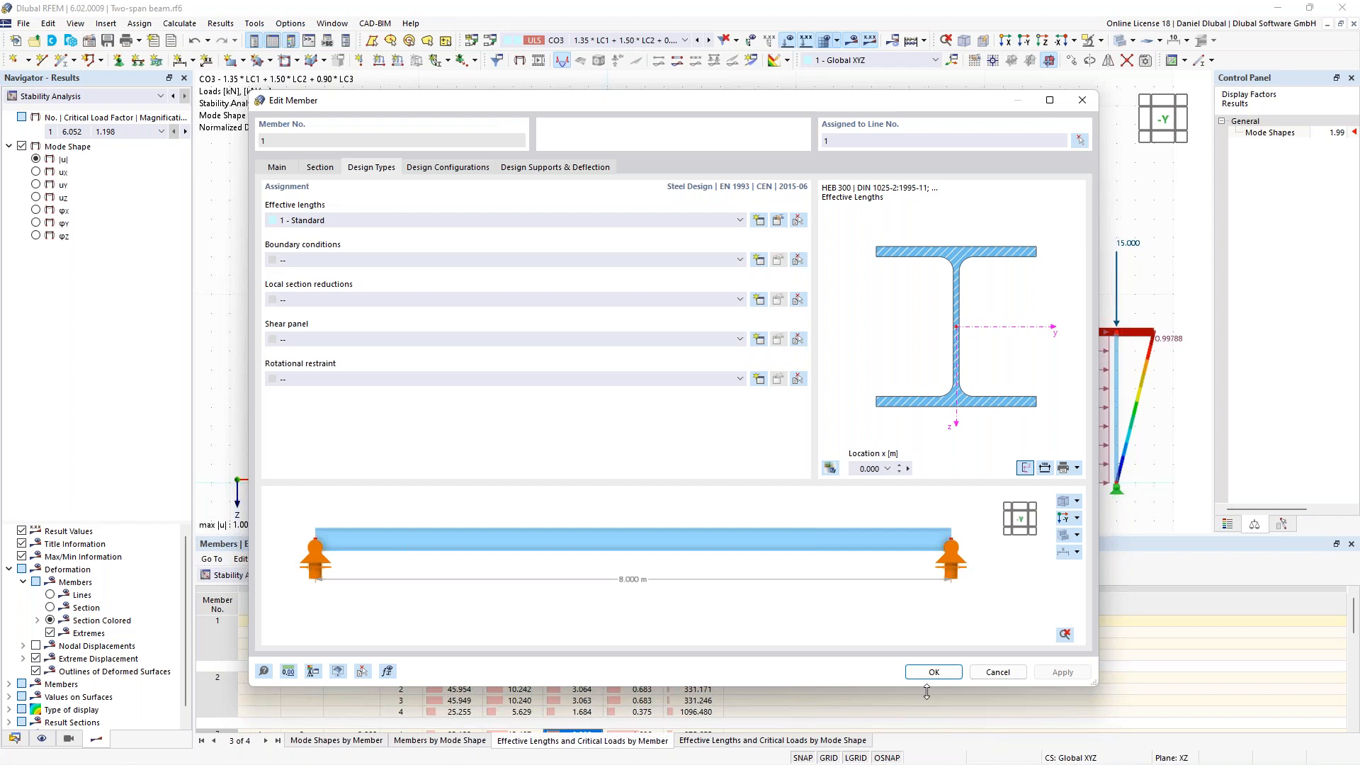
click(932, 672)
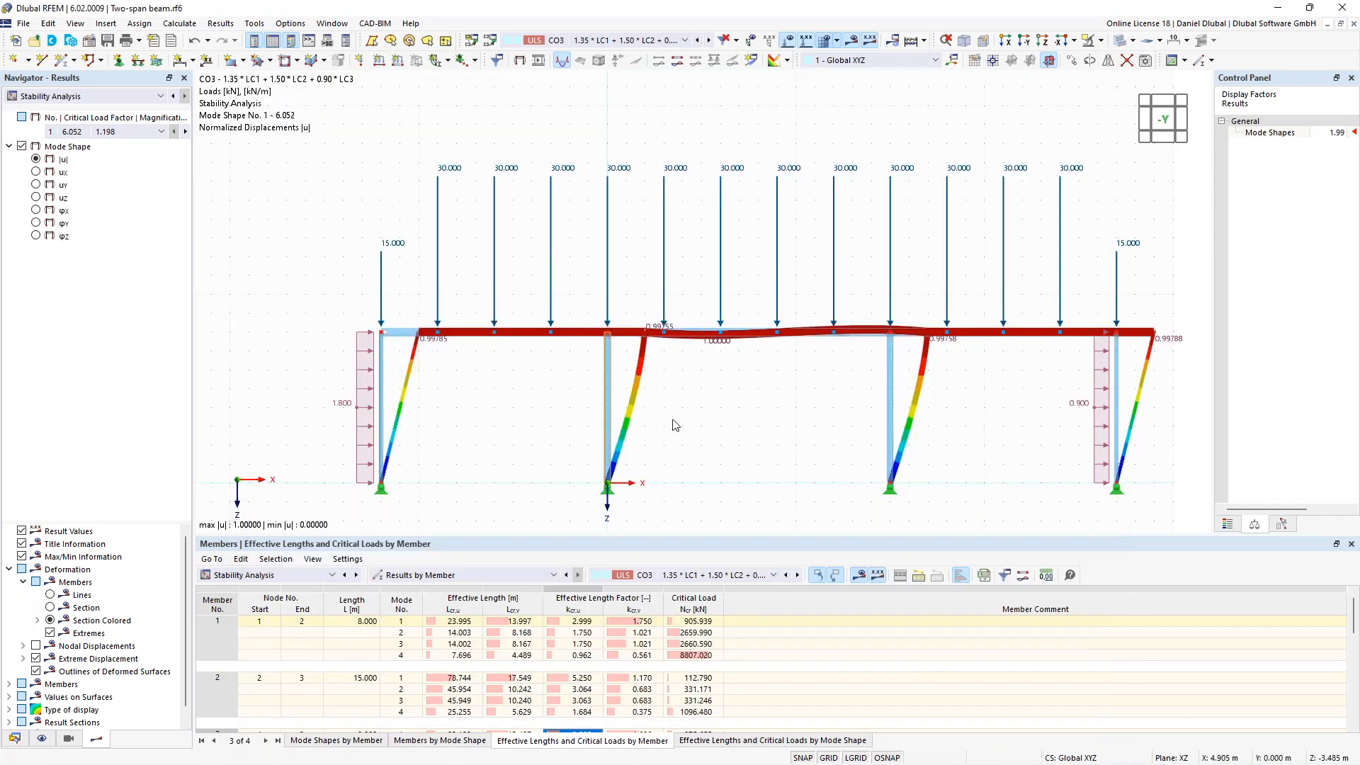
- Hide the loads and results and turn on the display of Member Effective Lengths in the model
click(787, 40)
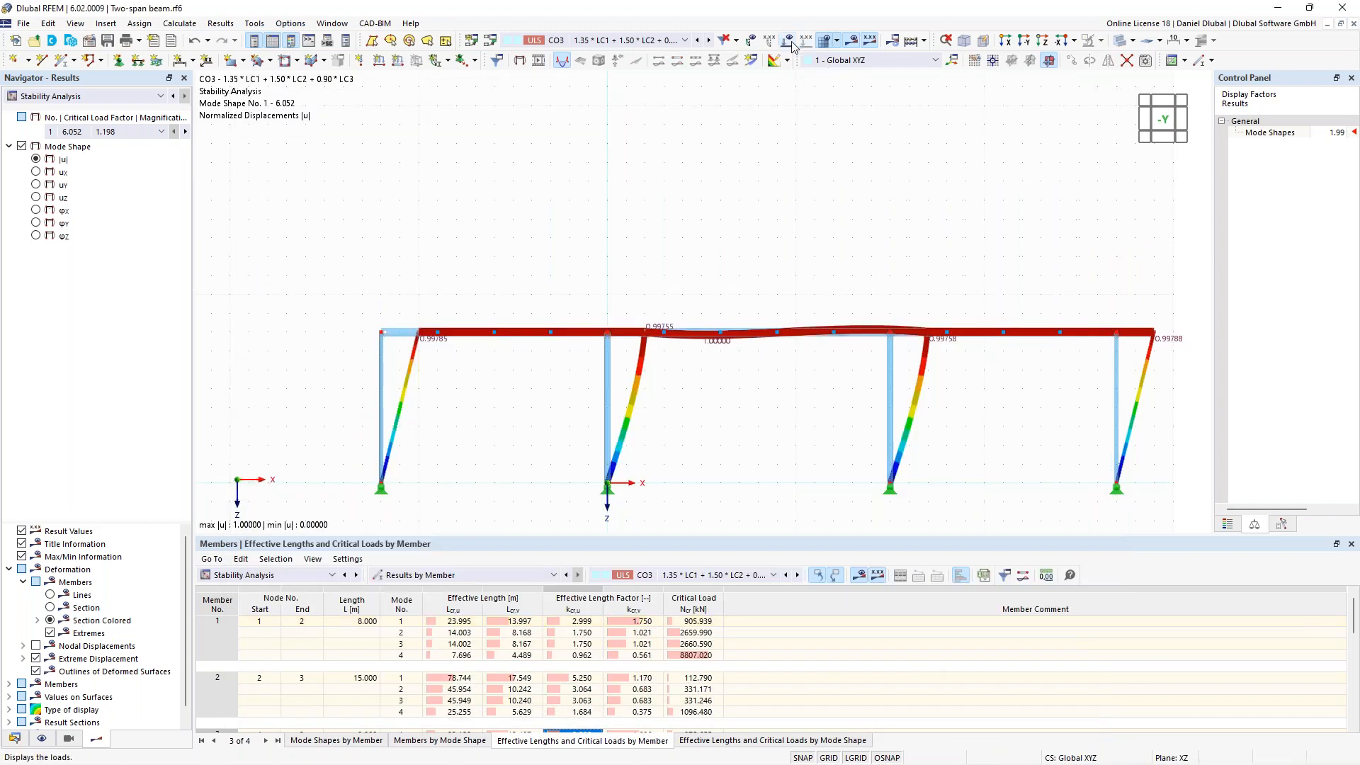
click(852, 42)
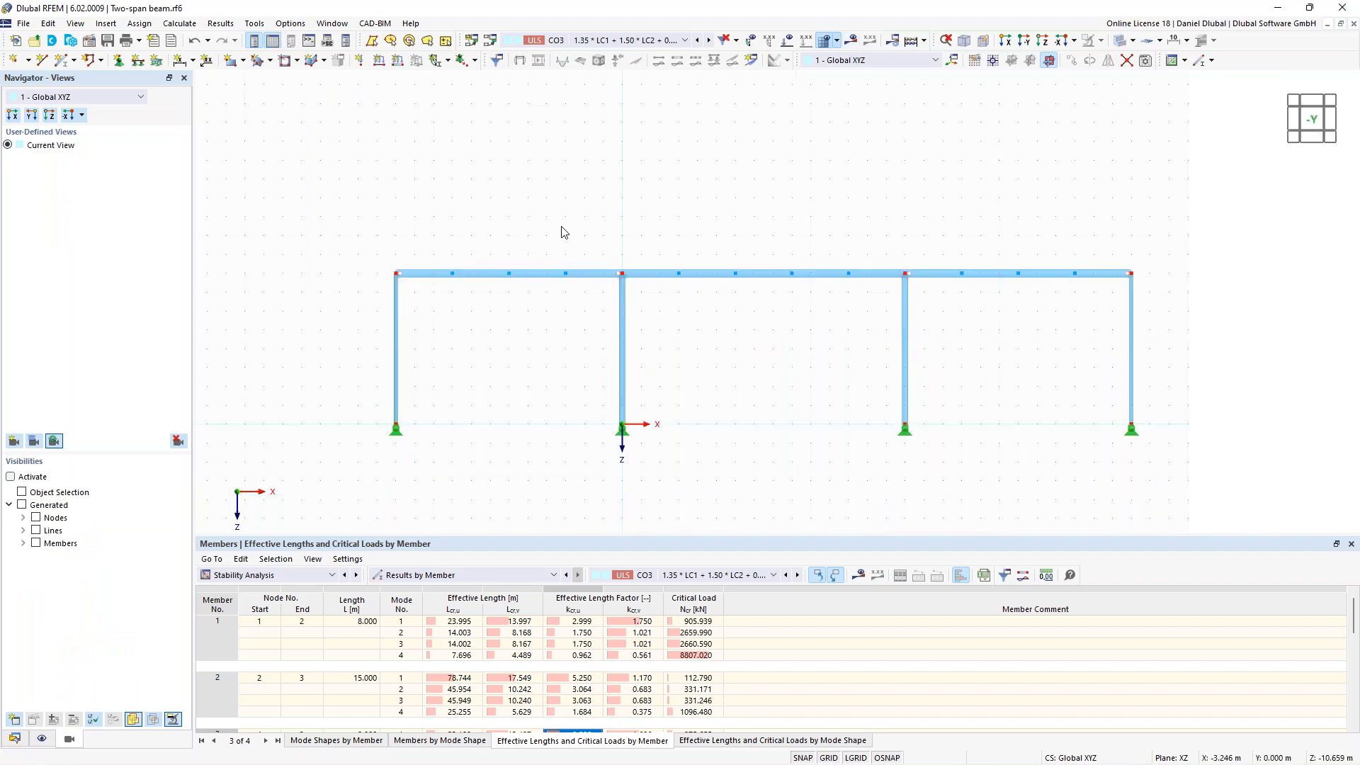
click(42, 739)
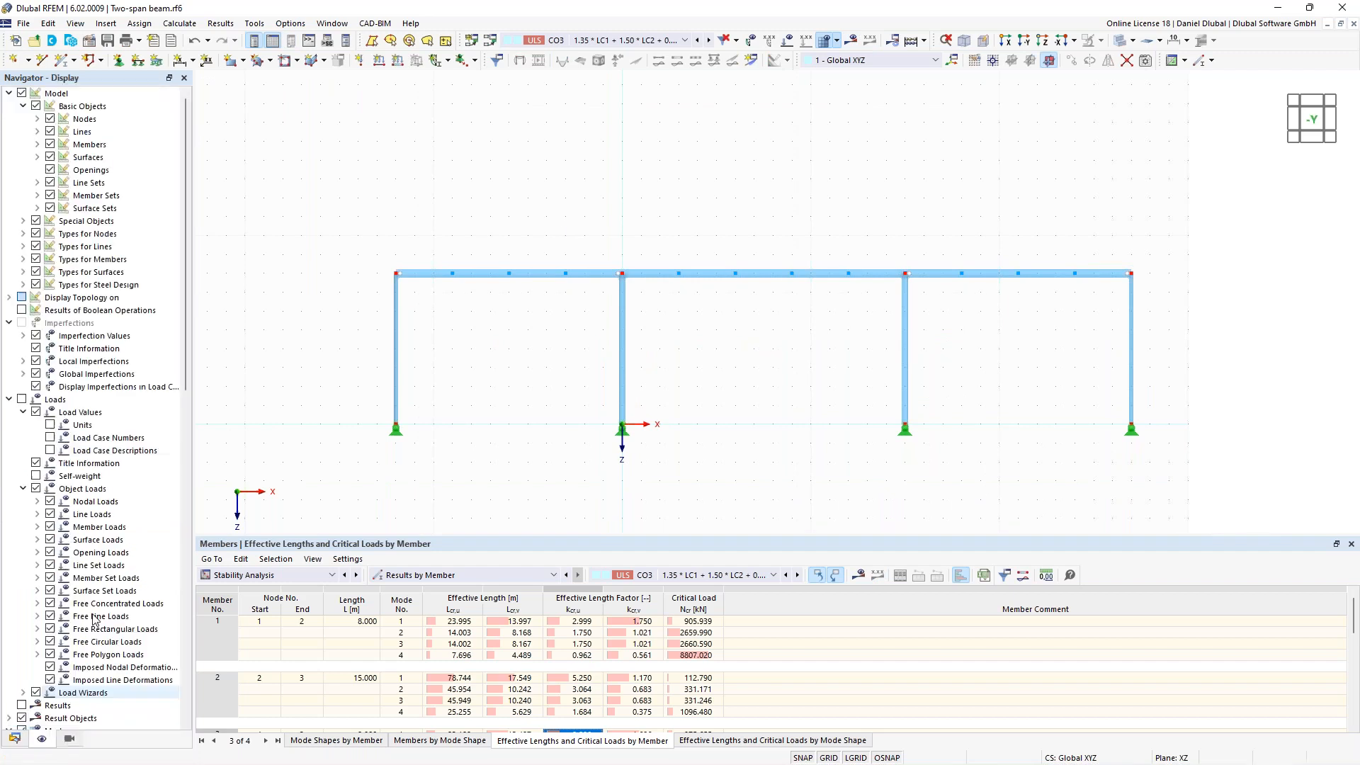
click(23, 285)
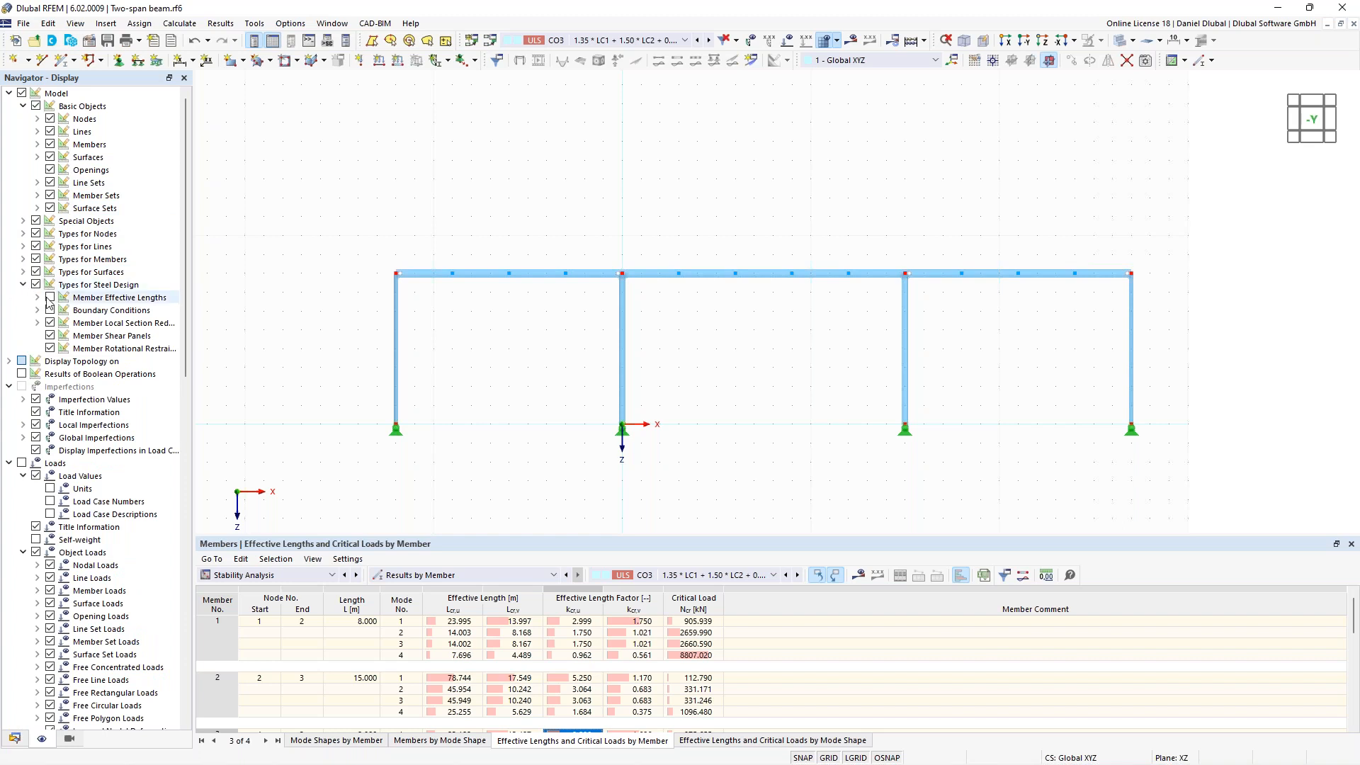
click(50, 298)
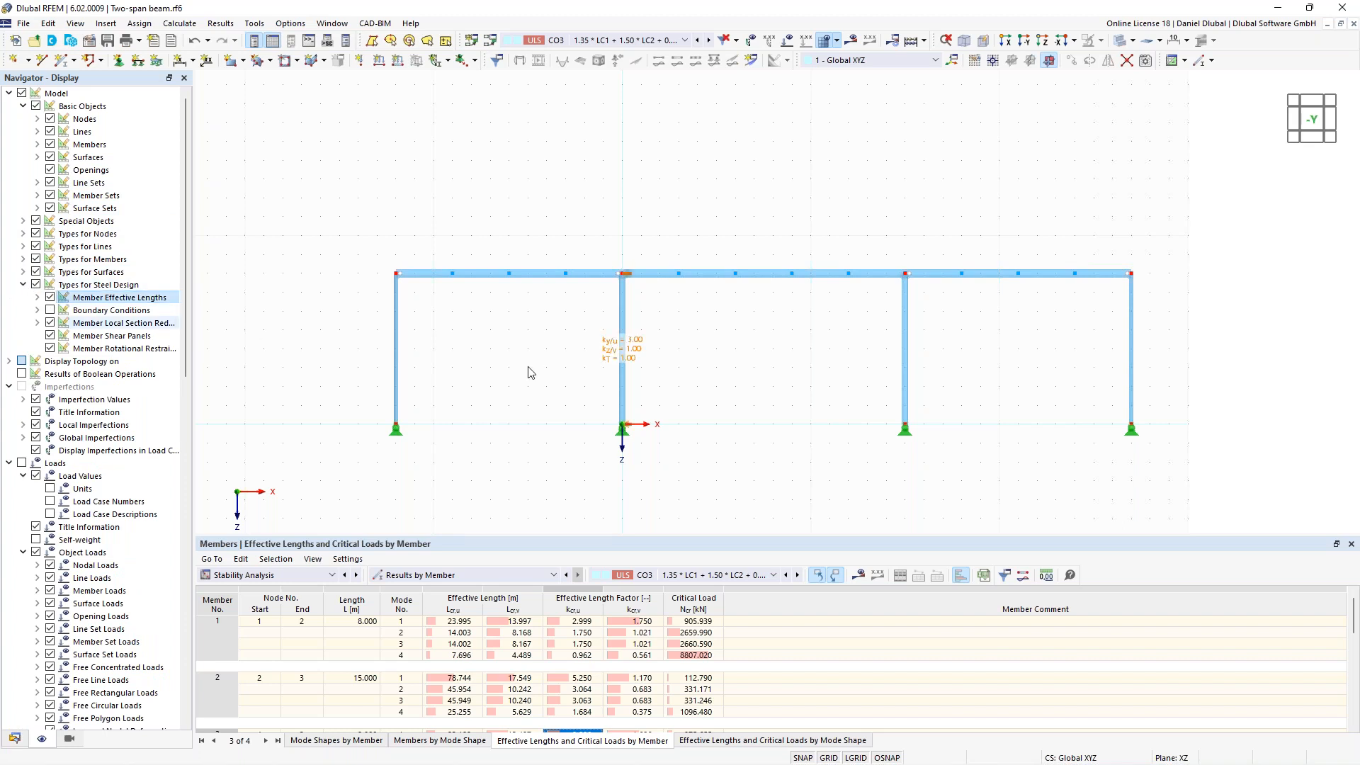
- Enlarge the effective length support symbols shown on the left inner column
right_click(628, 279)
drag(659, 367, 712, 374)
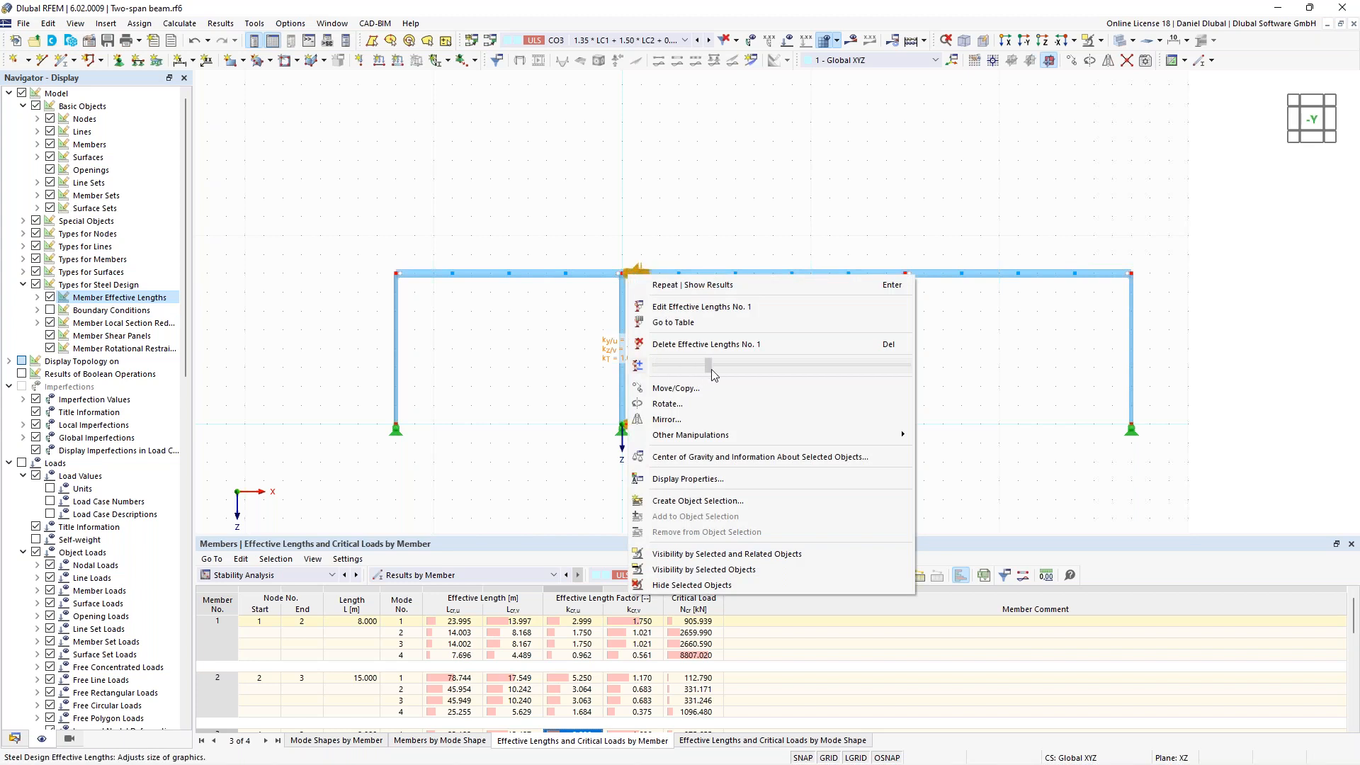
click(536, 372)
scroll(671, 366, up, 2)
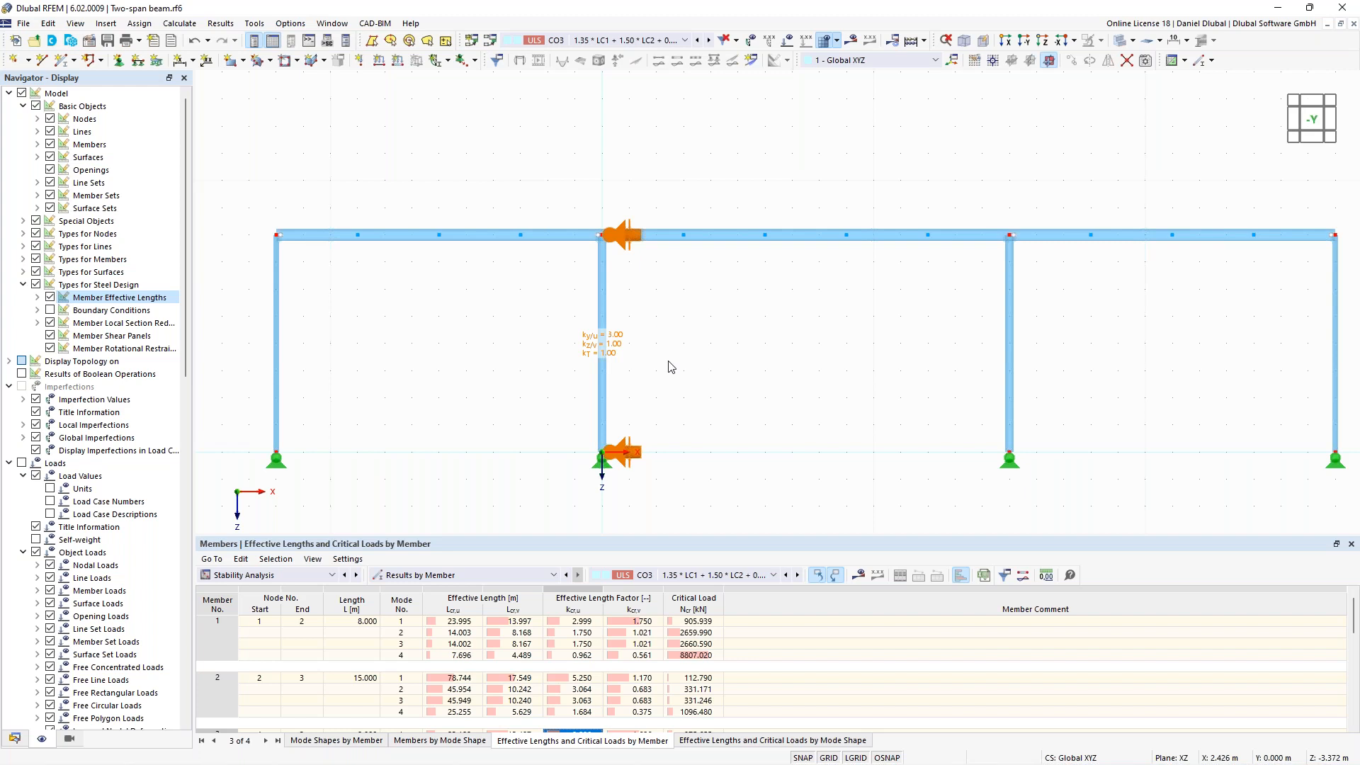
- Open the right inner column, member 3, for editing and create new steel design effective lengths for it
scroll(593, 334, down, 1)
scroll(594, 334, up, 1)
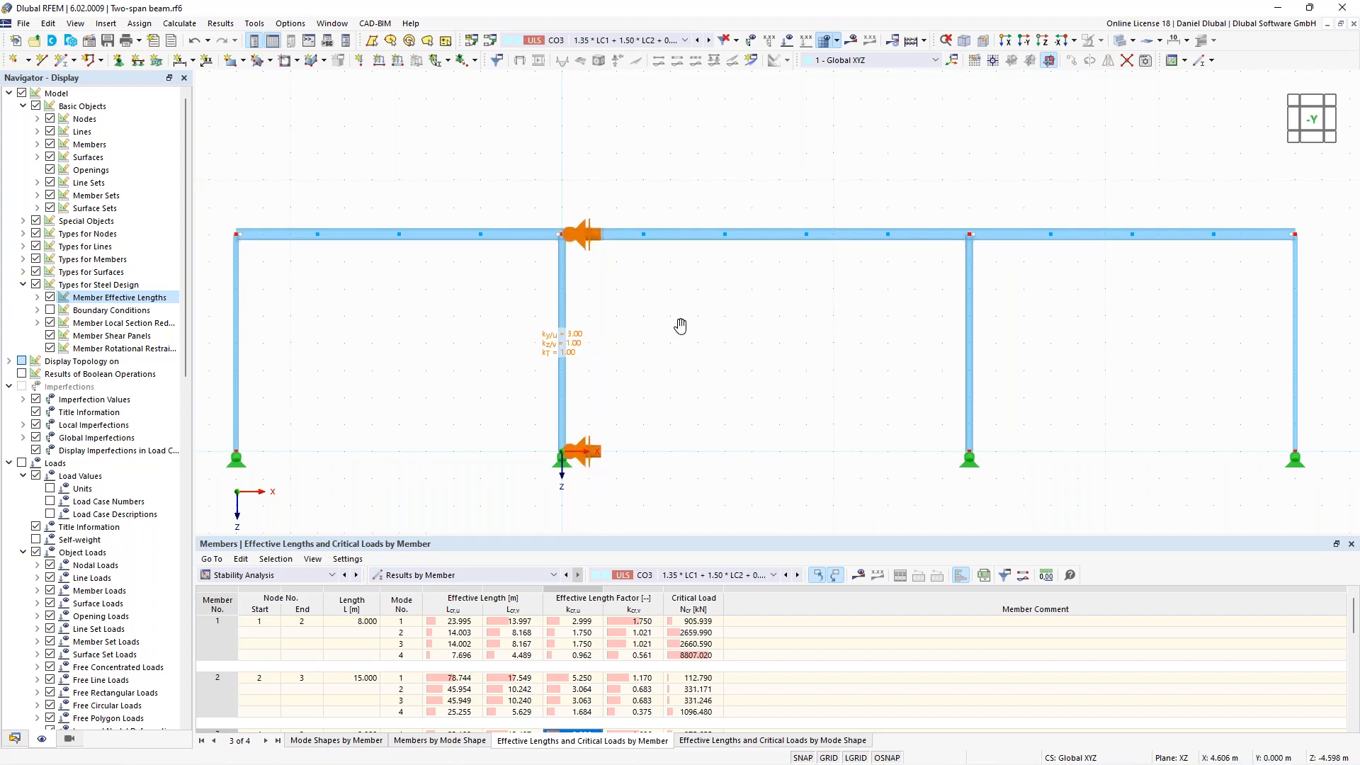
middle_drag(643, 326, 580, 324)
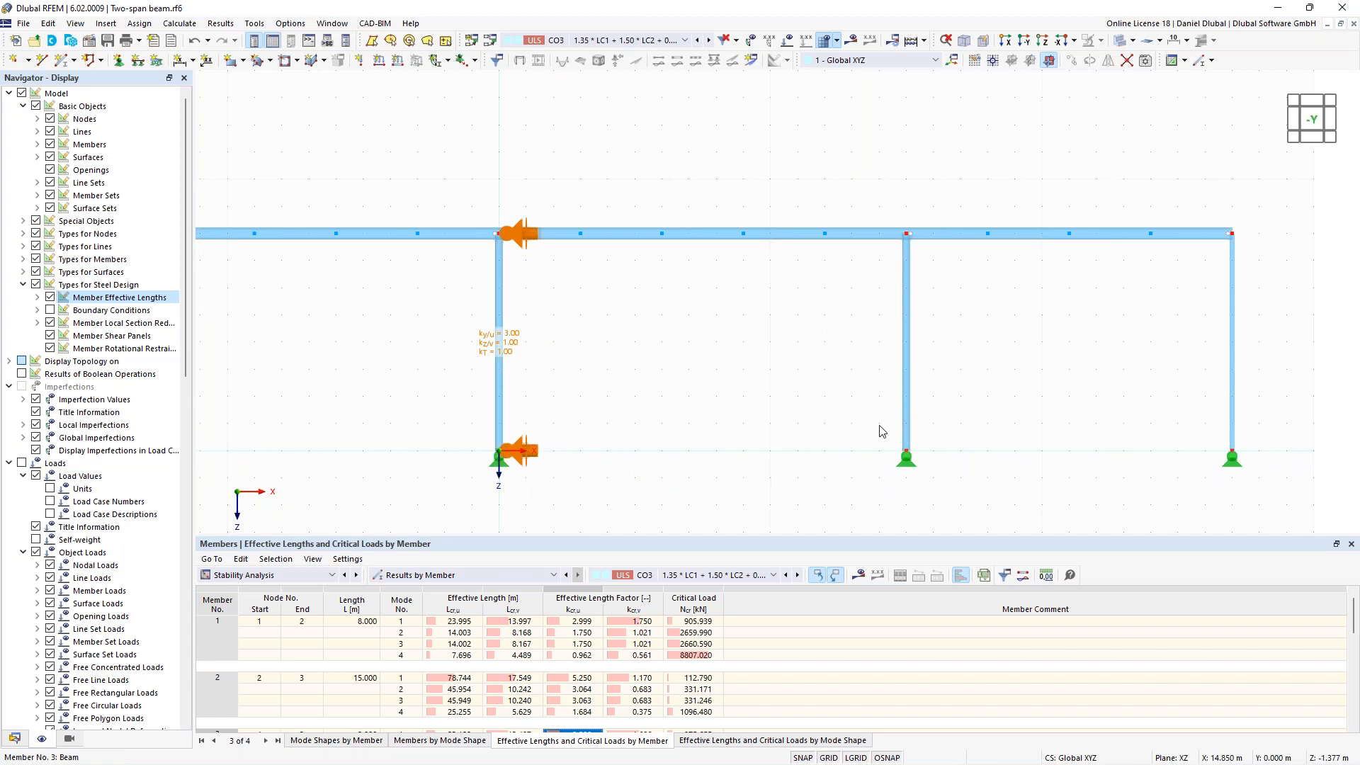
scroll(774, 378, down, 1)
middle_drag(751, 349, 724, 358)
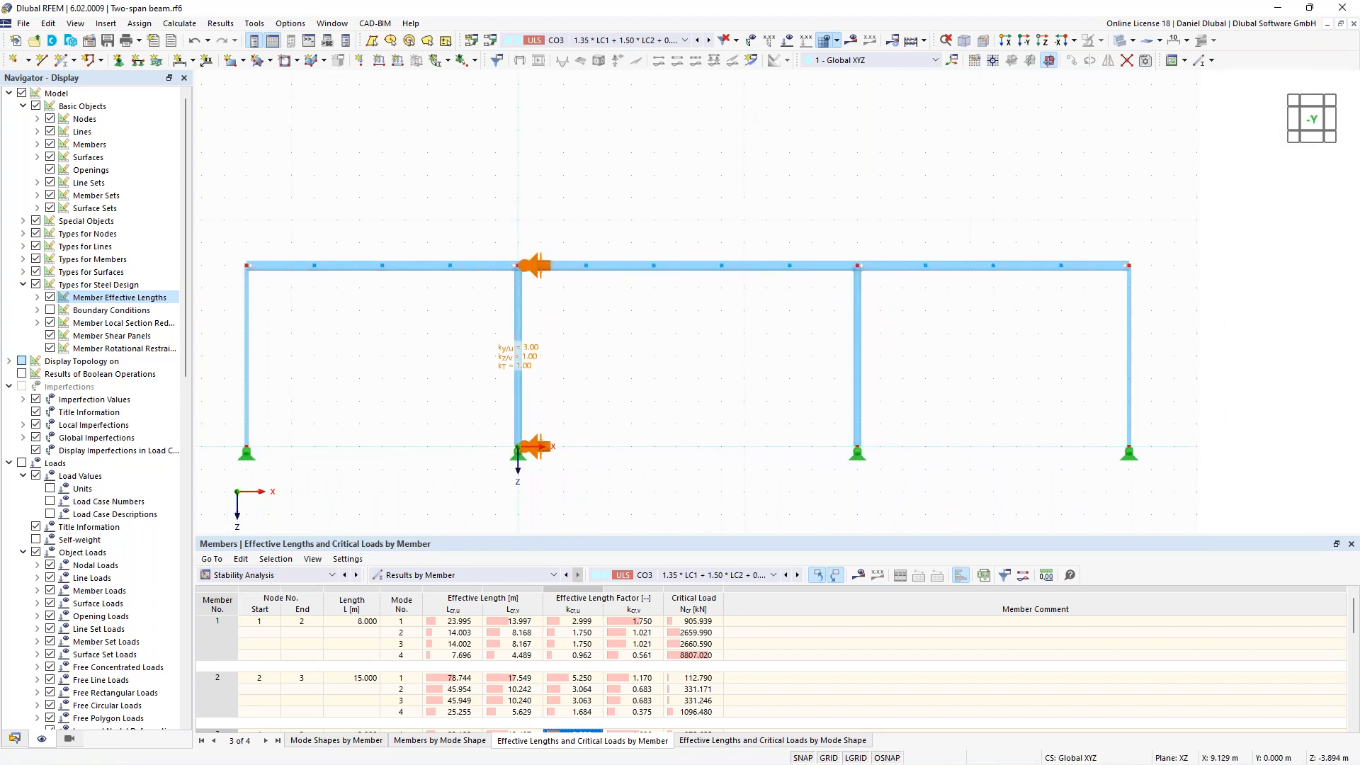
double_click(857, 334)
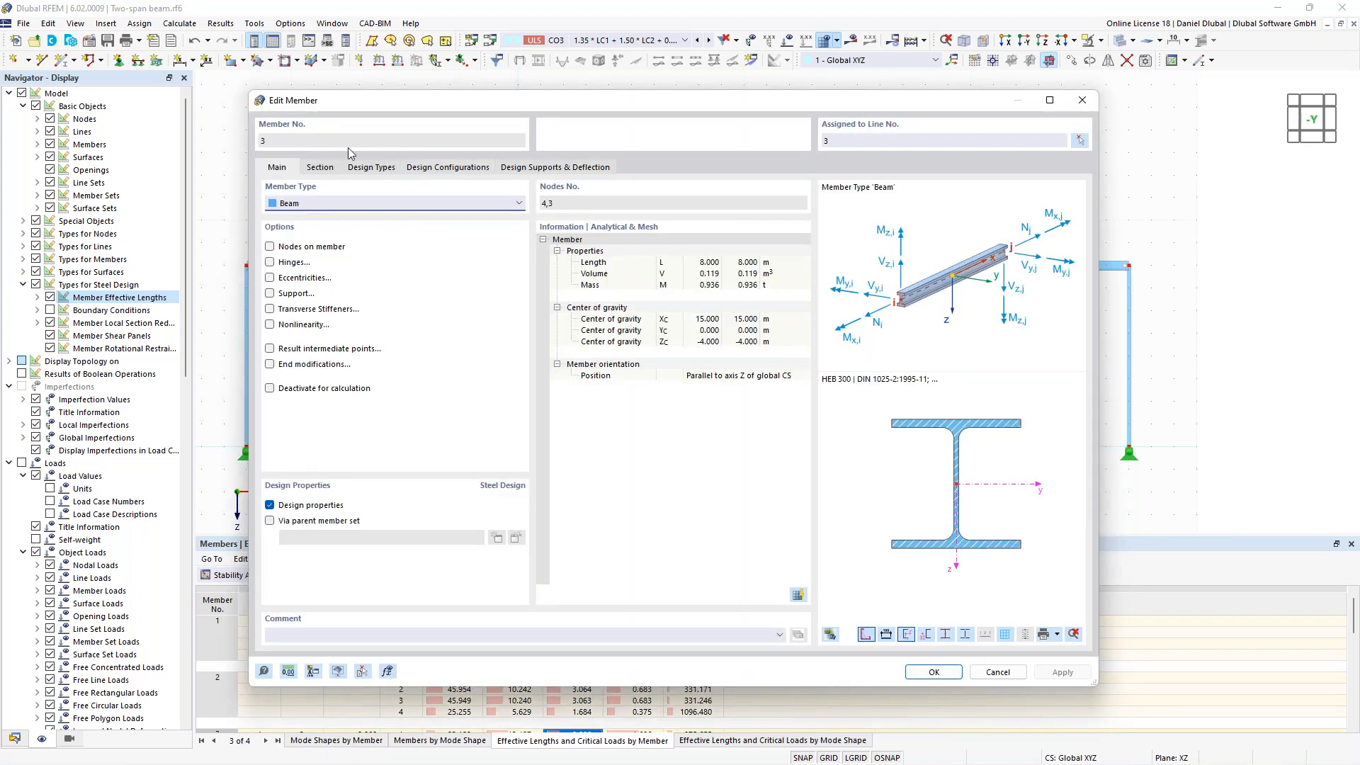
click(371, 167)
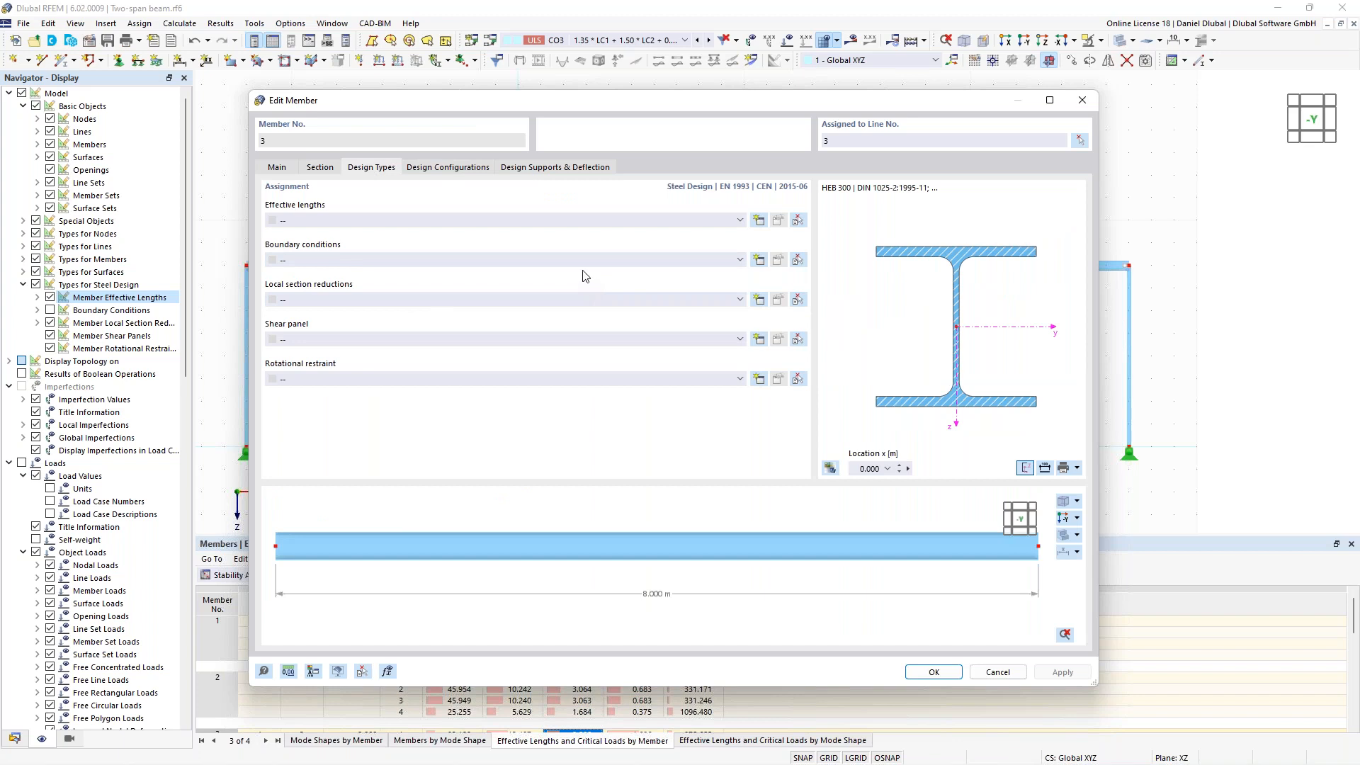
click(759, 221)
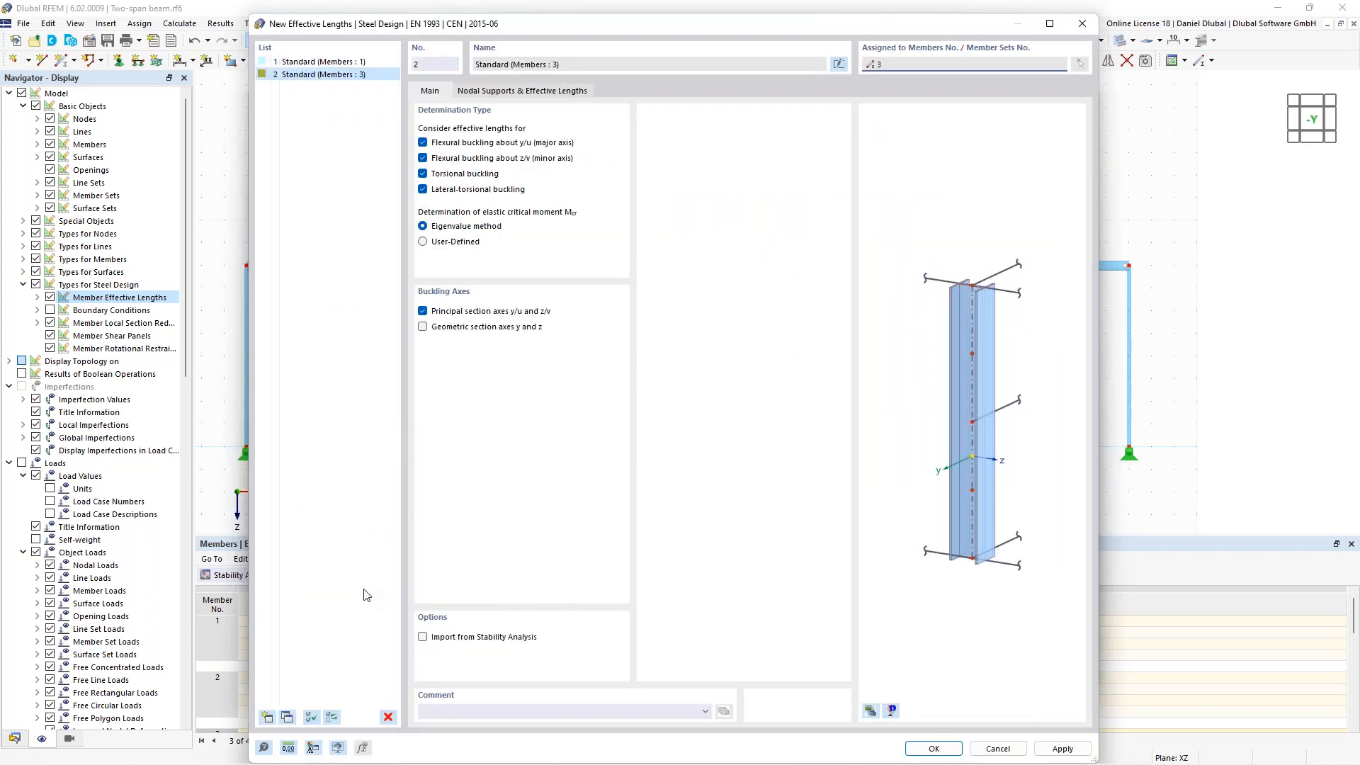
- Enable import from stability analysis for member 3's effective lengths, using CO3, mode 1 and member 3 about the y/u axis
click(423, 637)
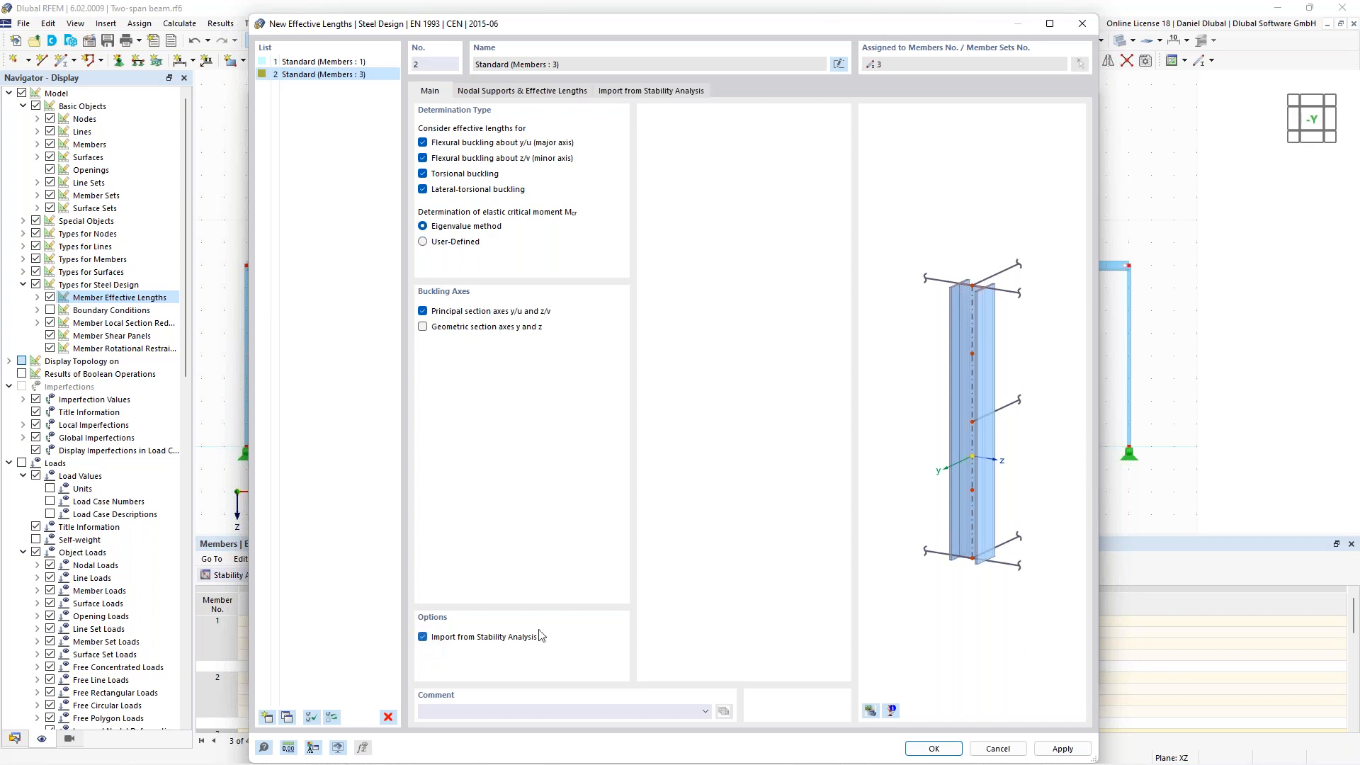
click(651, 90)
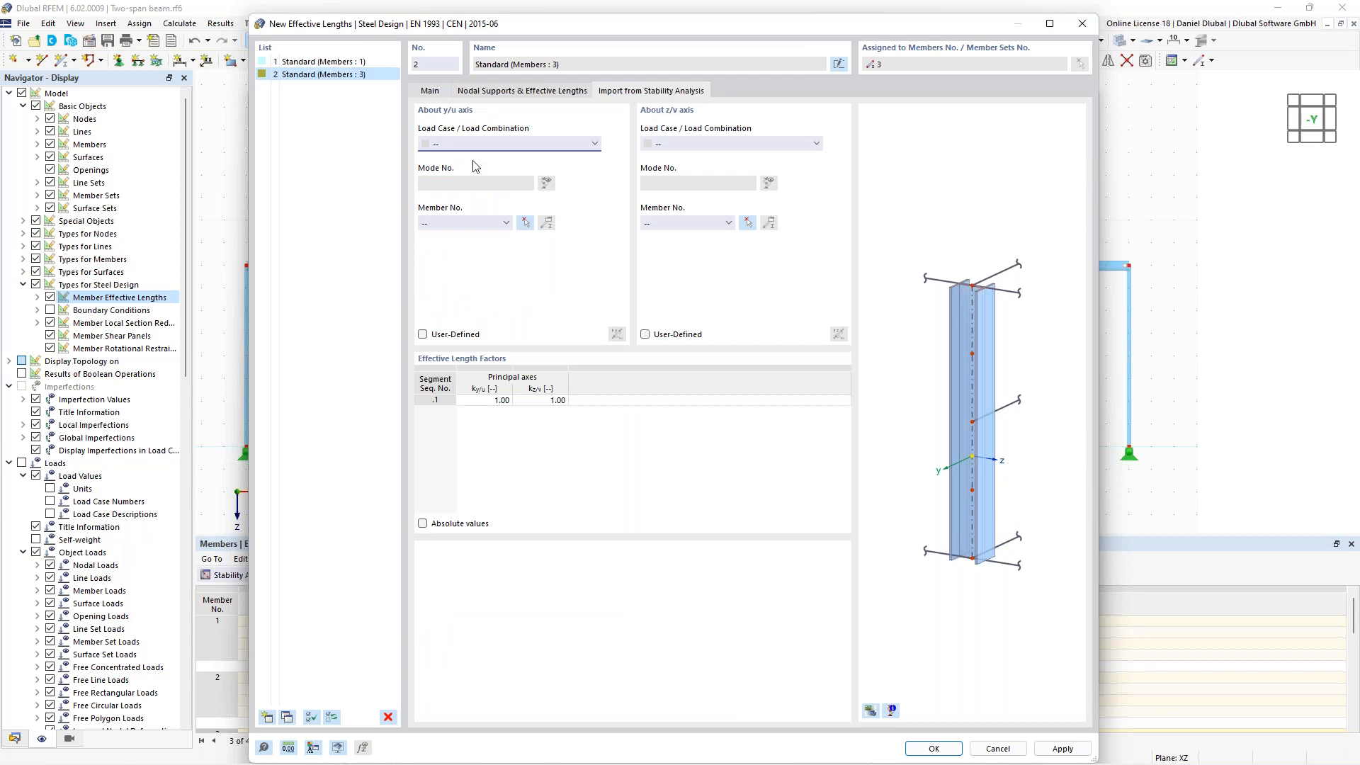
click(582, 146)
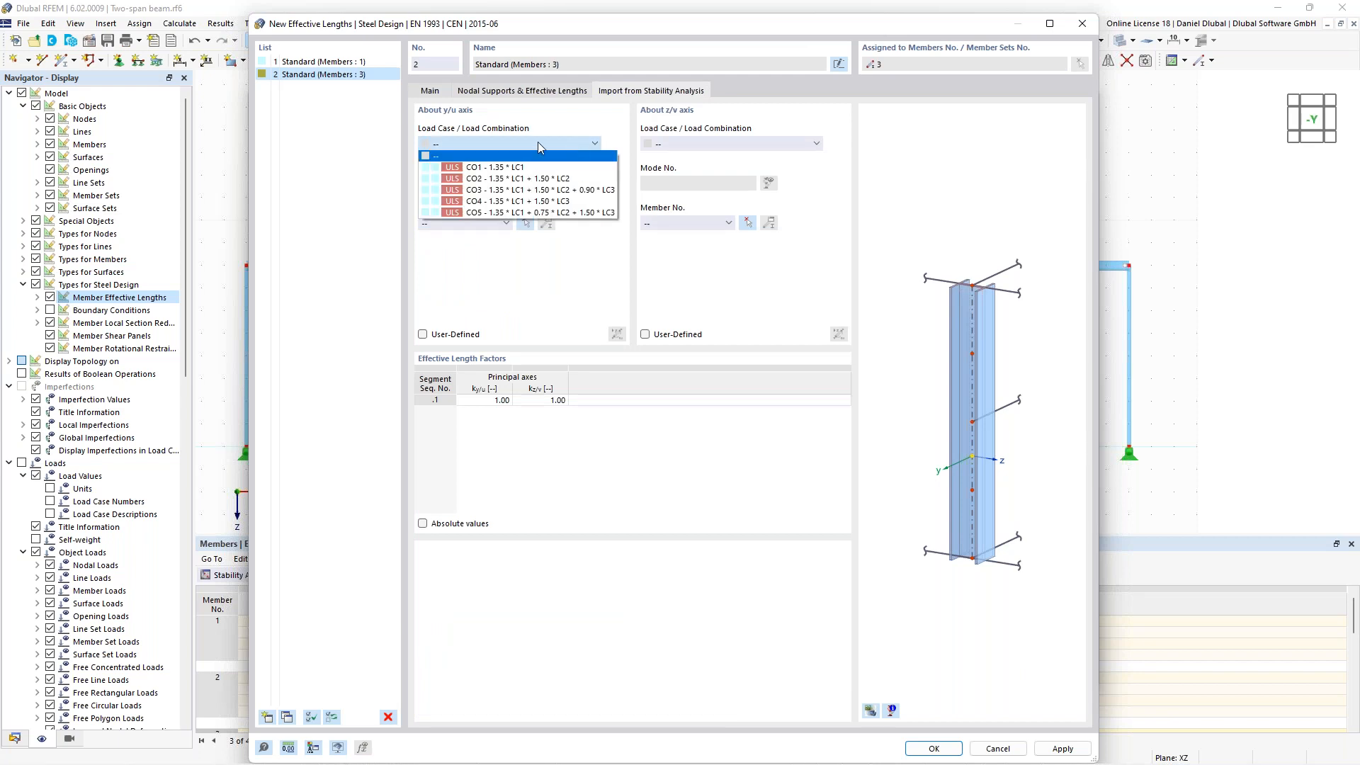
click(497, 190)
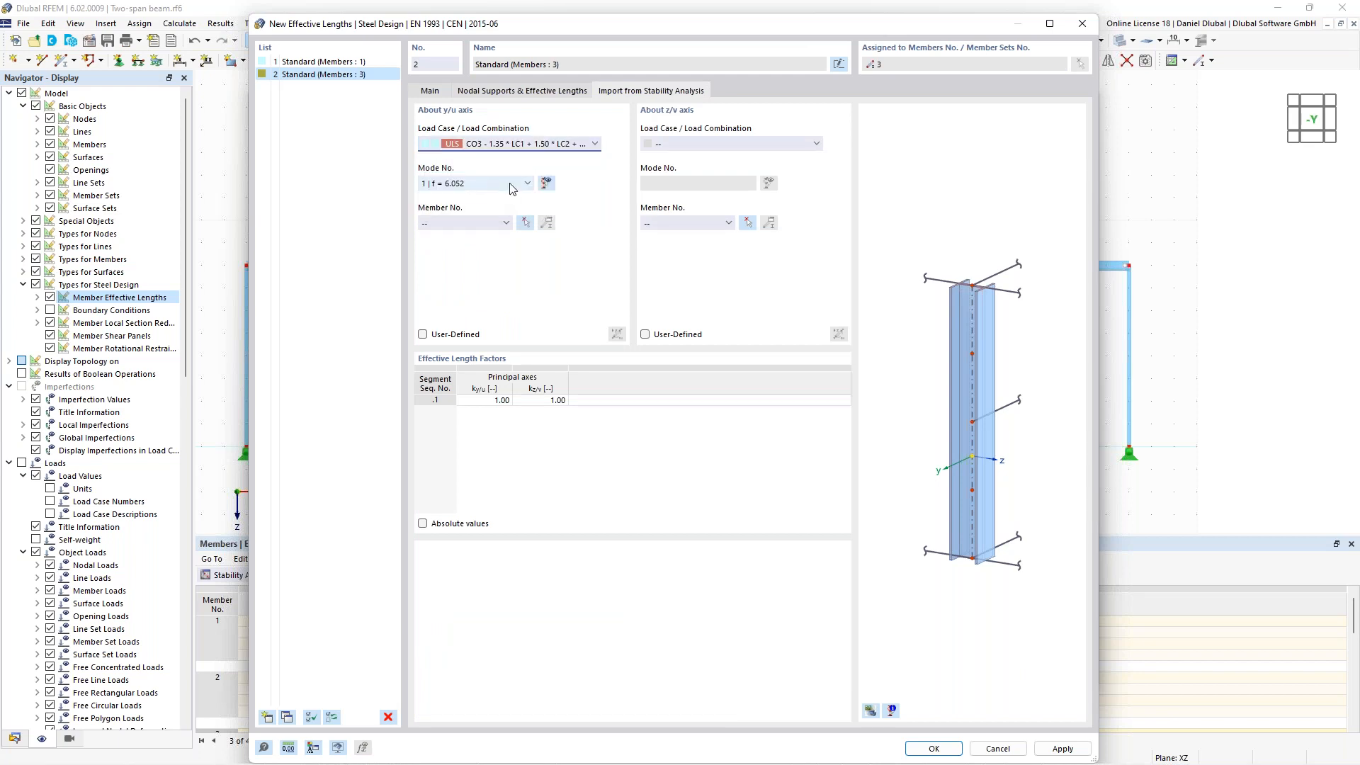
click(460, 186)
click(461, 194)
click(525, 223)
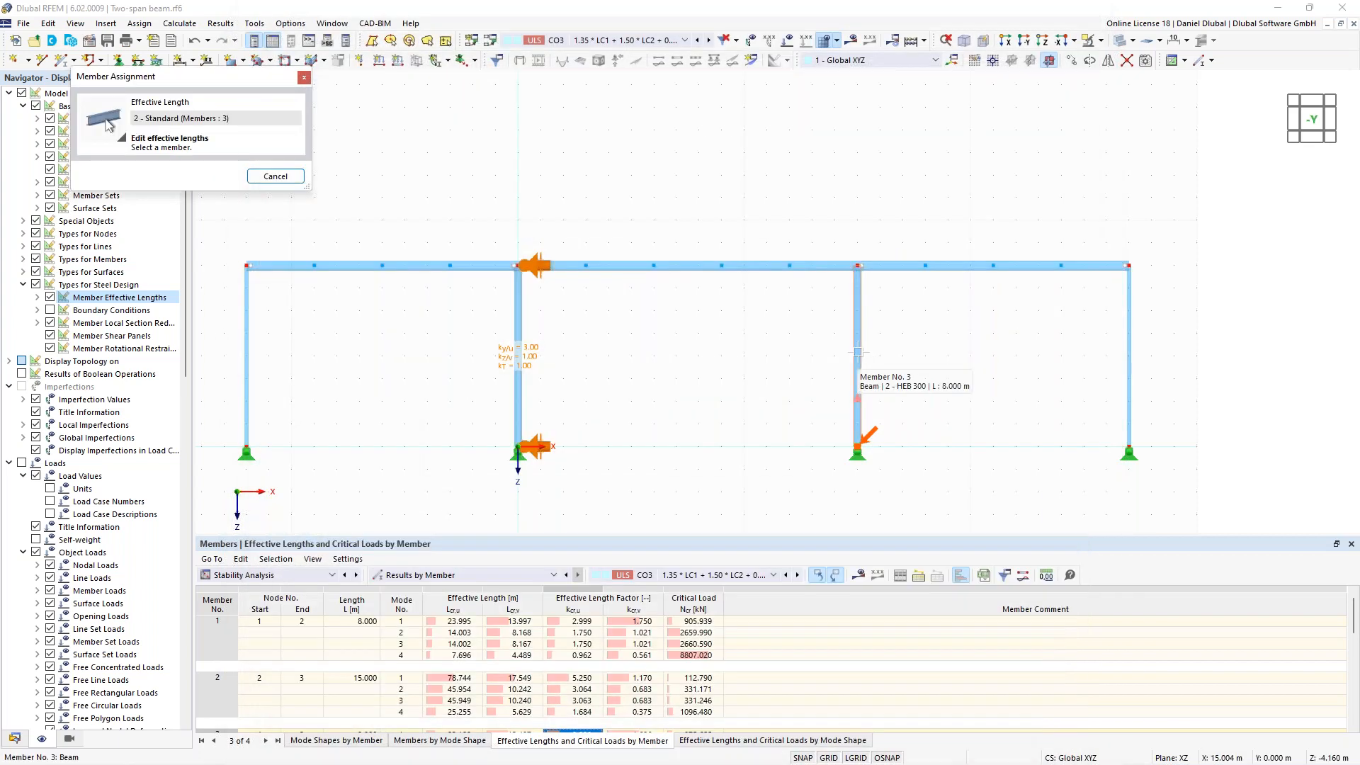
click(861, 378)
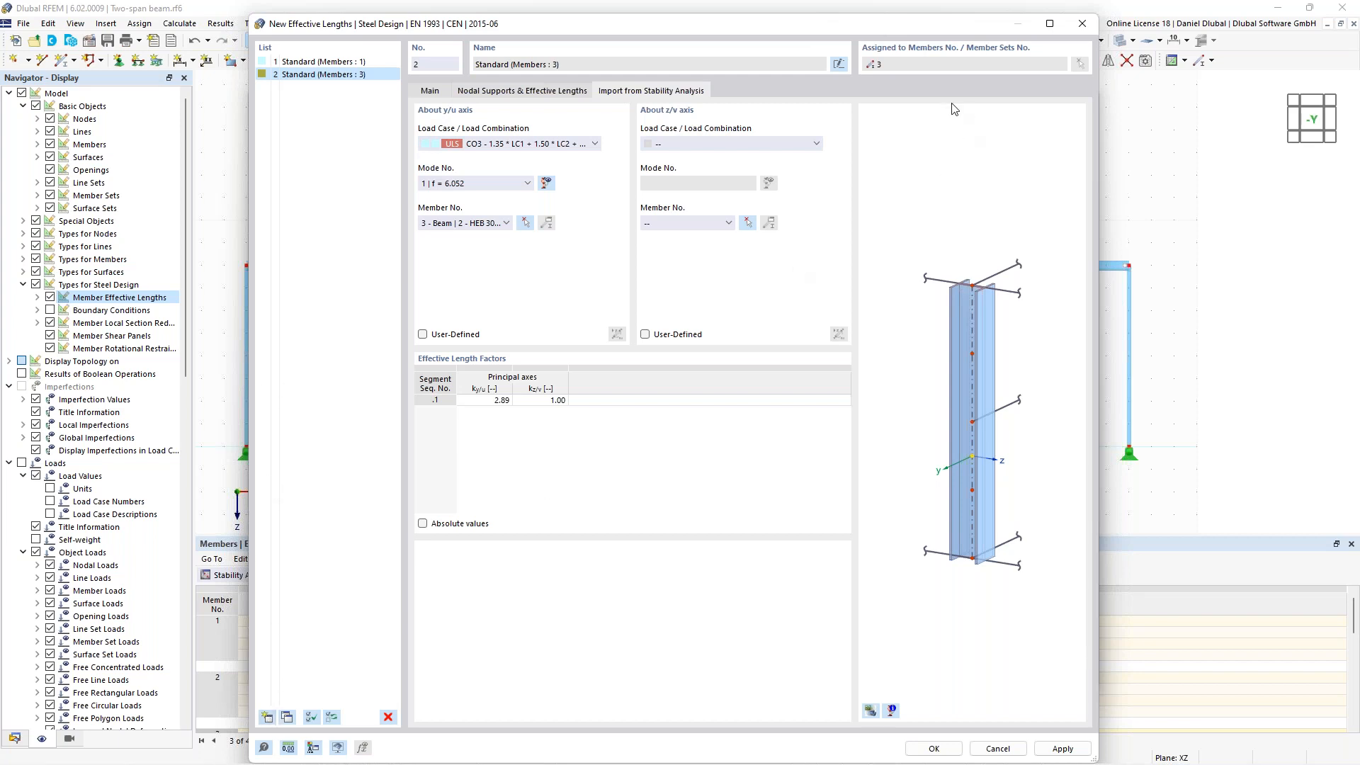
- Create a third effective lengths entry that imports its y/u factor from stability analysis with CO3, mode 1 and member 5
click(267, 718)
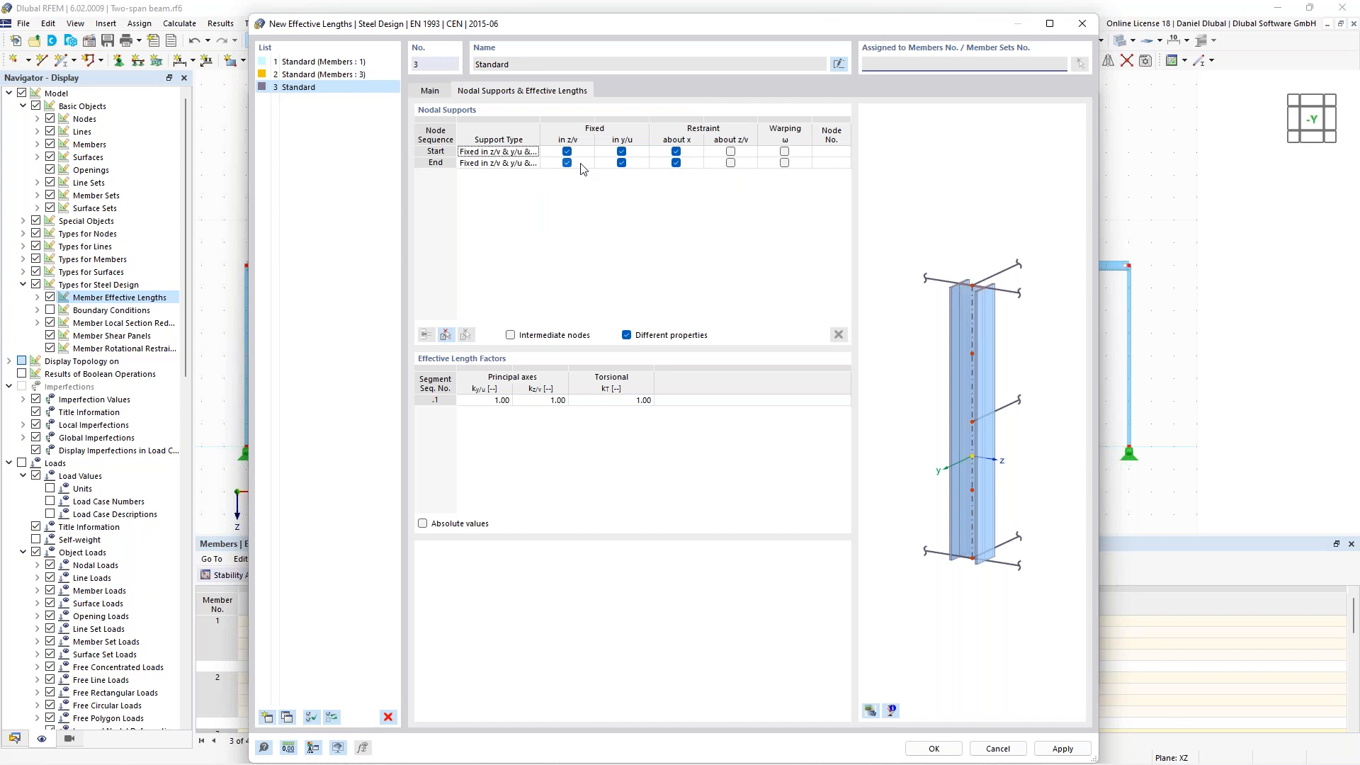
drag(621, 17, 593, 69)
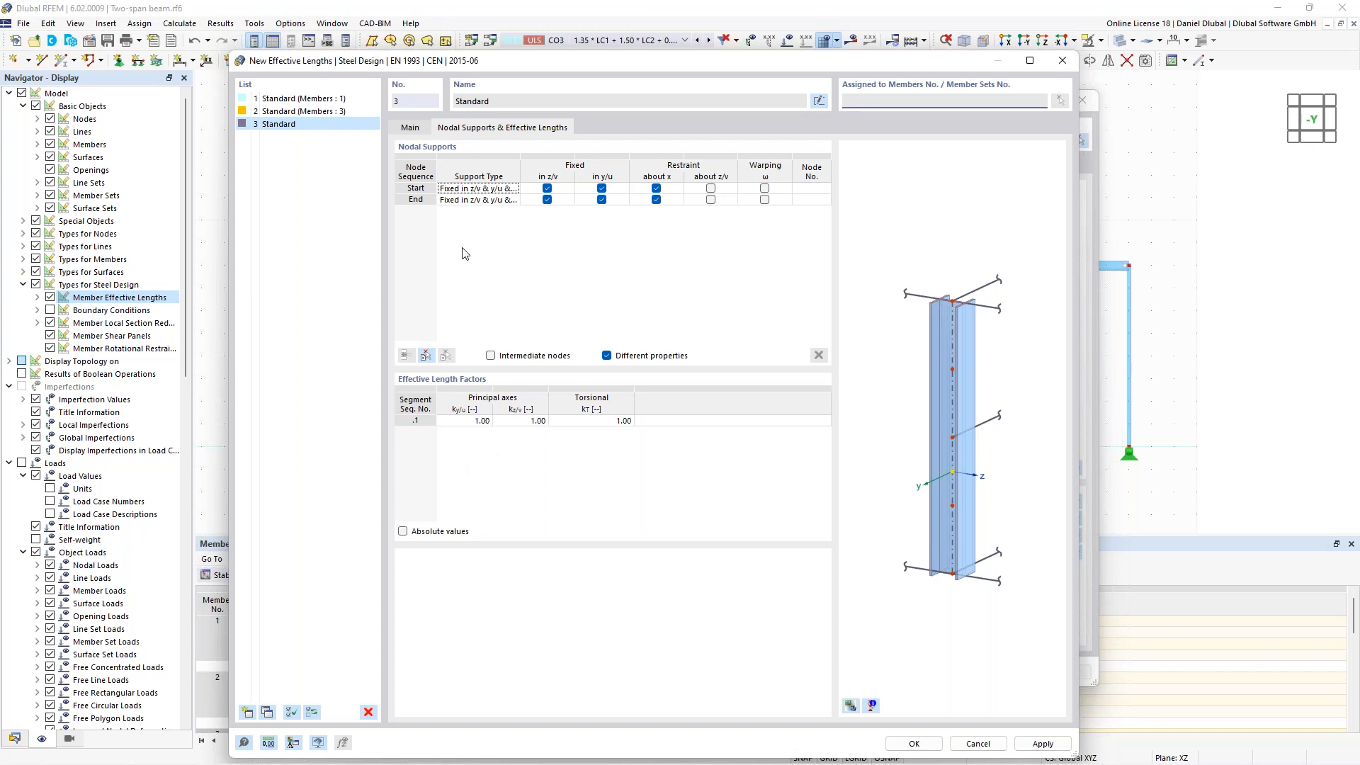
drag(480, 62, 472, 36)
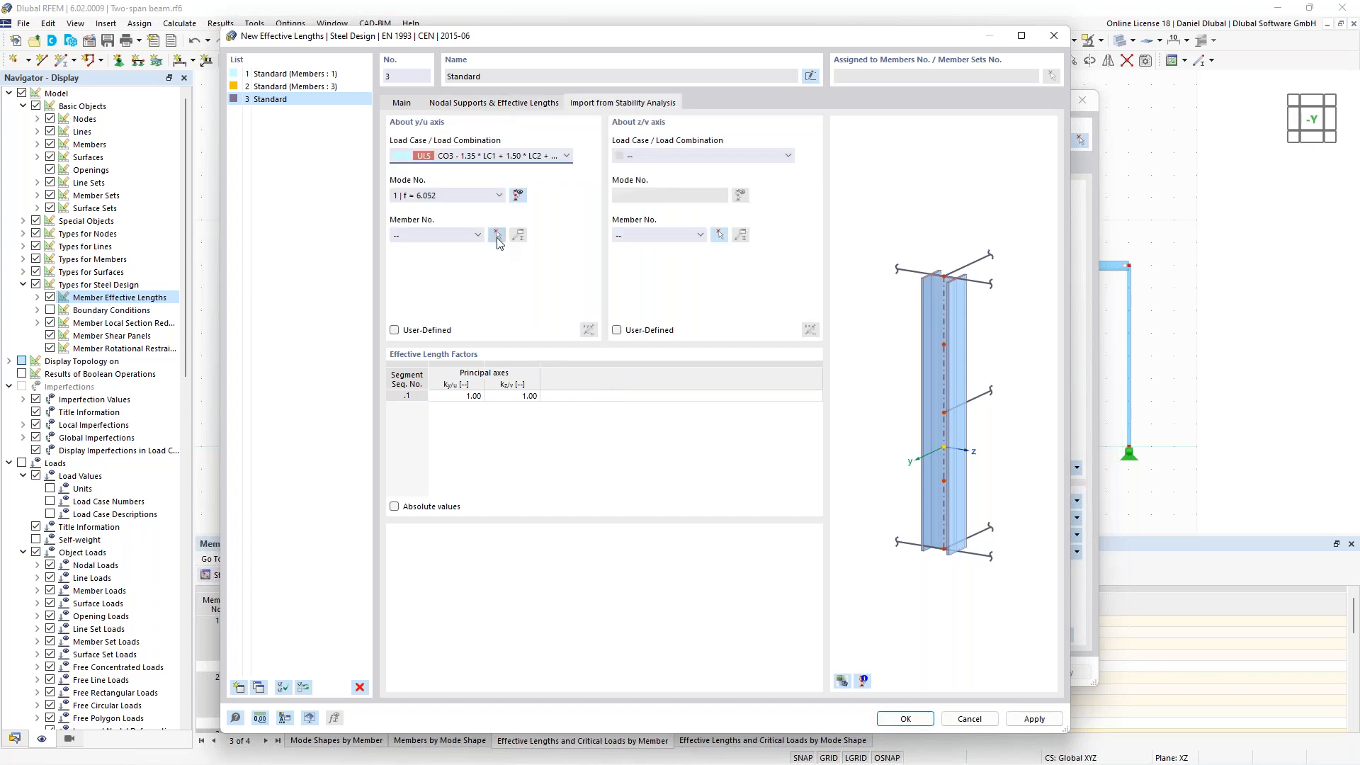
click(497, 236)
- Review the third entry's nodal supports and effective length factors, and accept the effective lengths
click(553, 105)
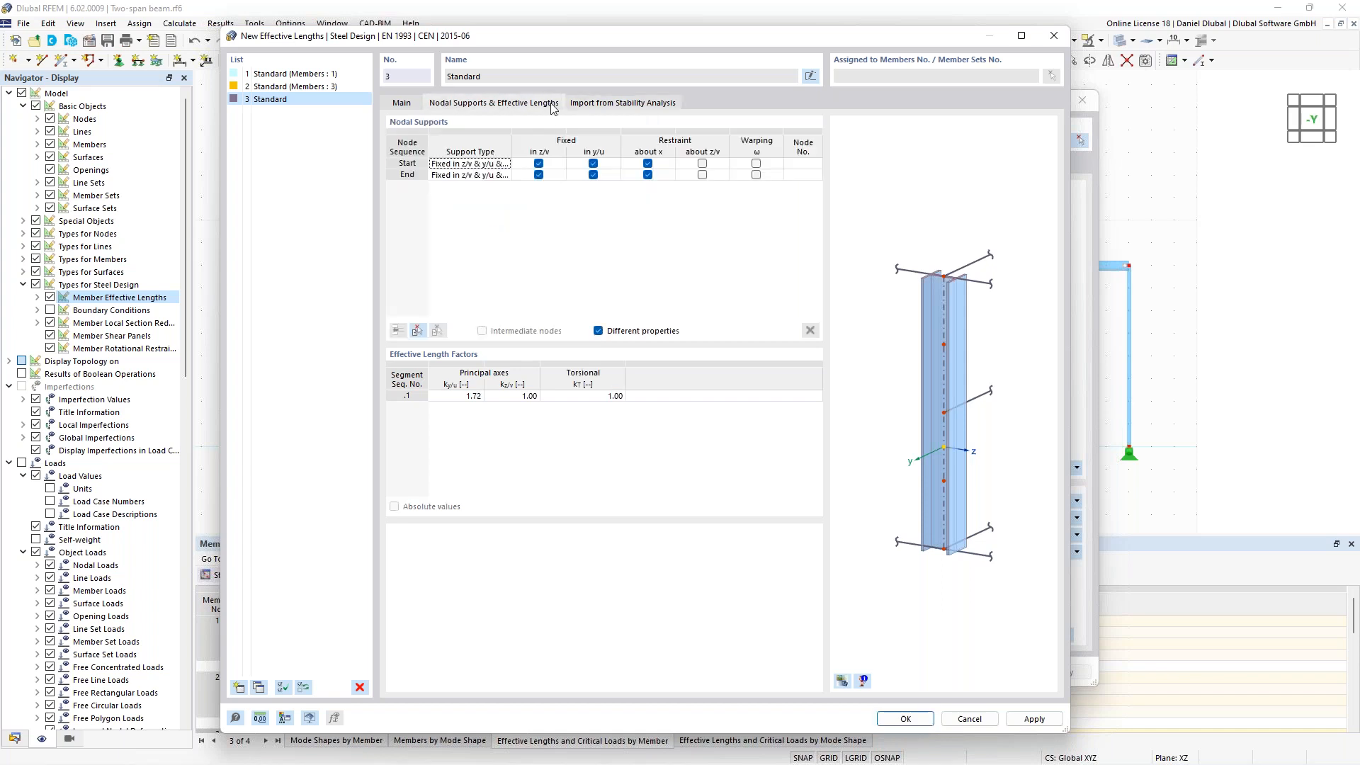
click(603, 108)
click(411, 107)
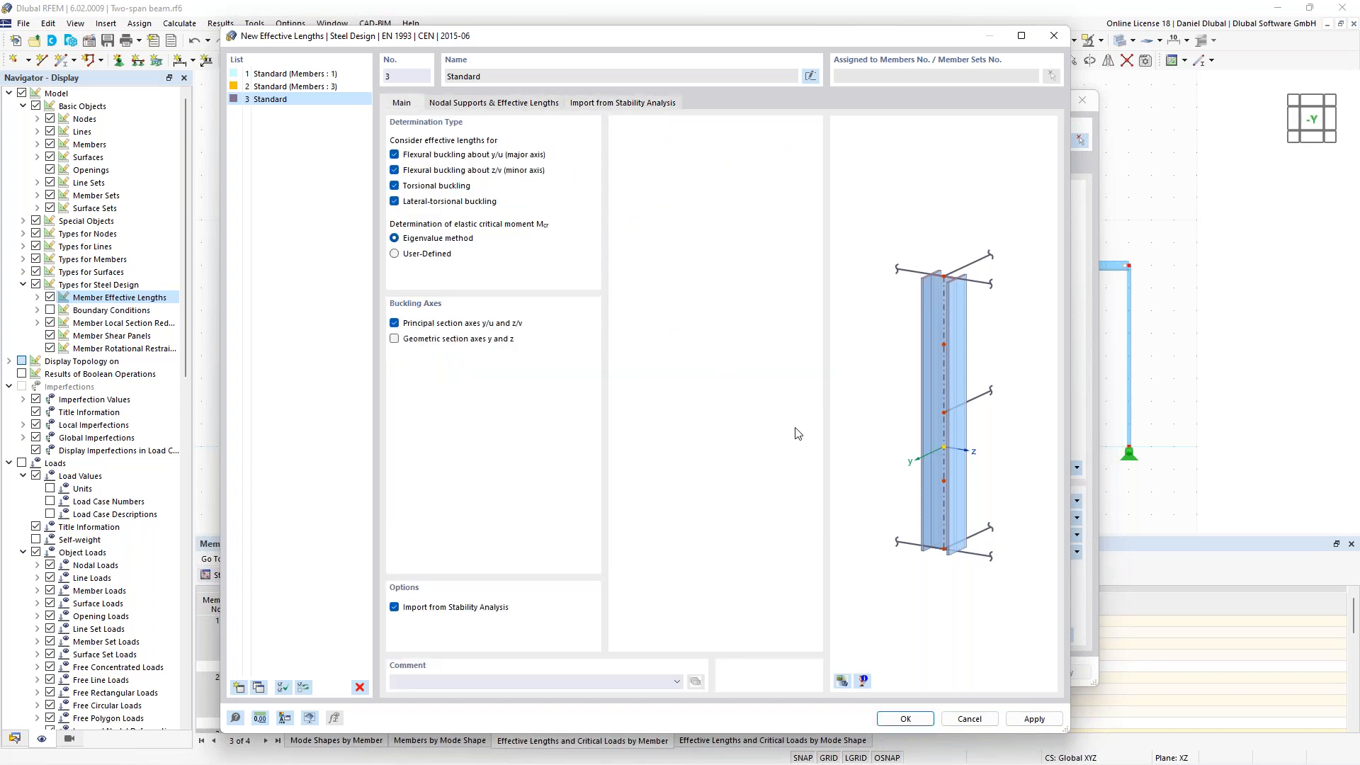
click(494, 106)
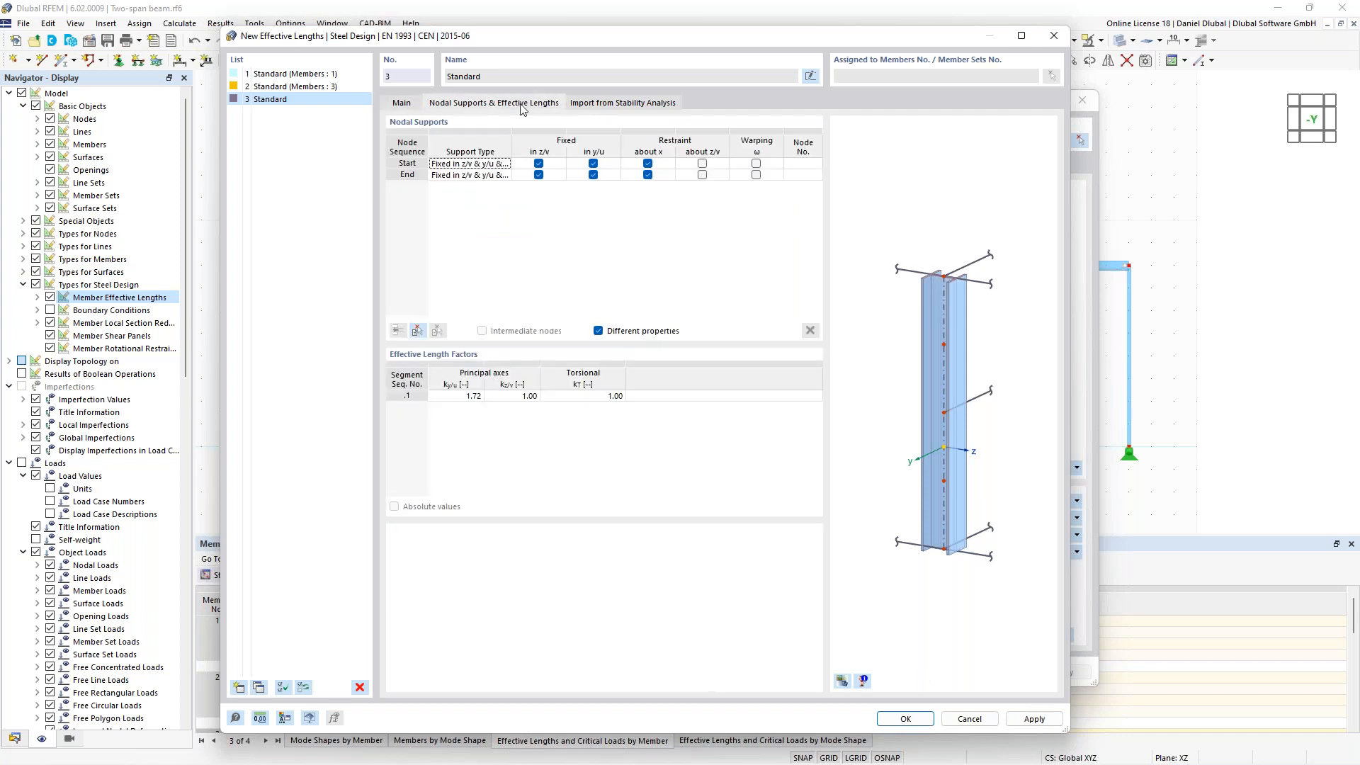
click(596, 105)
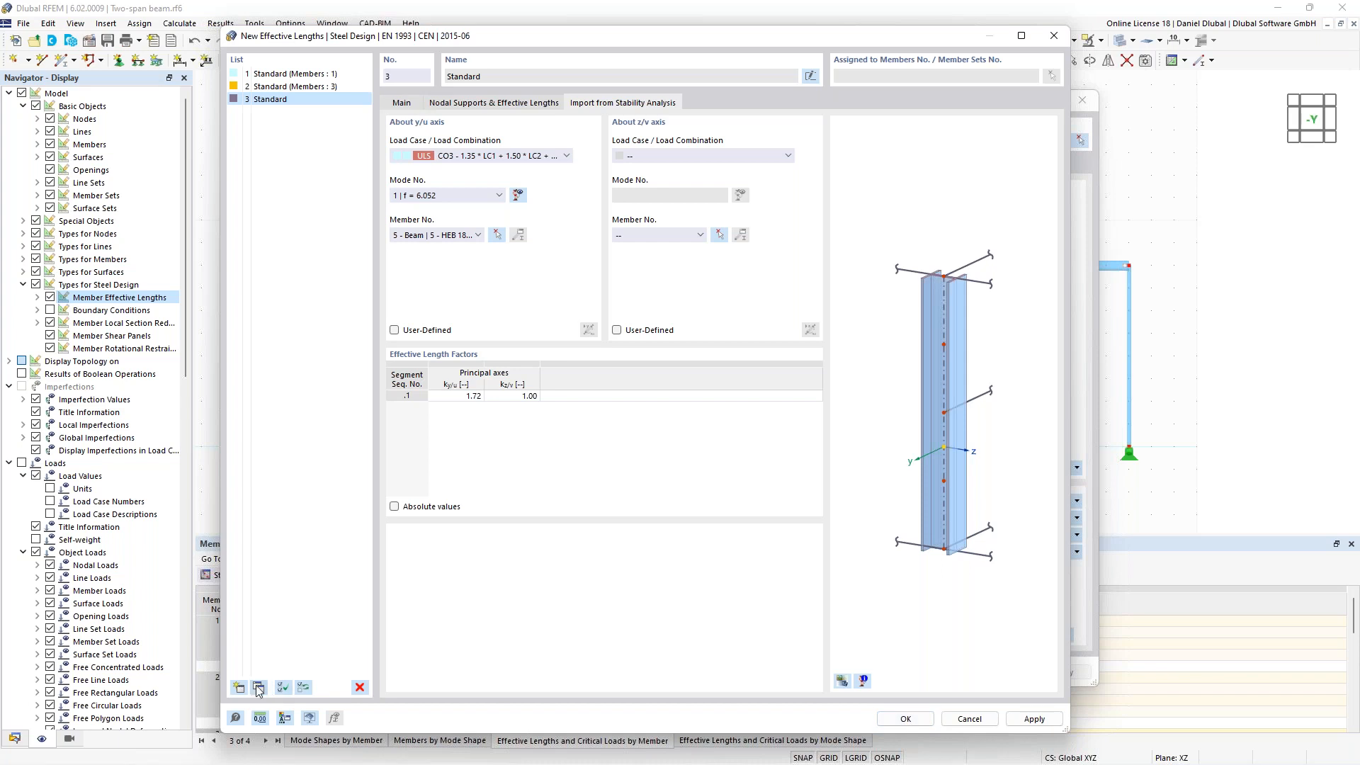
click(905, 719)
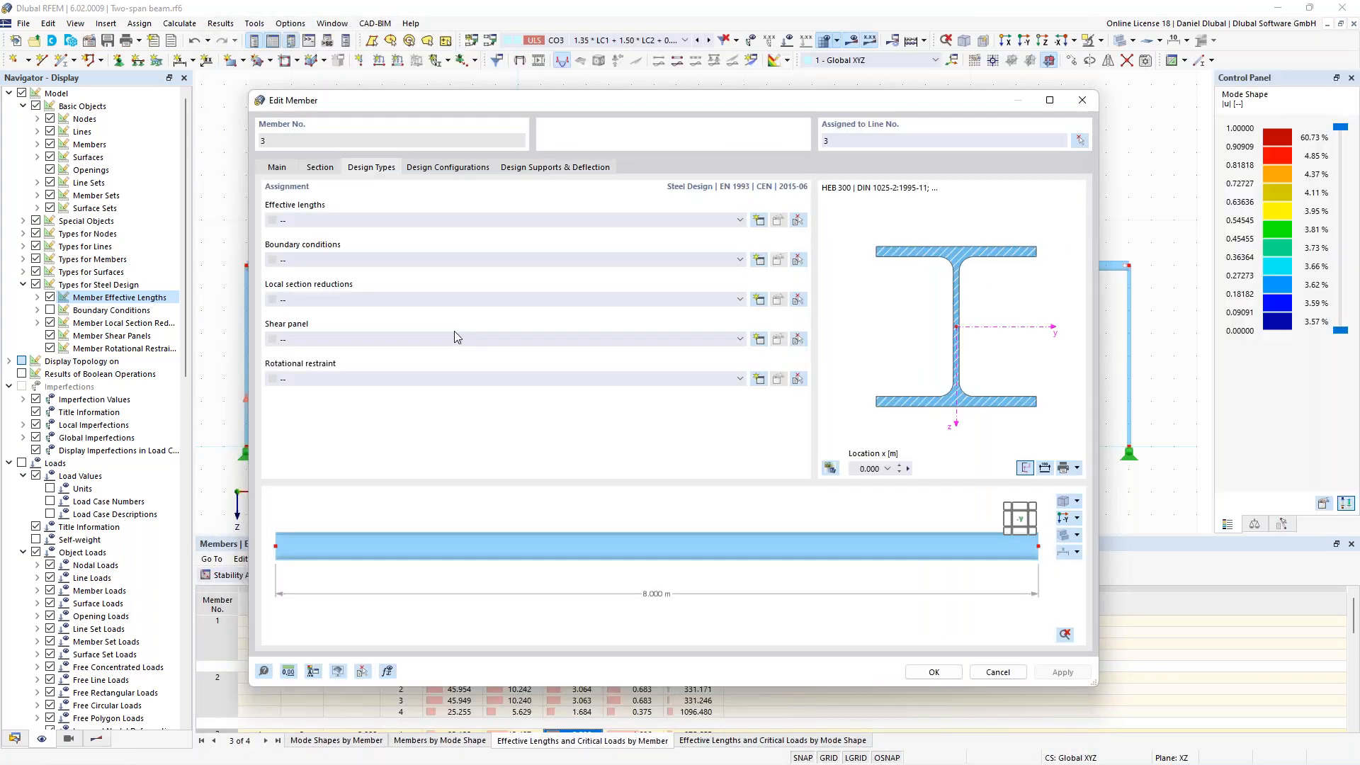
- Assign effective lengths 2 - Standard to member 3 and accept the member edit
click(512, 221)
click(507, 261)
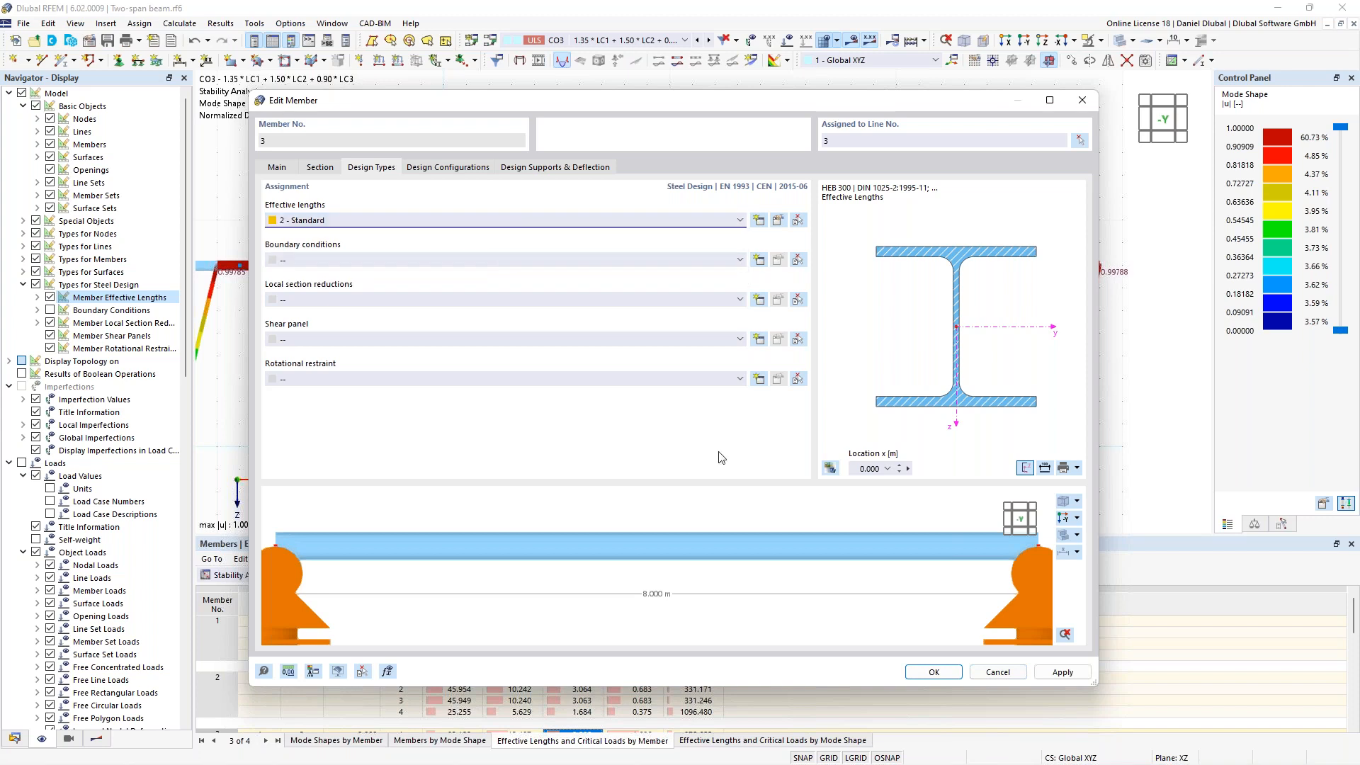
click(932, 671)
- Assign effective lengths 3 - Standard to the two outer columns, members 5 and 7, and accept
scroll(646, 354, down, 1)
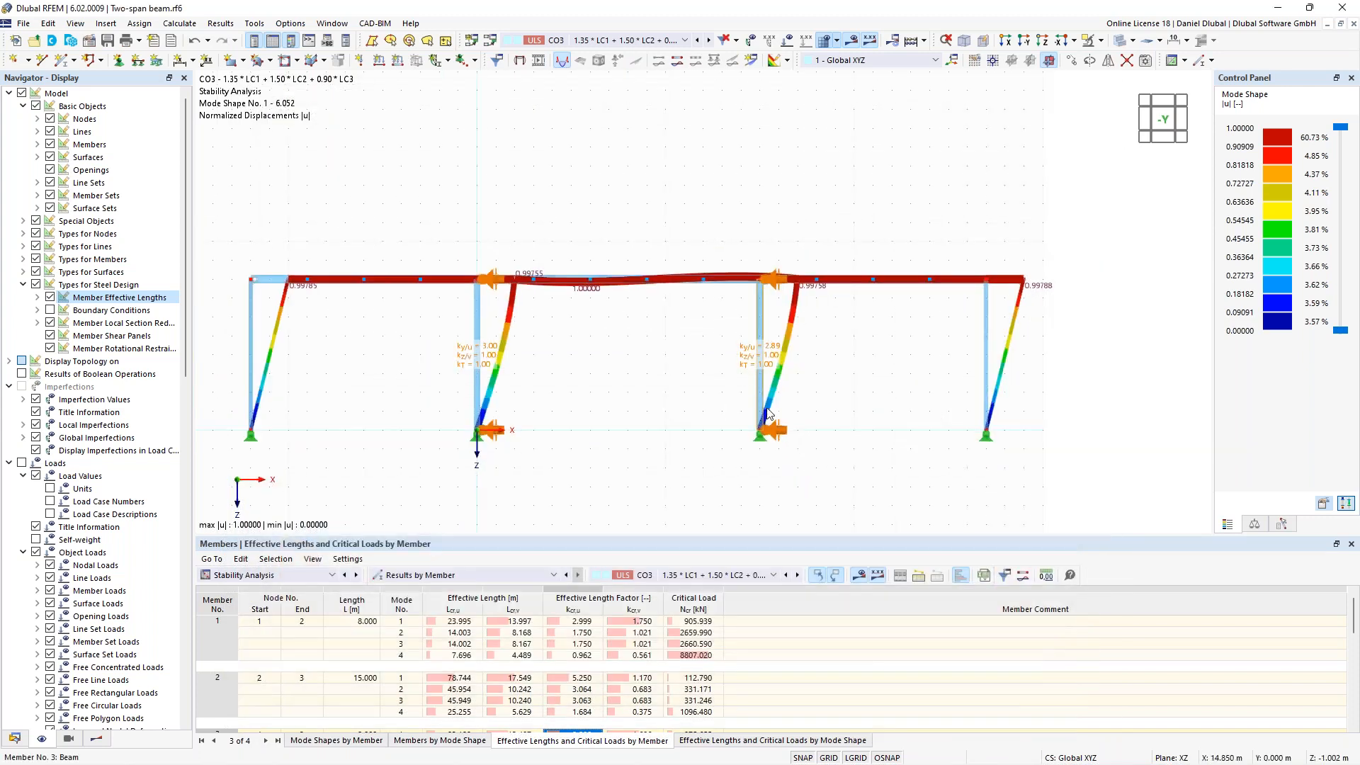
middle_drag(379, 383, 538, 359)
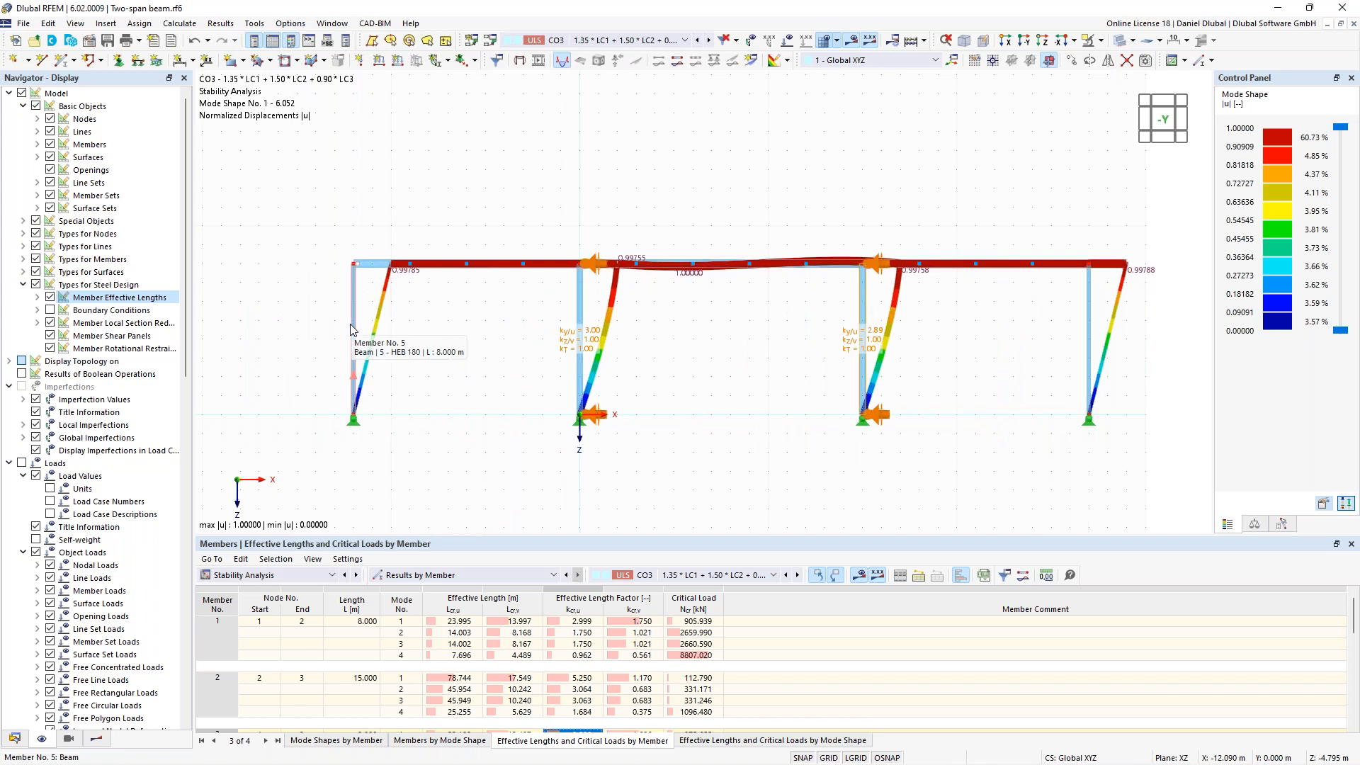
click(351, 330)
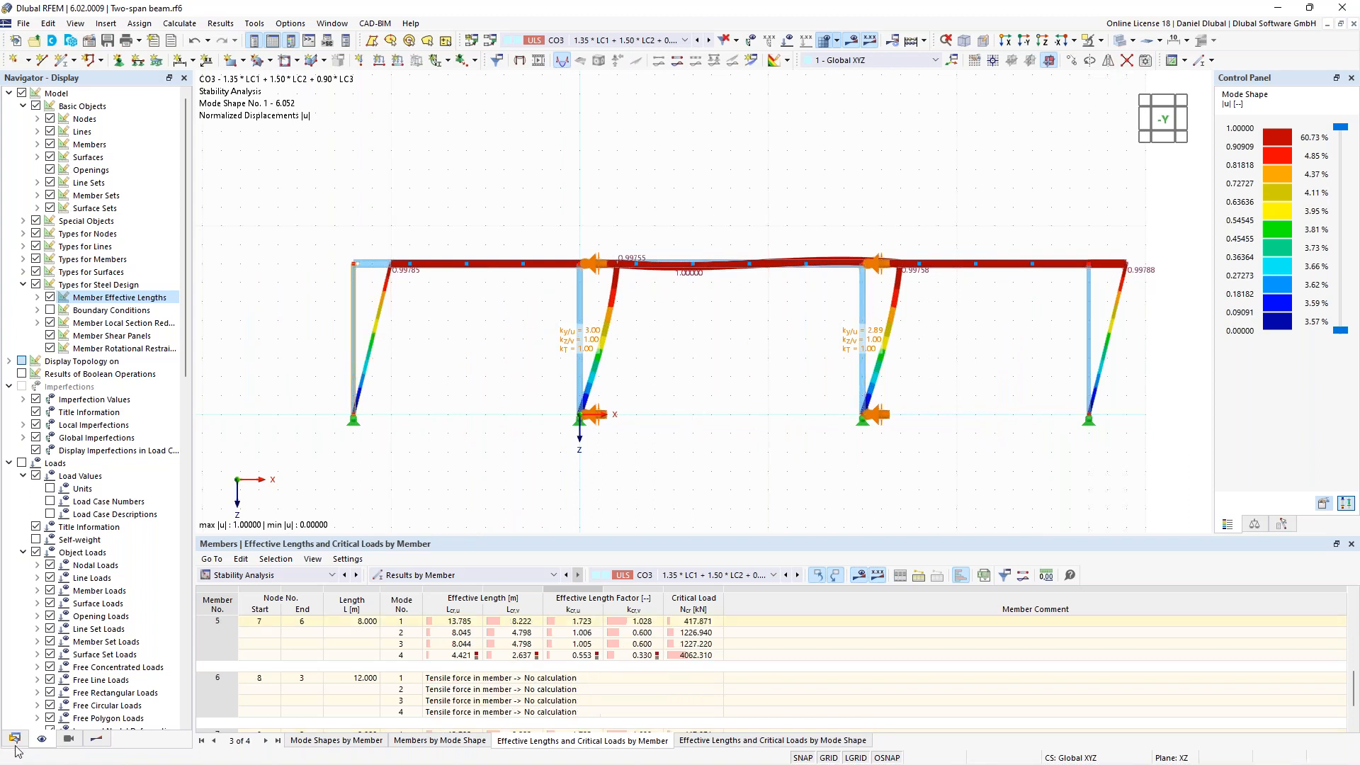
click(14, 738)
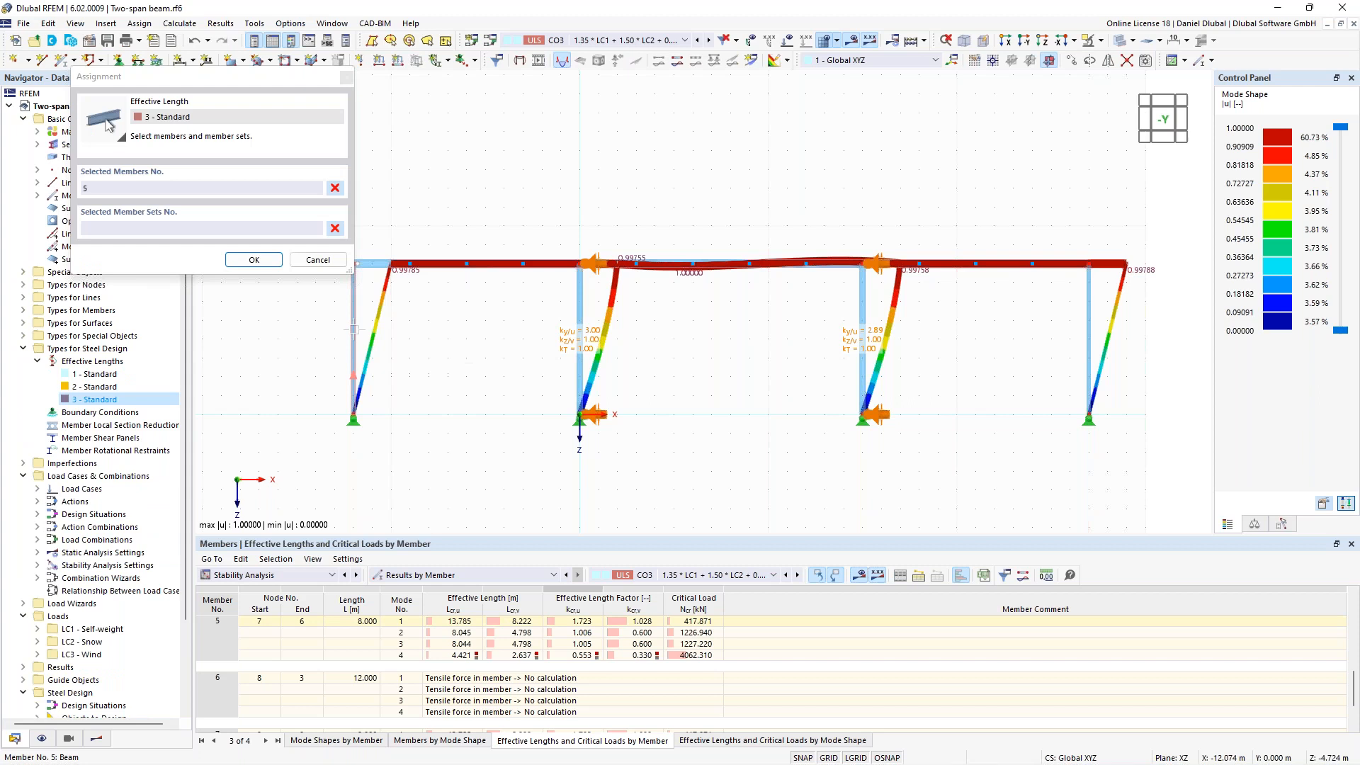
click(1088, 340)
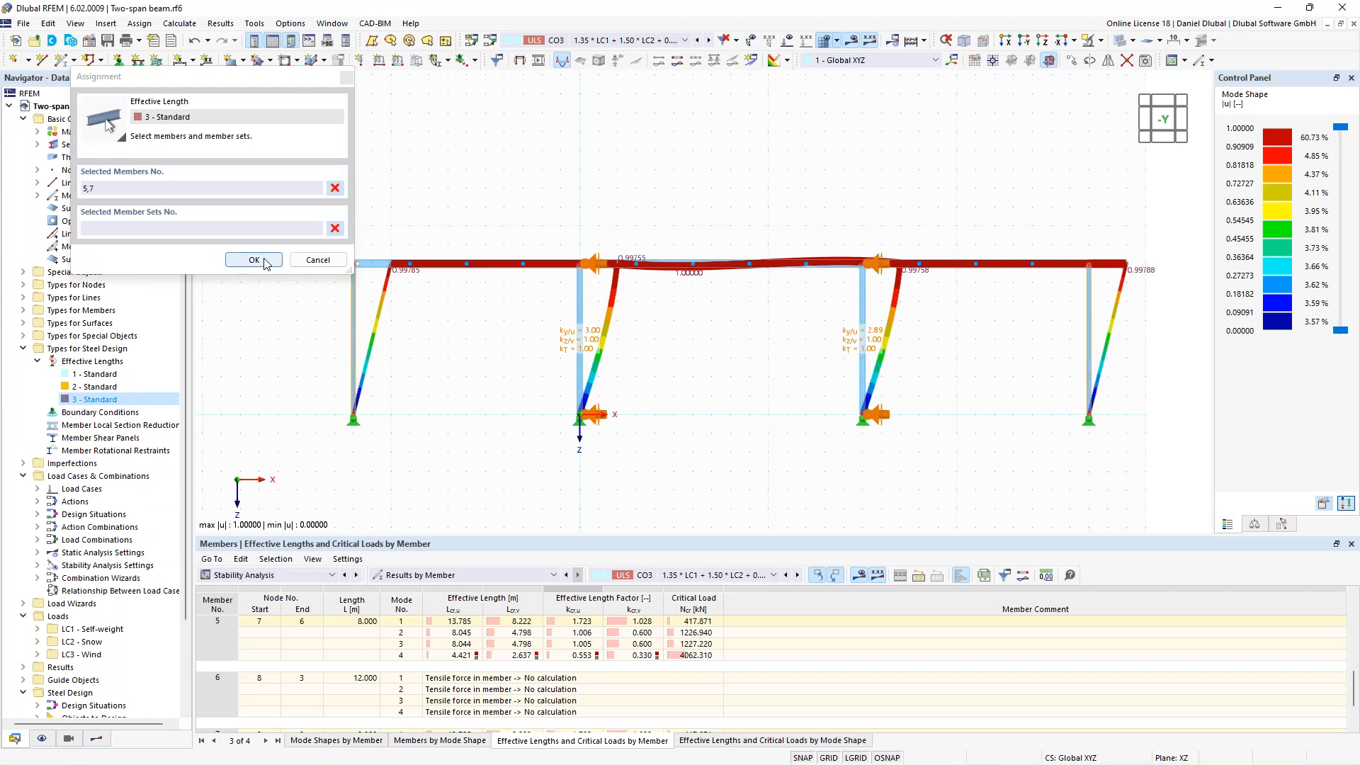
click(253, 259)
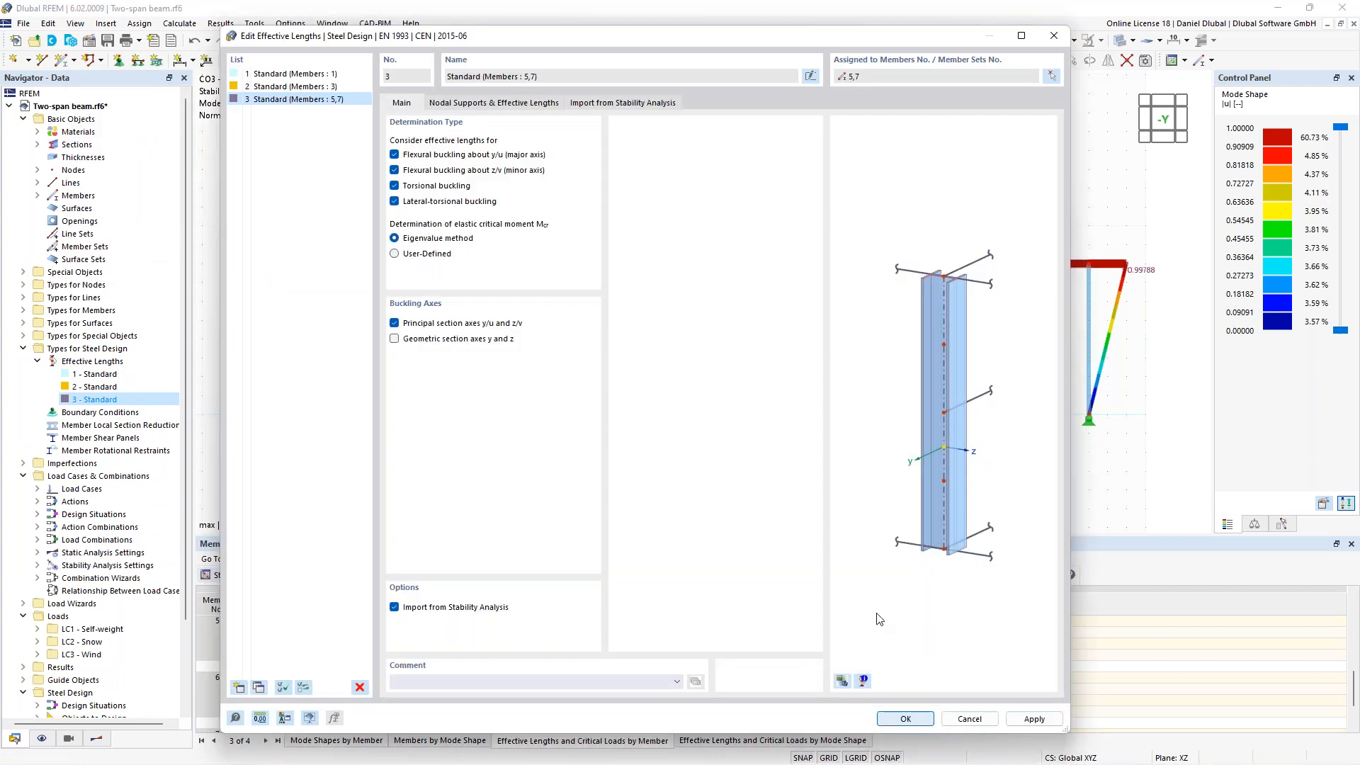
click(910, 718)
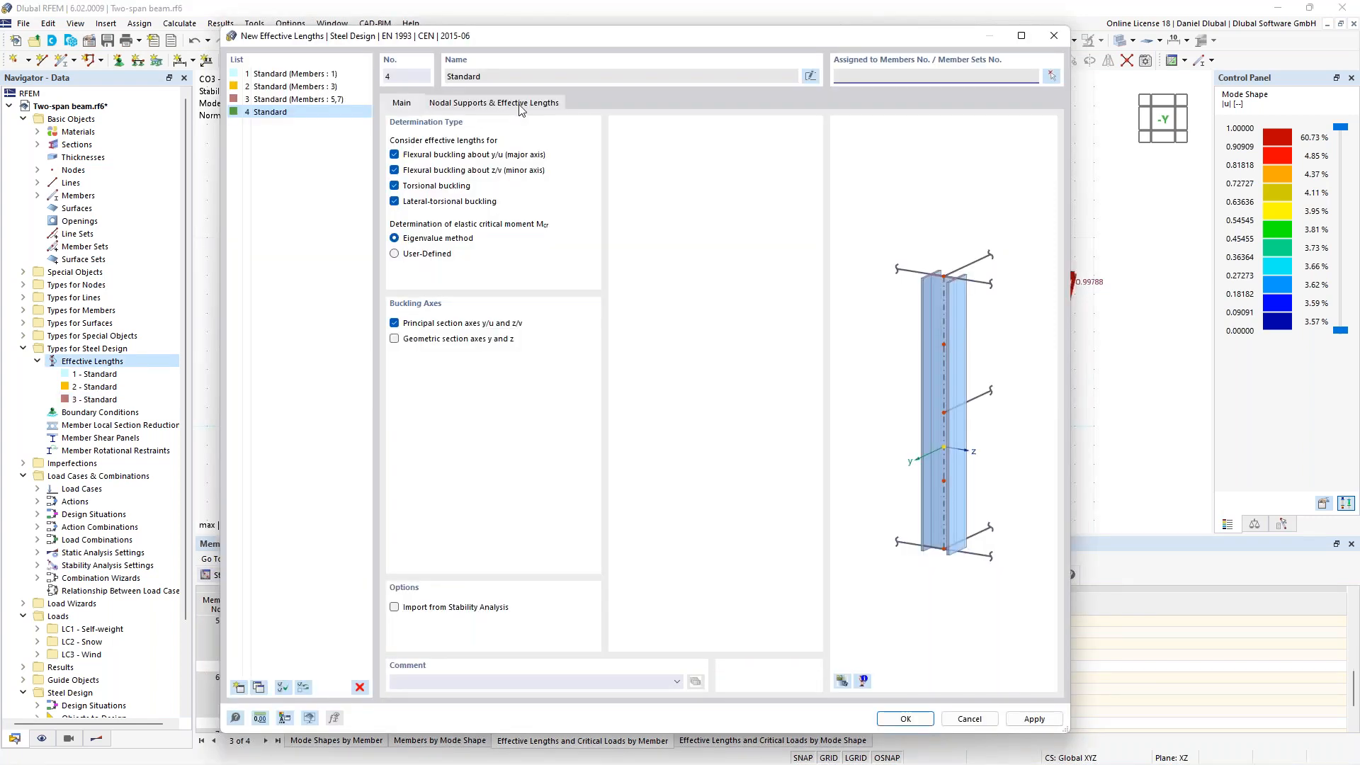
- Add four intermediate nodes to the nodal supports of new effective lengths 4
click(520, 106)
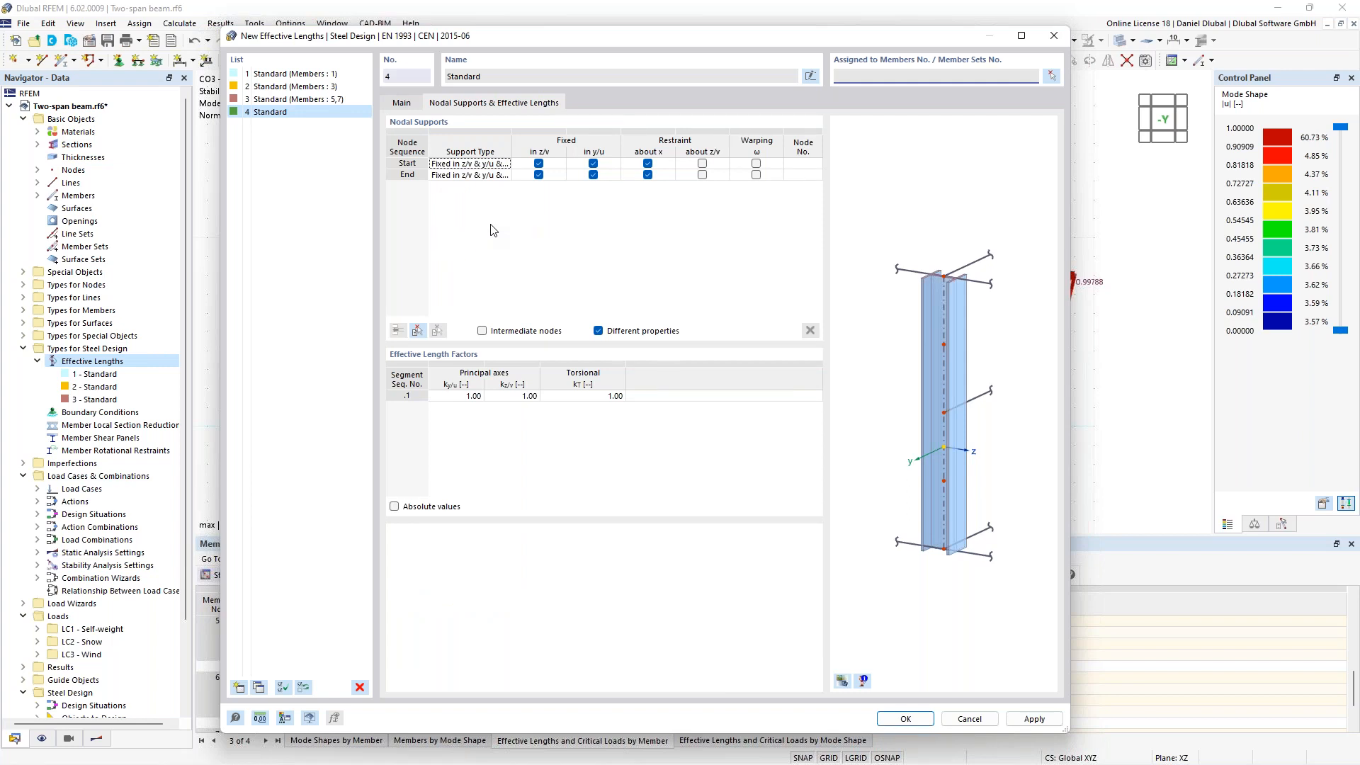
click(482, 330)
click(415, 164)
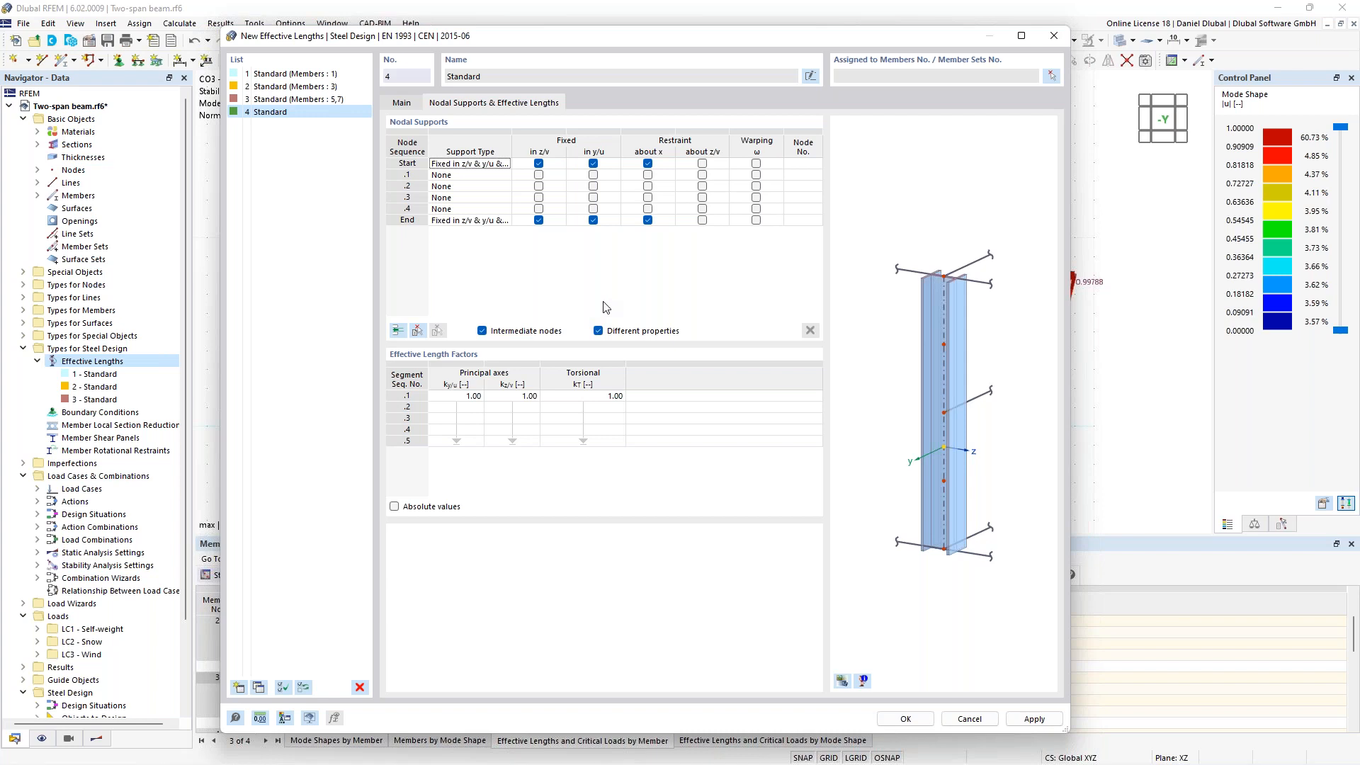
- Fix intermediate nodes .1 and .2 in y/u and set their eccentricity type to At upper flange
click(594, 175)
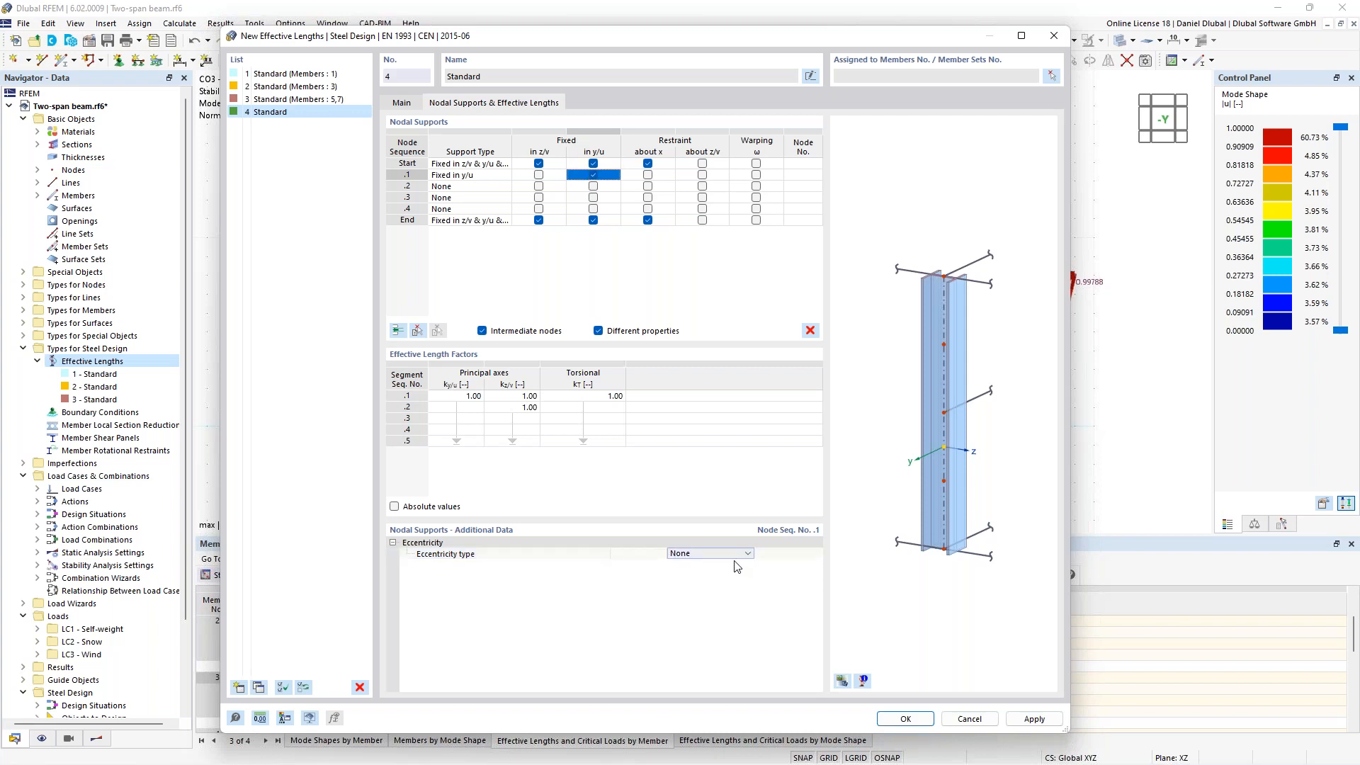
click(737, 556)
click(708, 575)
click(593, 186)
click(742, 555)
click(741, 555)
click(726, 575)
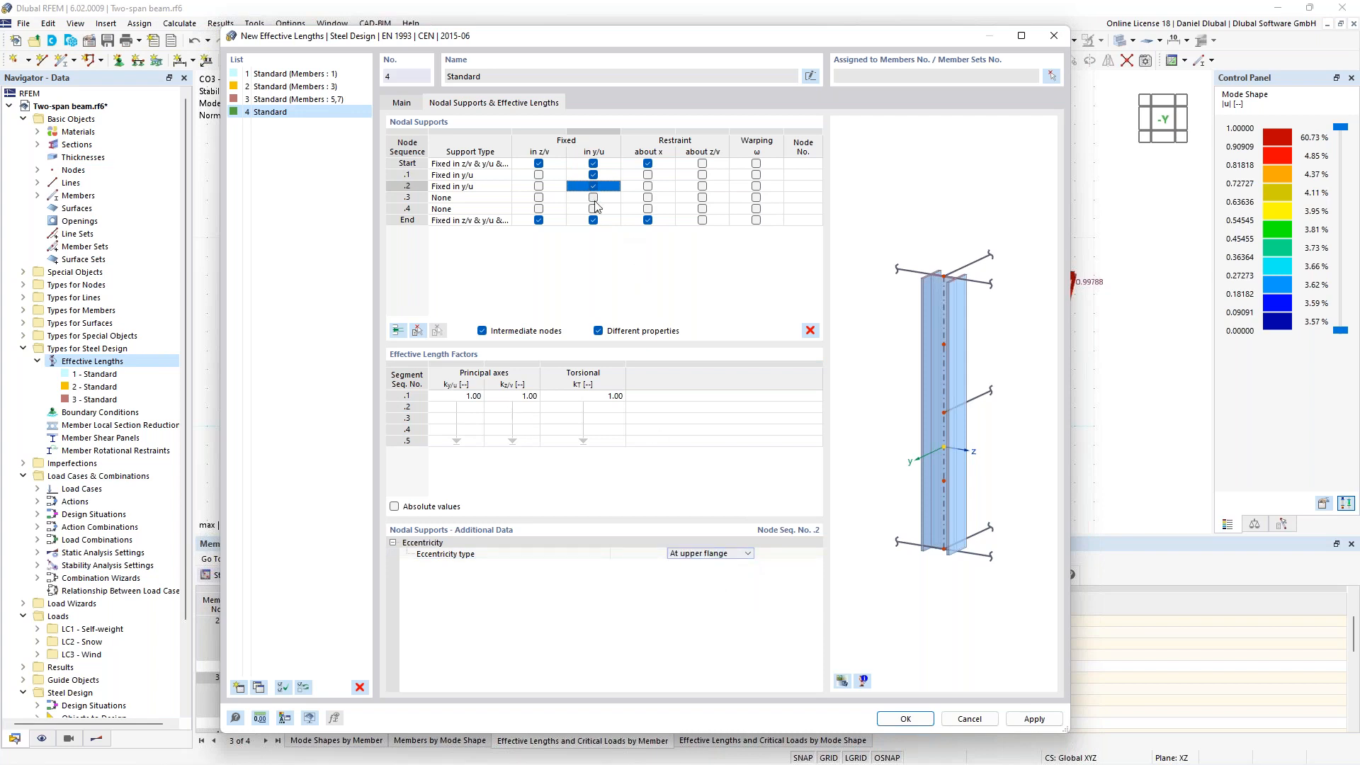
- Fix intermediate nodes .3 and .4 in y/u, with the eccentricity type At upper flange
click(594, 198)
click(744, 553)
click(702, 565)
click(593, 209)
click(742, 555)
click(743, 553)
click(722, 574)
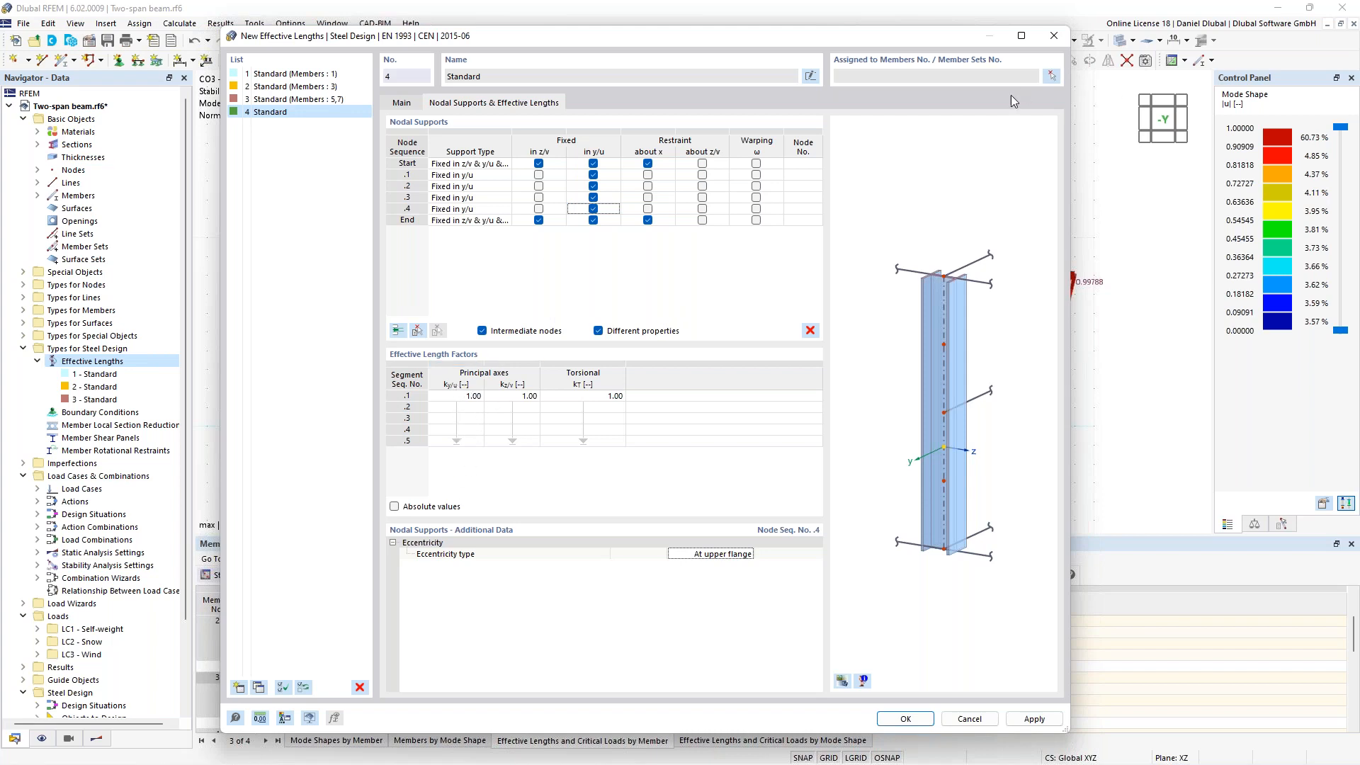
- Assign effective lengths 4 - Standard to the three beams, members 2, 4 and 6, and accept
click(1055, 81)
click(641, 276)
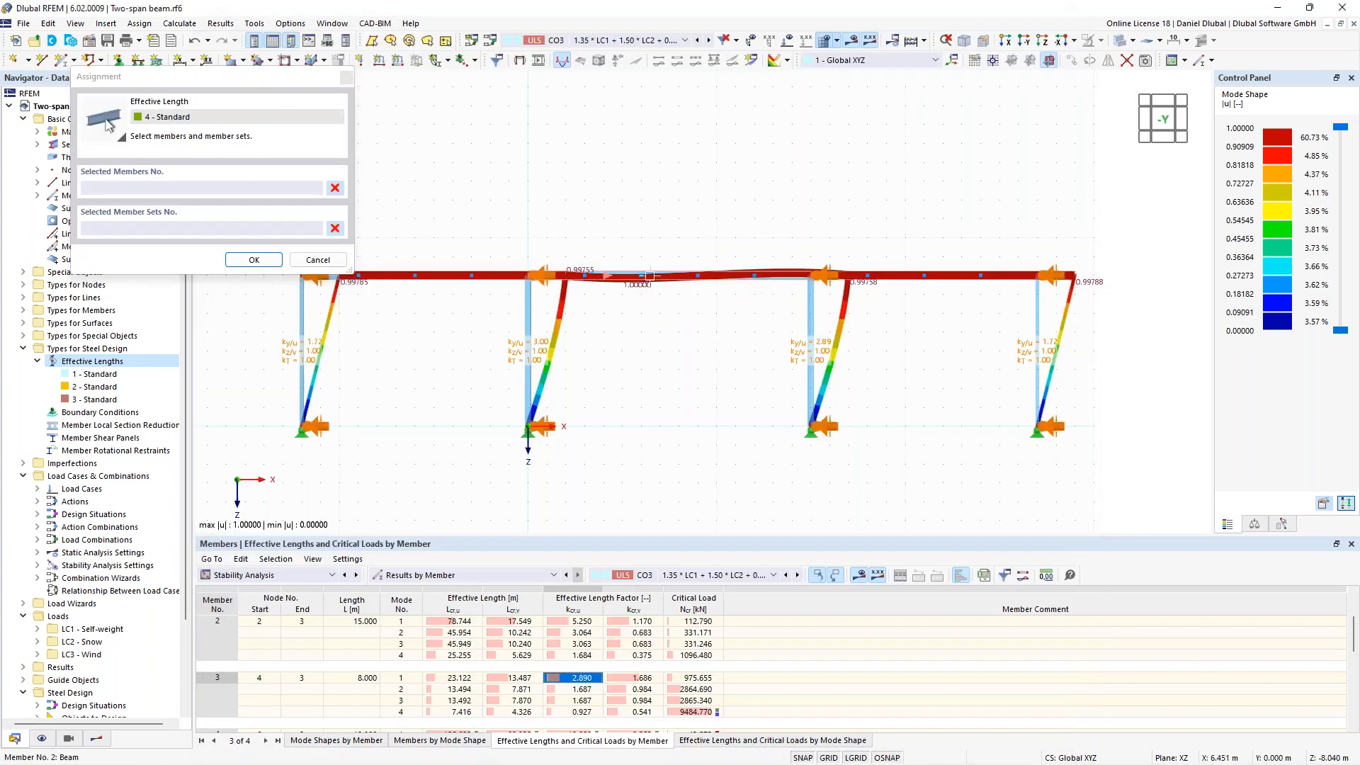
click(486, 276)
click(932, 269)
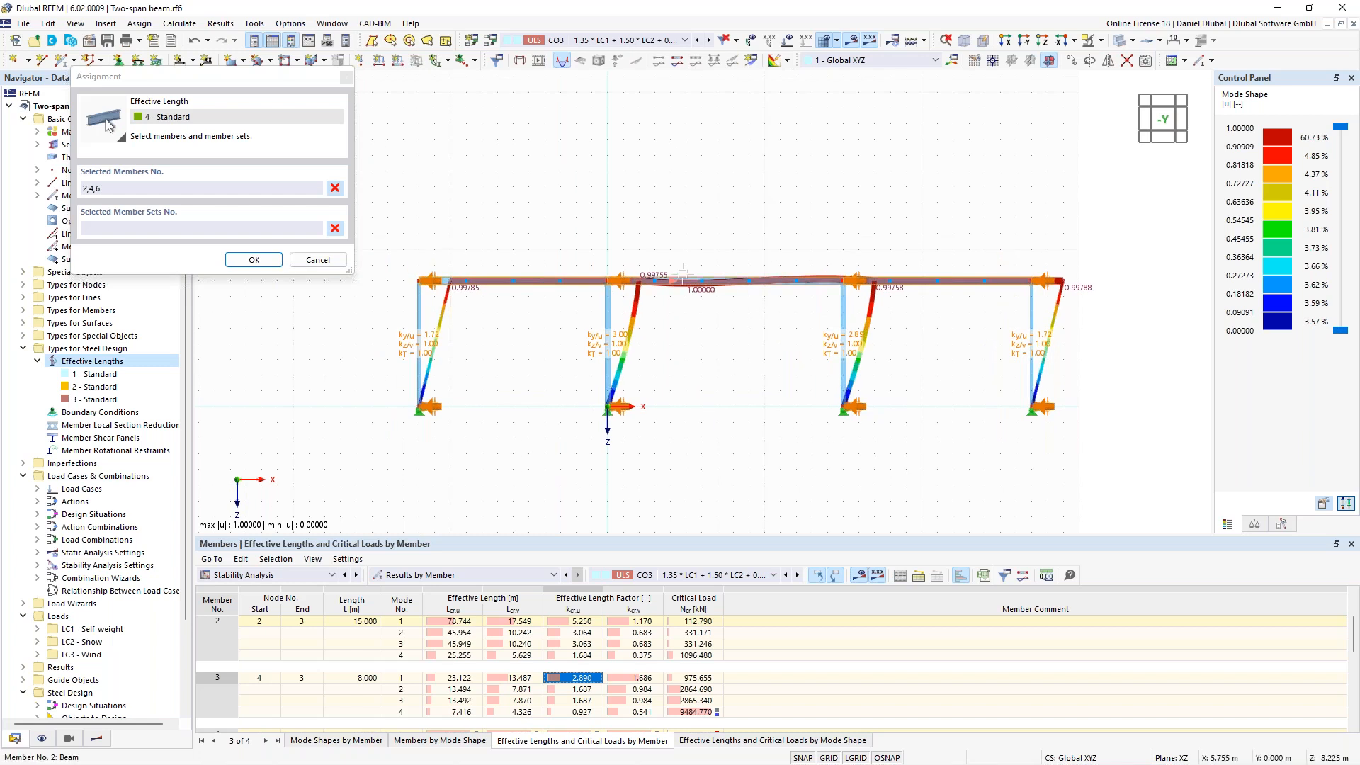
click(254, 260)
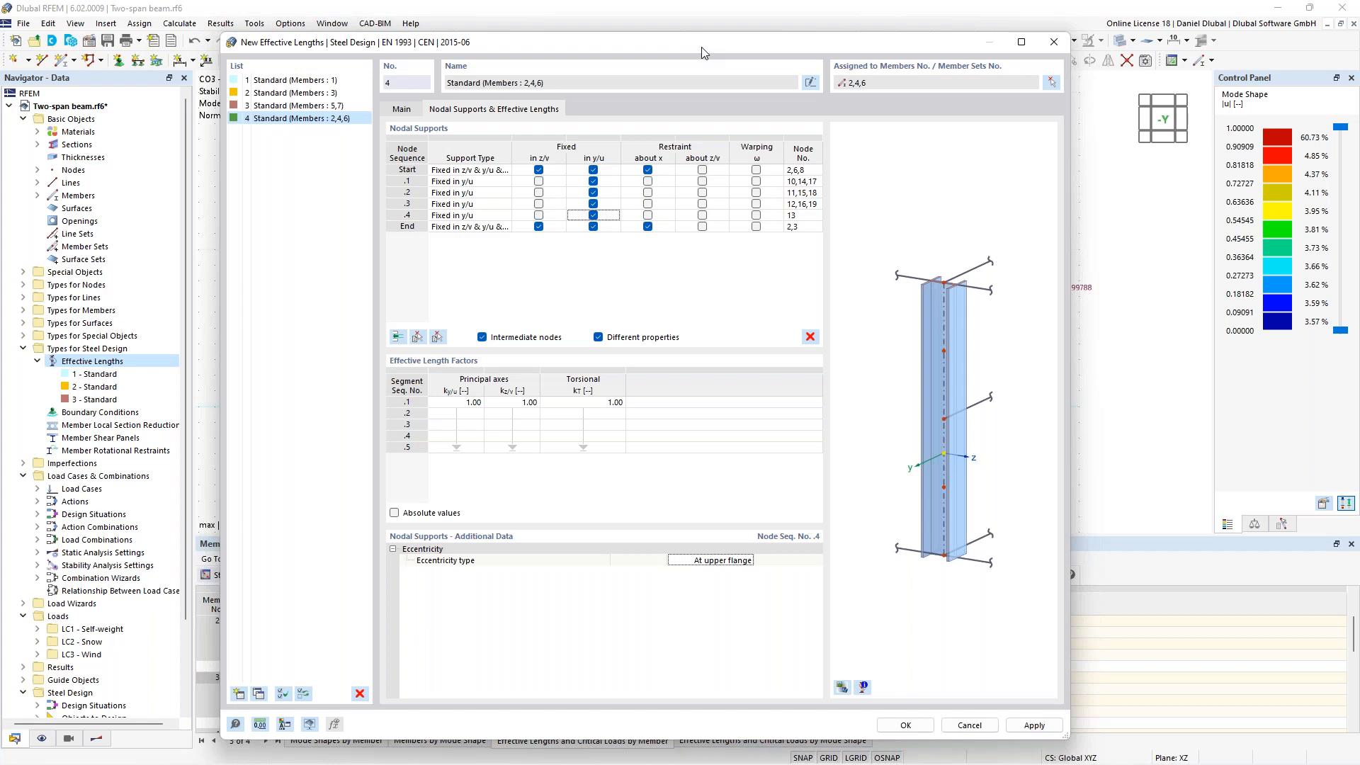
key(Return)
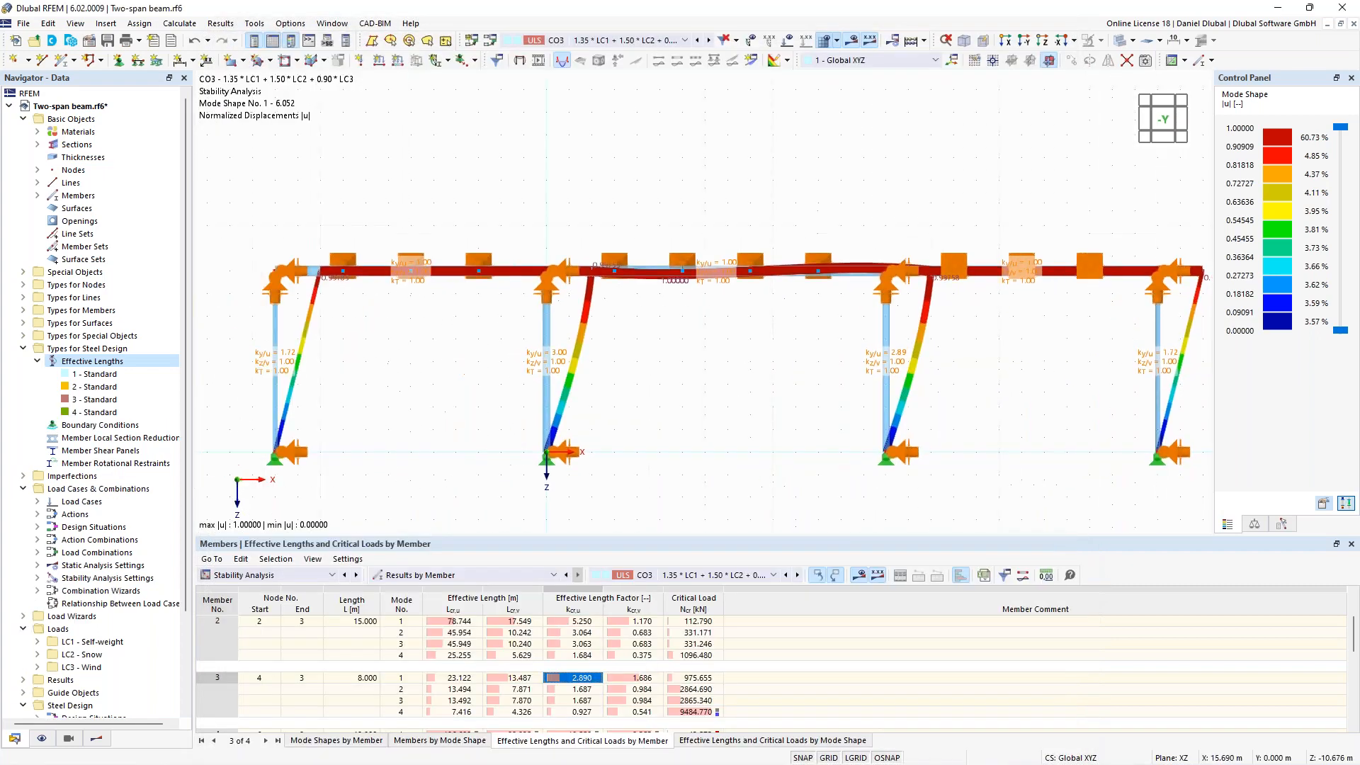
- Run Calculate All for the frame, including the steel design, and return to the model's data tree
middle_drag(874, 208, 791, 215)
scroll(782, 249, up, 2)
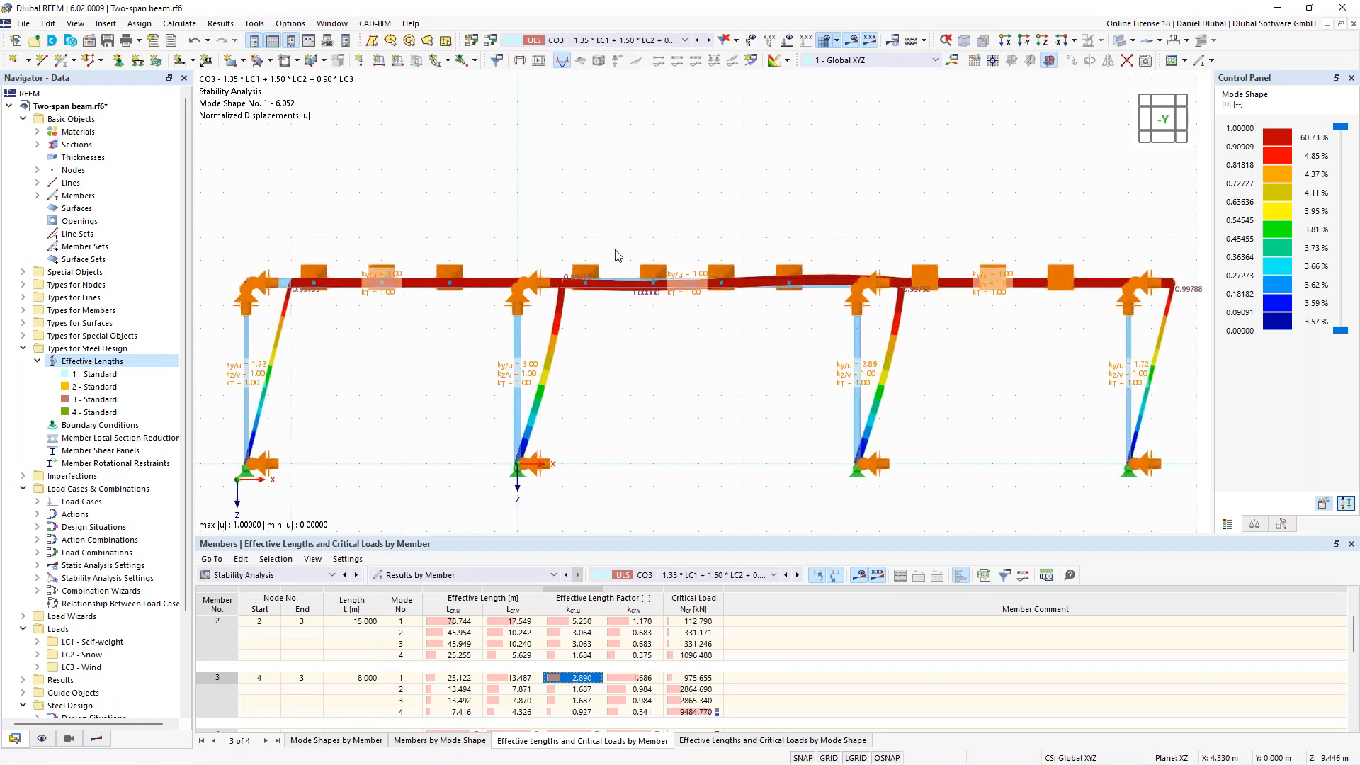
scroll(615, 251, down, 2)
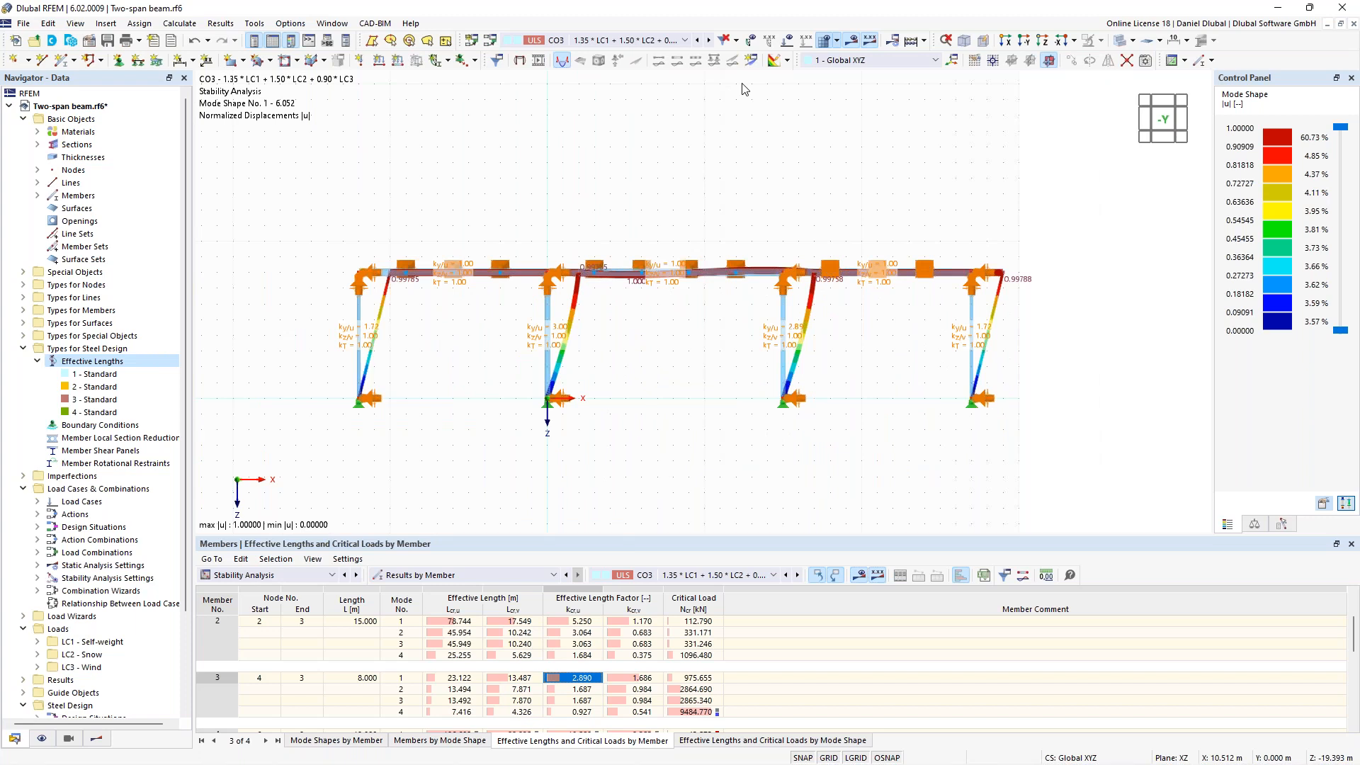
click(923, 40)
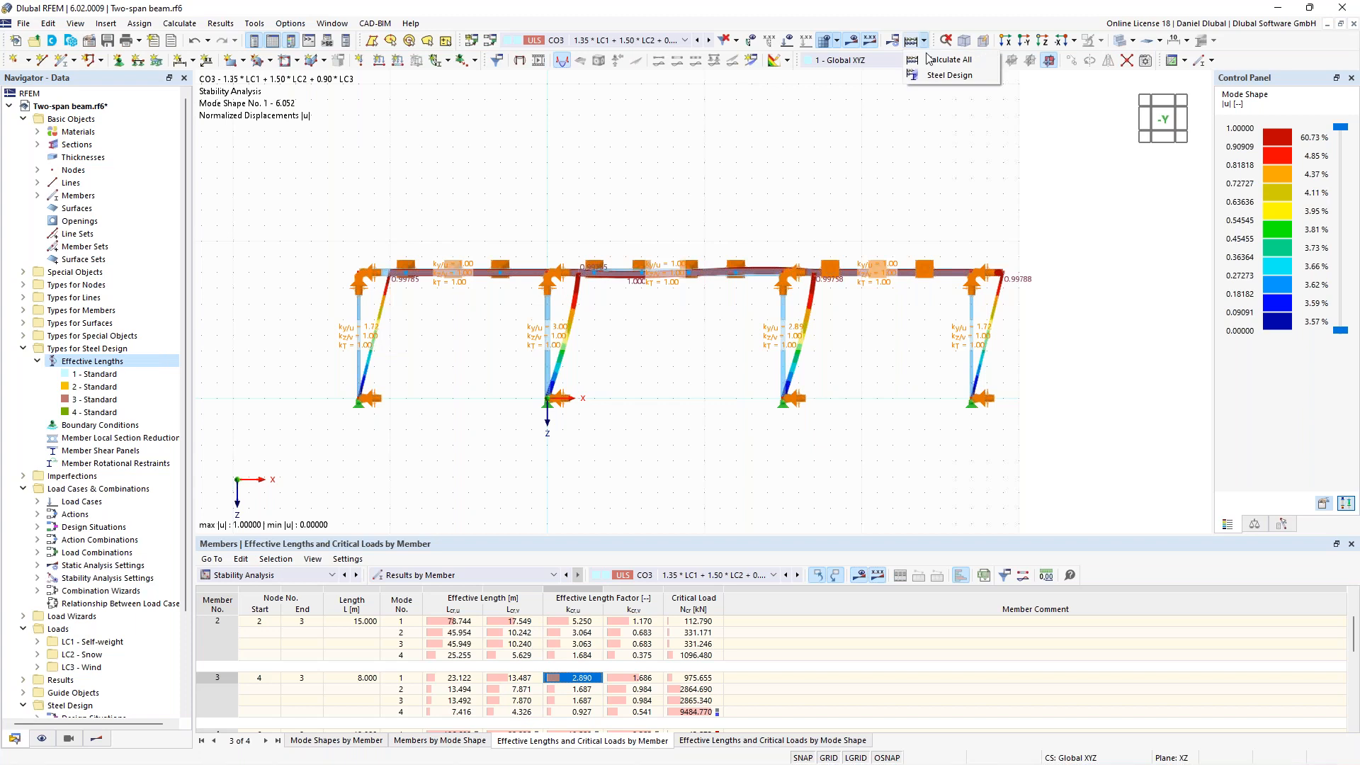
click(935, 60)
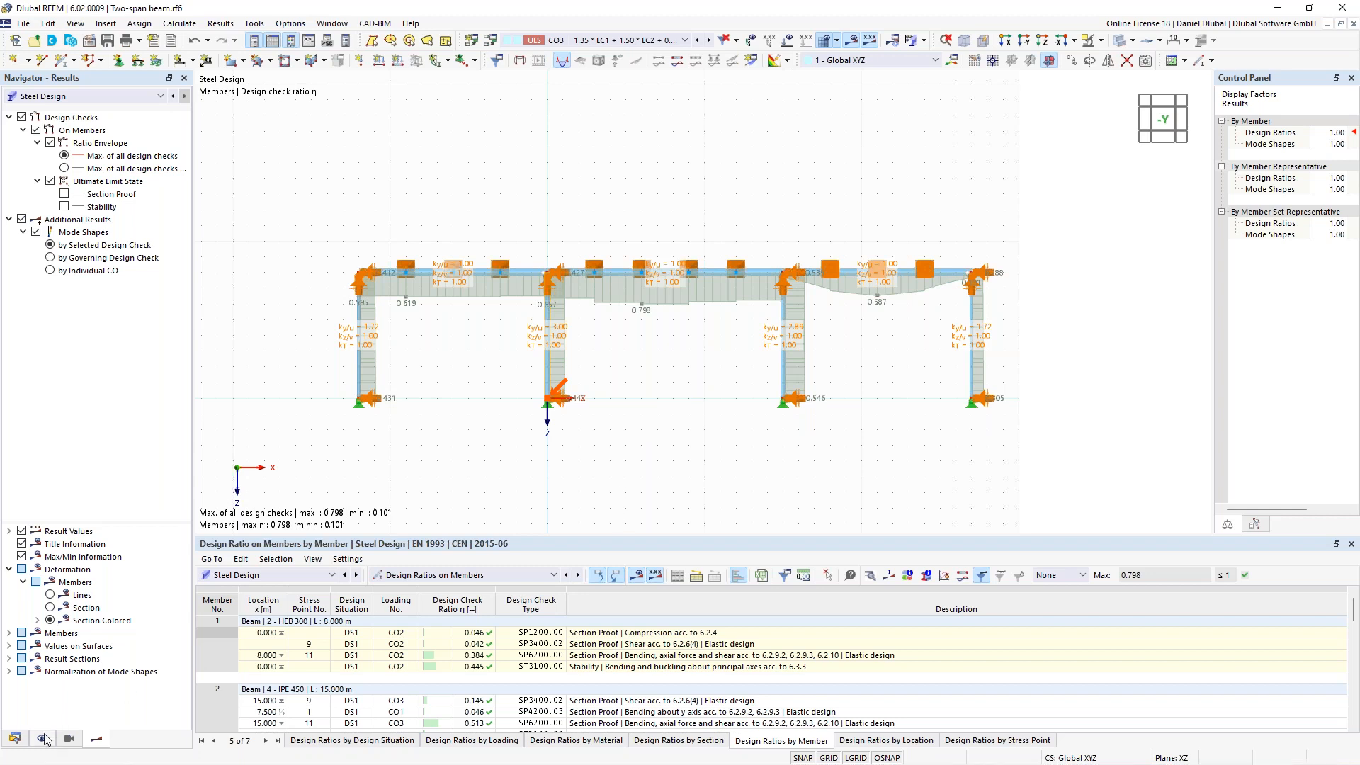
click(15, 738)
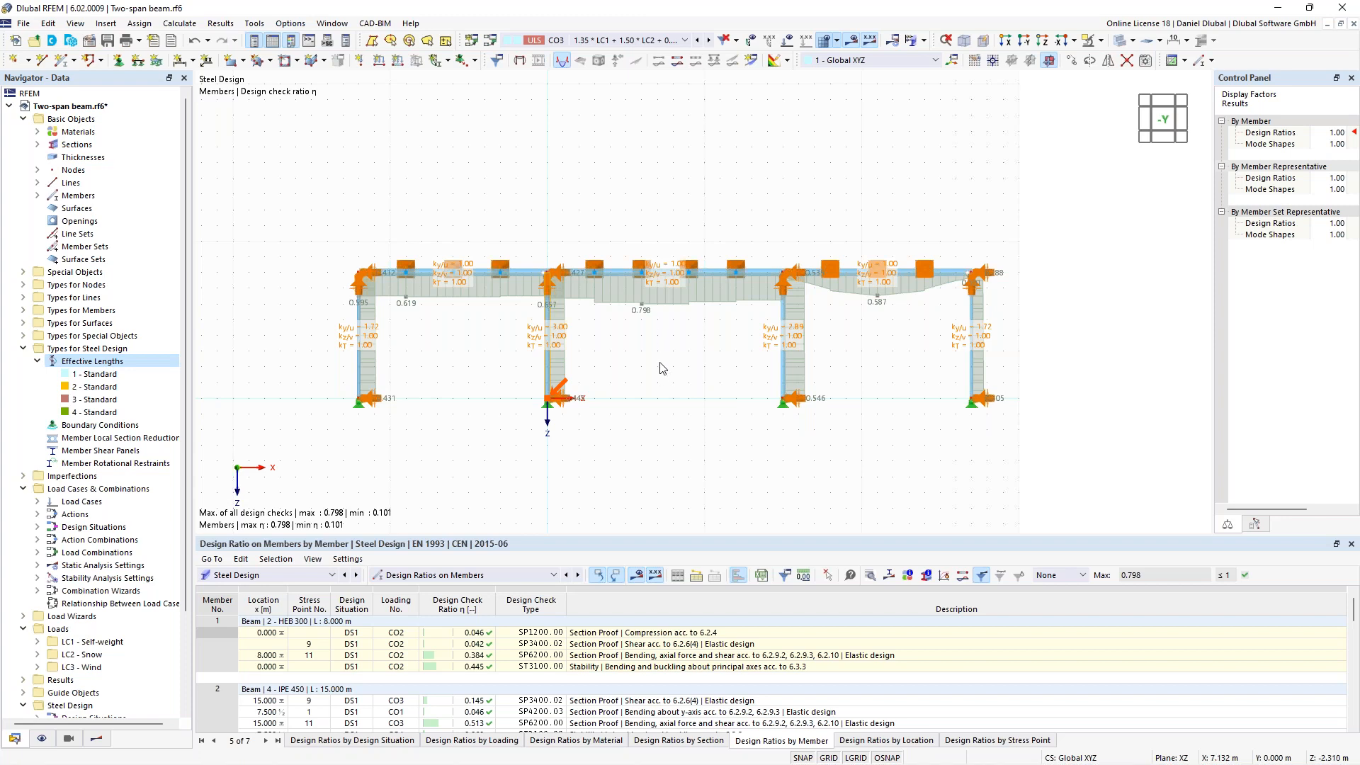
- Examine the design check details and buckling formulas of the ST3100 stability check for member 1
click(656, 667)
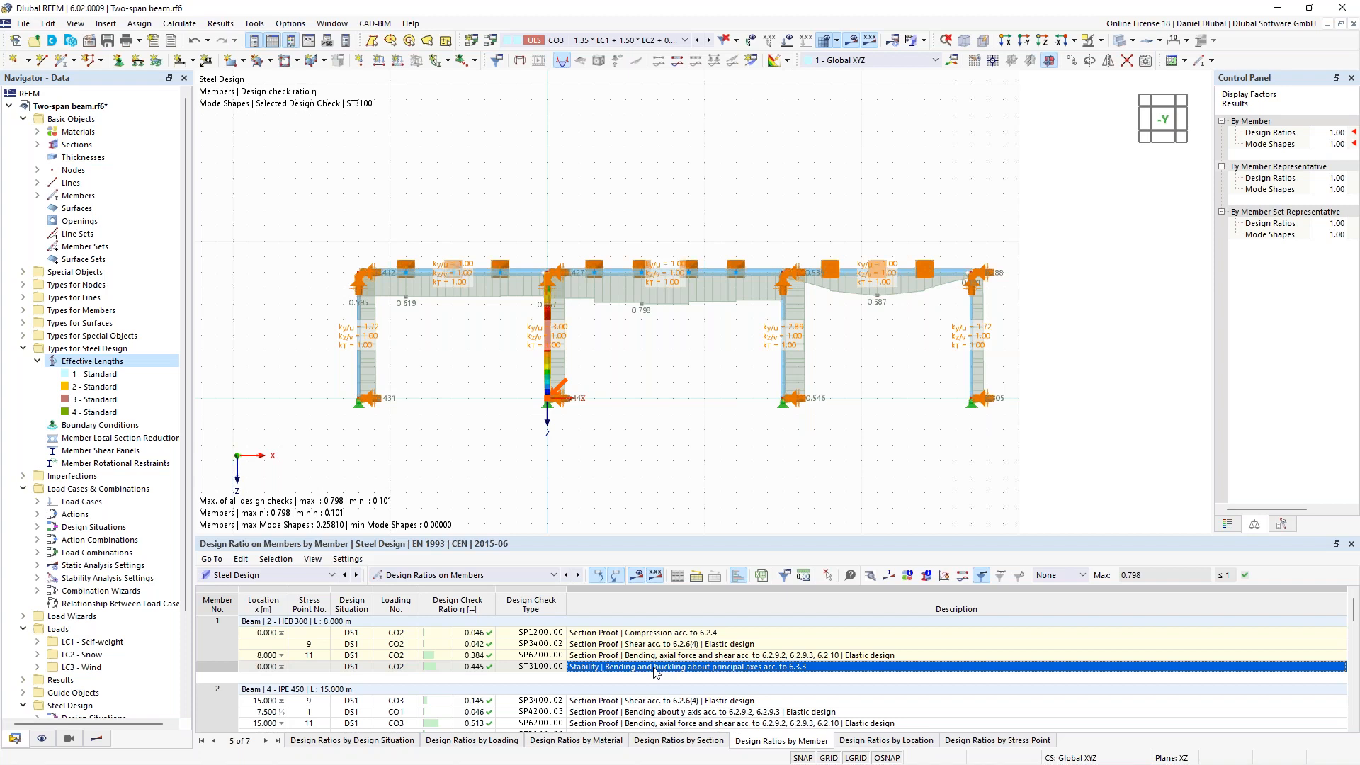
double_click(657, 670)
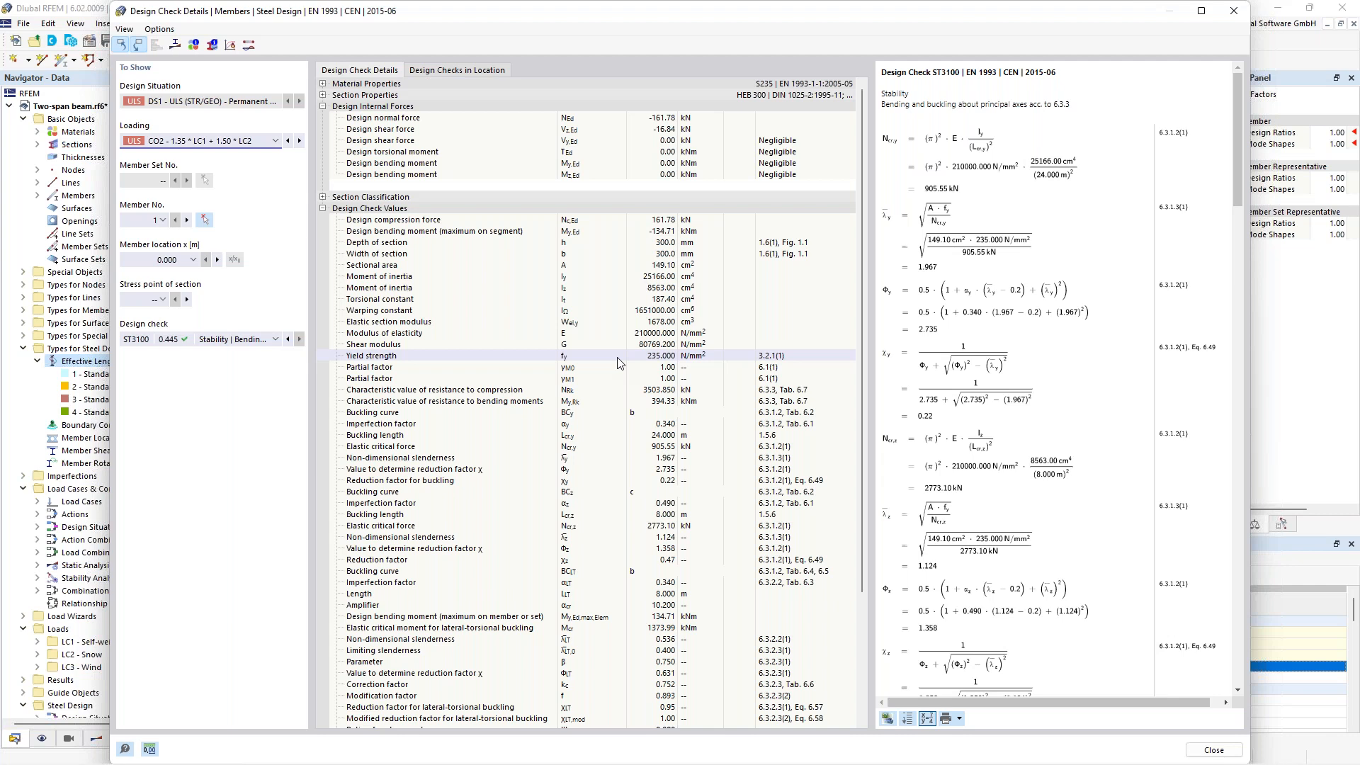
scroll(1067, 241, down, 15)
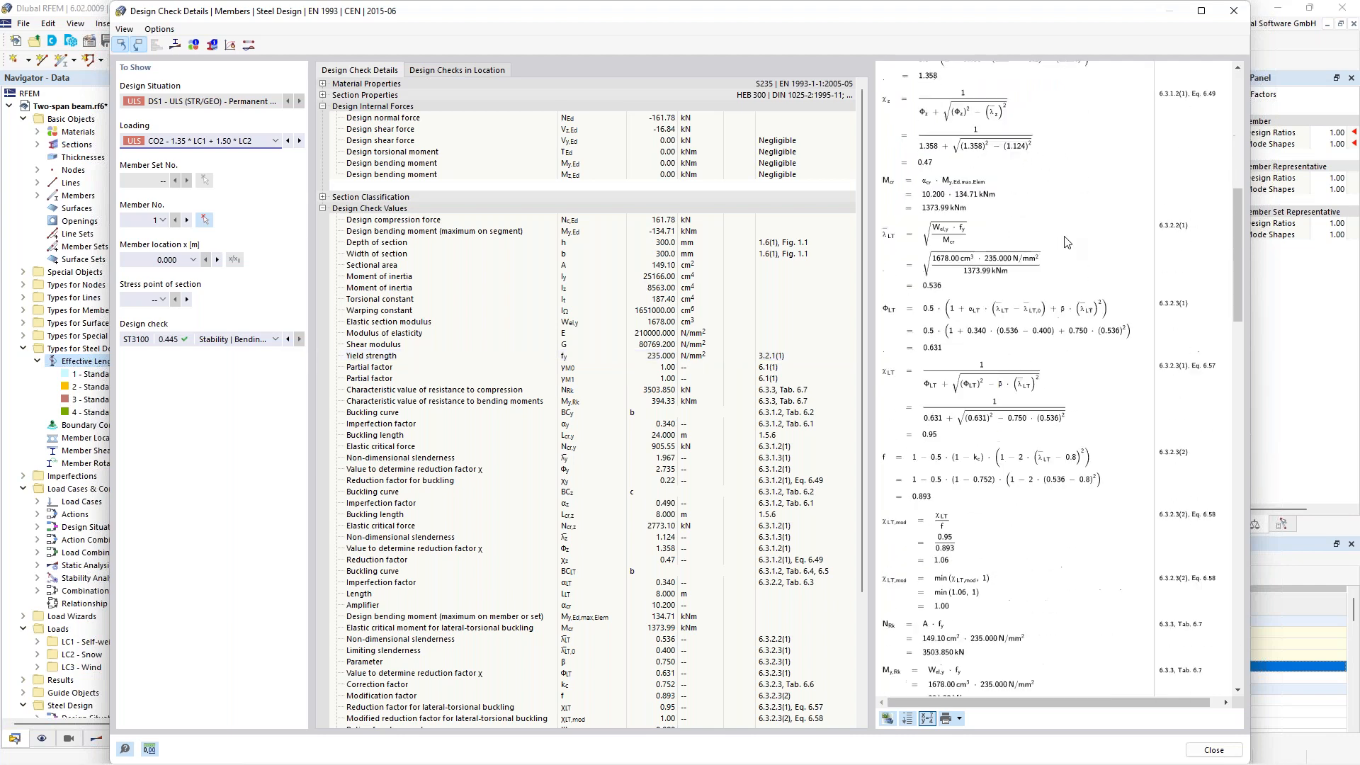
scroll(1068, 241, down, 10)
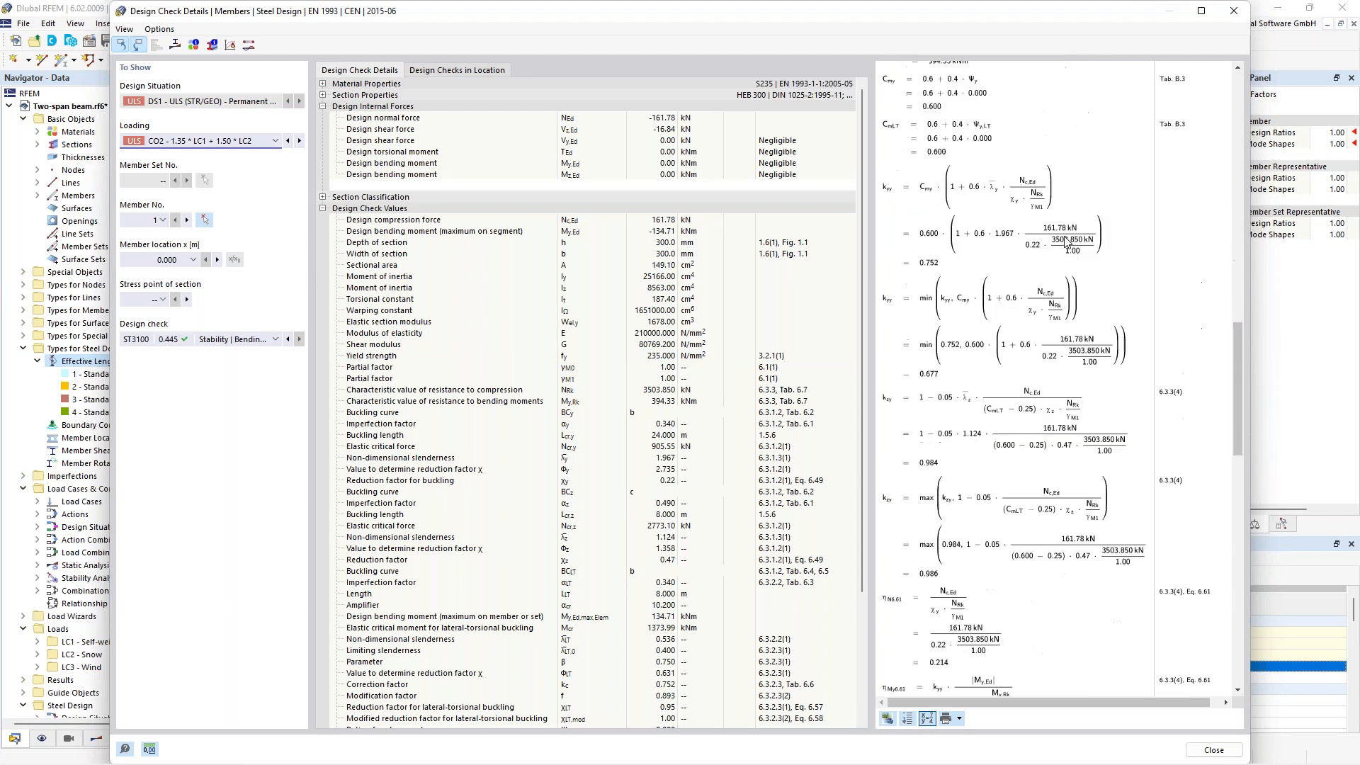
scroll(1026, 268, up, 5)
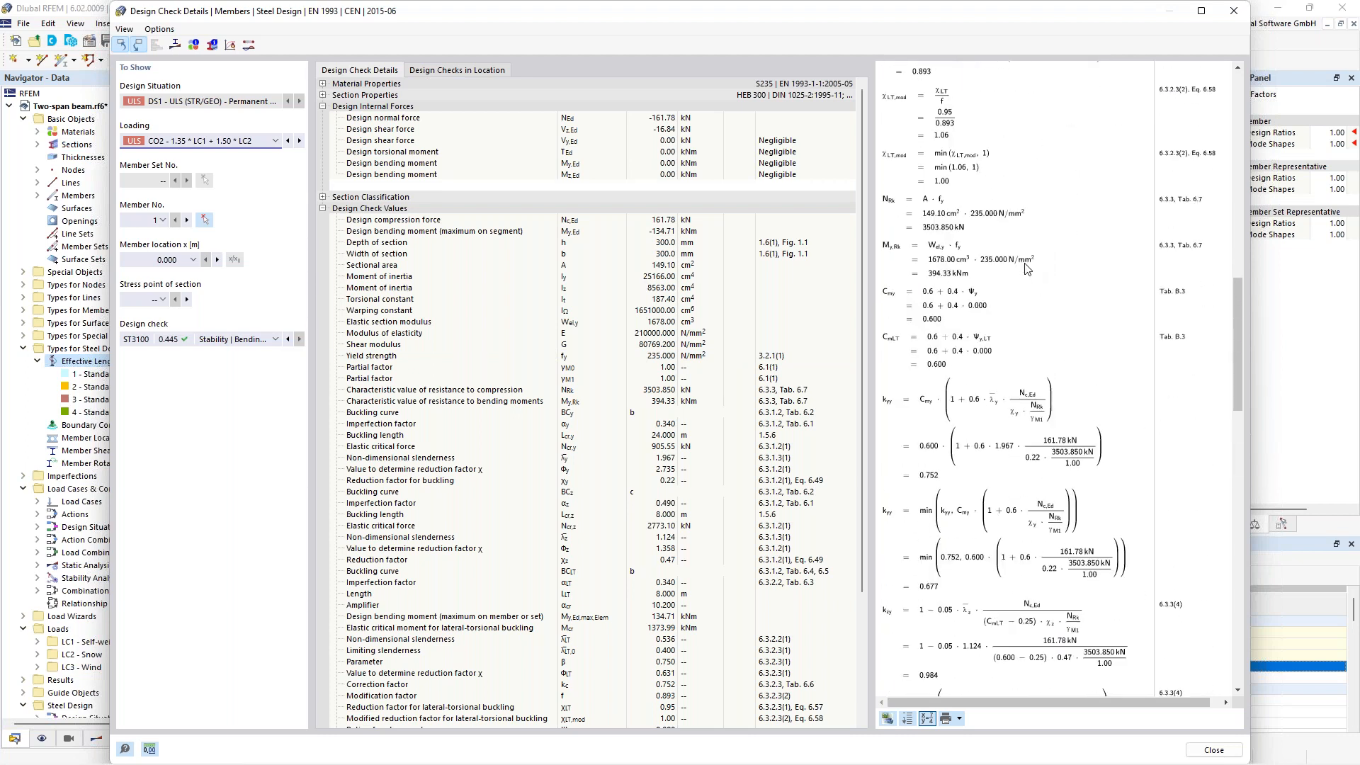
scroll(1026, 268, up, 10)
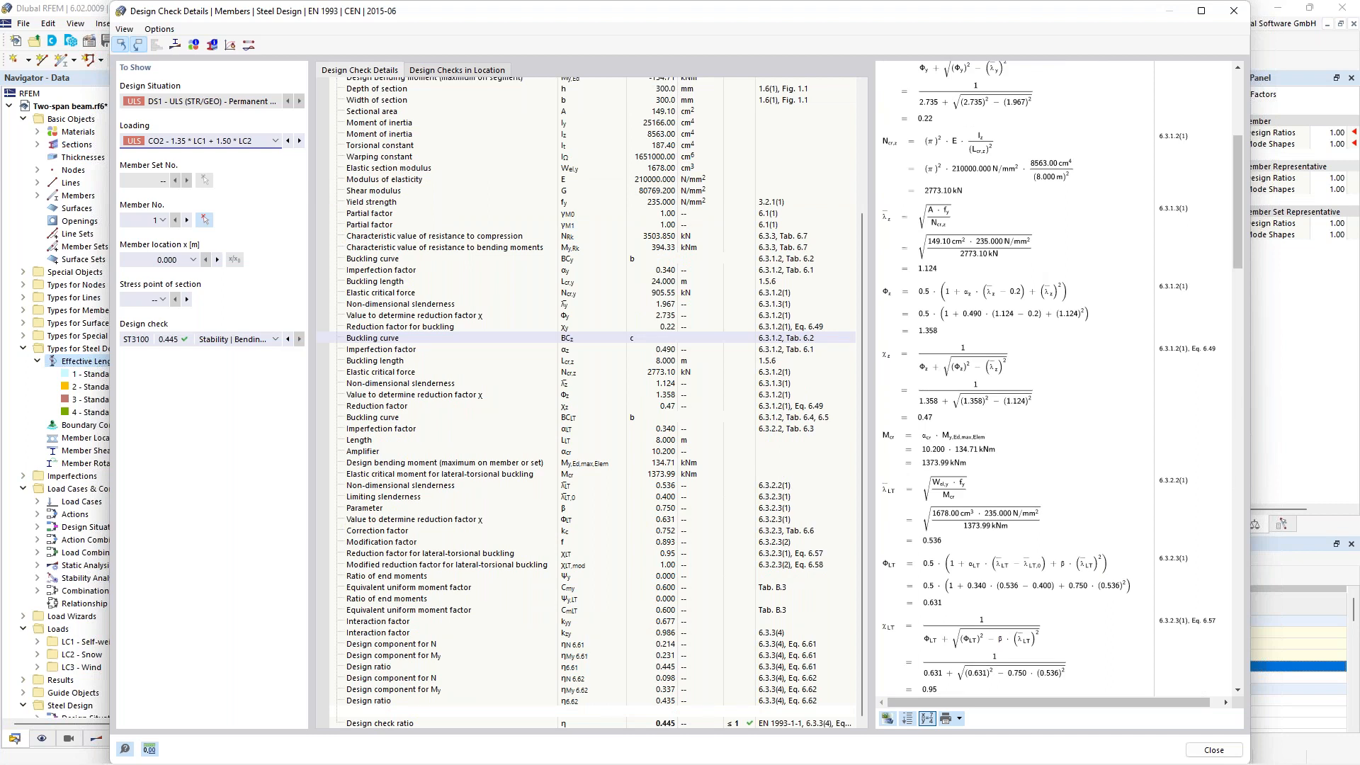
scroll(551, 363, up, 5)
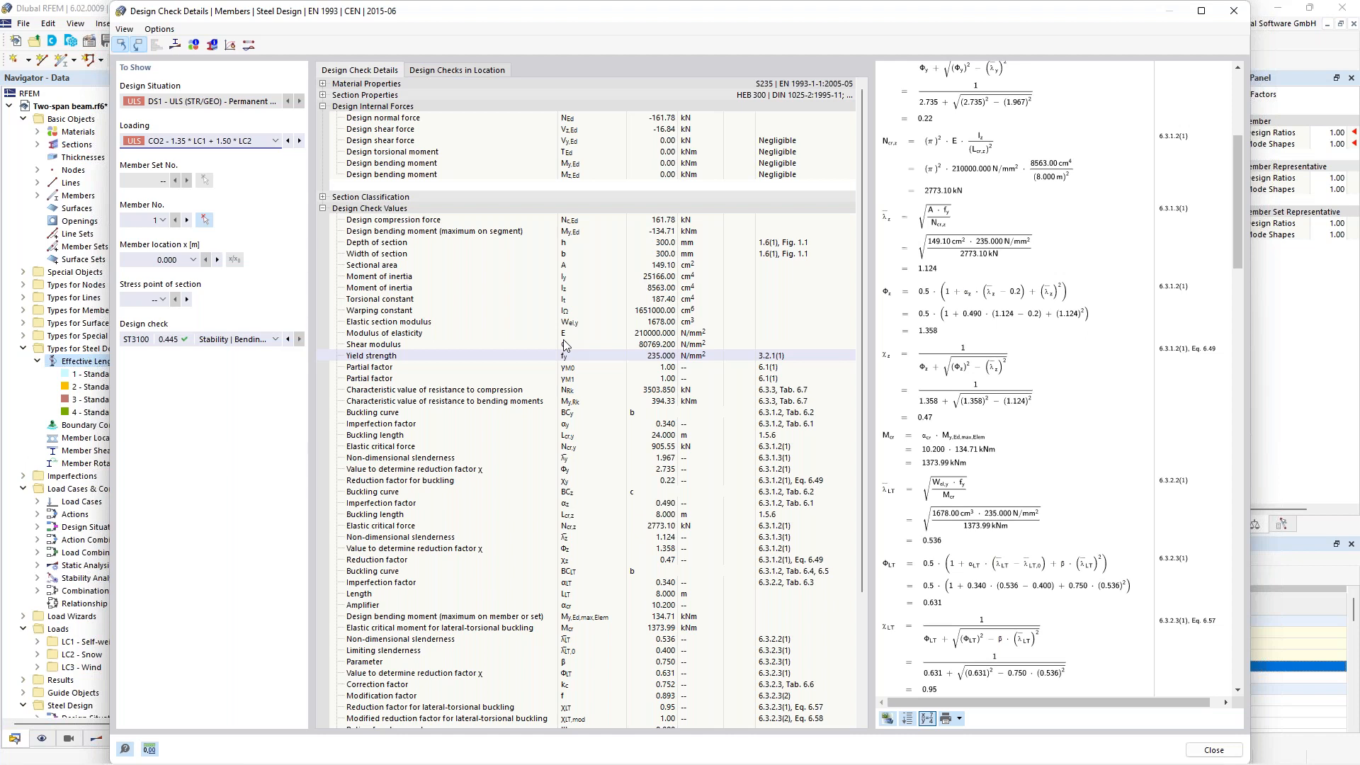
key(Escape)
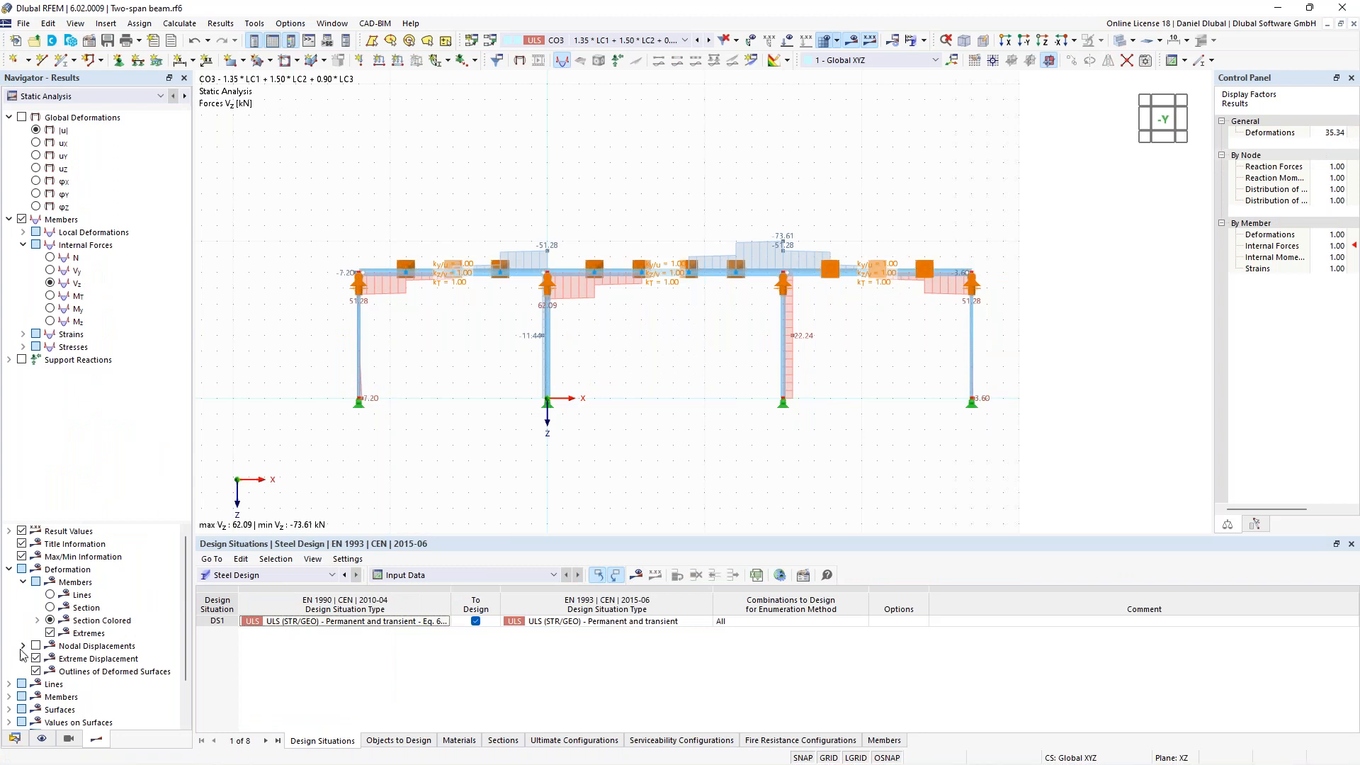
- Set the effective length factor k y/u of effective lengths 1 - Standard to 1.00
click(14, 738)
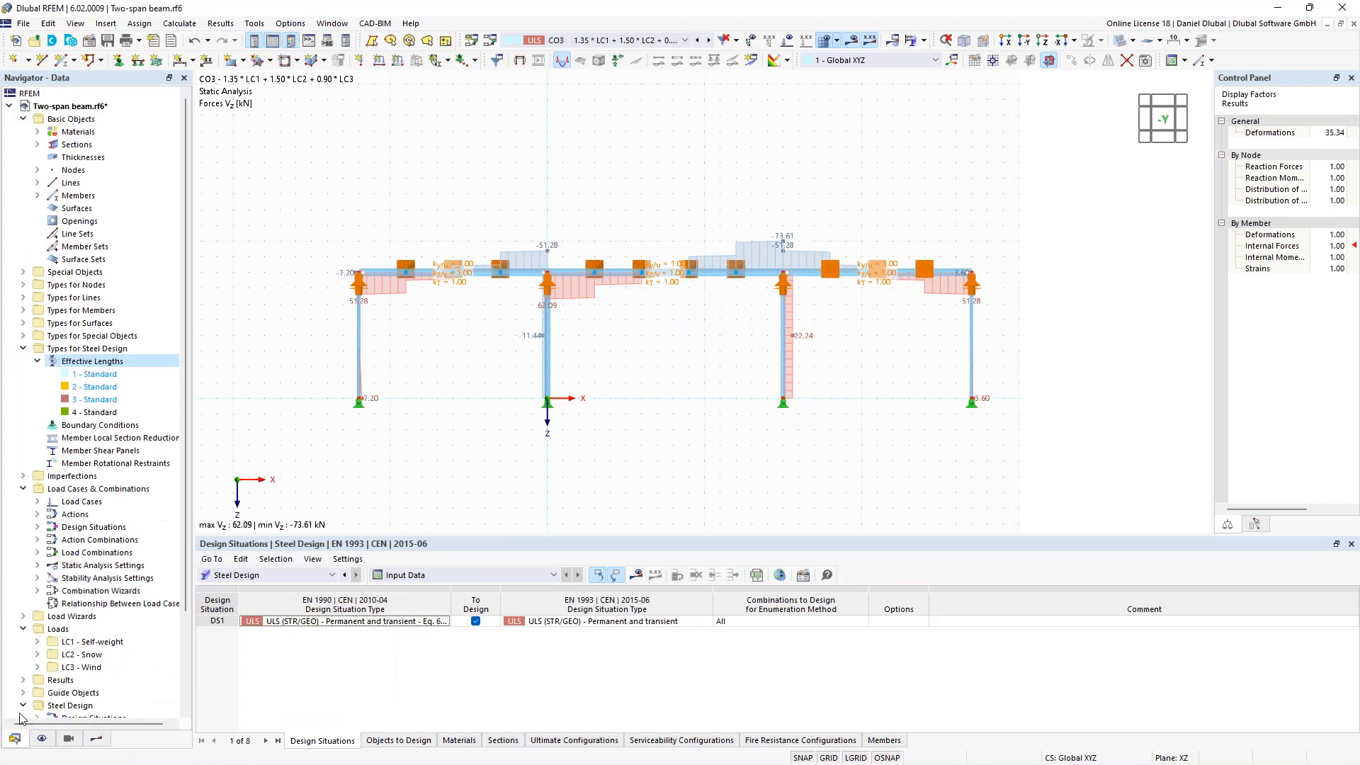
click(125, 377)
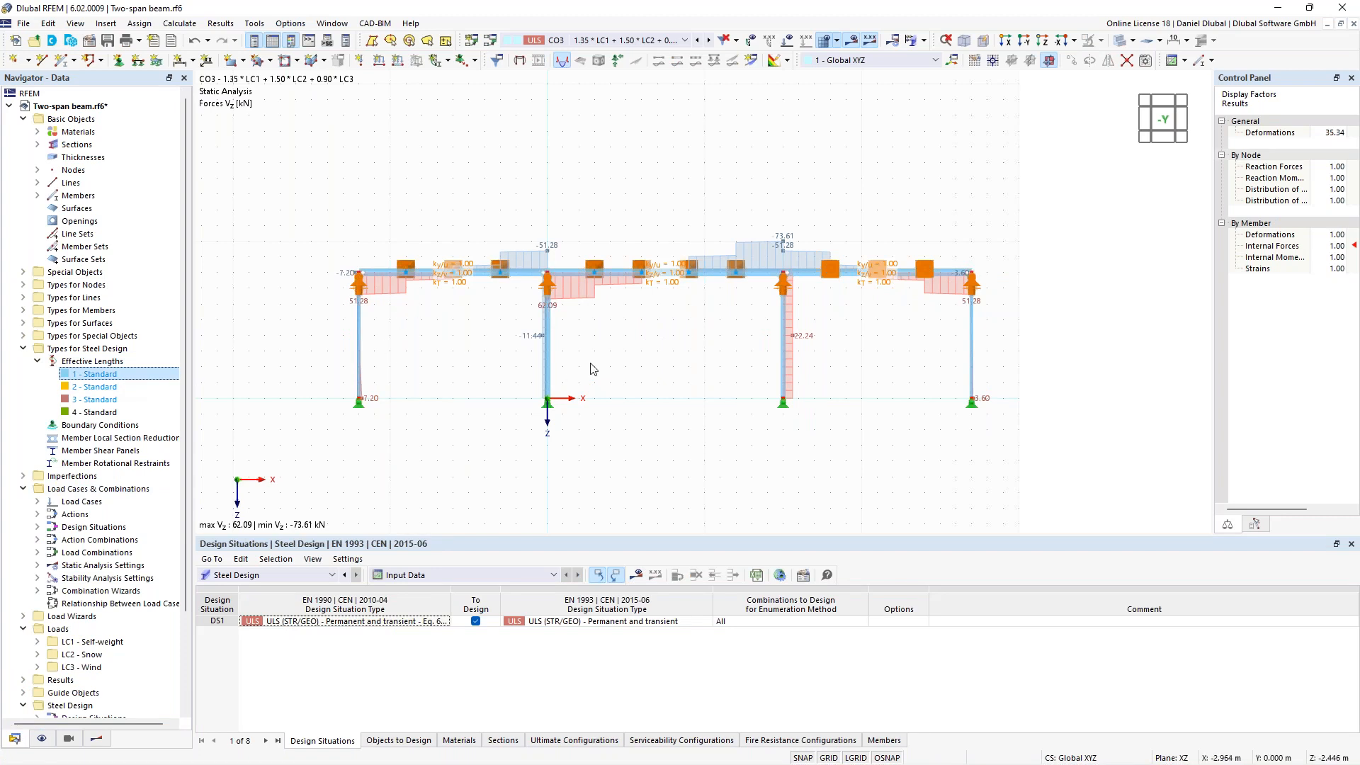
double_click(130, 377)
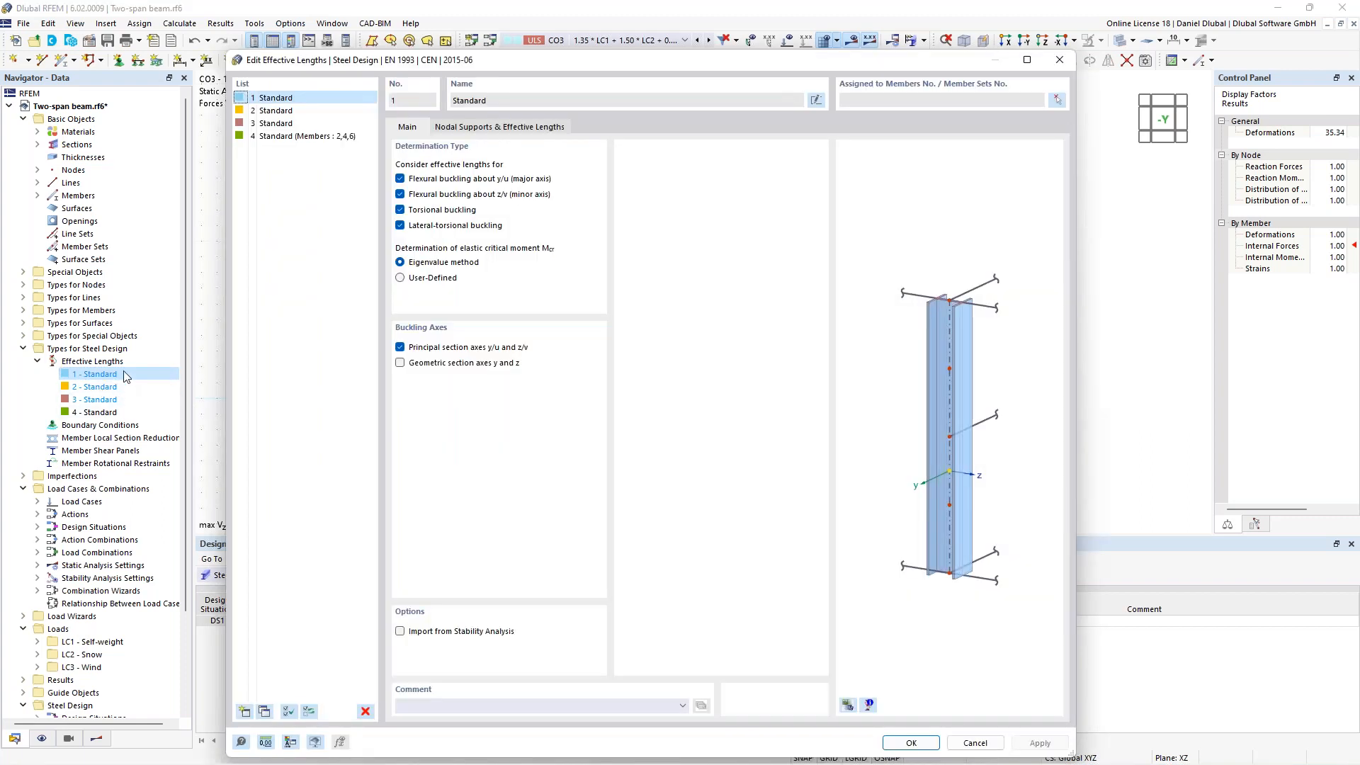
click(518, 135)
click(473, 420)
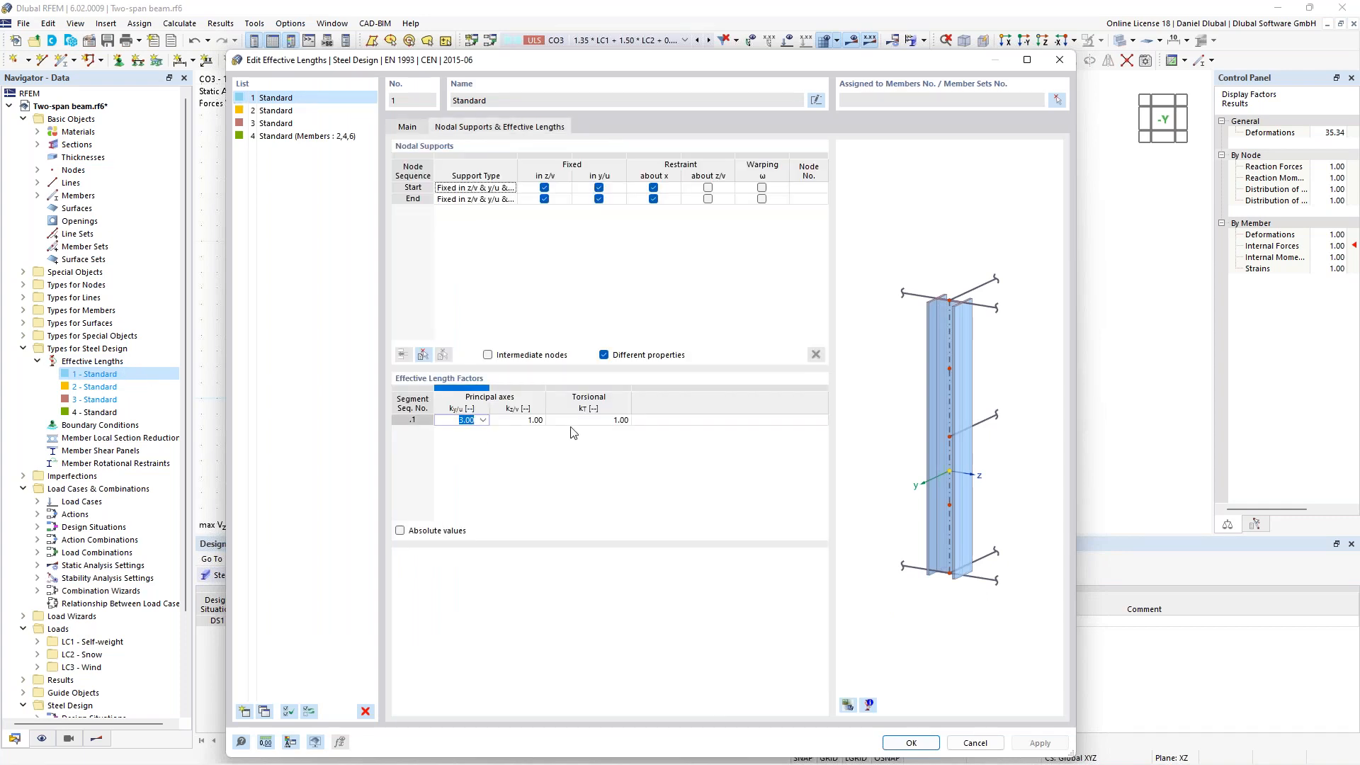
text(1)
key(Return)
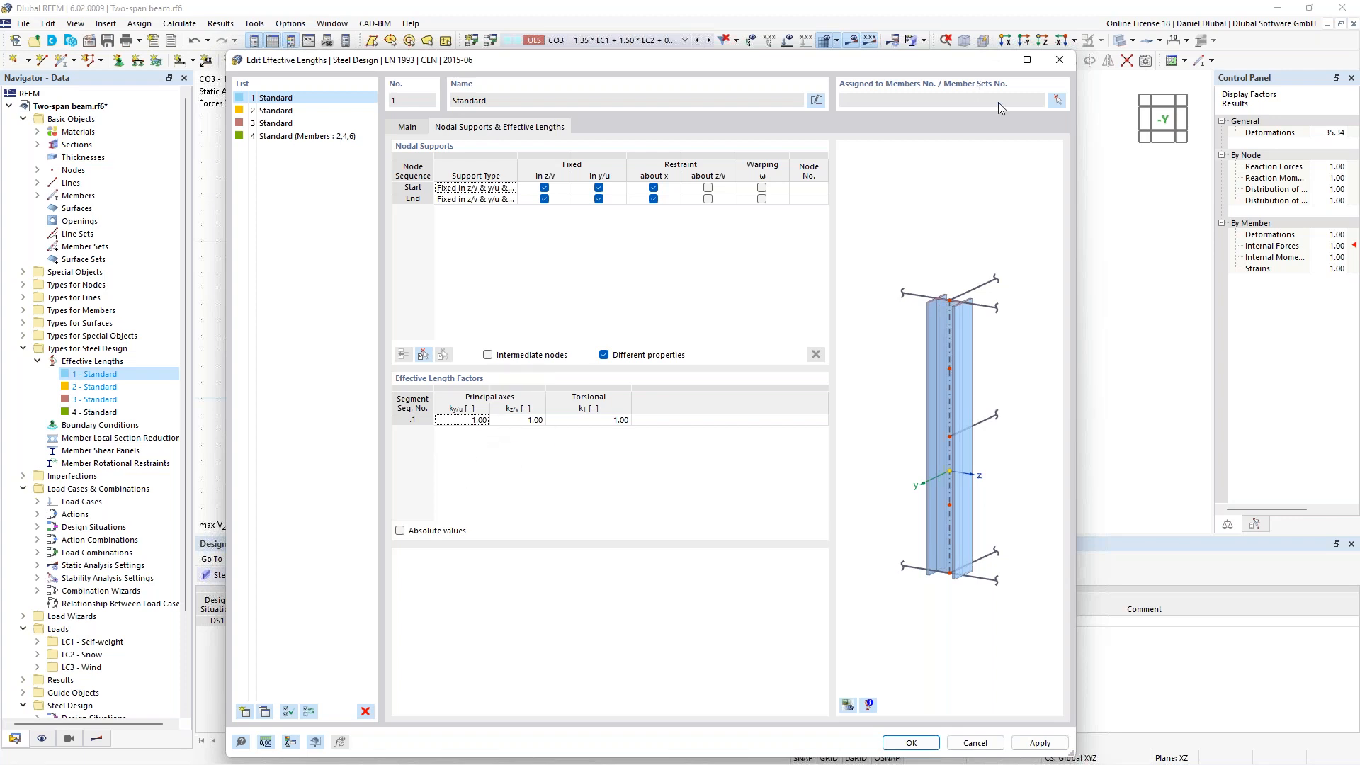
- Assign effective lengths 1 - Standard to all four columns, members 1, 3, 5 and 7, and accept
click(1057, 100)
drag(1003, 361, 351, 326)
click(254, 260)
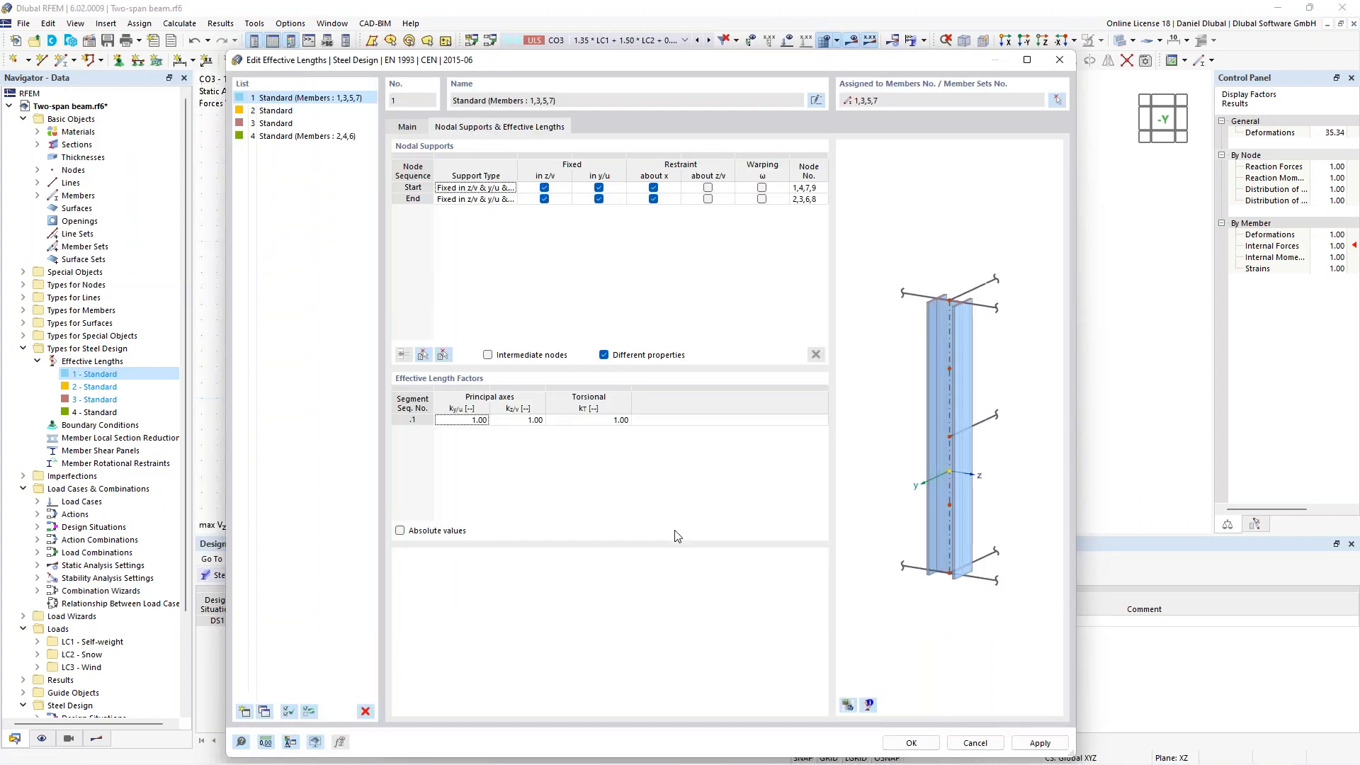
click(918, 743)
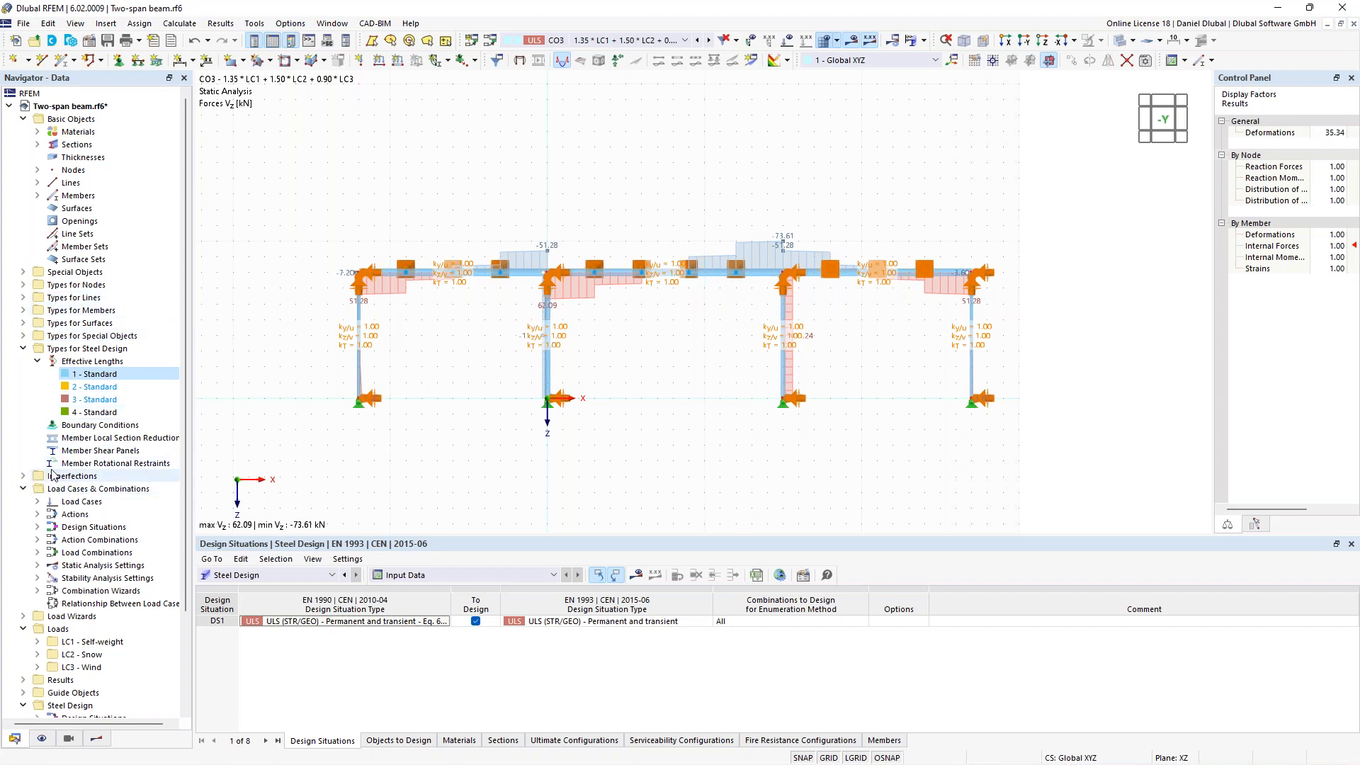
- Create imperfection case IC1 named "in X" with the Local Imperfections type
click(24, 476)
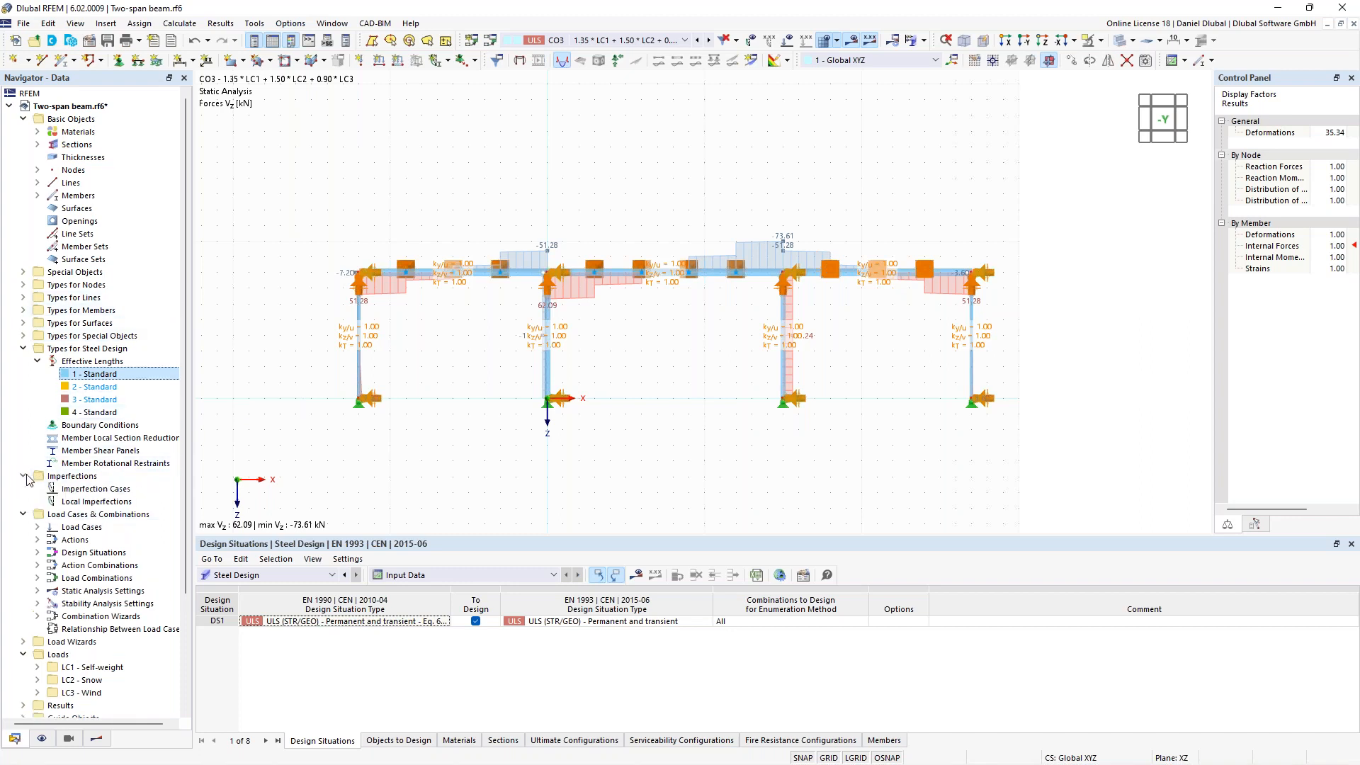
right_click(96, 495)
click(155, 523)
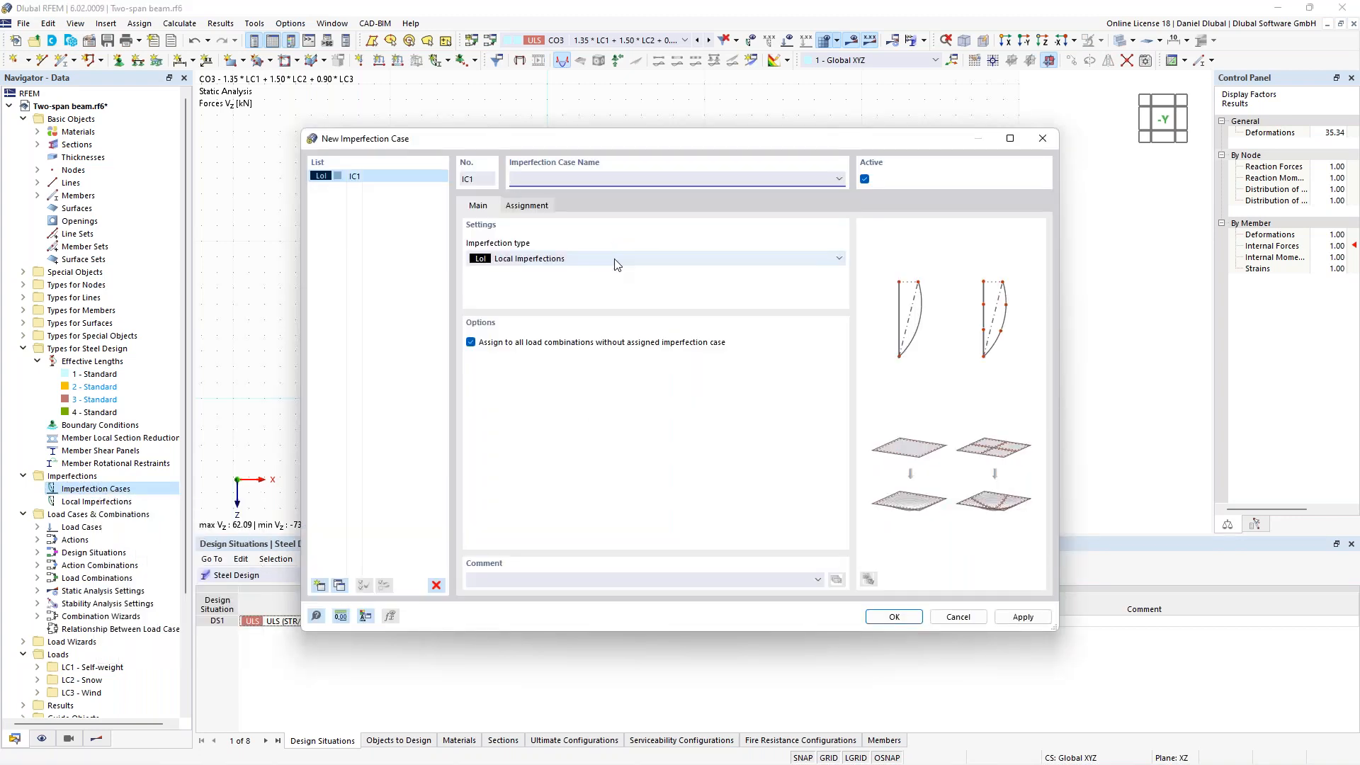
text(in X)
click(894, 617)
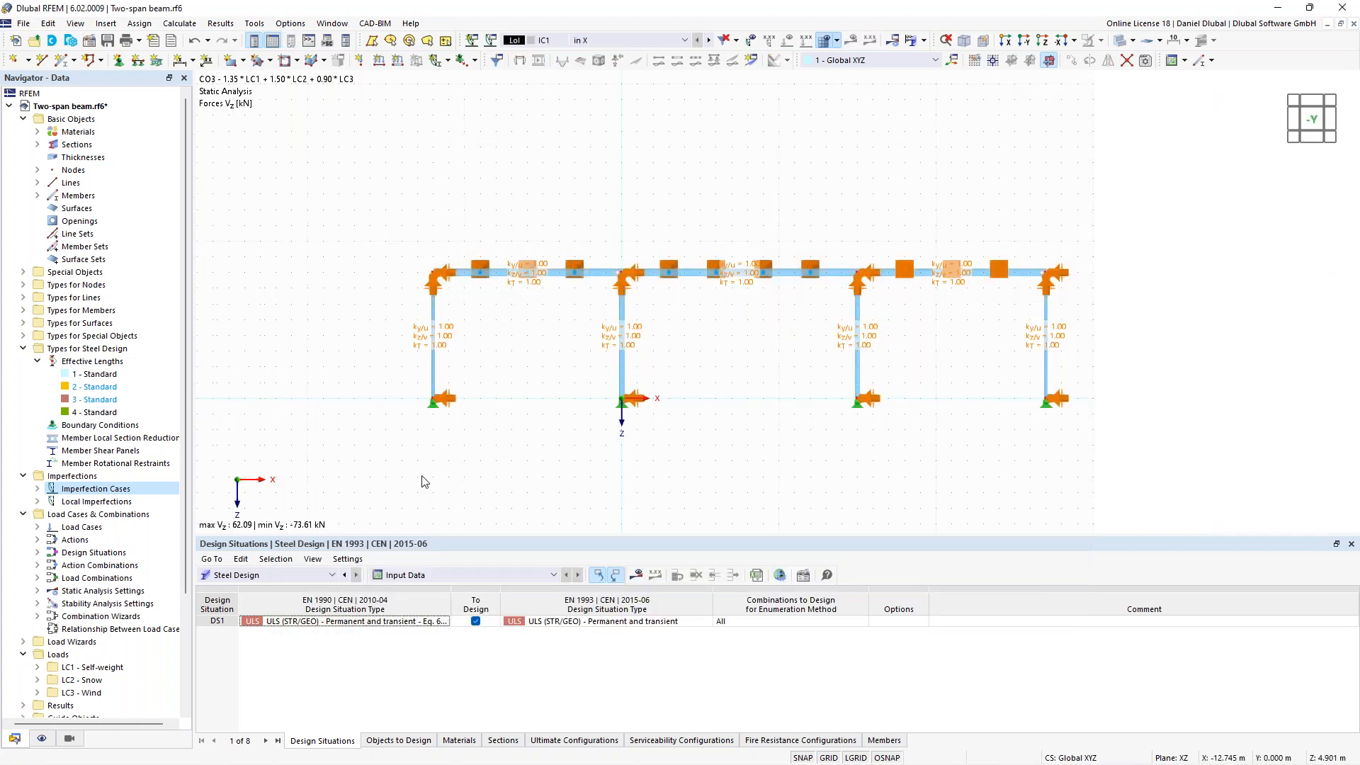
- Start a new member imperfection in IC1 with the definition type EN 1992-1-1 & EN 1993-1-1
click(39, 489)
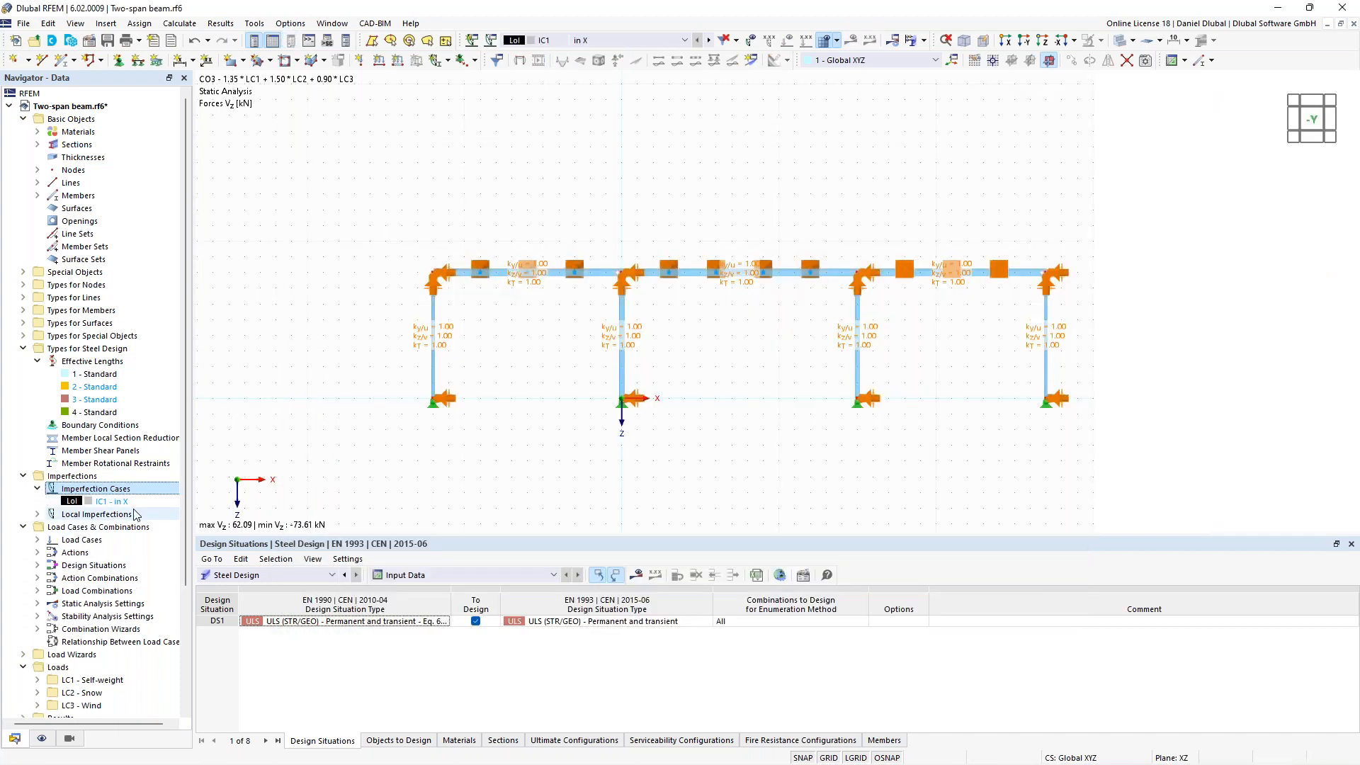
click(38, 514)
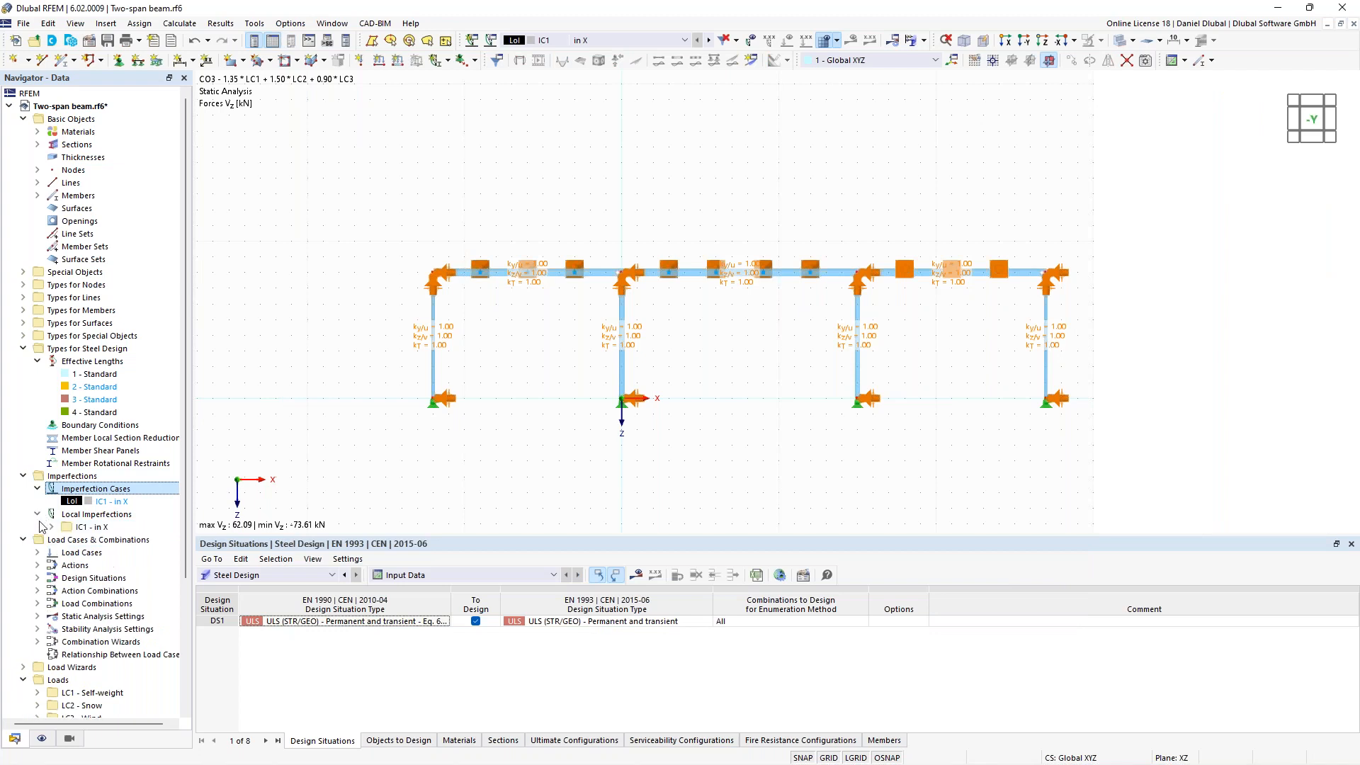
double_click(91, 527)
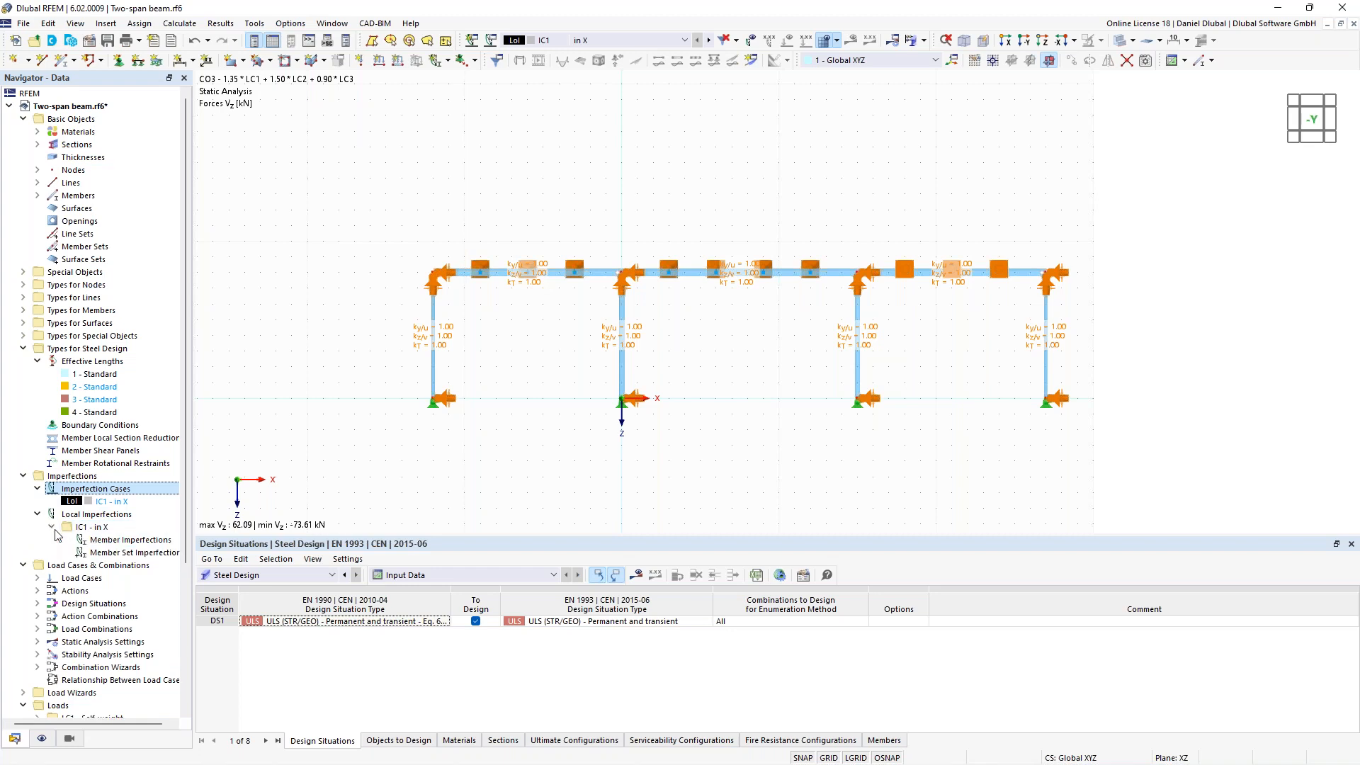
right_click(120, 544)
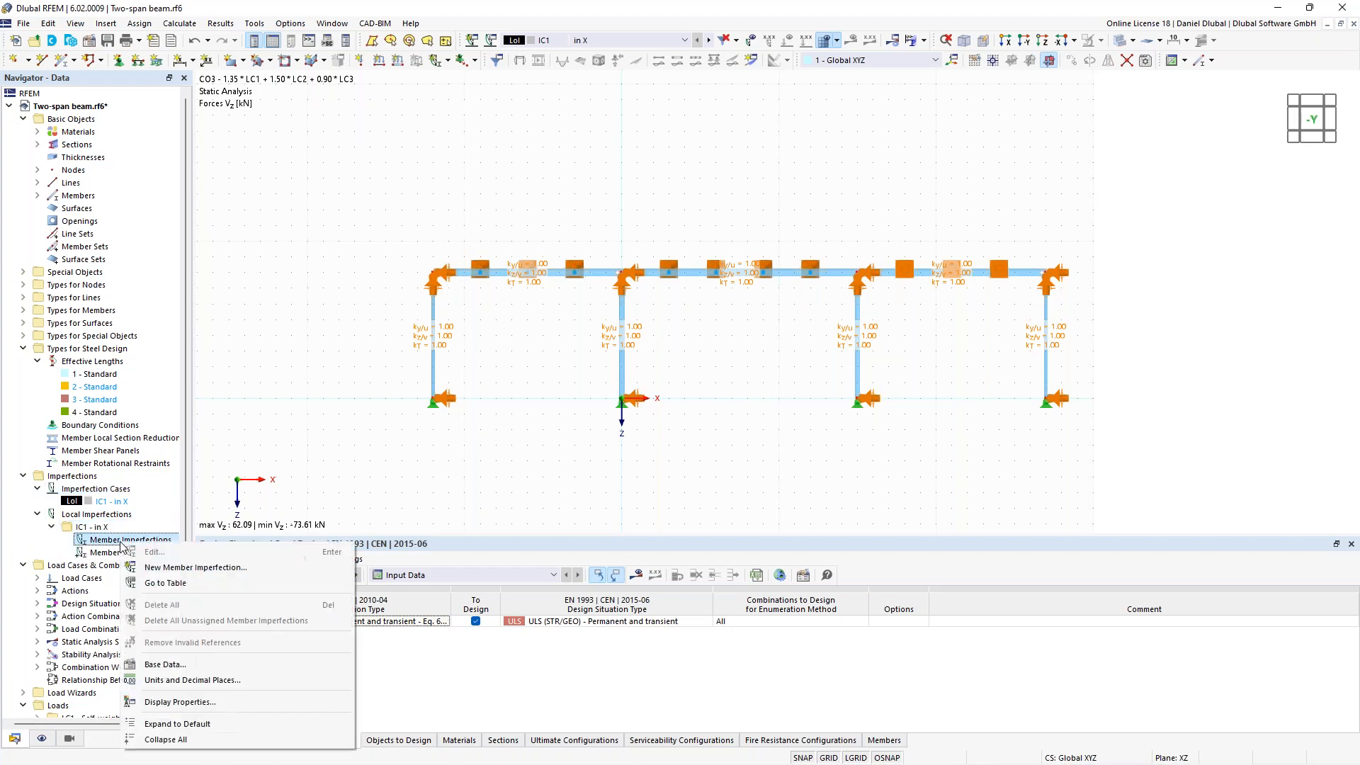
click(166, 569)
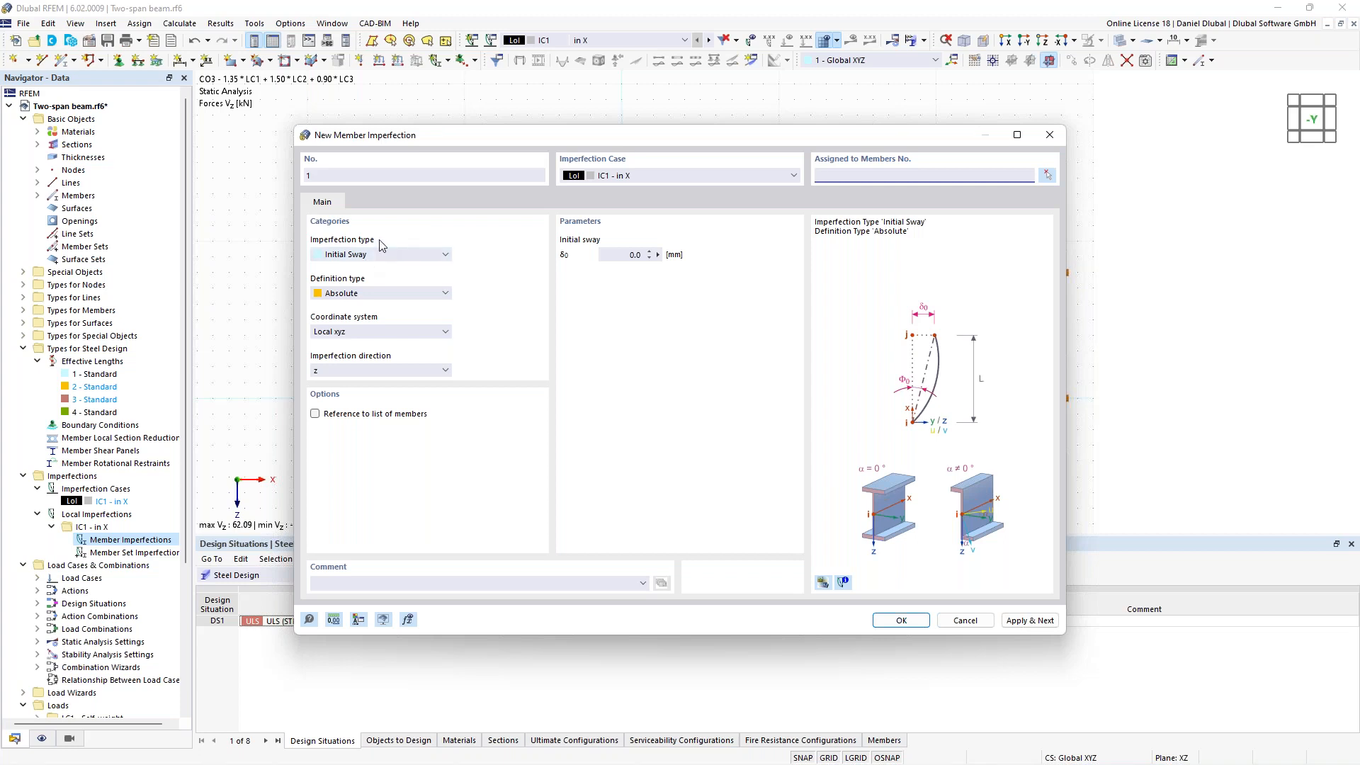
click(390, 295)
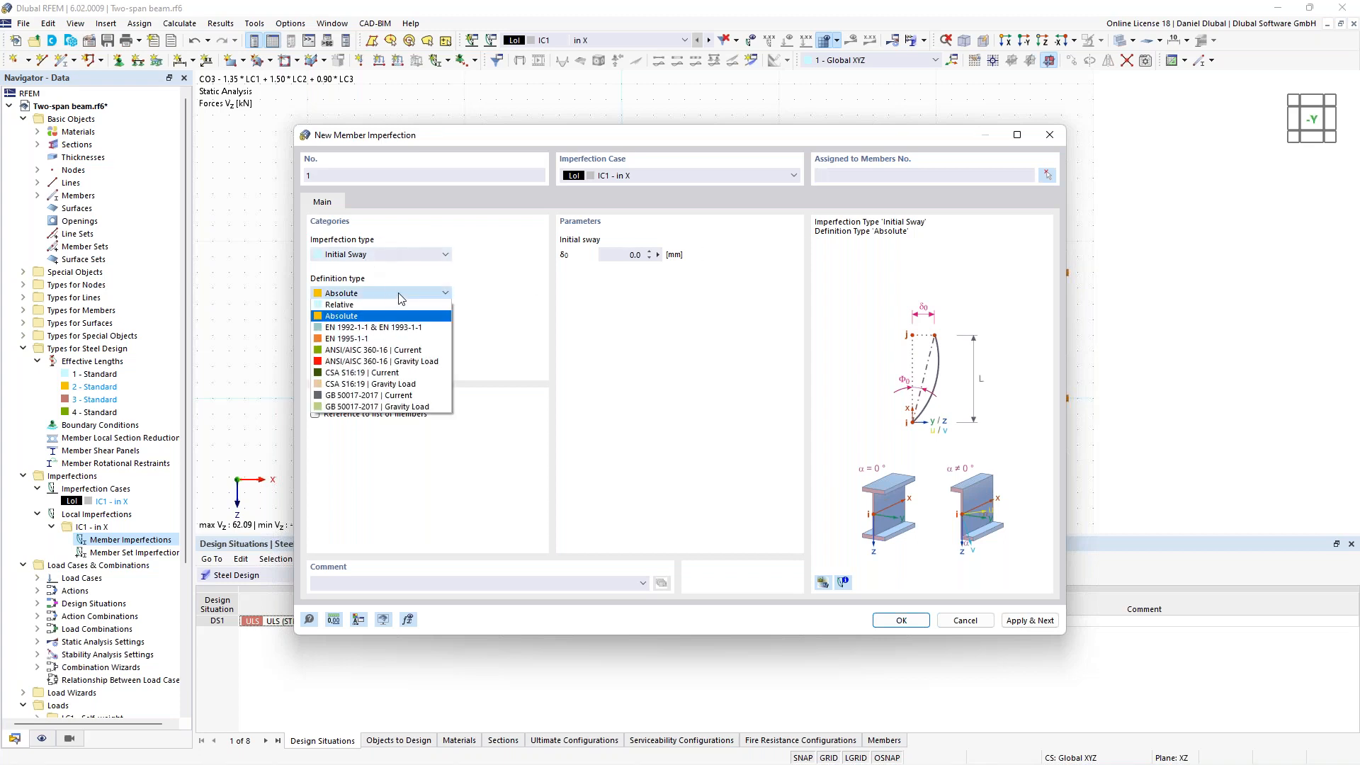
click(363, 327)
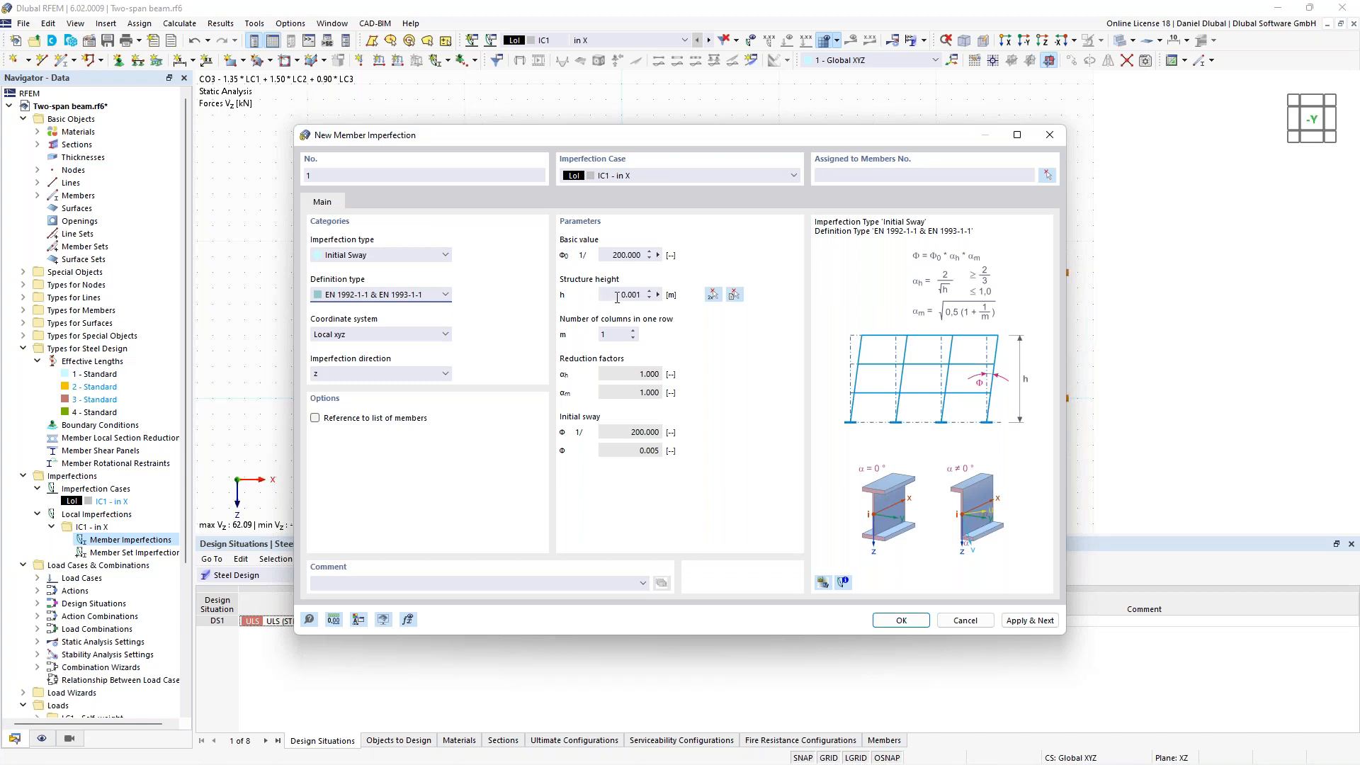
- Take the structure height h of 8.000 m from a column in the model and uncover the frame behind the dialog
click(733, 295)
click(626, 320)
drag(615, 137, 544, 399)
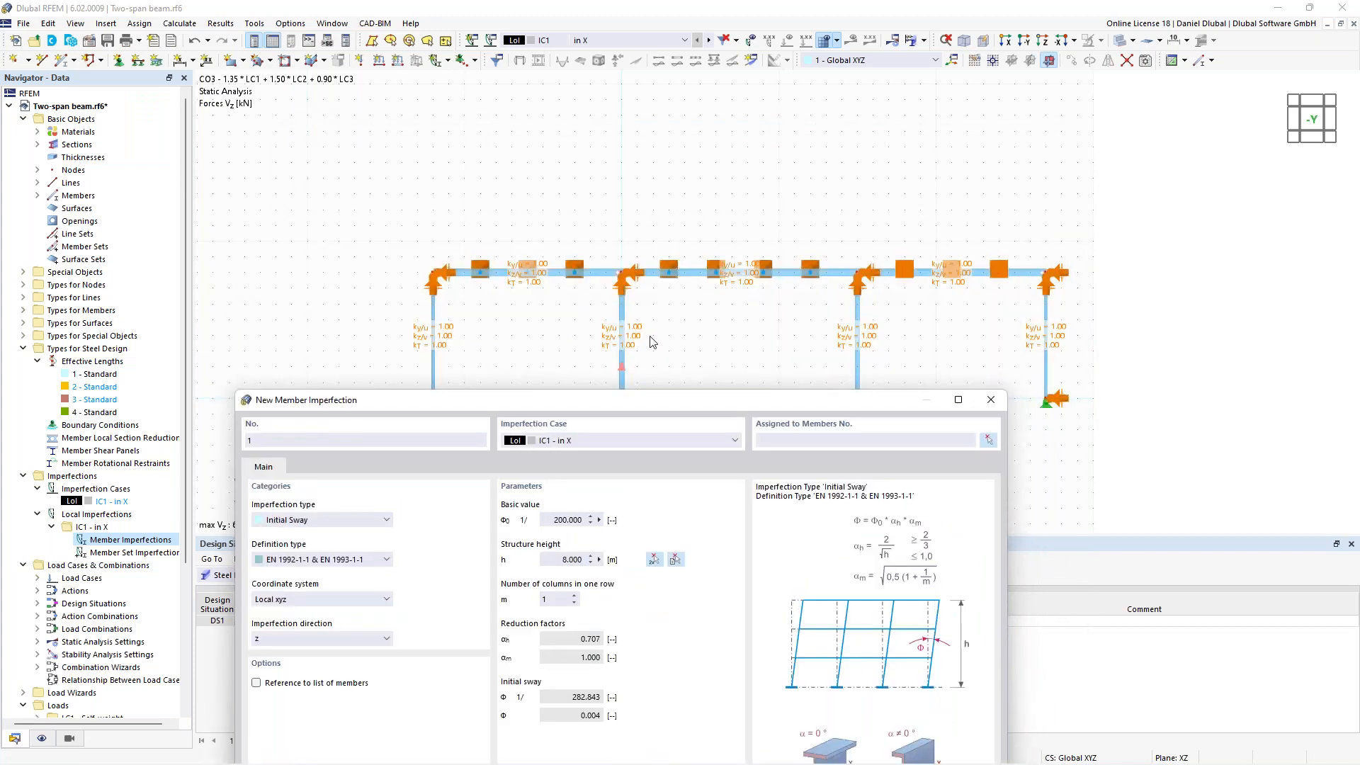
- Set the number of columns in one row to 4 for the initial sway imperfection
drag(736, 394, 785, 151)
click(624, 355)
click(623, 354)
click(623, 354)
double_click(638, 455)
click(634, 460)
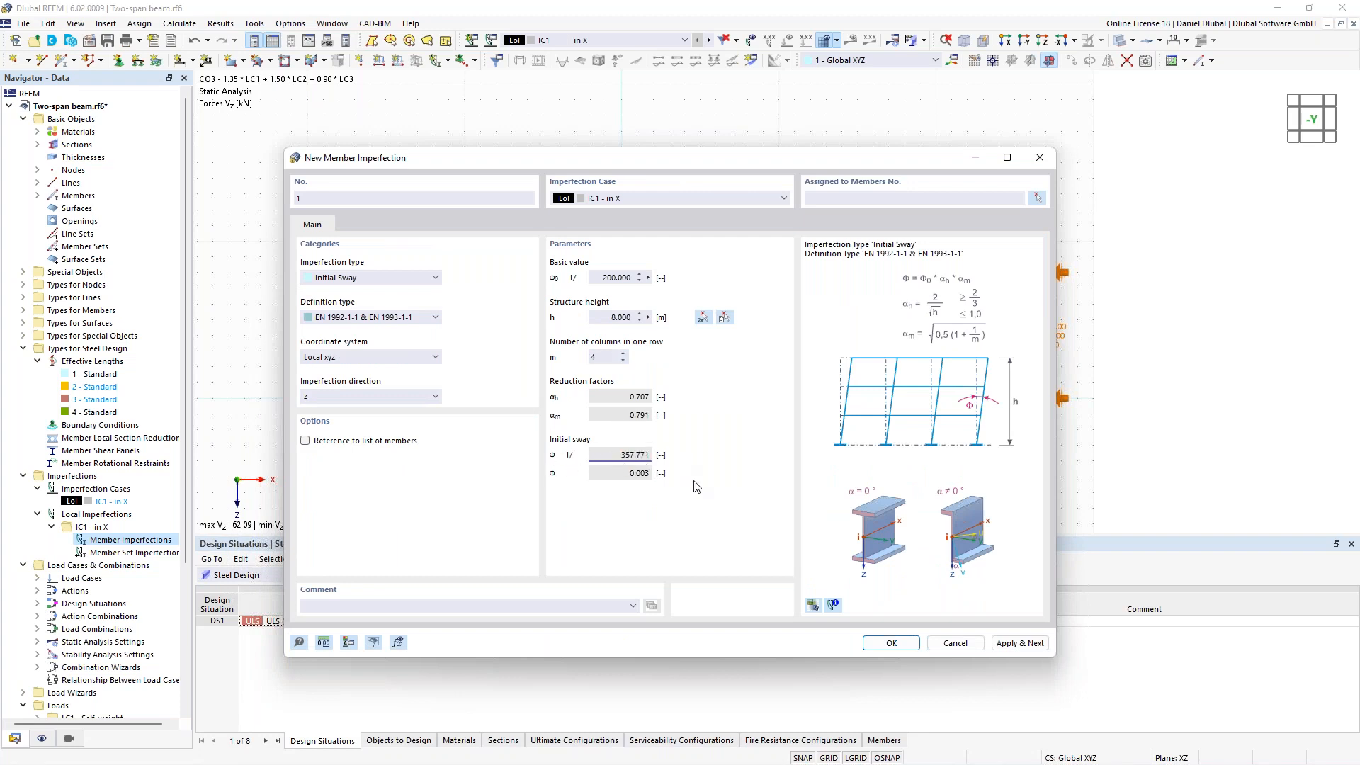
- Assign the initial sway imperfection to columns 1, 3, 5 and 7, accept it and display the imperfections on the frame
click(1037, 198)
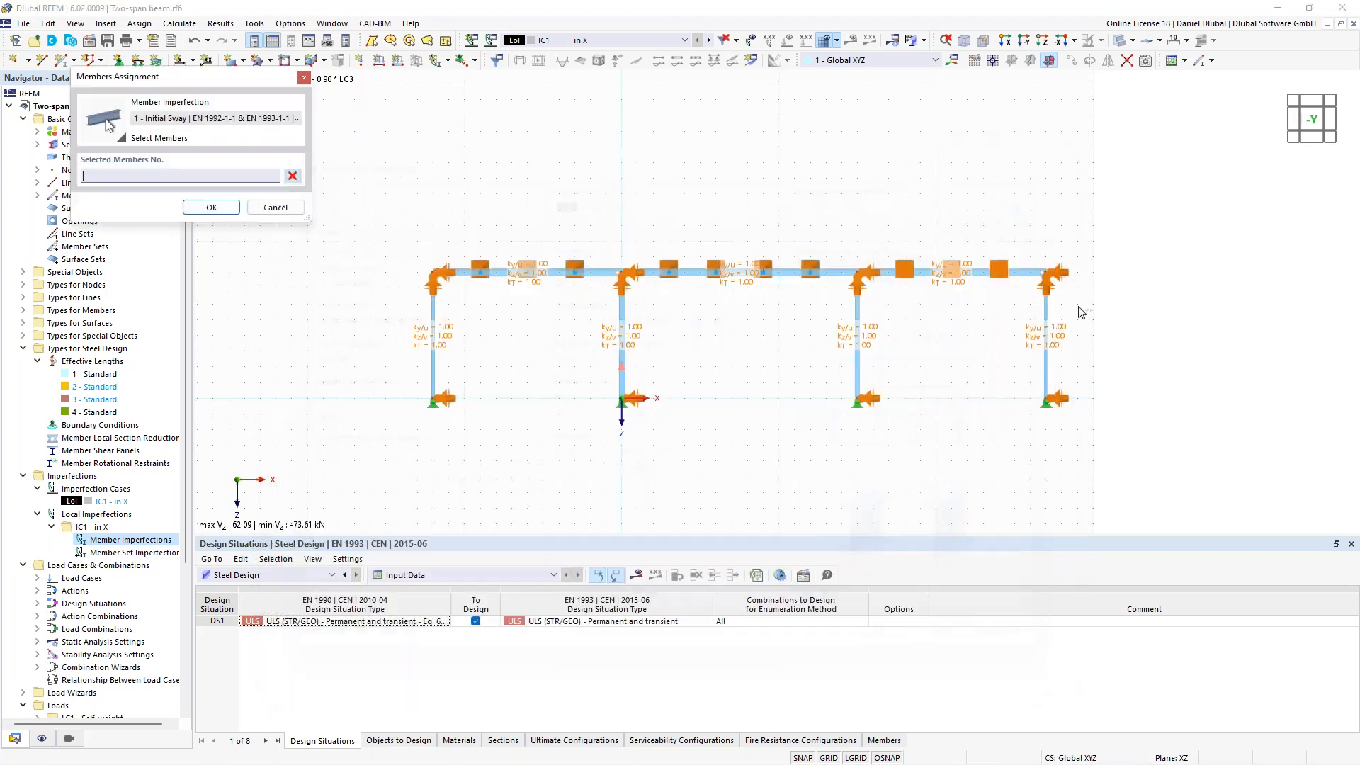
drag(574, 322, 391, 355)
click(211, 207)
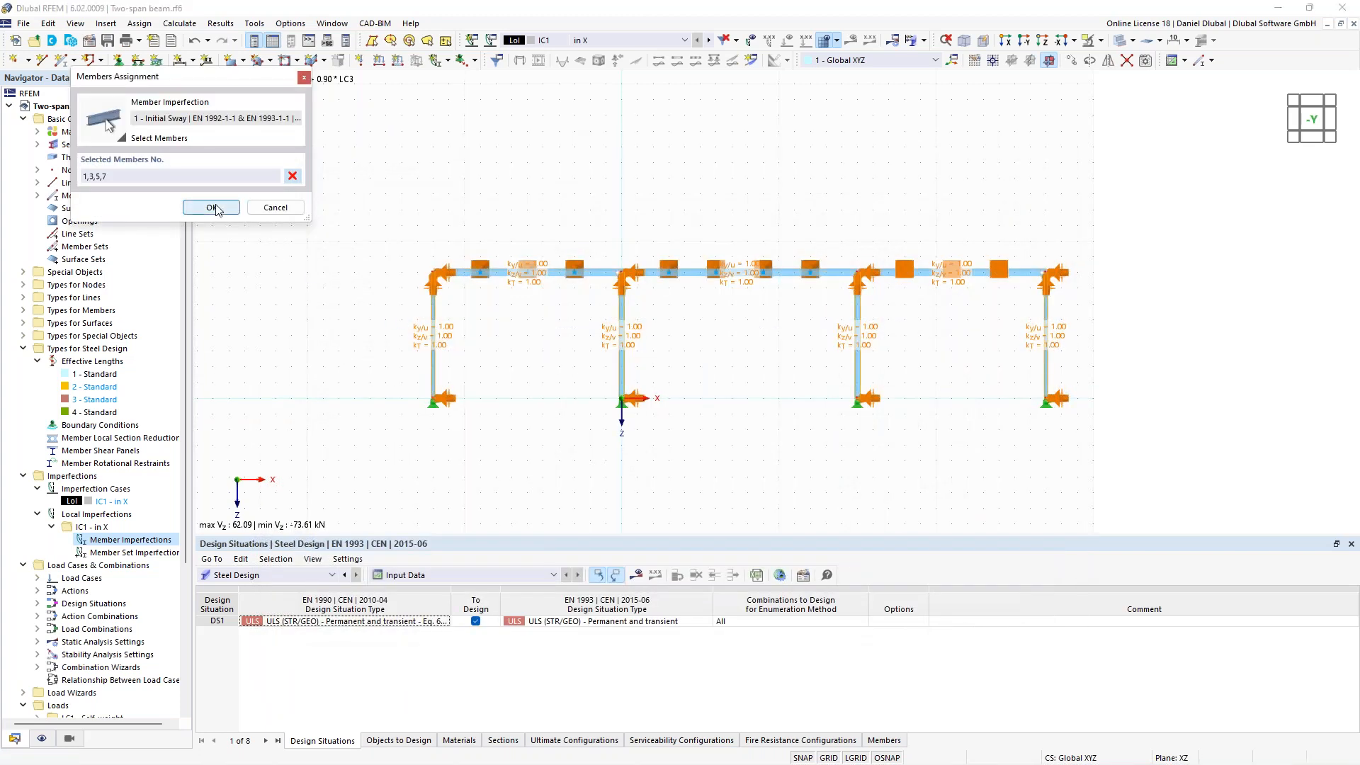
click(901, 621)
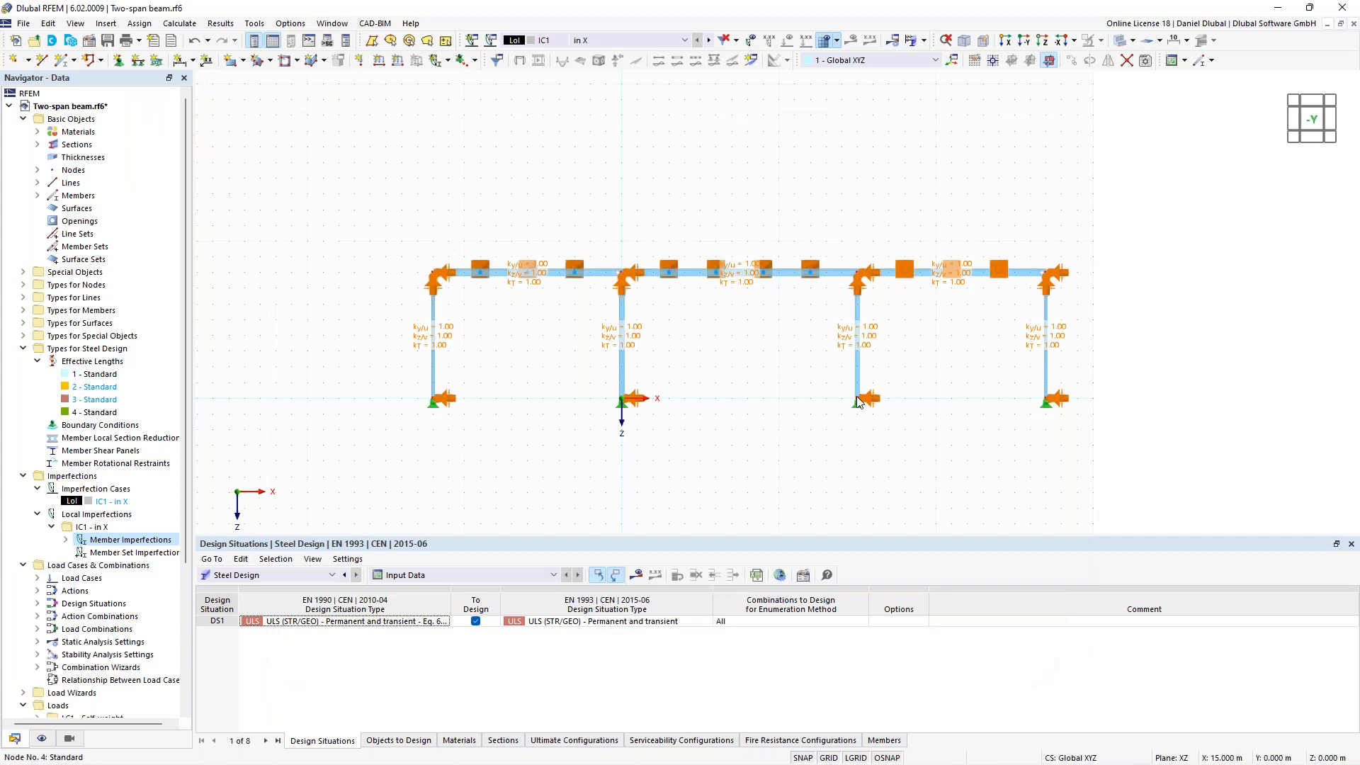
click(751, 41)
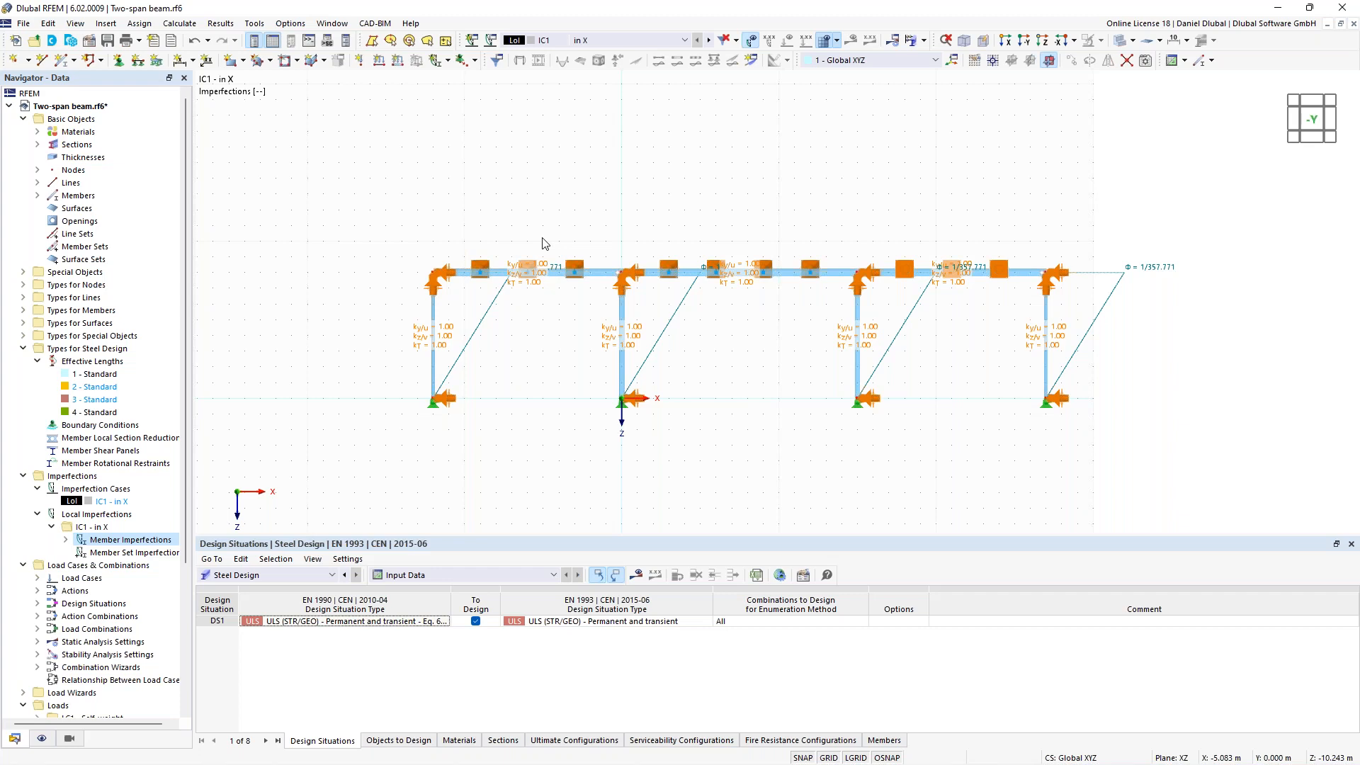
mouse_move(1091, 336)
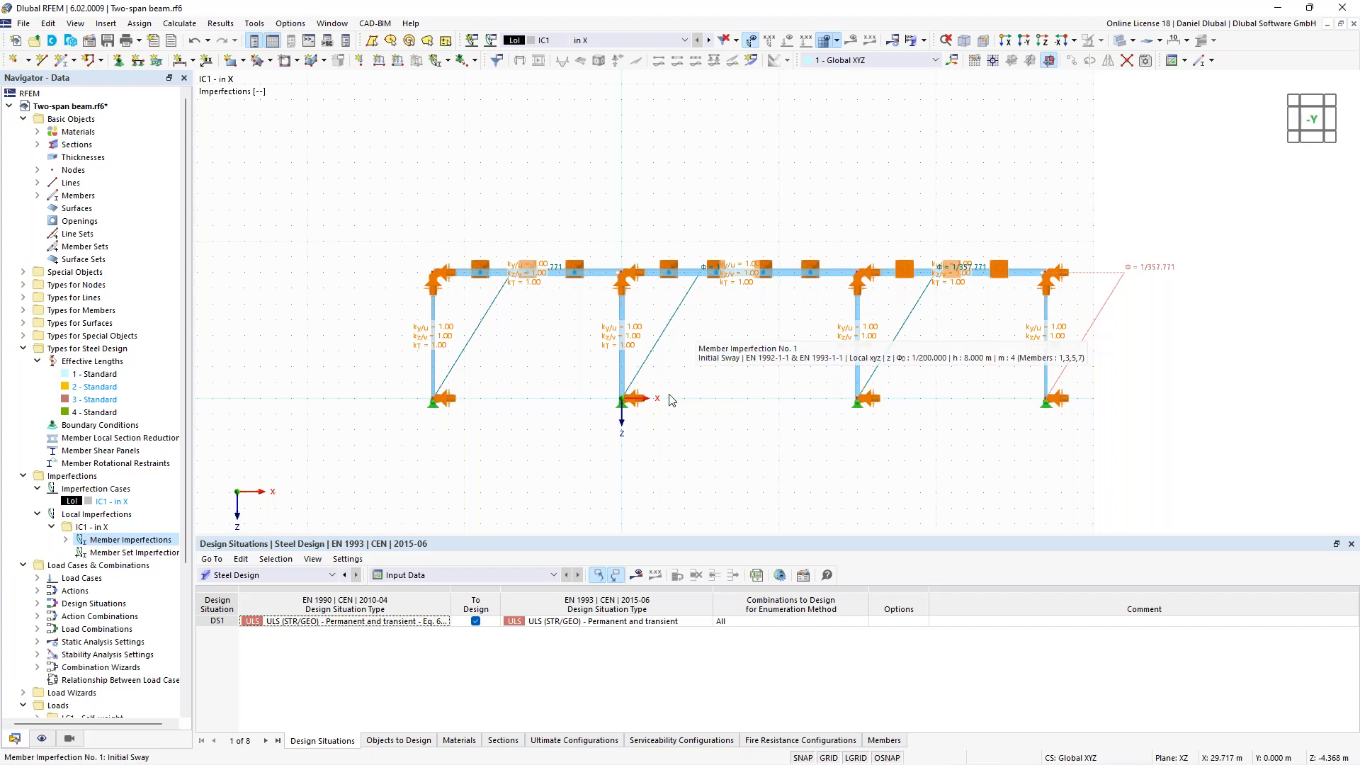
- Delete imperfection case IC1 "in X" together with its local imperfections
right_click(129, 502)
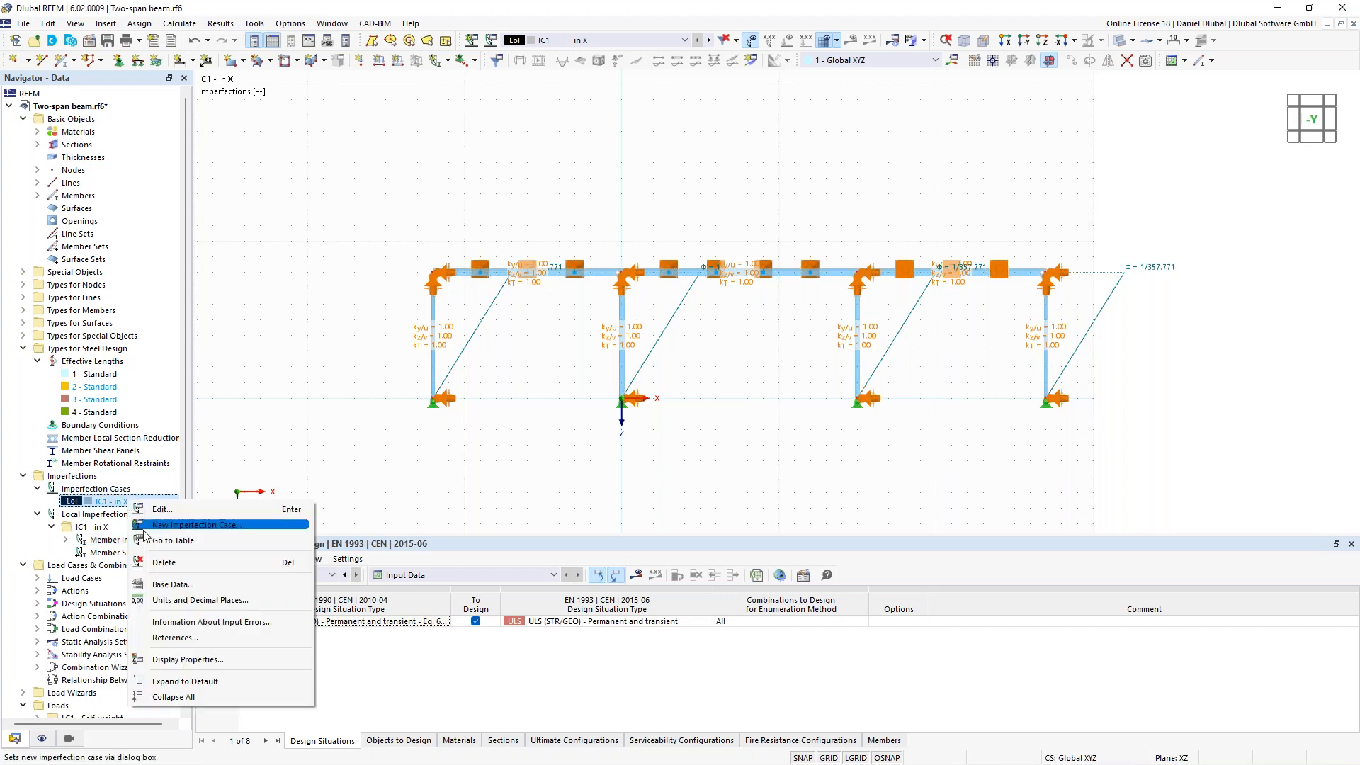
click(196, 564)
click(687, 439)
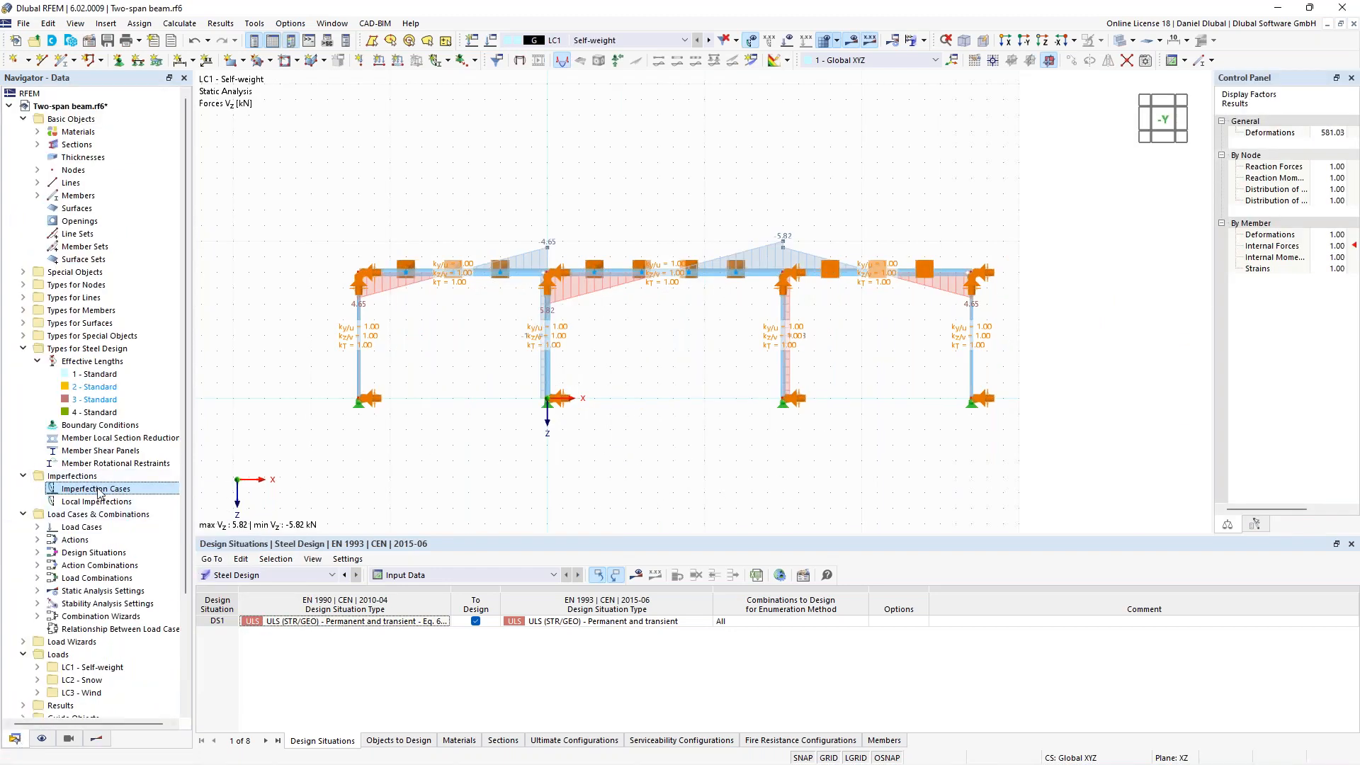
right_click(99, 494)
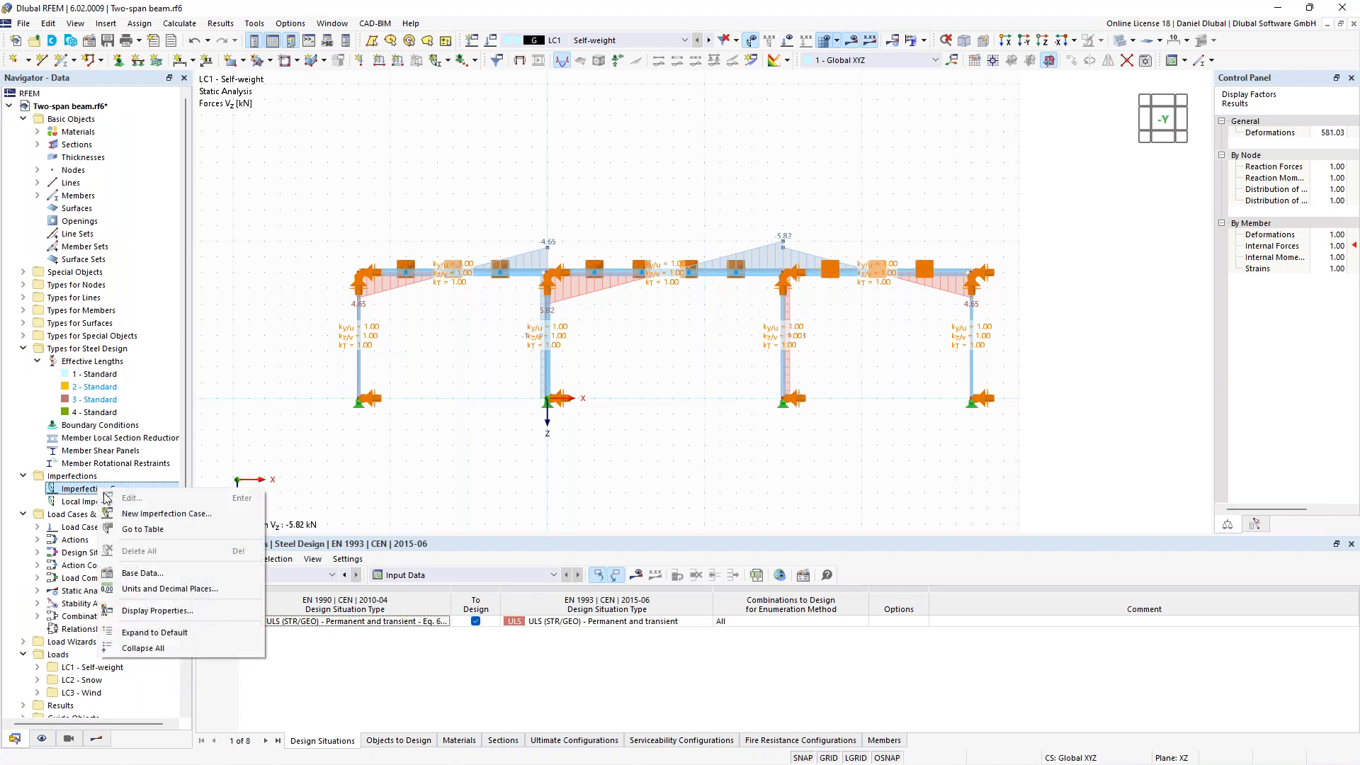
click(190, 522)
click(566, 258)
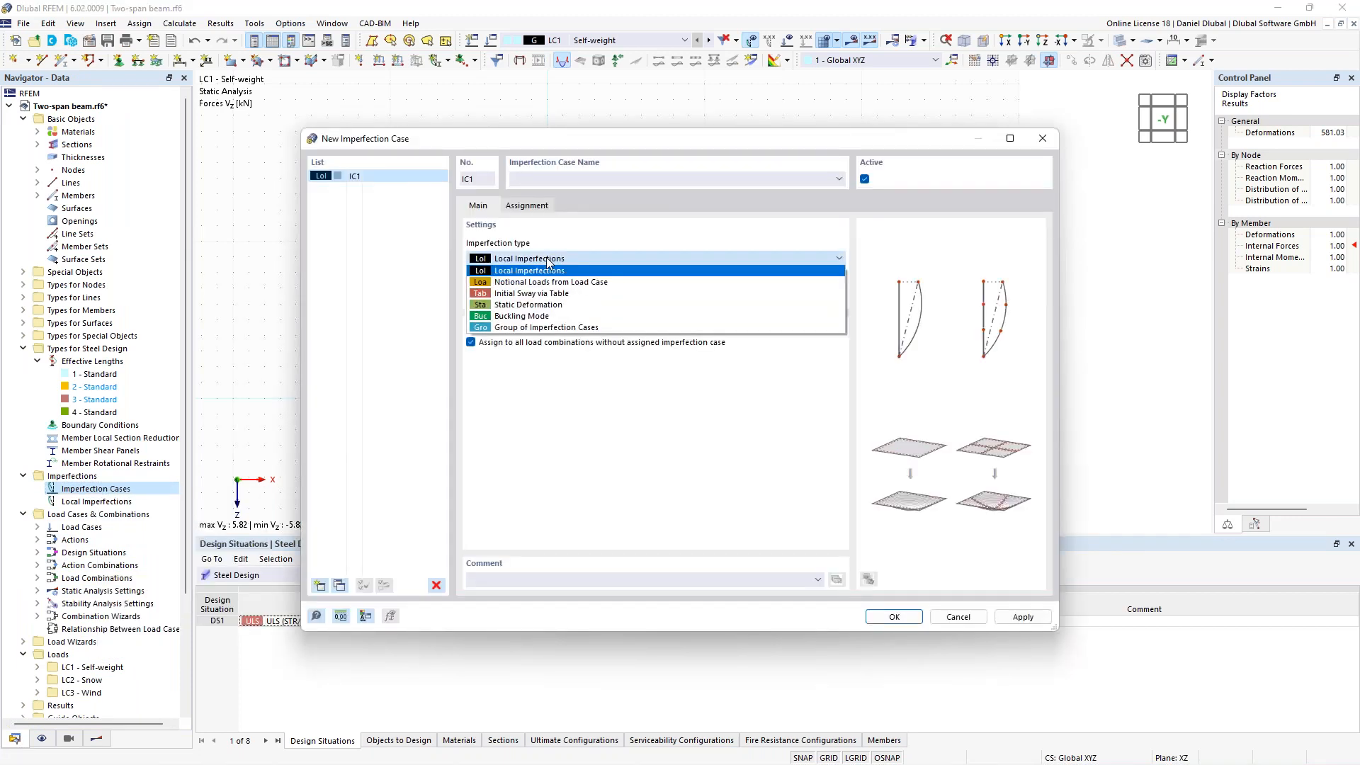
click(535, 317)
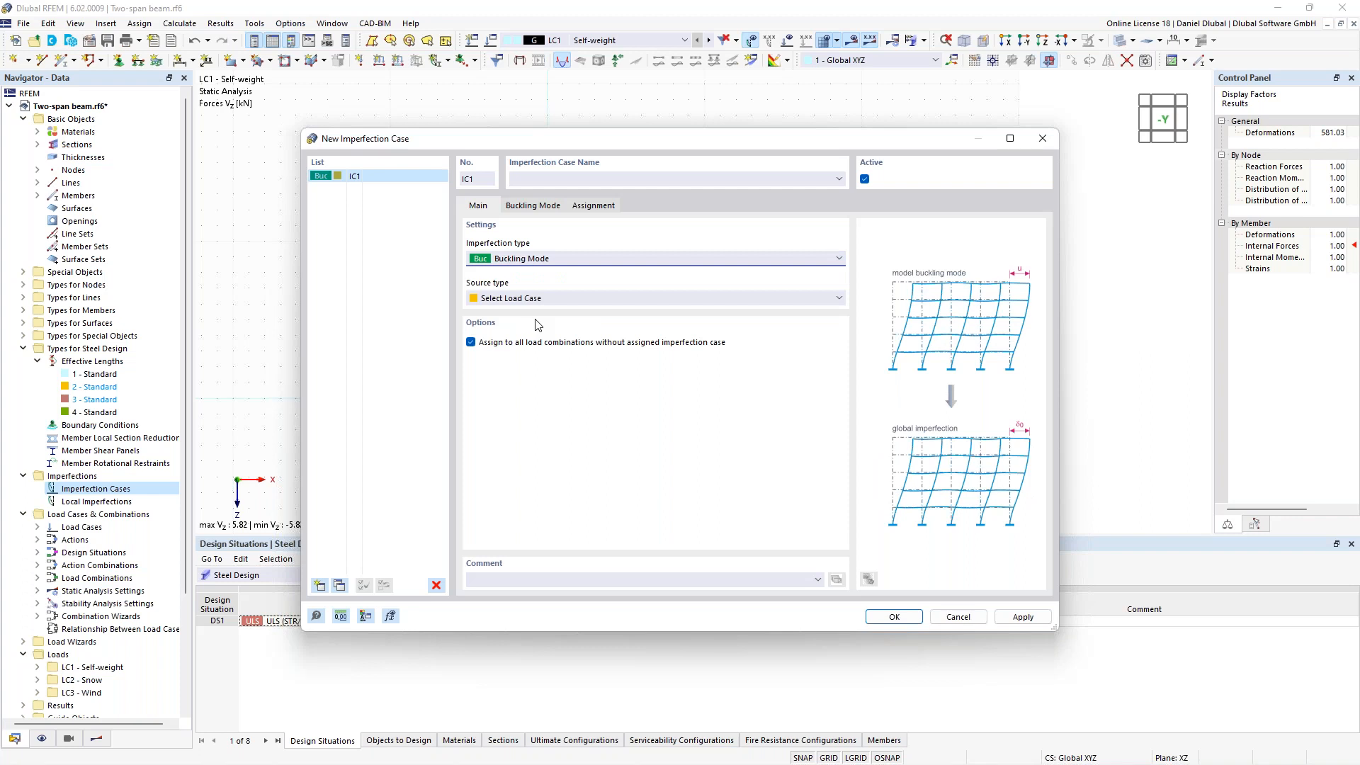
click(539, 304)
click(540, 304)
click(1043, 138)
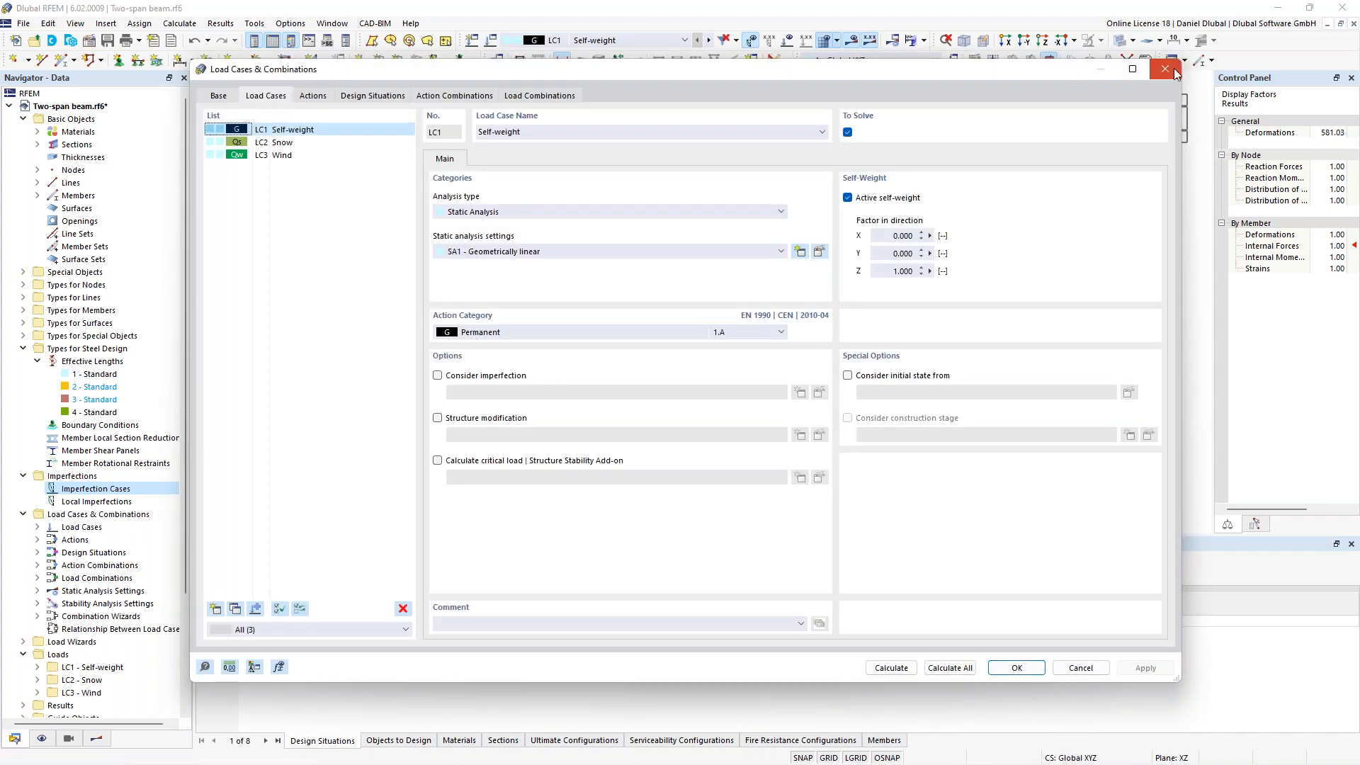
click(1172, 69)
- Look through the snow and wind load cases and show the applied loads of LC2 Snow without results
click(709, 40)
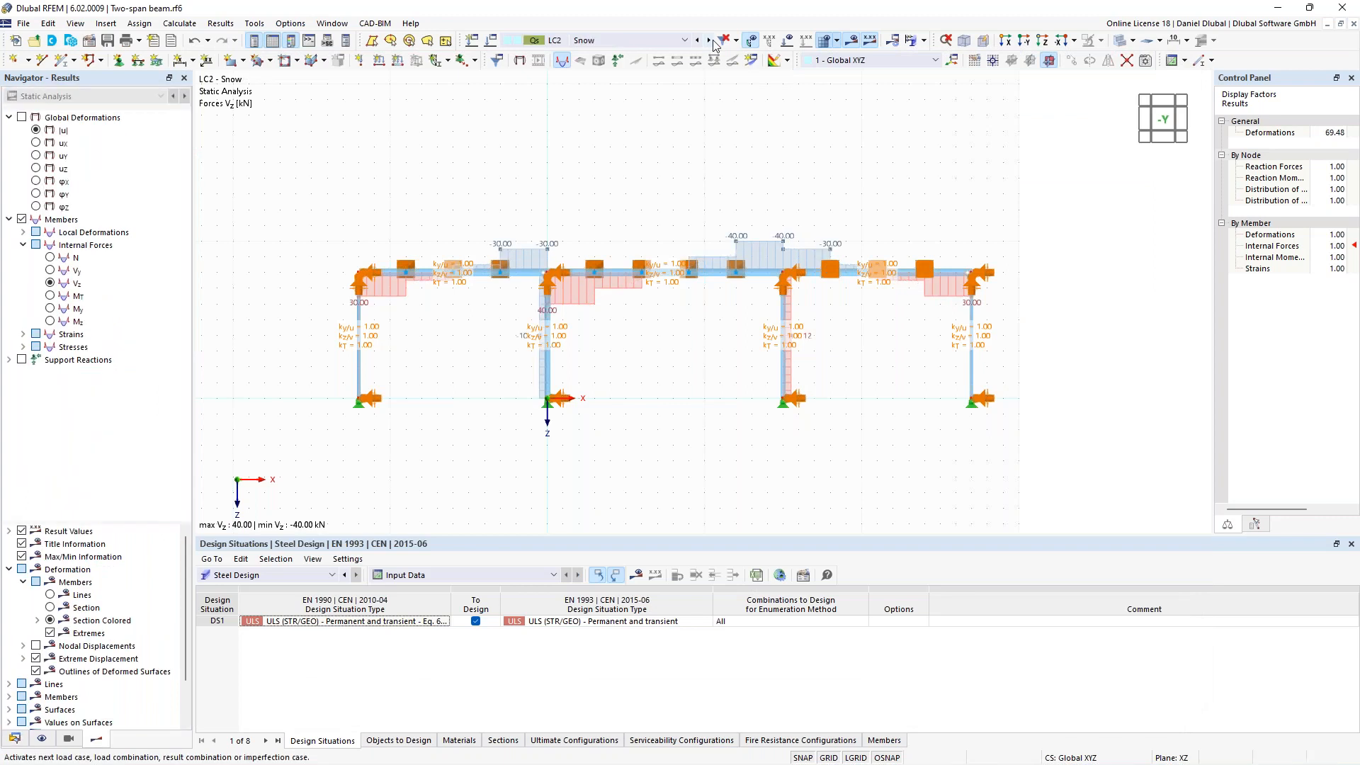
click(709, 40)
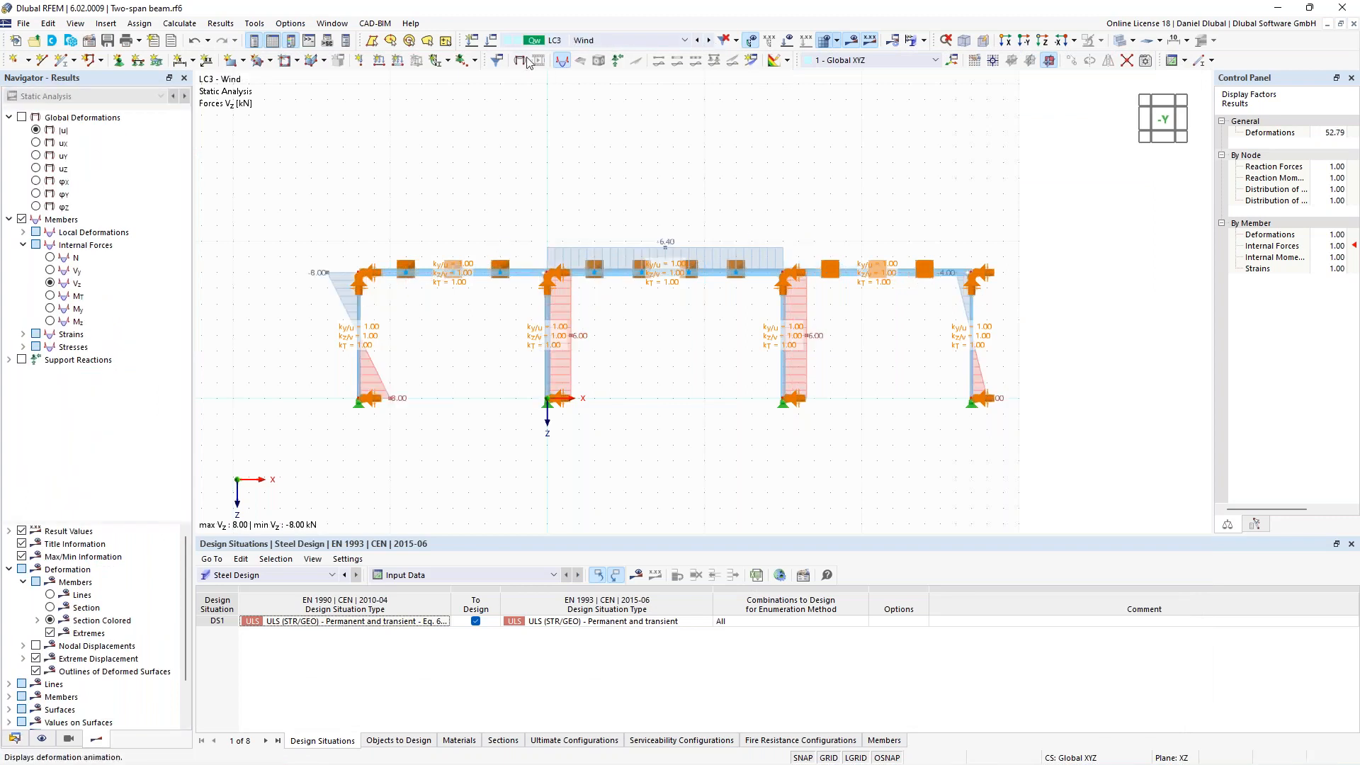
click(697, 40)
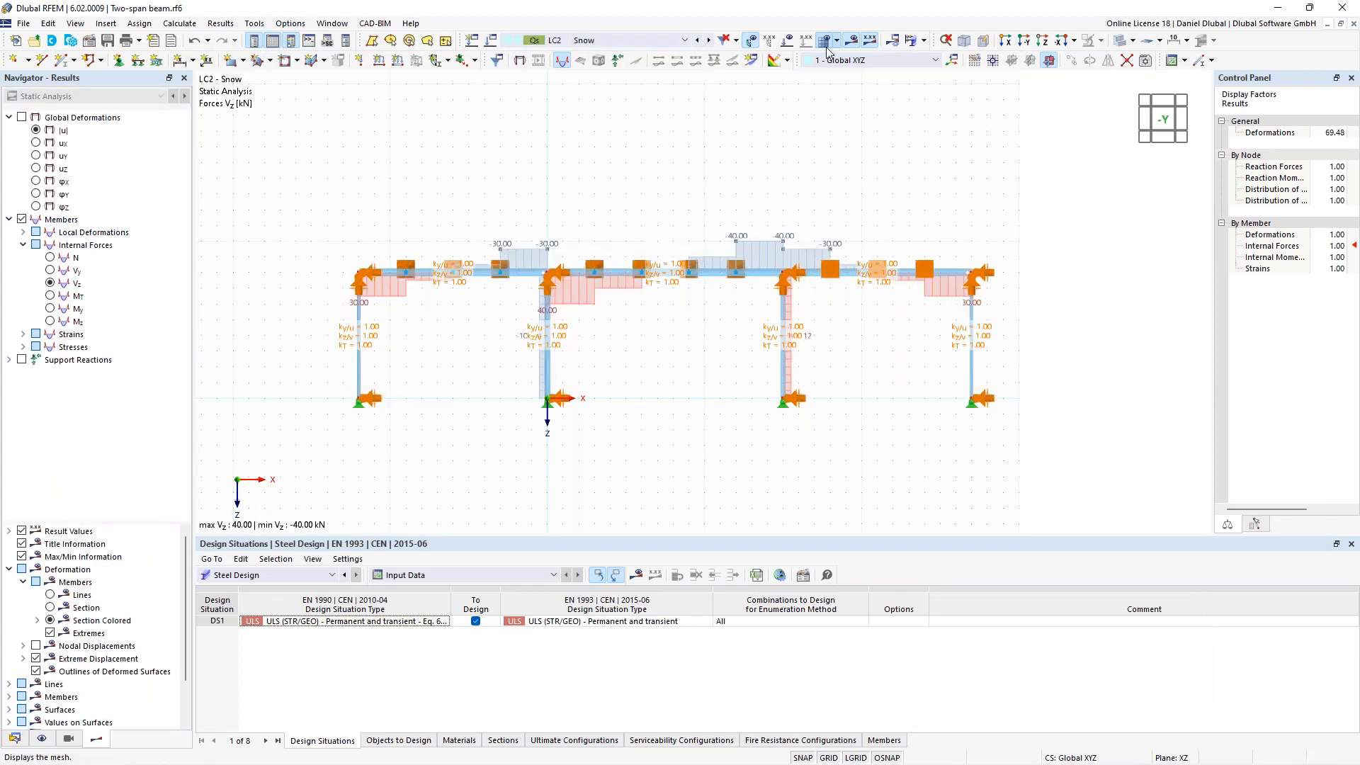
click(826, 44)
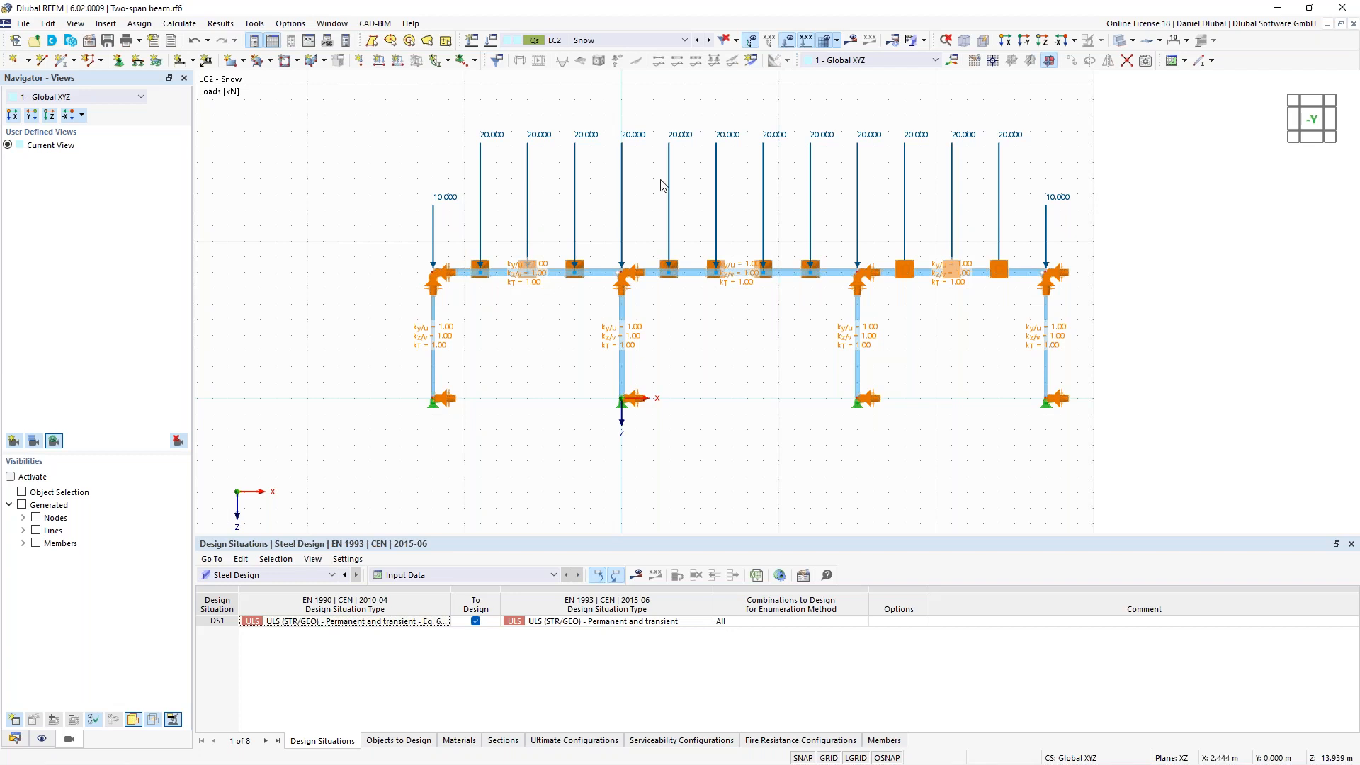
- Activate the critical load calculation for load case LC2 Snow with stability settings ST1, linear eigenvalue method by Lanczos
click(492, 42)
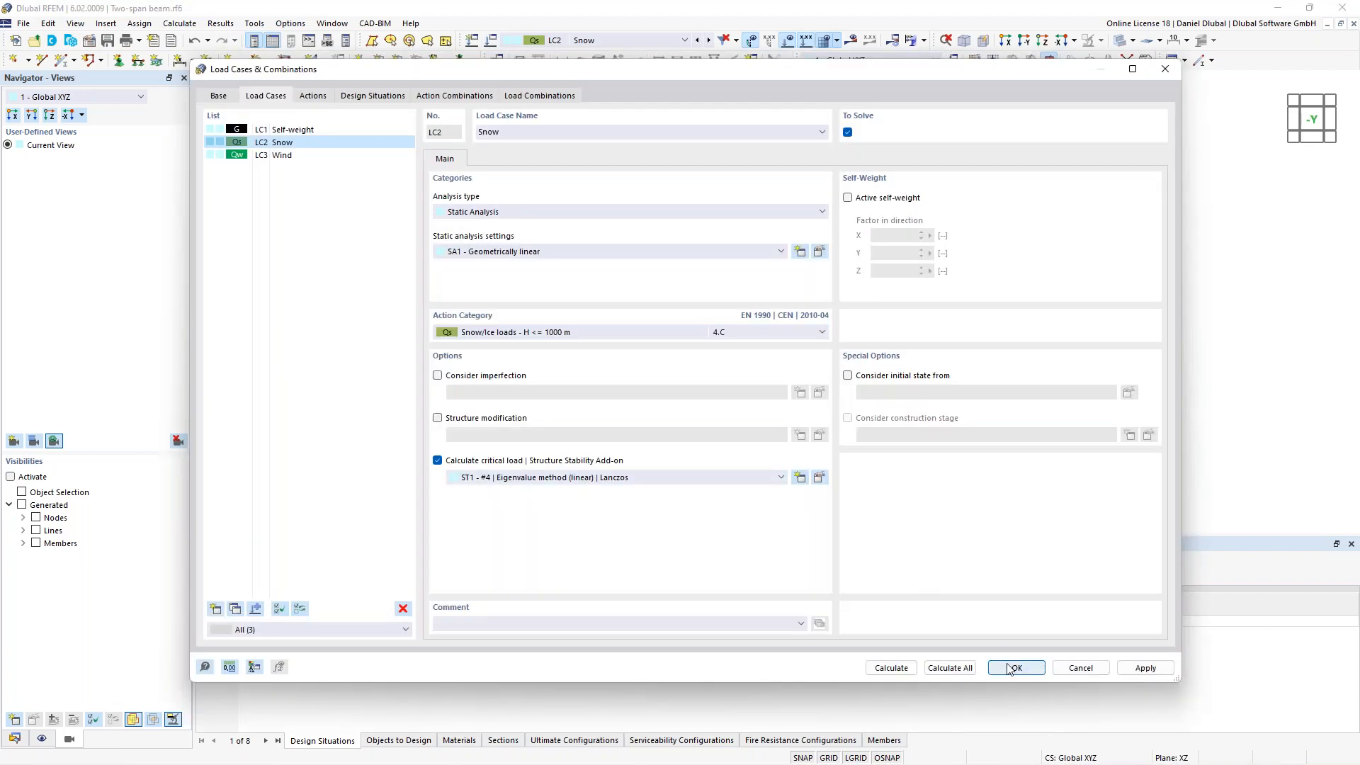
click(1009, 668)
click(796, 450)
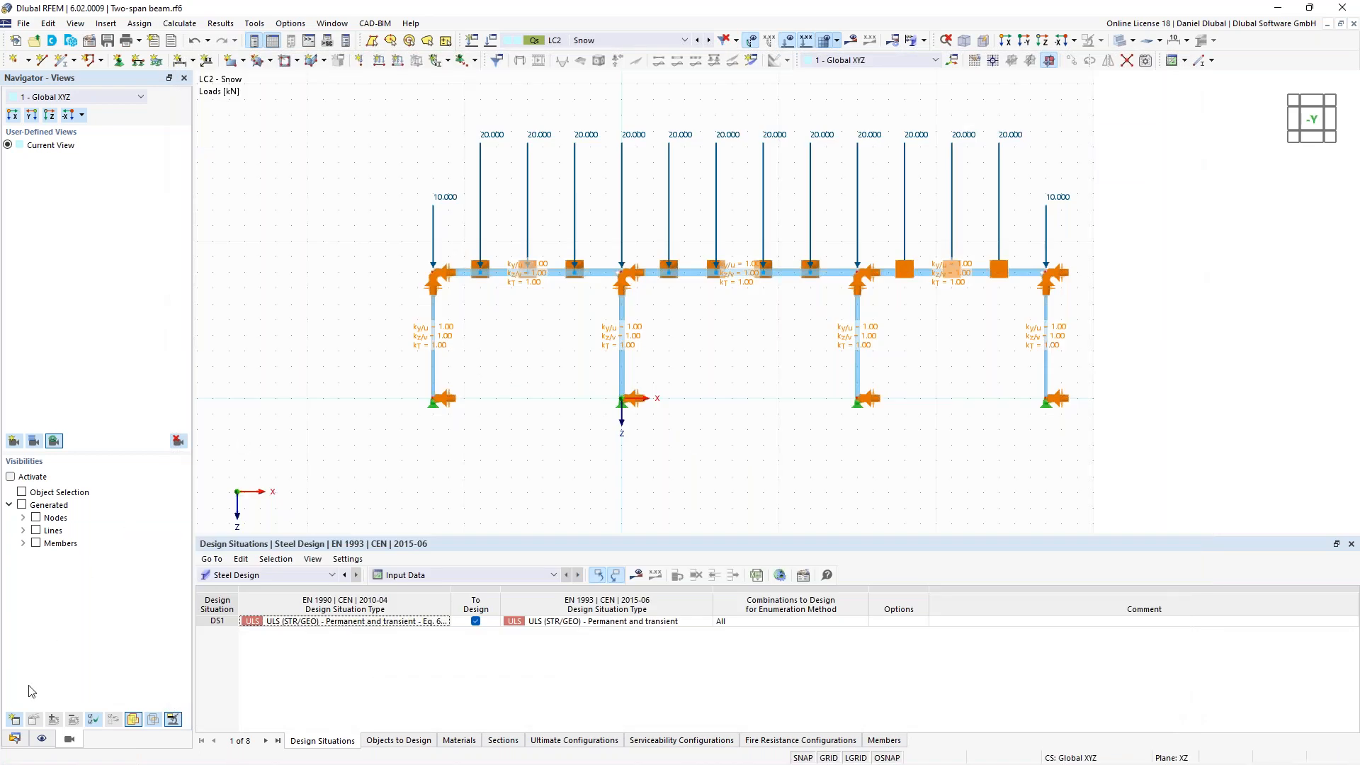
- Start a new imperfection case of the Buckling Mode type with a load case as its source
click(14, 738)
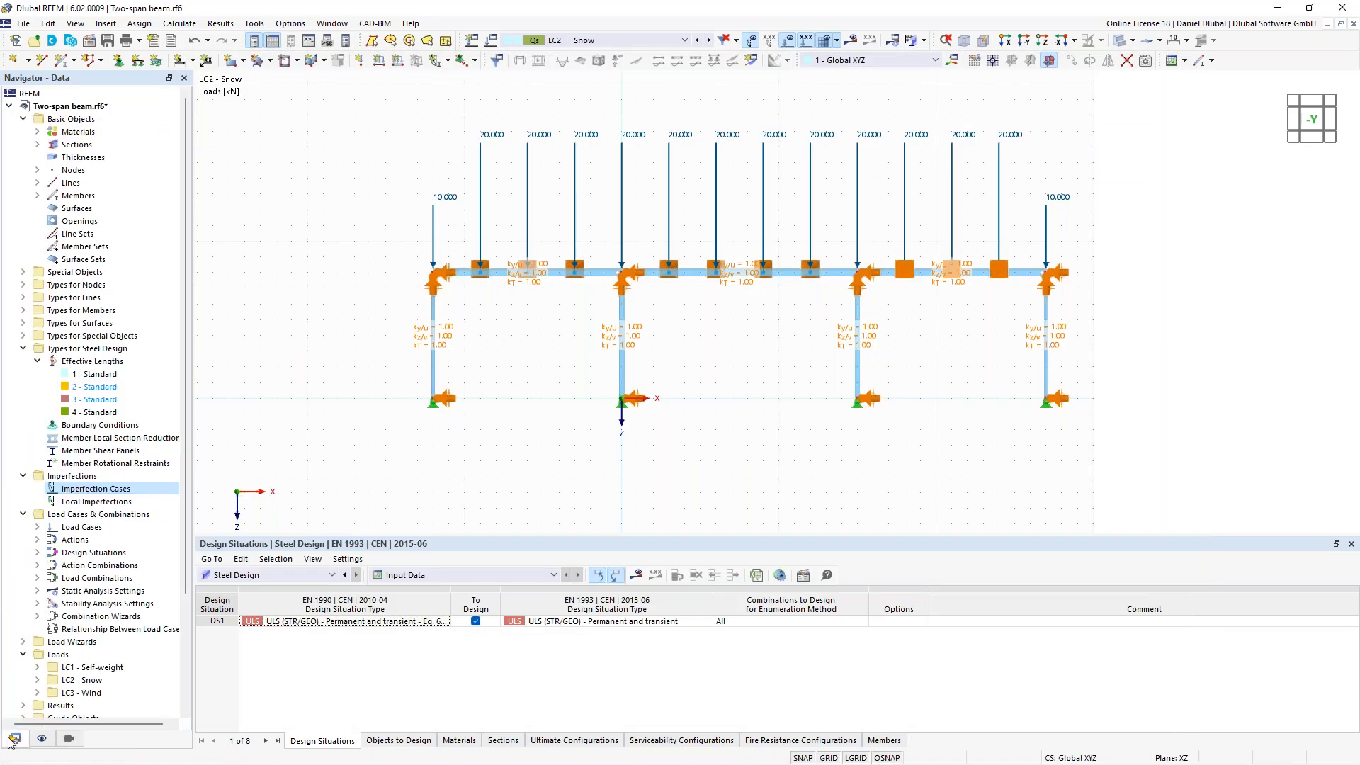
right_click(88, 489)
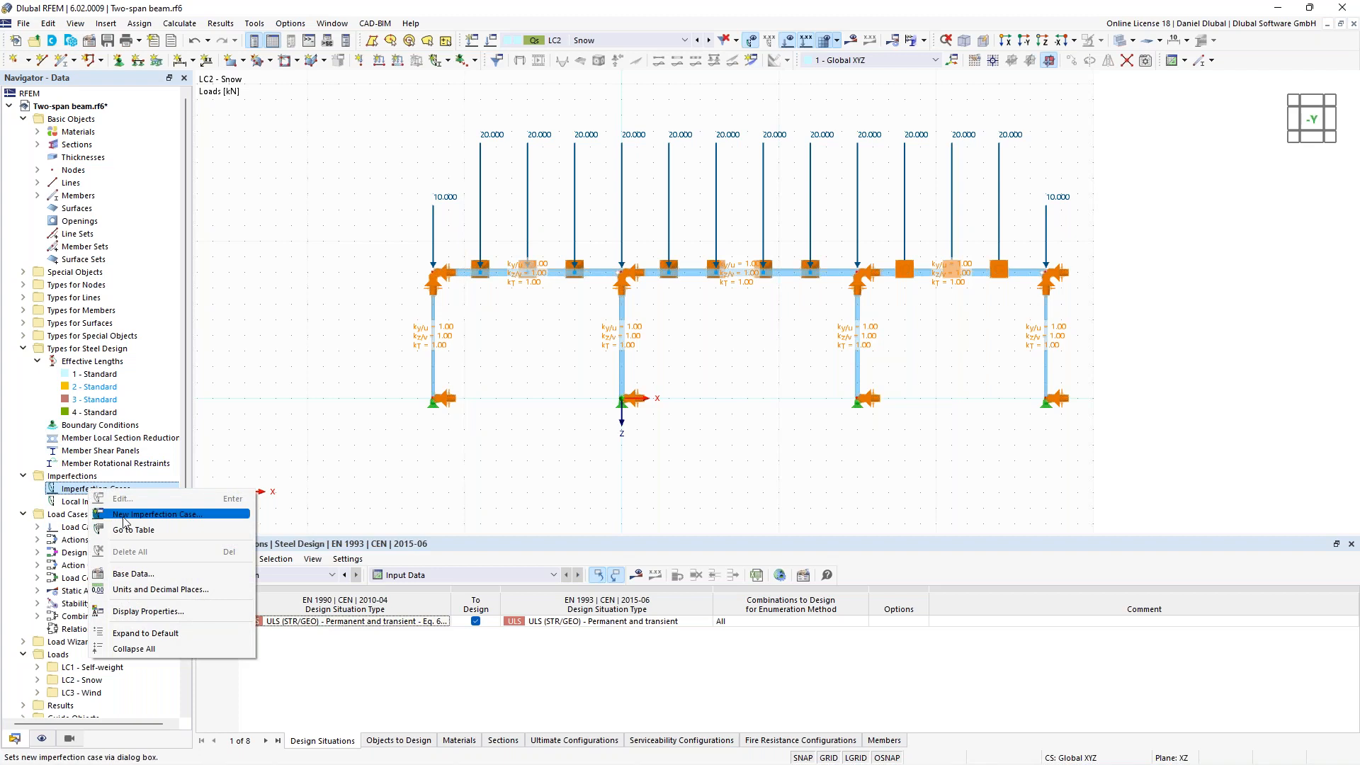
click(124, 517)
click(563, 261)
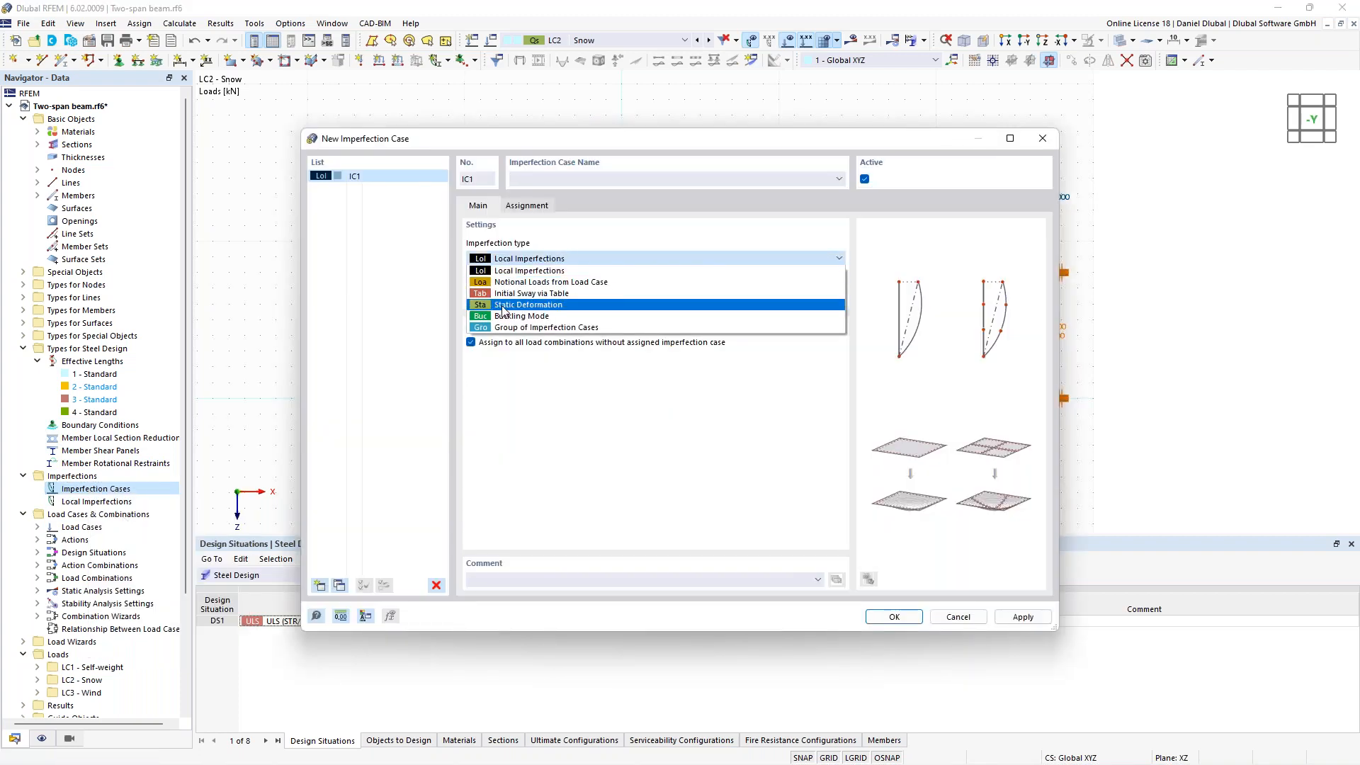
click(517, 316)
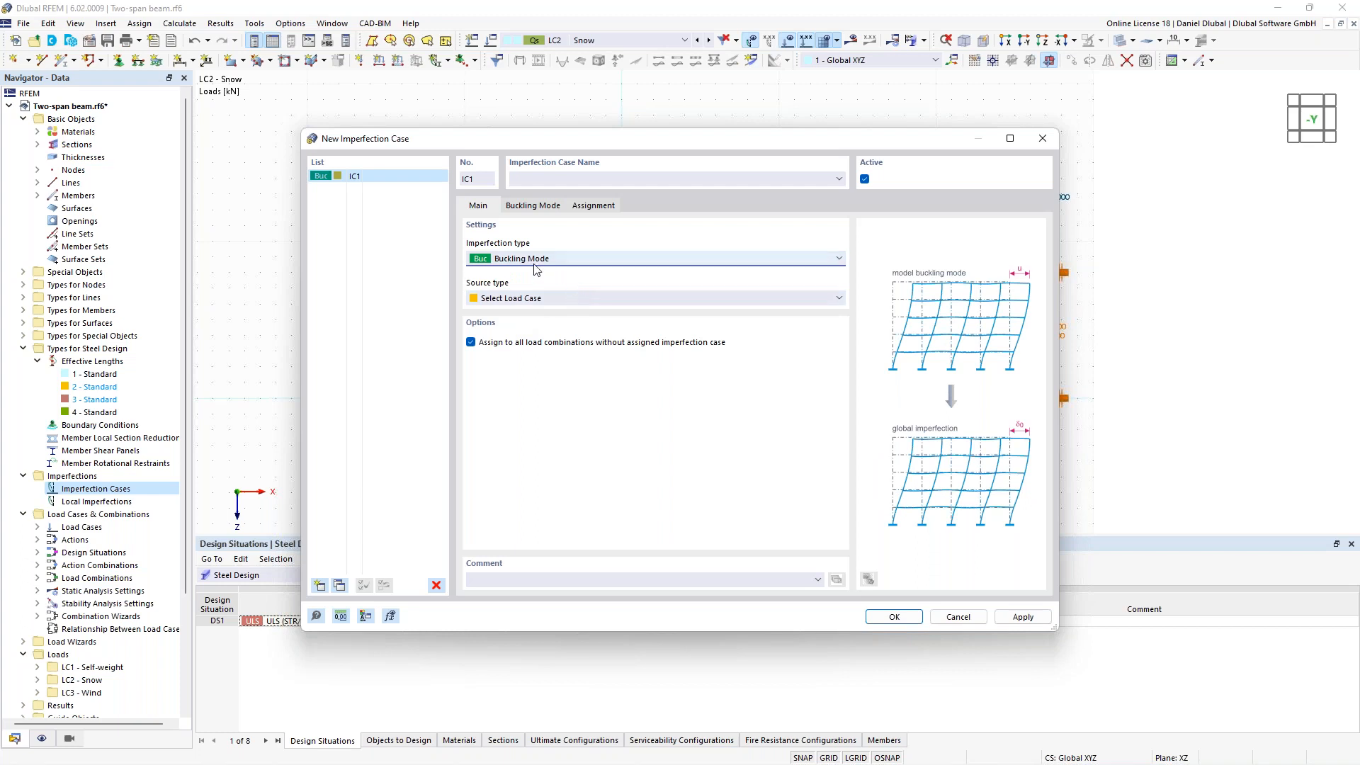
click(513, 299)
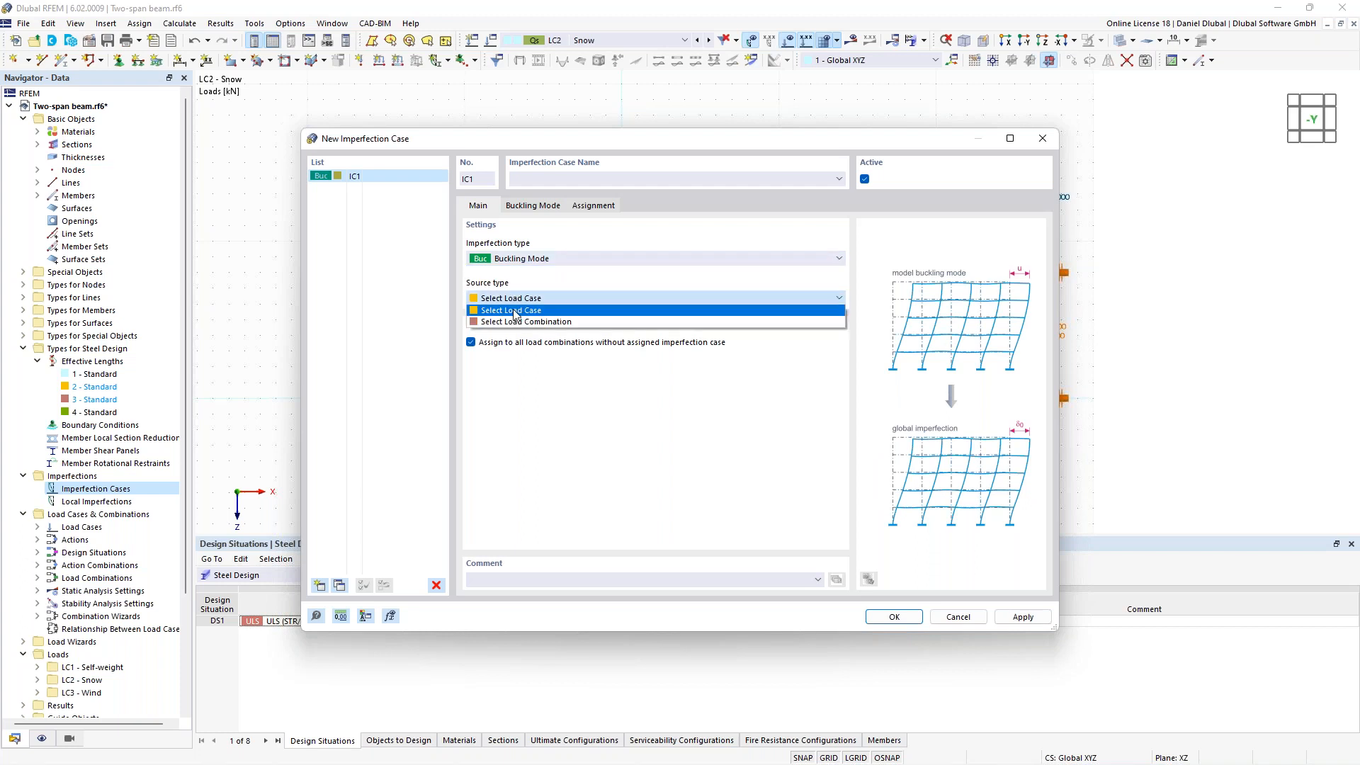
click(515, 312)
- Base the imperfection on buckling mode 1 of LC2 - Snow, direction XL, magnitude 0.020 m, and accept the case
click(545, 207)
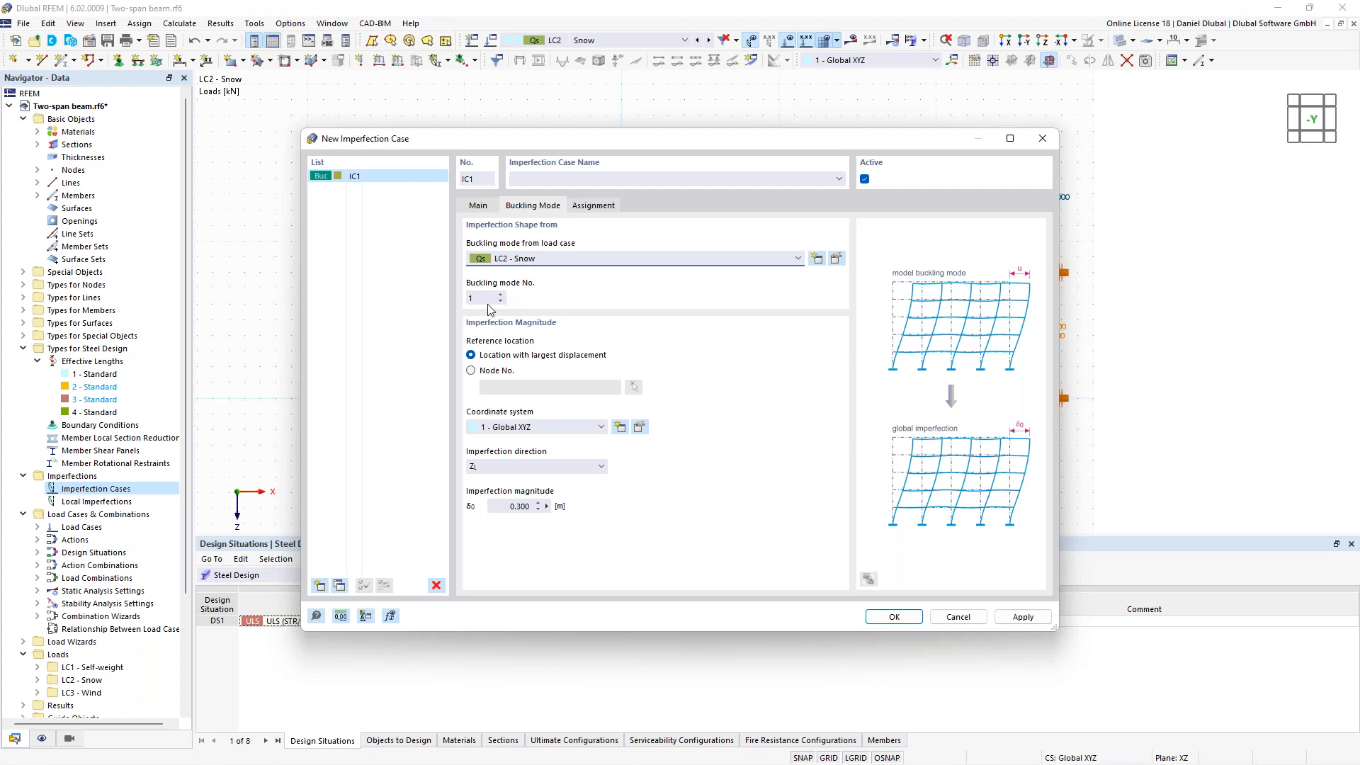
click(573, 475)
click(567, 489)
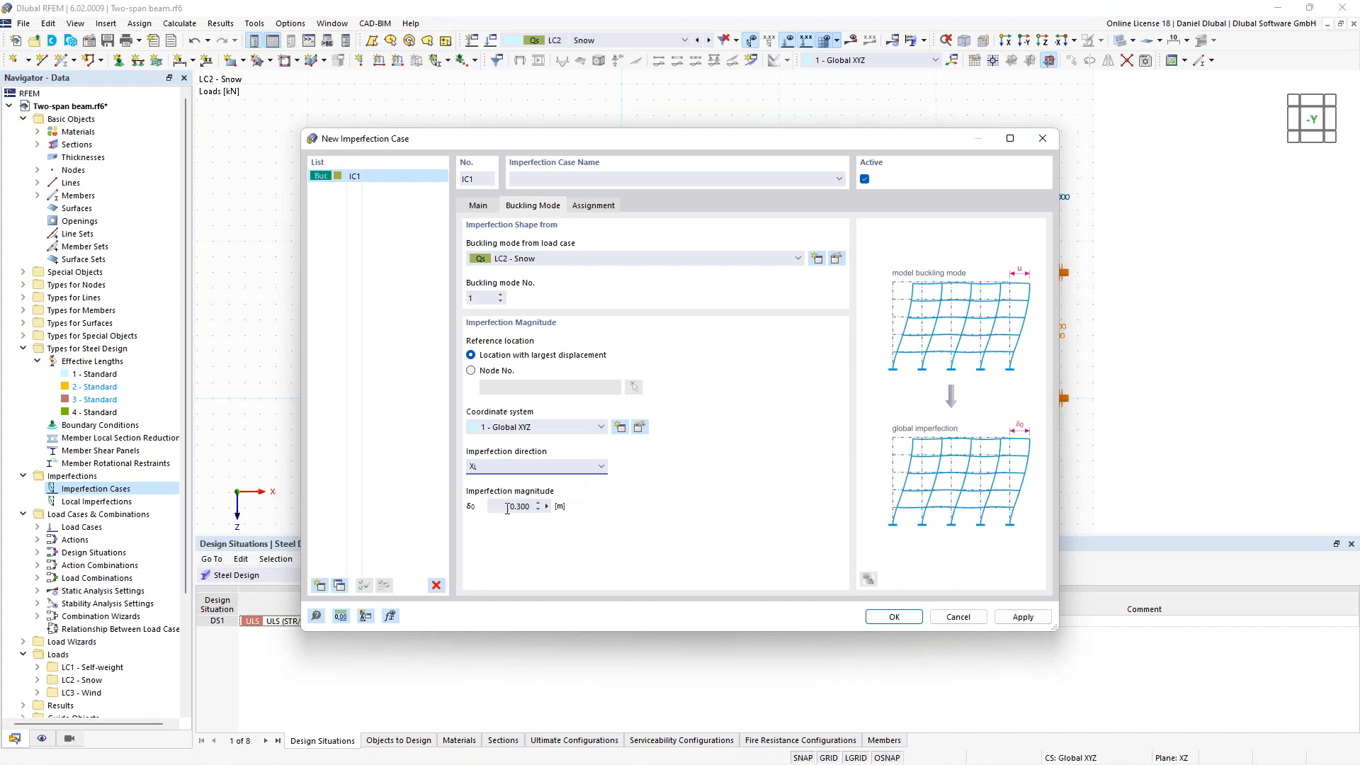
drag(504, 507, 557, 510)
text(0,02)
click(515, 506)
double_click(517, 507)
click(593, 207)
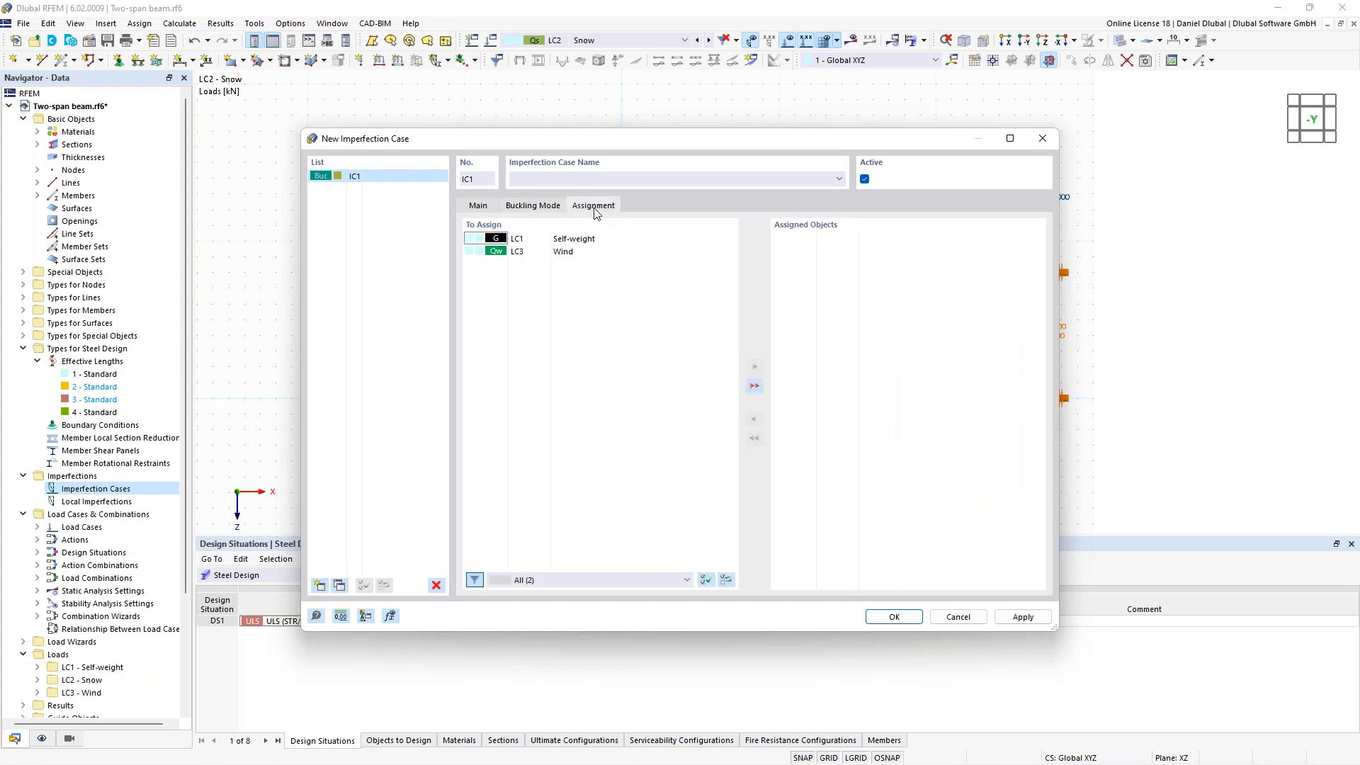
click(515, 207)
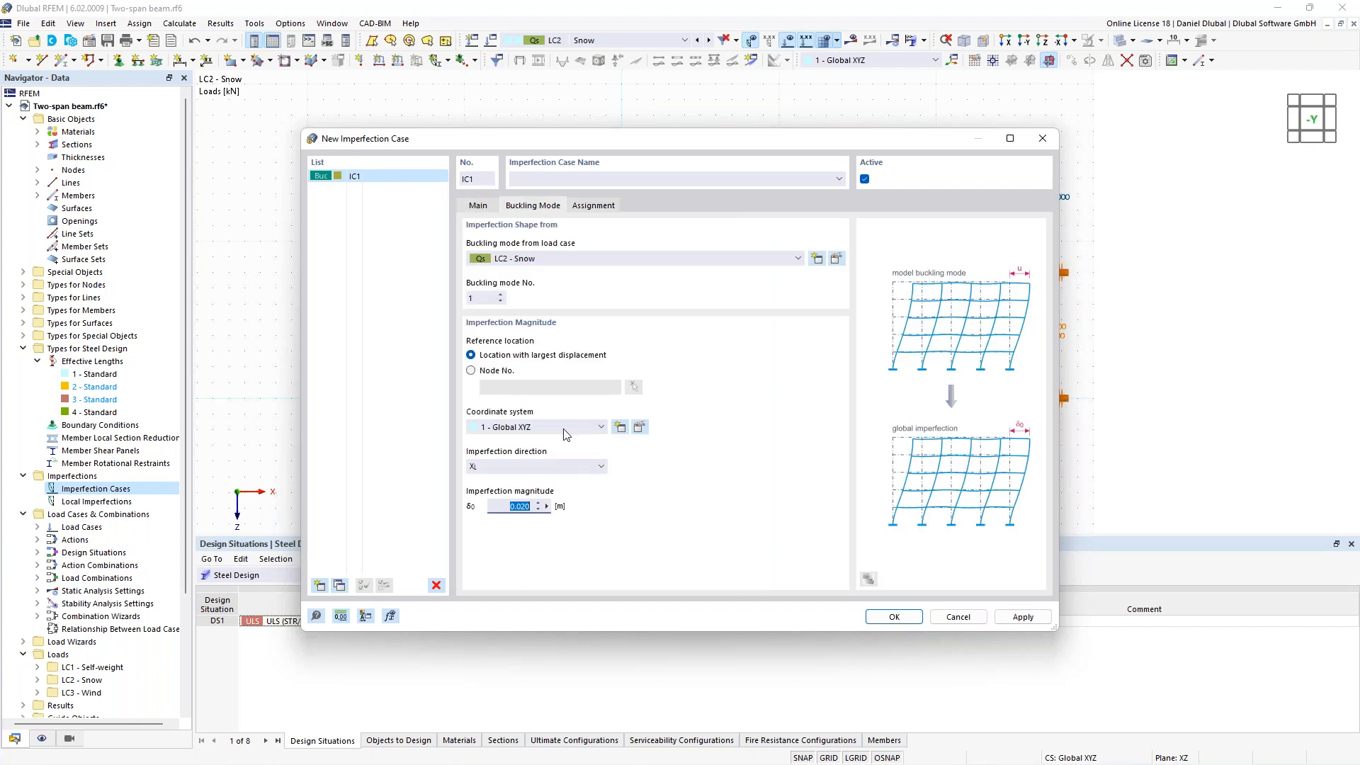
click(894, 616)
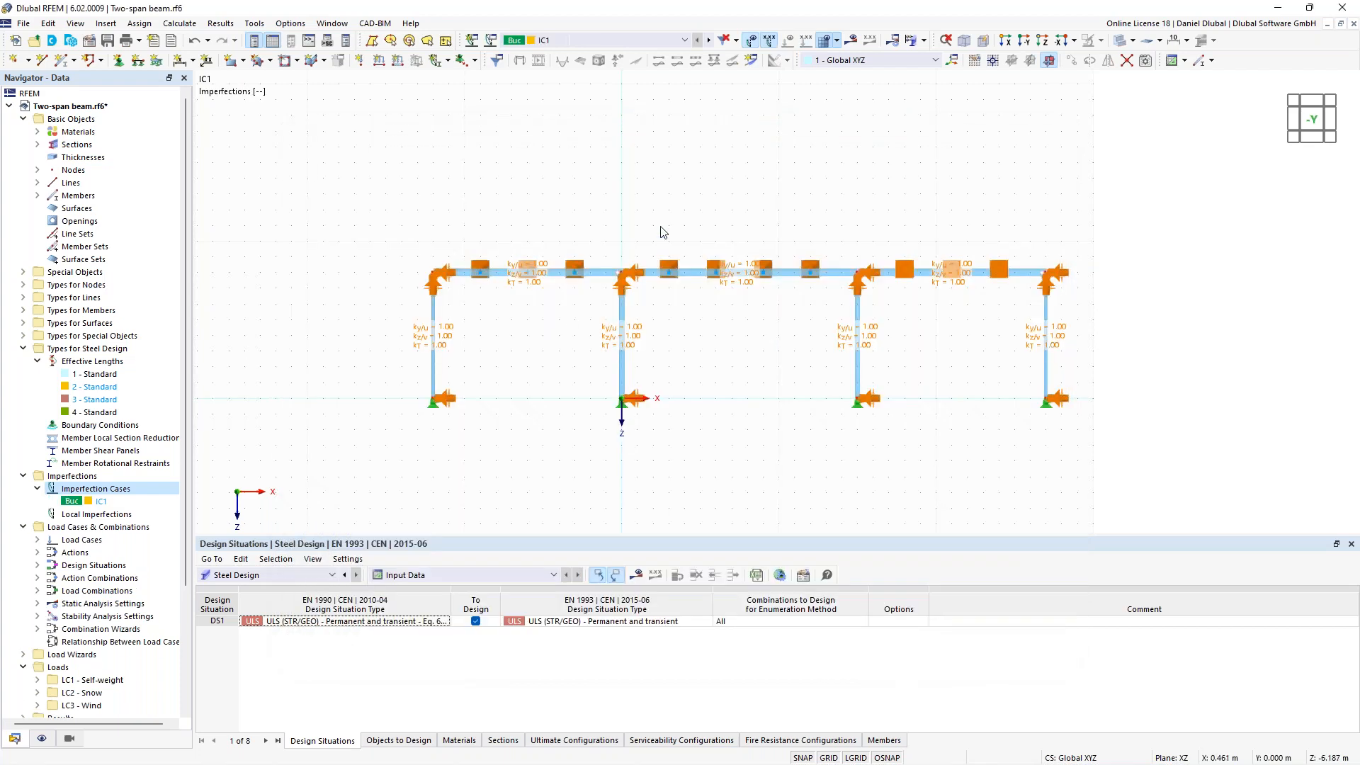
- Calculate imperfection case IC1 and display the frame's total displacements |u|
click(620, 40)
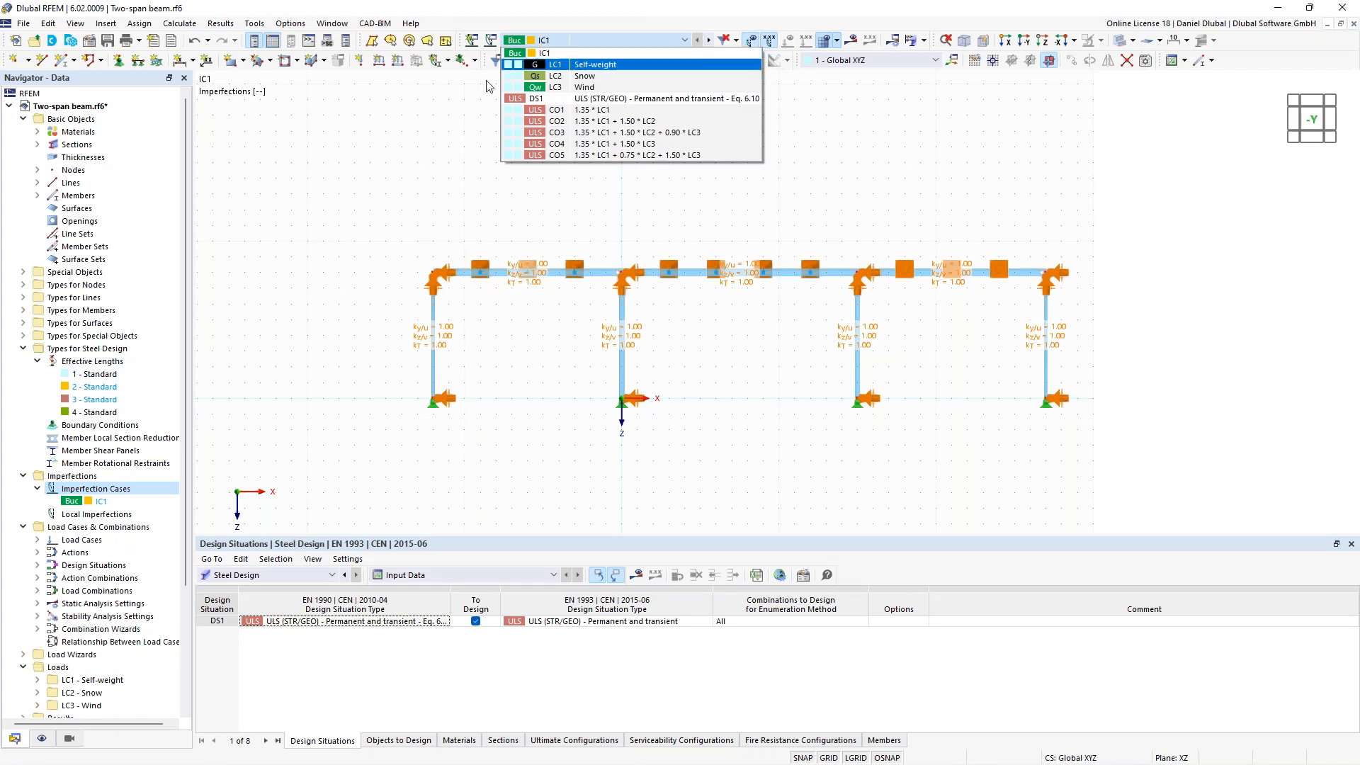
click(367, 156)
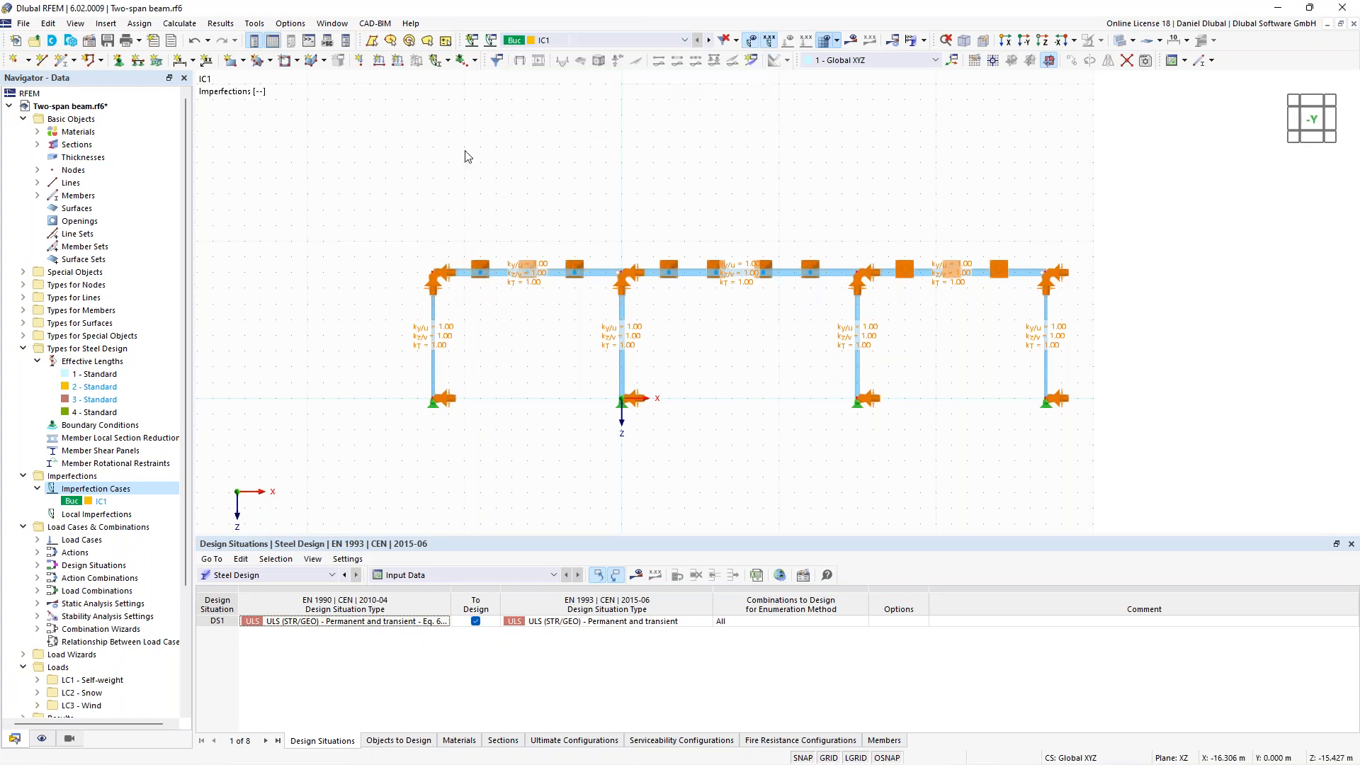
click(853, 44)
click(739, 454)
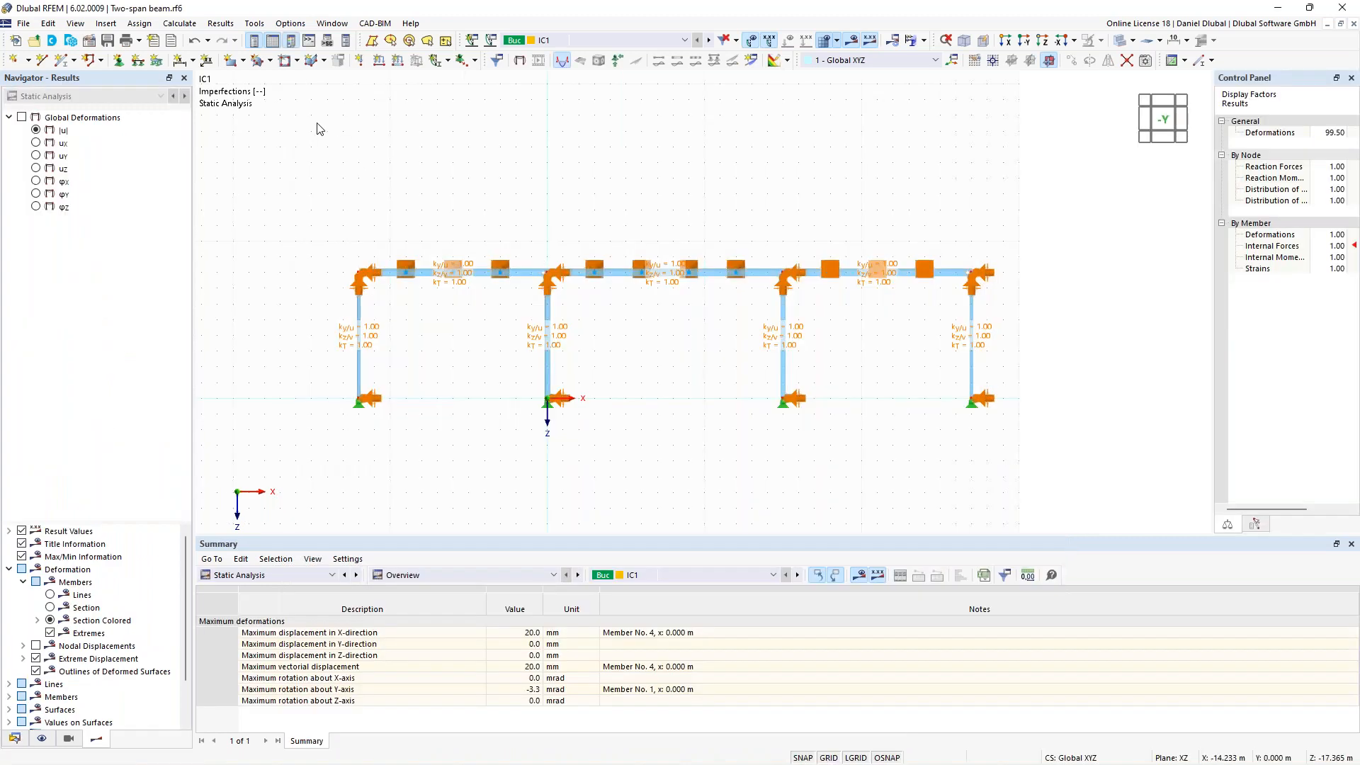
click(35, 132)
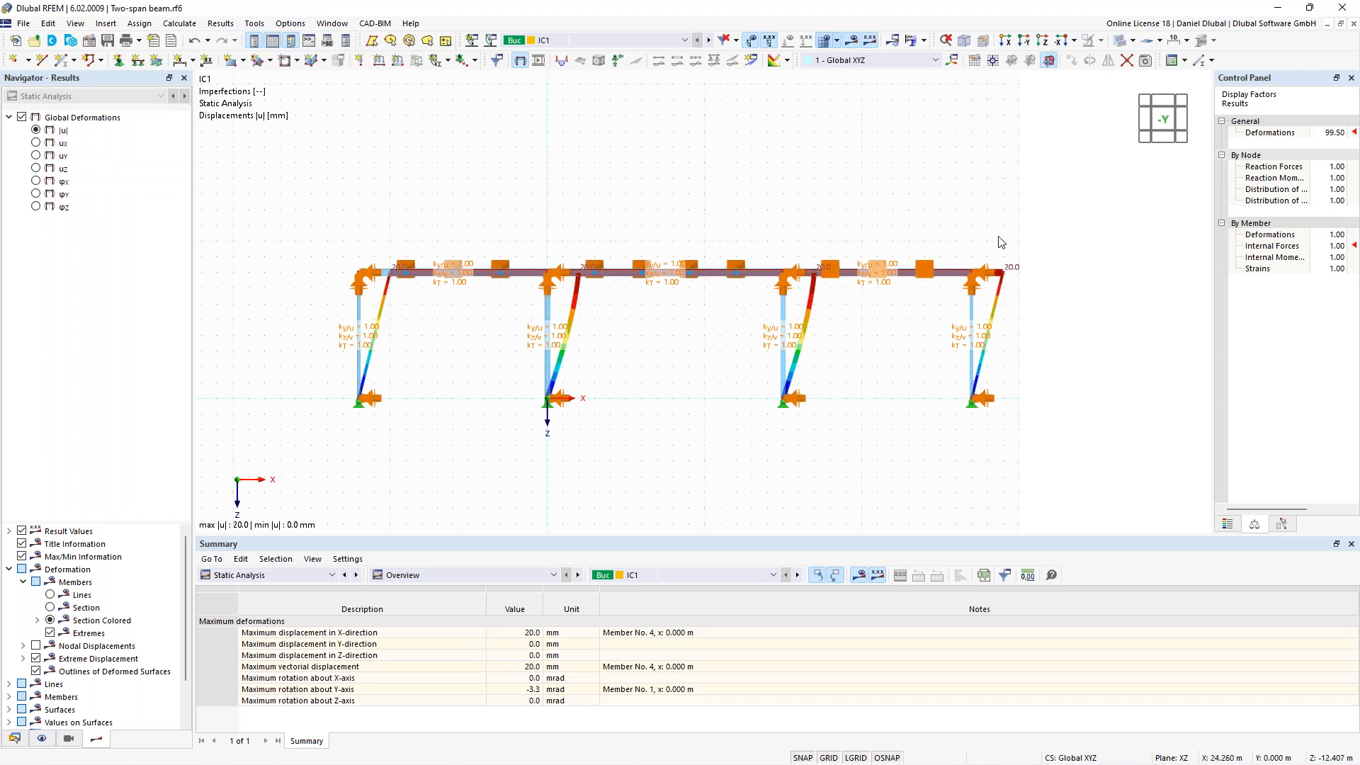
scroll(1039, 256, up, 3)
scroll(902, 261, down, 2)
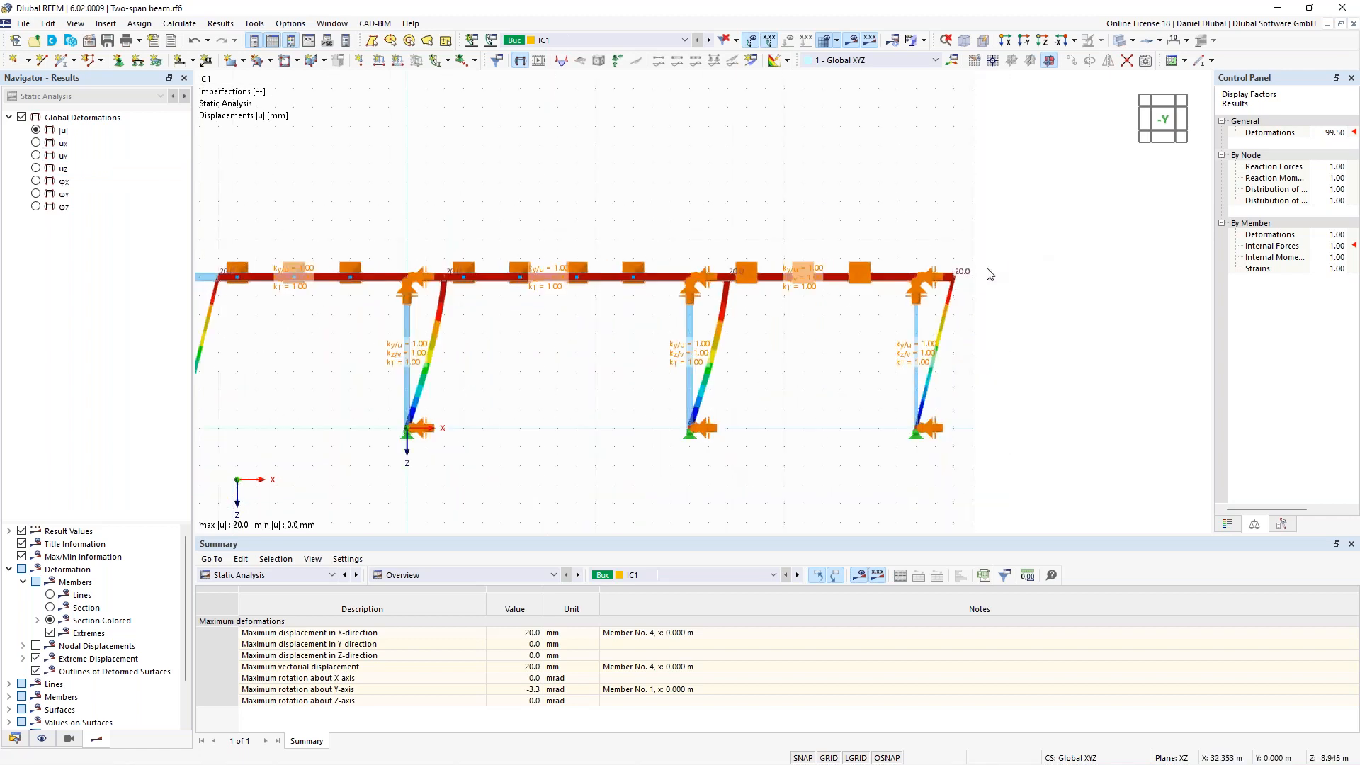
scroll(963, 279, down, 1)
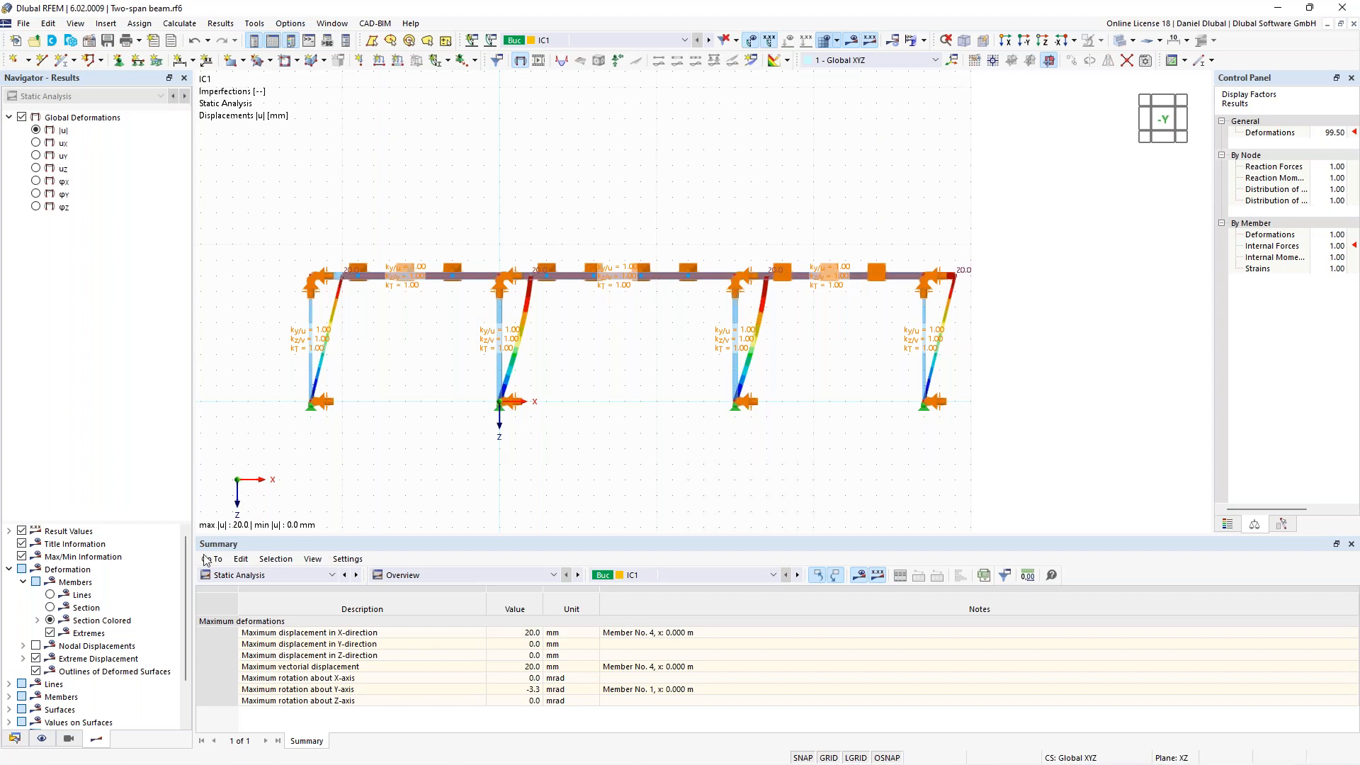
click(15, 743)
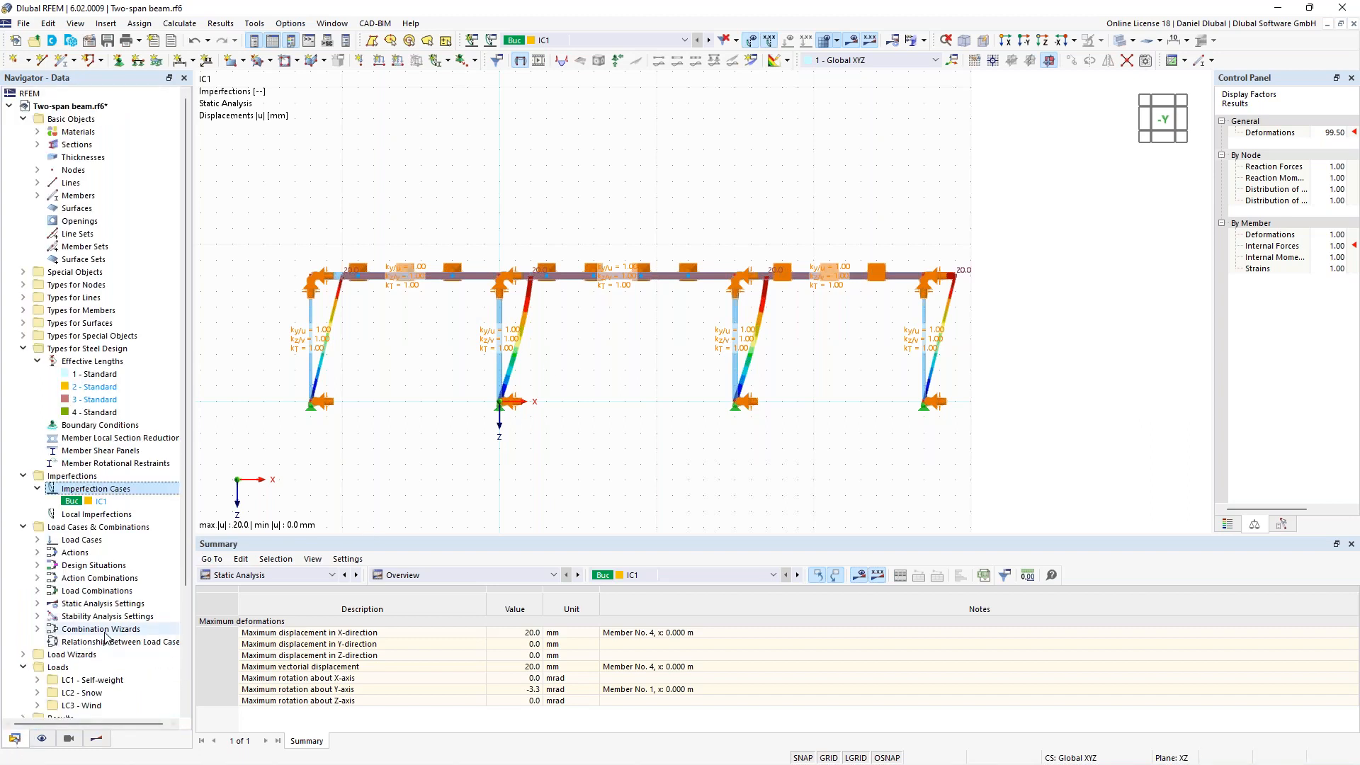
- Assign combination wizard 1, load combinations with SA2 second-order (P-Δ) analysis and imperfection cases, to design situation DS1
right_click(106, 569)
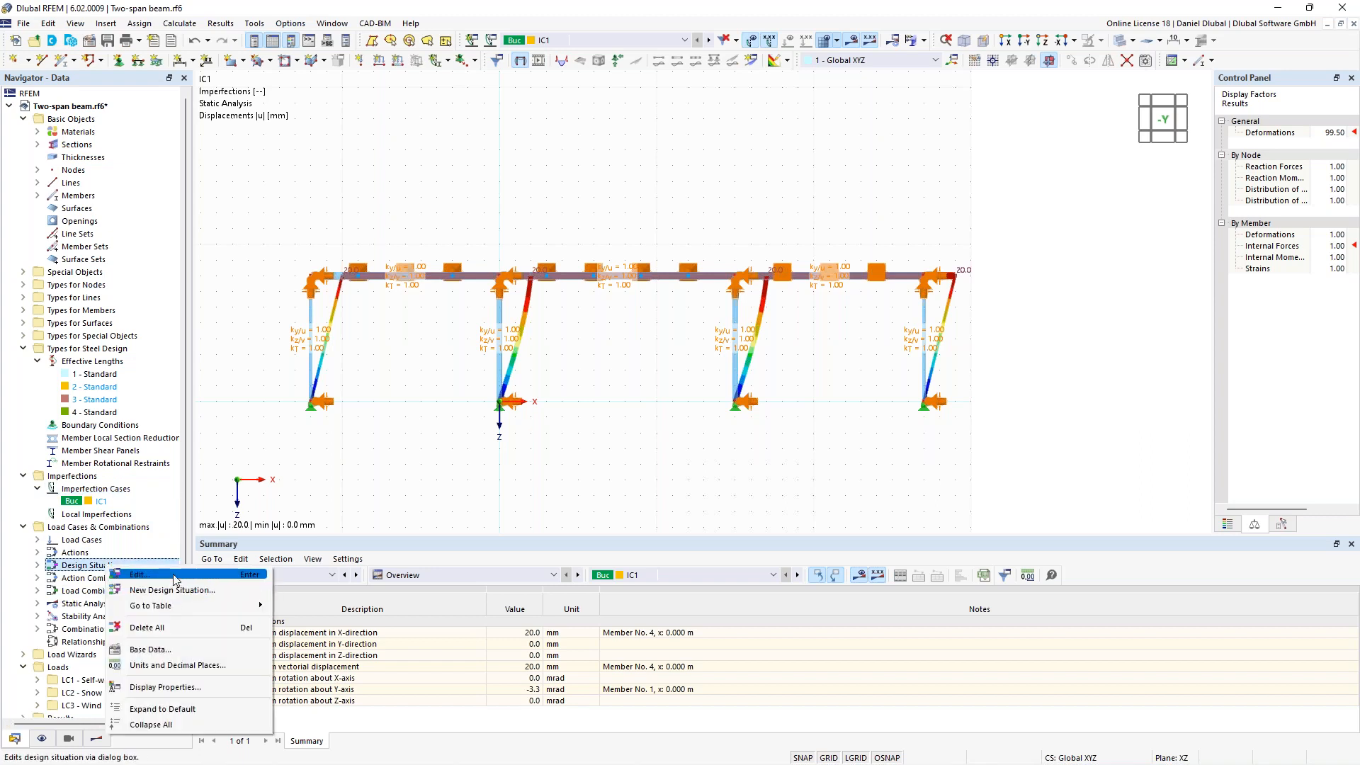
click(175, 575)
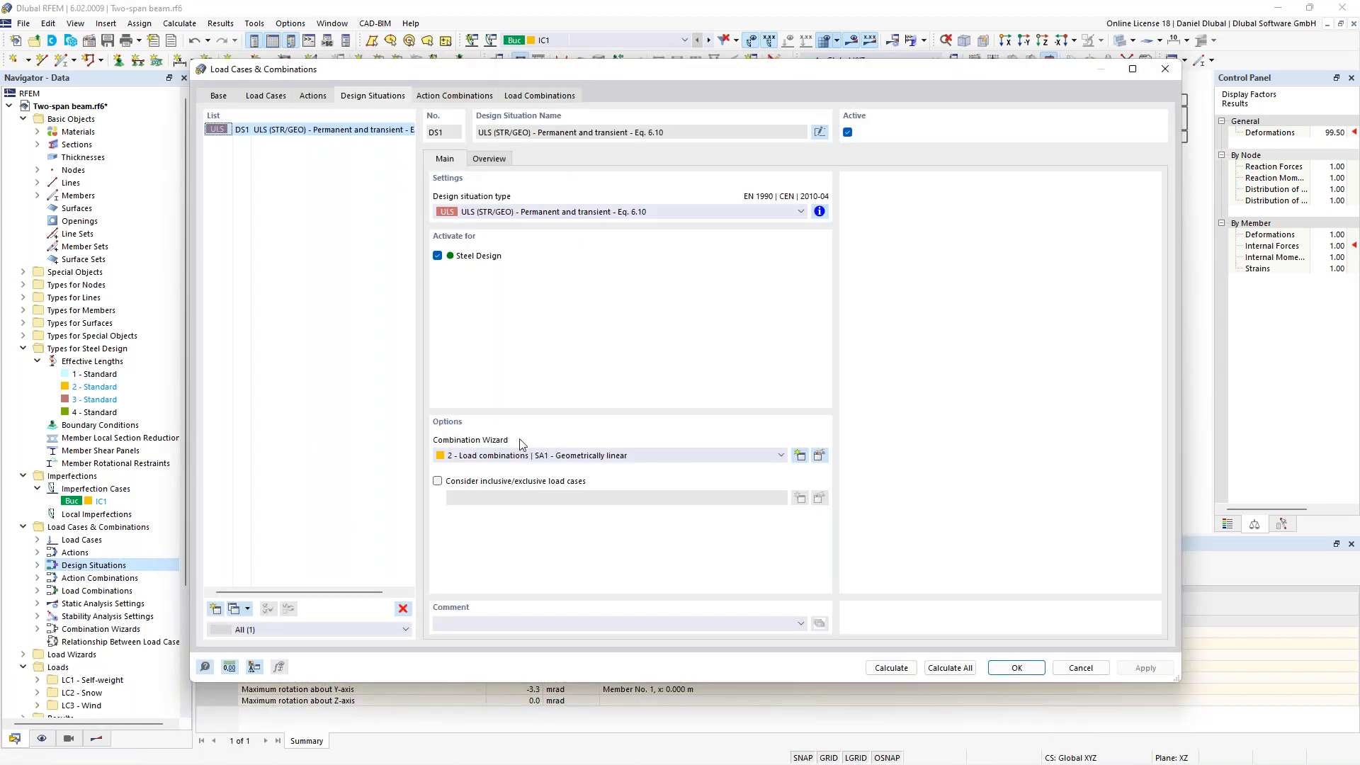
click(541, 453)
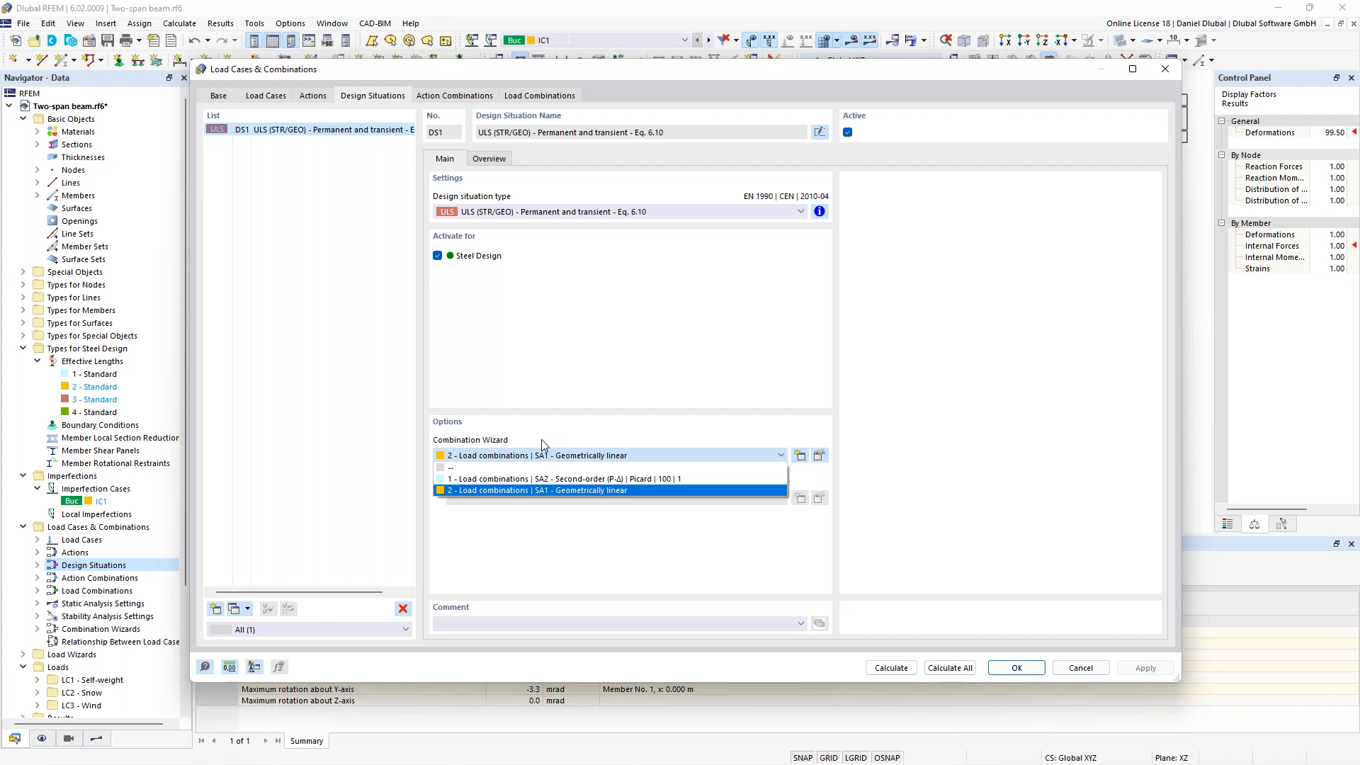
click(538, 478)
click(819, 455)
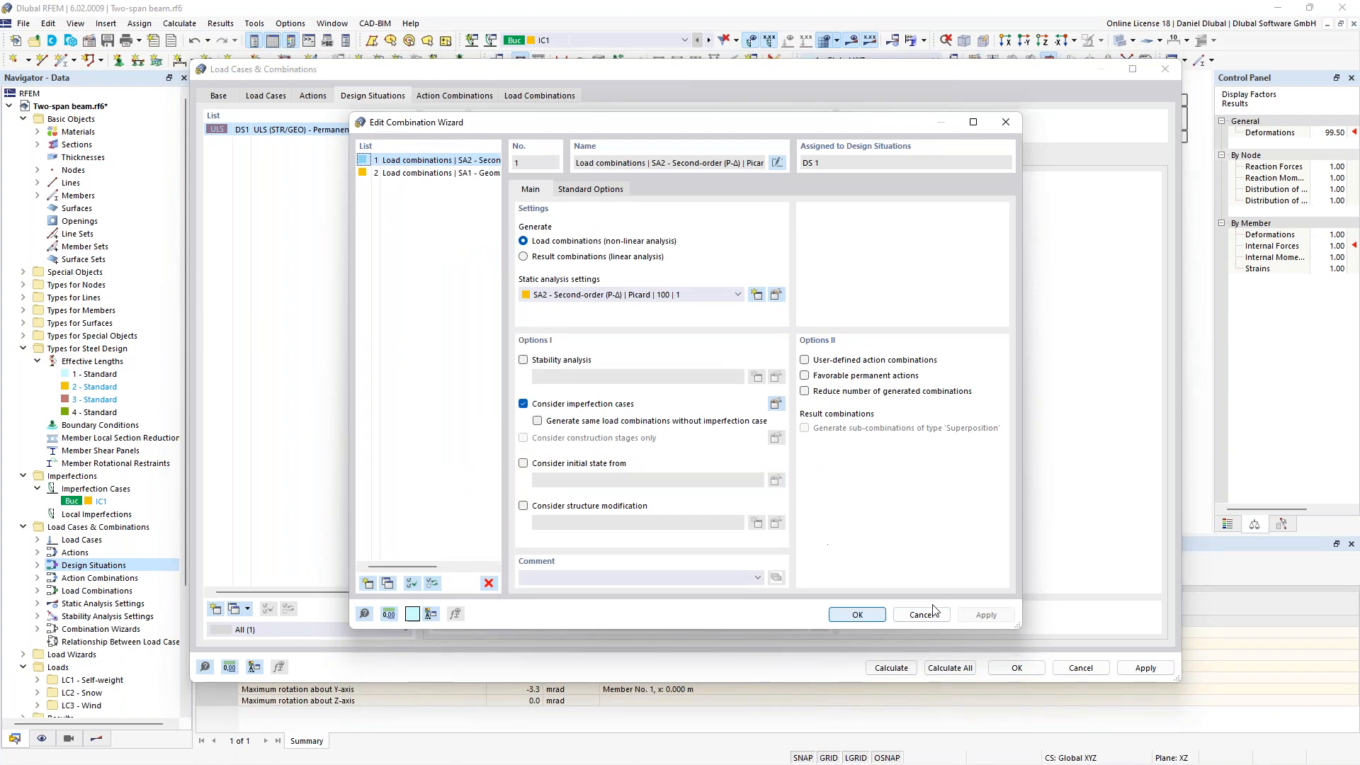
click(857, 614)
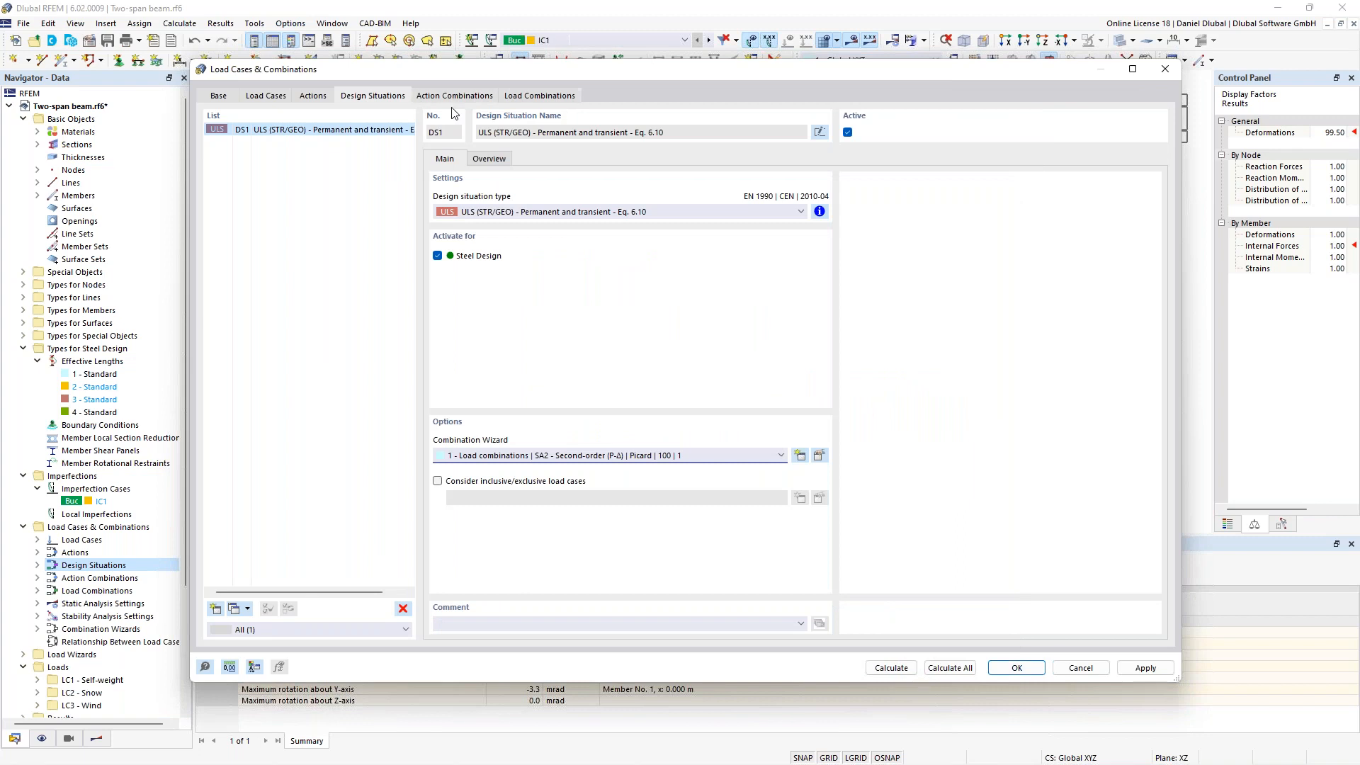
- Check the settings of generated load combinations CO5 and CO6, and calculate everything
click(538, 95)
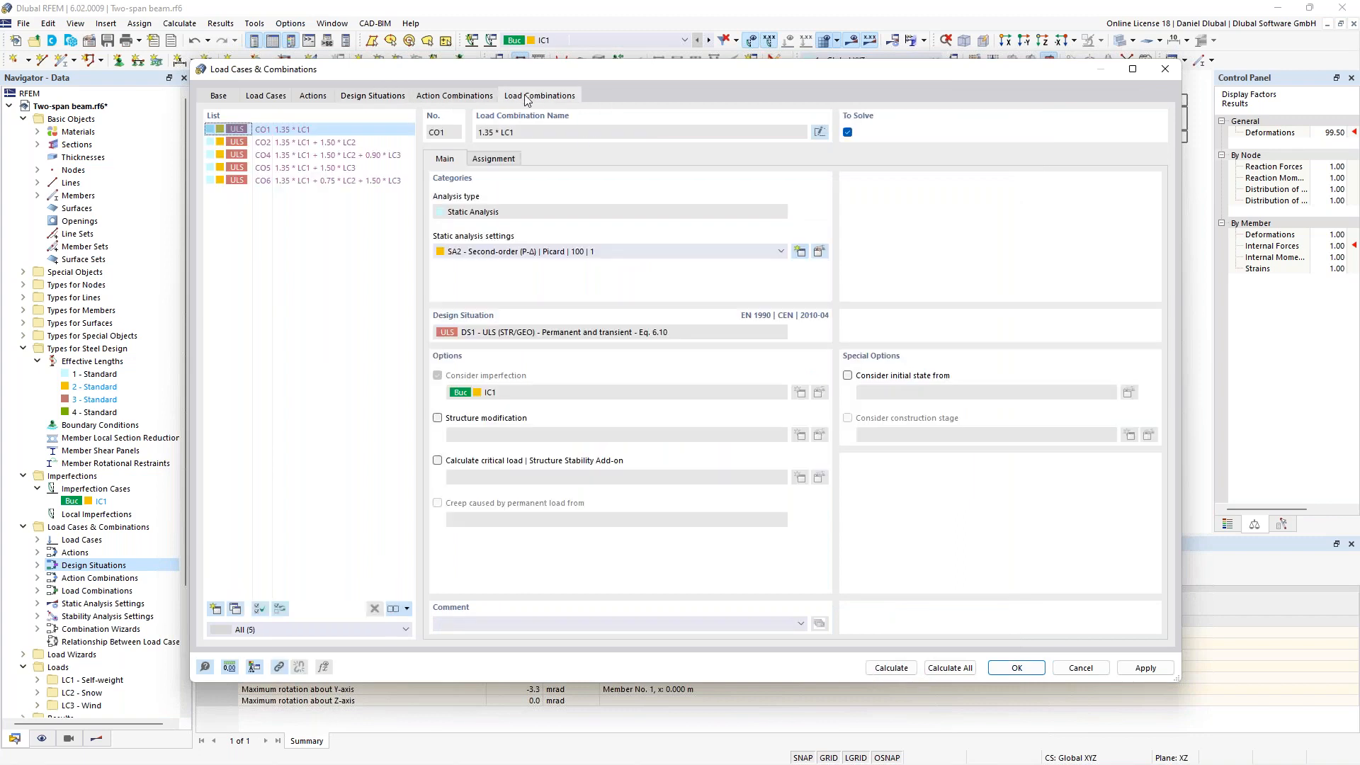
click(324, 168)
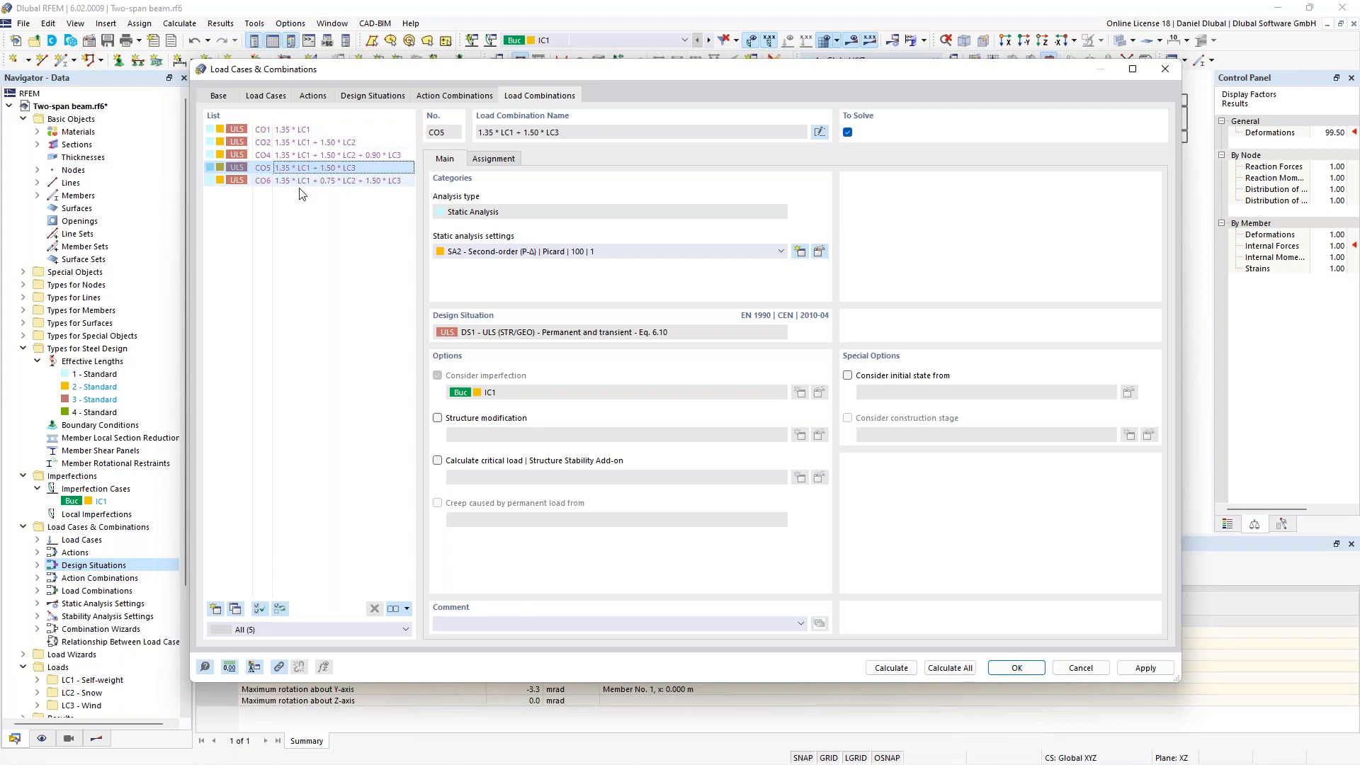
click(340, 181)
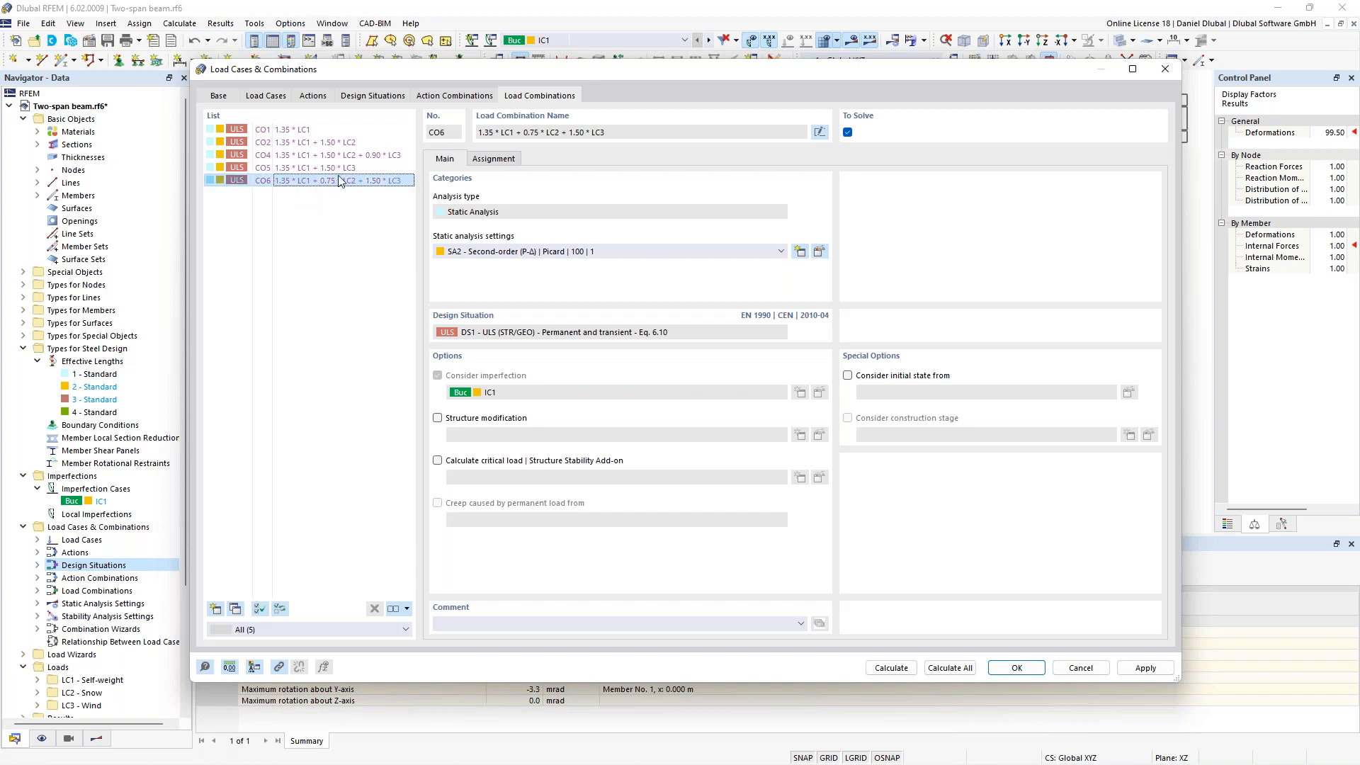
click(956, 670)
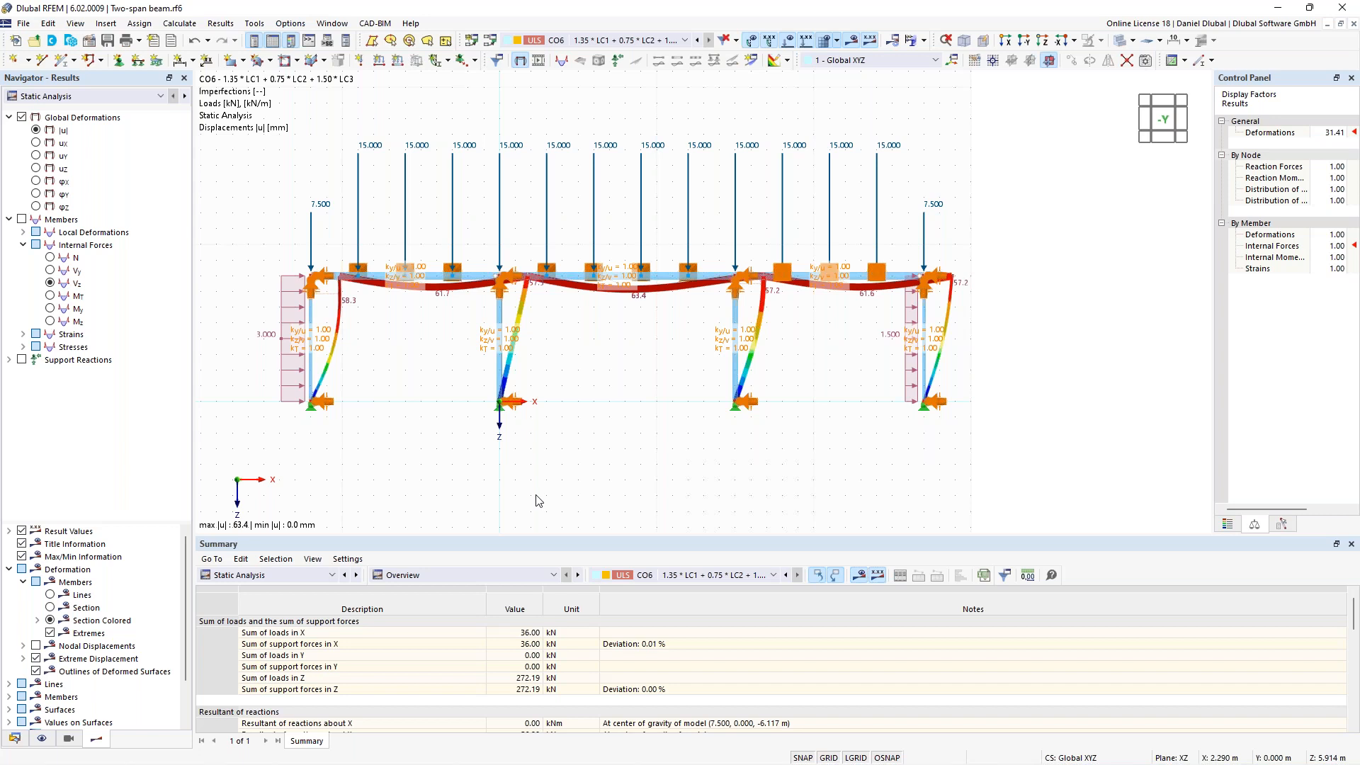
- Show the steel design ratios on members and go to the results of the middle-span IPE 450 beam
click(269, 574)
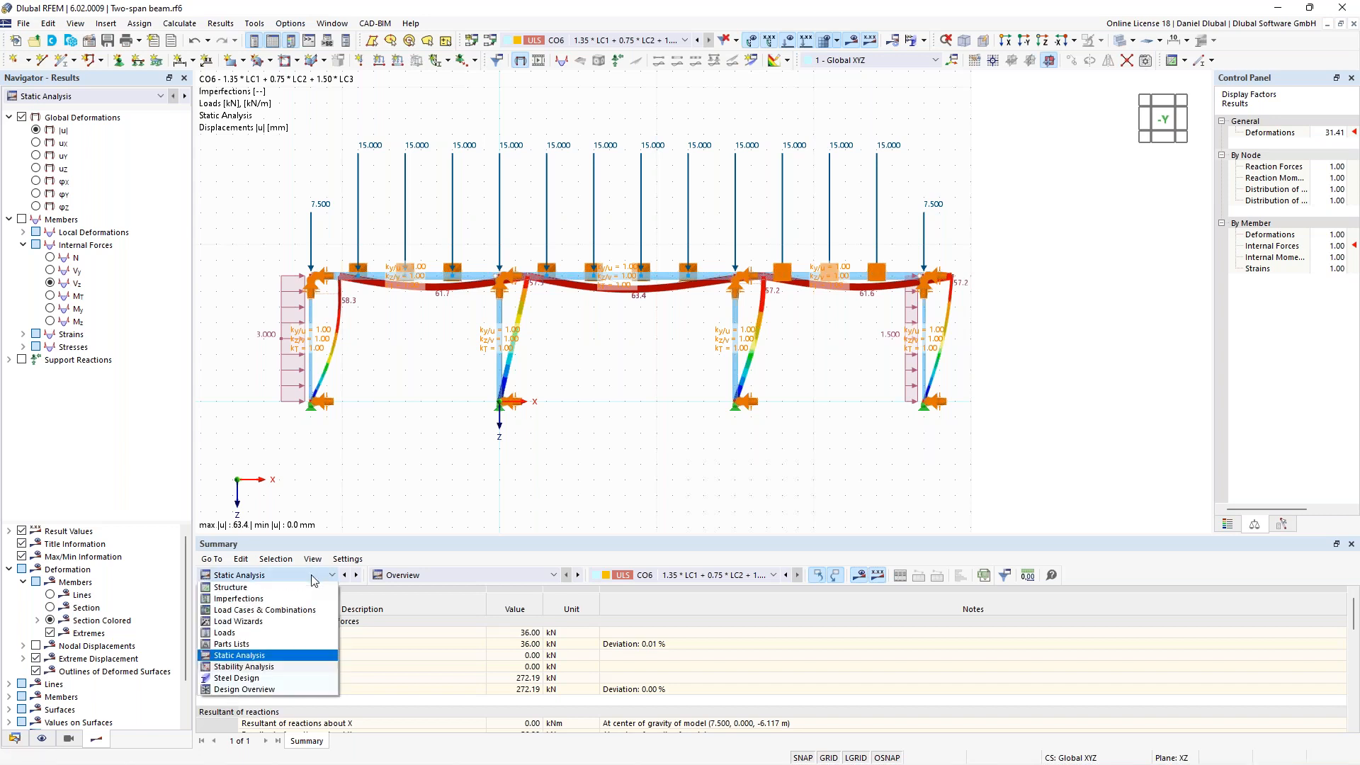
click(269, 677)
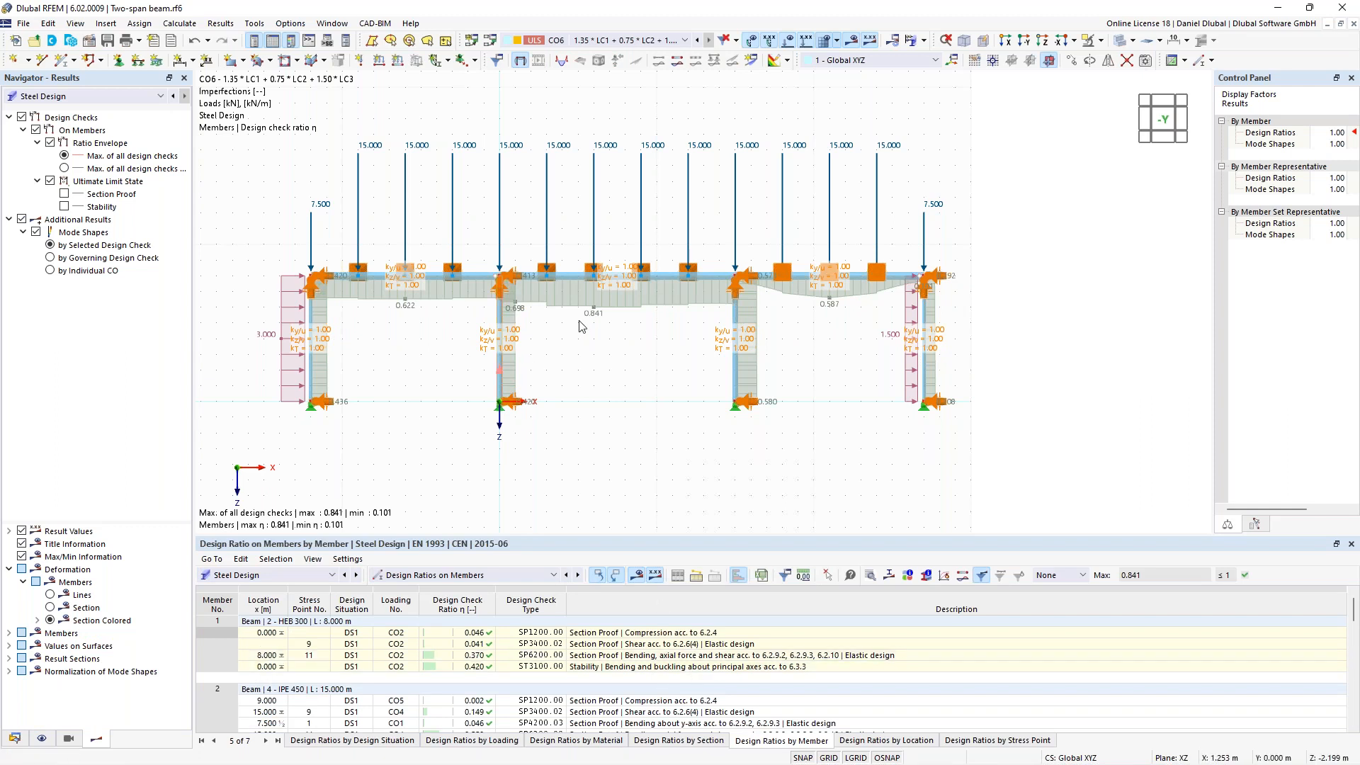
click(617, 276)
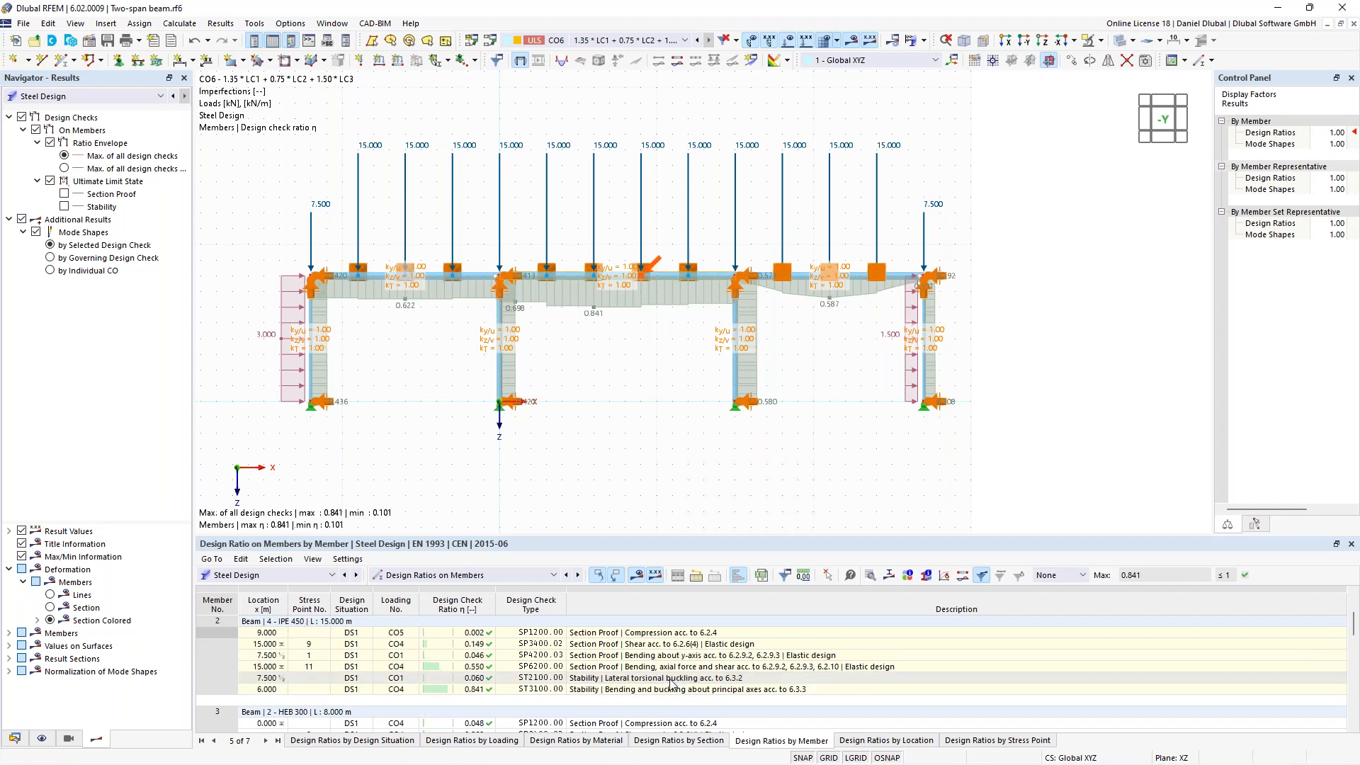
- Examine the mode shape and design check details of the middle beam's ST2100 lateral-torsional buckling check
click(672, 678)
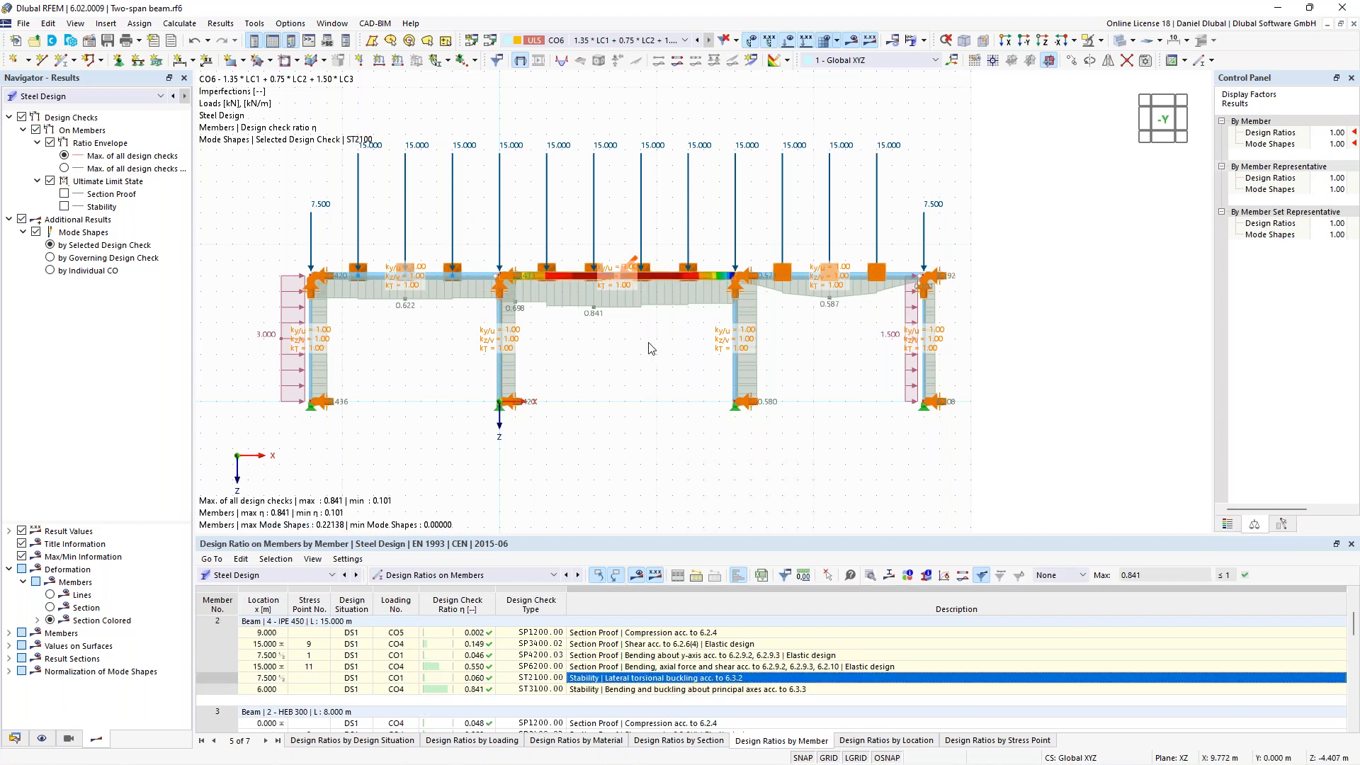
ctrl+middle_drag(649, 345, 425, 403)
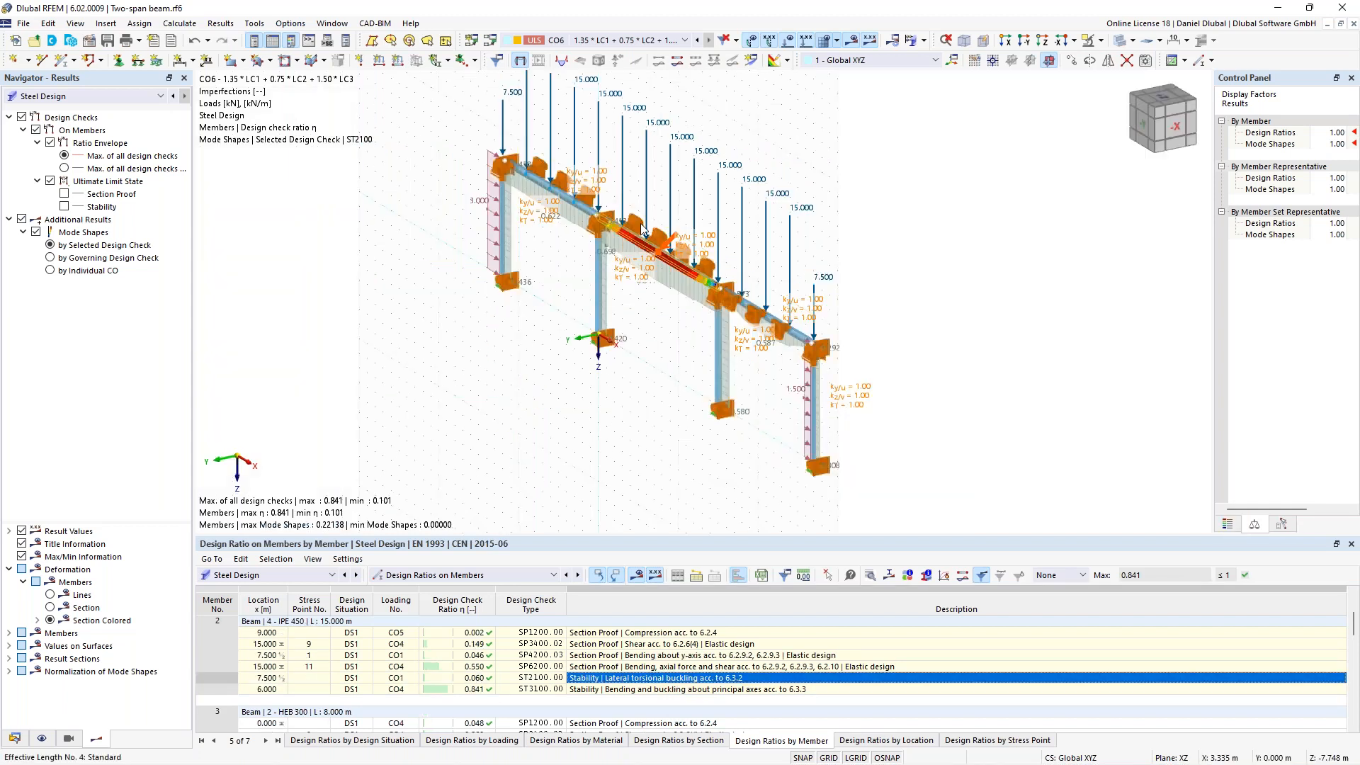
scroll(631, 234, up, 2)
ctrl+middle_drag(630, 378, 708, 398)
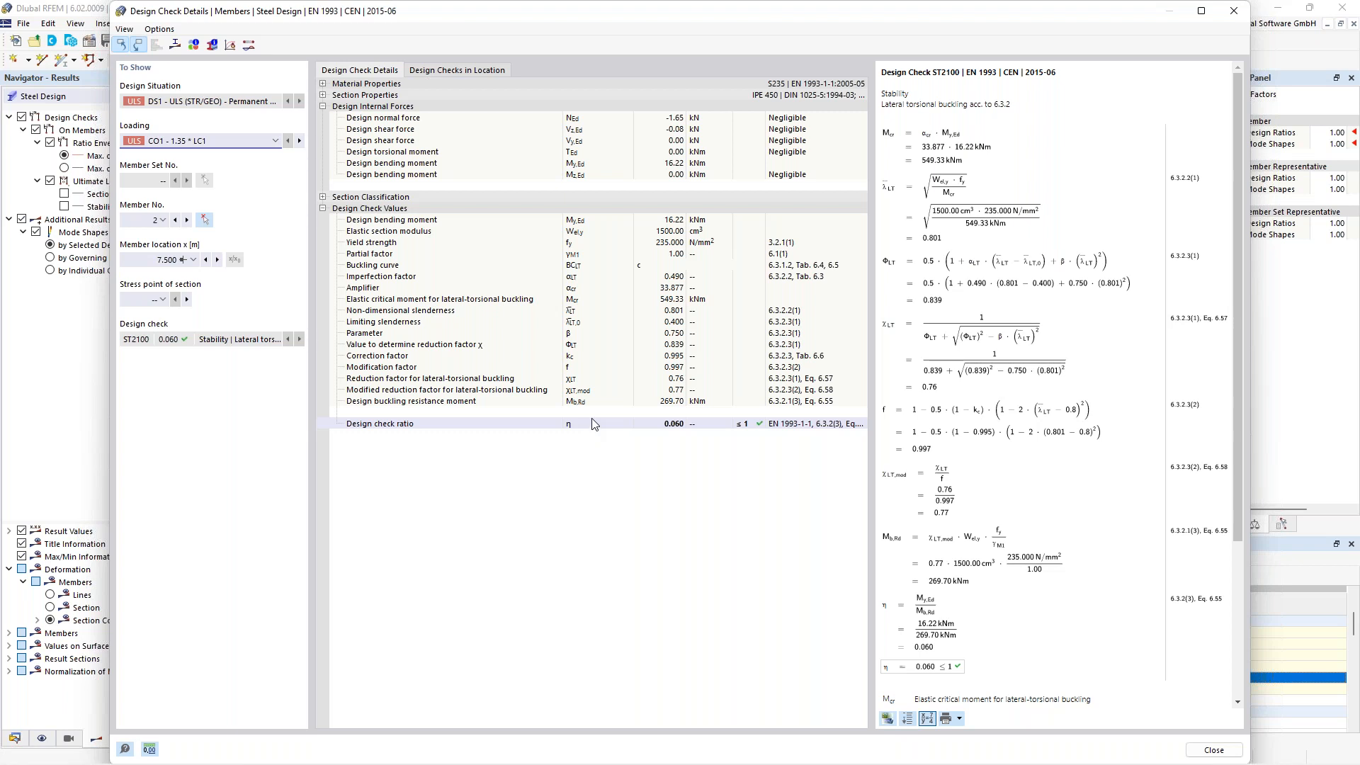
key(Escape)
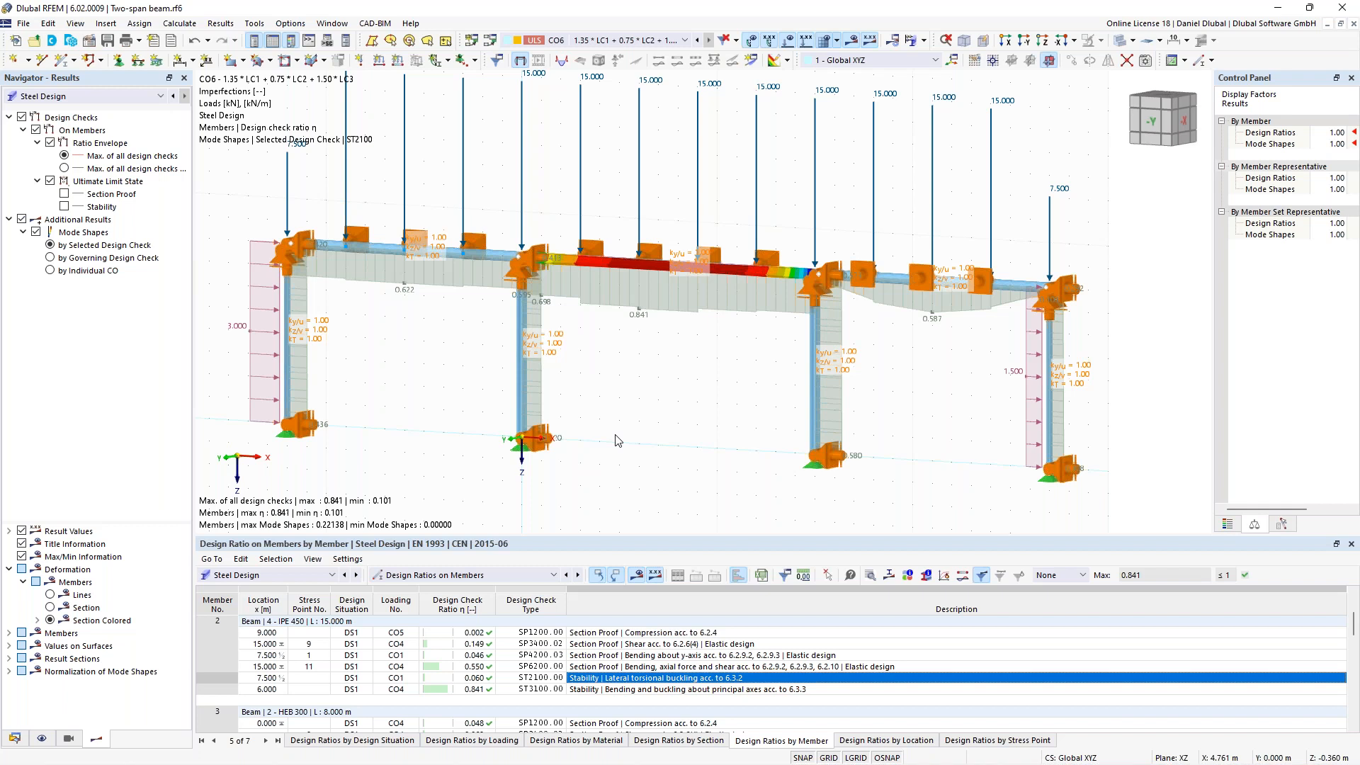
scroll(616, 425, down, 4)
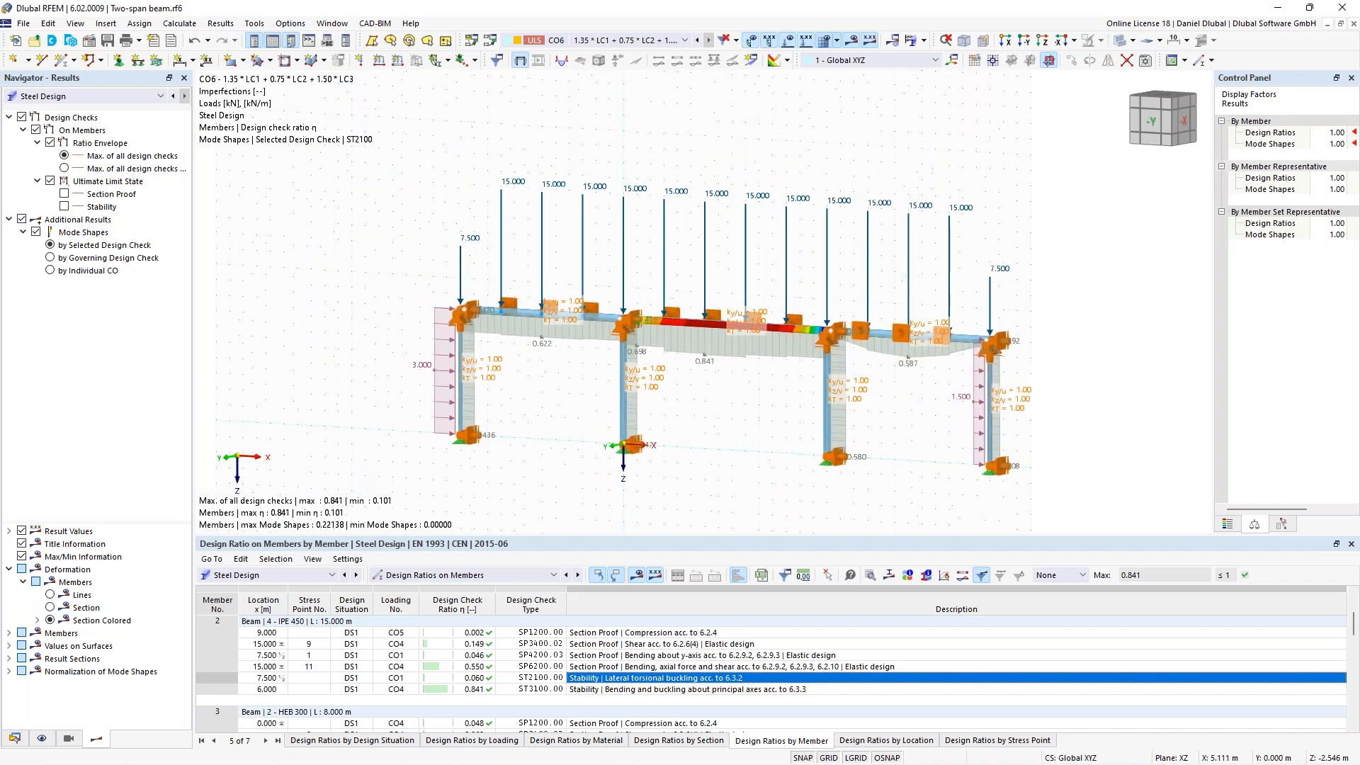